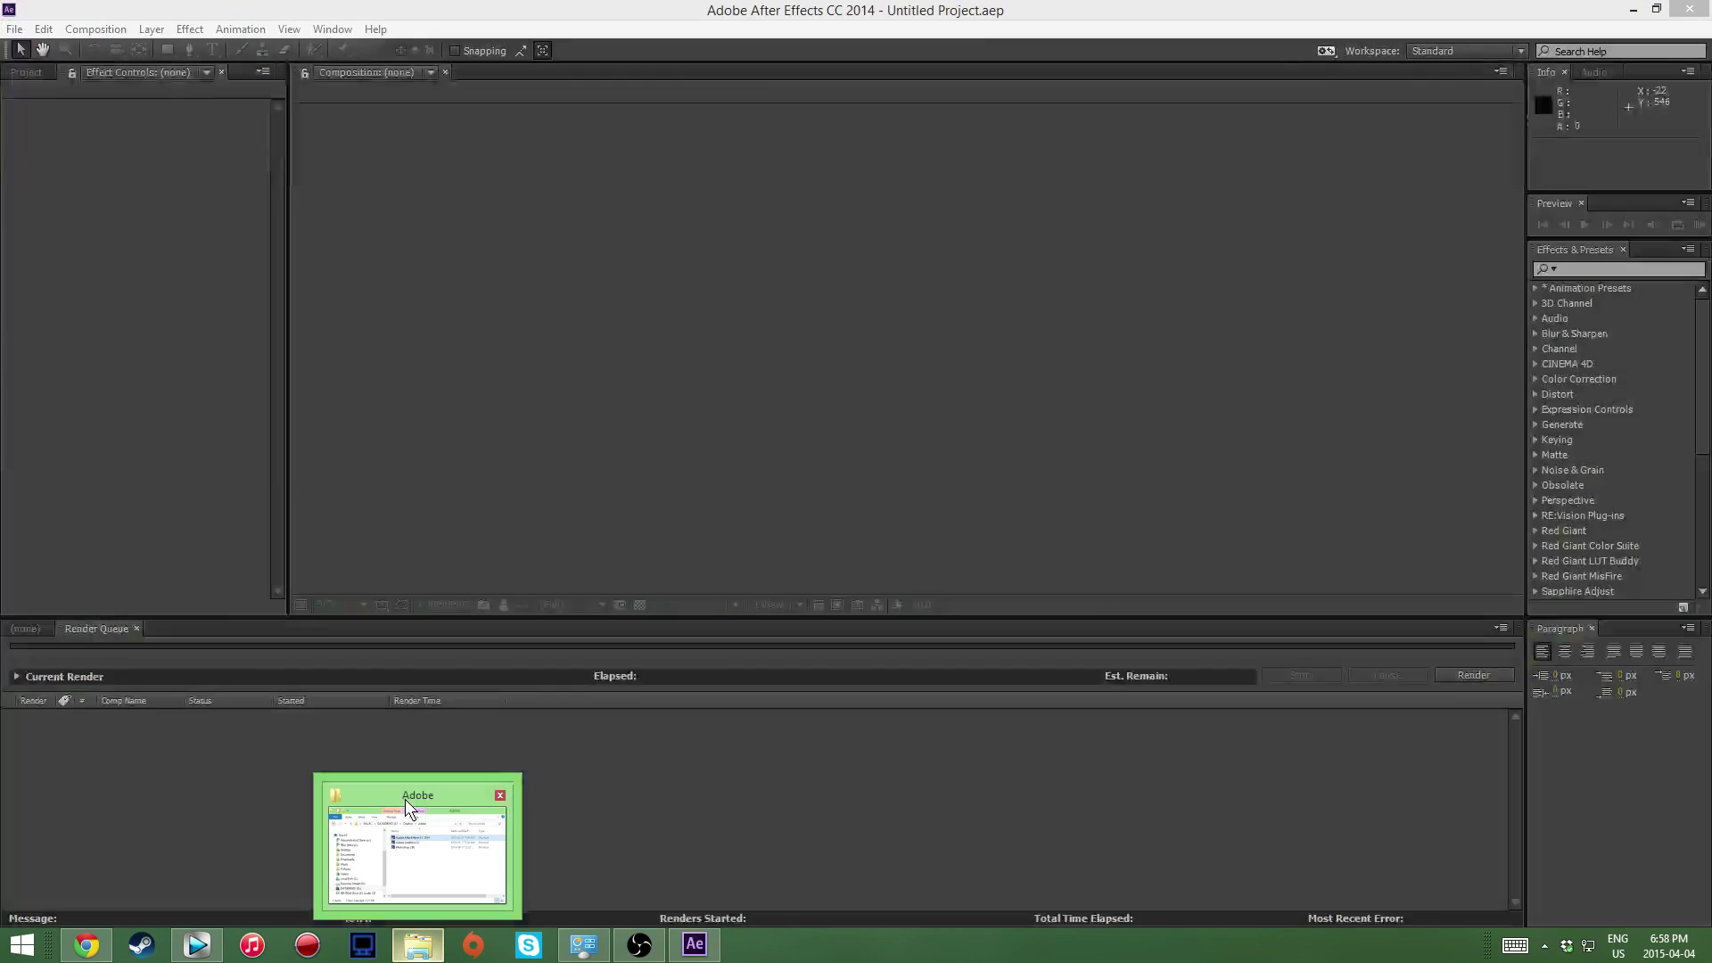
Step: In the file browser, open the C4D text renders folder inside Creative > Inrtos
{"action": "left_click", "coordinate": [1183, 351]}
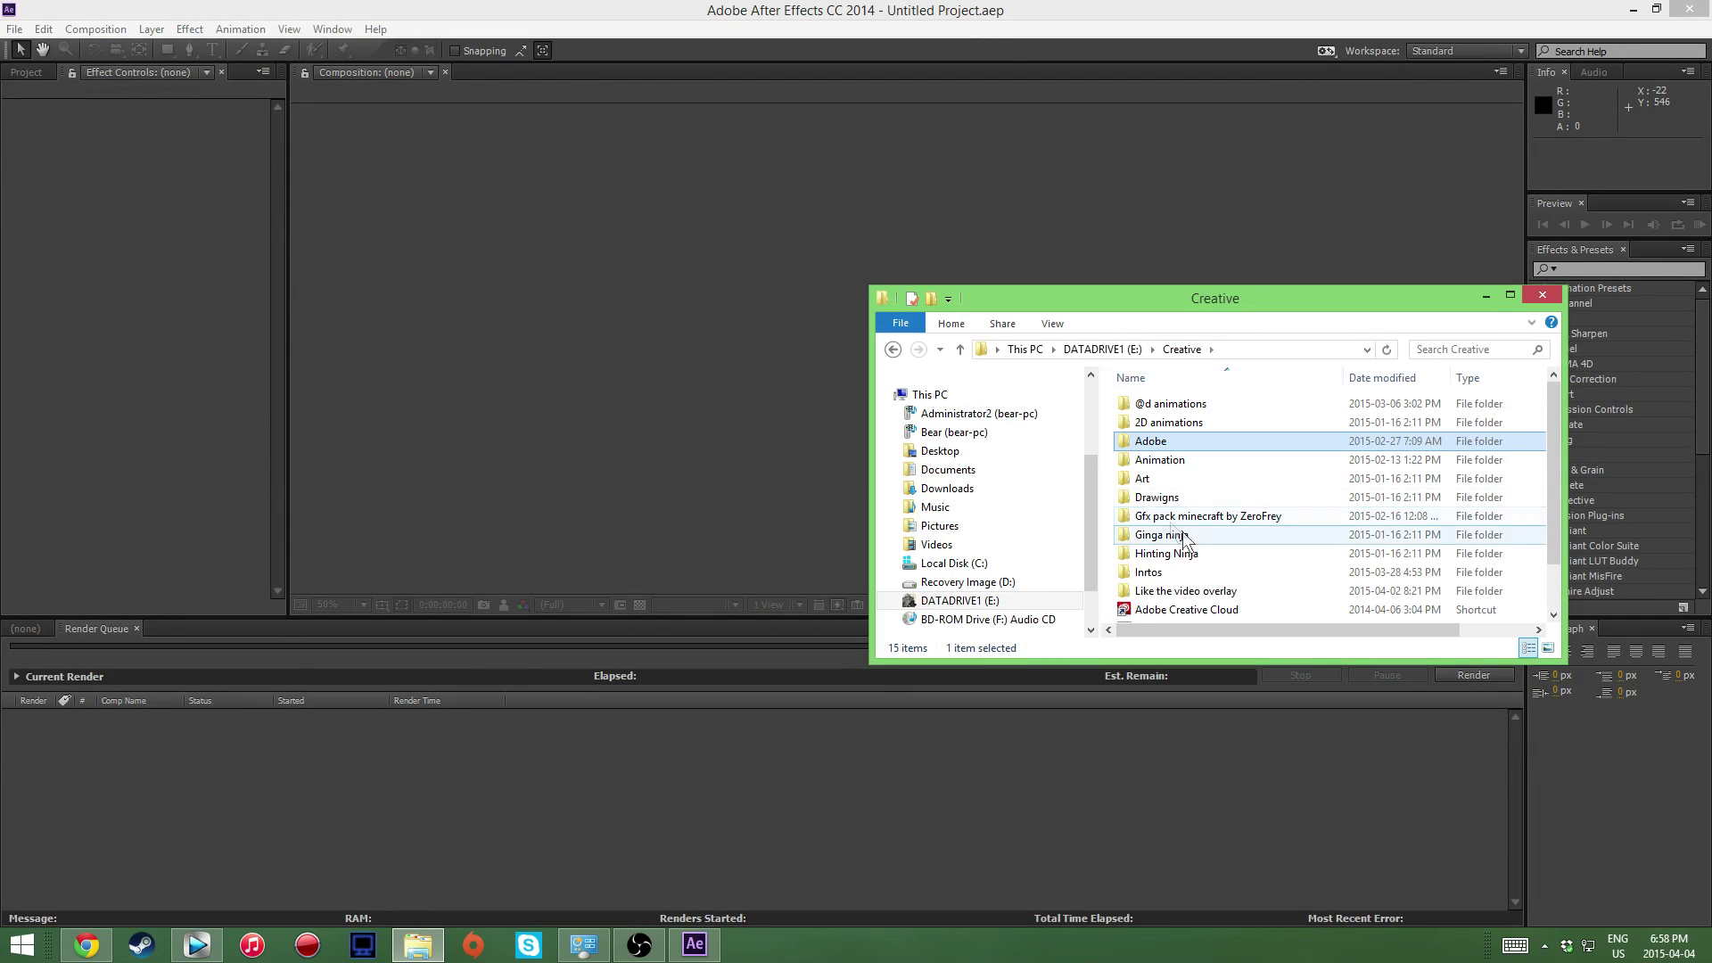
{"action": "double_click", "coordinate": [1266, 571]}
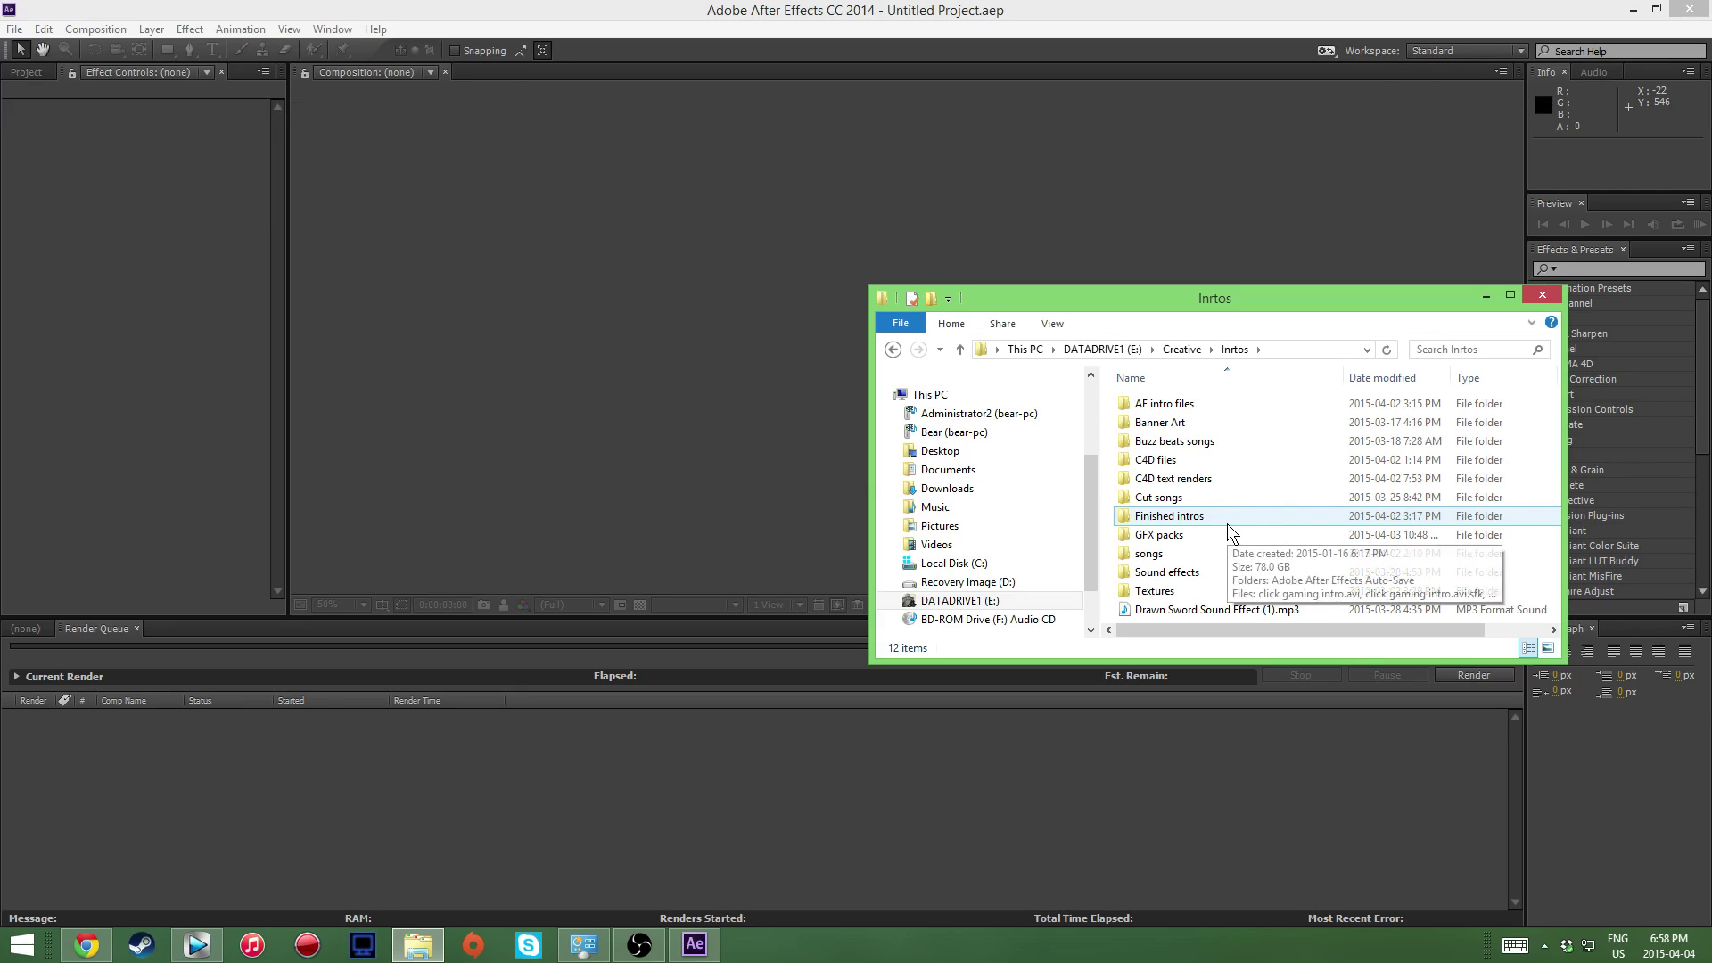
{"action": "double_click", "coordinate": [1210, 486]}
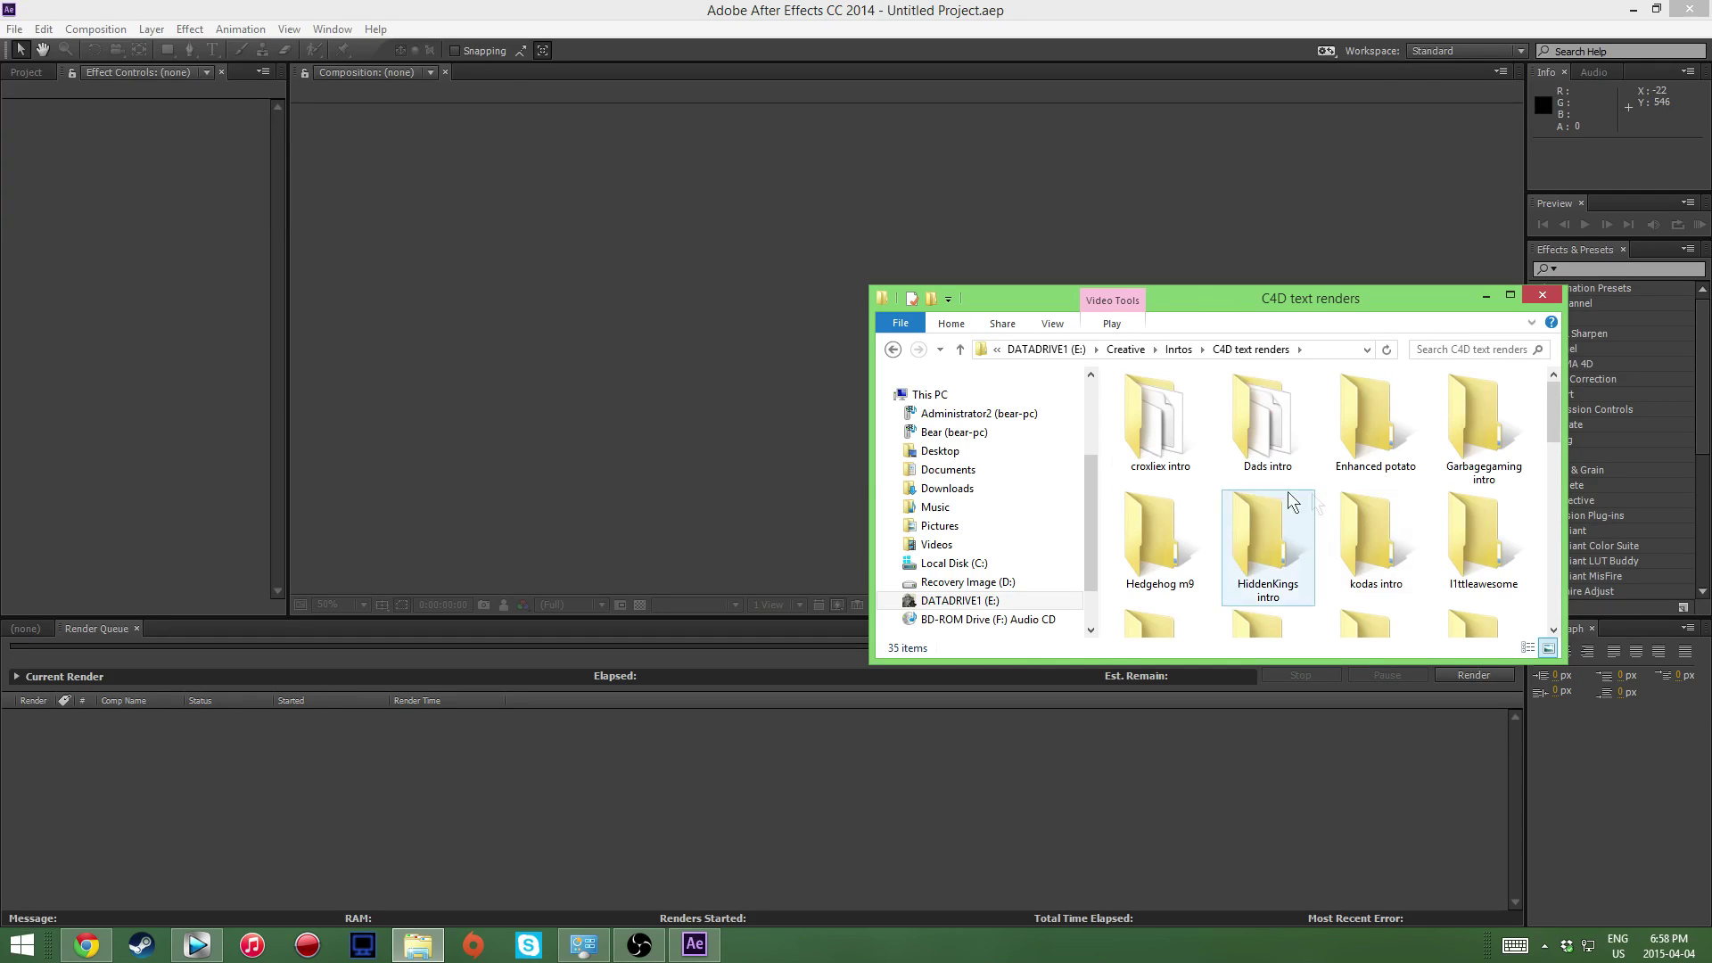
{"action": "scroll", "coordinate": [1418, 510], "scroll_direction": "down", "scroll_amount": 3}
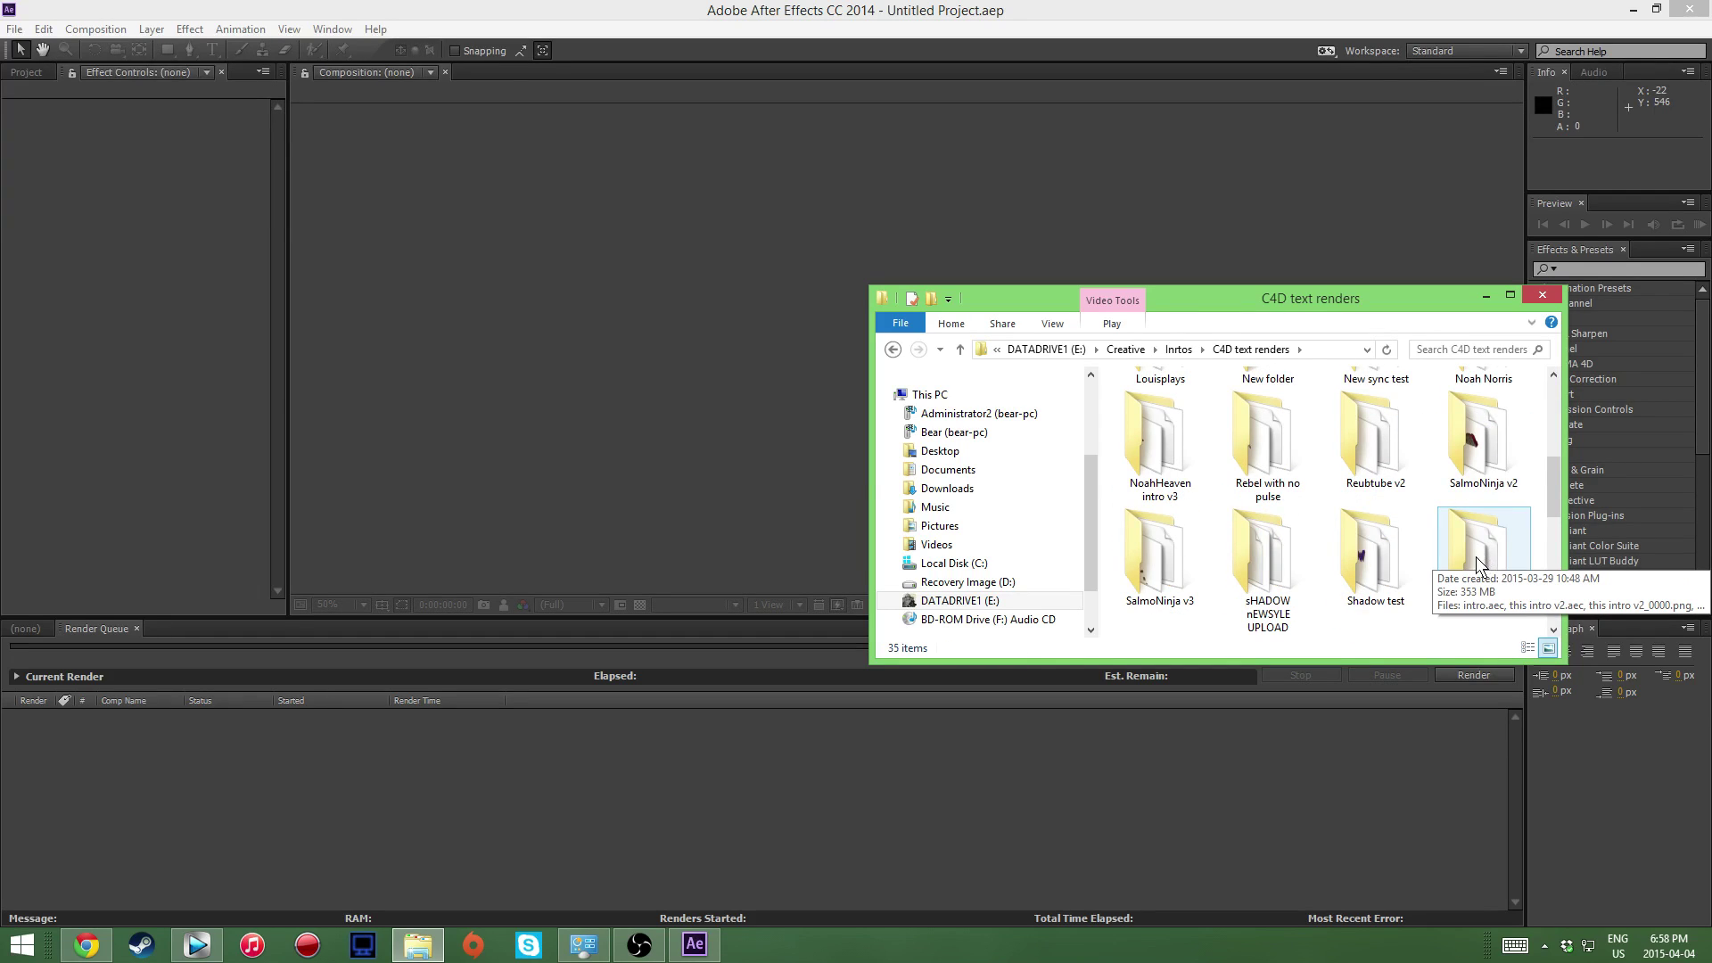
{"action": "scroll", "coordinate": [1482, 544], "scroll_direction": "down", "scroll_amount": 3}
{"action": "scroll", "coordinate": [1469, 555], "scroll_direction": "up", "scroll_amount": 3}
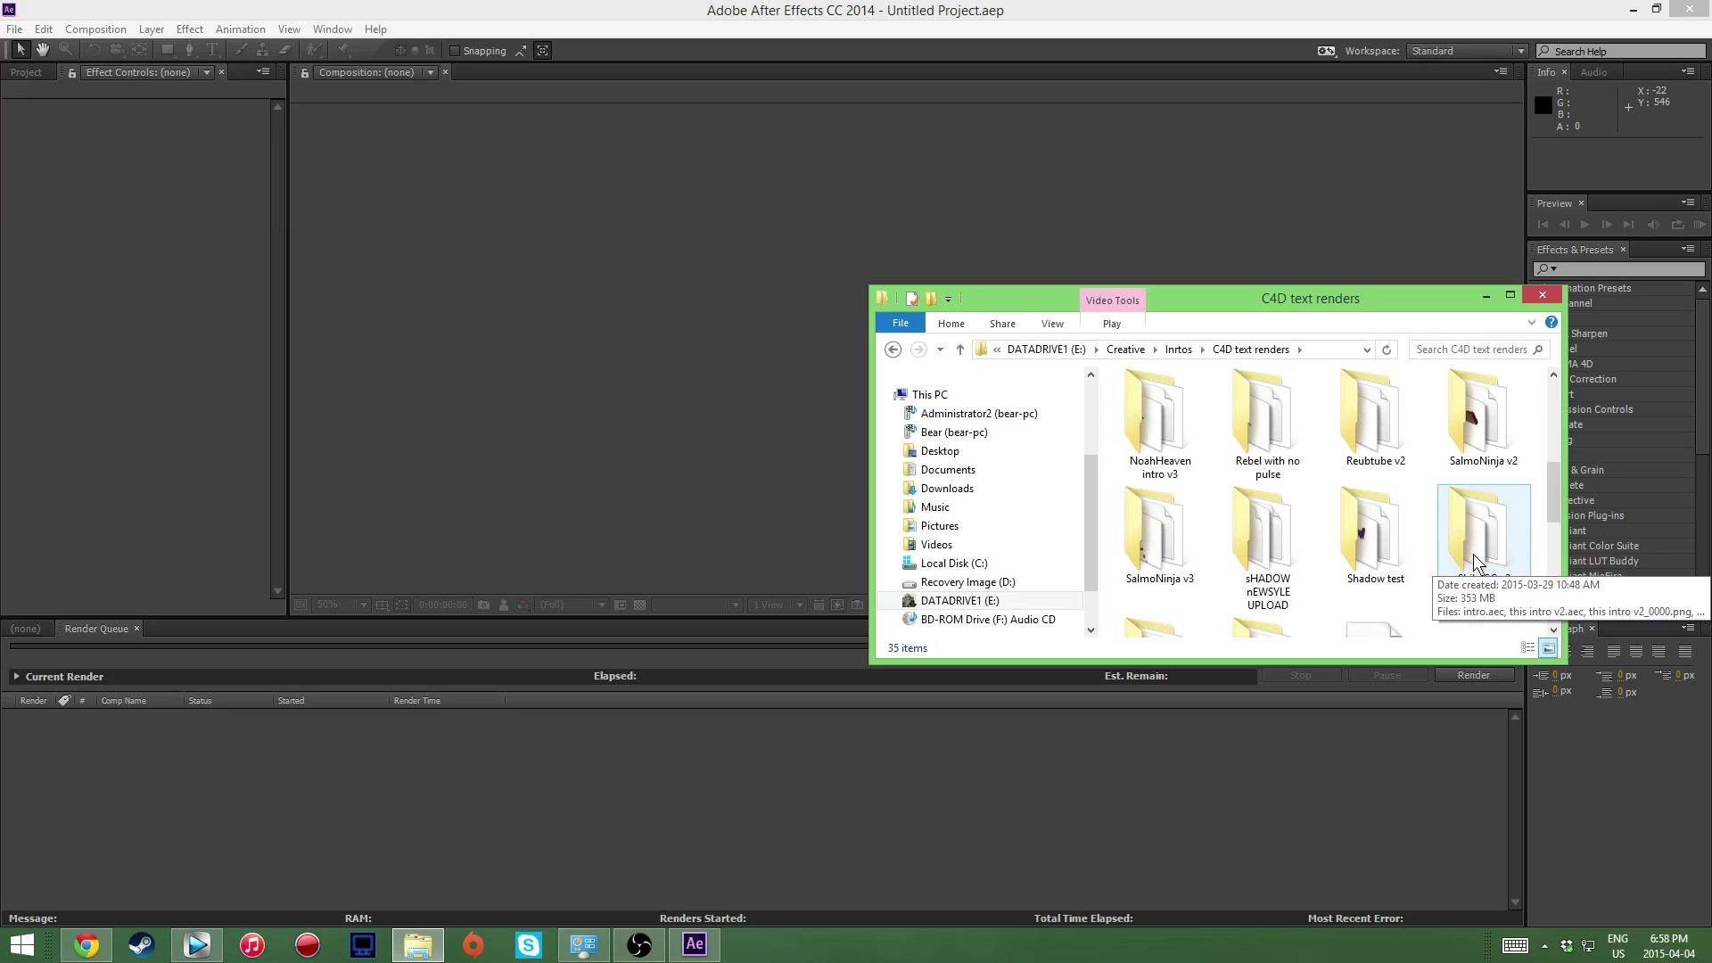
{"action": "double_click", "coordinate": [1416, 555]}
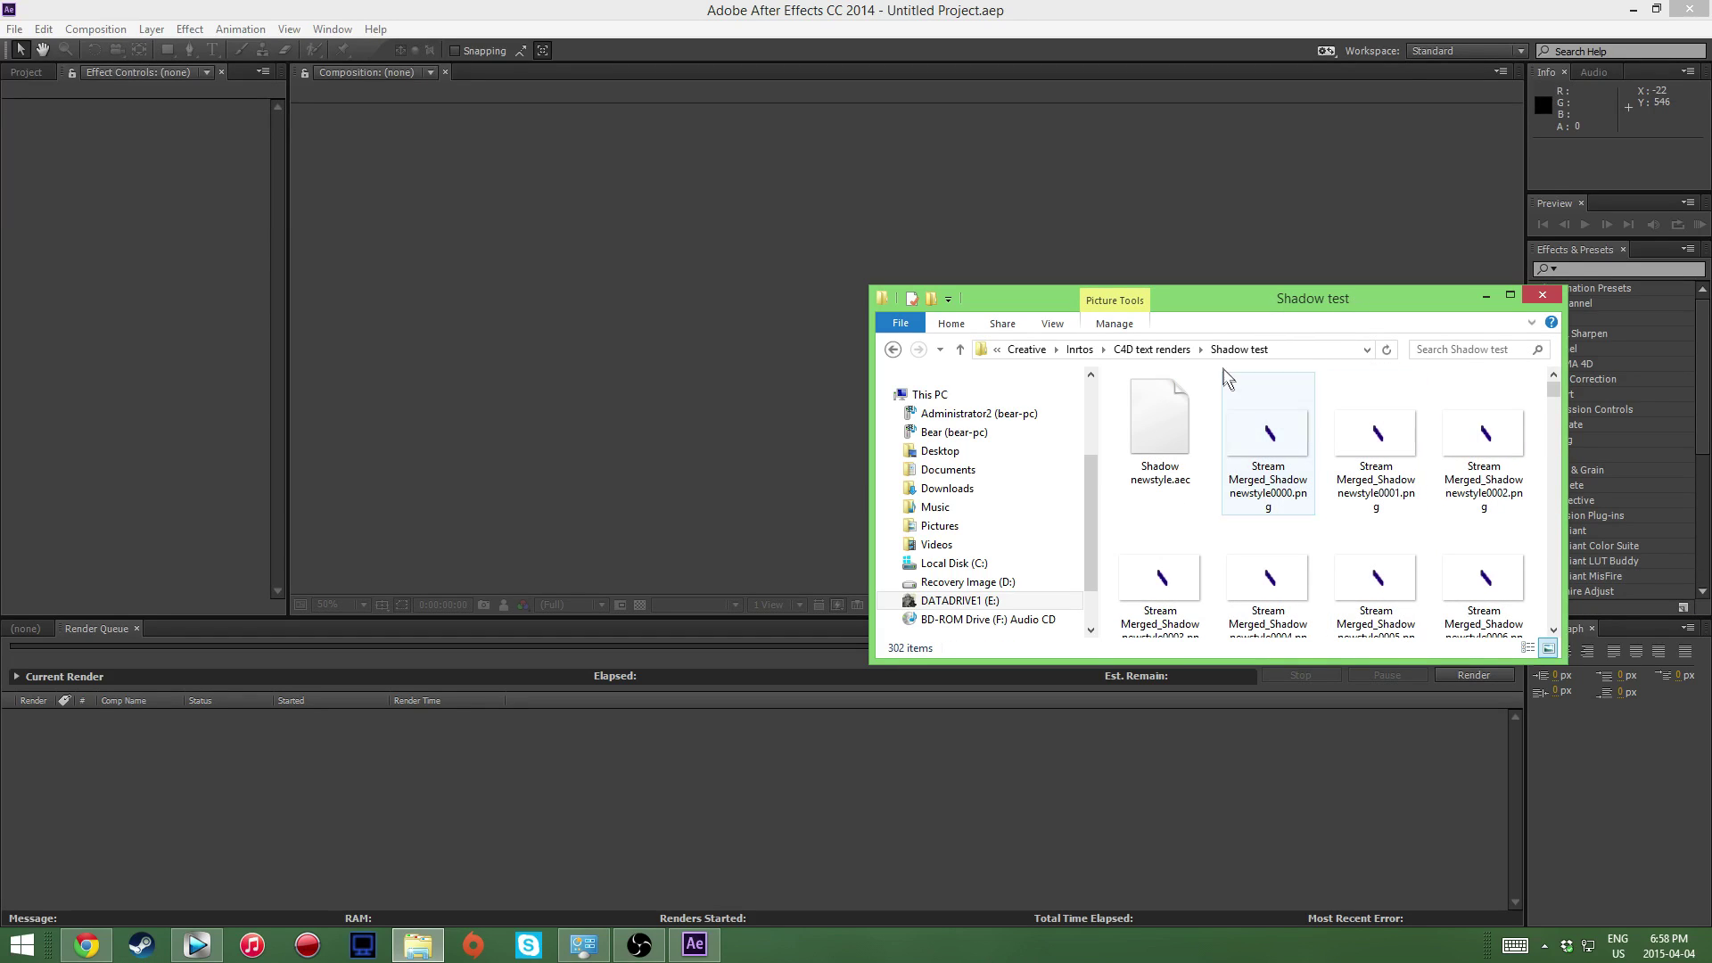
{"action": "left_click", "coordinate": [1152, 349]}
{"action": "scroll", "coordinate": [1317, 520], "scroll_direction": "up", "scroll_amount": 5}
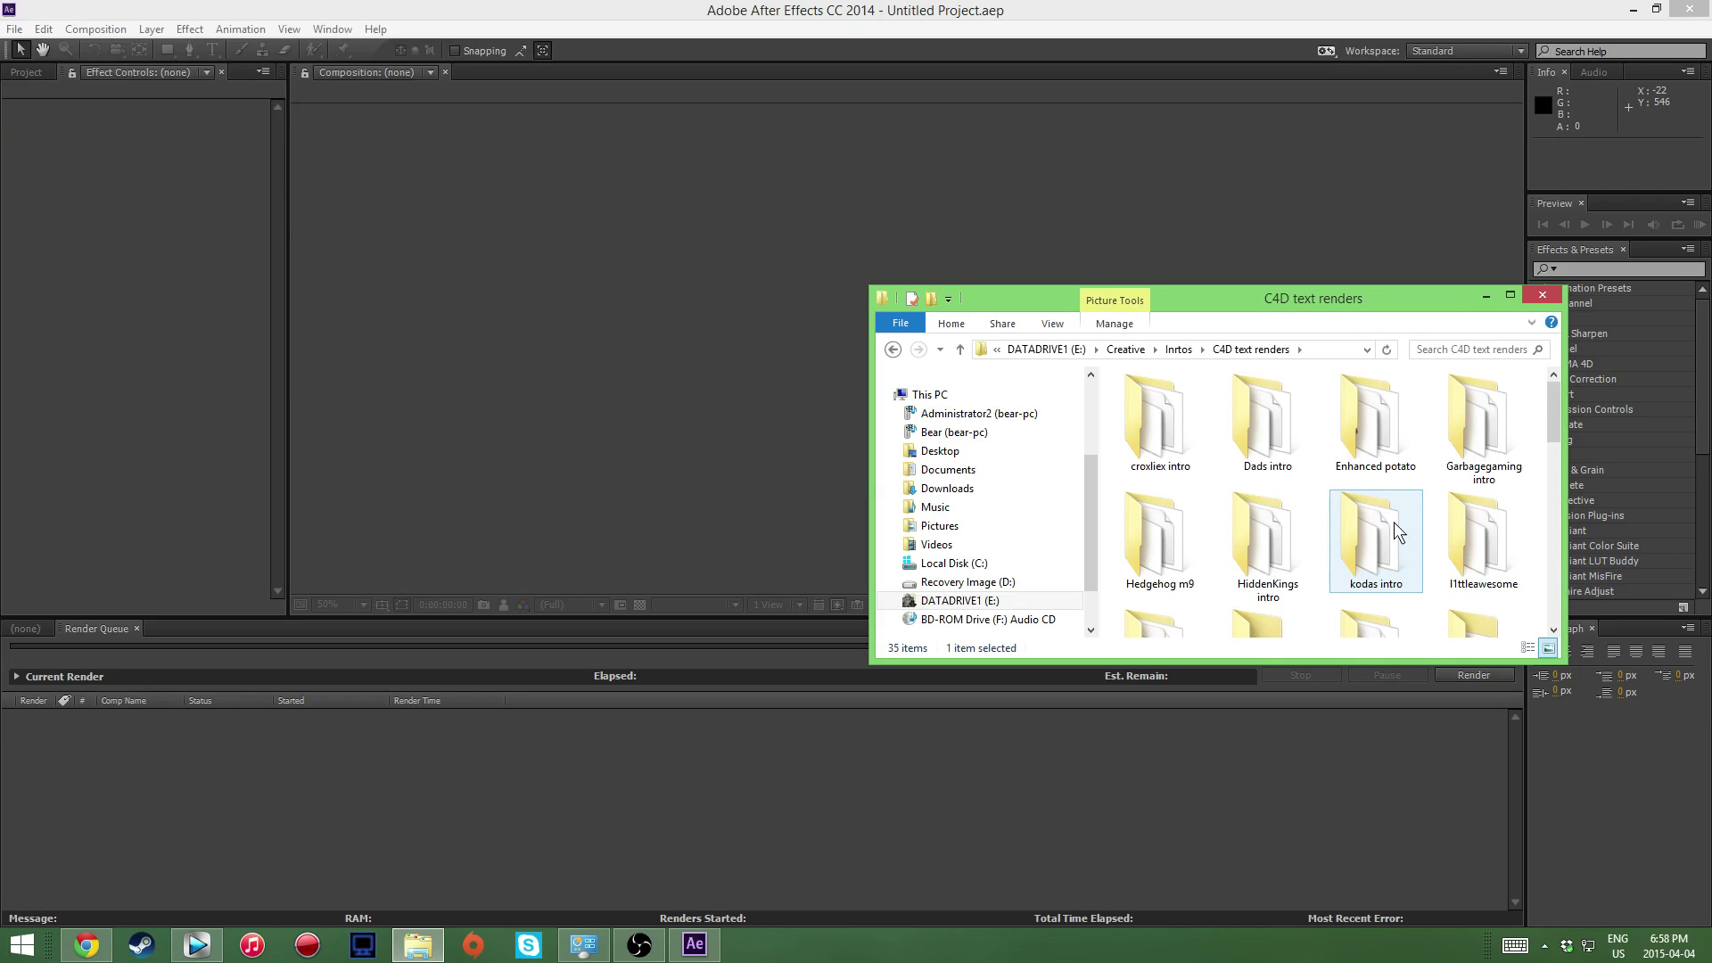
Step: Import Croxliex intro.aec from the croxliex intro folder into the After Effects project
{"action": "double_click", "coordinate": [1140, 419]}
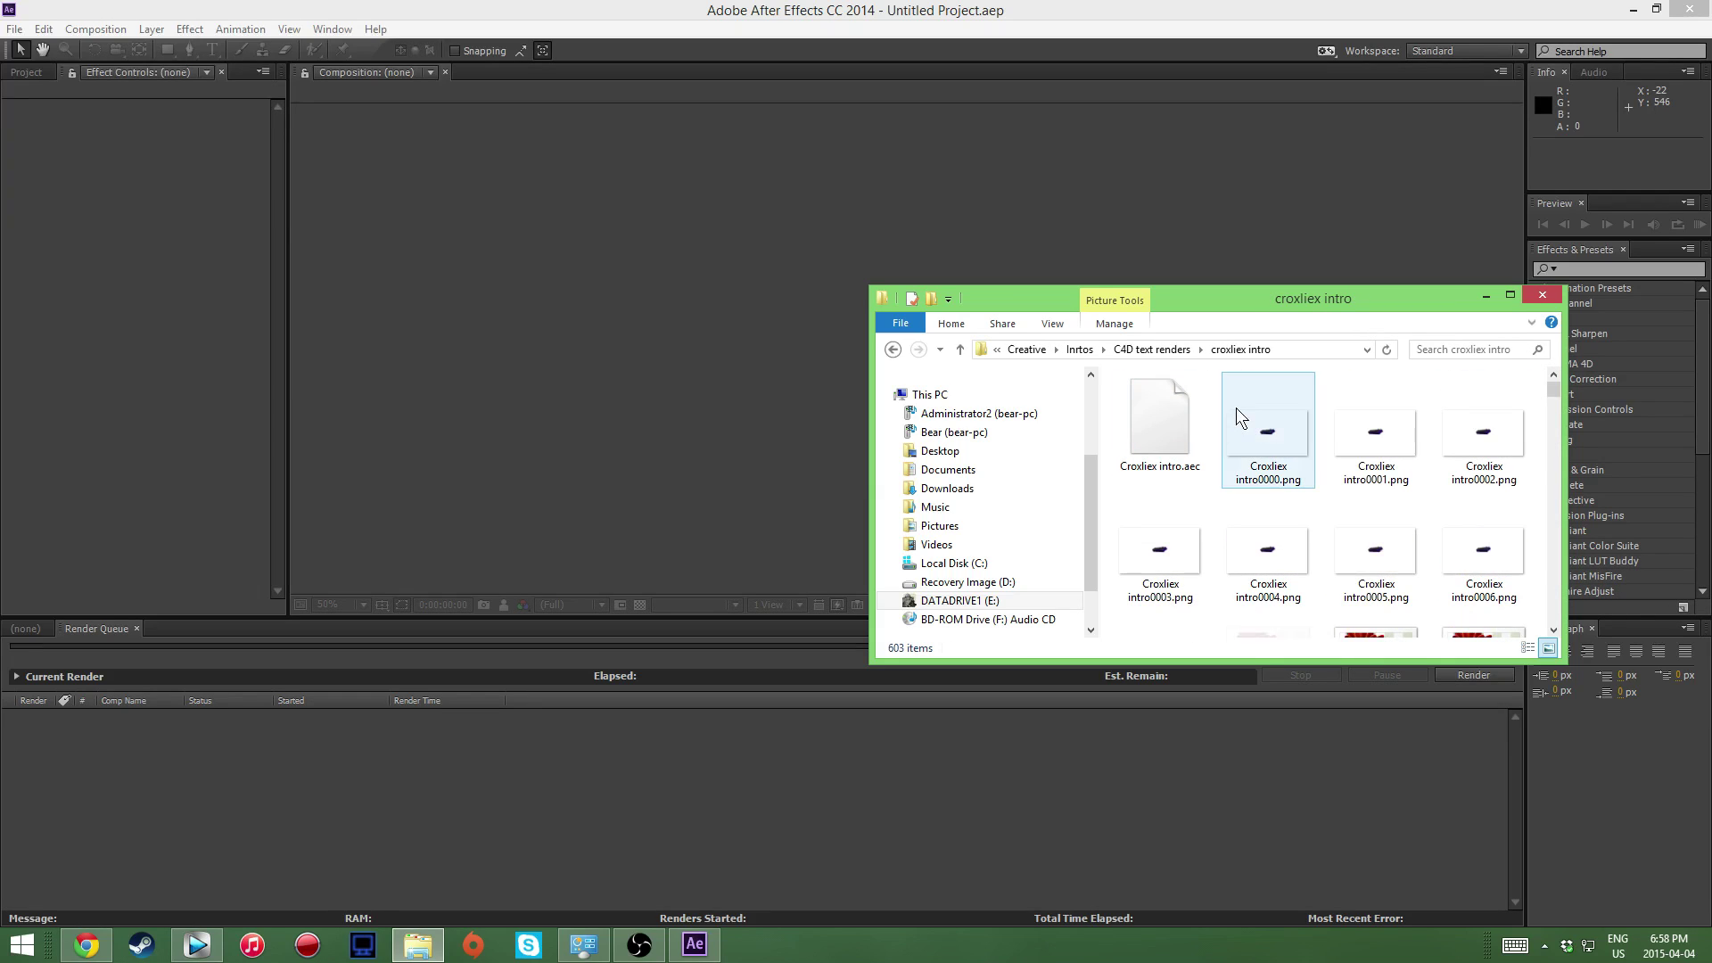
{"action": "left_click", "coordinate": [1175, 446]}
{"action": "left_click_drag", "start_coordinate": [1174, 442], "coordinate": [183, 281]}
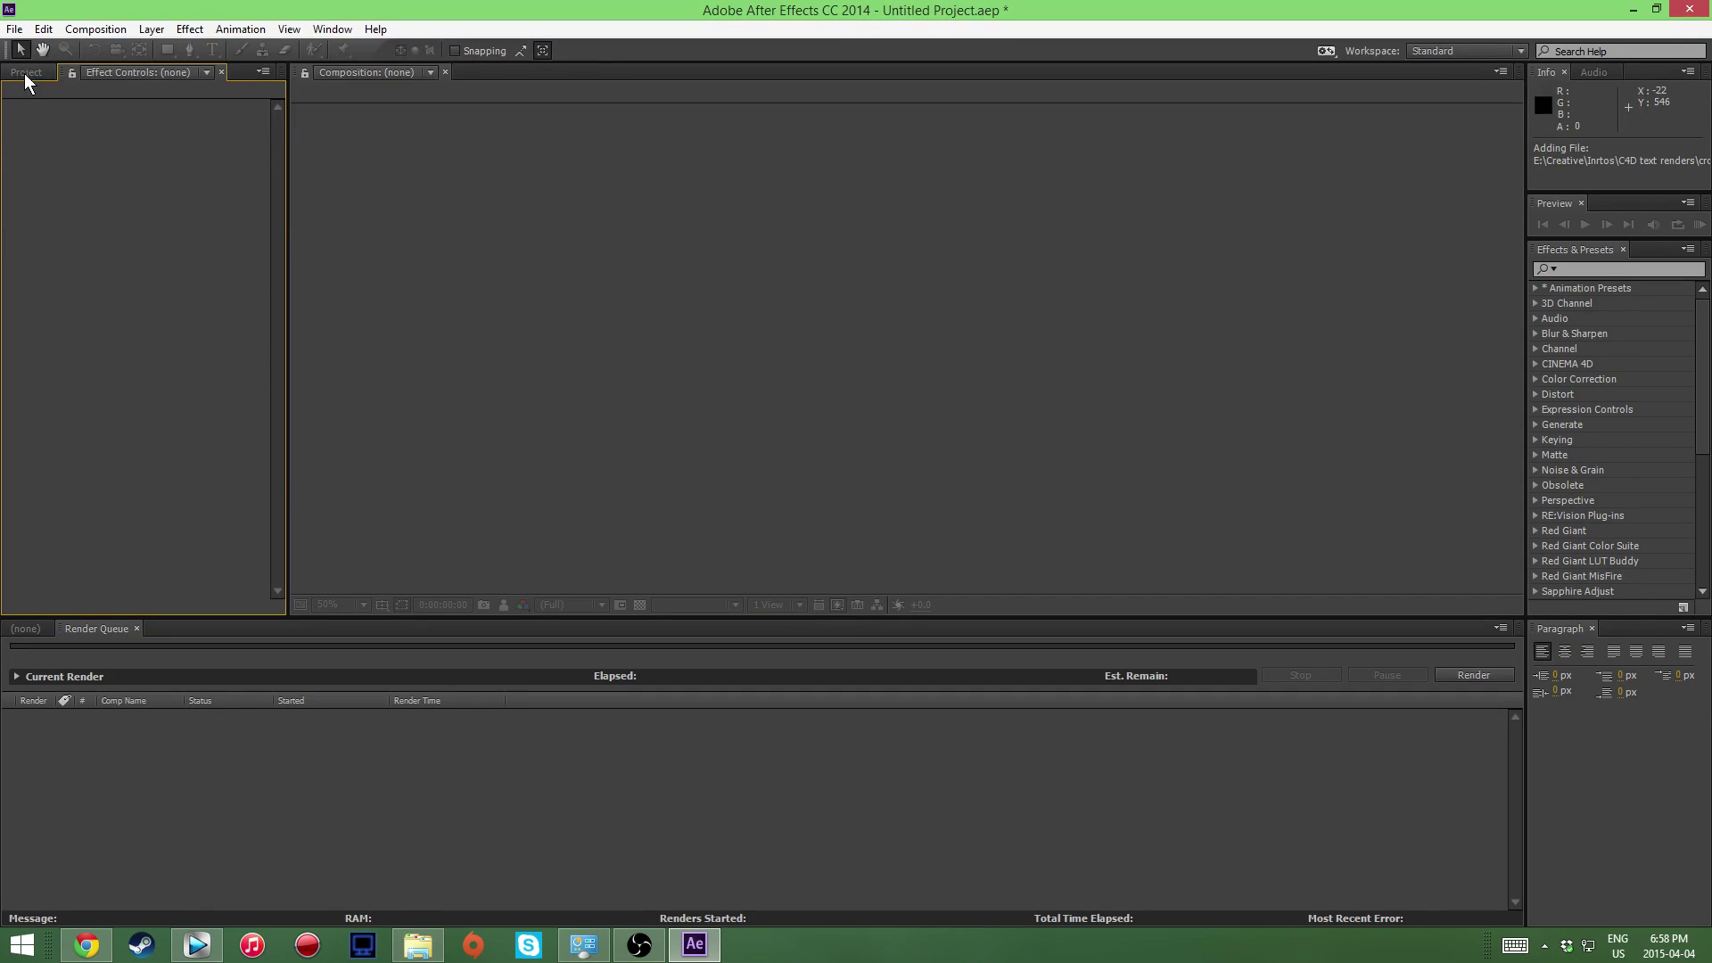
{"action": "left_click", "coordinate": [418, 945]}
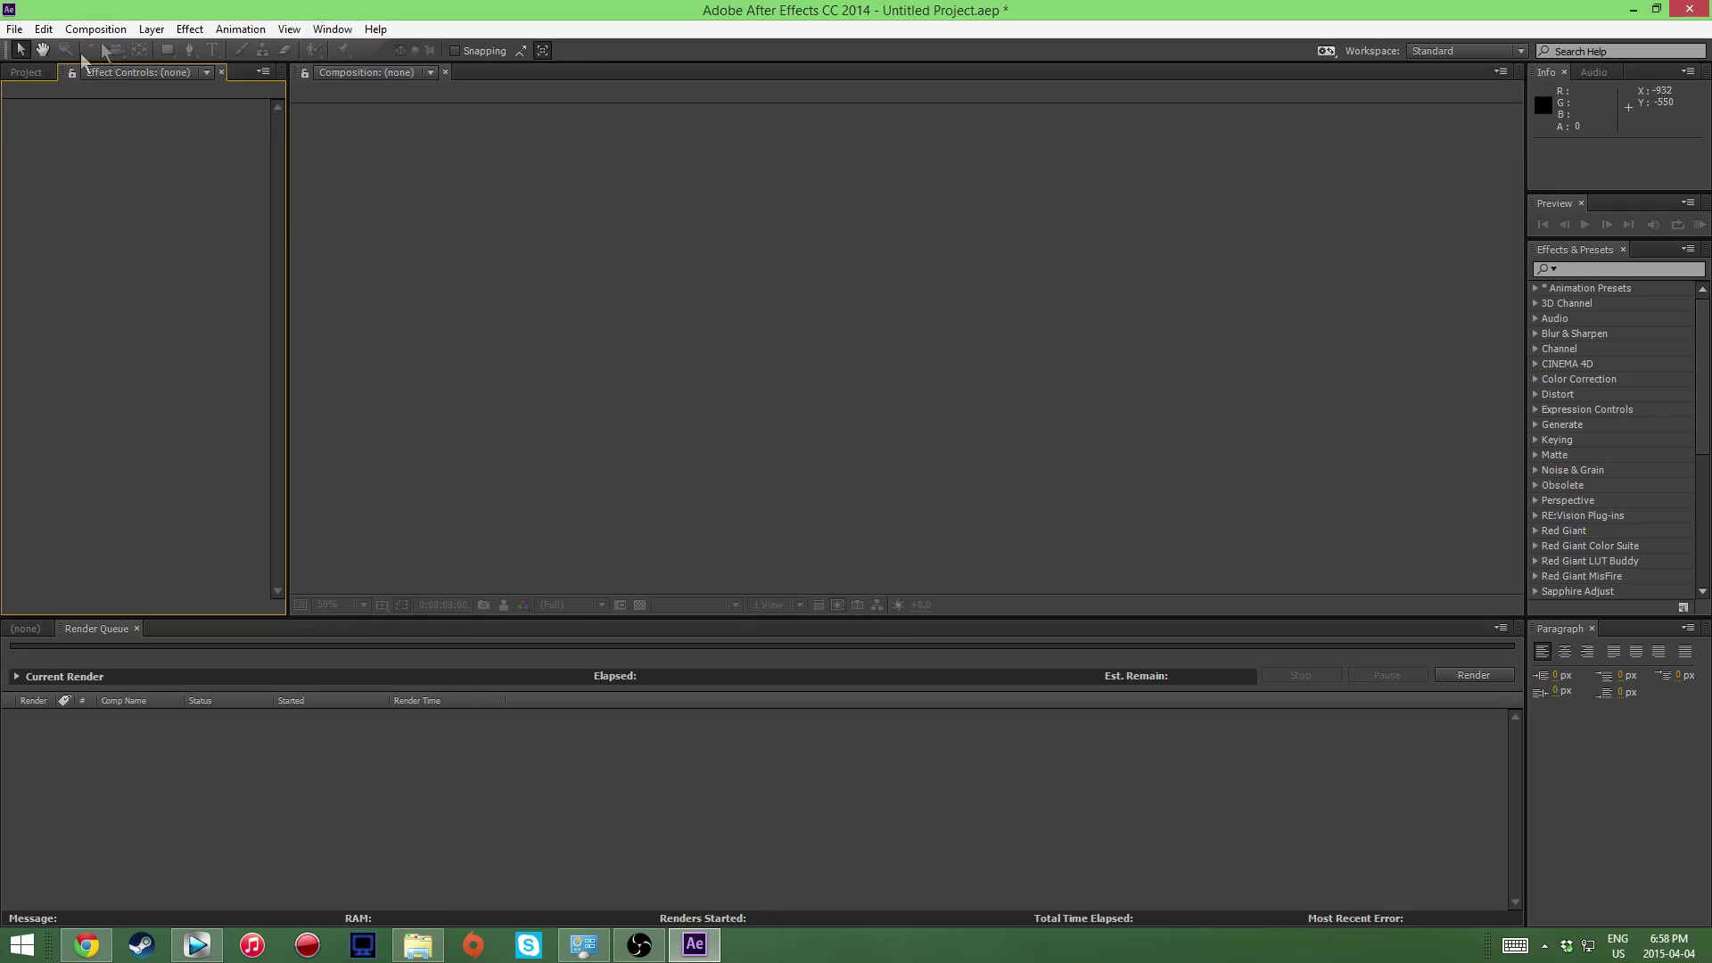
Step: Open the Croxliex intro composition from the imported project folder
{"action": "left_click", "coordinate": [19, 76]}
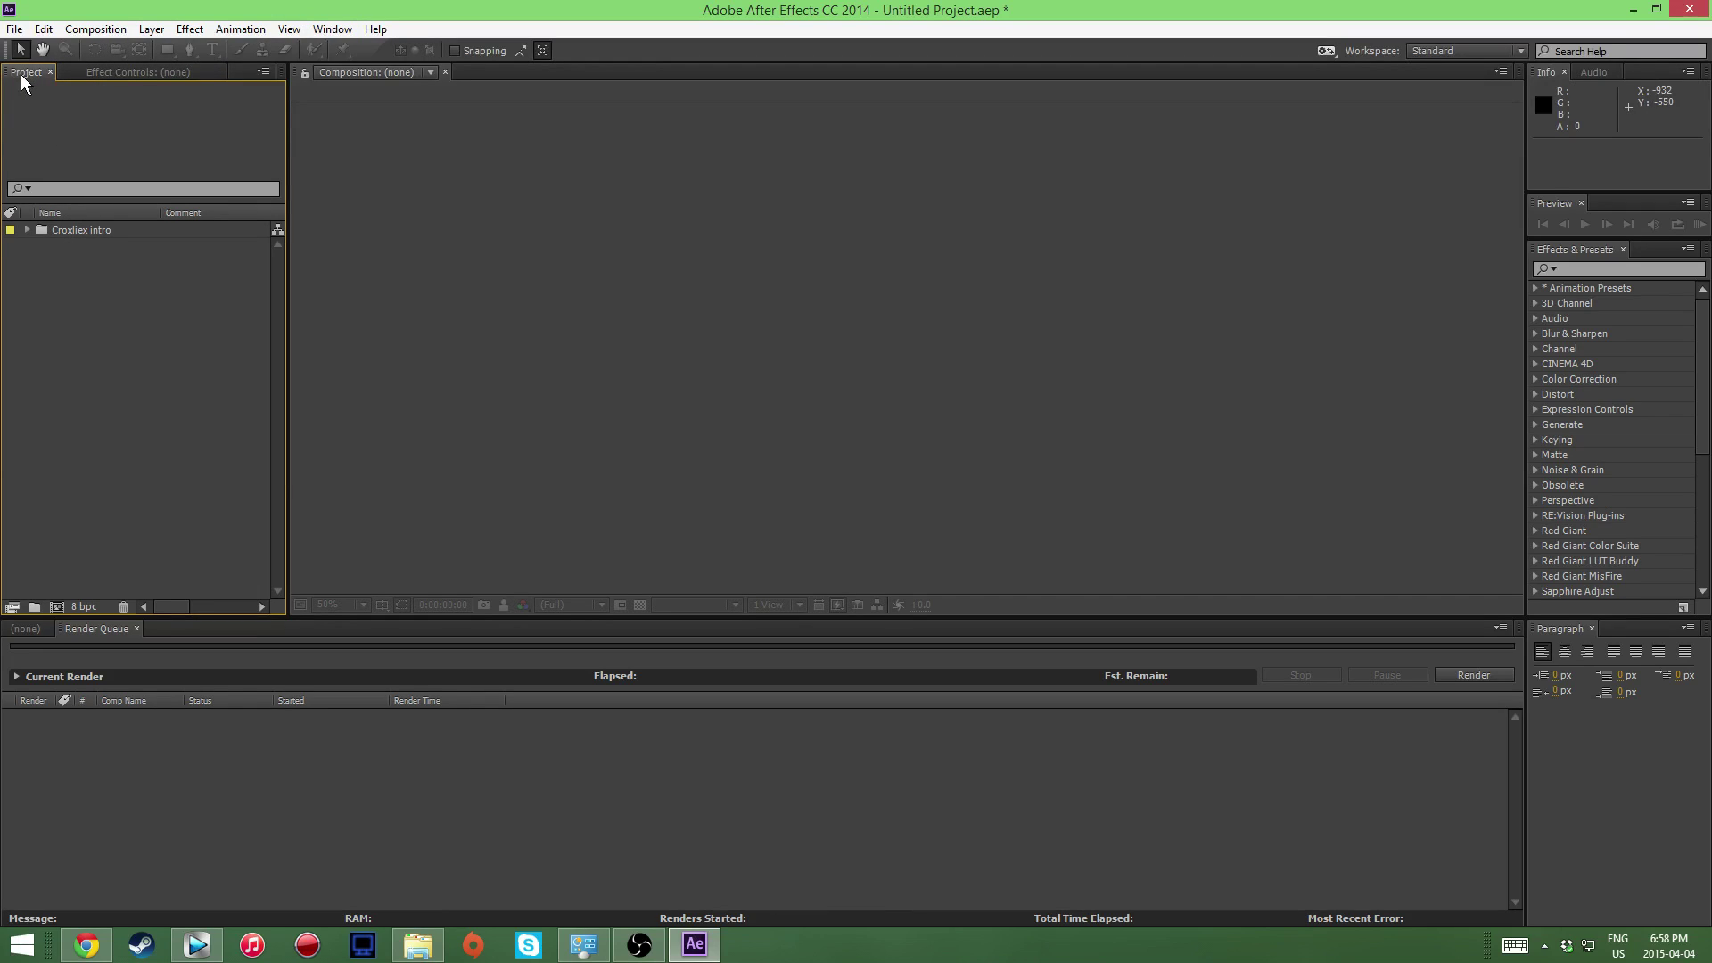
{"action": "left_click", "coordinate": [86, 230]}
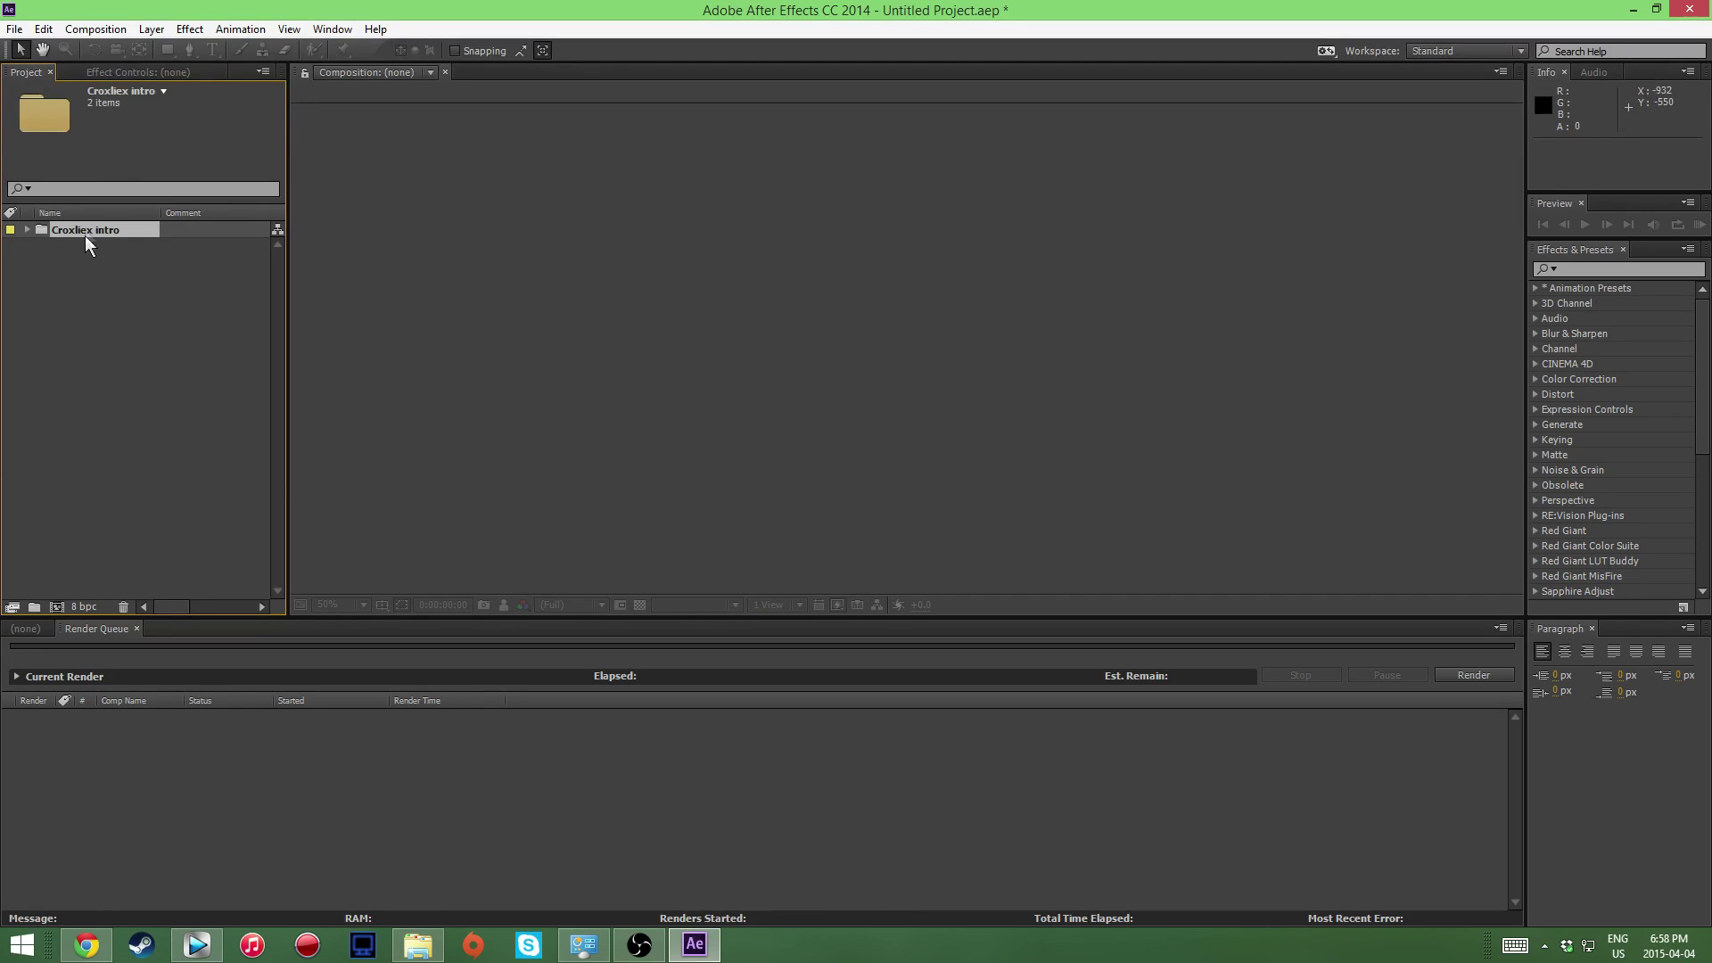
{"action": "left_click", "coordinate": [26, 229]}
{"action": "double_click", "coordinate": [94, 246]}
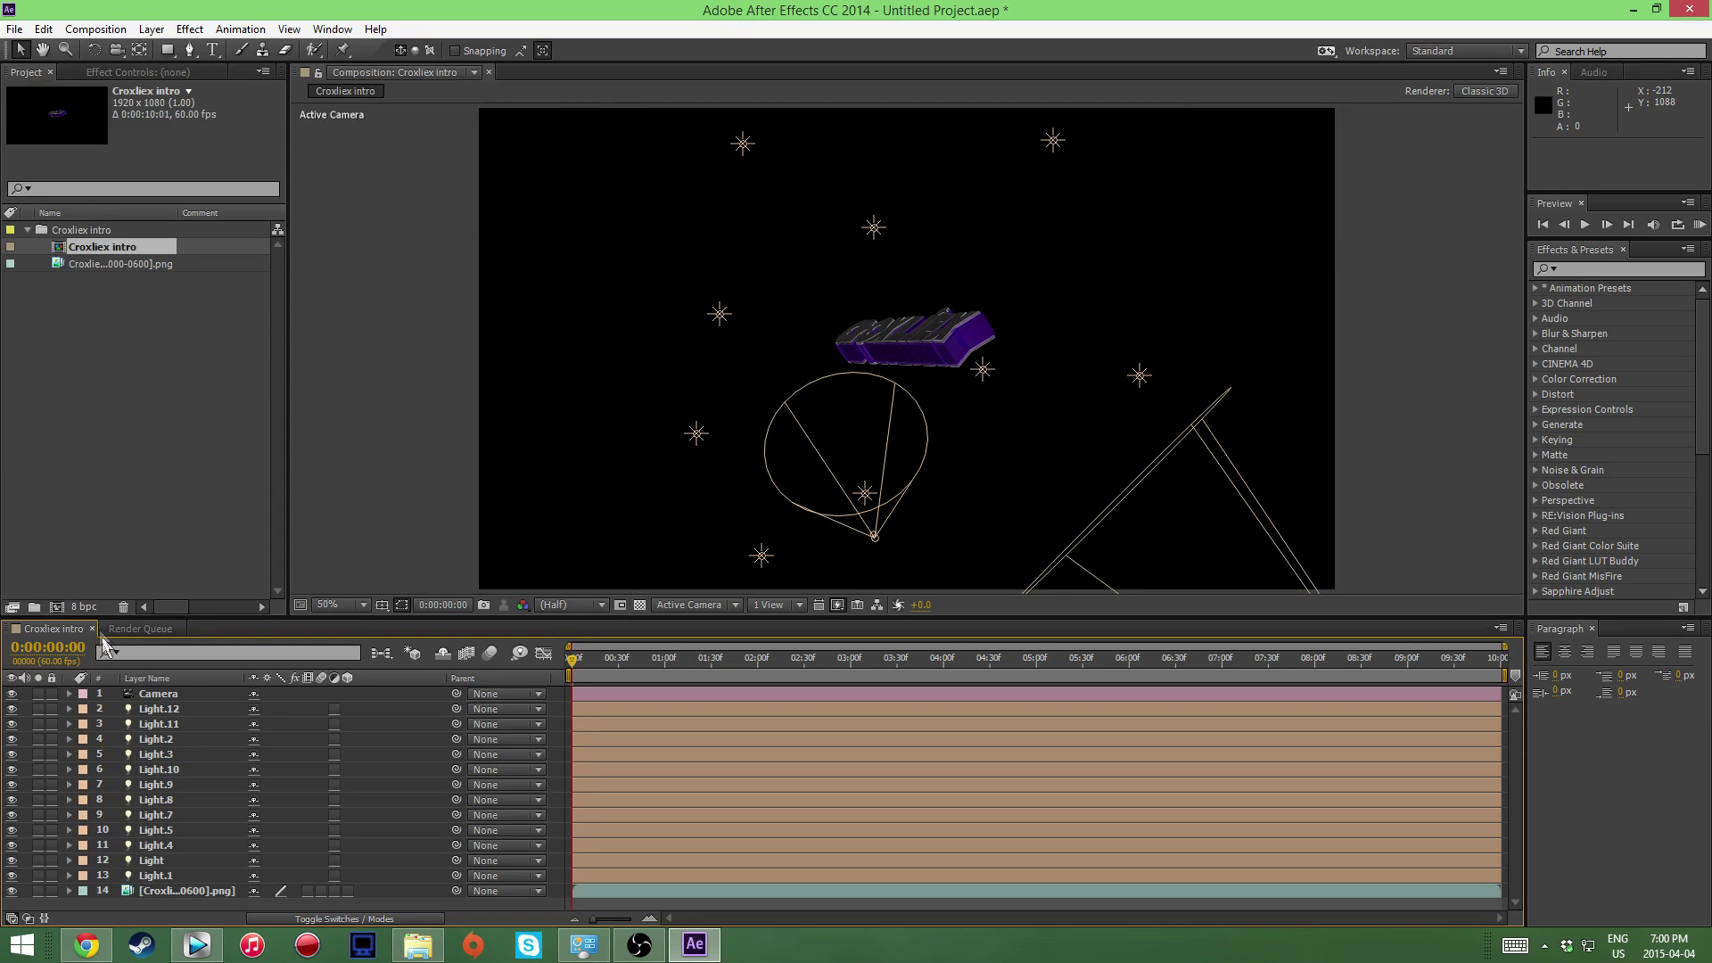
Step: Delete all light layers from Light.12 to Light.1, keeping the camera and the image sequence
{"action": "left_click", "coordinate": [150, 894]}
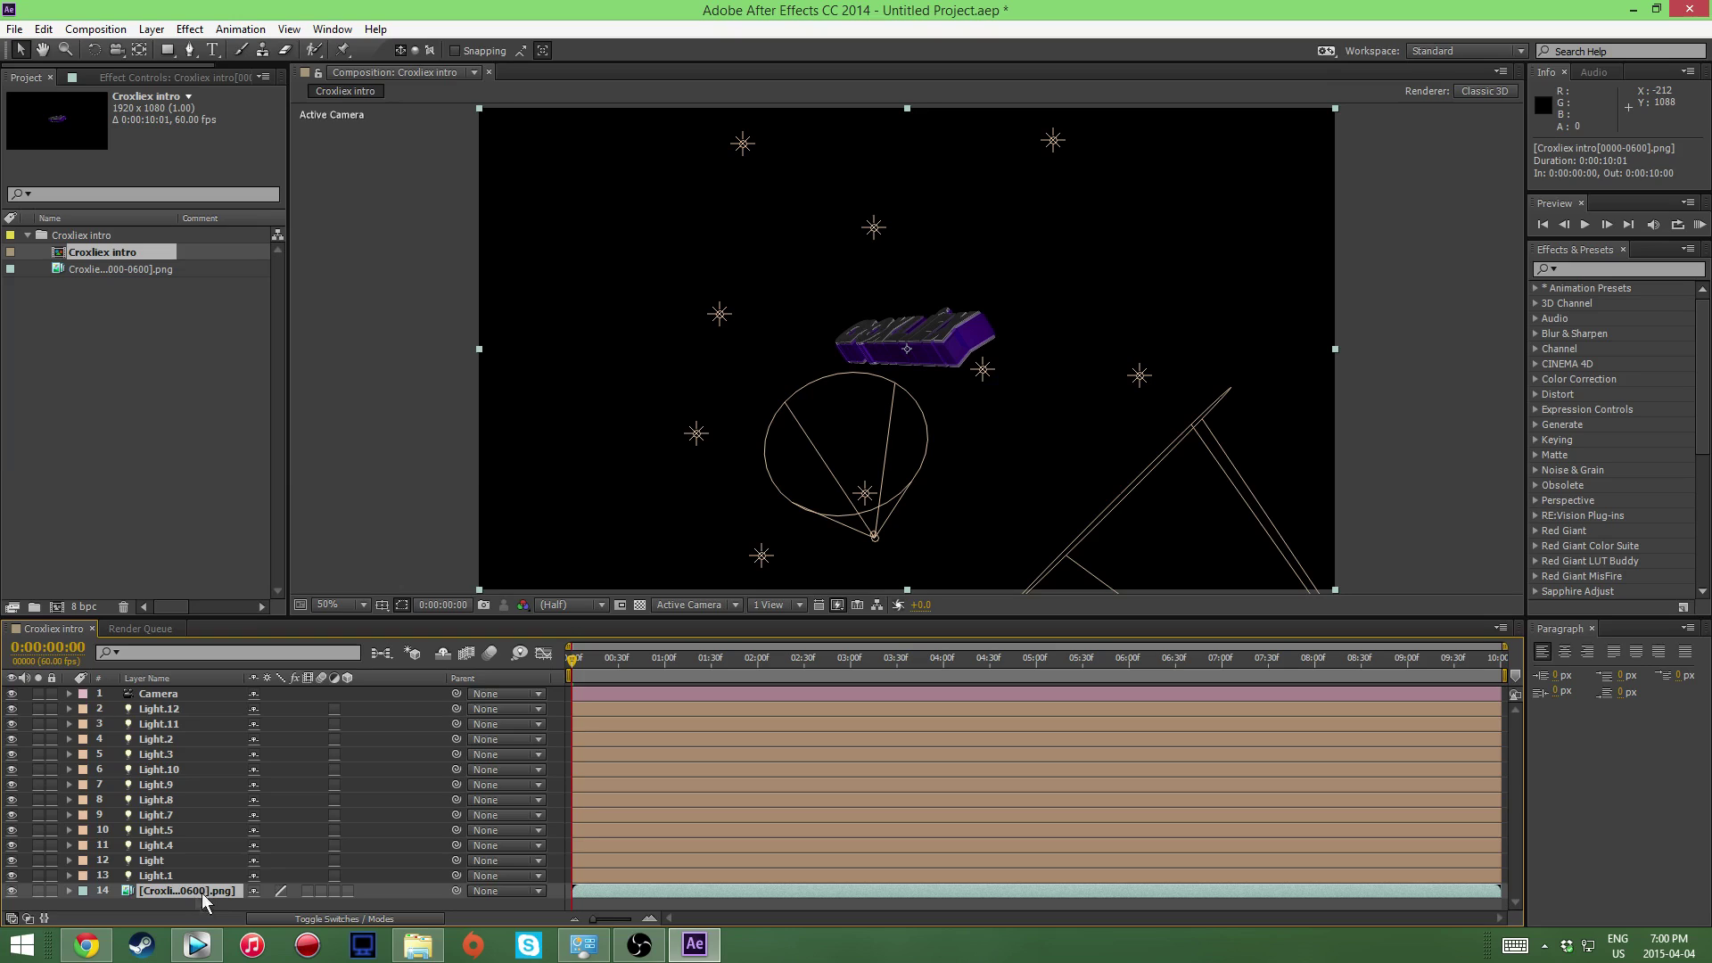
{"action": "left_click", "coordinate": [157, 695]}
{"action": "left_click", "coordinate": [159, 710]}
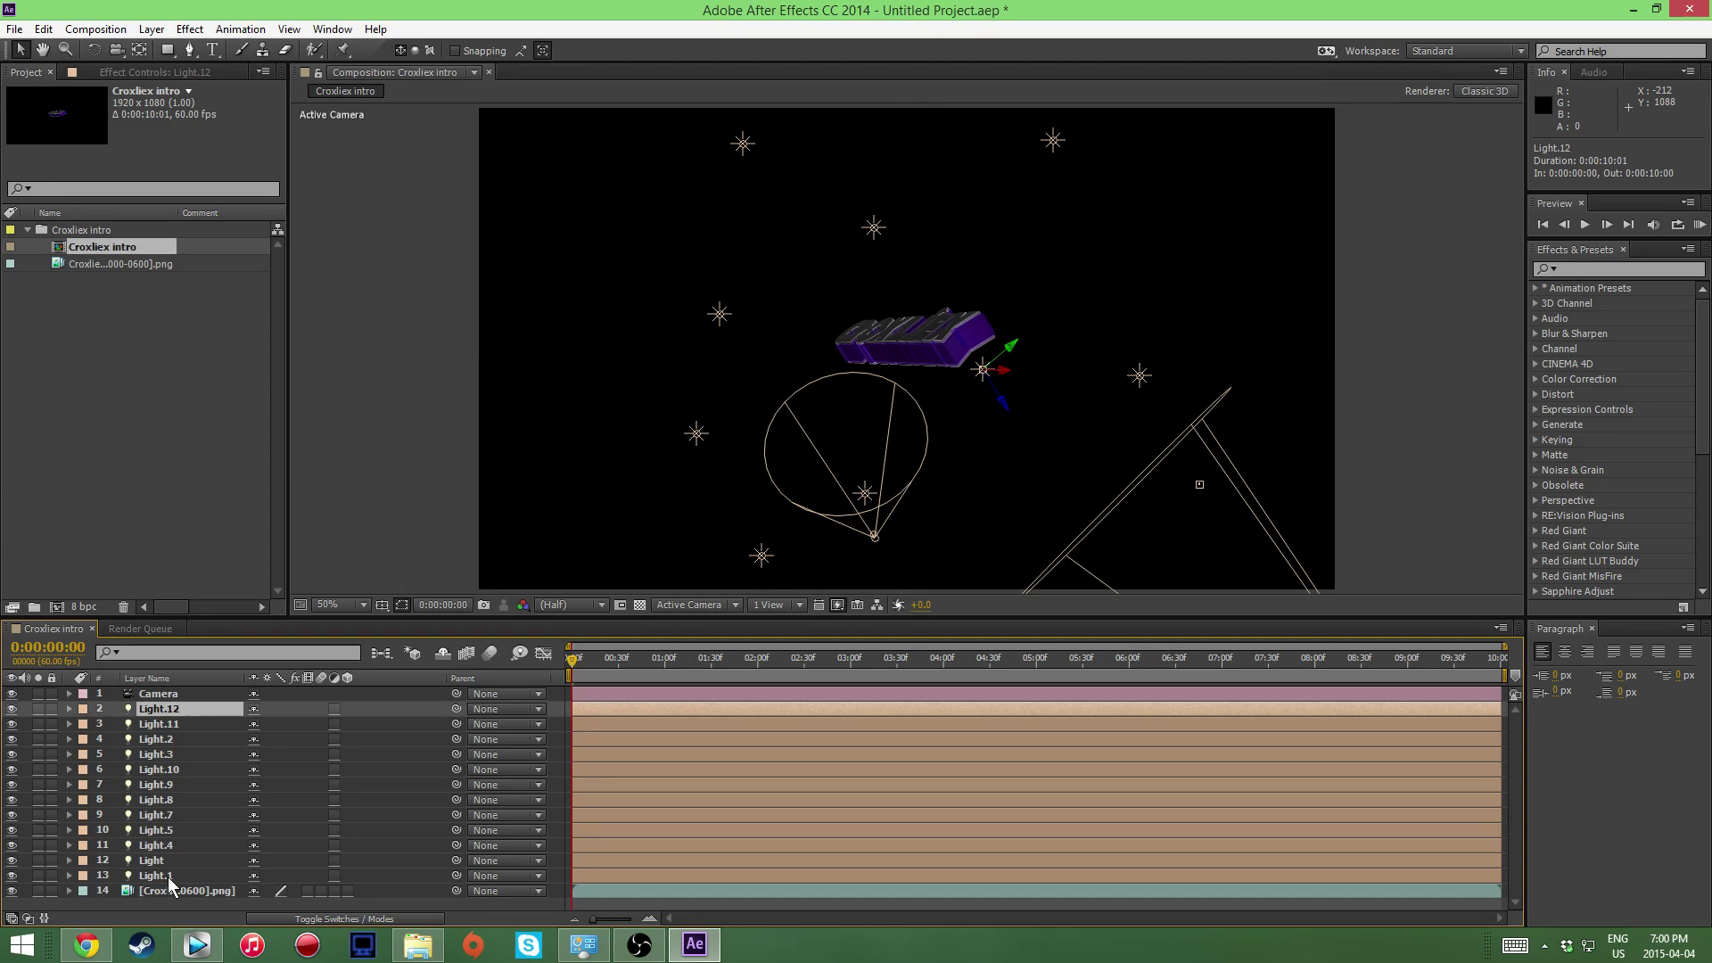
{"action": "left_click", "coordinate": [154, 877], "text": "shift"}
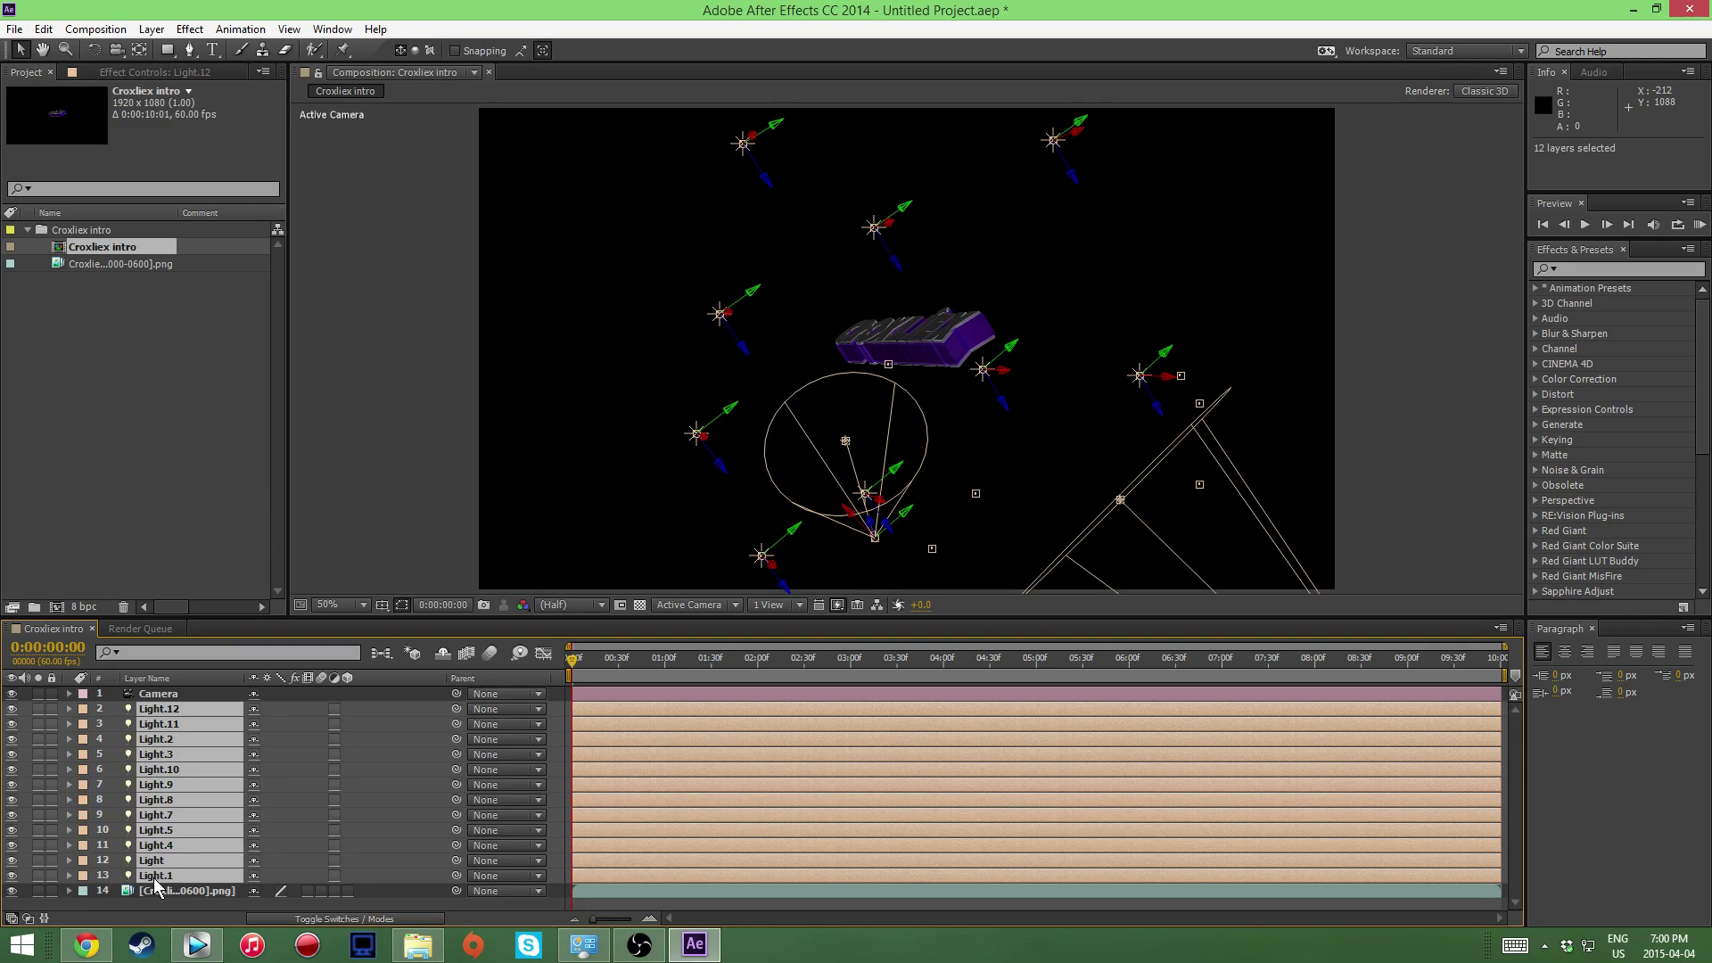
{"action": "key", "text": "Delete"}
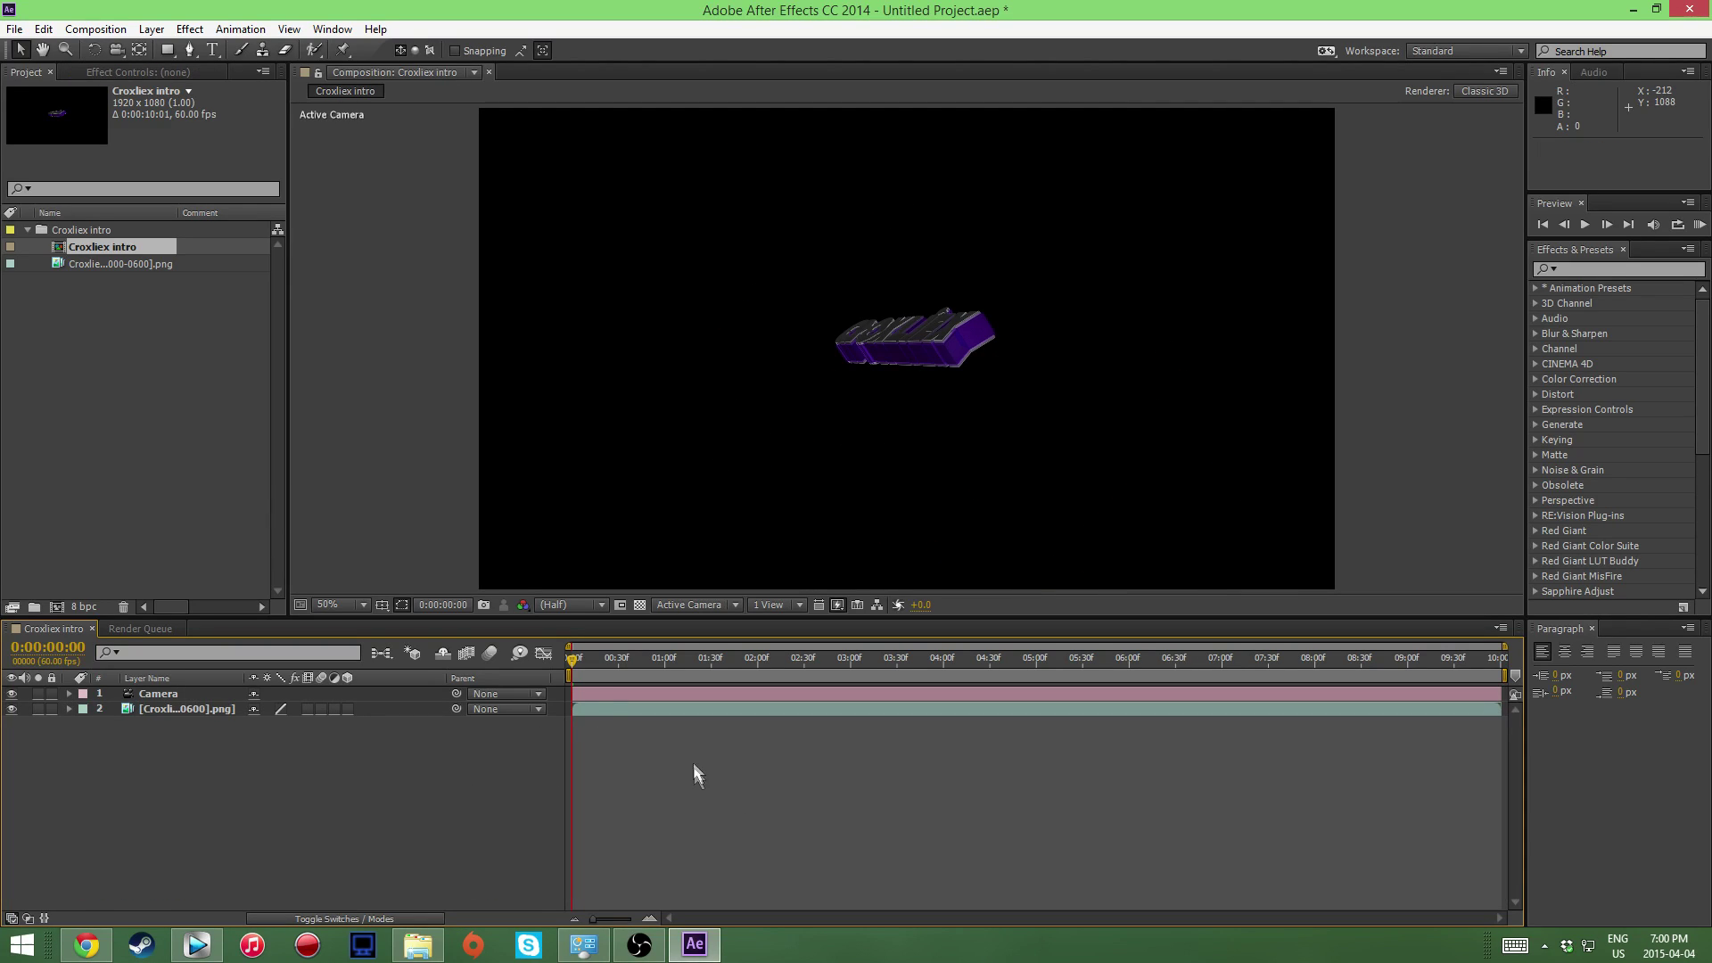
Step: Move the playhead to 0:00:03:25 and RAM preview the text animation at Quarter resolution
{"action": "left_click_drag", "start_coordinate": [572, 665], "coordinate": [889, 665]}
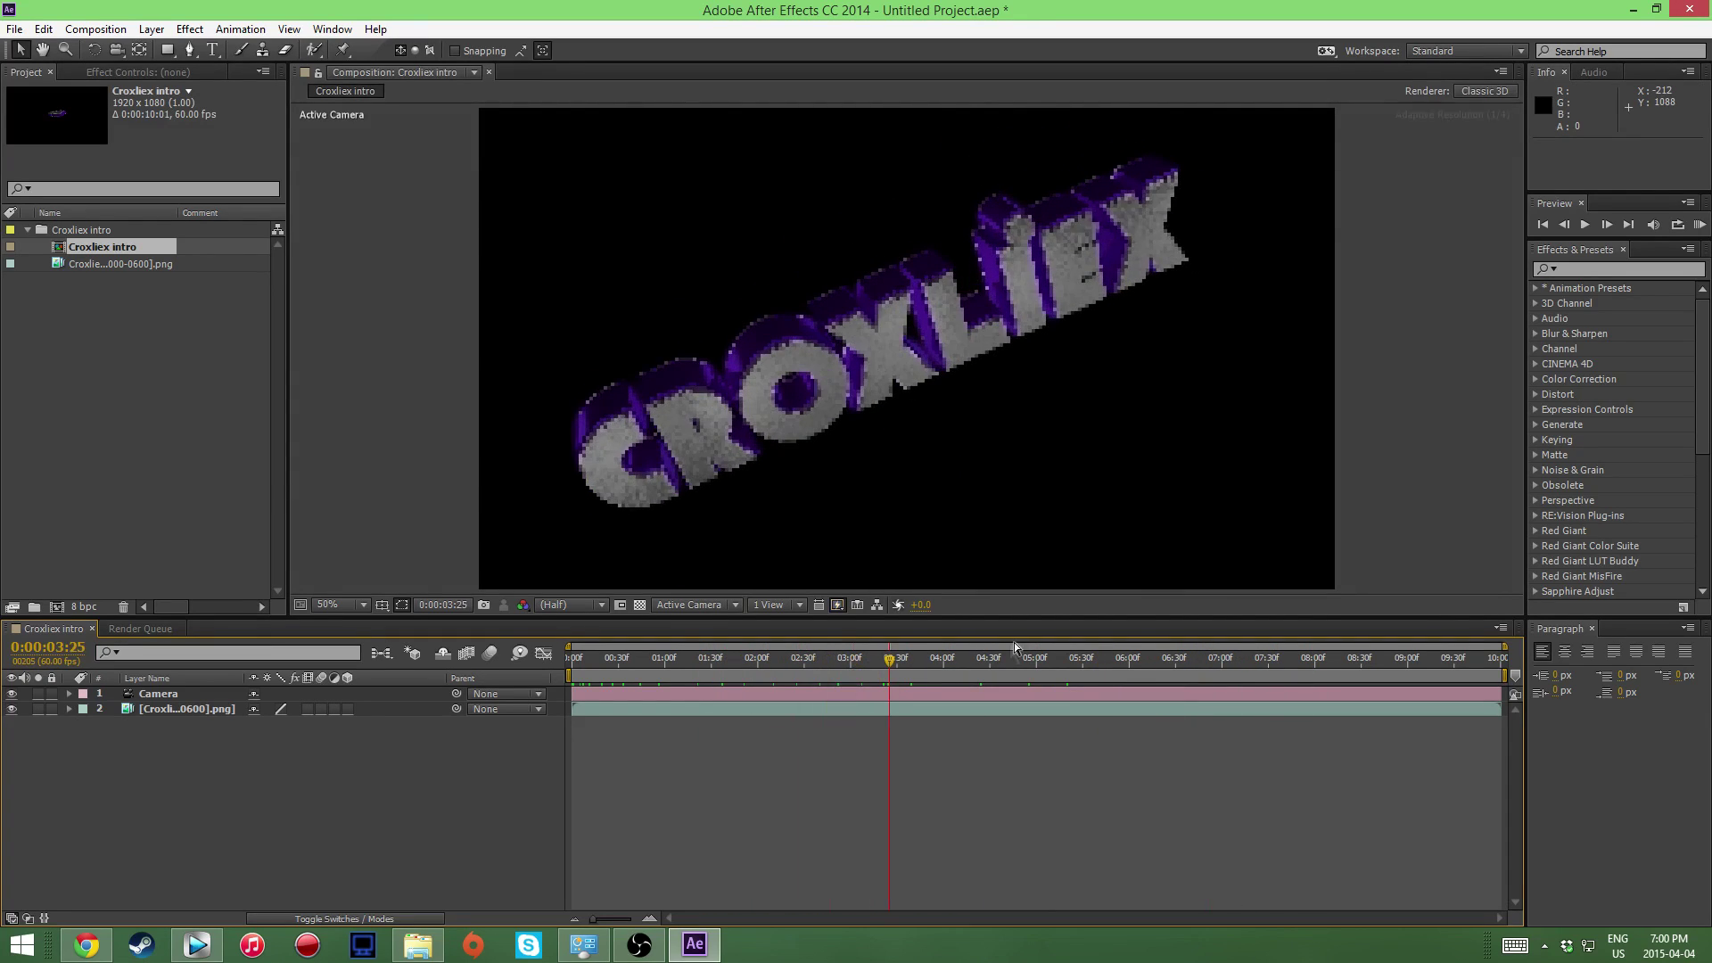
{"action": "left_click_drag", "start_coordinate": [1650, 251], "coordinate": [1664, 297]}
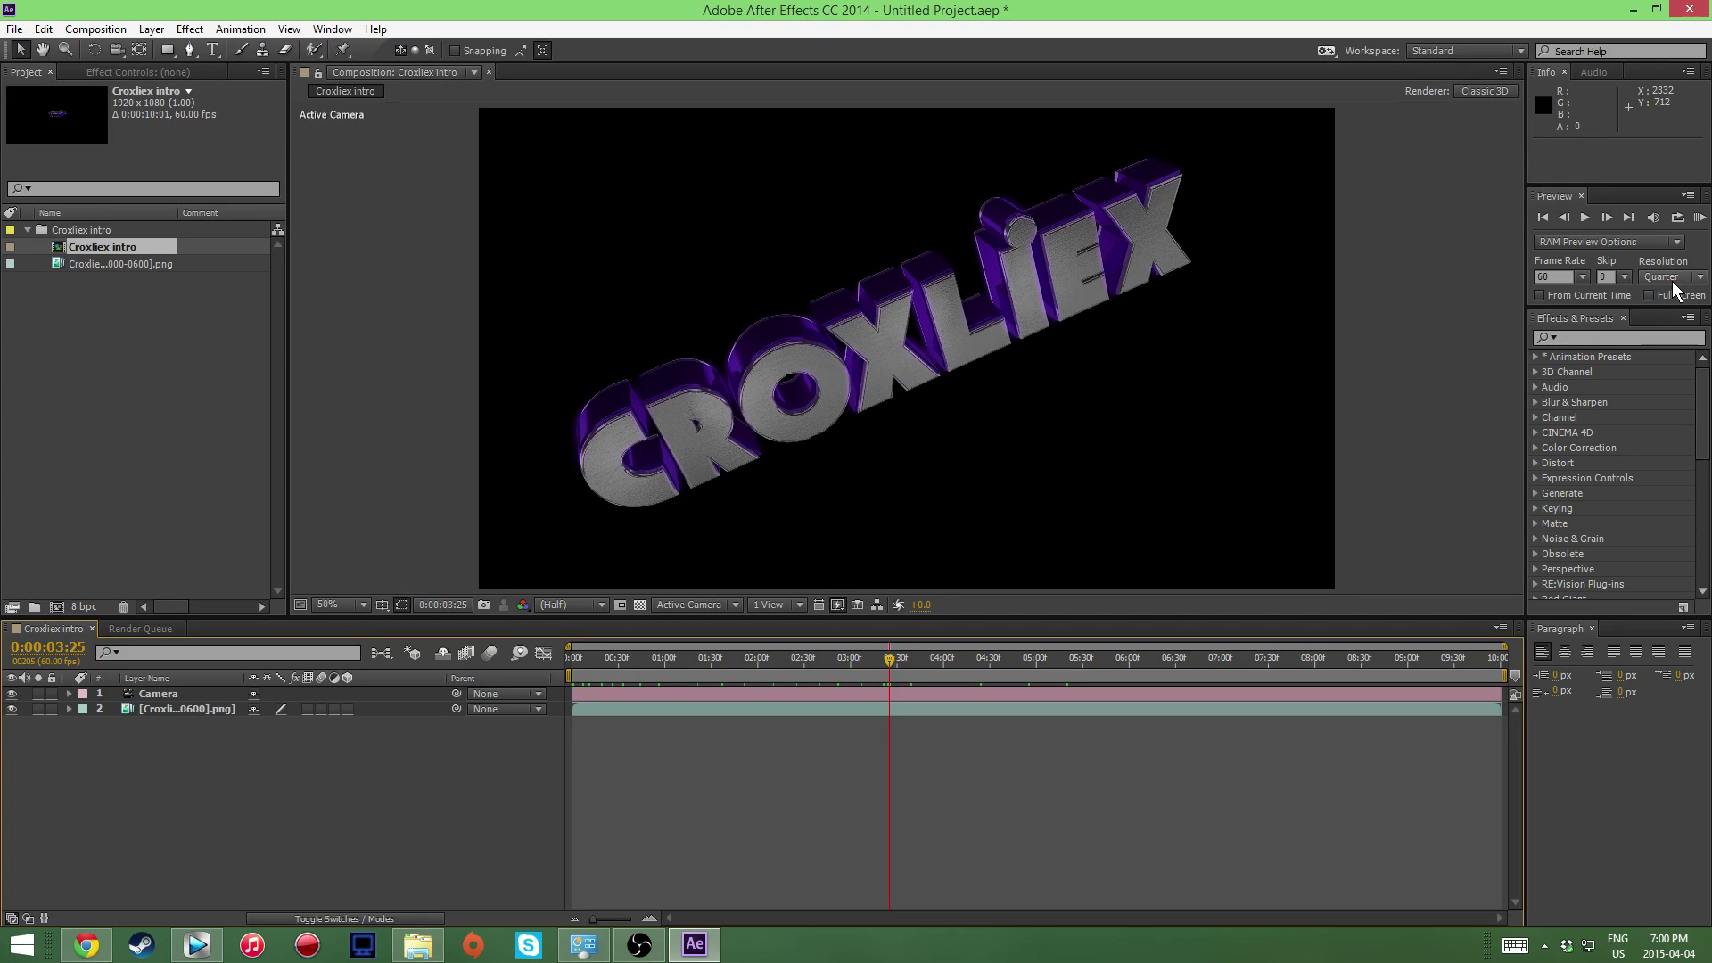
{"action": "left_click", "coordinate": [1673, 287]}
{"action": "left_click", "coordinate": [1657, 389]}
{"action": "left_click", "coordinate": [1700, 219]}
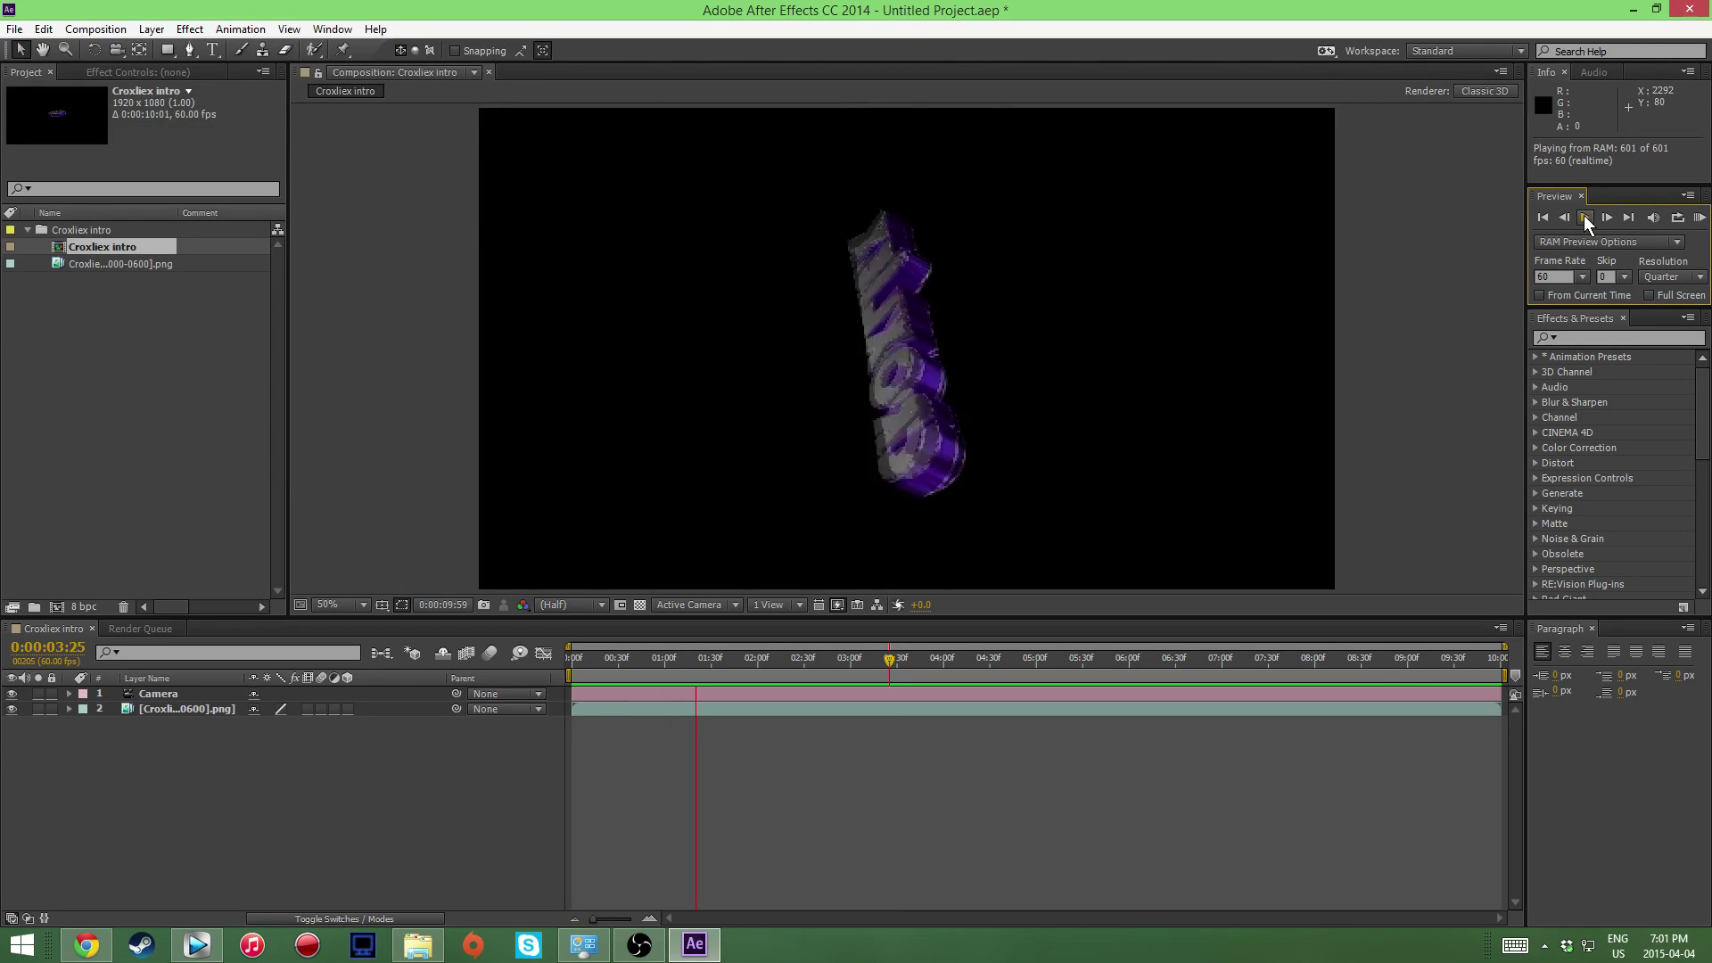
{"action": "left_click", "coordinate": [1584, 216]}
Step: Add a black 1920 × 1080 px solid and order the layers as image sequence, camera, solid
{"action": "right_click", "coordinate": [426, 774]}
{"action": "mouse_move", "coordinate": [496, 589]}
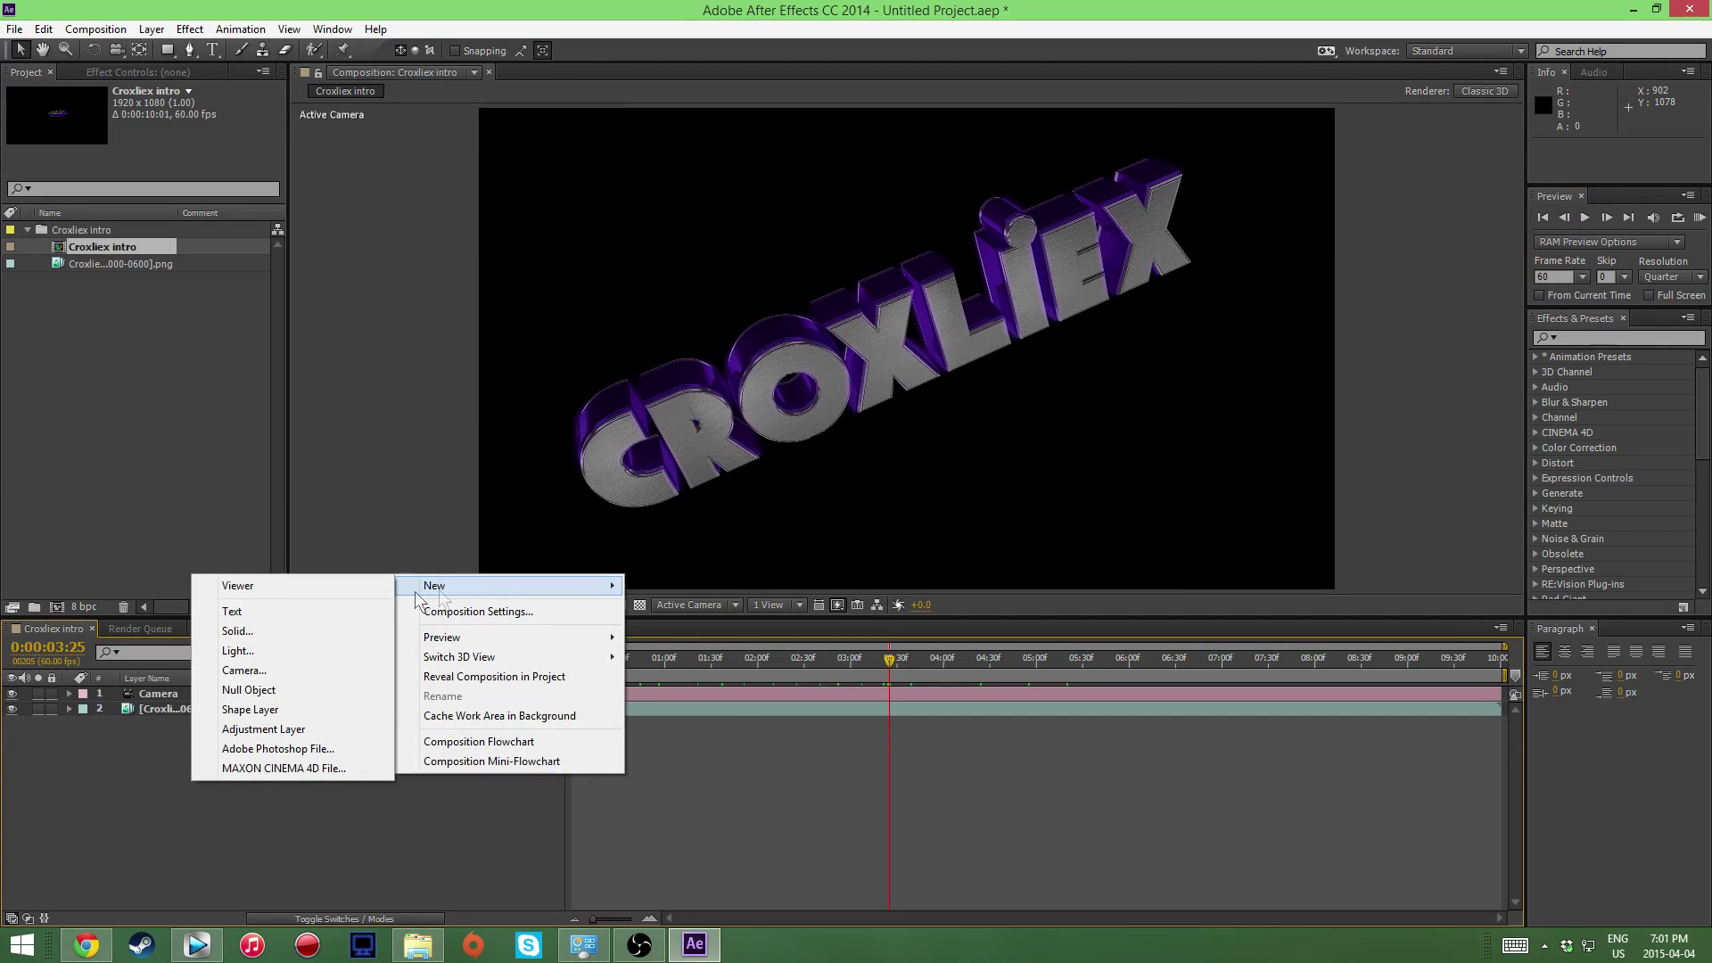
{"action": "left_click", "coordinate": [312, 627]}
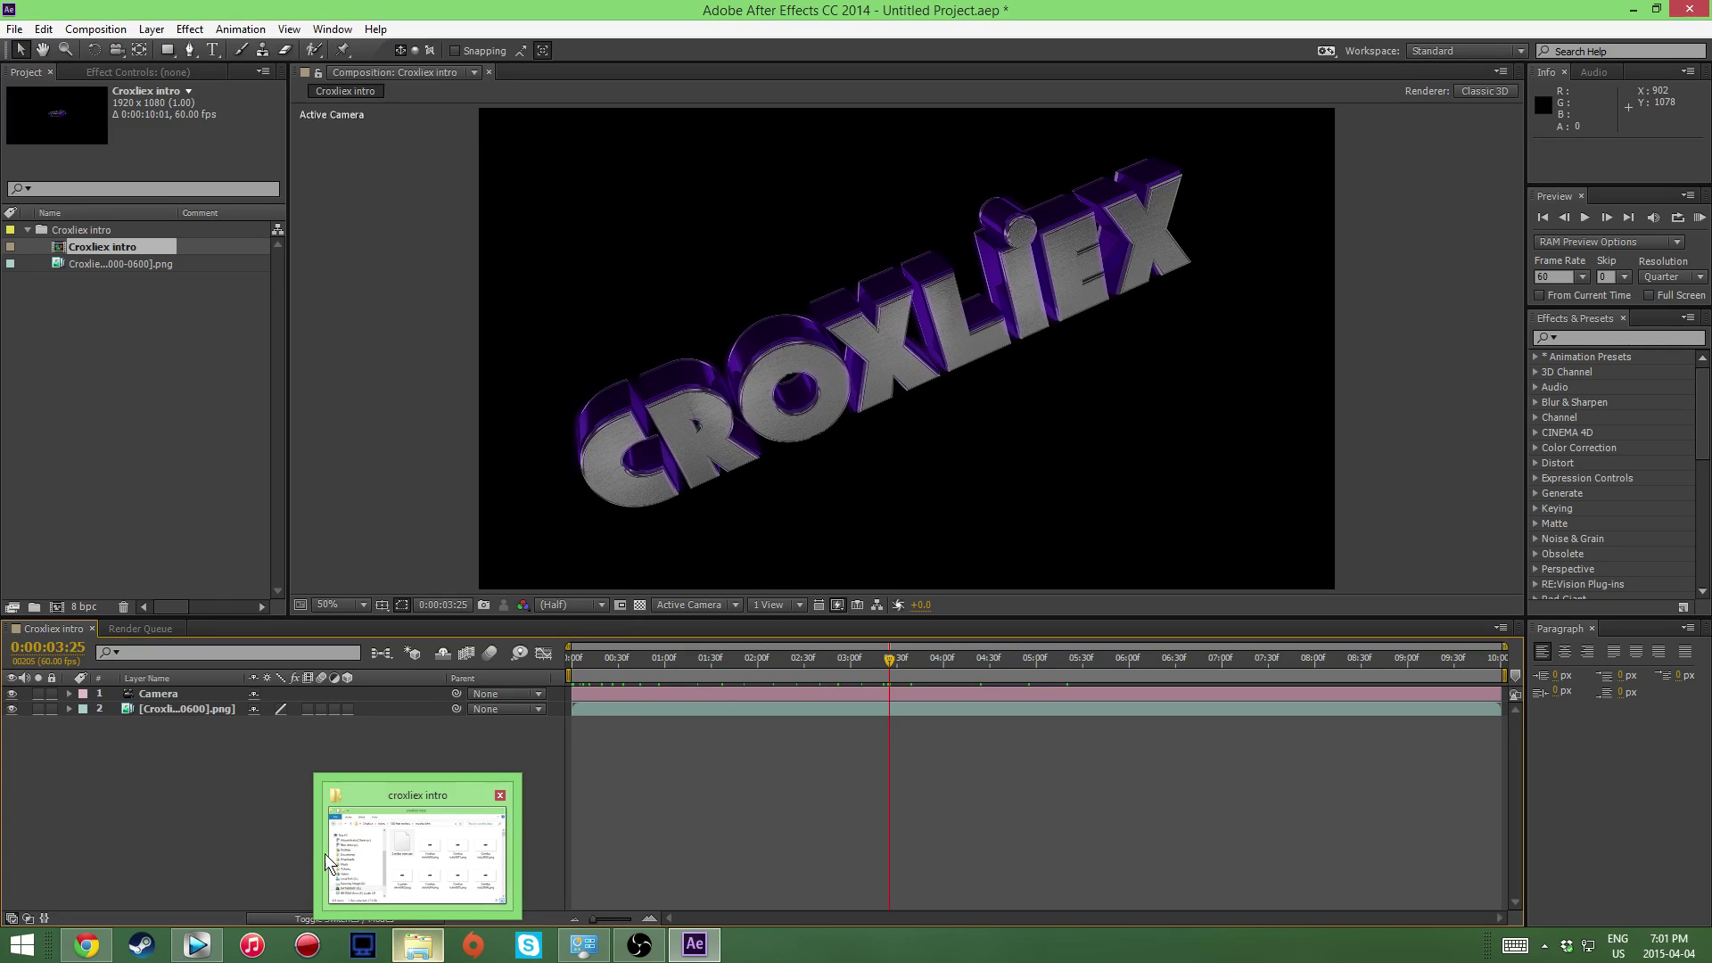
{"action": "right_click", "coordinate": [217, 810]}
{"action": "mouse_move", "coordinate": [310, 617]}
{"action": "left_click", "coordinate": [115, 664]}
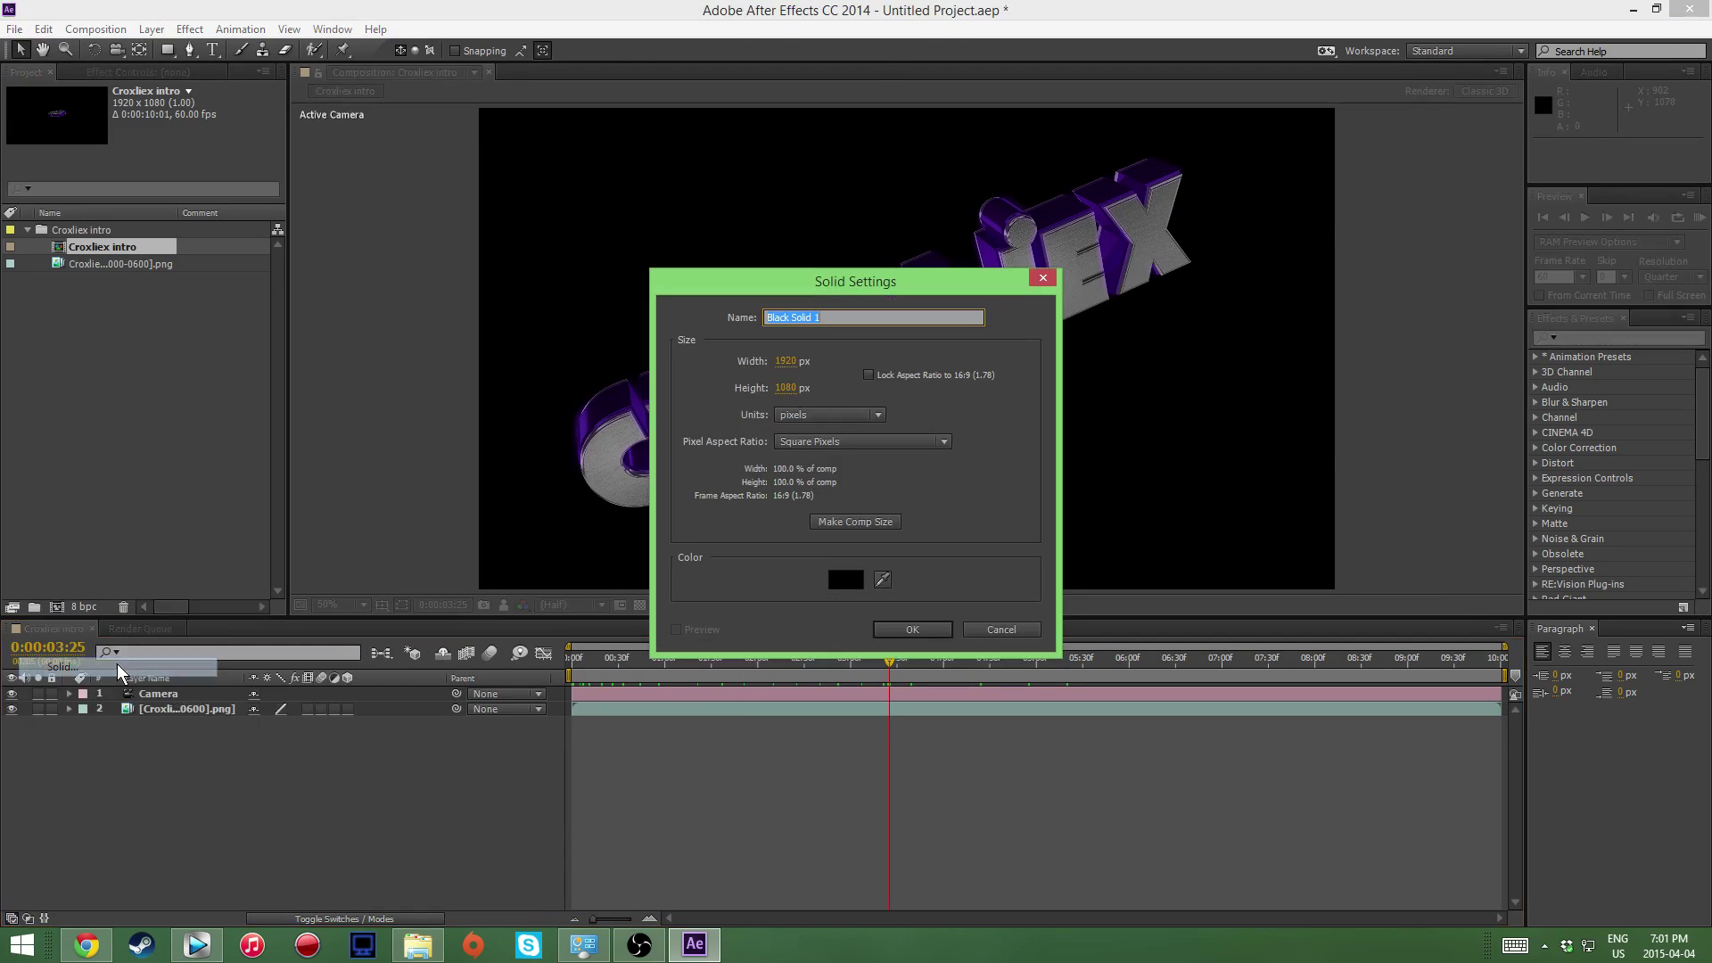
{"action": "left_click", "coordinate": [912, 631]}
{"action": "left_click_drag", "start_coordinate": [200, 685], "coordinate": [178, 719]}
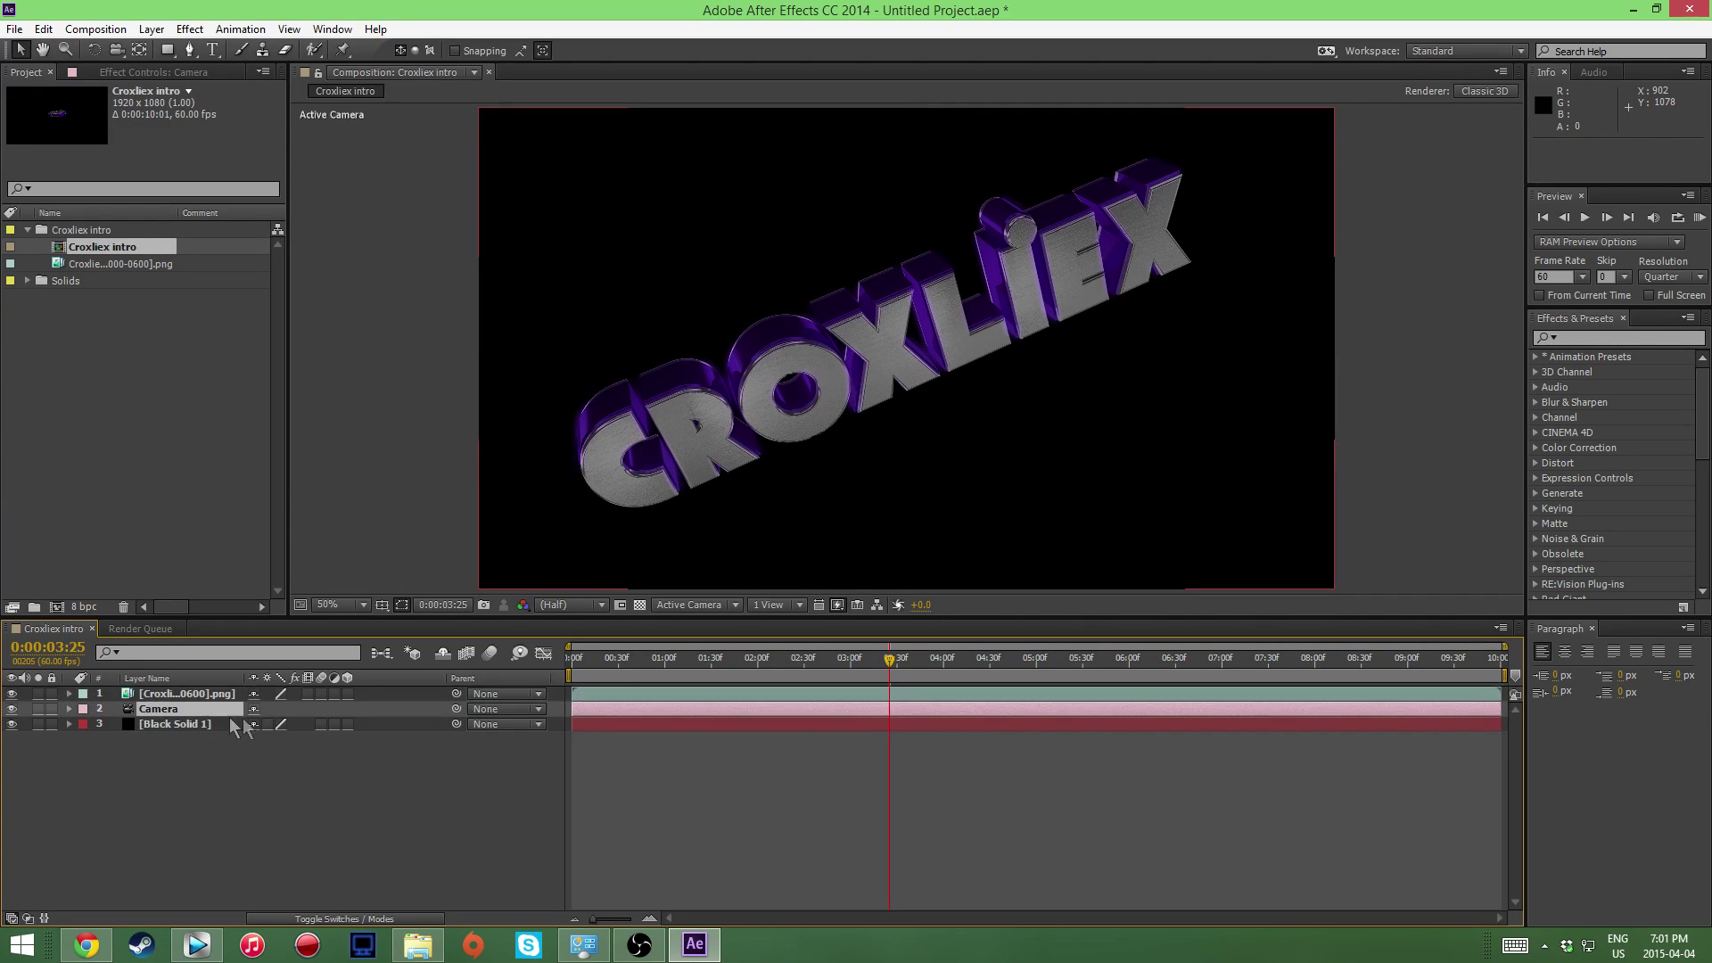
Step: Find the Trapcode Form effect by searching for "form" and apply it to the black solid
{"action": "left_click", "coordinate": [1604, 338]}
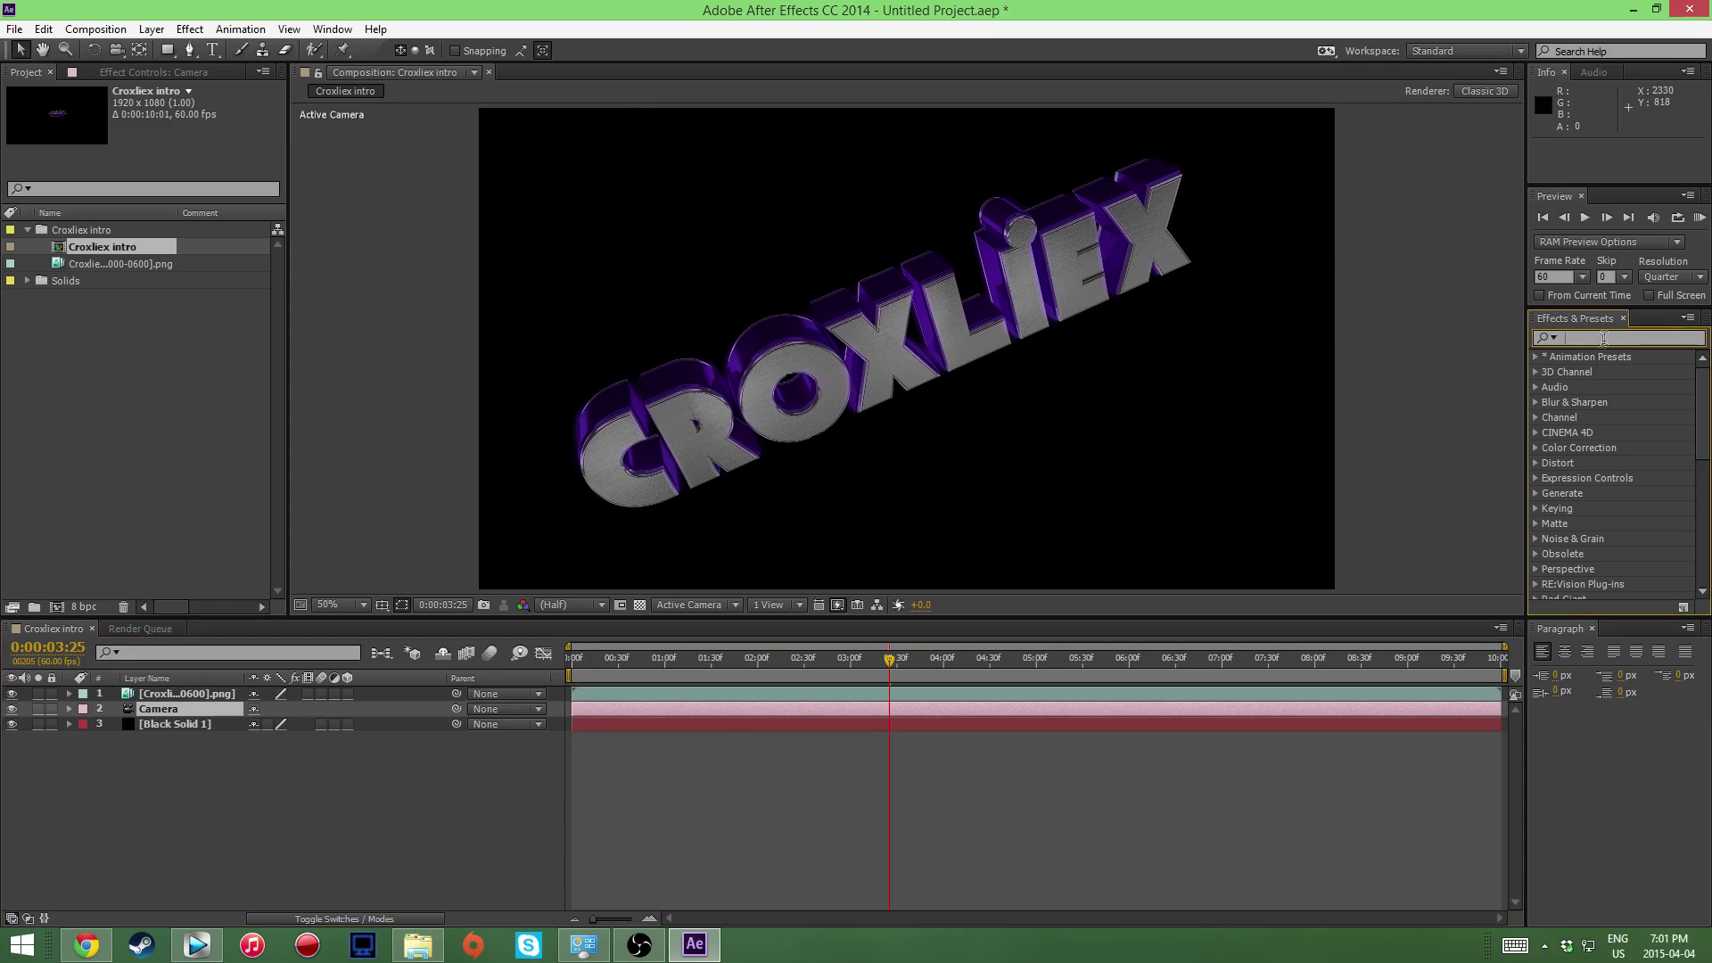
{"action": "left_click", "coordinate": [164, 724]}
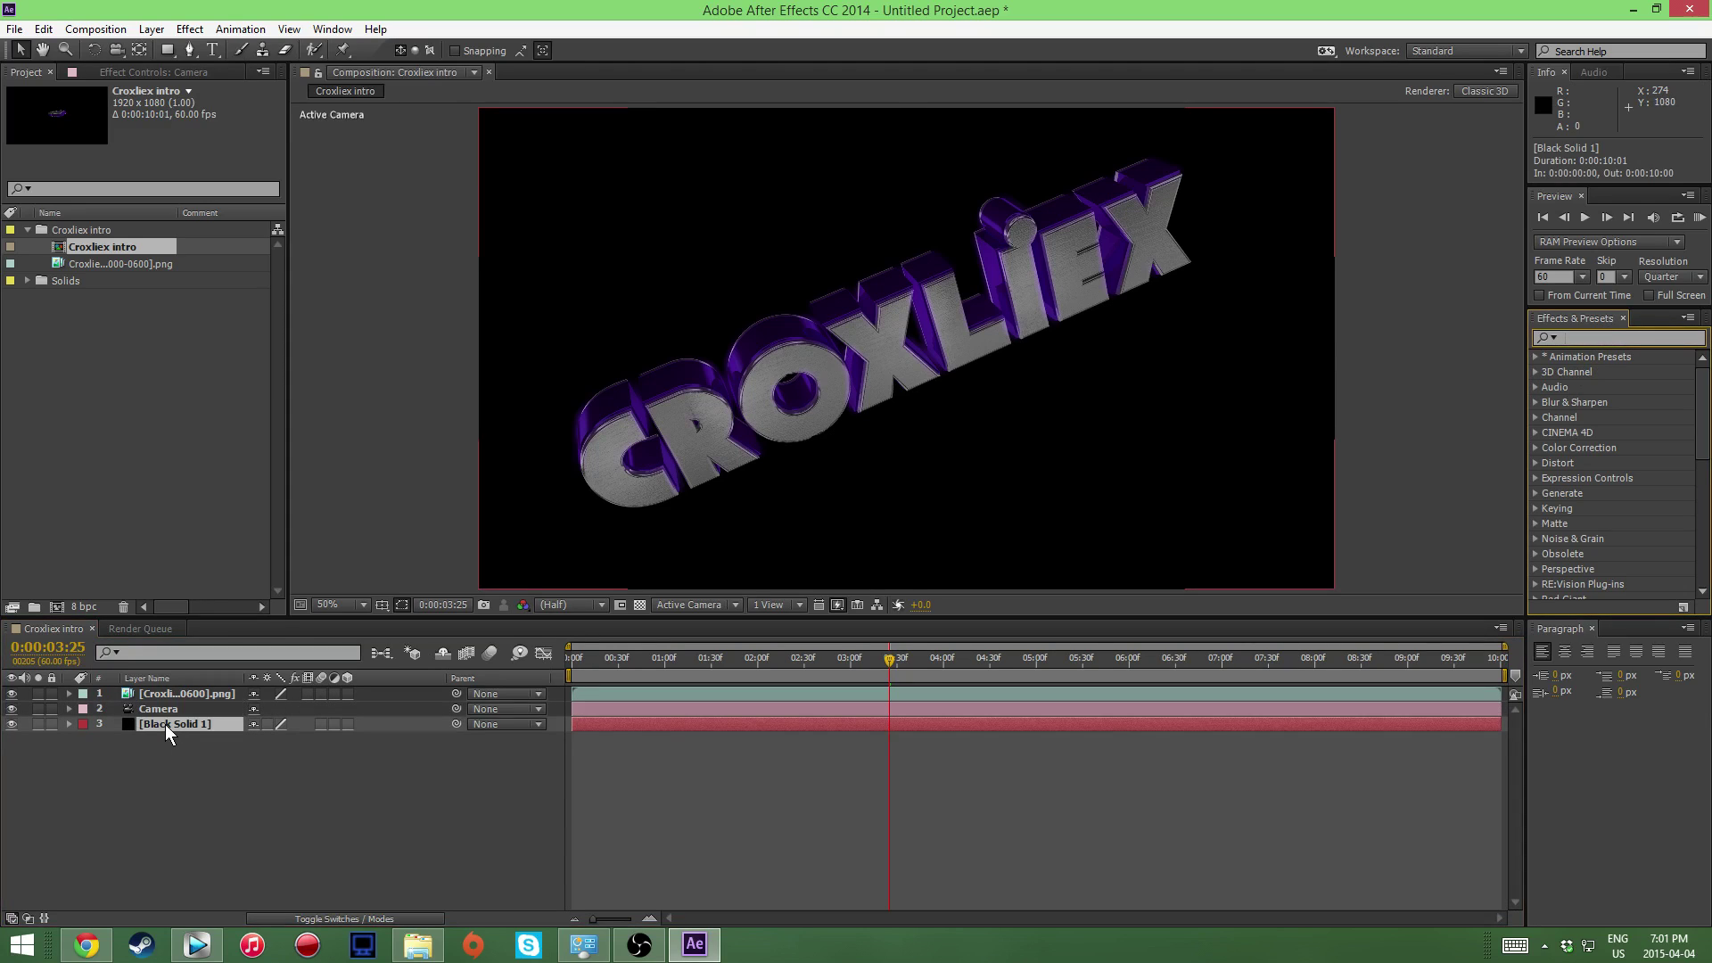
{"action": "left_click", "coordinate": [1599, 338]}
{"action": "type", "text": "form"}
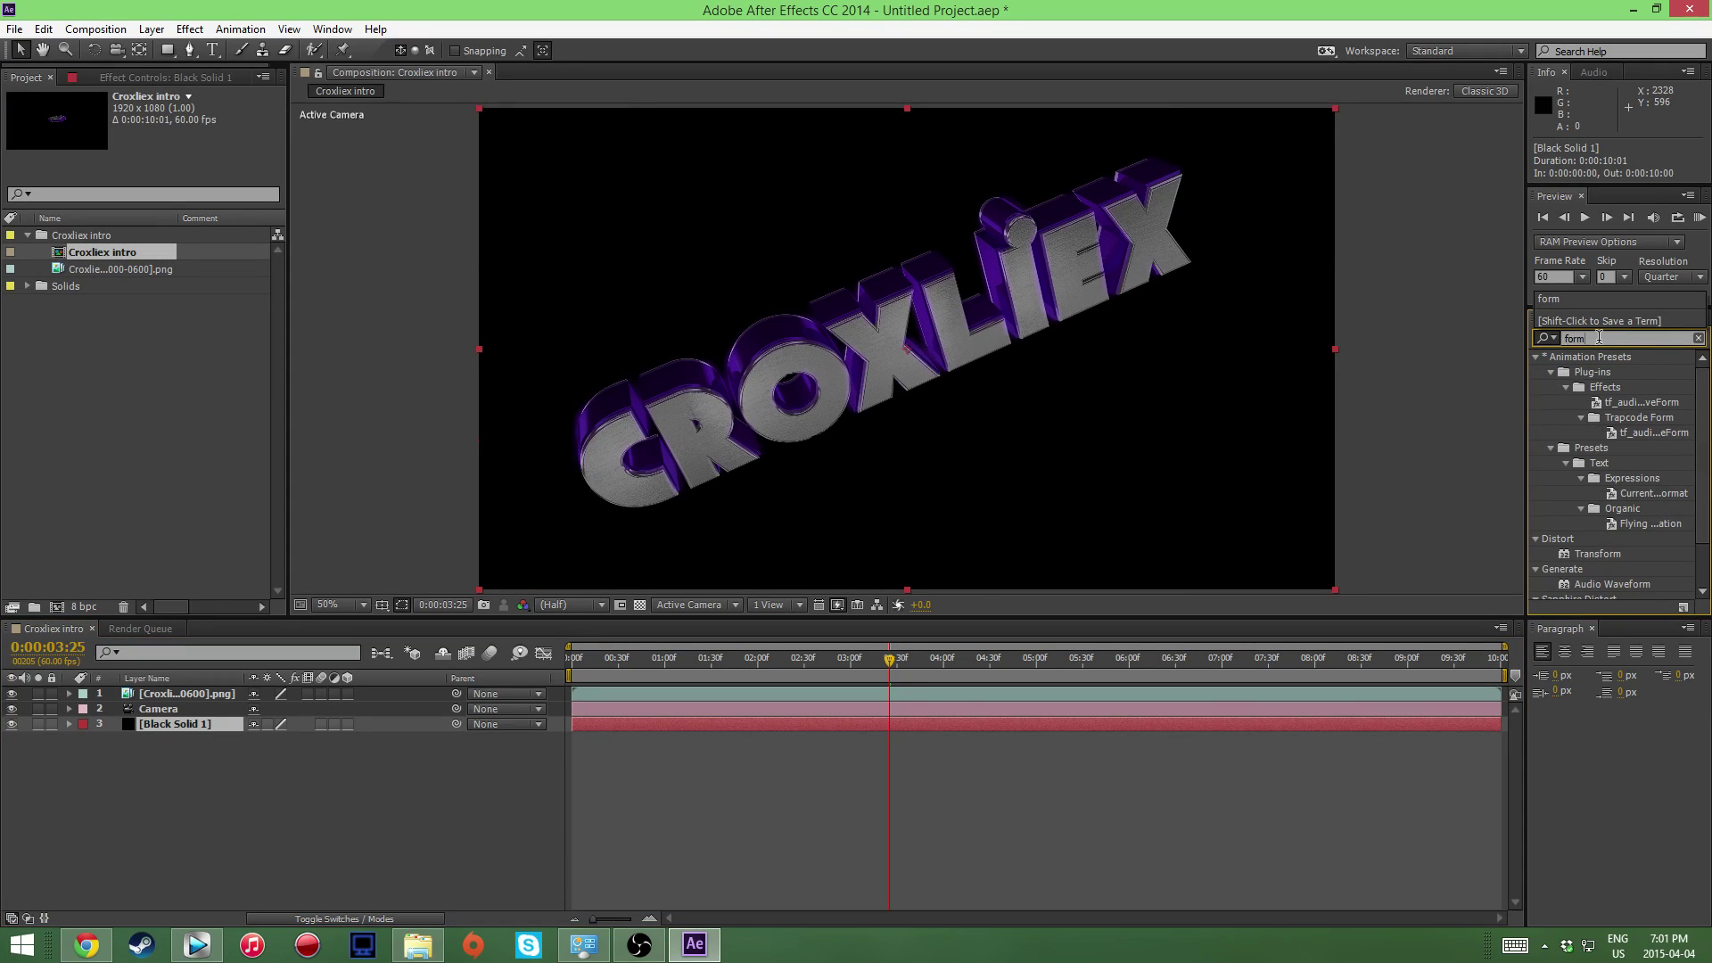
{"action": "scroll", "coordinate": [1686, 486], "scroll_direction": "down", "scroll_amount": 1}
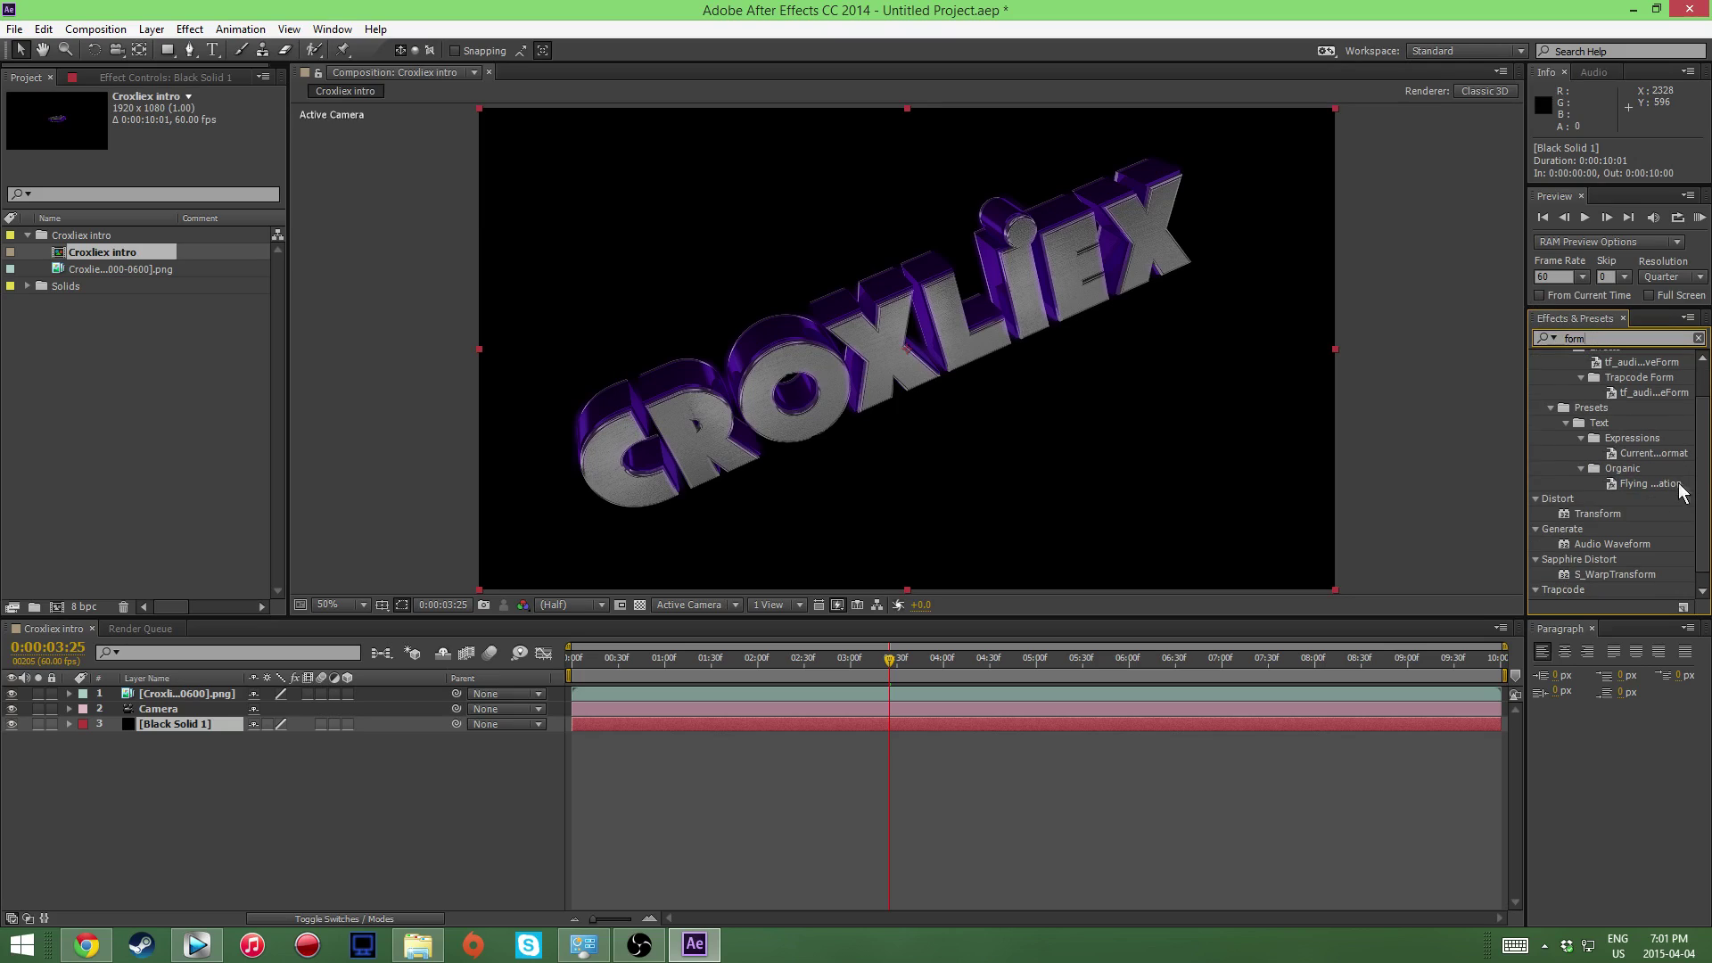
{"action": "scroll", "coordinate": [1584, 570], "scroll_direction": "down", "scroll_amount": 1}
{"action": "double_click", "coordinate": [1582, 590]}
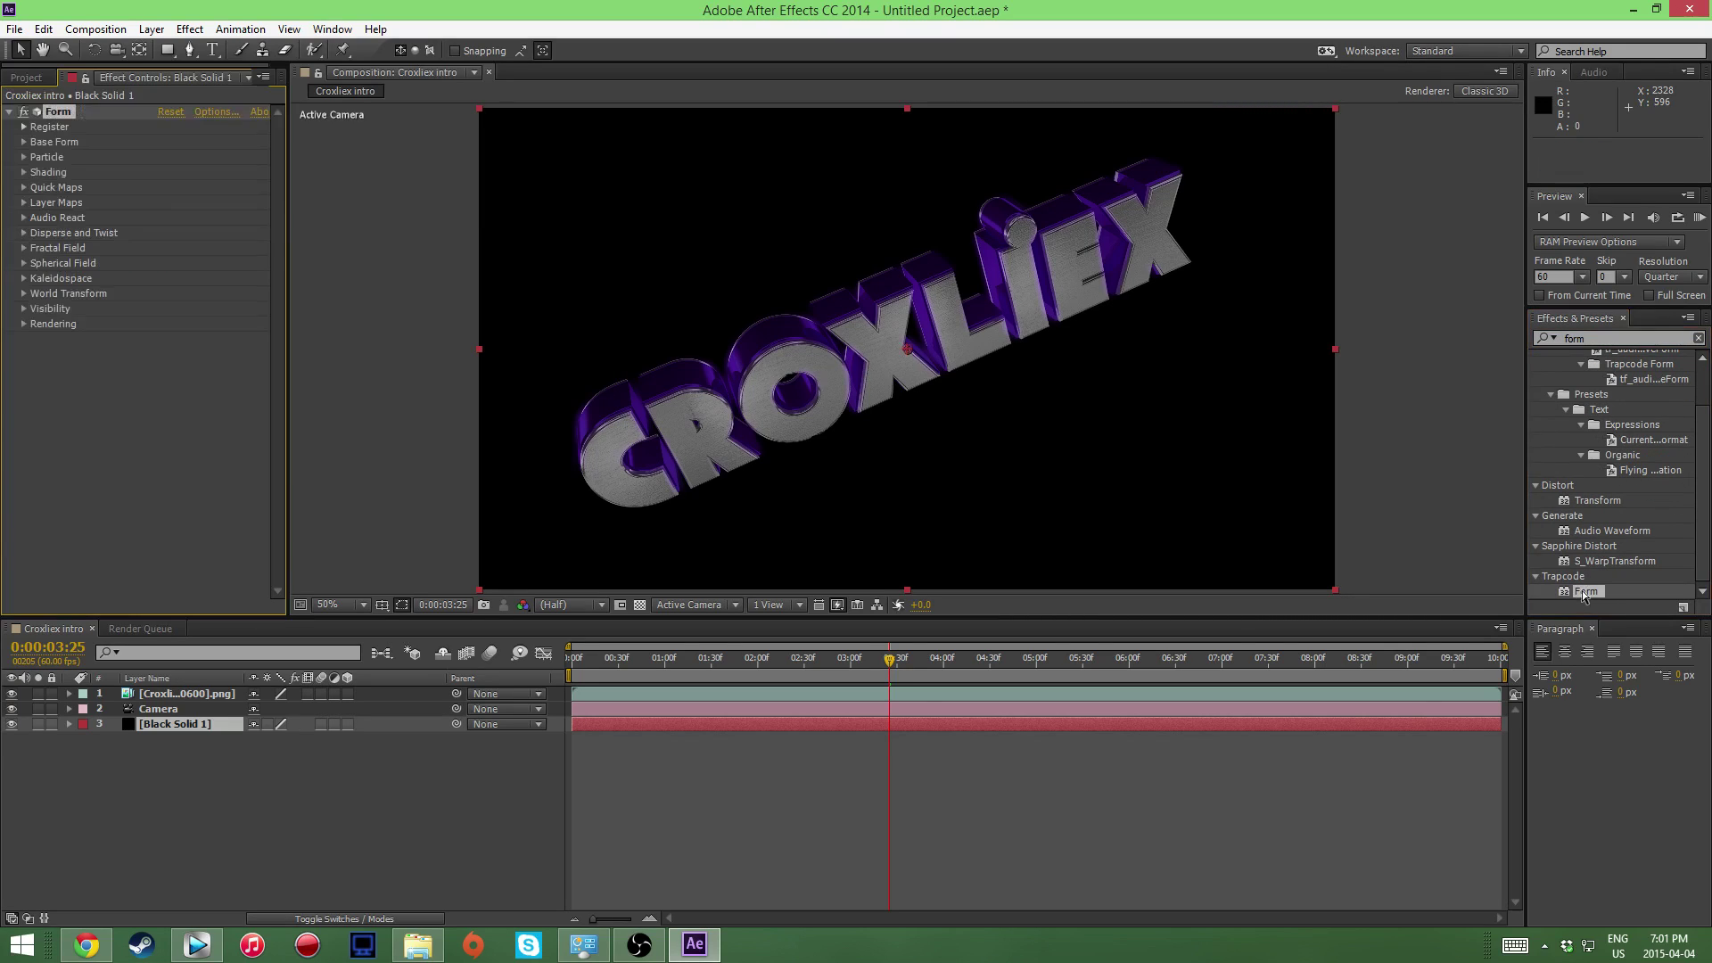
Step: Set the Sphere Feather of Form's particles to 99
{"action": "left_click", "coordinate": [24, 157]}
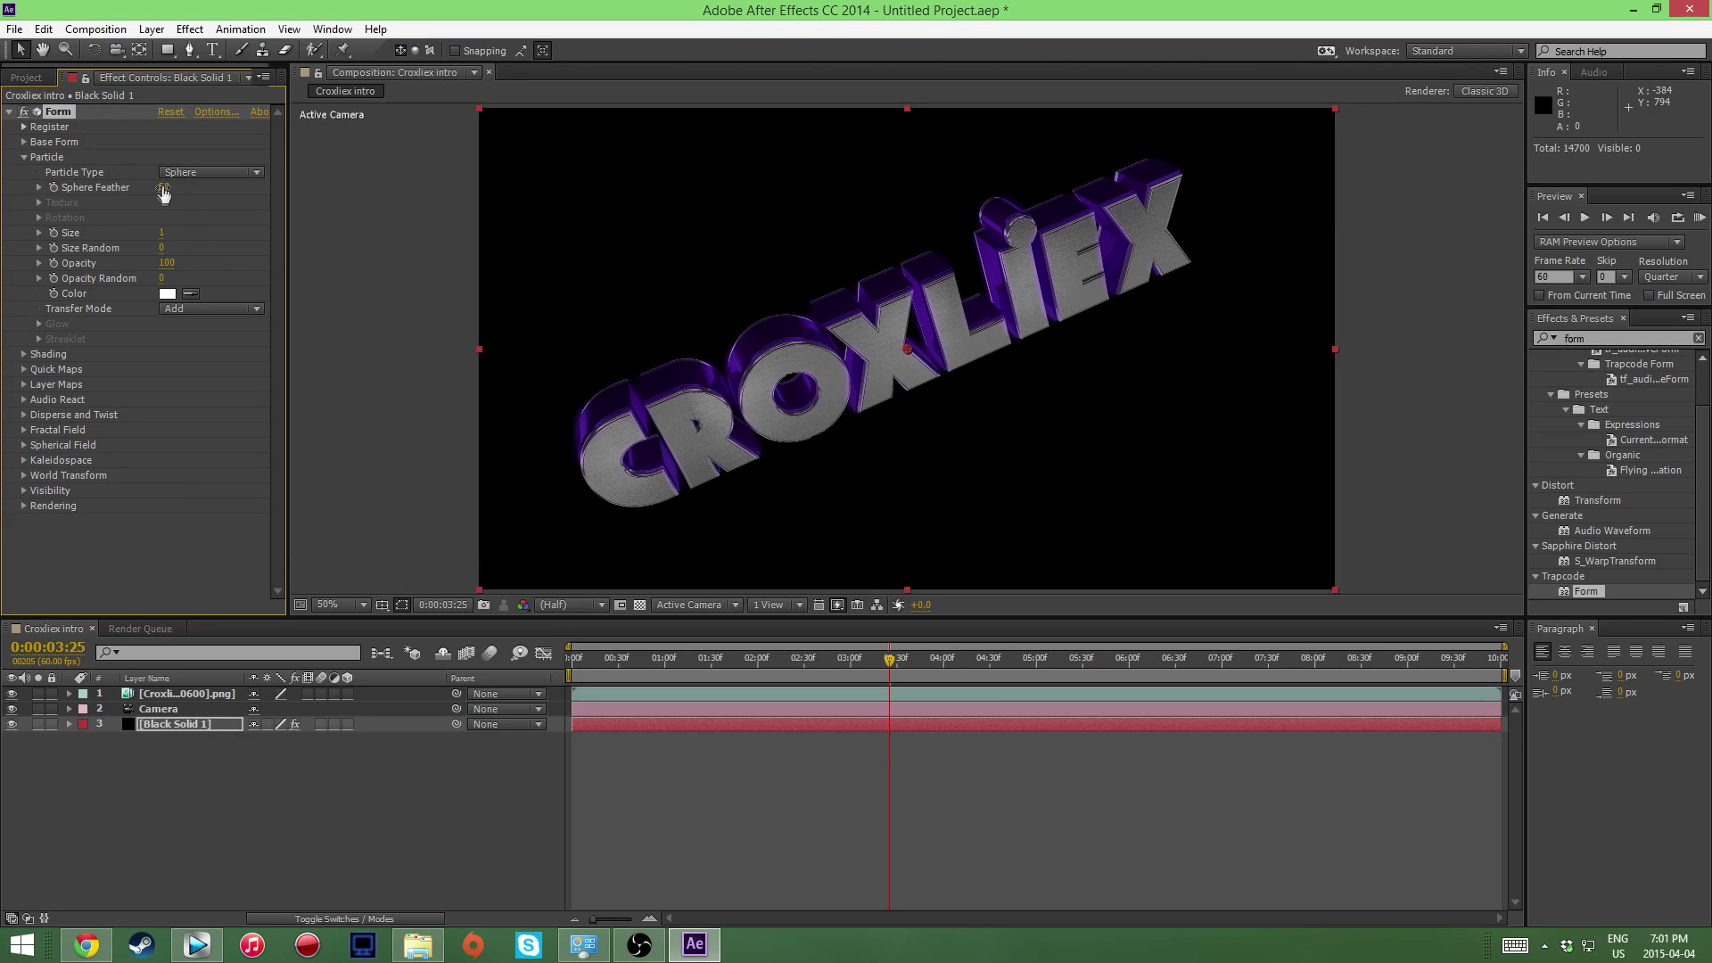
{"action": "left_click", "coordinate": [24, 157]}
{"action": "left_click", "coordinate": [24, 172]}
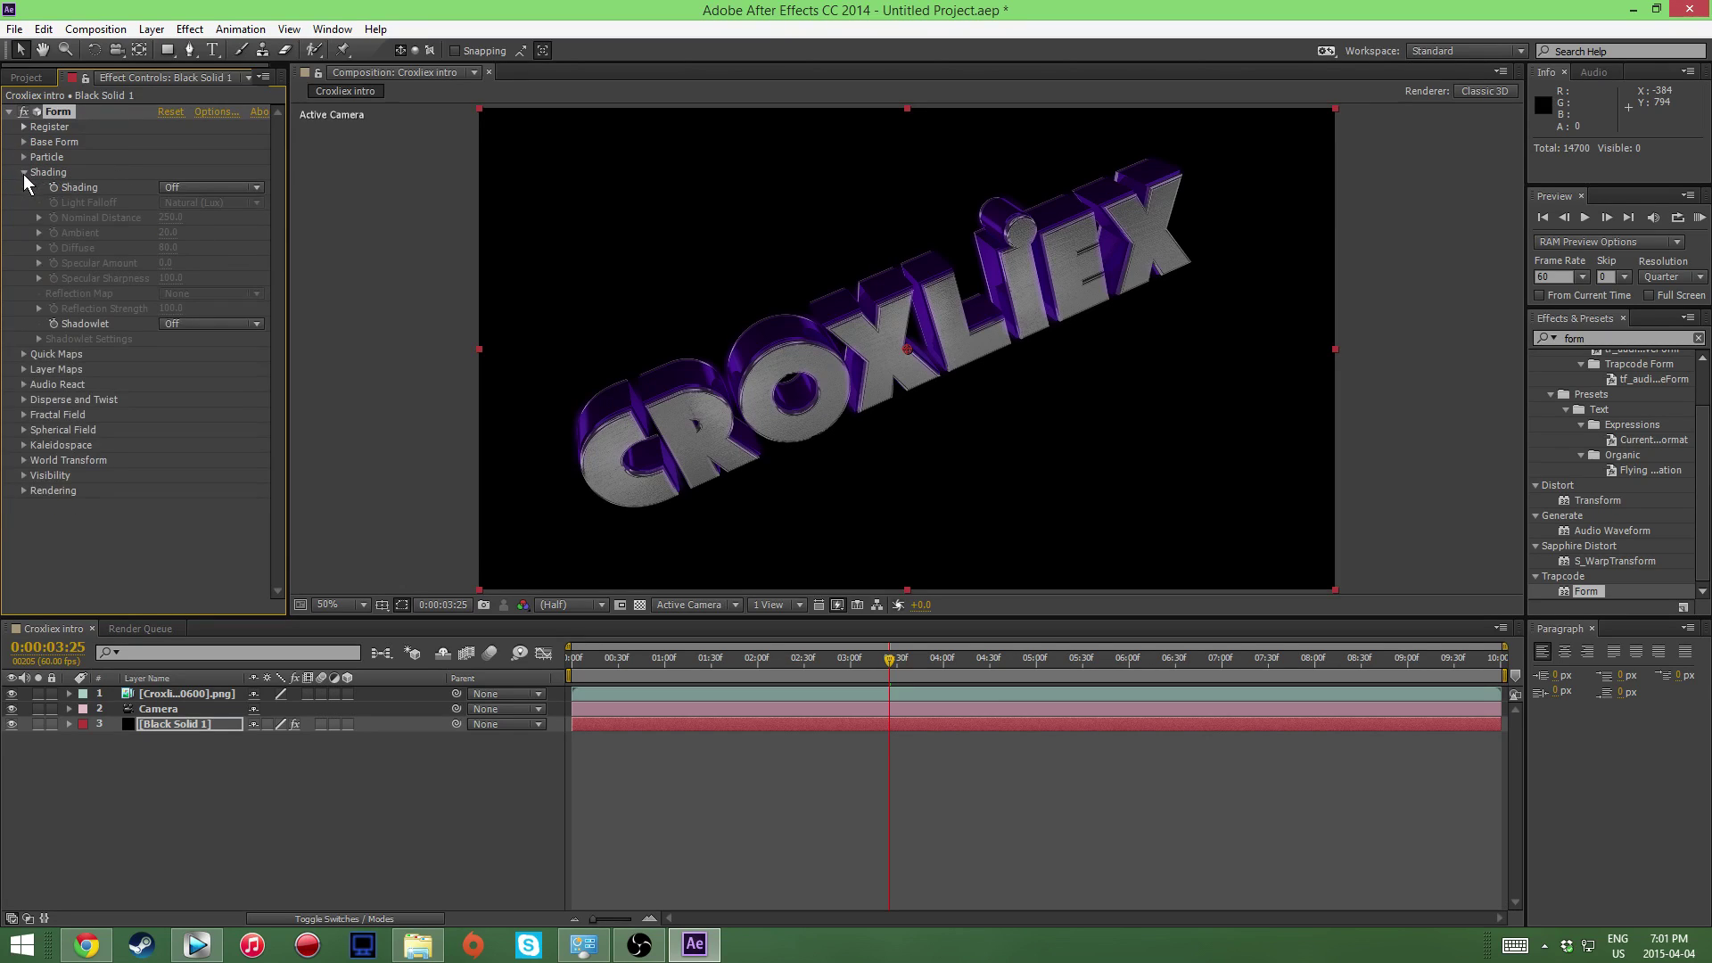
{"action": "left_click", "coordinate": [24, 172]}
{"action": "left_click", "coordinate": [24, 157]}
{"action": "left_click_drag", "start_coordinate": [164, 192], "coordinate": [280, 192]}
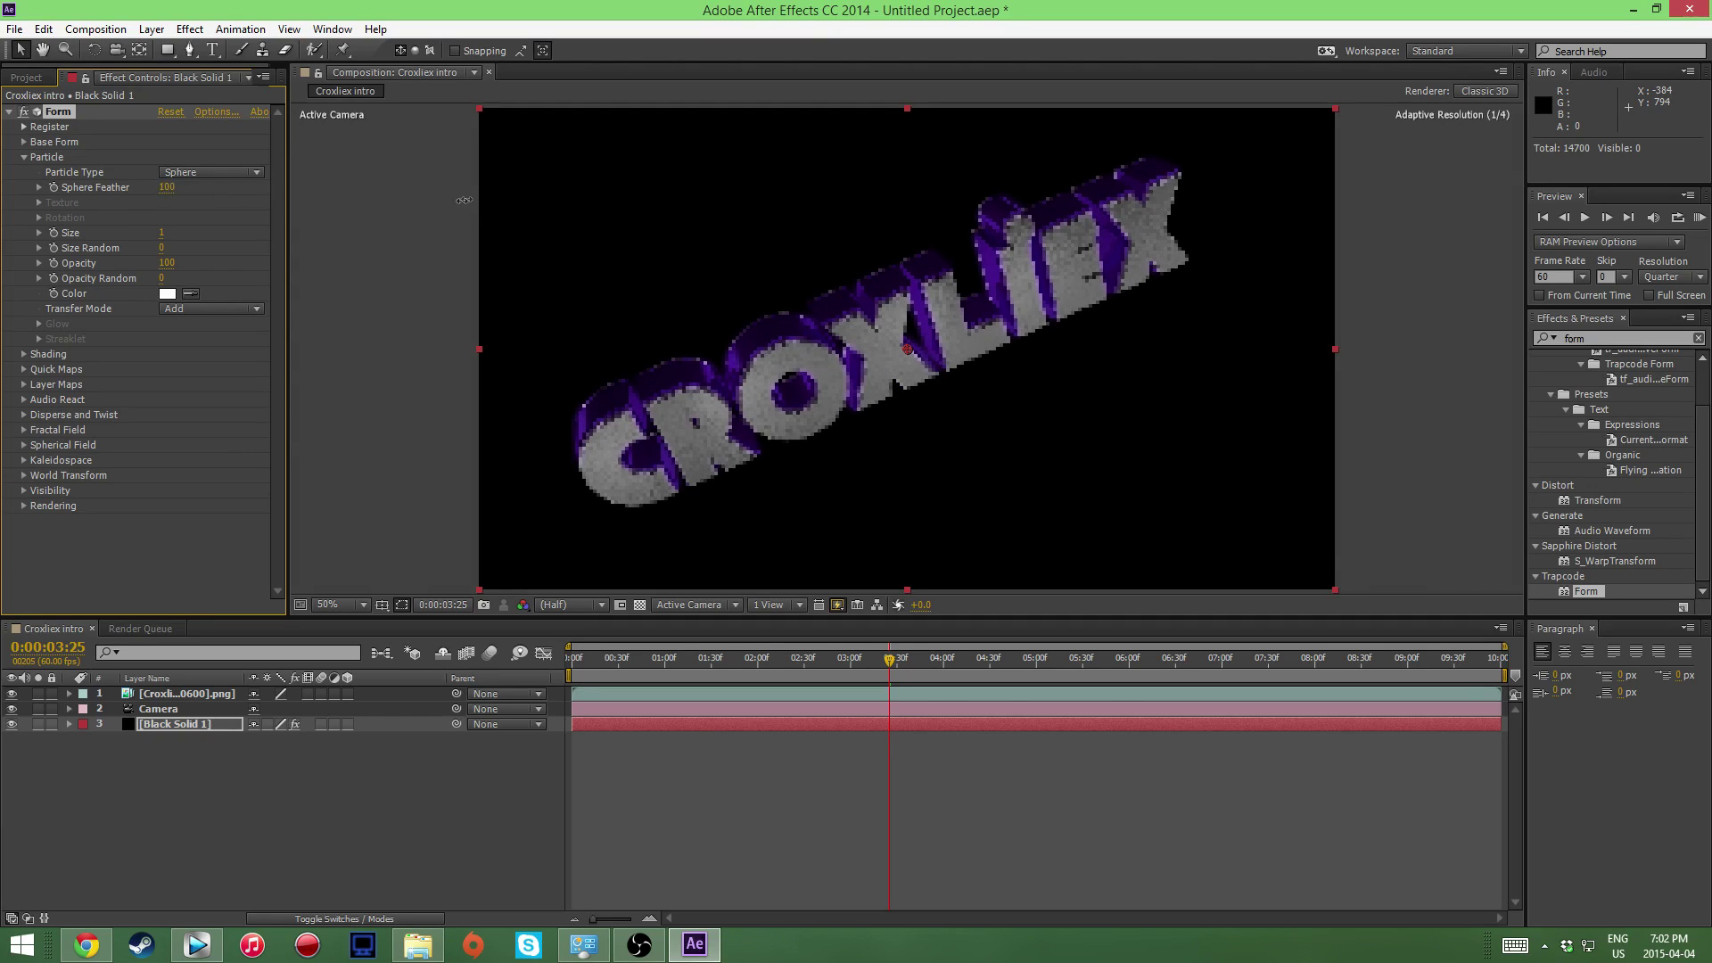
{"action": "left_click_drag", "start_coordinate": [363, 208], "coordinate": [360, 208]}
Step: Set the Form particle Size to 59 and Size Random to 100
{"action": "left_click_drag", "start_coordinate": [163, 234], "coordinate": [236, 231]}
{"action": "left_click", "coordinate": [160, 242]}
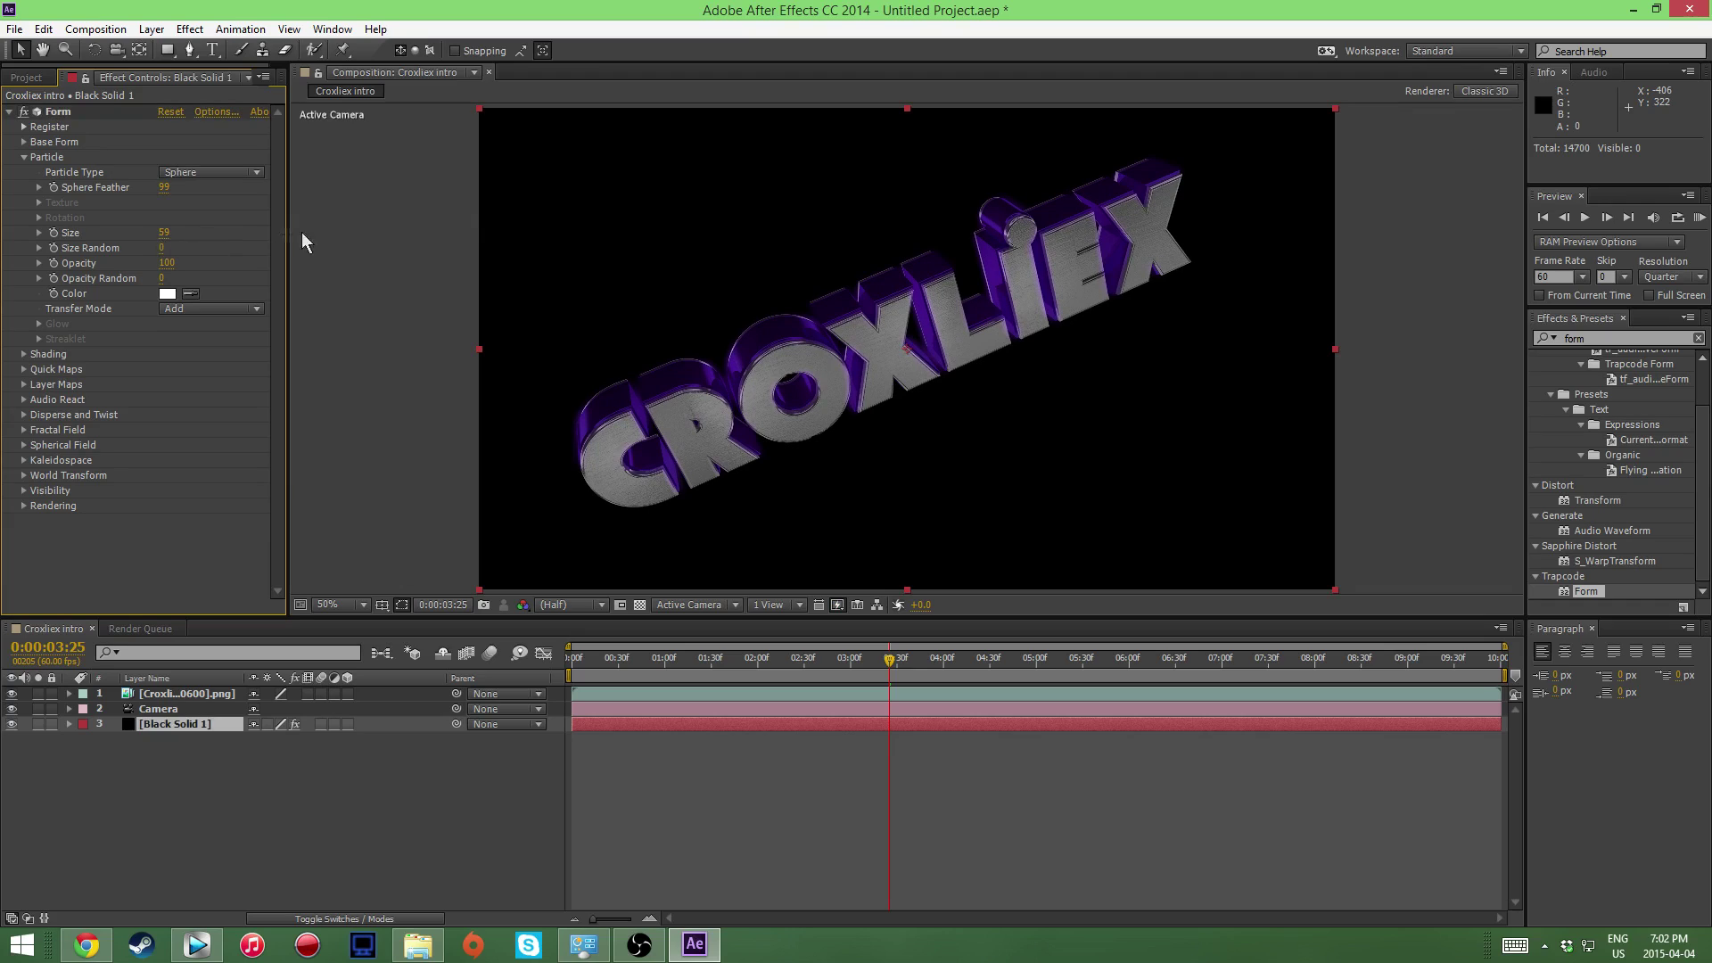
{"action": "left_click", "coordinate": [162, 248]}
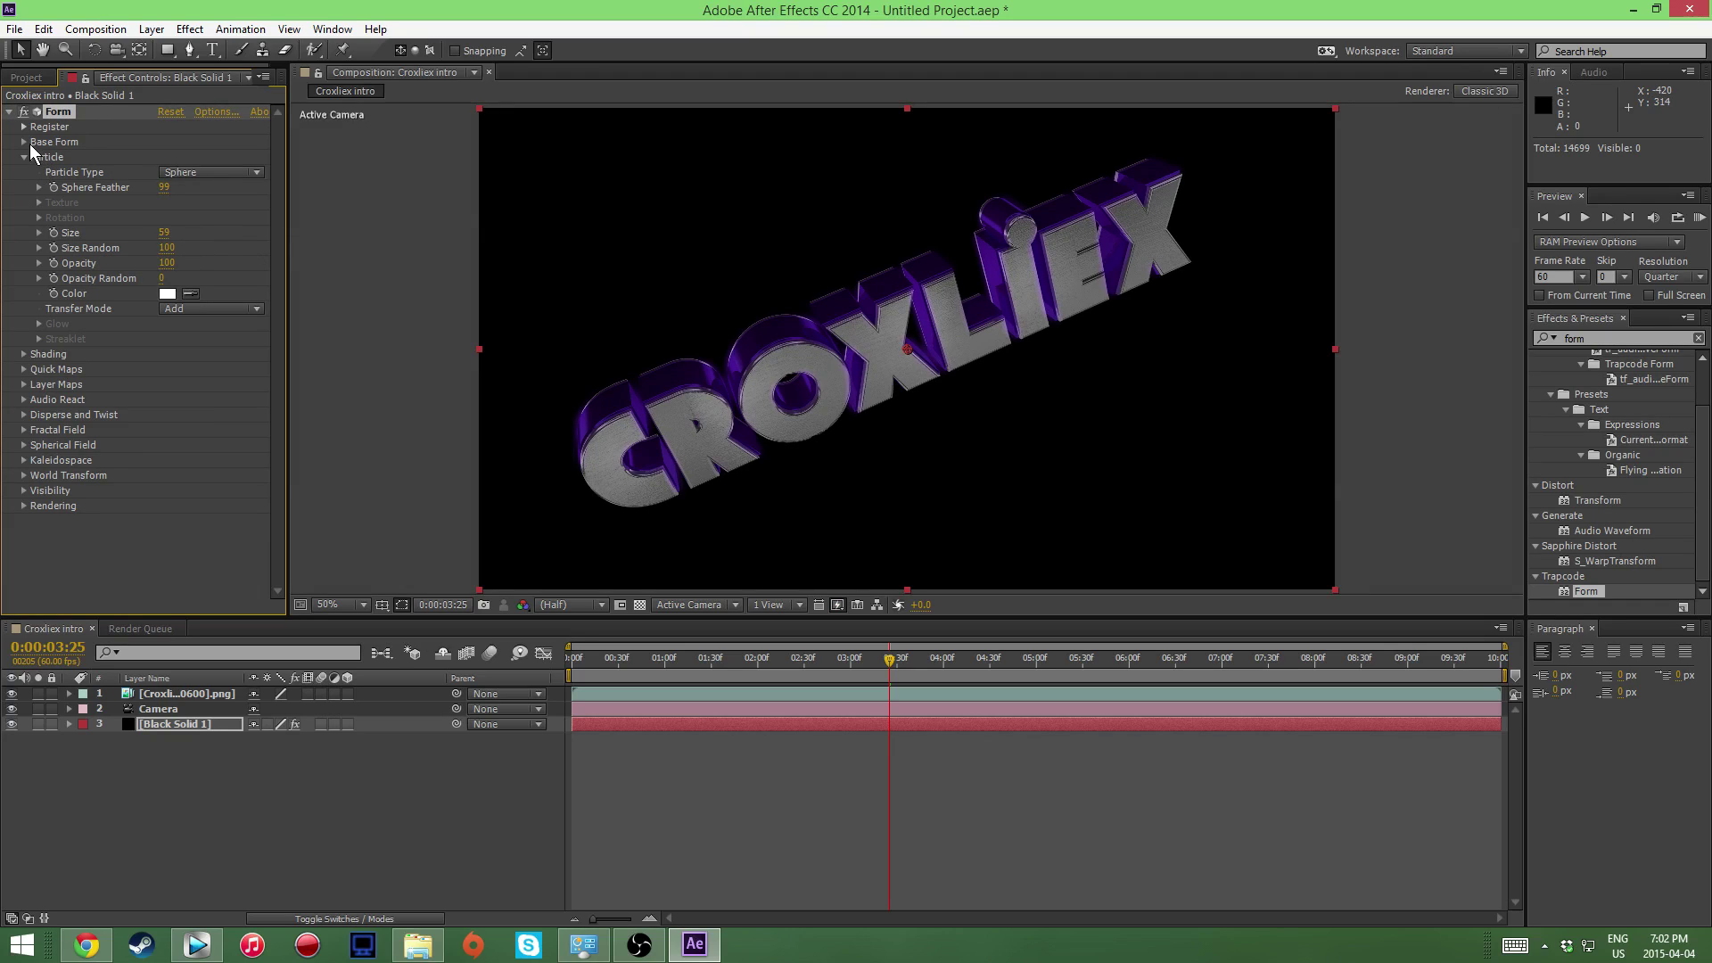
Step: Set the Form effect's Base Form Size X to 6550 and Size Y to 10320
{"action": "left_click", "coordinate": [74, 145]}
{"action": "left_click_drag", "start_coordinate": [166, 172], "coordinate": [753, 187]}
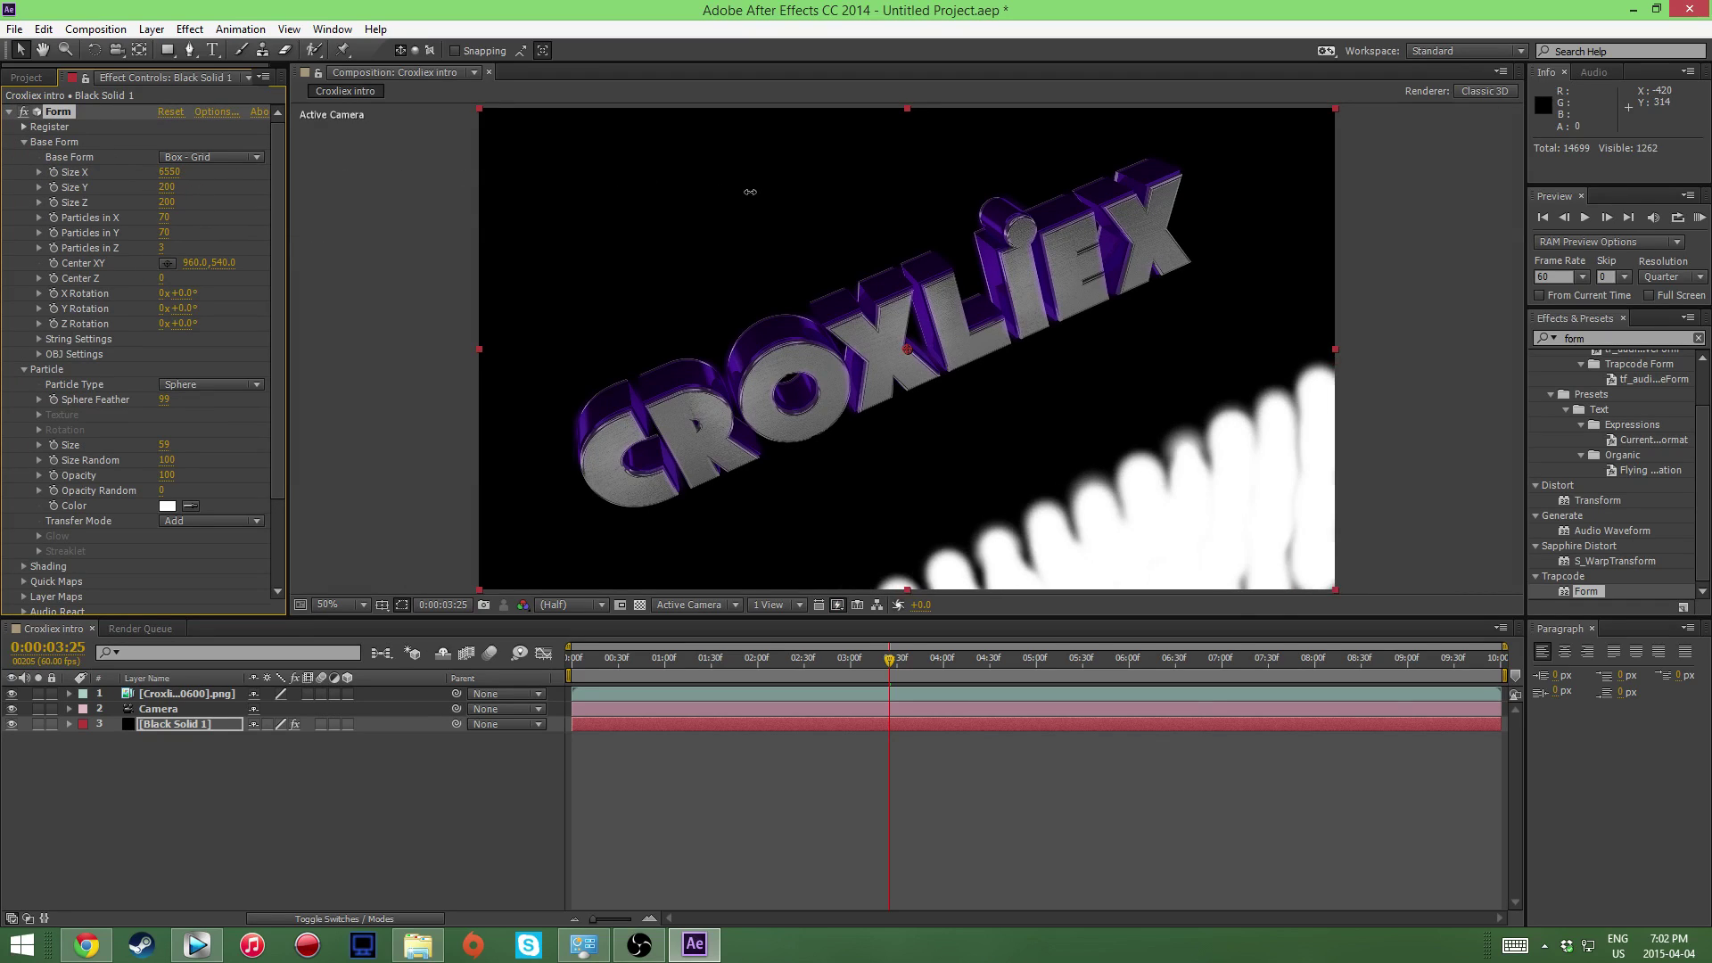
{"action": "left_click_drag", "start_coordinate": [168, 187], "coordinate": [1067, 154]}
Step: Delete the black solid layer that carries the Form effect
{"action": "left_click", "coordinate": [186, 723]}
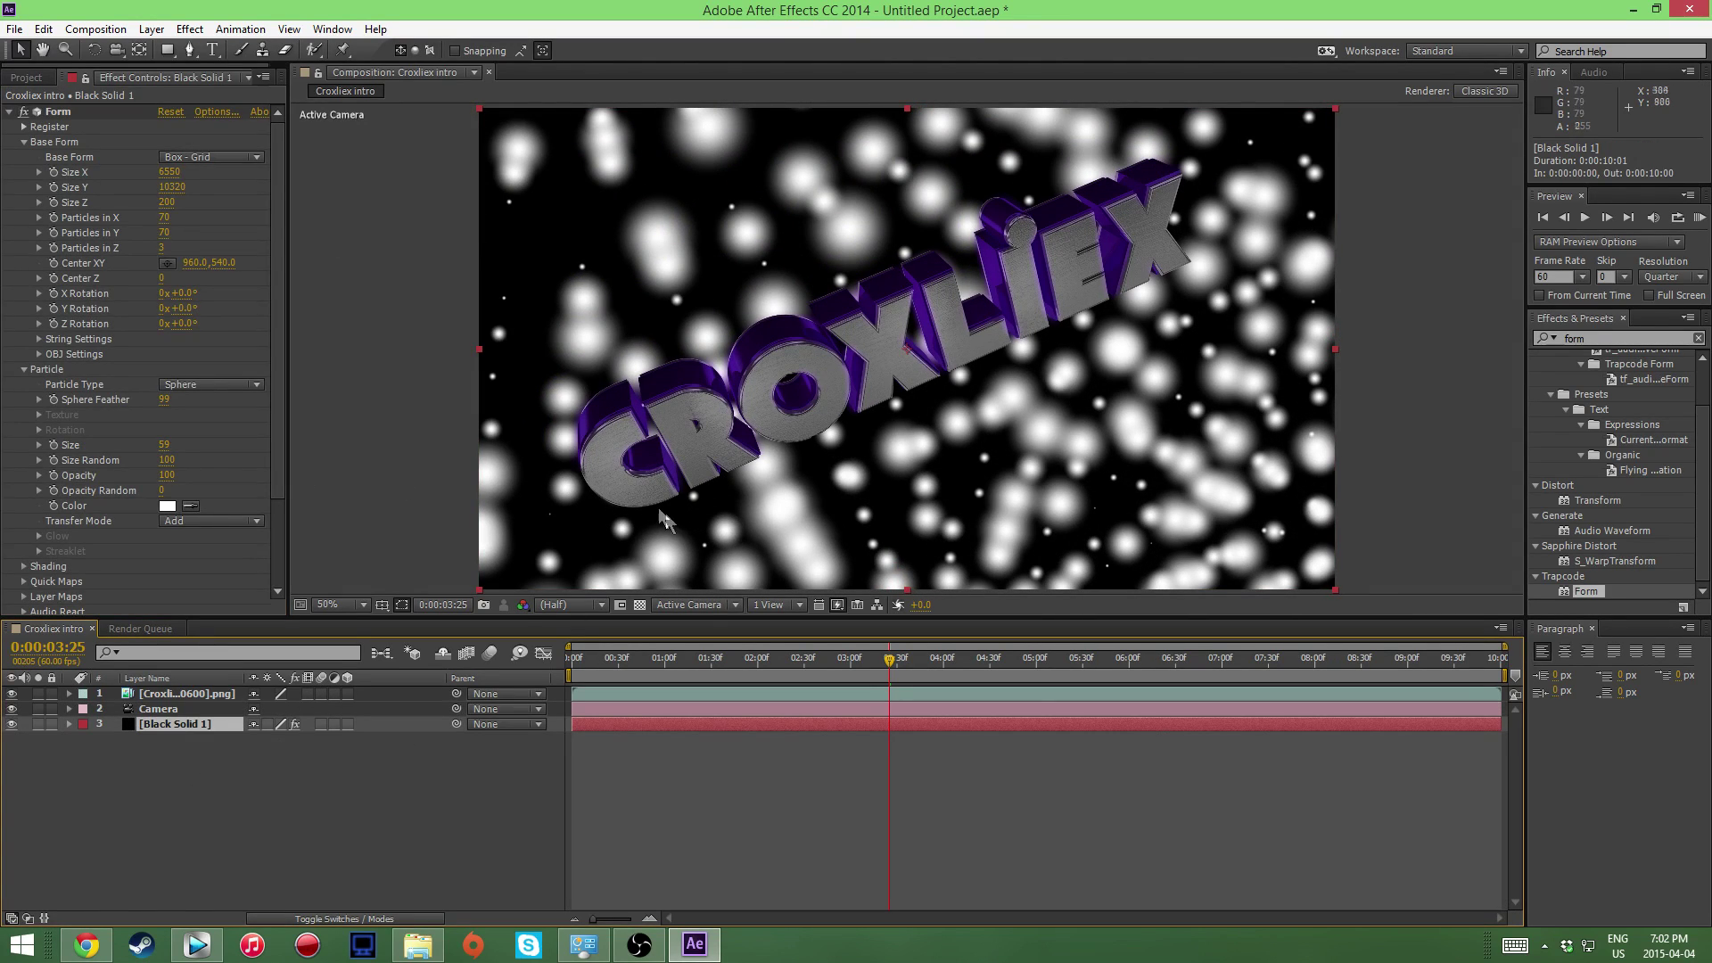
{"action": "key", "text": "Delete"}
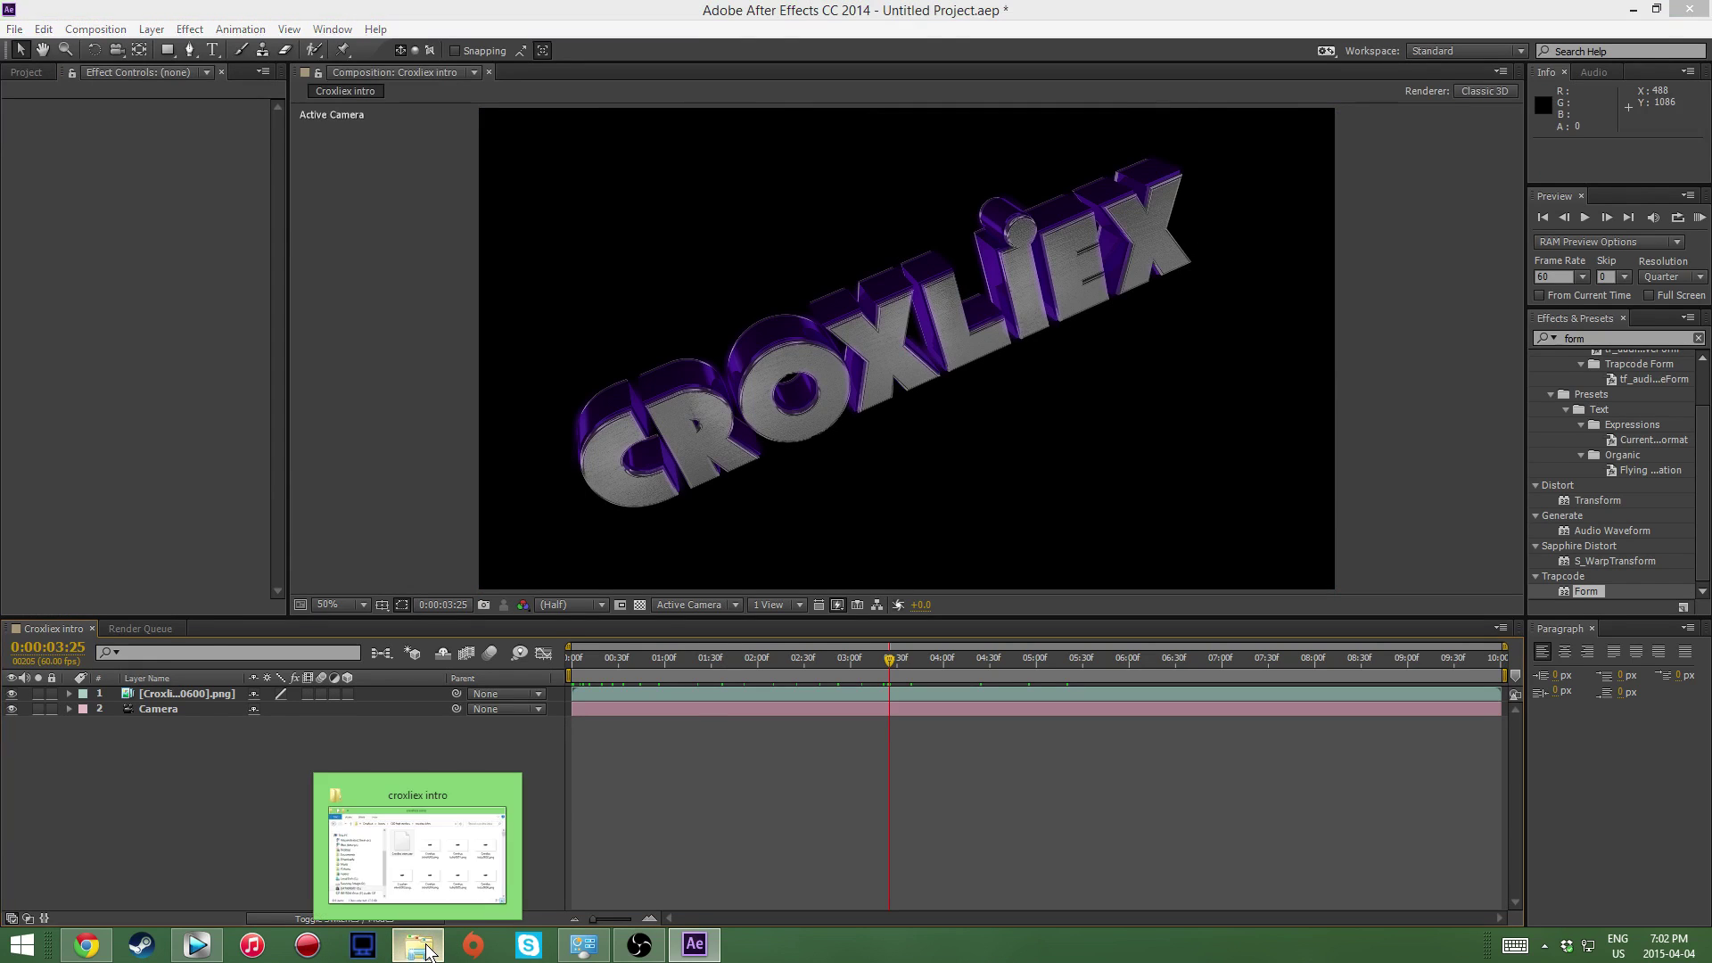
Step: Import ShadowGFX Particles.aep from the GFX packs > Particles > Shadow's particles folder into the project
{"action": "left_click", "coordinate": [426, 947]}
{"action": "left_click", "coordinate": [1080, 349]}
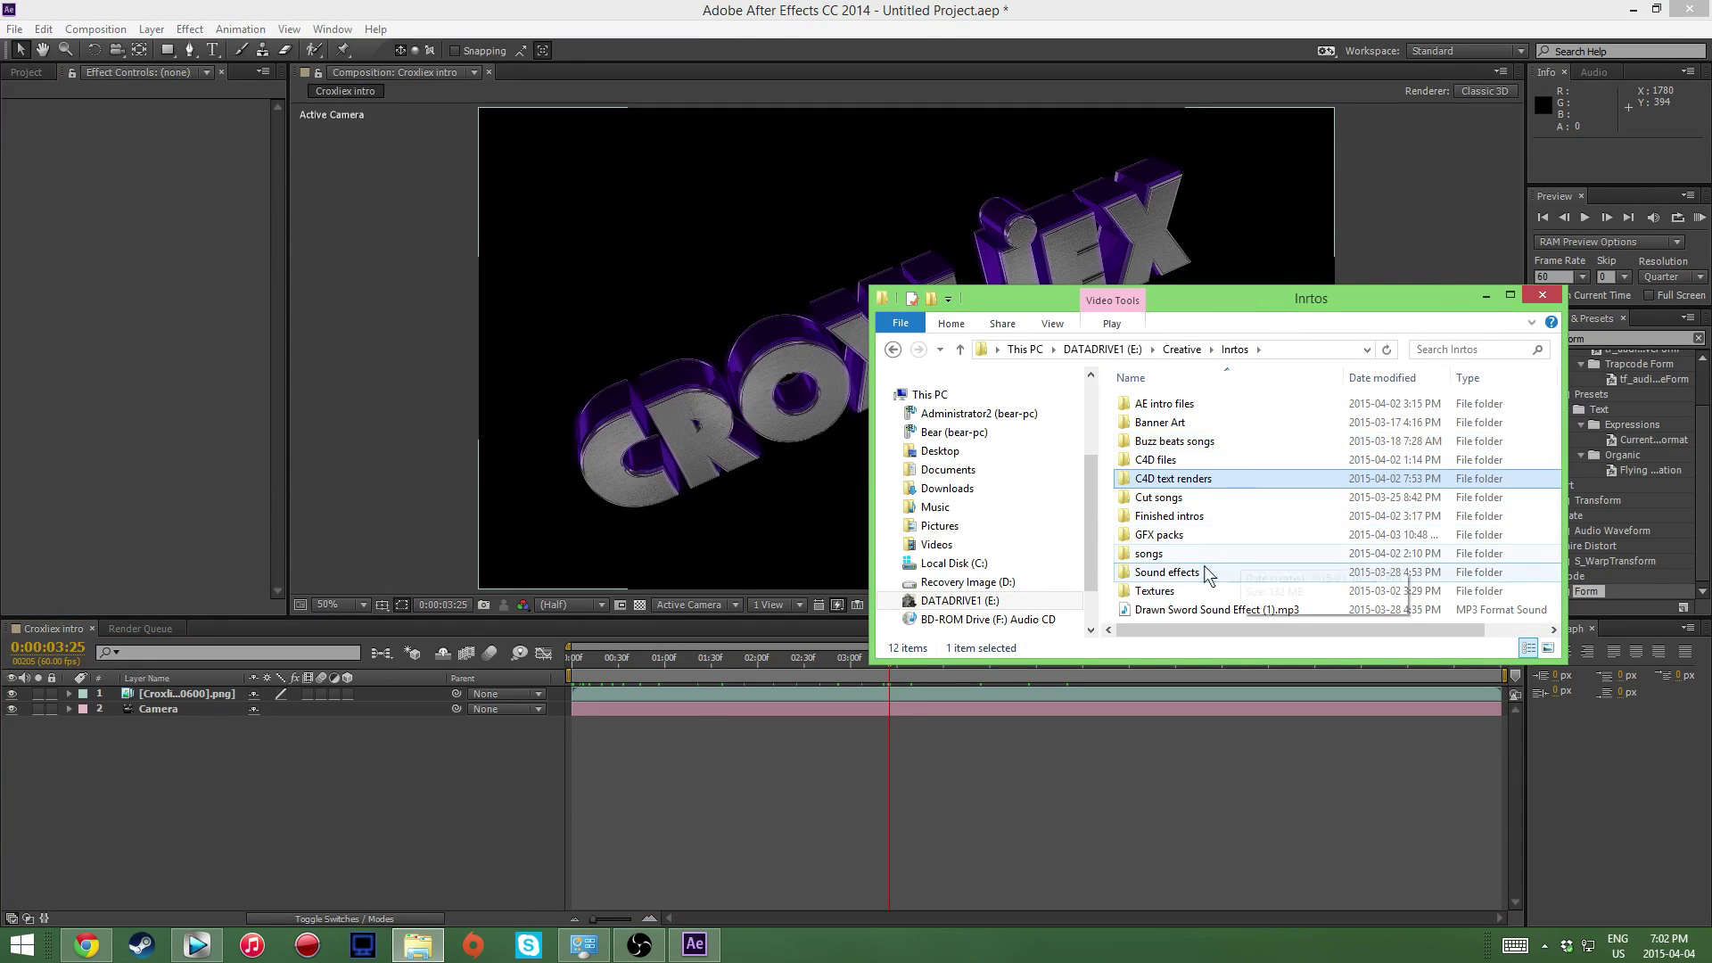
{"action": "double_click", "coordinate": [1196, 535]}
{"action": "double_click", "coordinate": [1184, 597]}
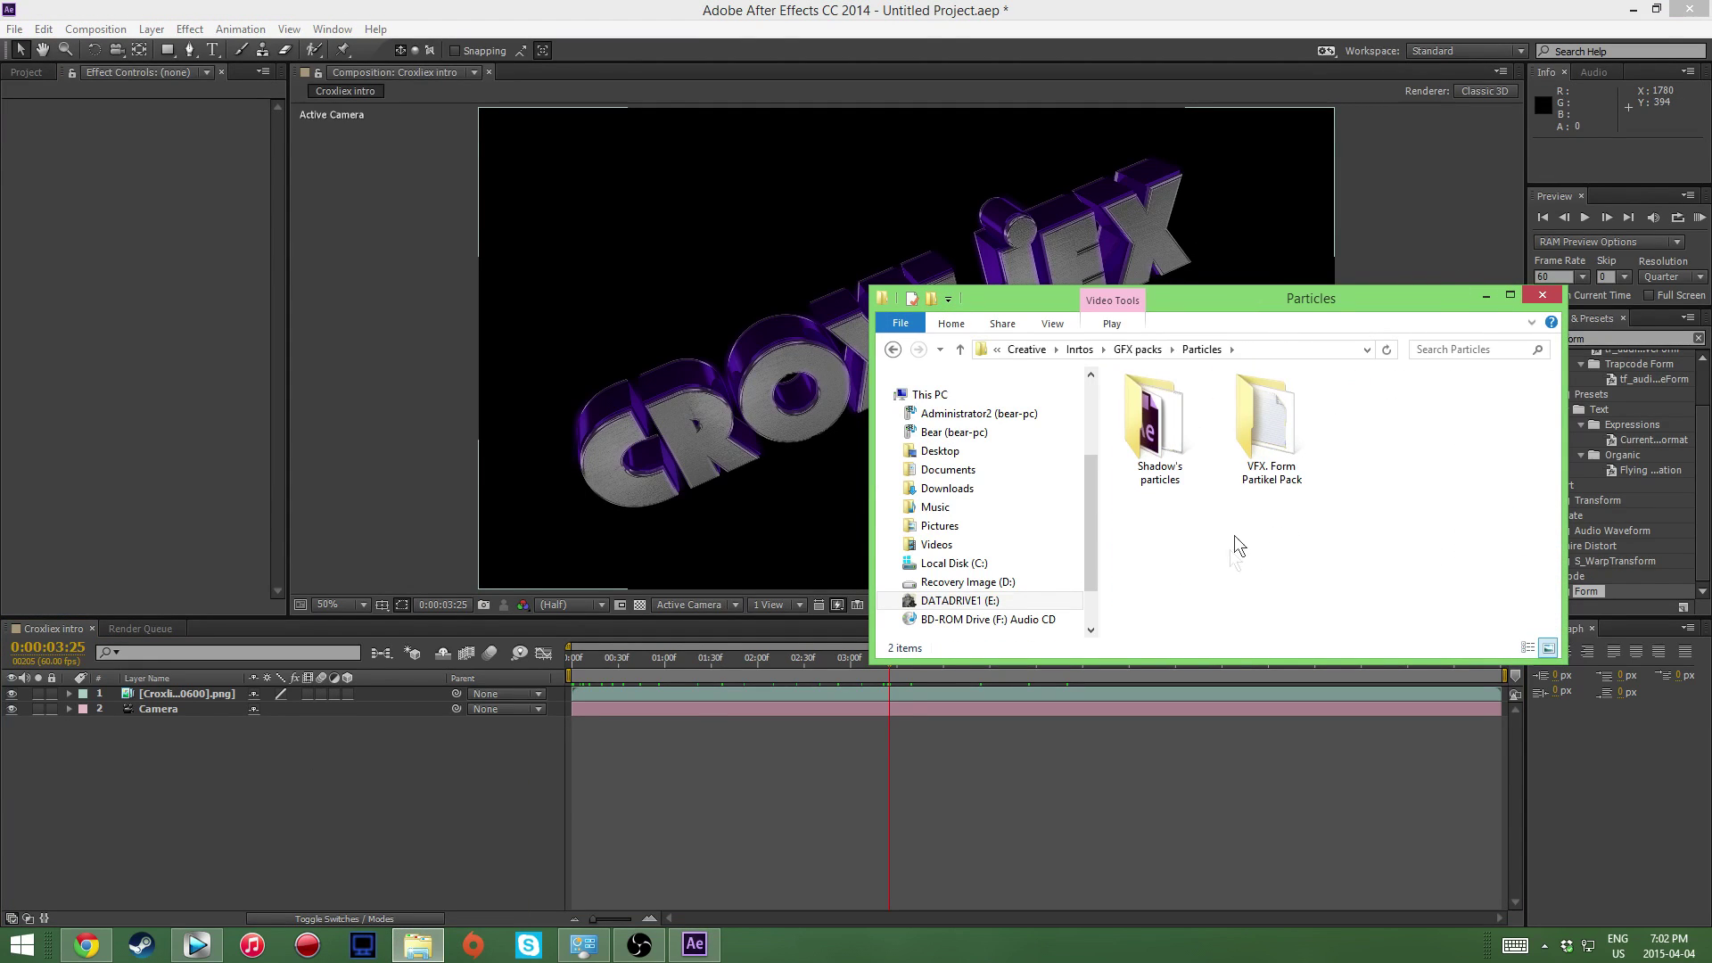
{"action": "double_click", "coordinate": [1177, 404]}
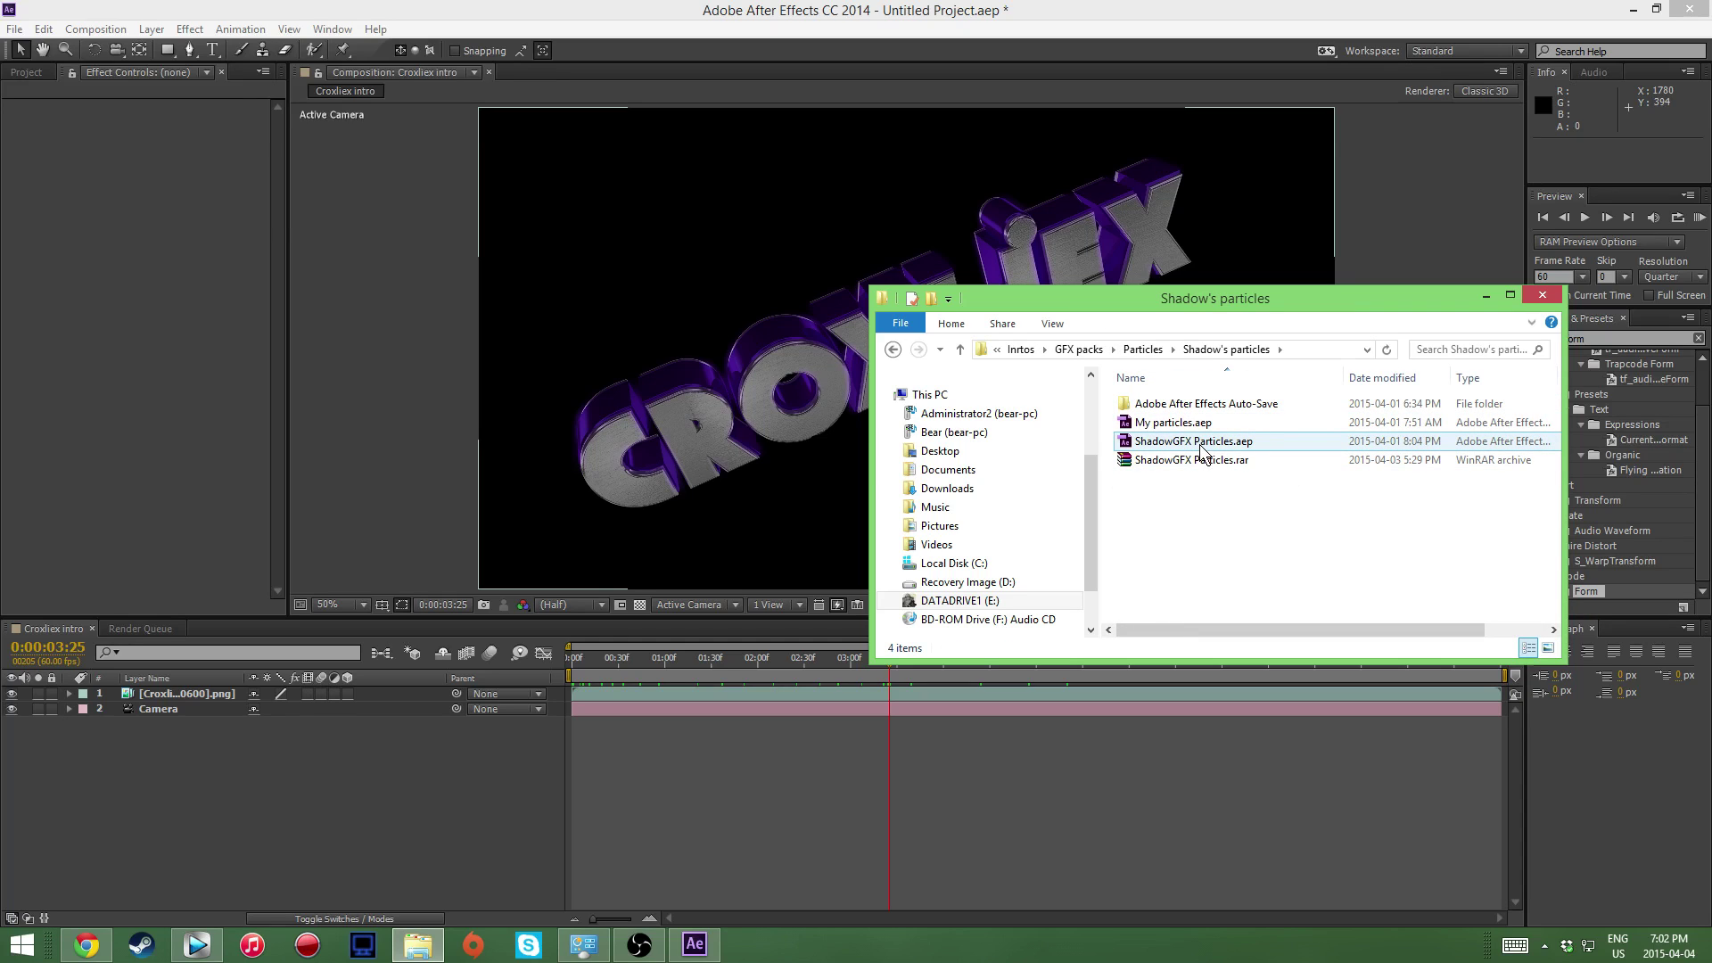
{"action": "left_click", "coordinate": [27, 72]}
{"action": "left_click", "coordinate": [415, 952]}
{"action": "left_click_drag", "start_coordinate": [1193, 441], "coordinate": [201, 378]}
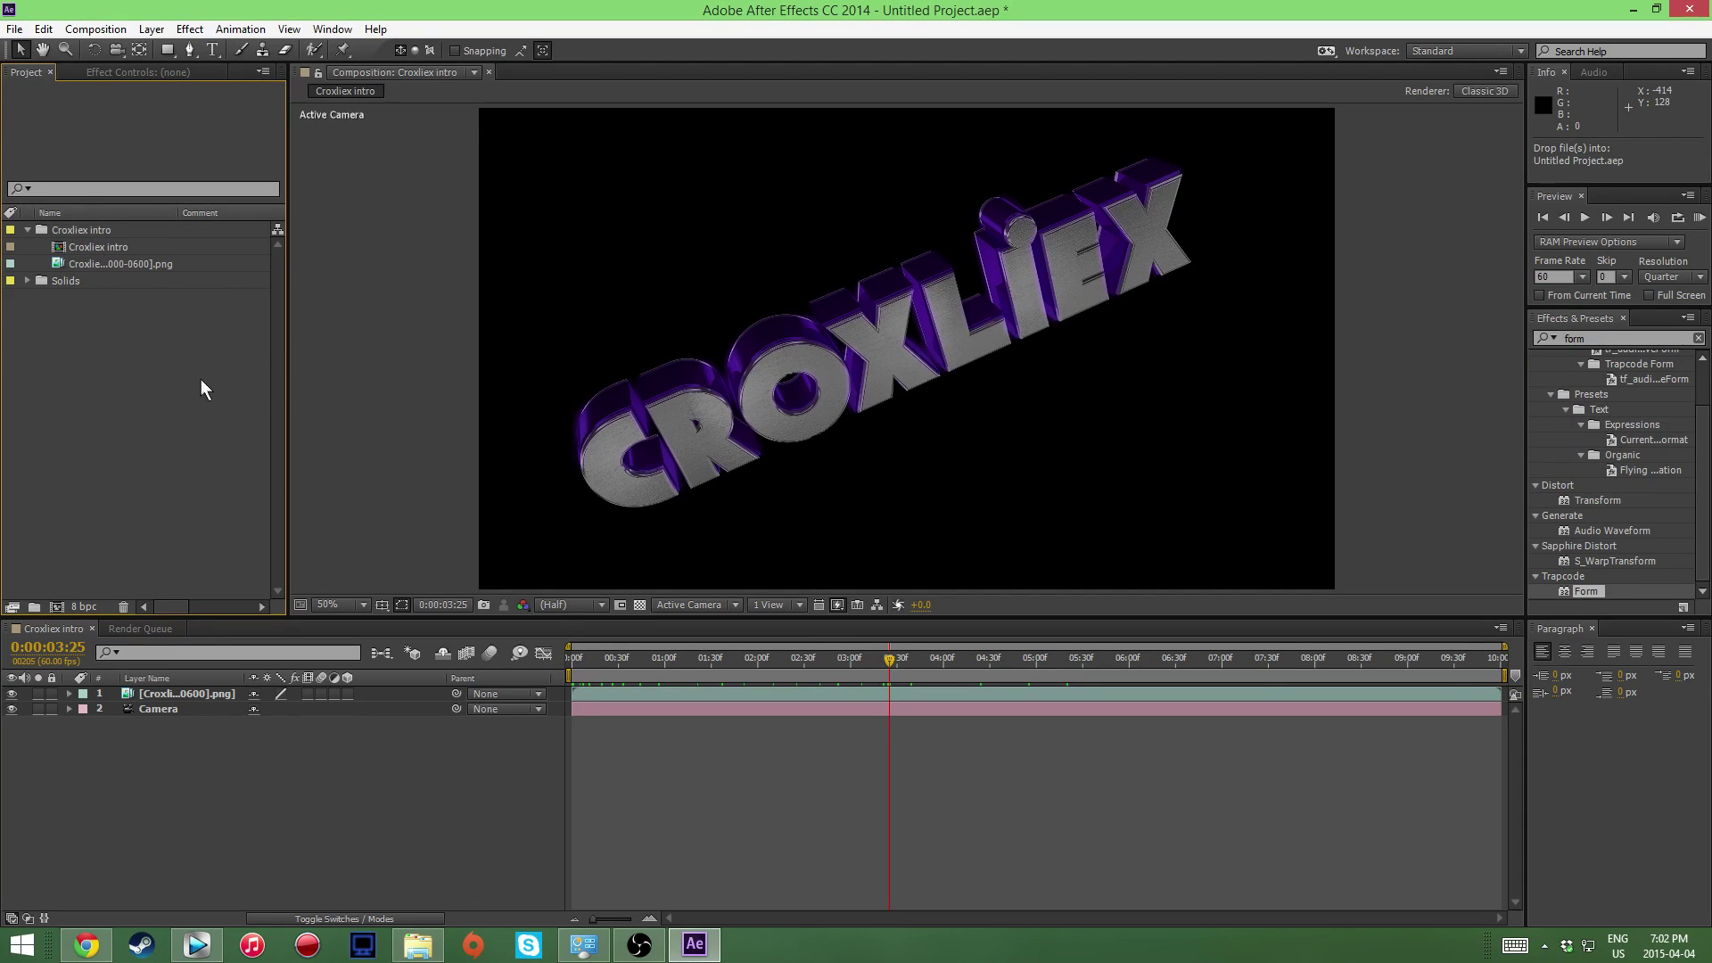
Step: Open the OPEN ME composition from the imported particles project and copy its Particle, Smoke and BG layers
{"action": "left_click", "coordinate": [27, 280]}
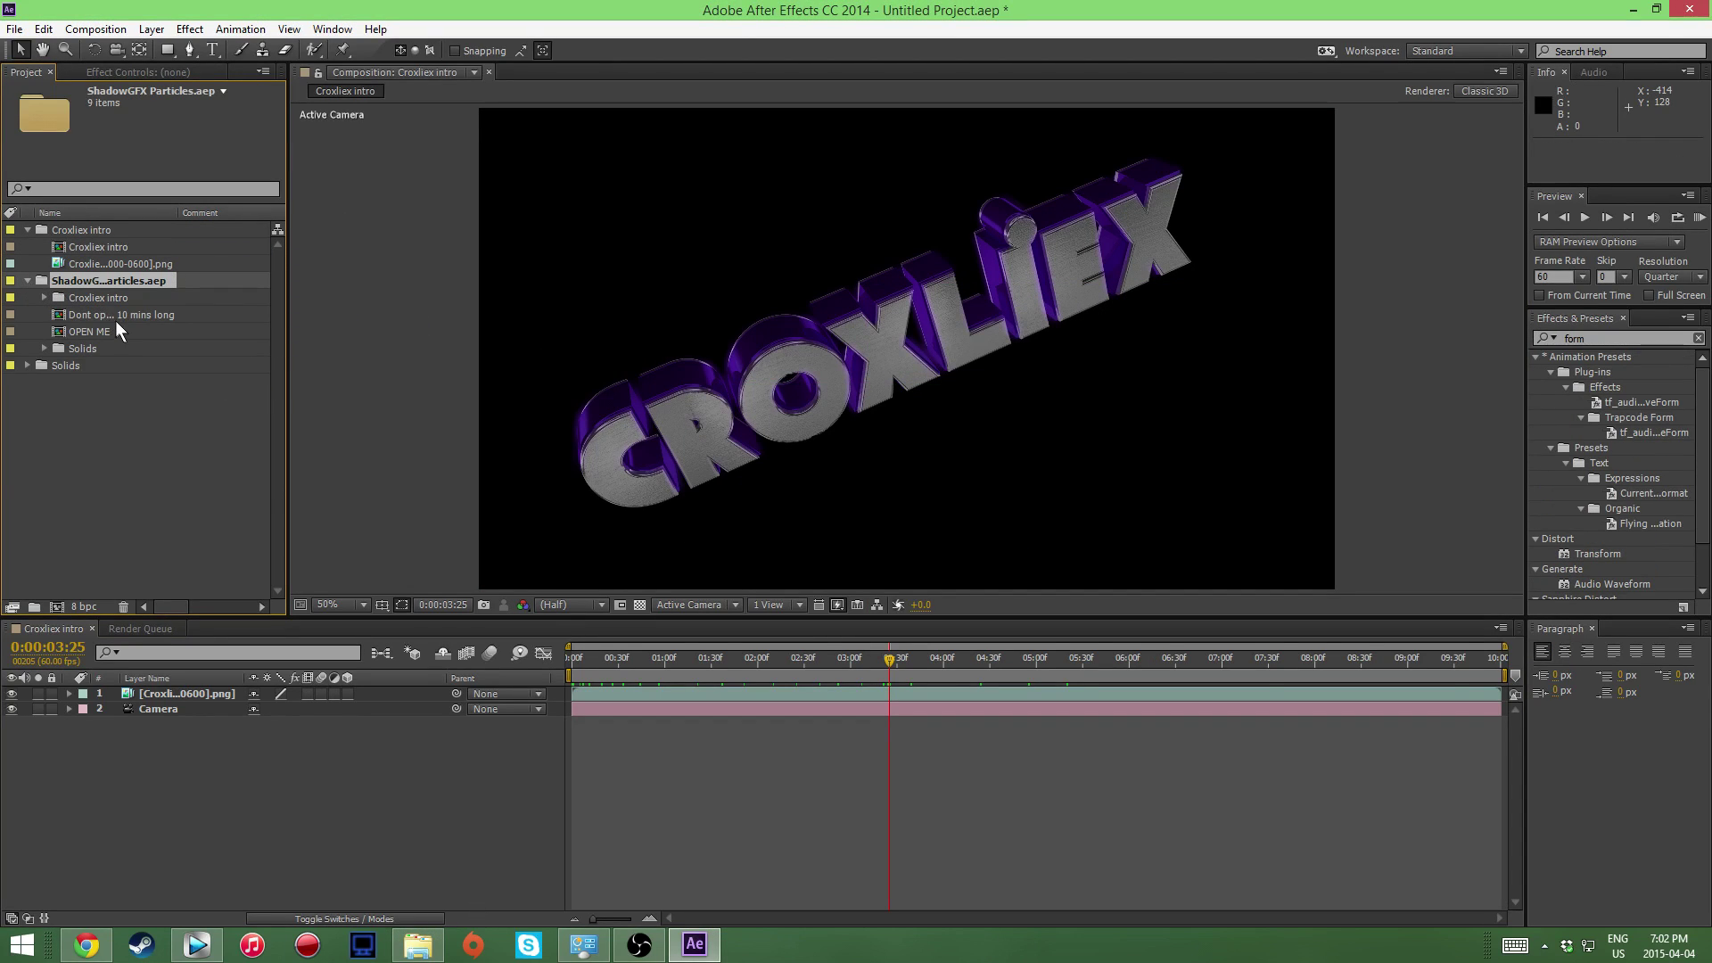
{"action": "double_click", "coordinate": [83, 330]}
{"action": "left_click", "coordinate": [27, 281]}
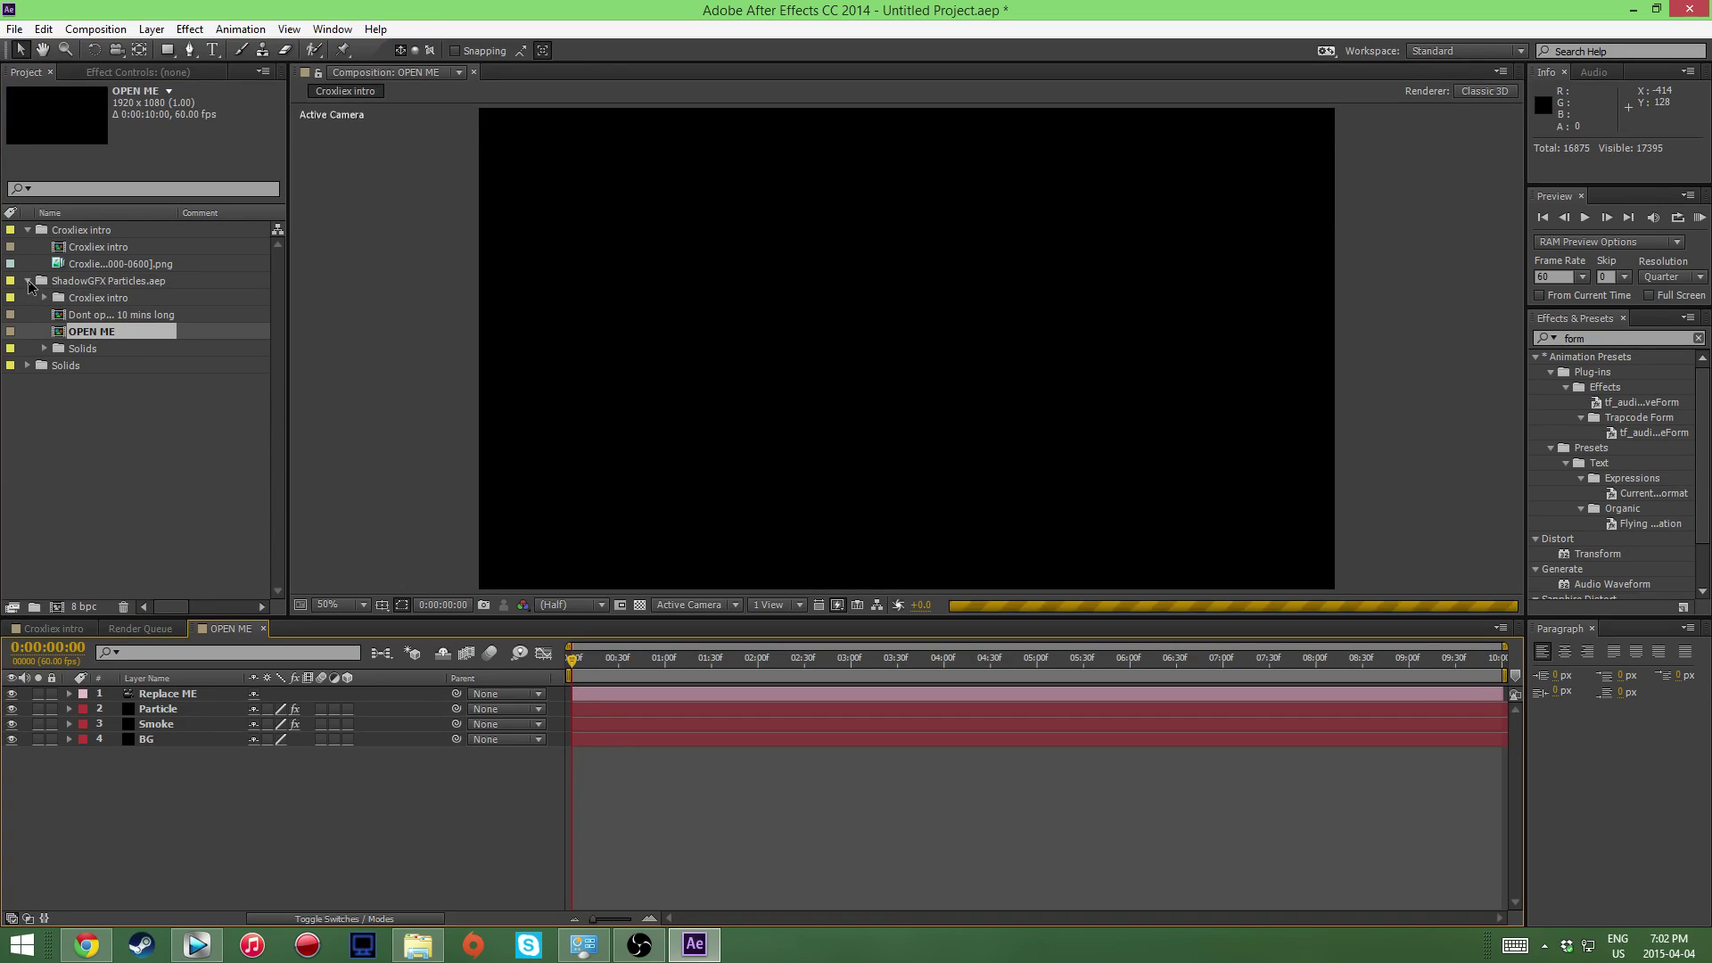
{"action": "left_click", "coordinate": [169, 709]}
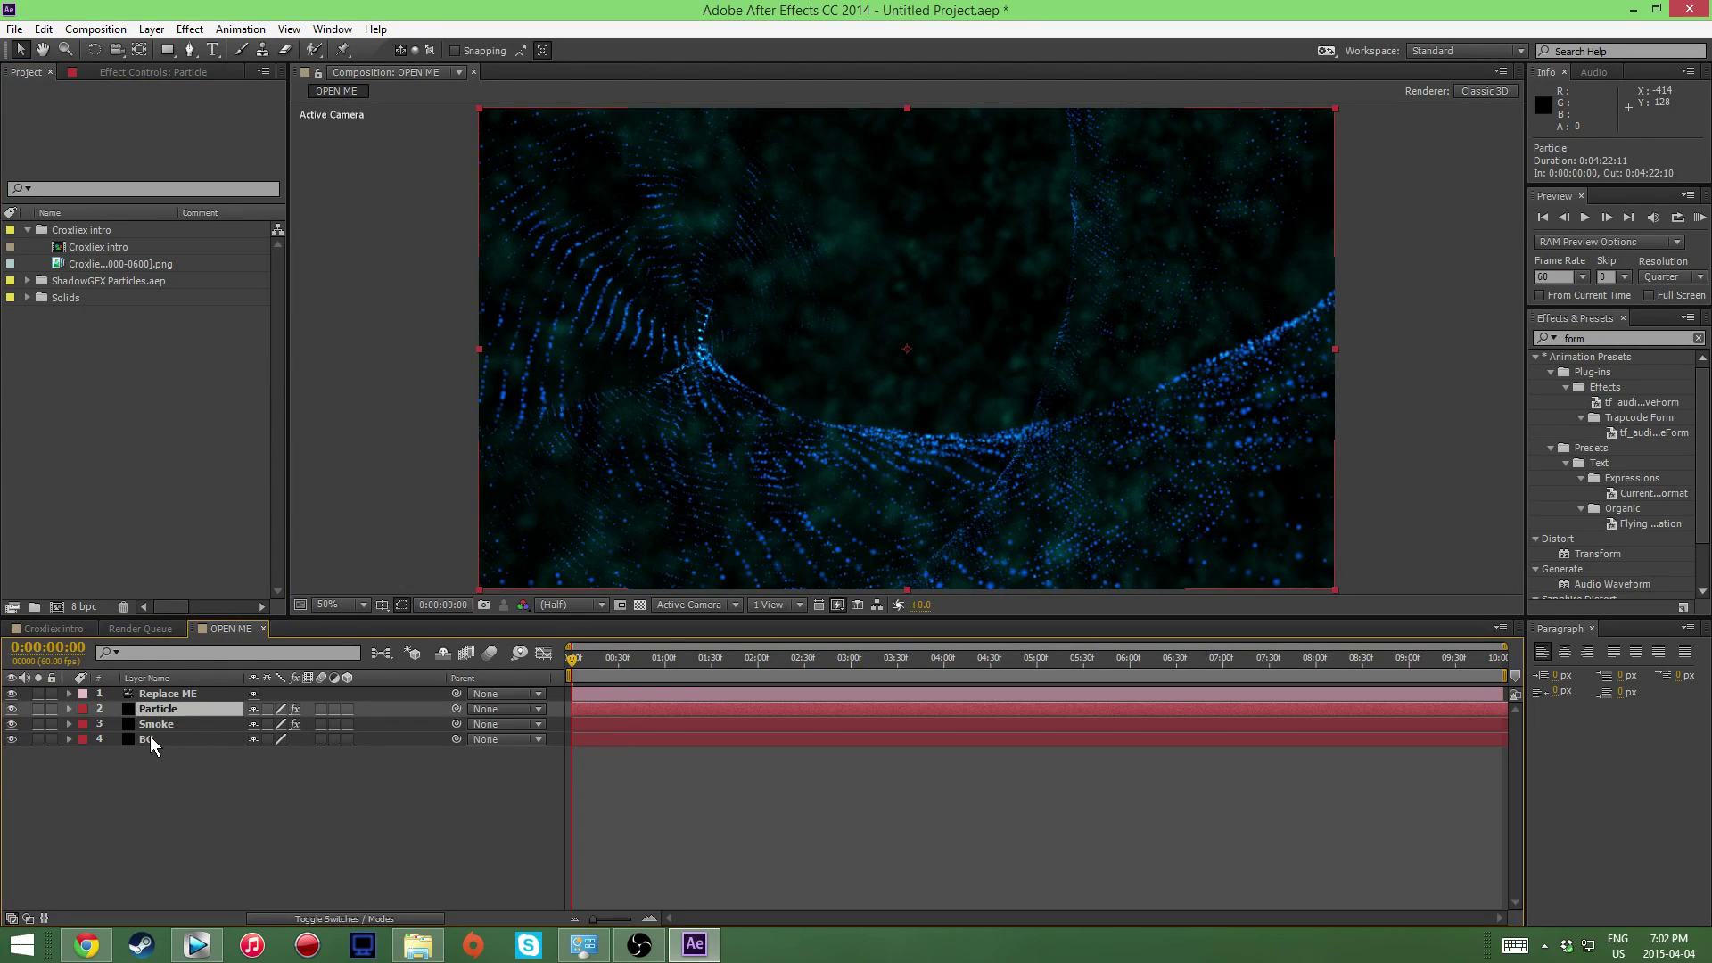
{"action": "left_click", "coordinate": [149, 742], "text": "shift"}
{"action": "key", "text": "ctrl+c"}
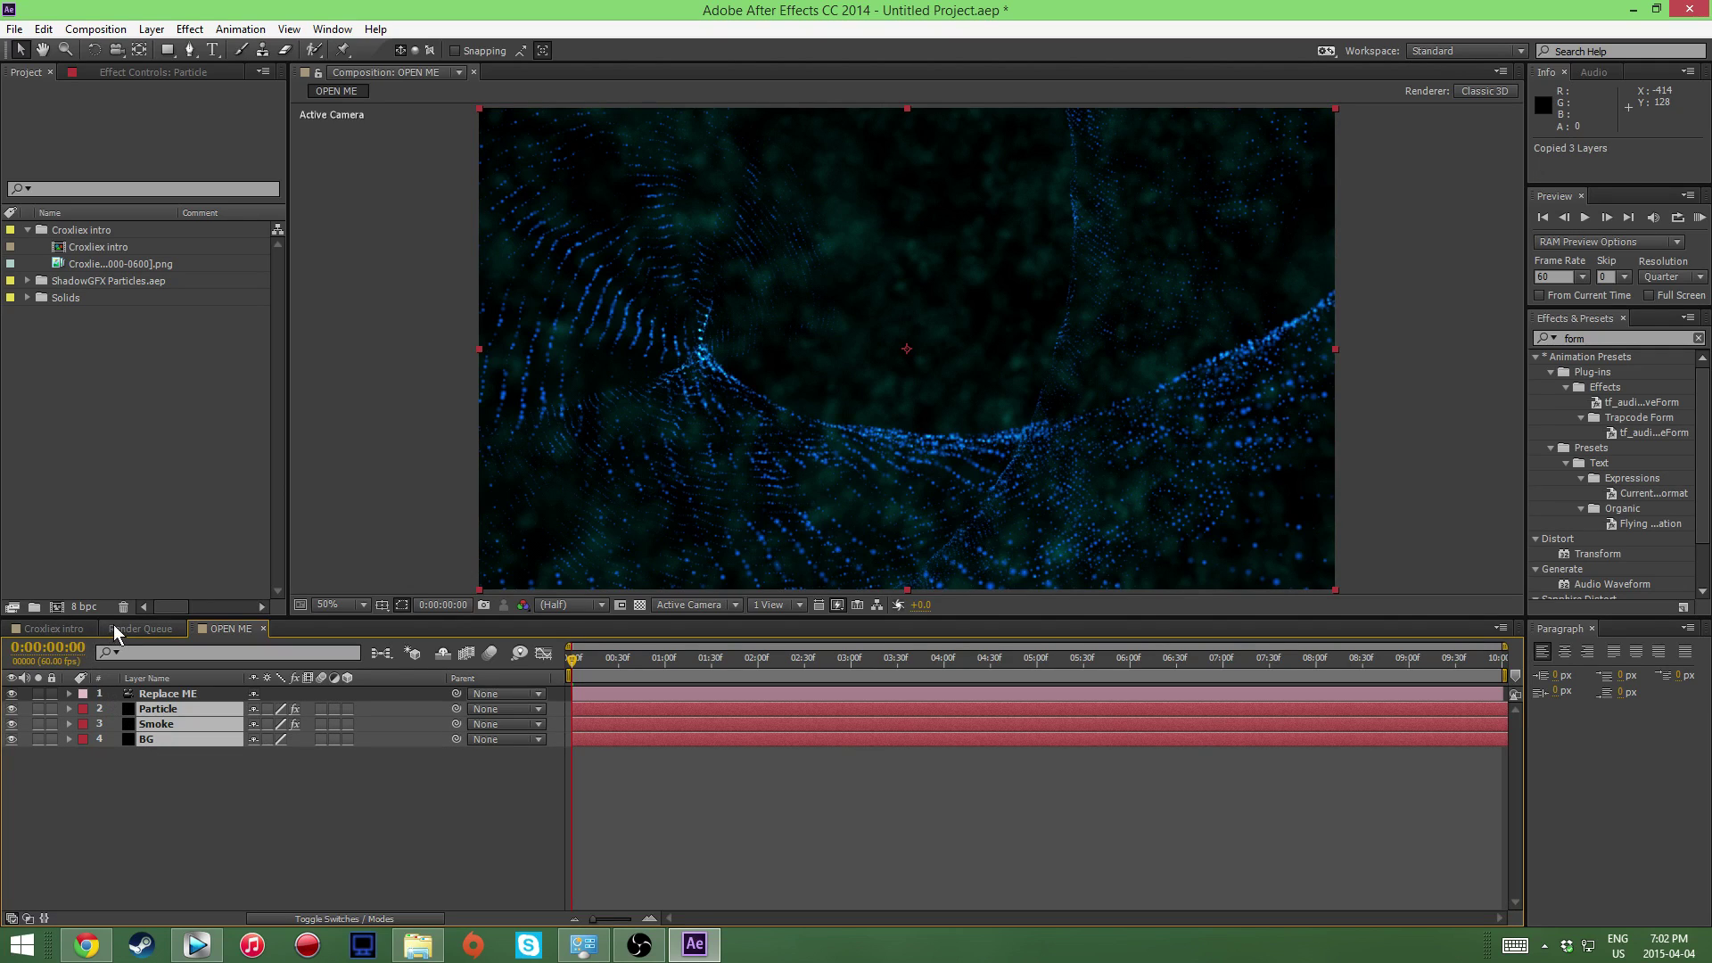
Step: Paste the copied Particle, Smoke and BG layers into the Croxliex intro composition and move them below the Camera layer
{"action": "left_click", "coordinate": [85, 628]}
{"action": "key", "text": "ctrl+v"}
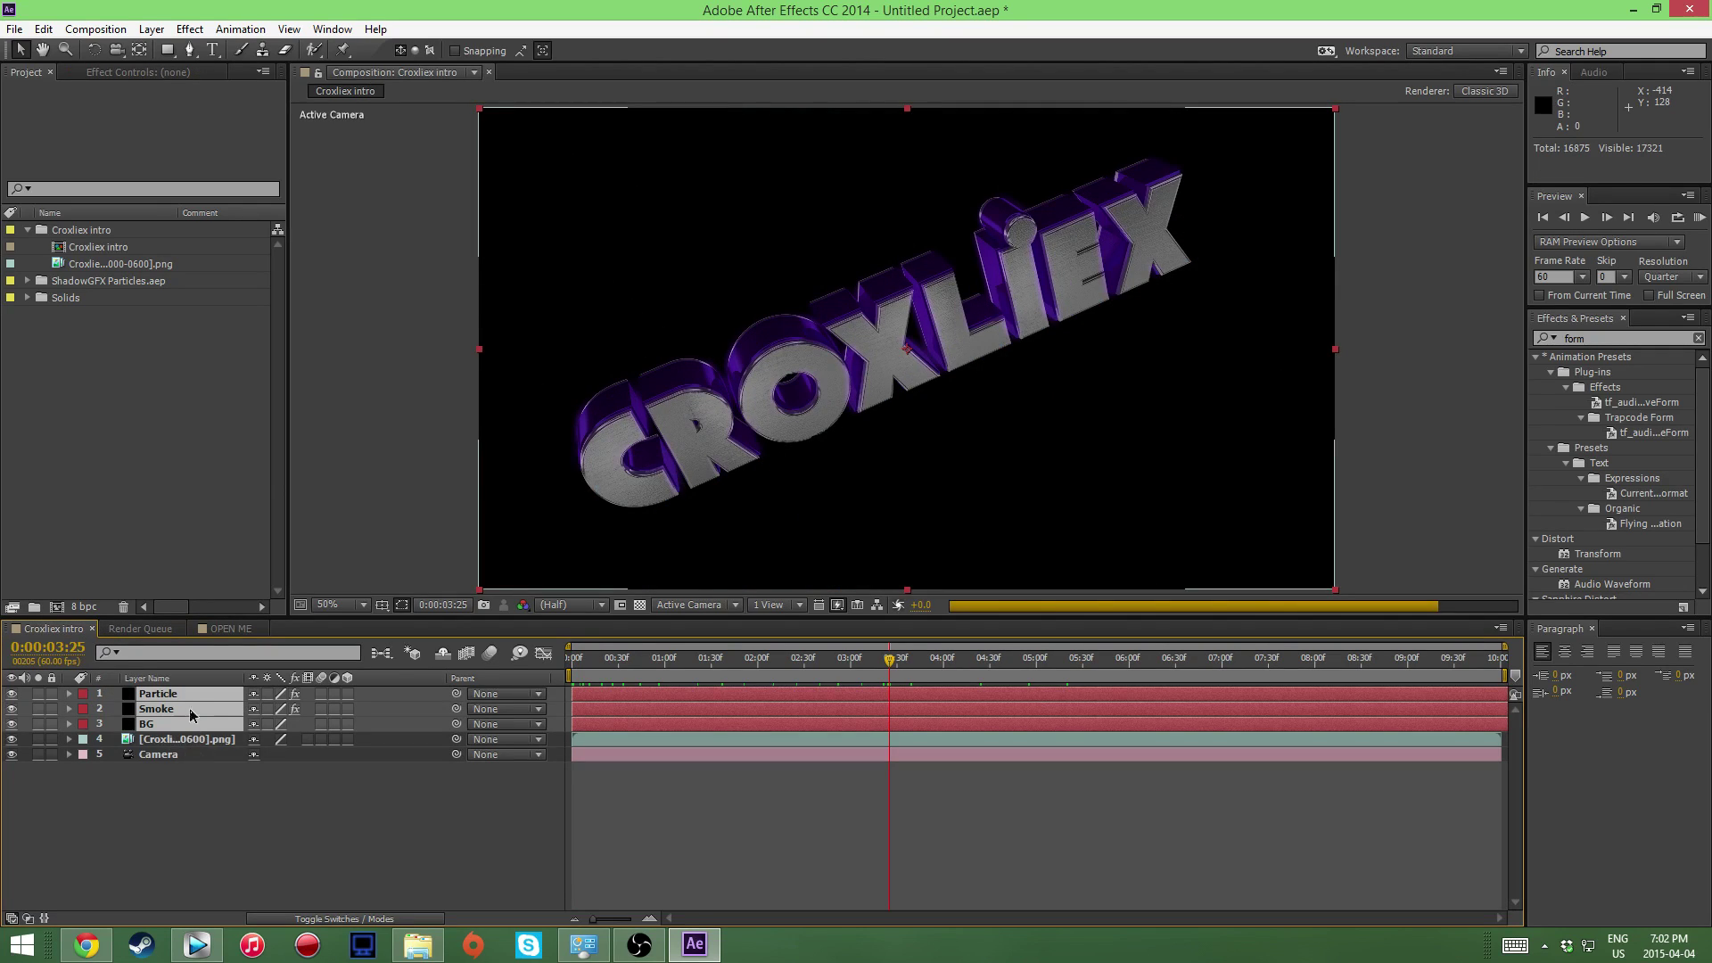
{"action": "left_click_drag", "start_coordinate": [195, 720], "coordinate": [159, 765]}
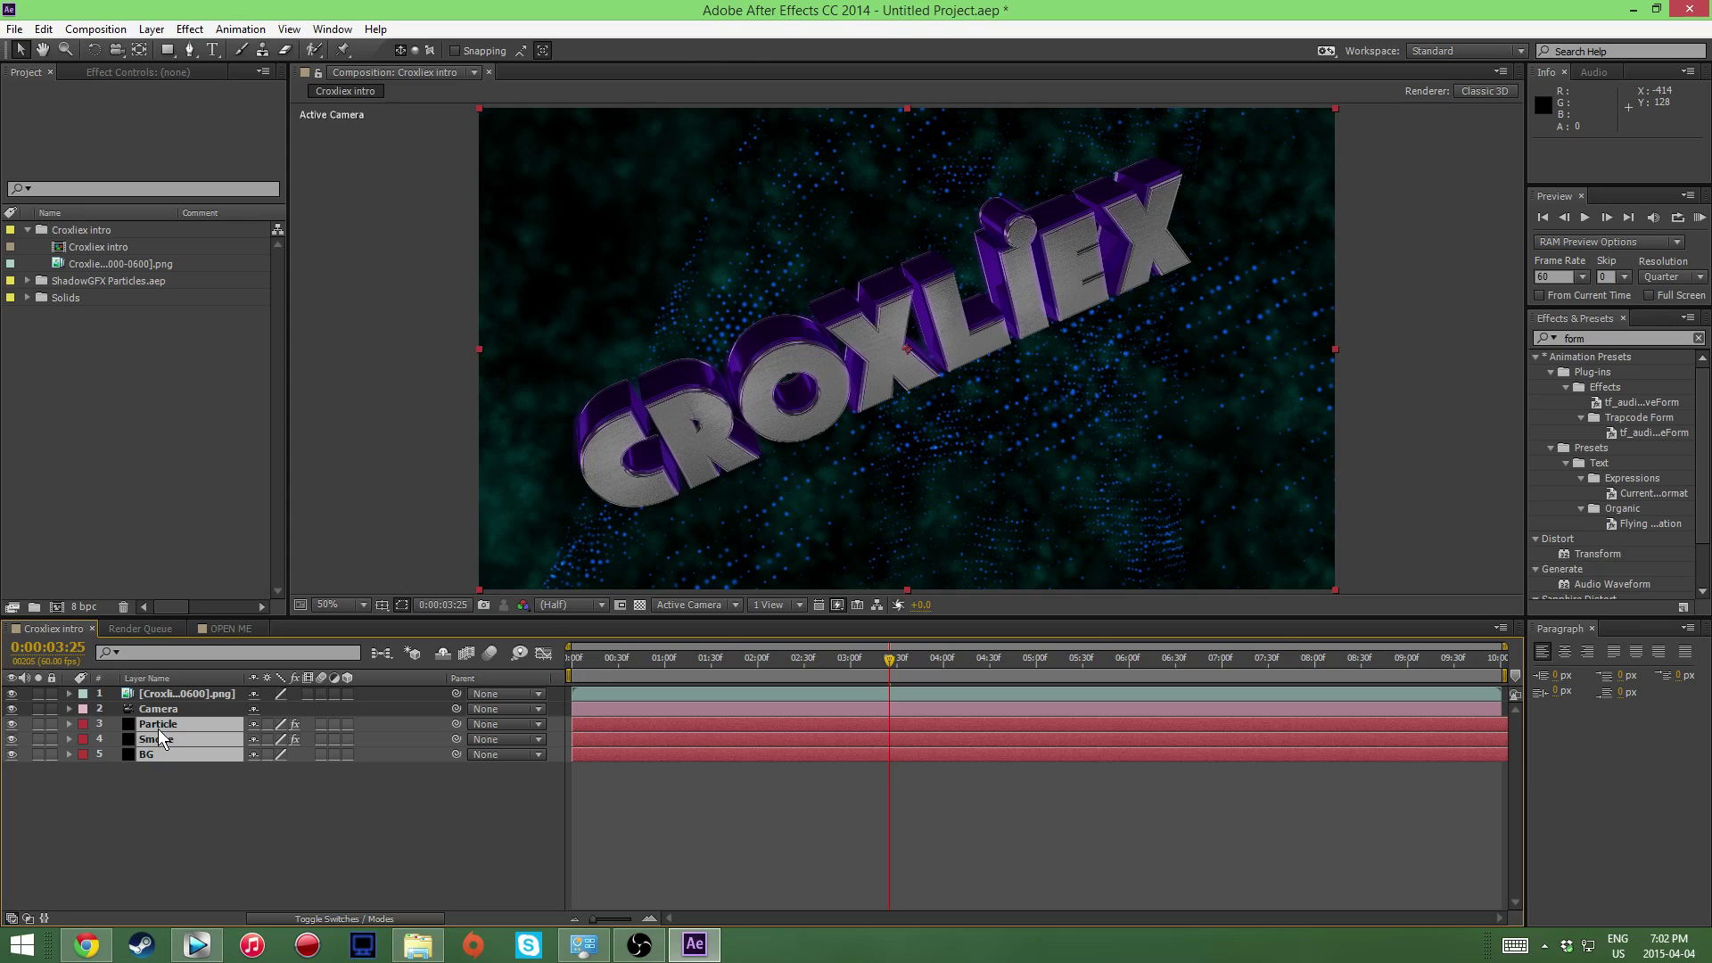
{"action": "left_click", "coordinate": [189, 834]}
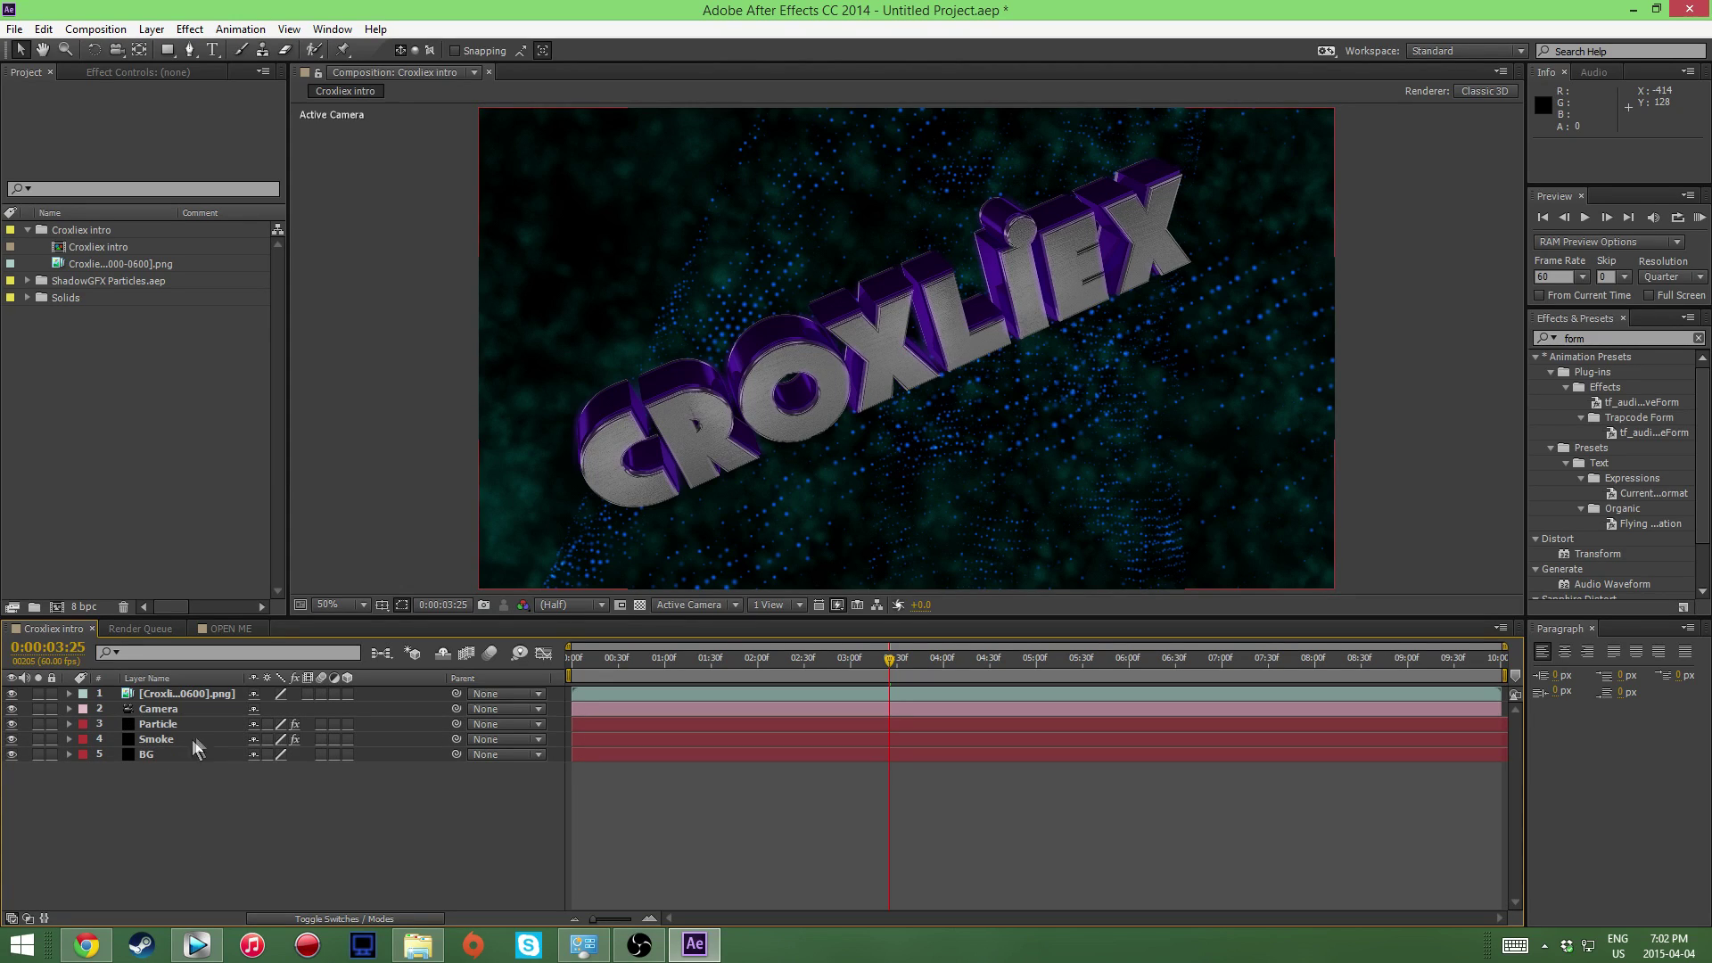
Step: Check the particle background behind the text at several times, ending at 0:00:04:55
{"action": "left_click", "coordinate": [866, 664]}
{"action": "left_click", "coordinate": [699, 667]}
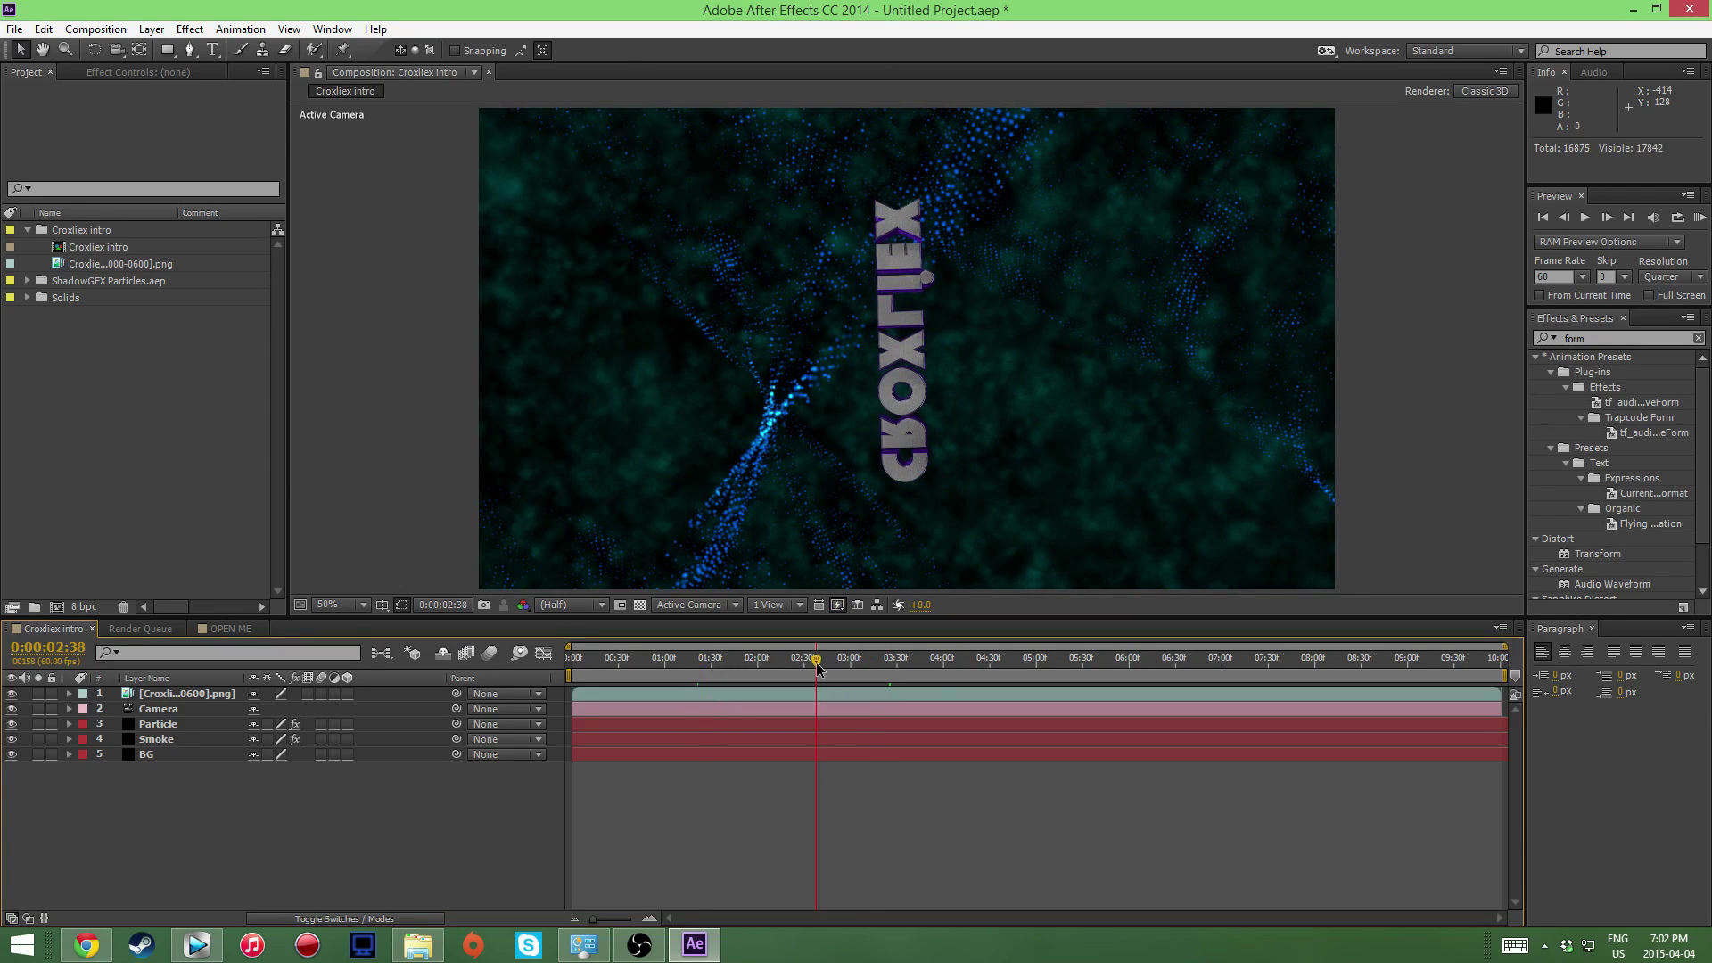
{"action": "left_click", "coordinate": [913, 665]}
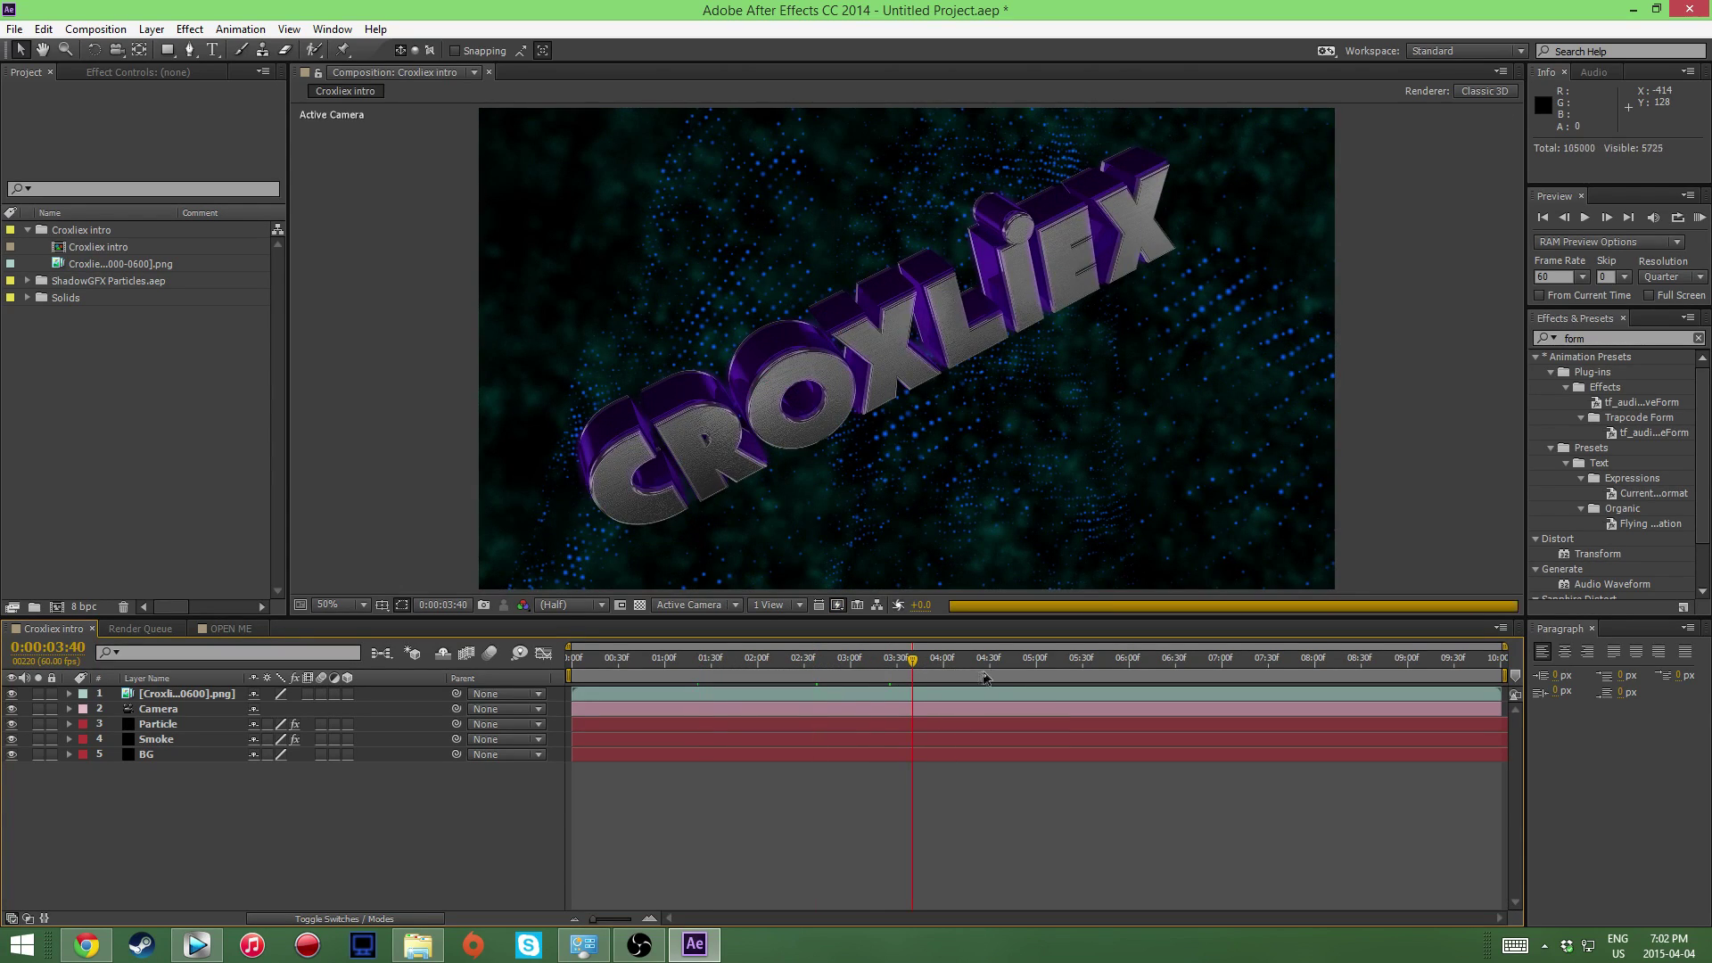
{"action": "left_click", "coordinate": [1028, 665]}
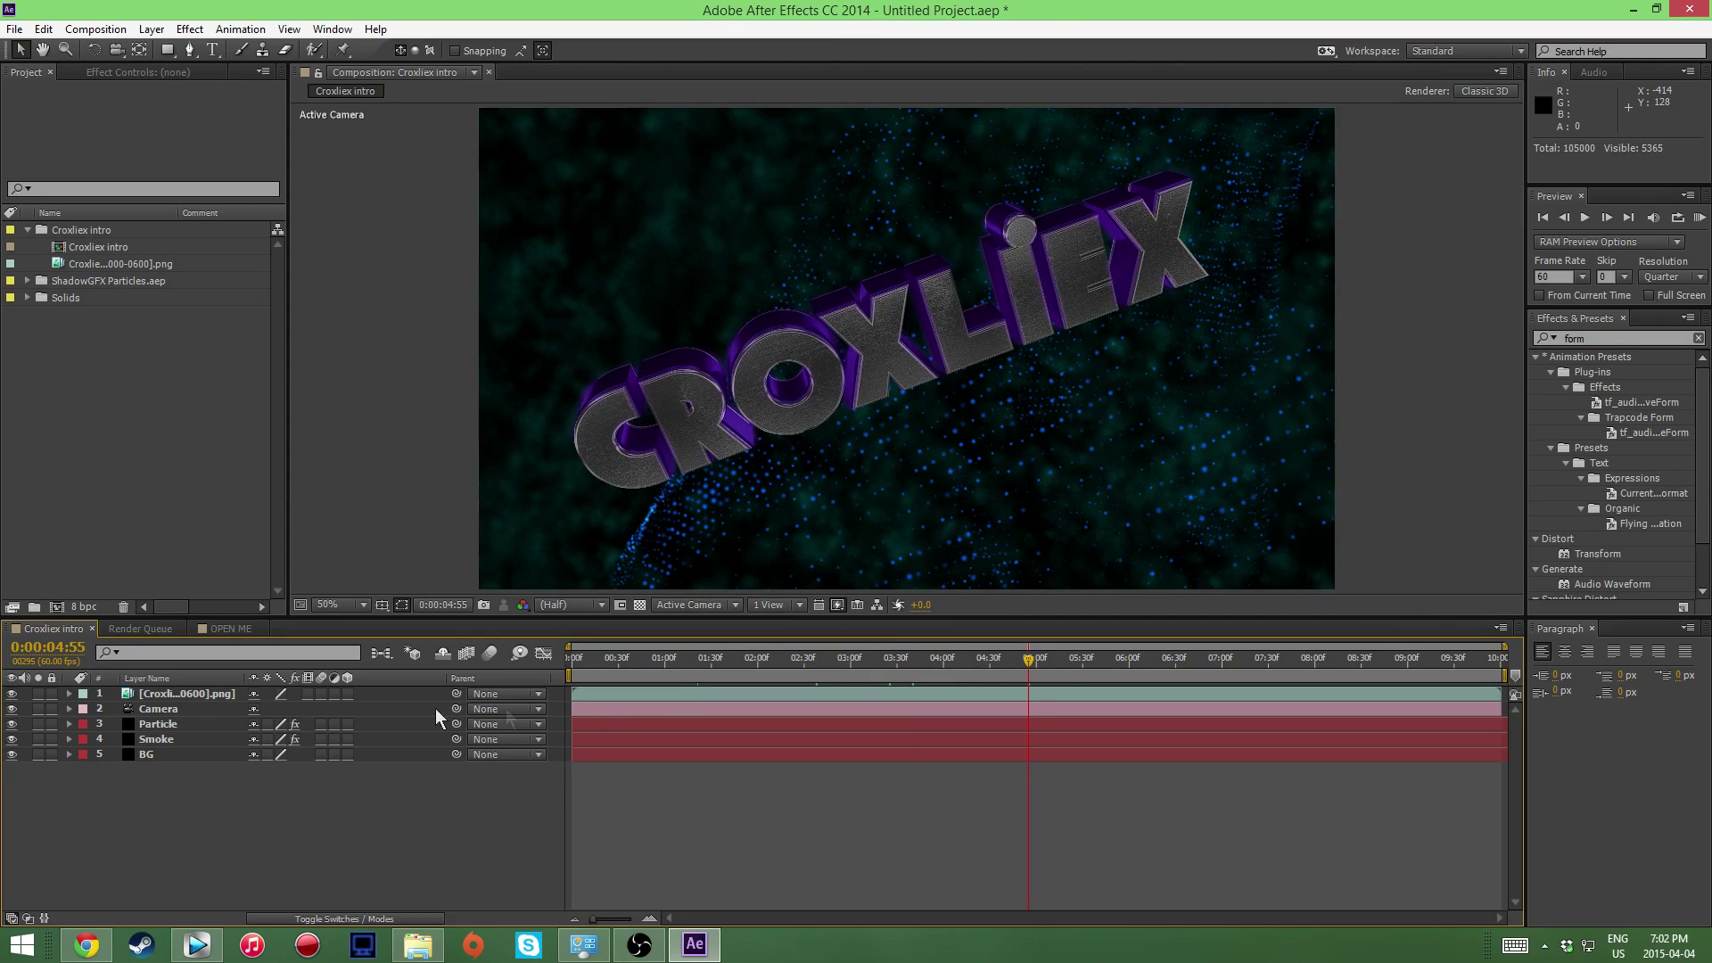
{"action": "left_click", "coordinate": [159, 724]}
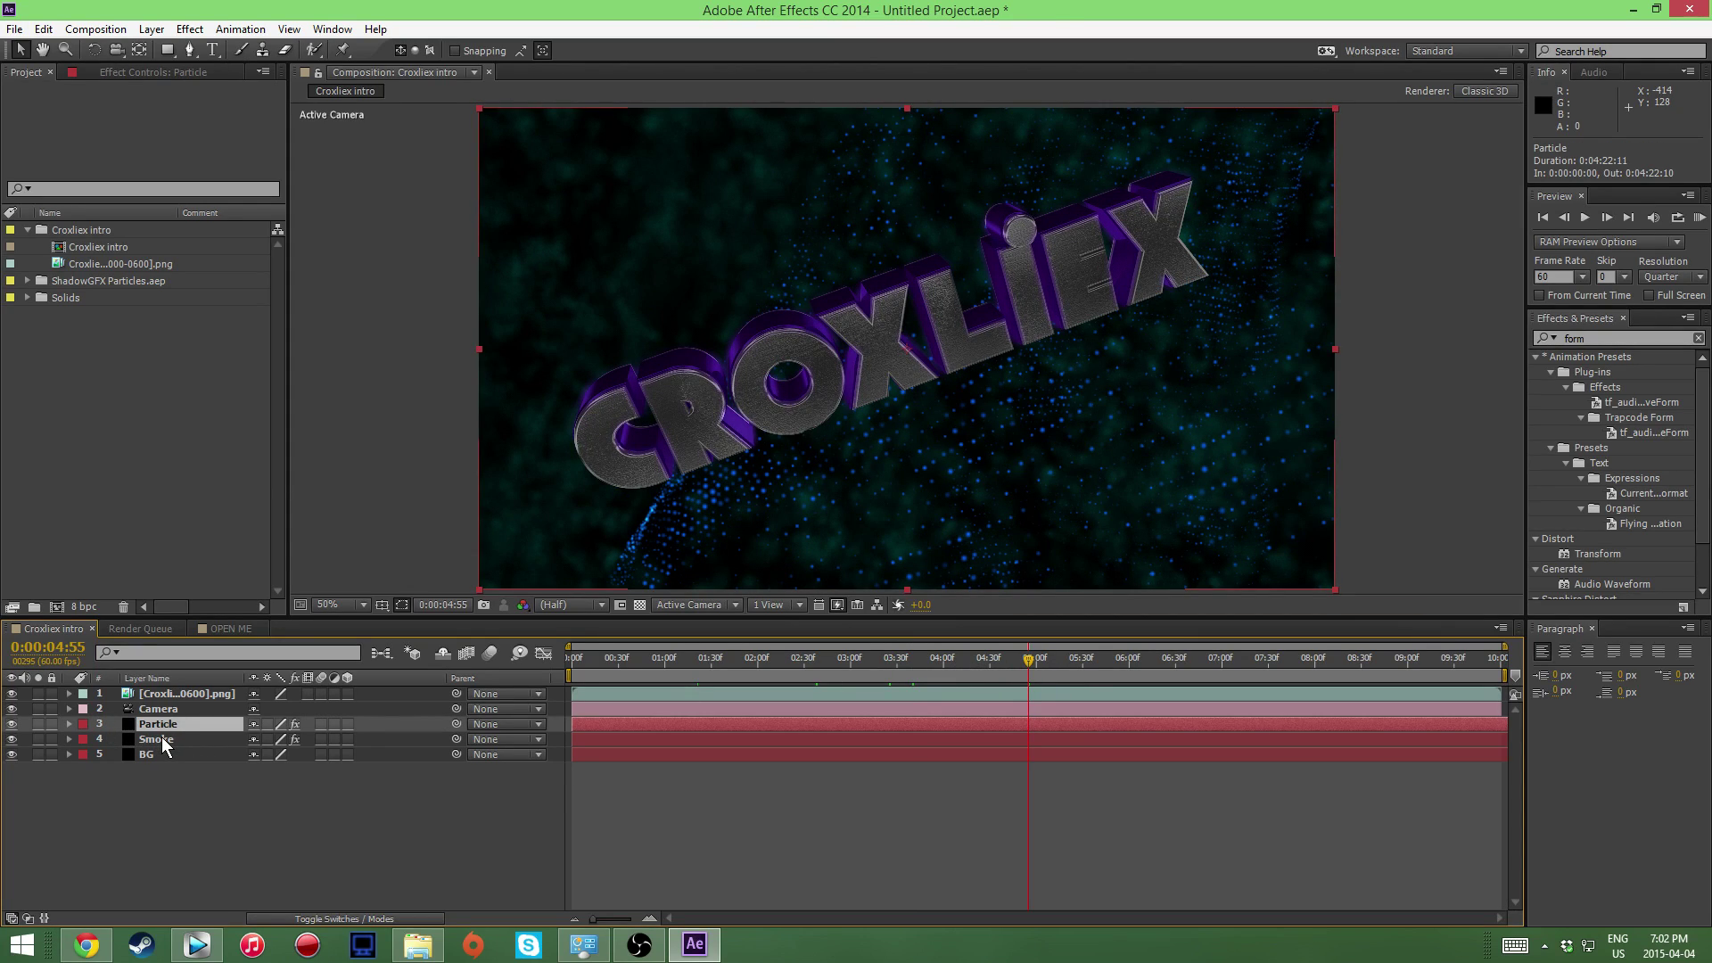
{"action": "left_click", "coordinate": [162, 739]}
{"action": "left_click", "coordinate": [166, 754]}
{"action": "left_click", "coordinate": [191, 798]}
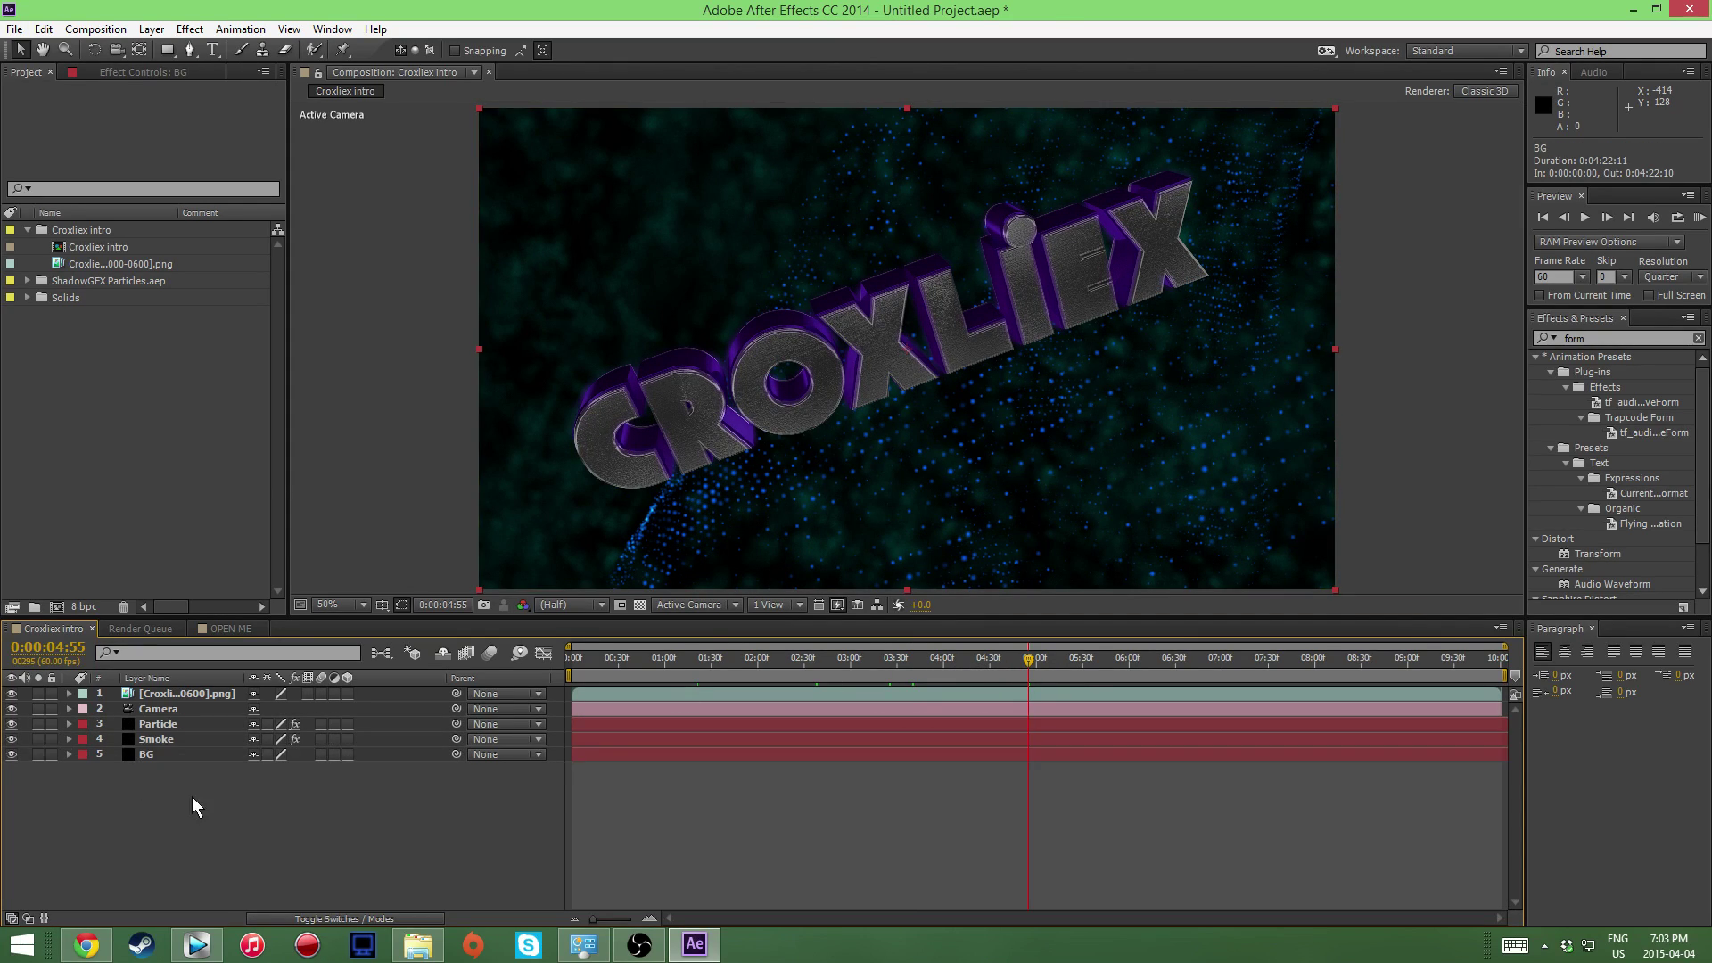
{"action": "right_click", "coordinate": [148, 760]}
{"action": "key", "text": "Escape"}
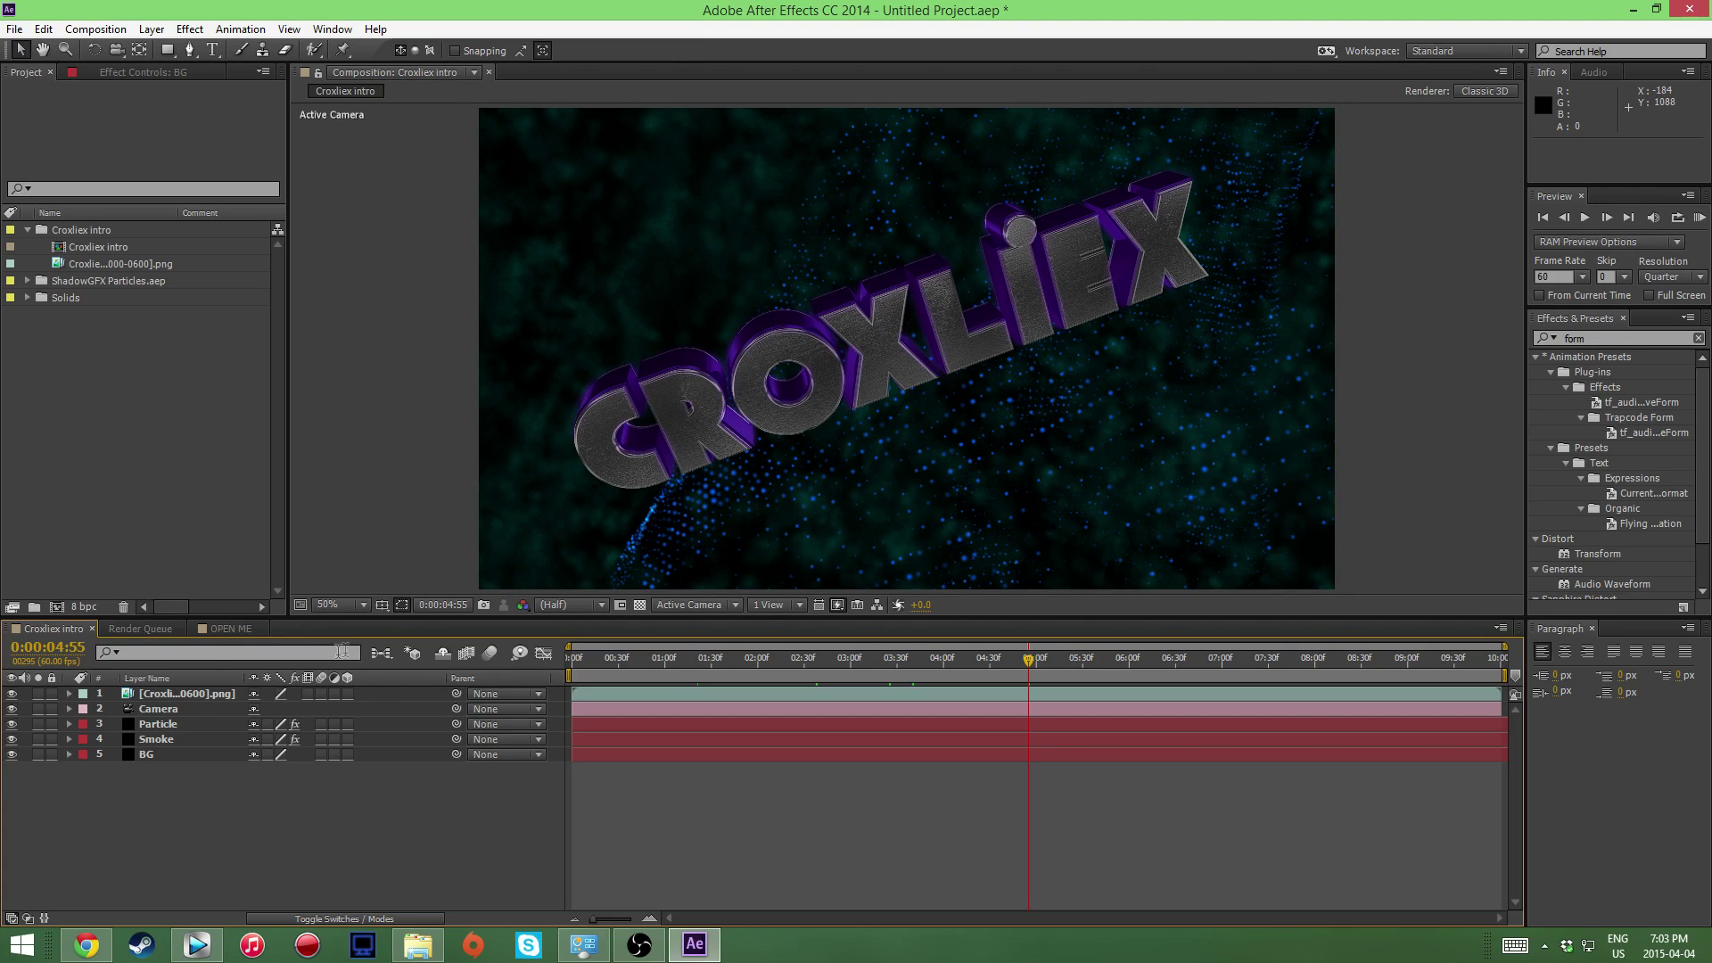
{"action": "left_click", "coordinate": [181, 724]}
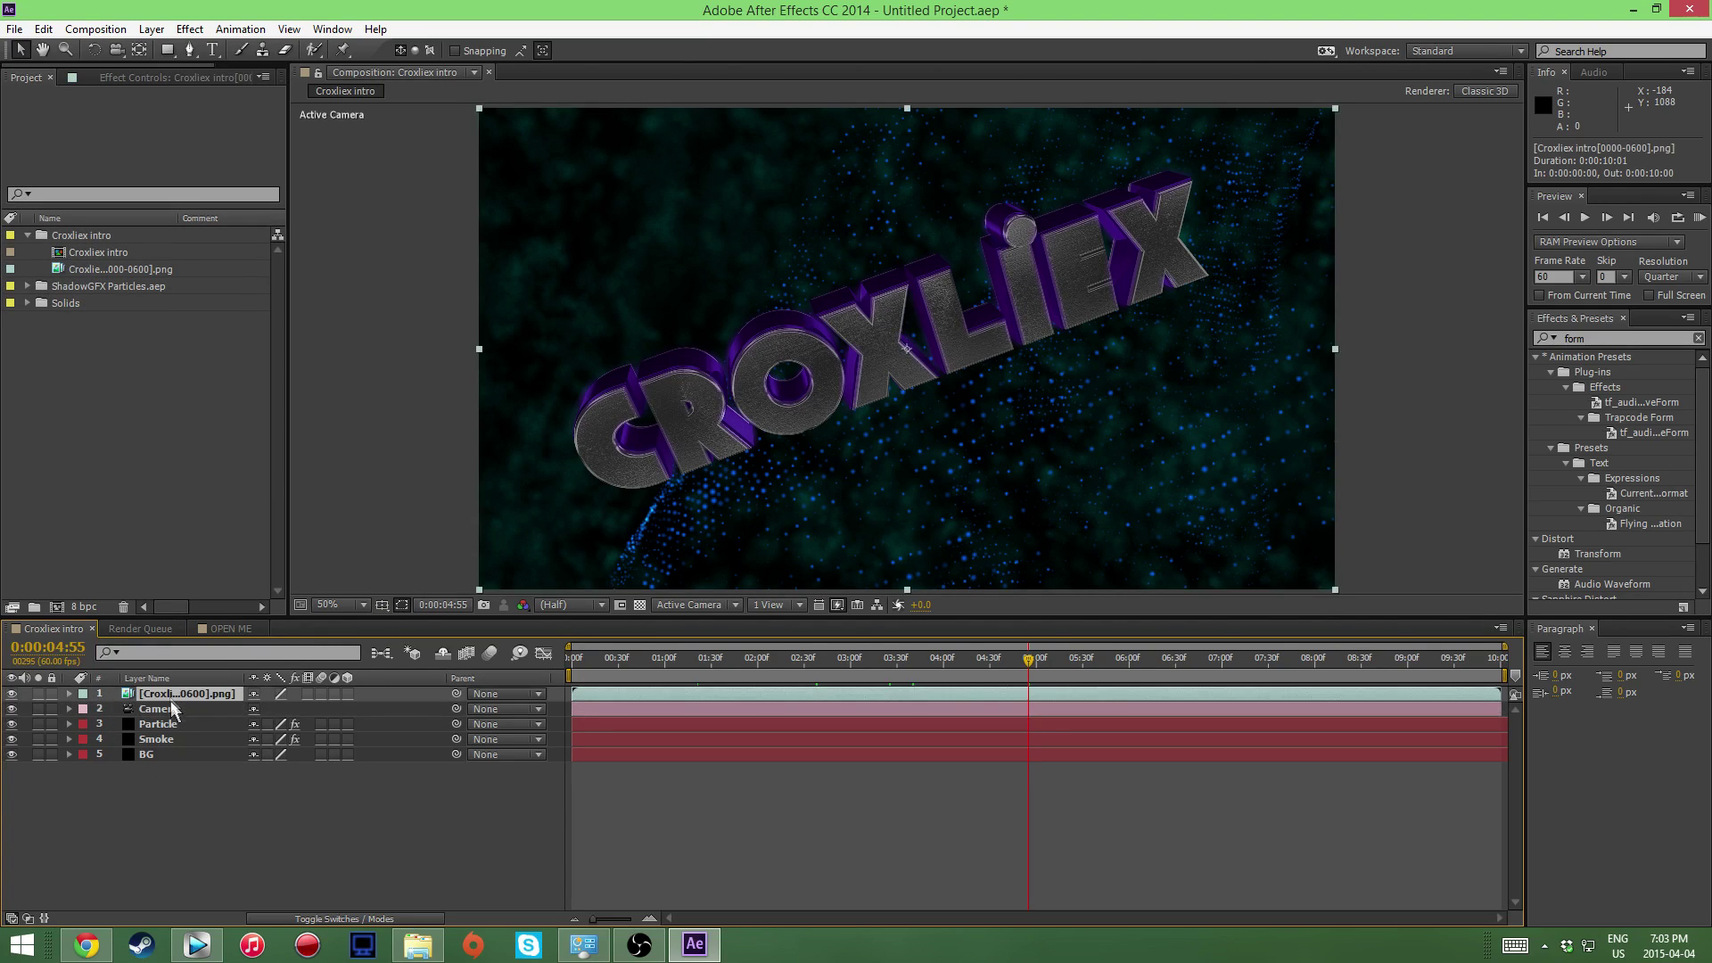
Step: Add a new adjustment layer to the Croxliex intro composition and move it above all other layers
{"action": "right_click", "coordinate": [195, 754]}
{"action": "mouse_move", "coordinate": [268, 659]}
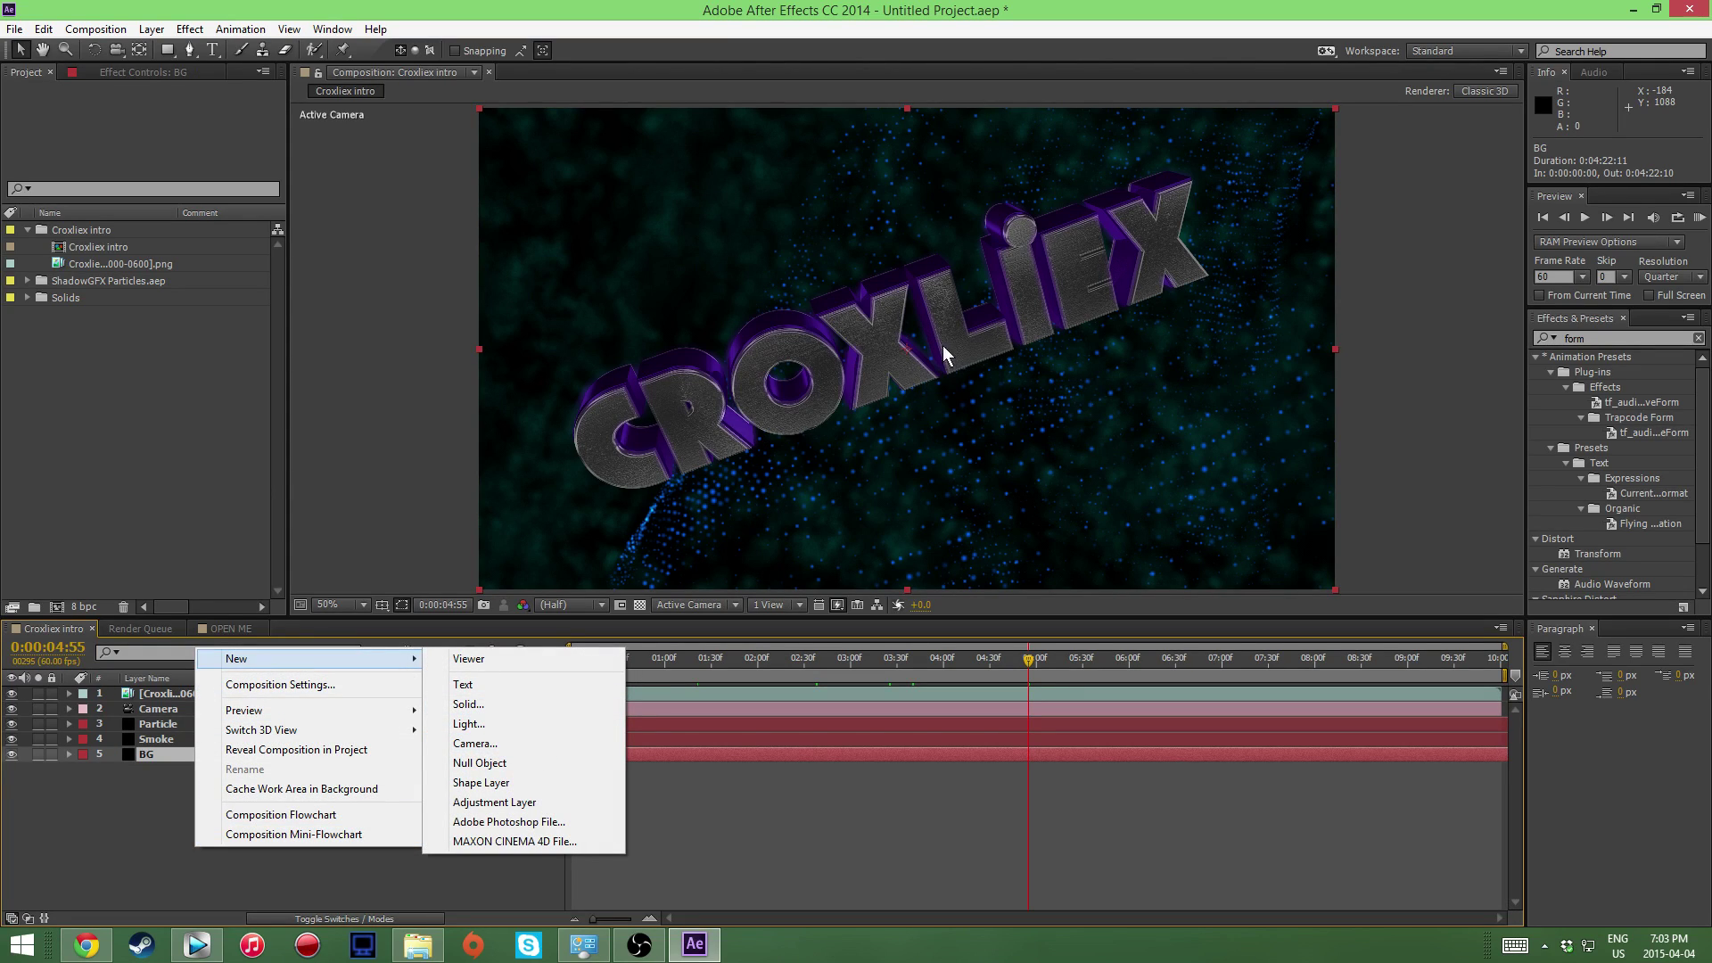
{"action": "left_click", "coordinate": [522, 801]}
{"action": "right_click", "coordinate": [222, 756]}
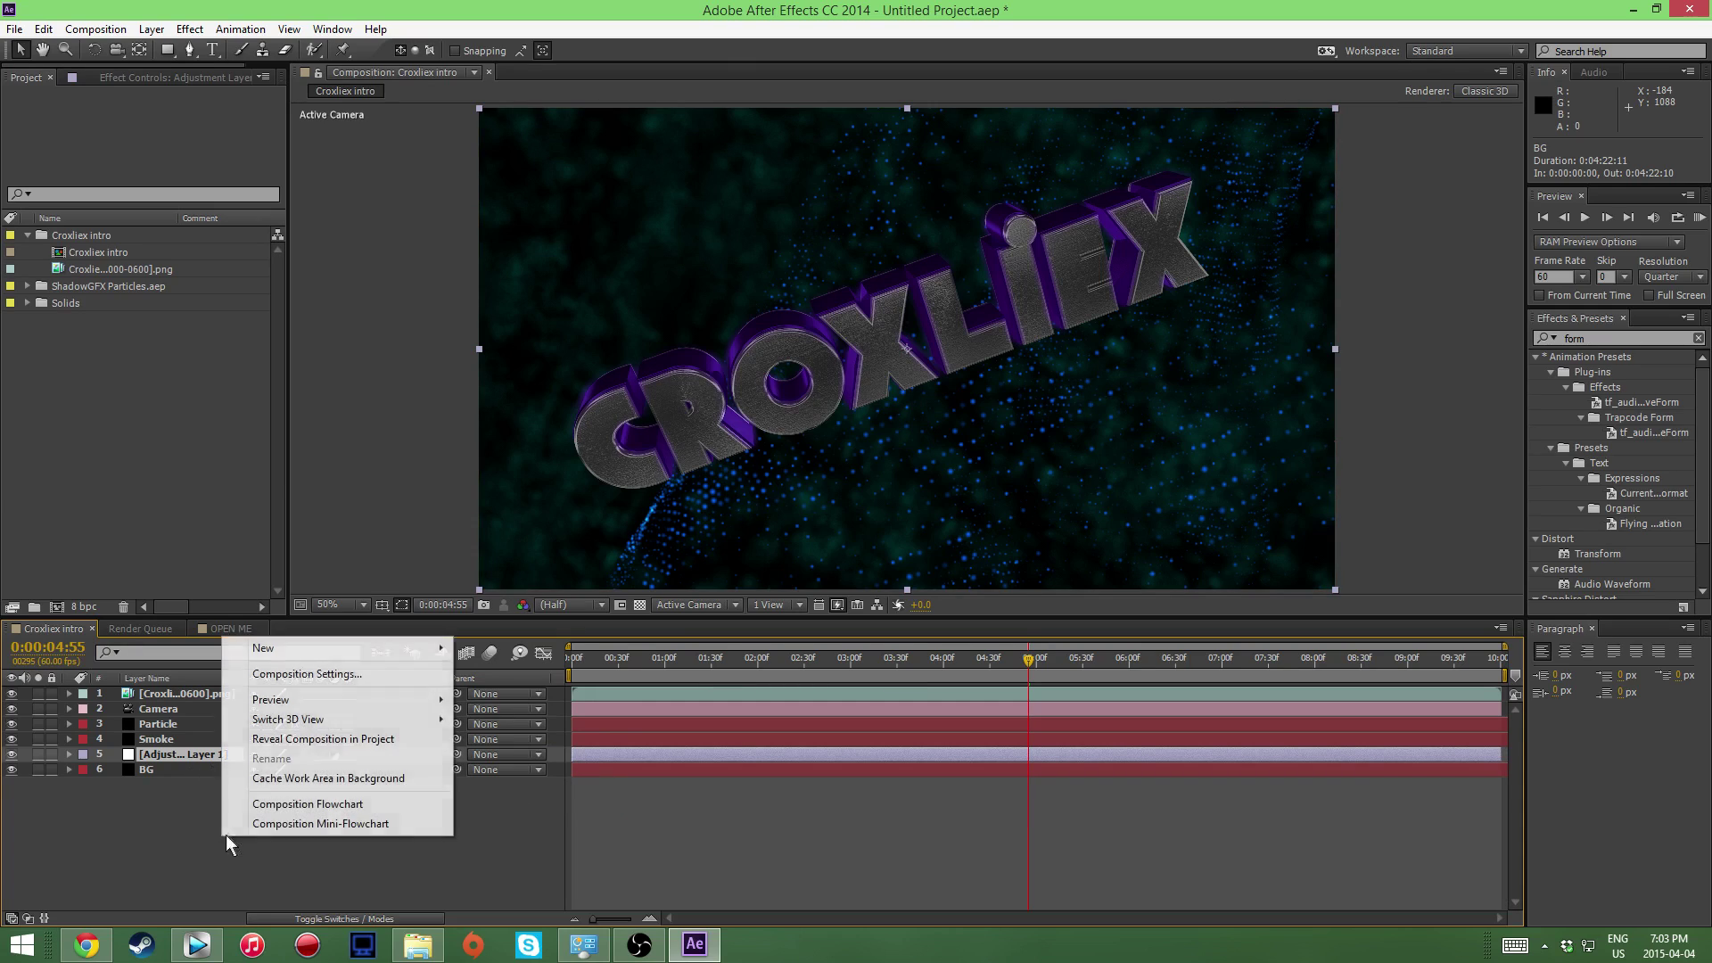
{"action": "left_click", "coordinate": [172, 859]}
{"action": "left_click_drag", "start_coordinate": [178, 754], "coordinate": [207, 694]}
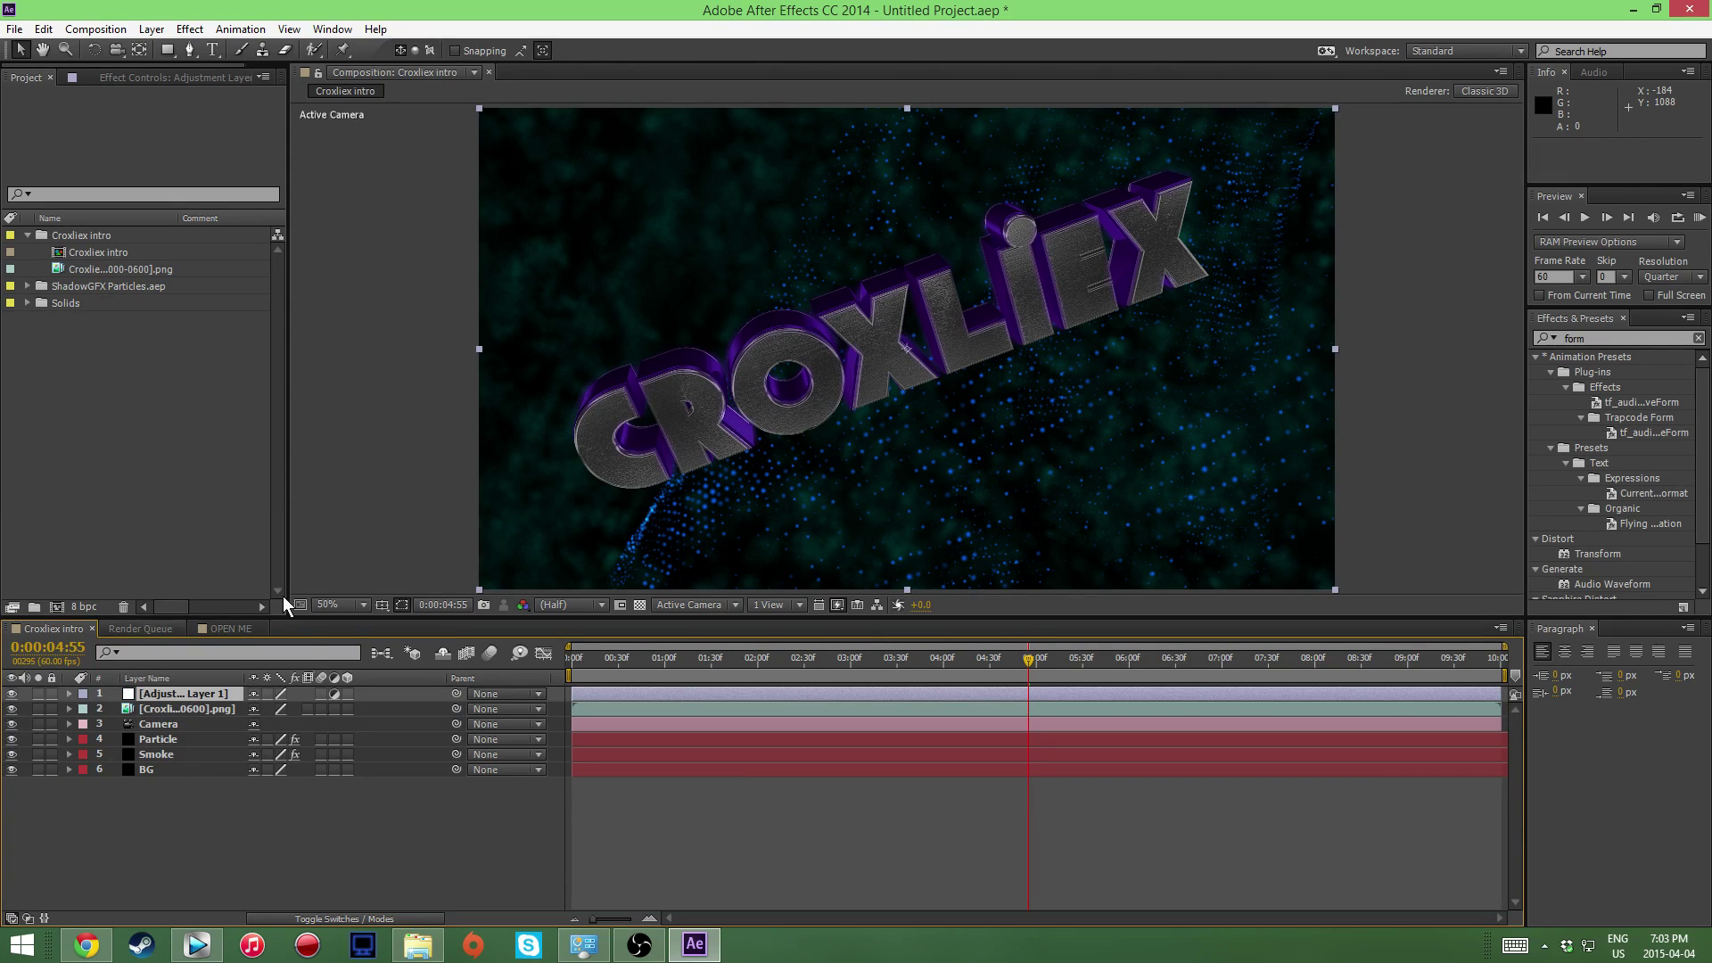
Step: Apply the Magic Bullet Looks effect from Red Giant Color Suite to the adjustment layer
{"action": "right_click", "coordinate": [205, 704]}
{"action": "mouse_move", "coordinate": [259, 478]}
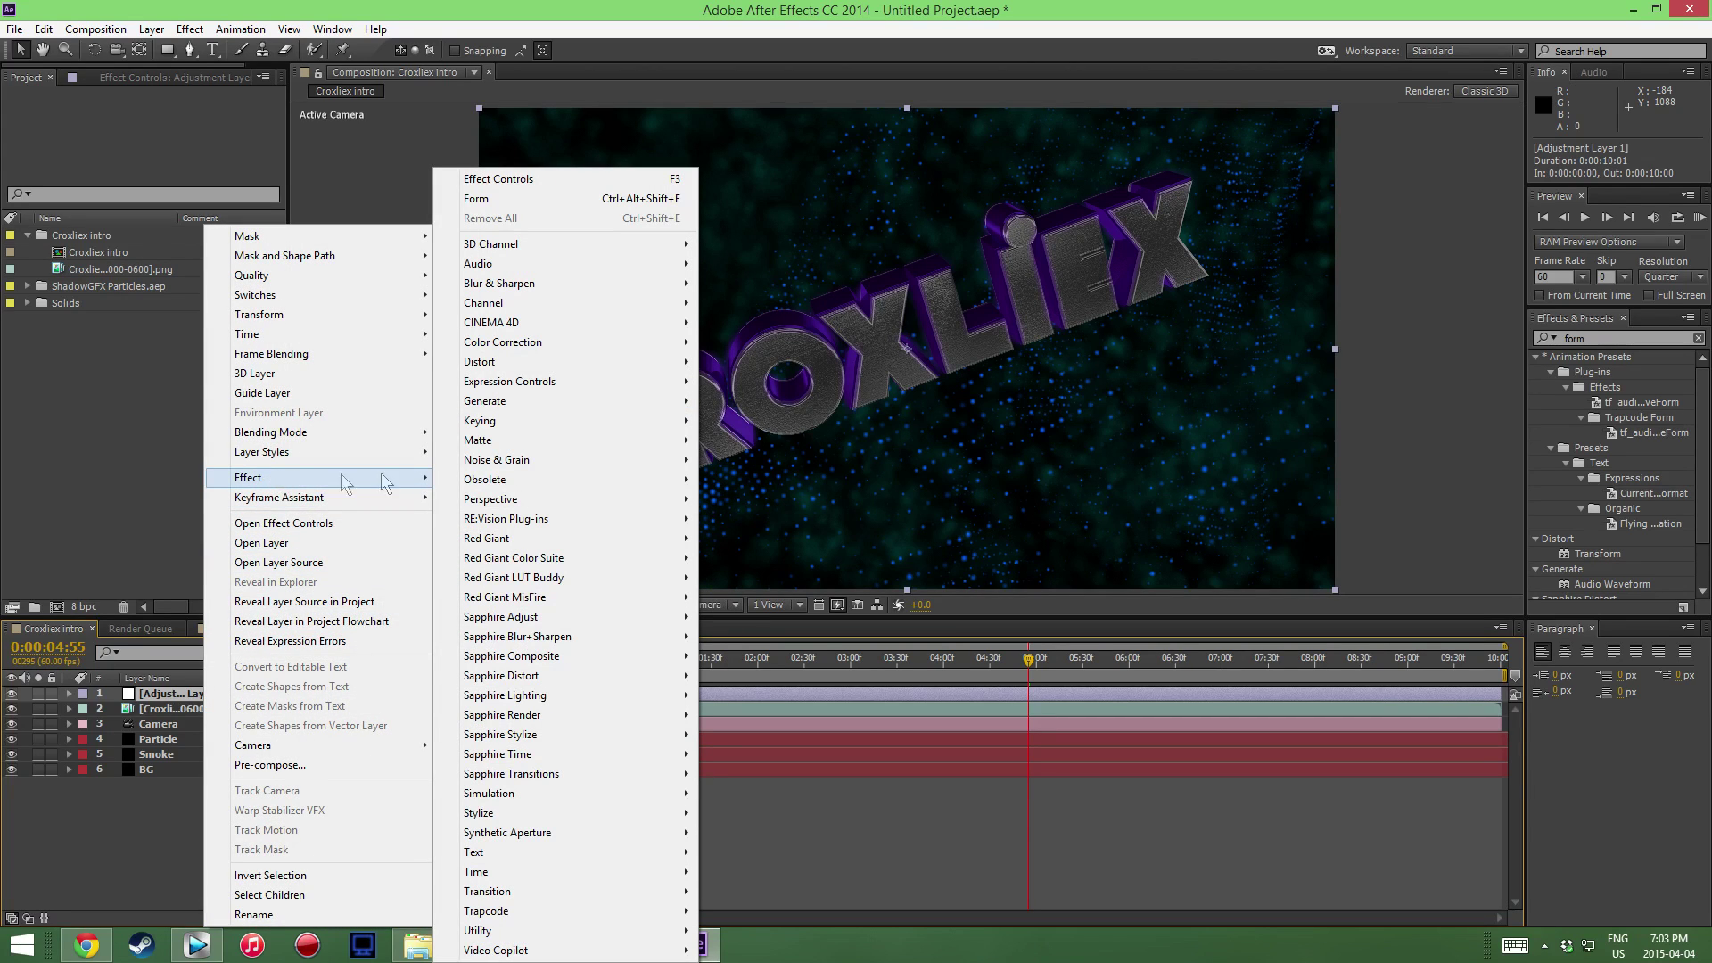
{"action": "mouse_move", "coordinate": [576, 758]}
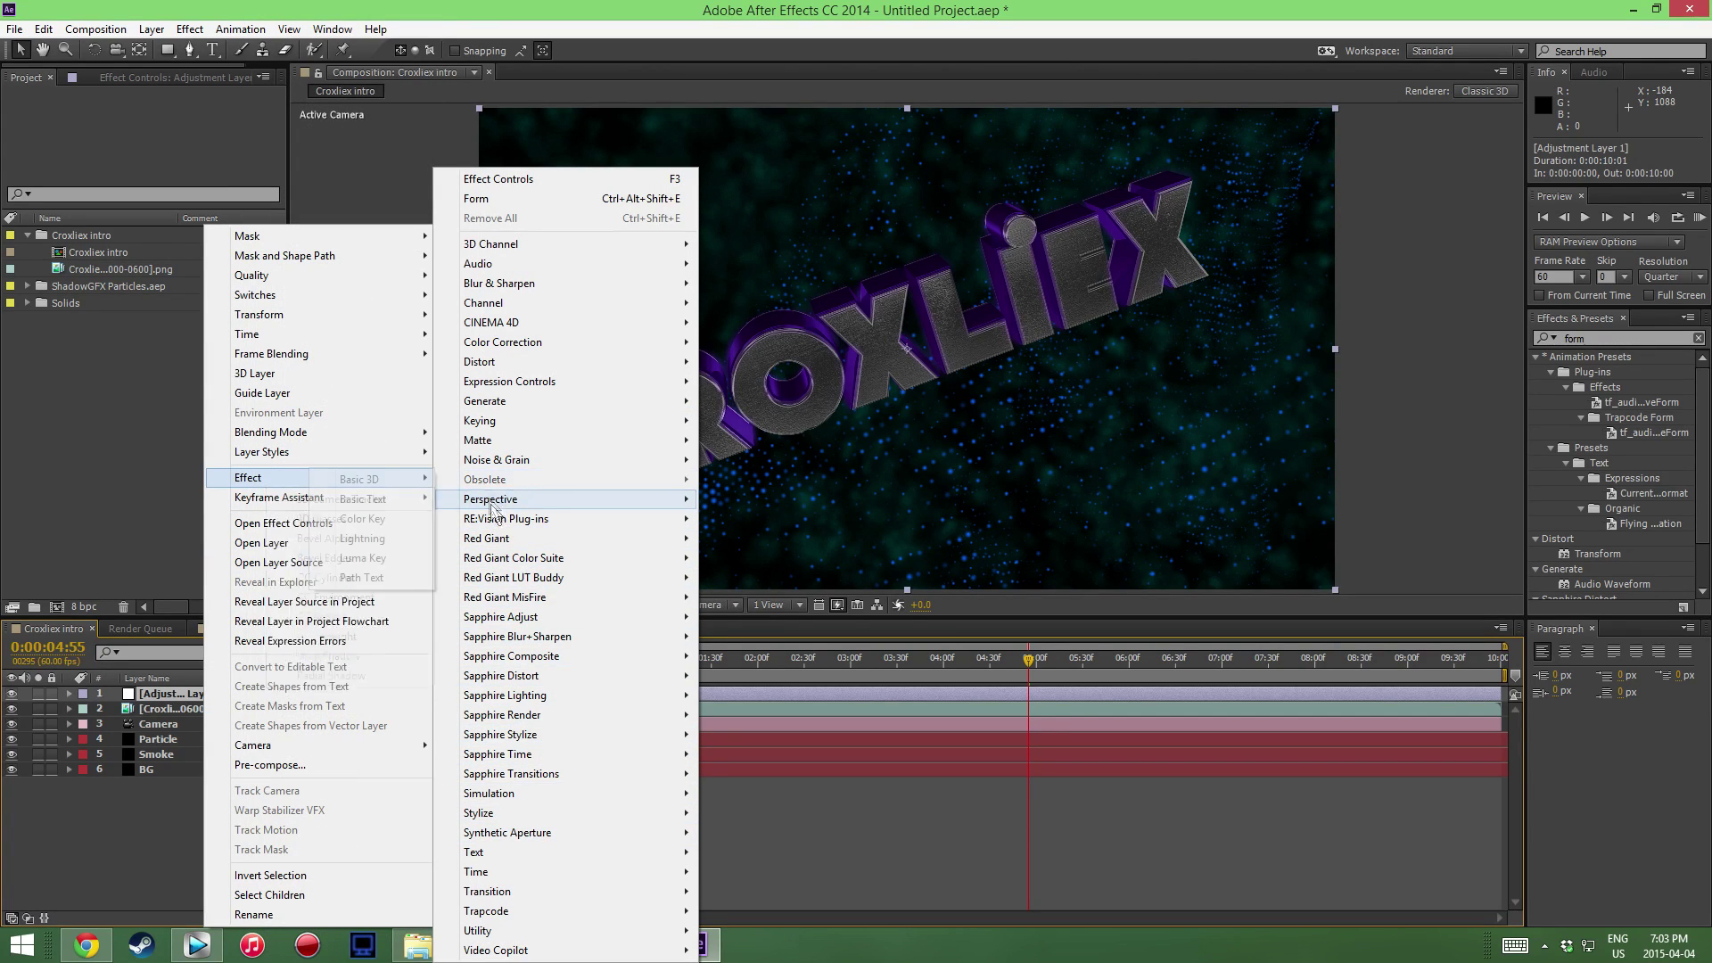
{"action": "mouse_move", "coordinate": [511, 523]}
{"action": "mouse_move", "coordinate": [518, 560]}
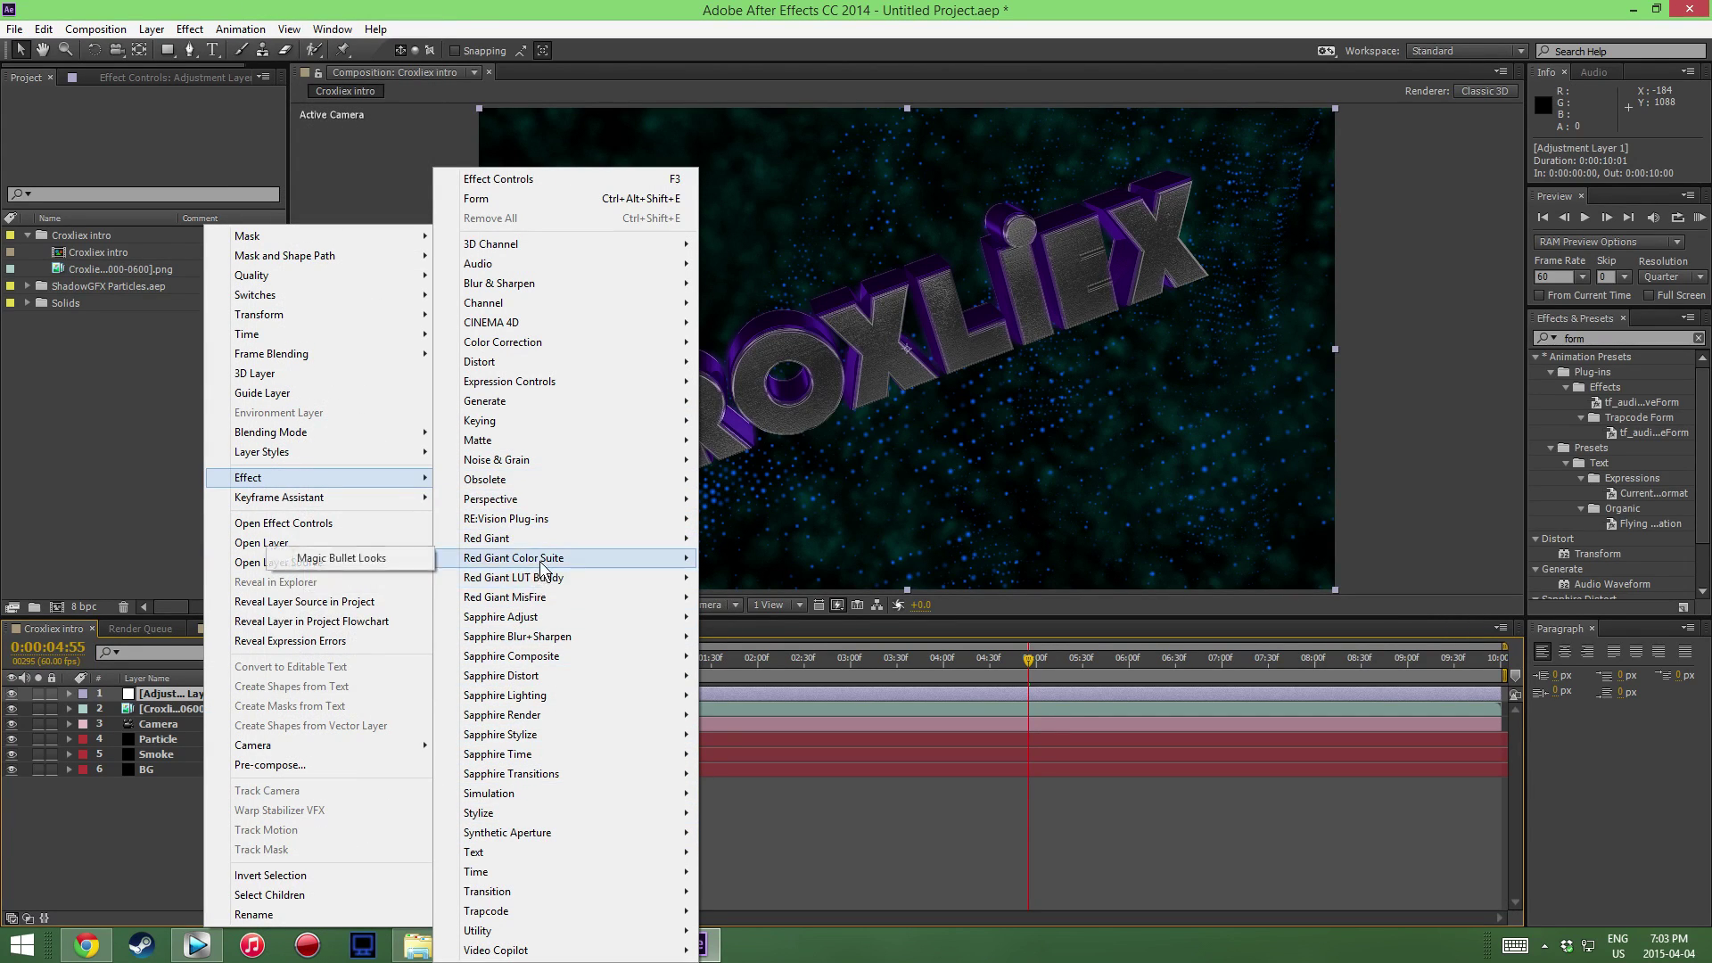
{"action": "left_click", "coordinate": [342, 558]}
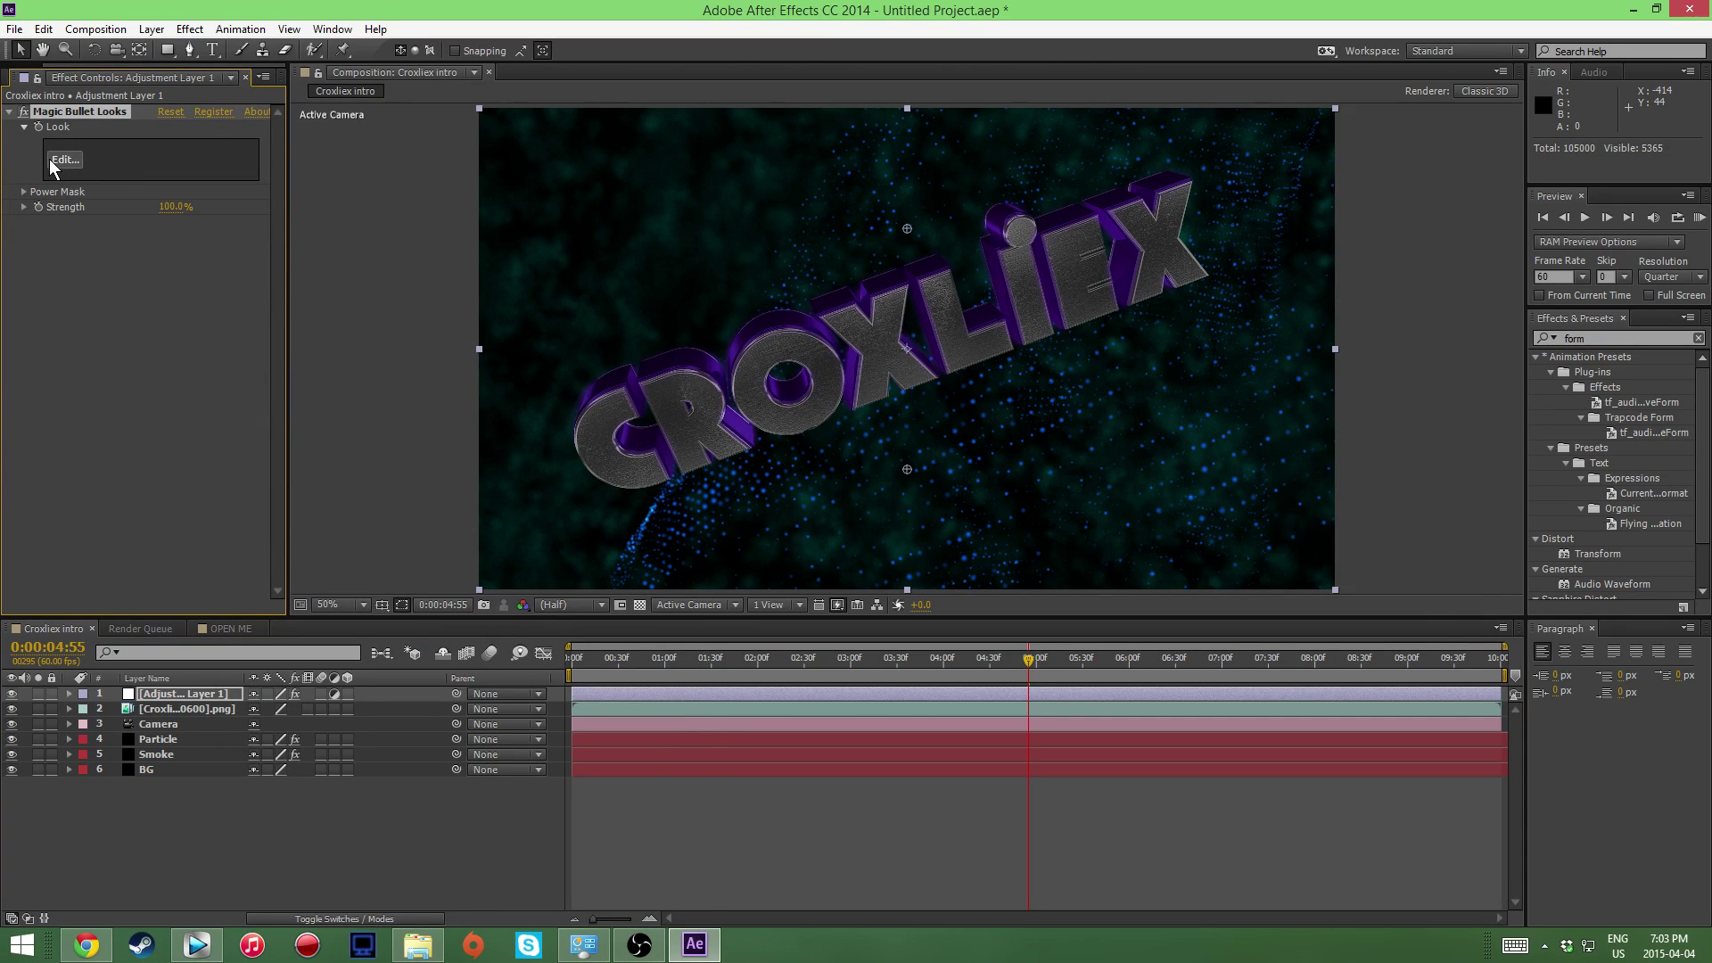
Step: Open the Magic Bullet Looks editor and add an Exposure tool to the Subject stage with Stops set to +0.30
{"action": "left_click", "coordinate": [52, 164]}
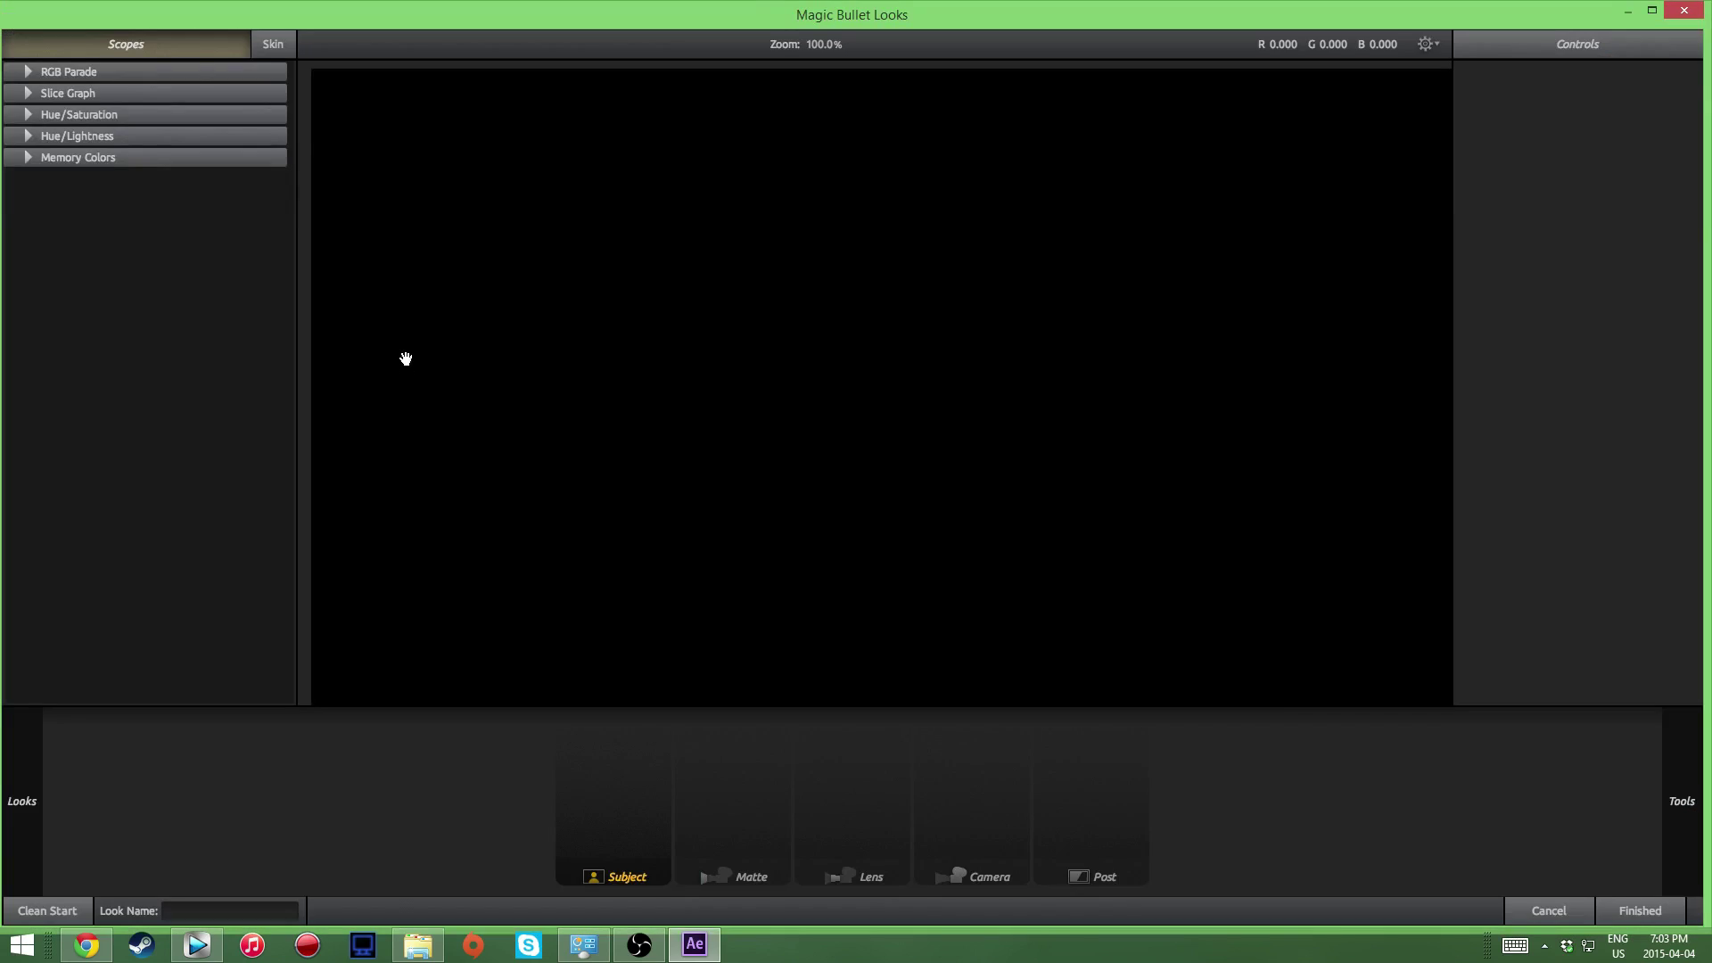
{"action": "mouse_move", "coordinate": [1668, 784]}
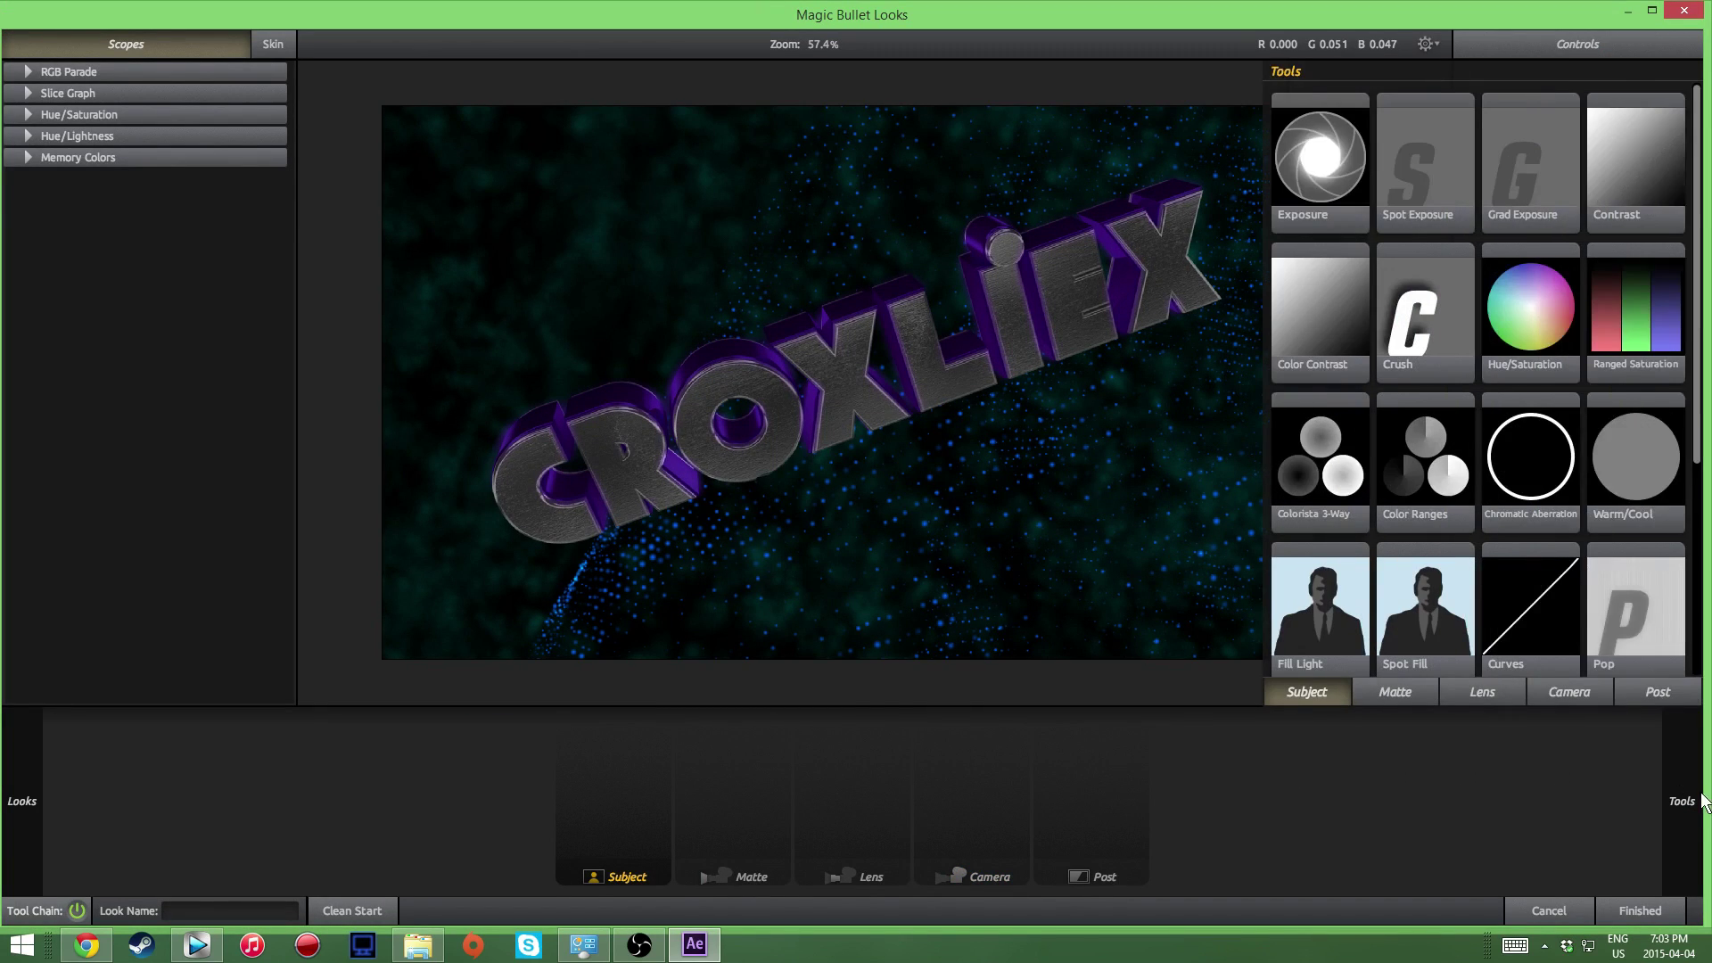
{"action": "left_click_drag", "start_coordinate": [1324, 158], "coordinate": [681, 806]}
{"action": "left_click", "coordinate": [1646, 114]}
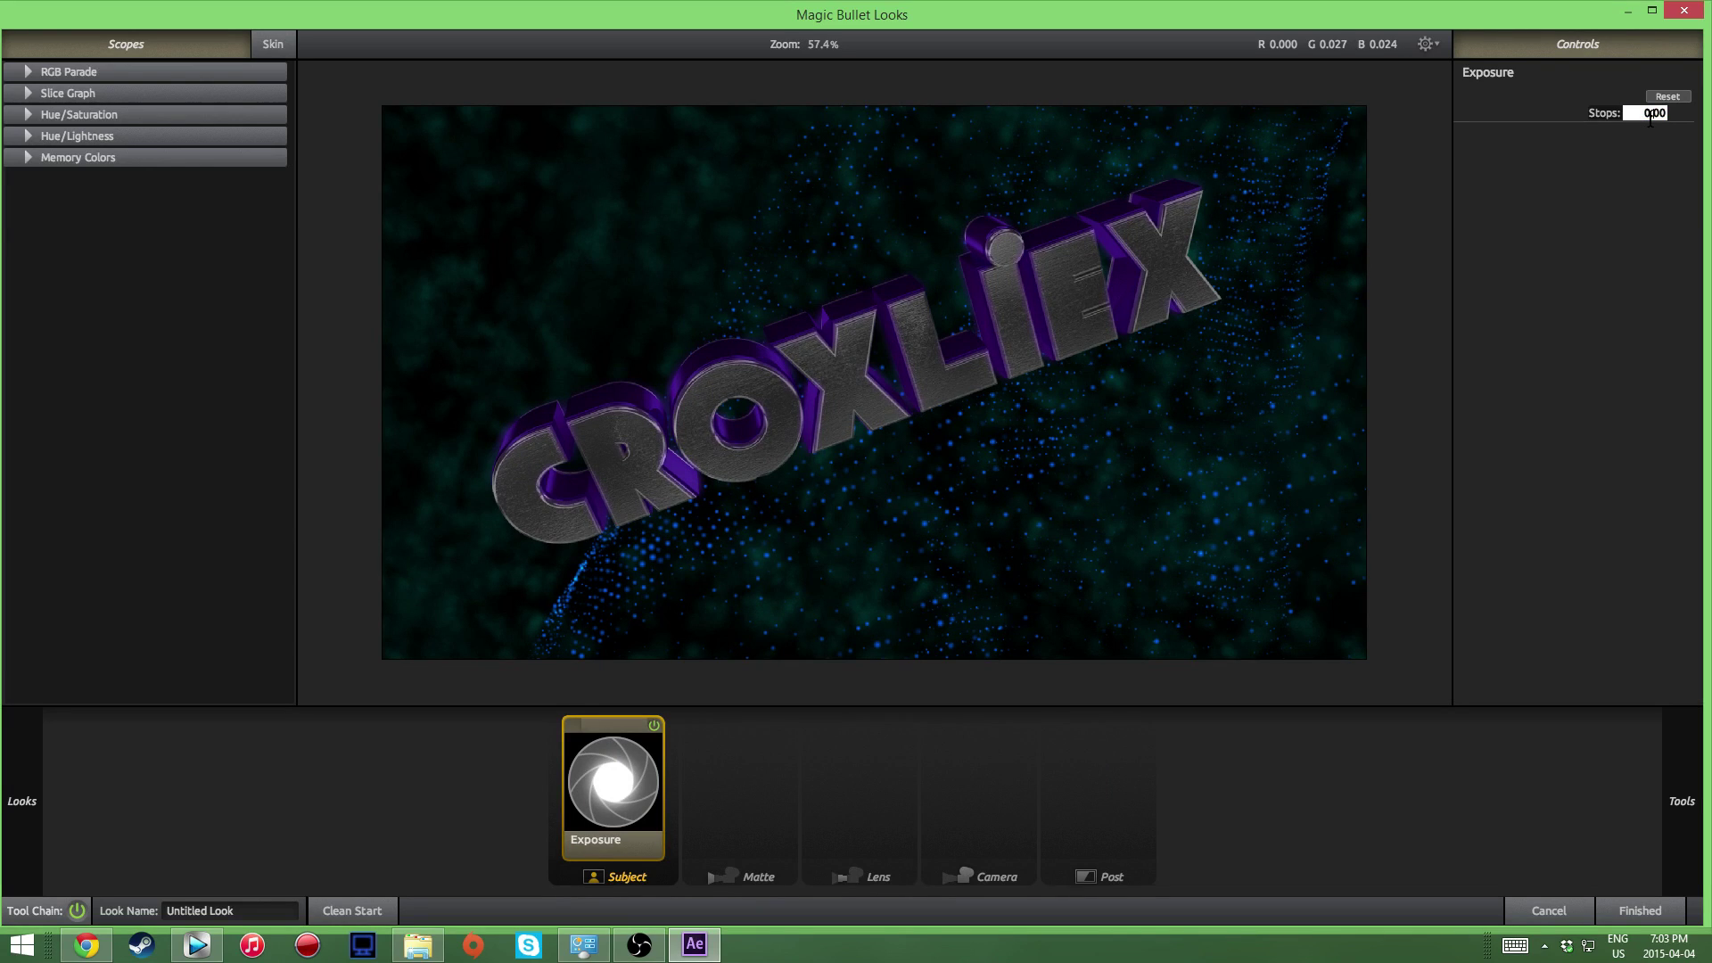
{"action": "key", "text": "Return"}
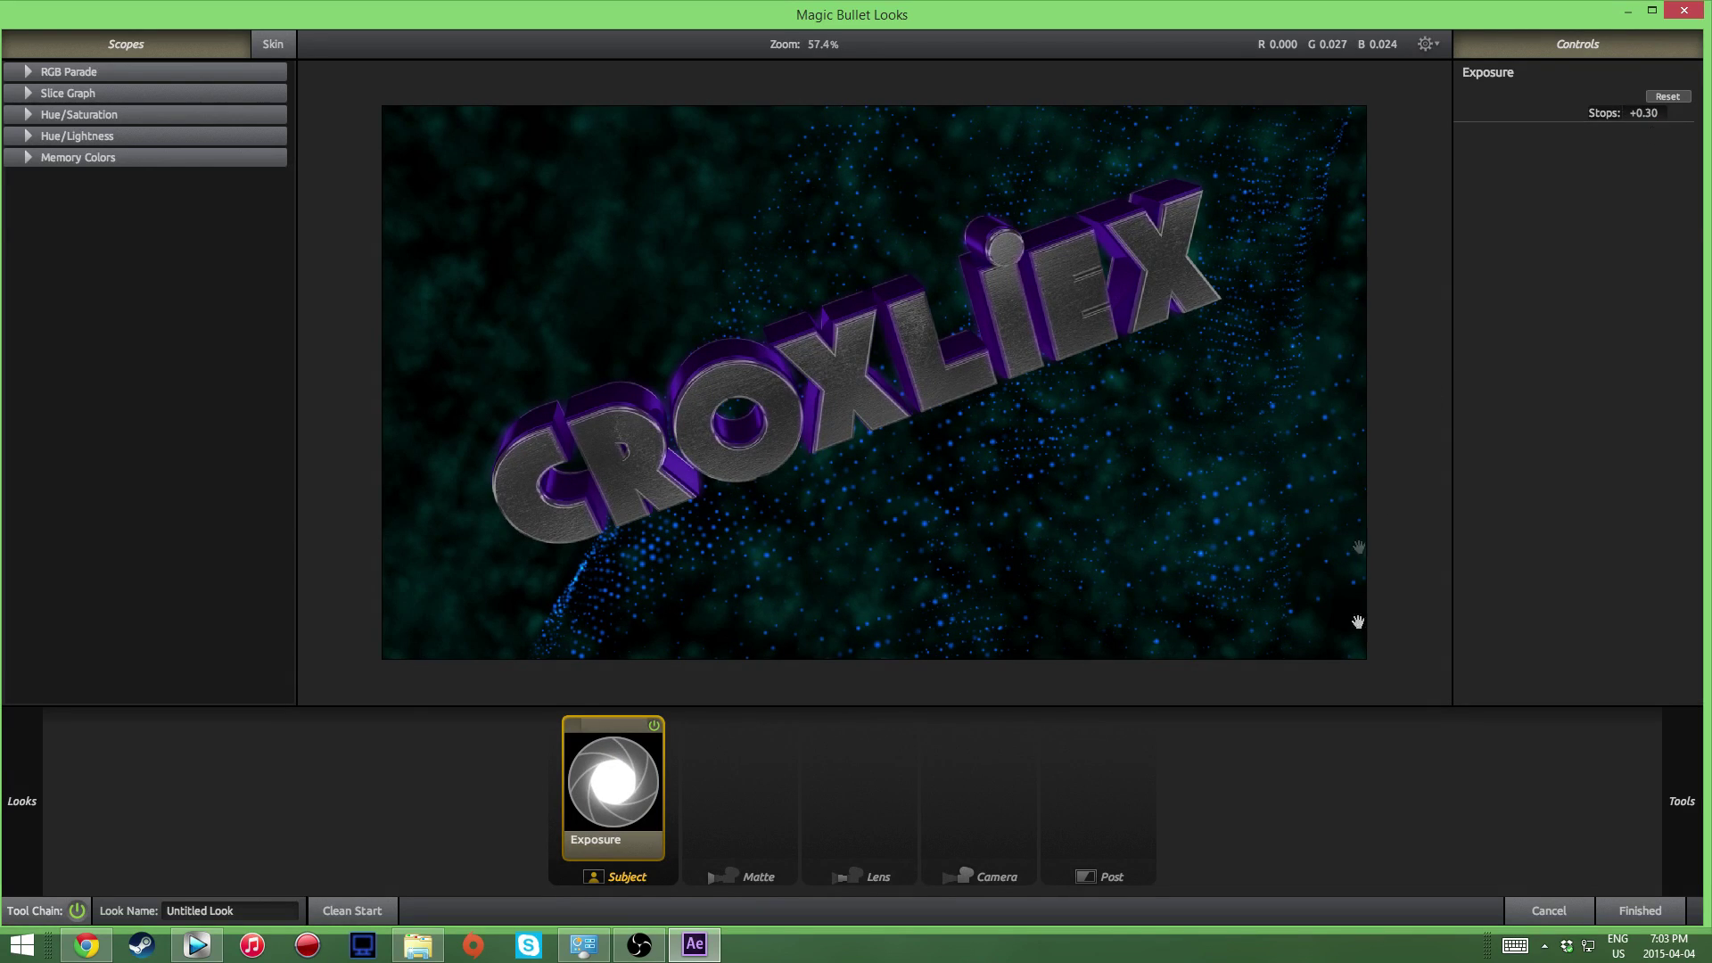
Step: Add a Curves tool to the Subject stage and shape an S-curve that raises the highlights and lowers the shadows
{"action": "mouse_move", "coordinate": [1682, 802]}
{"action": "scroll", "coordinate": [1555, 429], "scroll_direction": "down", "scroll_amount": 2}
{"action": "left_click_drag", "start_coordinate": [1555, 430], "coordinate": [660, 803]}
{"action": "left_click_drag", "start_coordinate": [1606, 166], "coordinate": [1606, 113]}
{"action": "left_click_drag", "start_coordinate": [1550, 222], "coordinate": [1522, 260]}
Step: Add a Pop tool after Curves in the Subject stage and set its Pop amount to +100%
{"action": "mouse_move", "coordinate": [1676, 847]}
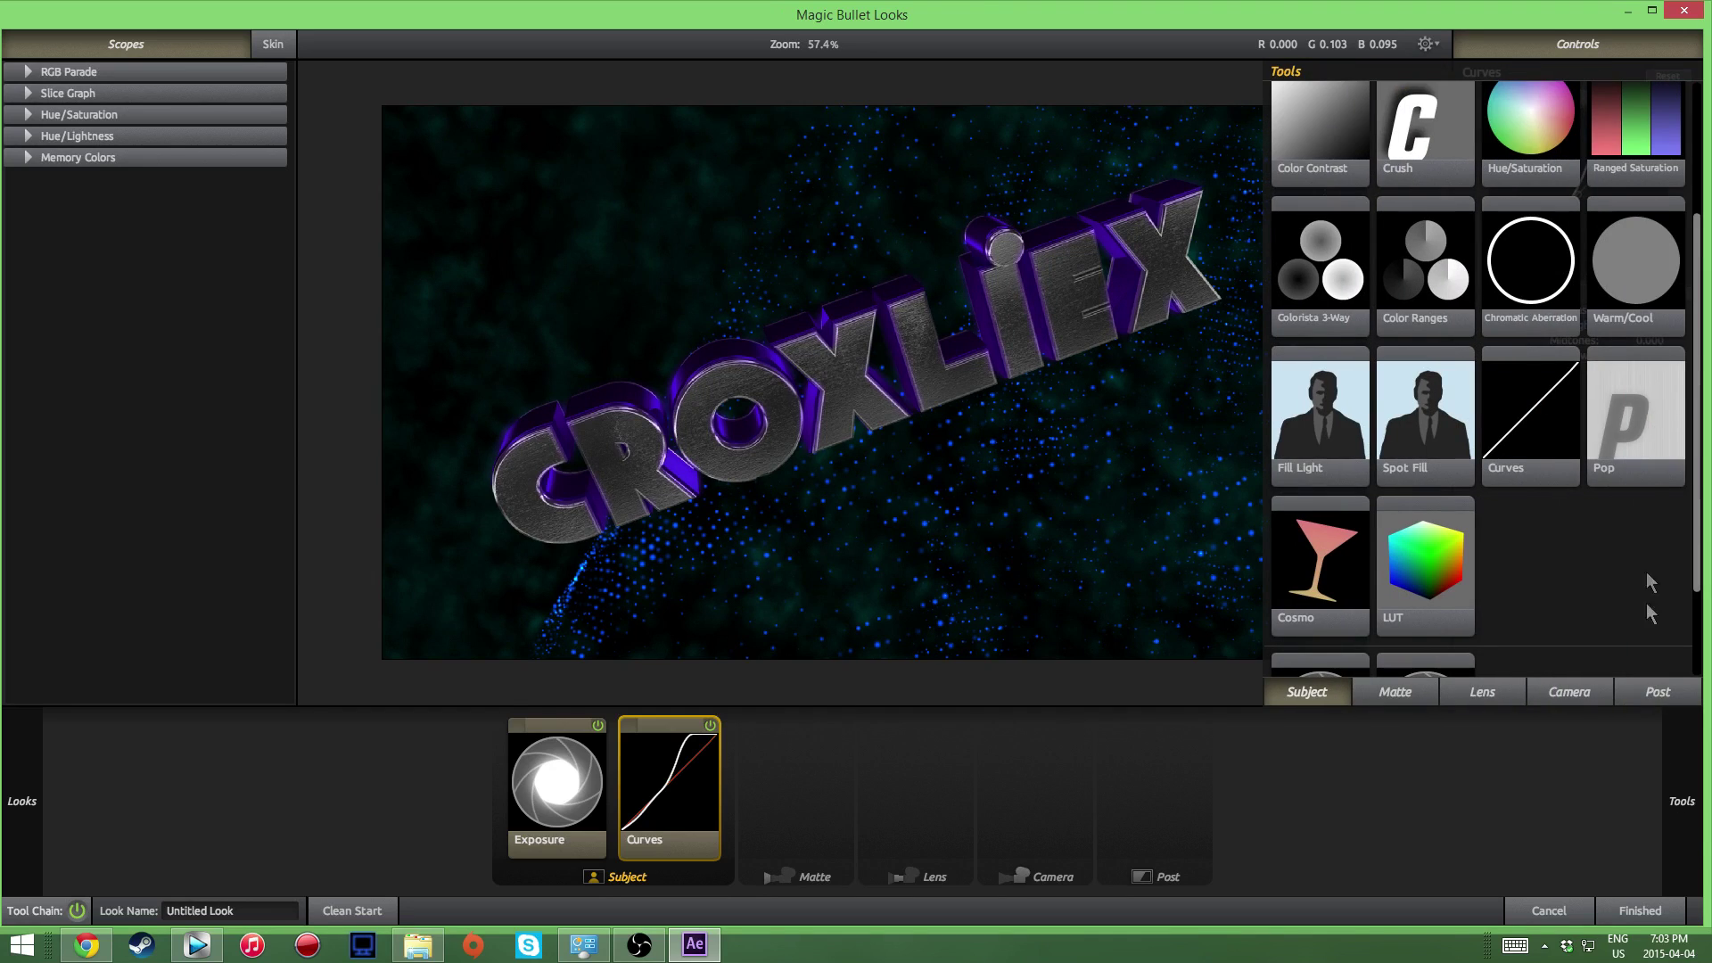
{"action": "left_click_drag", "start_coordinate": [1645, 414], "coordinate": [740, 785]}
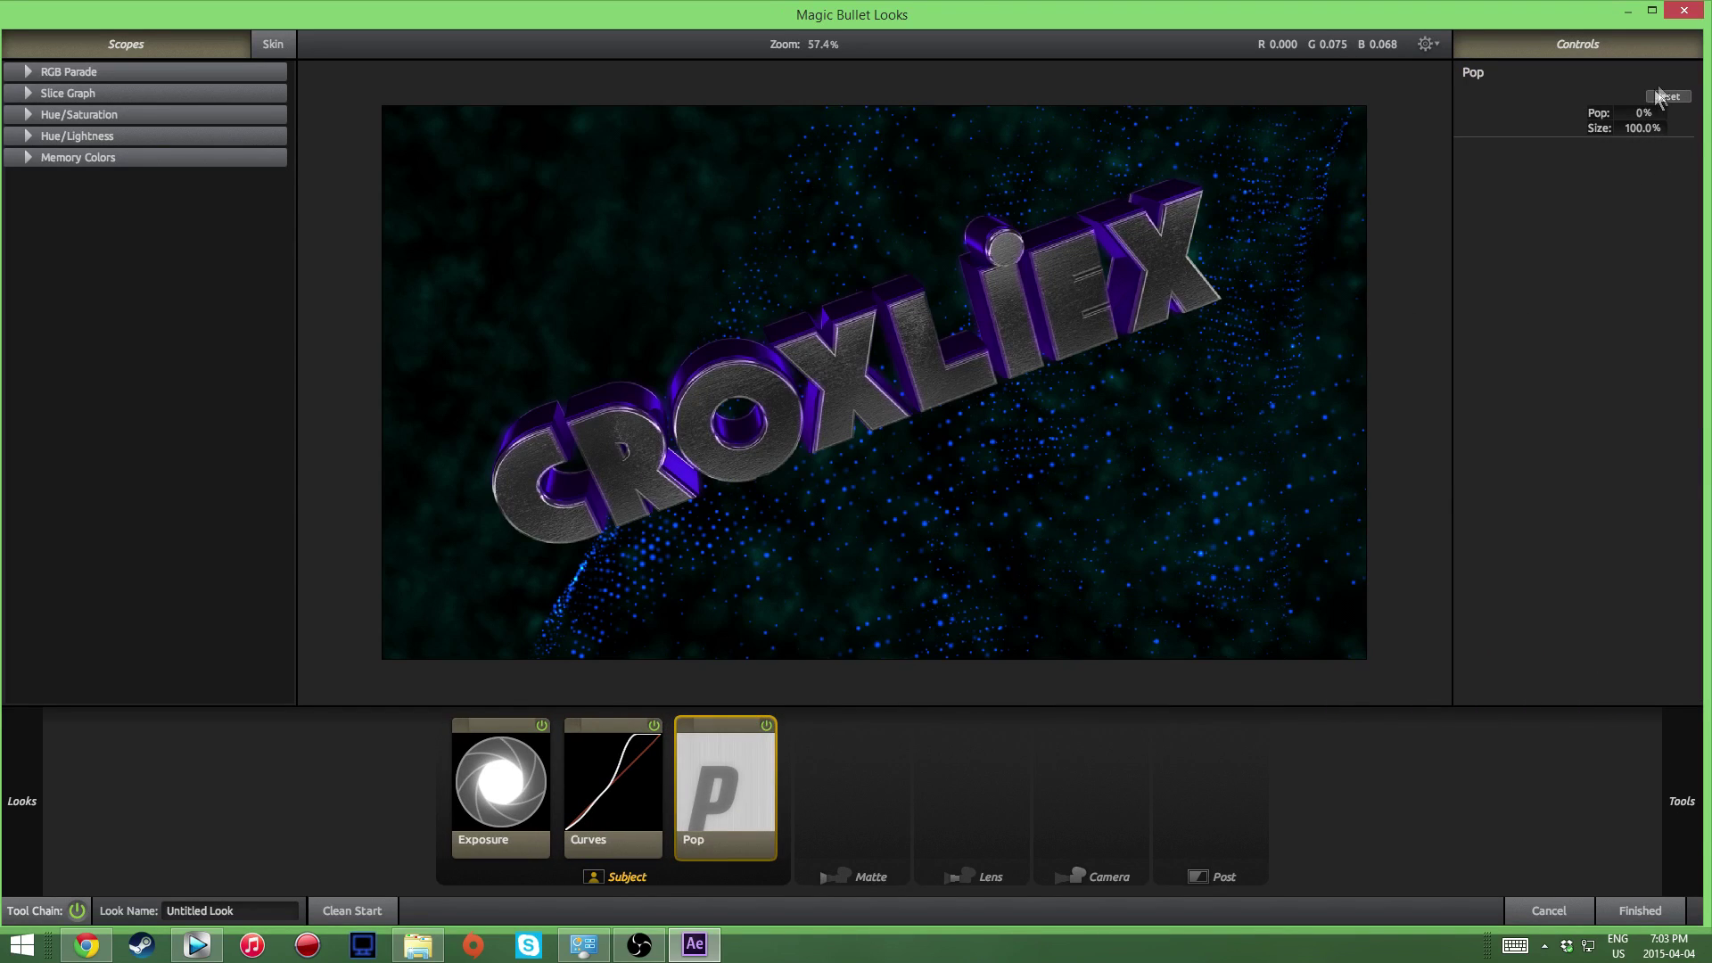
{"action": "left_click_drag", "start_coordinate": [1642, 113], "coordinate": [1657, 113]}
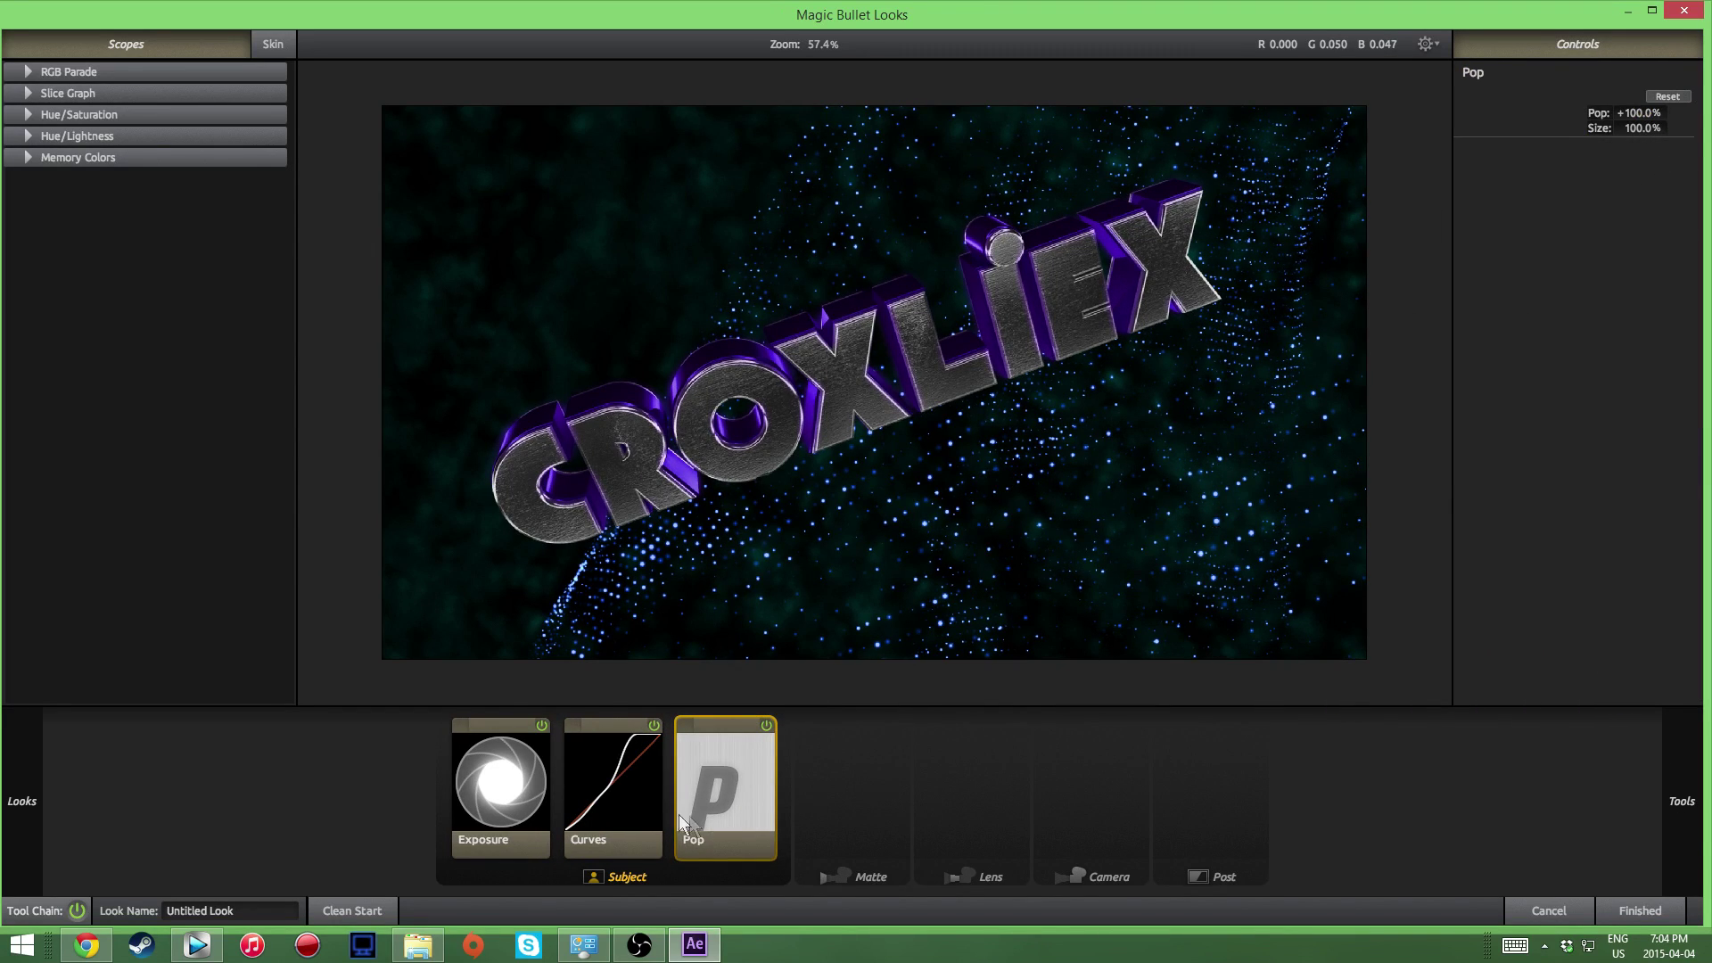
Step: Raise the lower midtones slightly on the RGB curve of the Curves tool
{"action": "left_click", "coordinate": [635, 805]}
{"action": "left_click_drag", "start_coordinate": [1552, 221], "coordinate": [1550, 206]}
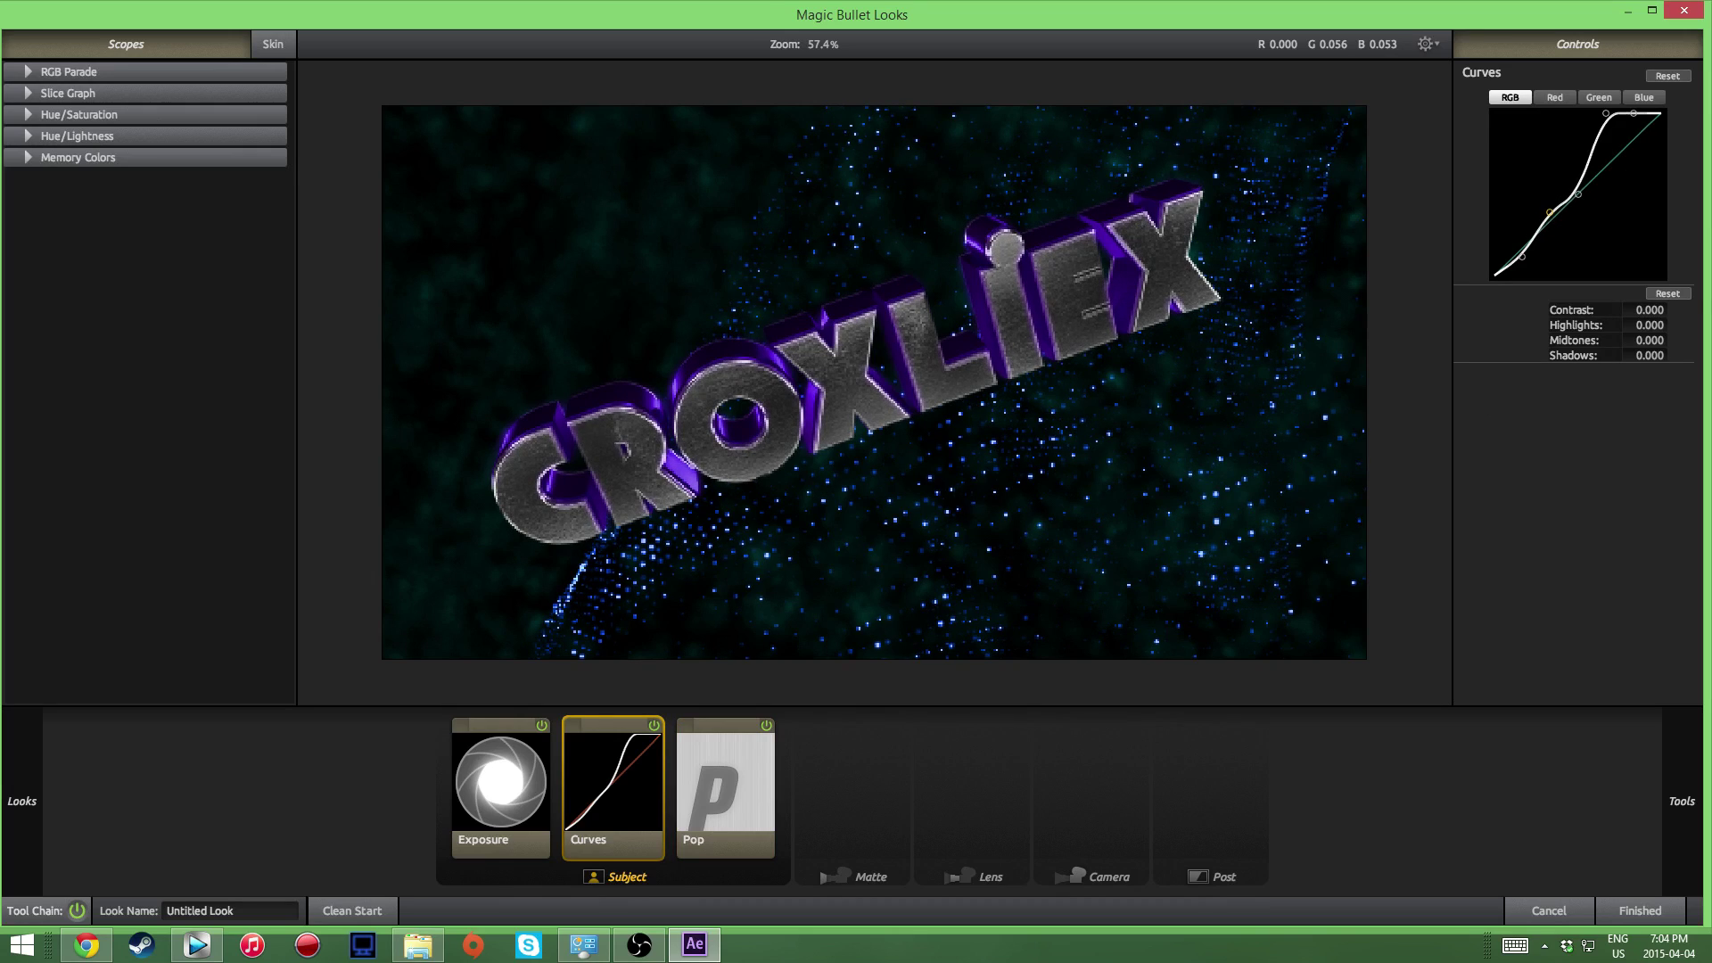
Step: Add a Chromatic Aberration tool after Pop in the Subject stage with Blue/Yellow set to +0.480
{"action": "mouse_move", "coordinate": [1669, 801]}
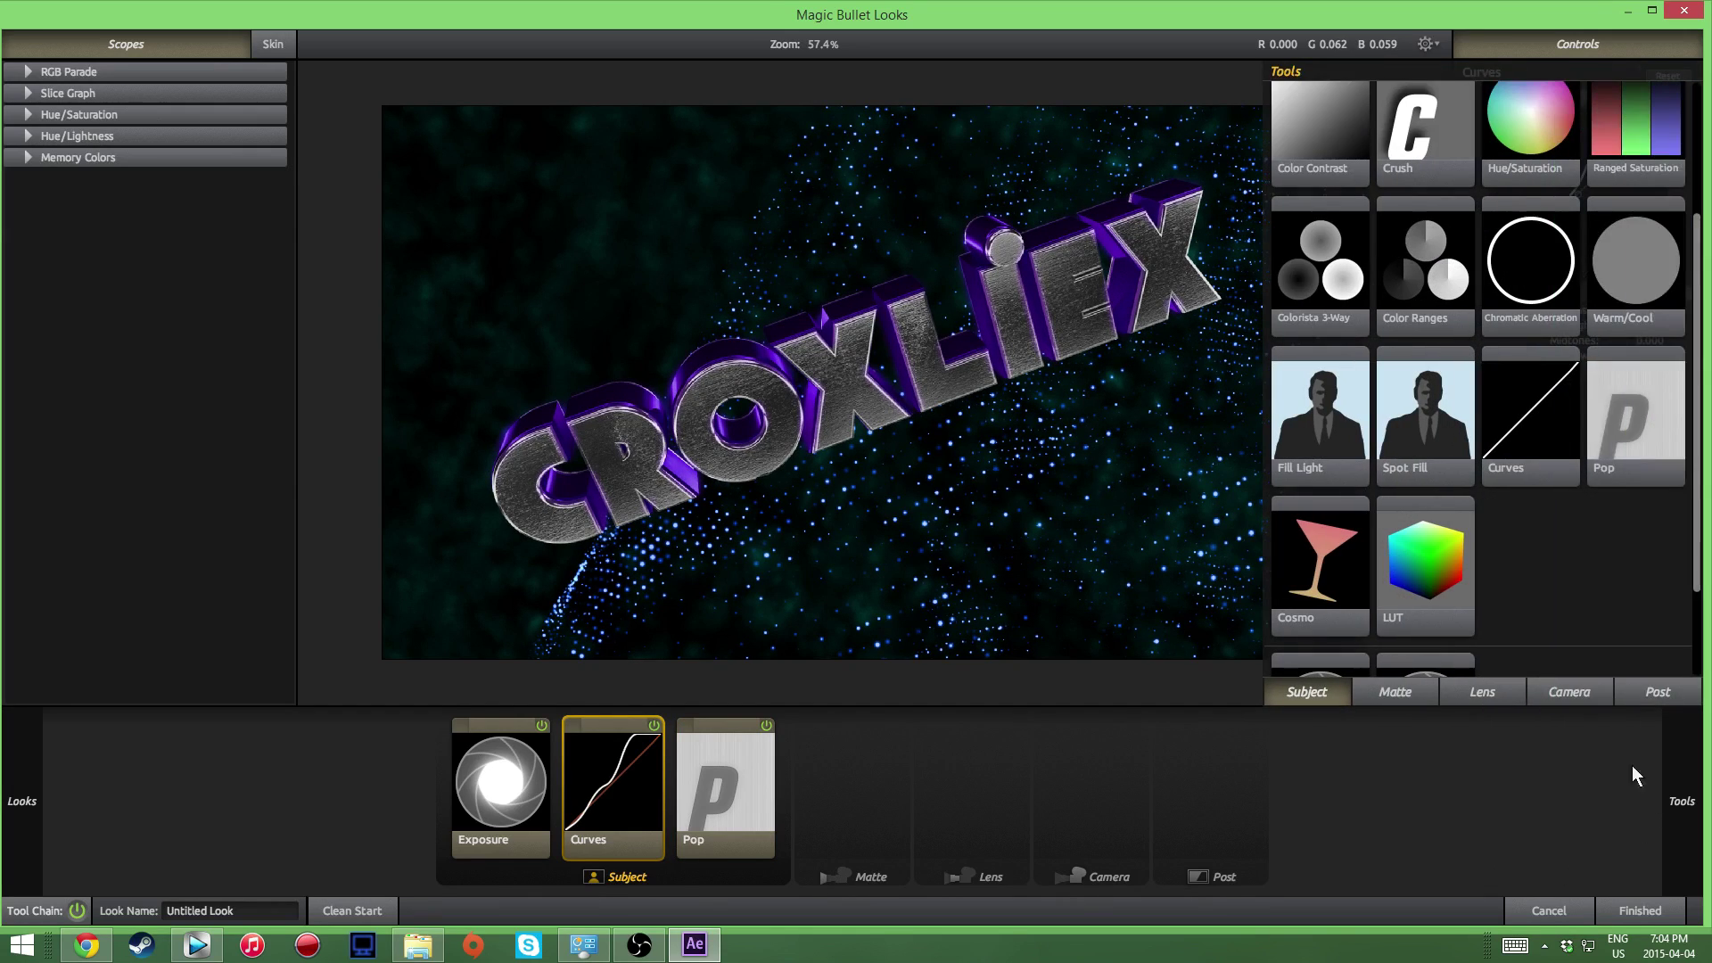
{"action": "scroll", "coordinate": [1609, 400], "scroll_direction": "up", "scroll_amount": 3}
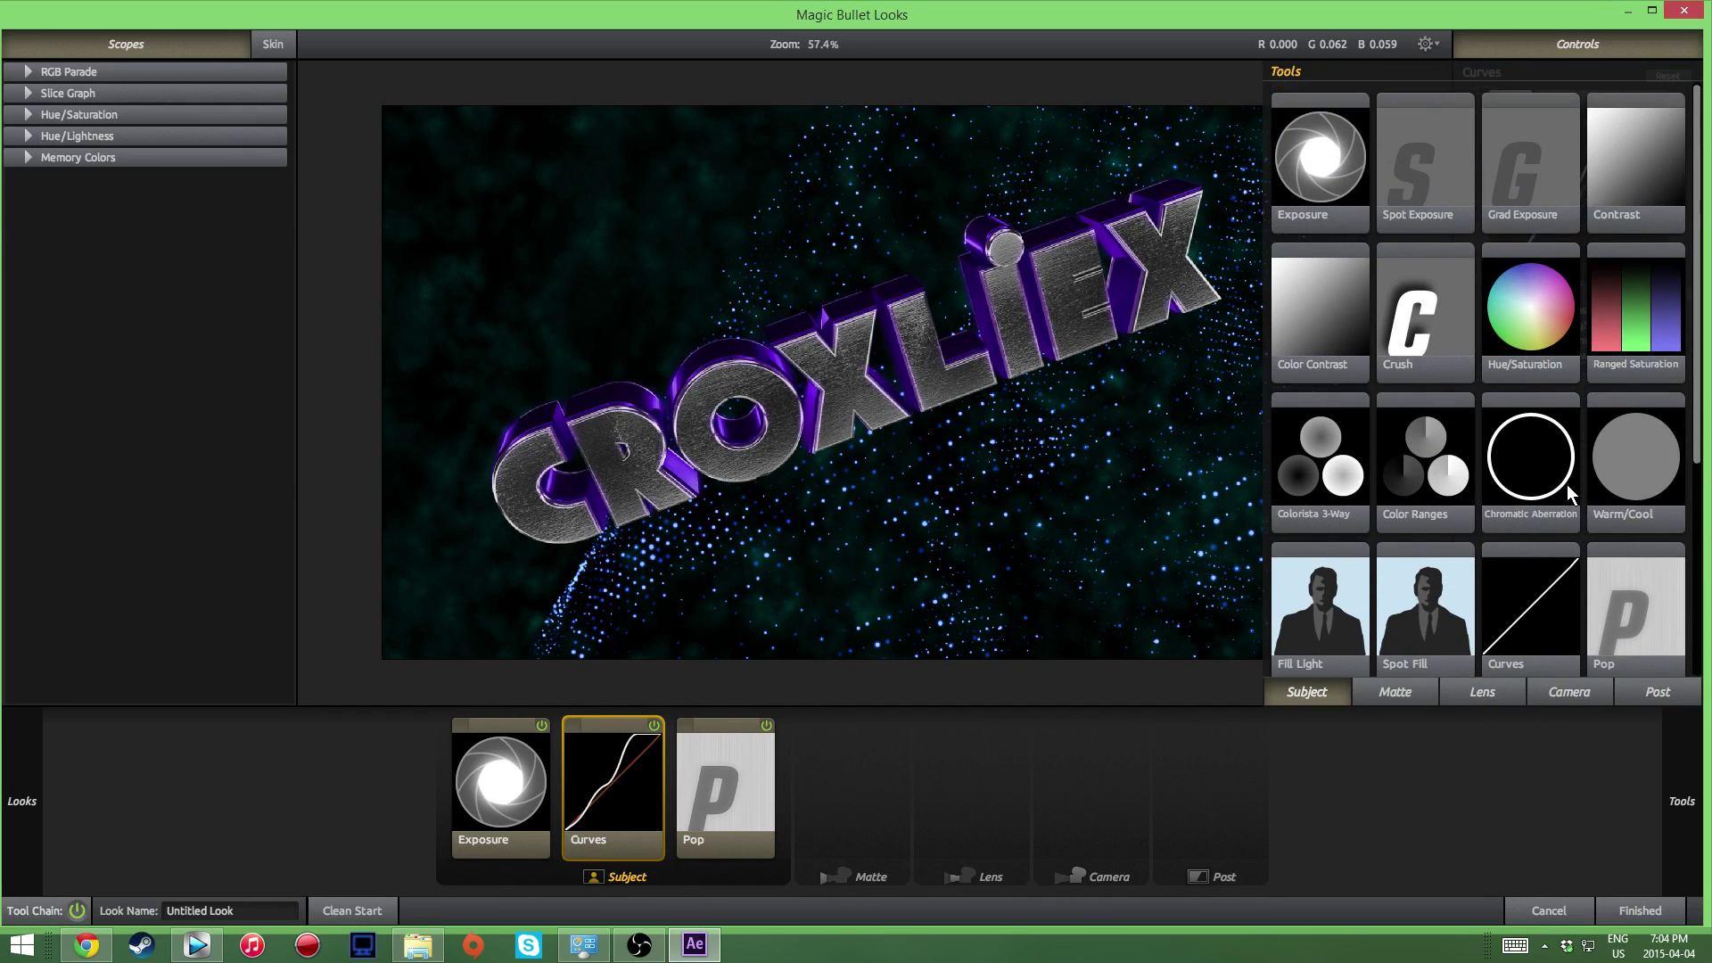
{"action": "left_click_drag", "start_coordinate": [1497, 452], "coordinate": [781, 784]}
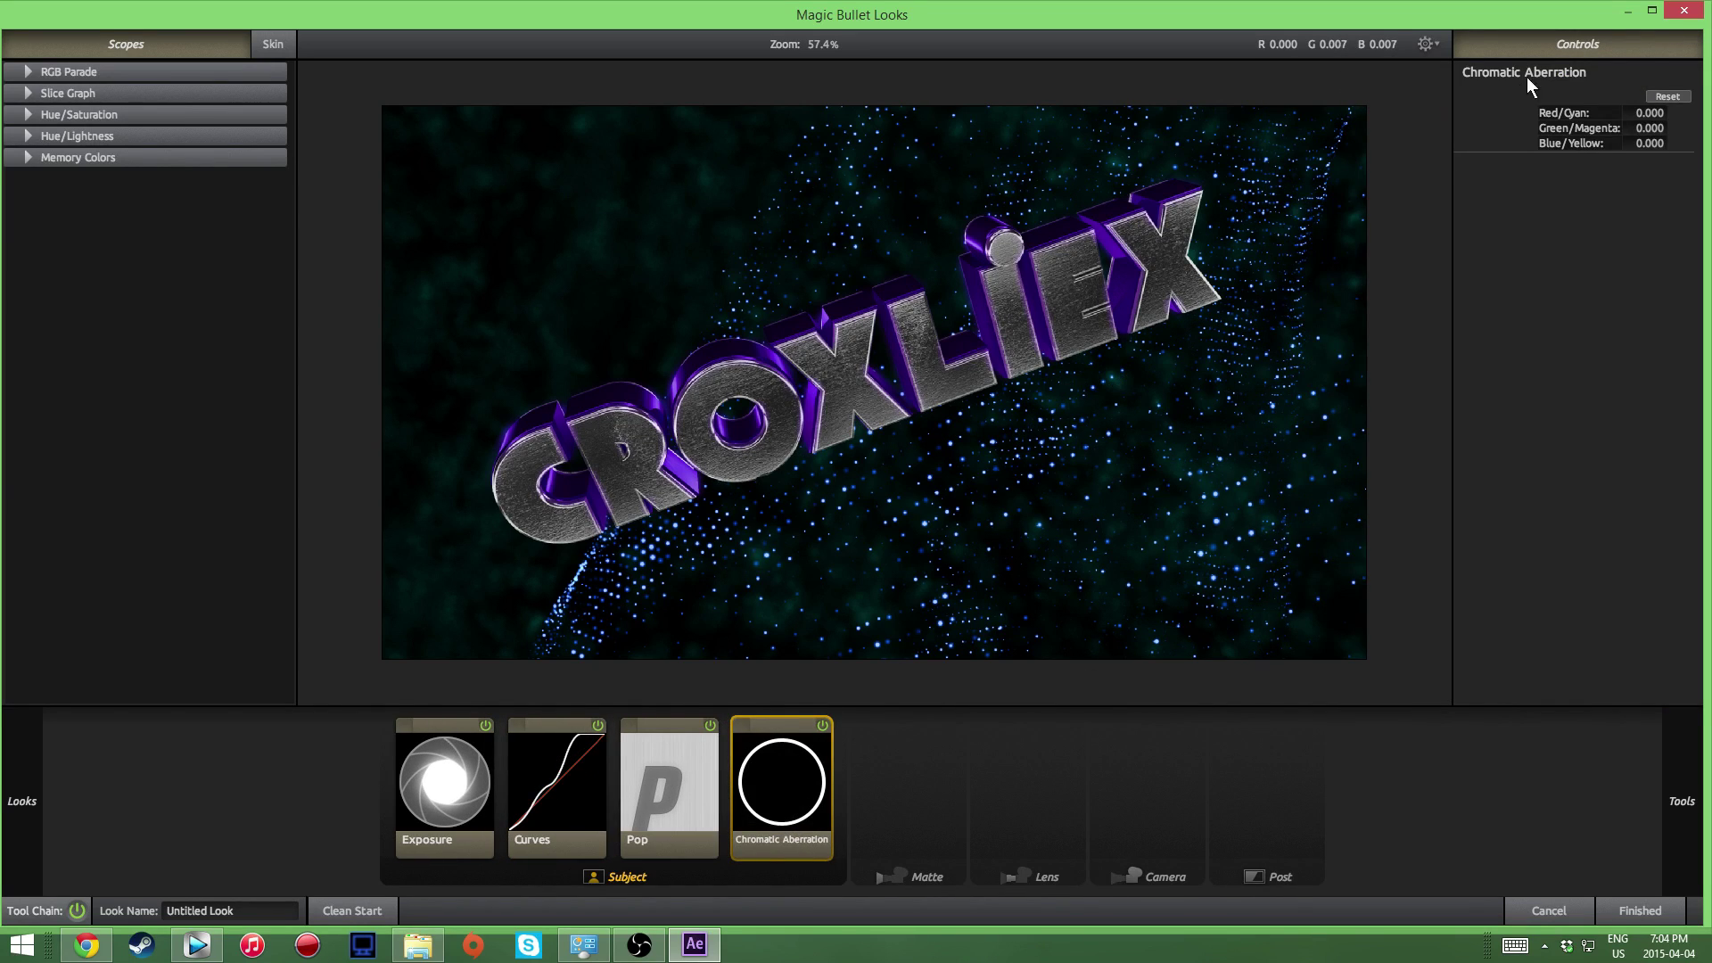
{"action": "left_click_drag", "start_coordinate": [1650, 143], "coordinate": [1666, 143]}
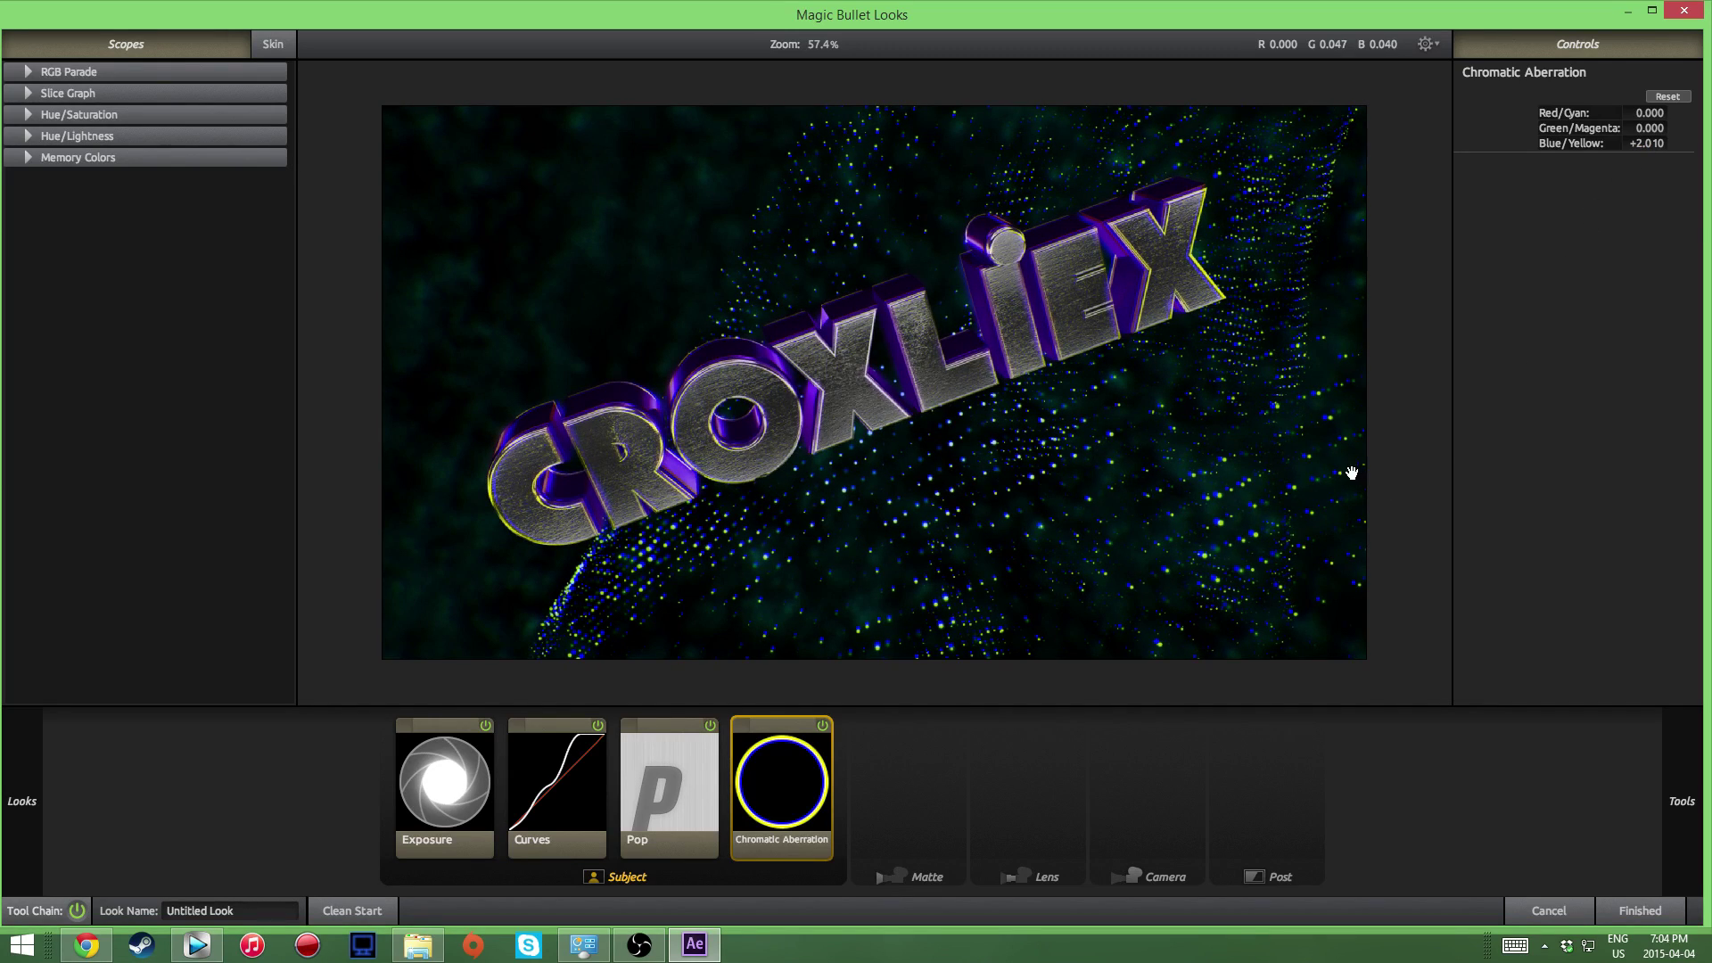
{"action": "left_click_drag", "start_coordinate": [1650, 142], "coordinate": [1640, 142]}
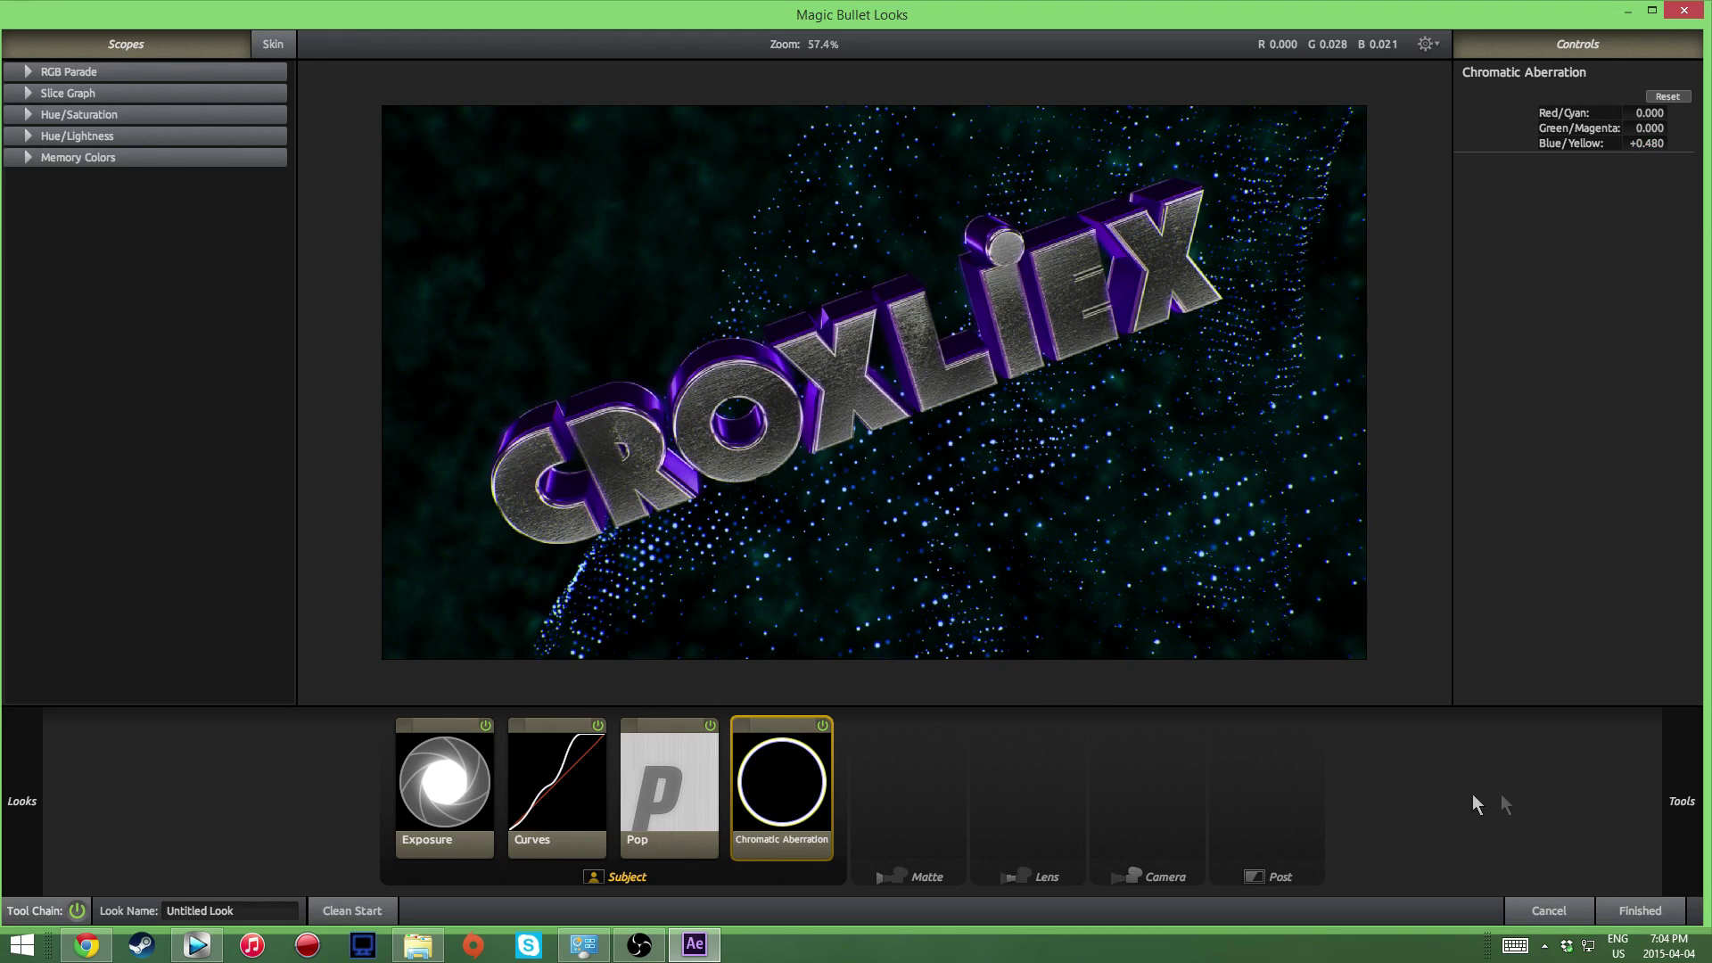
Step: Add a Lightflex tool to the Matte stage with a purple color of R 0.679, G 0.027, B 0.999 and Boost at -5.40
{"action": "mouse_move", "coordinate": [1667, 798]}
{"action": "scroll", "coordinate": [1620, 522], "scroll_direction": "down", "scroll_amount": 4}
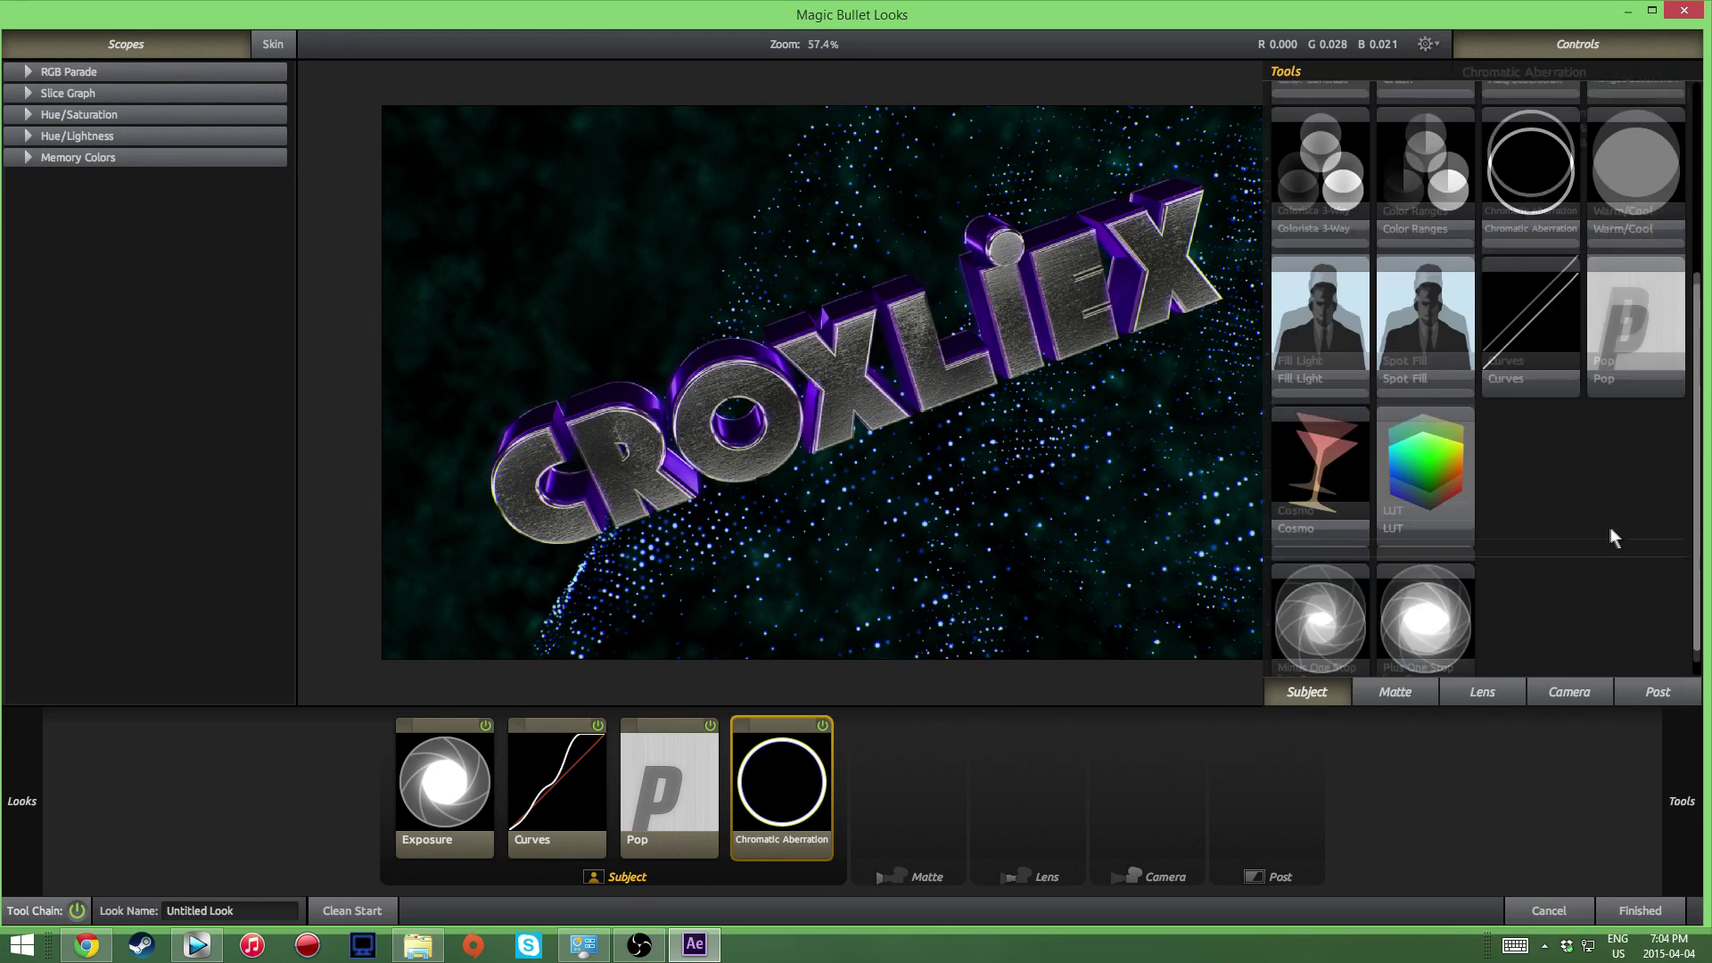
{"action": "left_click", "coordinate": [1391, 695]}
{"action": "scroll", "coordinate": [1496, 456], "scroll_direction": "up", "scroll_amount": 2}
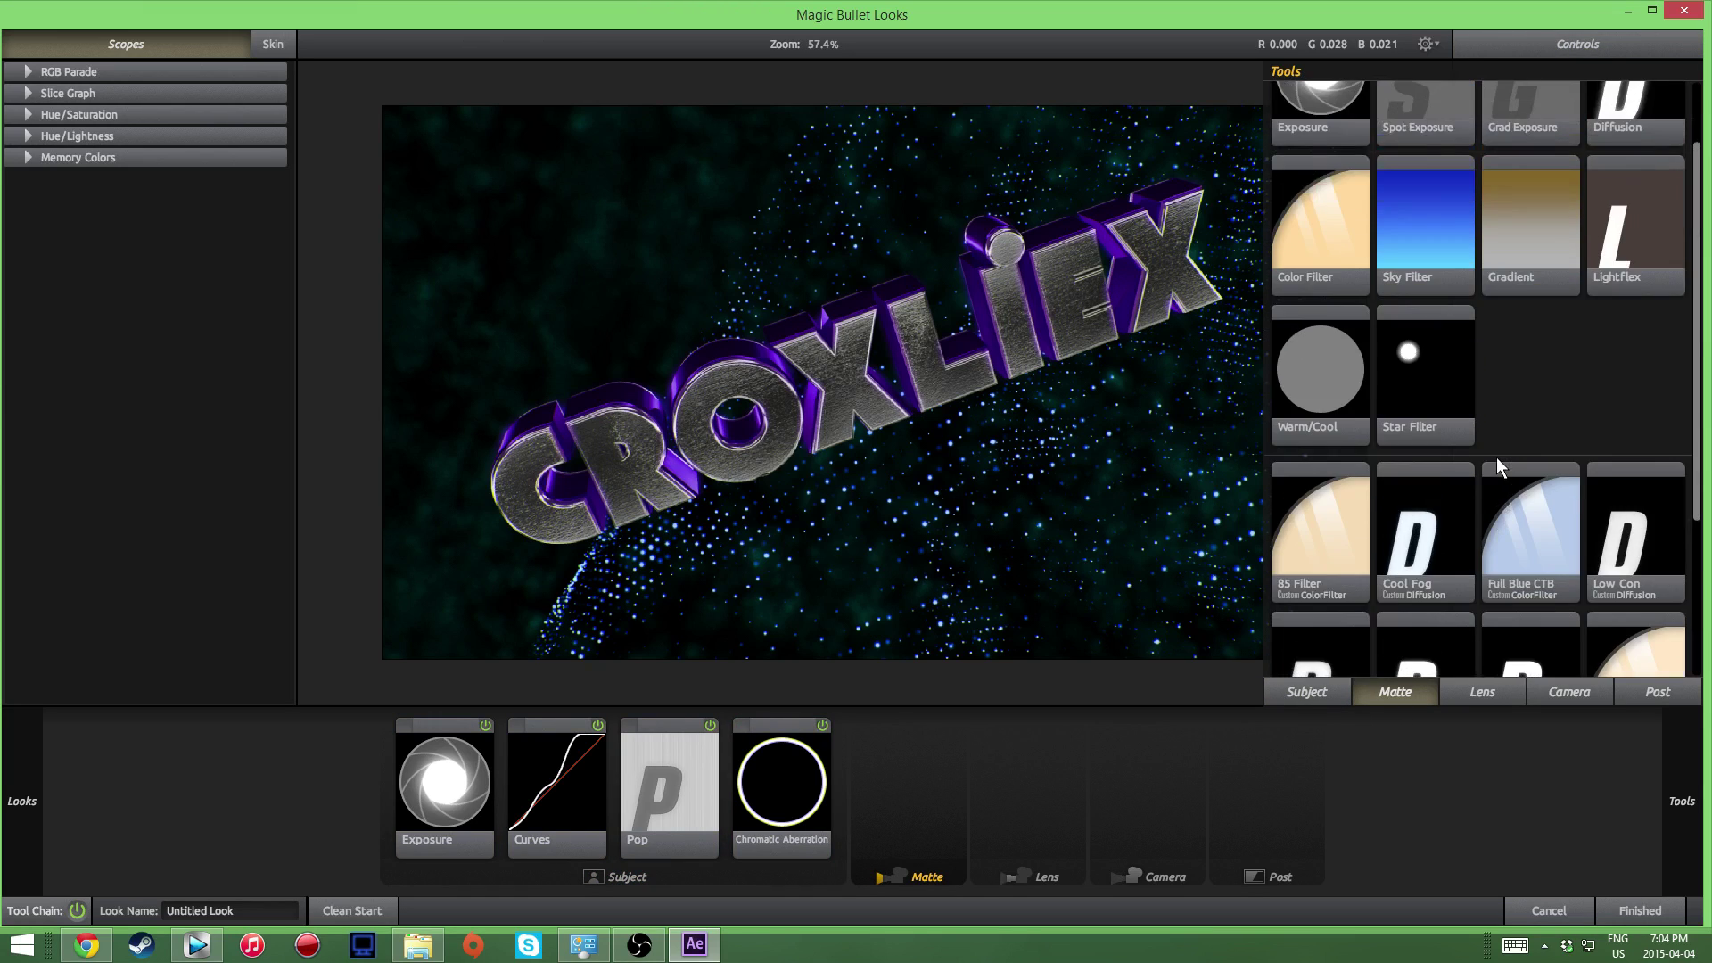
{"action": "scroll", "coordinate": [1496, 457], "scroll_direction": "up", "scroll_amount": 1}
{"action": "left_click_drag", "start_coordinate": [1636, 303], "coordinate": [928, 783]}
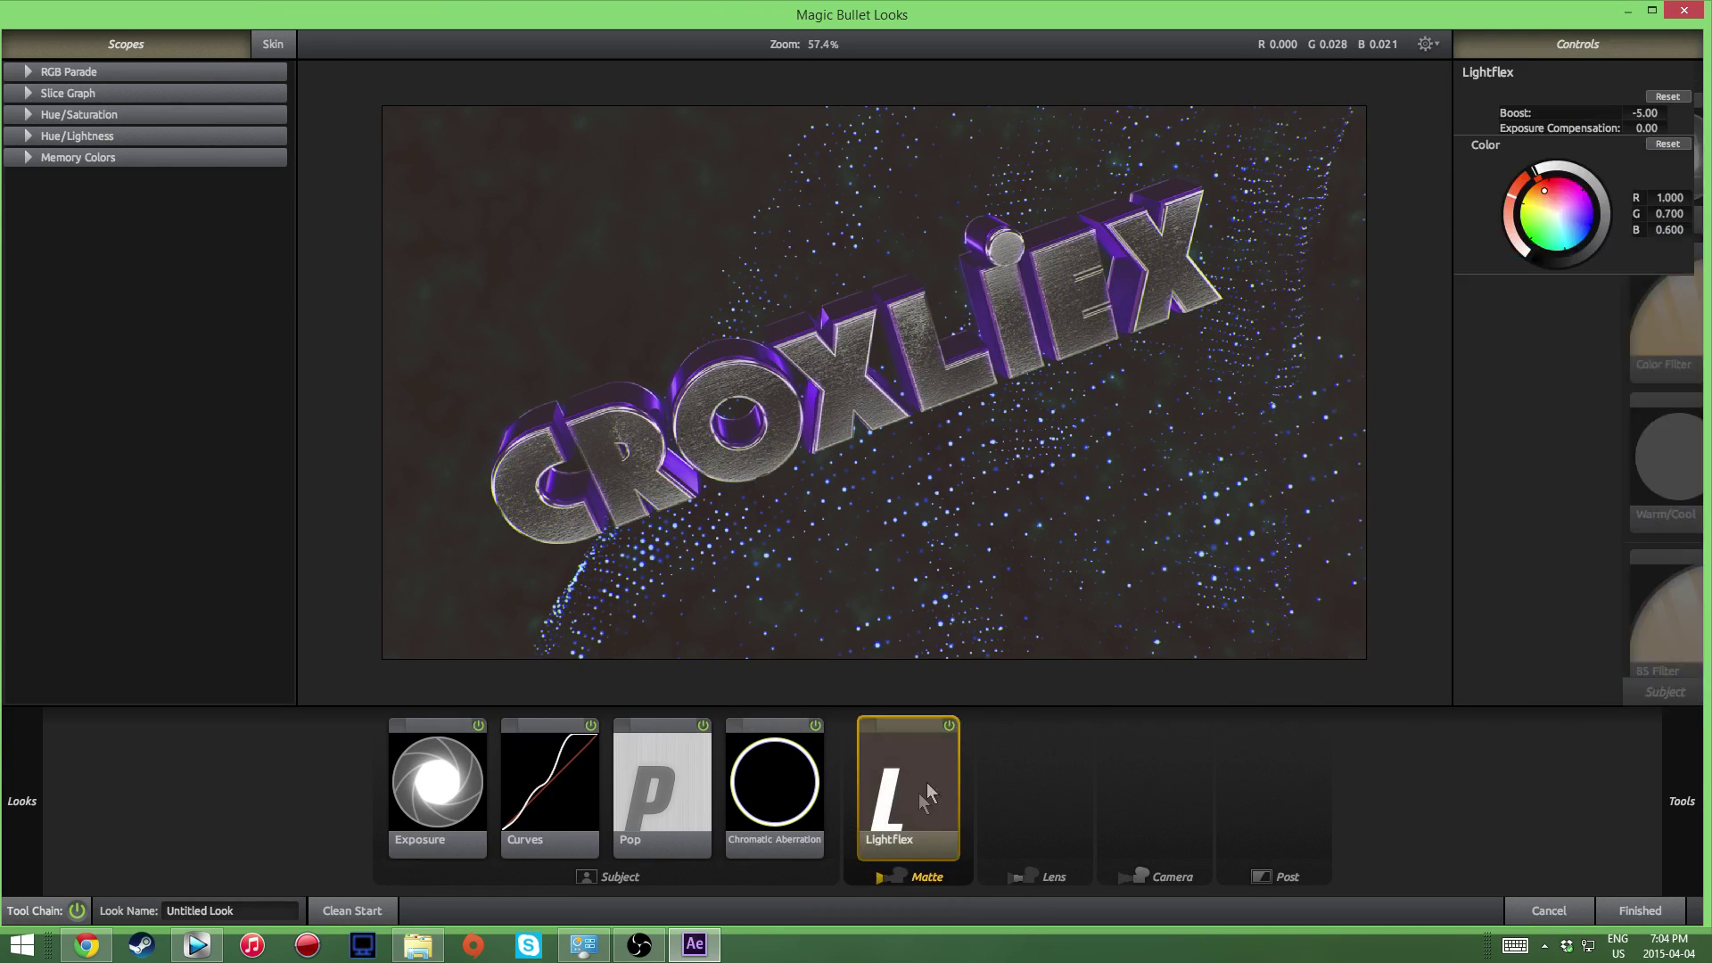
{"action": "left_click_drag", "start_coordinate": [1576, 222], "coordinate": [1579, 183]}
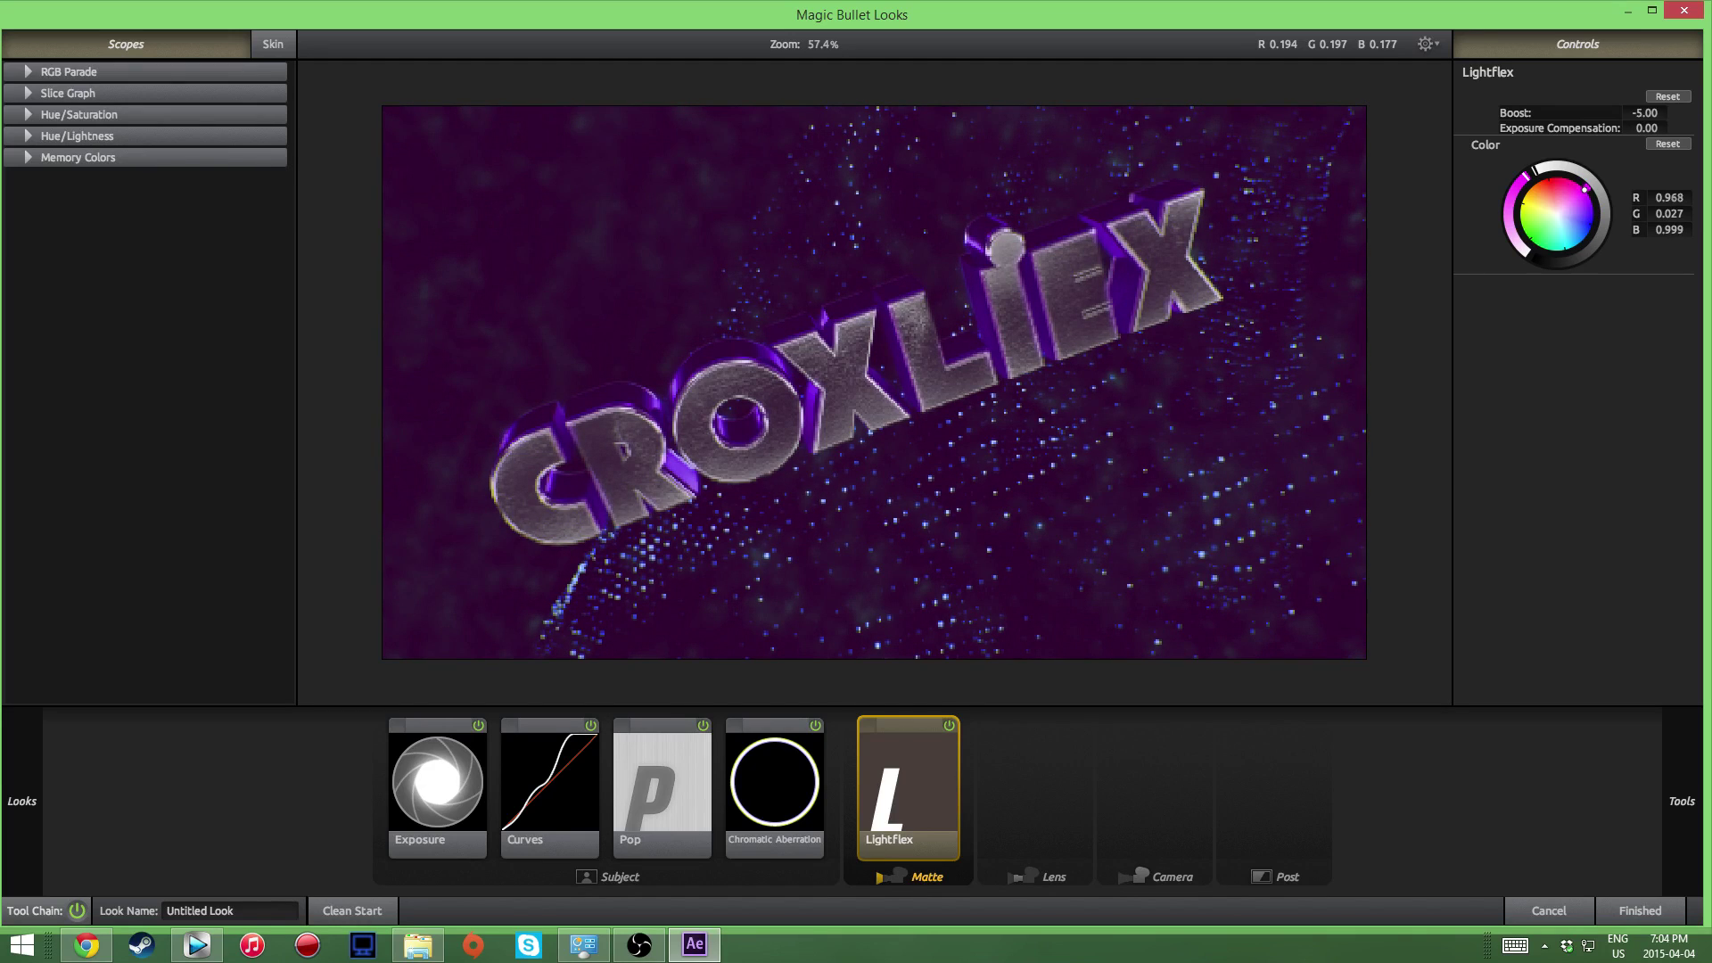
{"action": "left_click_drag", "start_coordinate": [1590, 198], "coordinate": [1591, 199]}
{"action": "left_click_drag", "start_coordinate": [1645, 112], "coordinate": [1605, 112]}
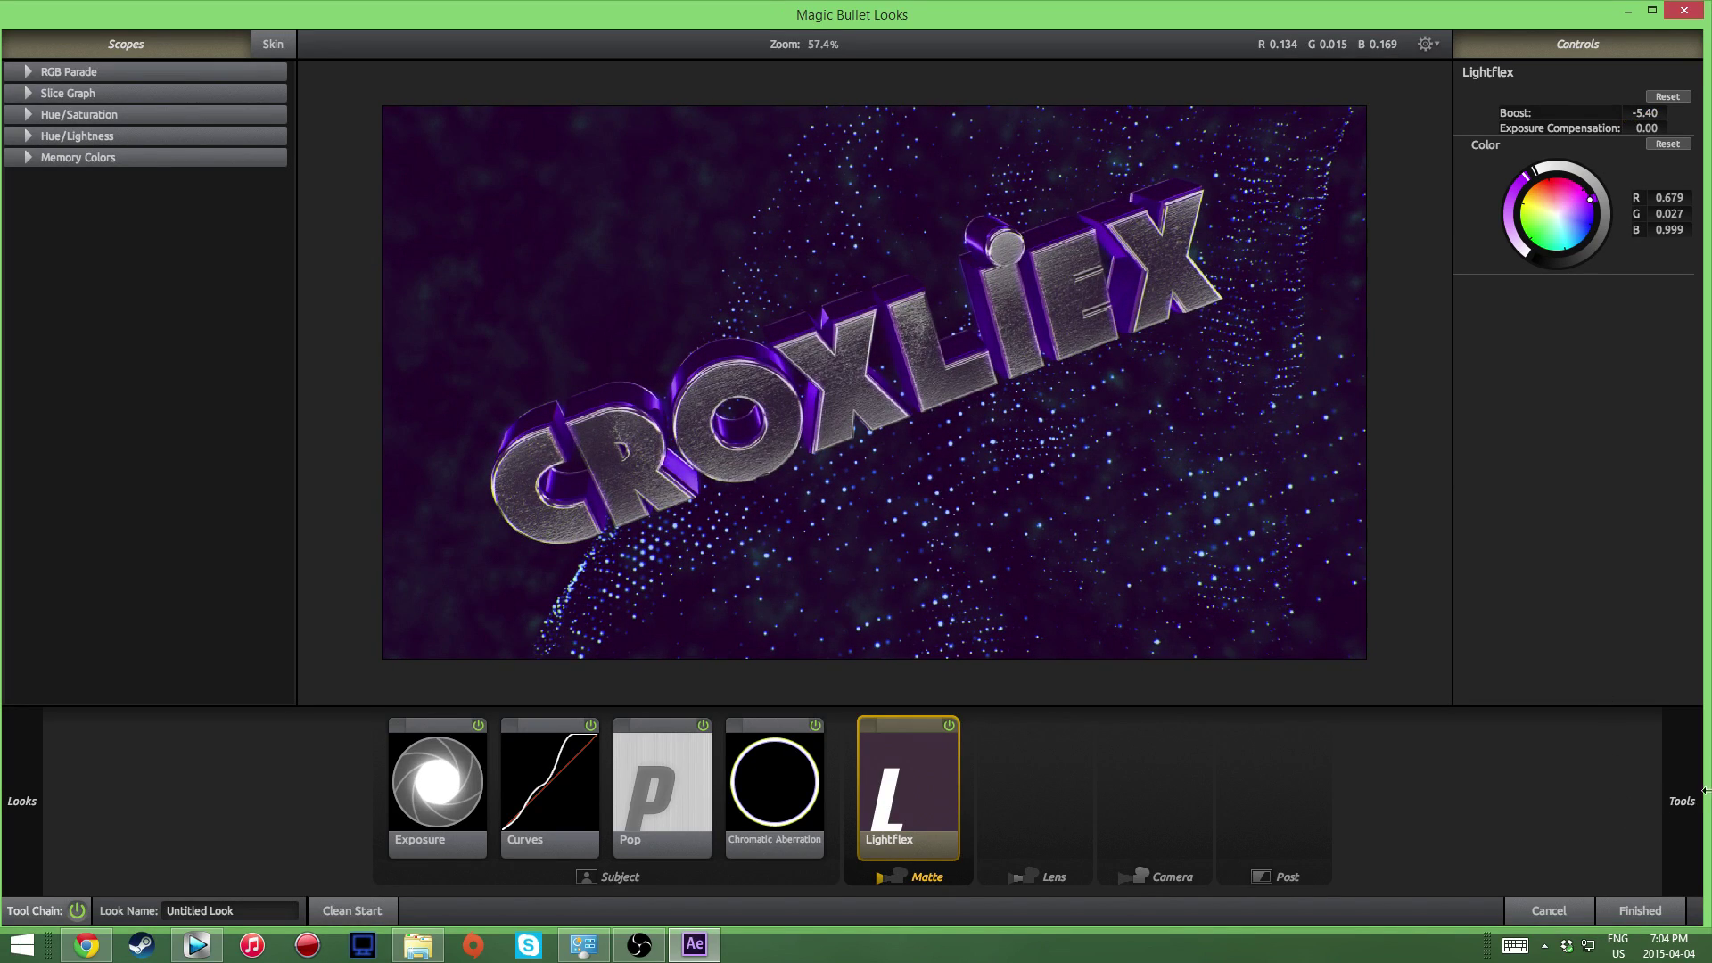
Step: Add a Diffusion tool after Lightflex, tint it magenta with R 0.999, G 0.027, B 0.824, and adjust its Size
{"action": "mouse_move", "coordinate": [1704, 790]}
{"action": "left_click_drag", "start_coordinate": [1406, 606], "coordinate": [951, 760]}
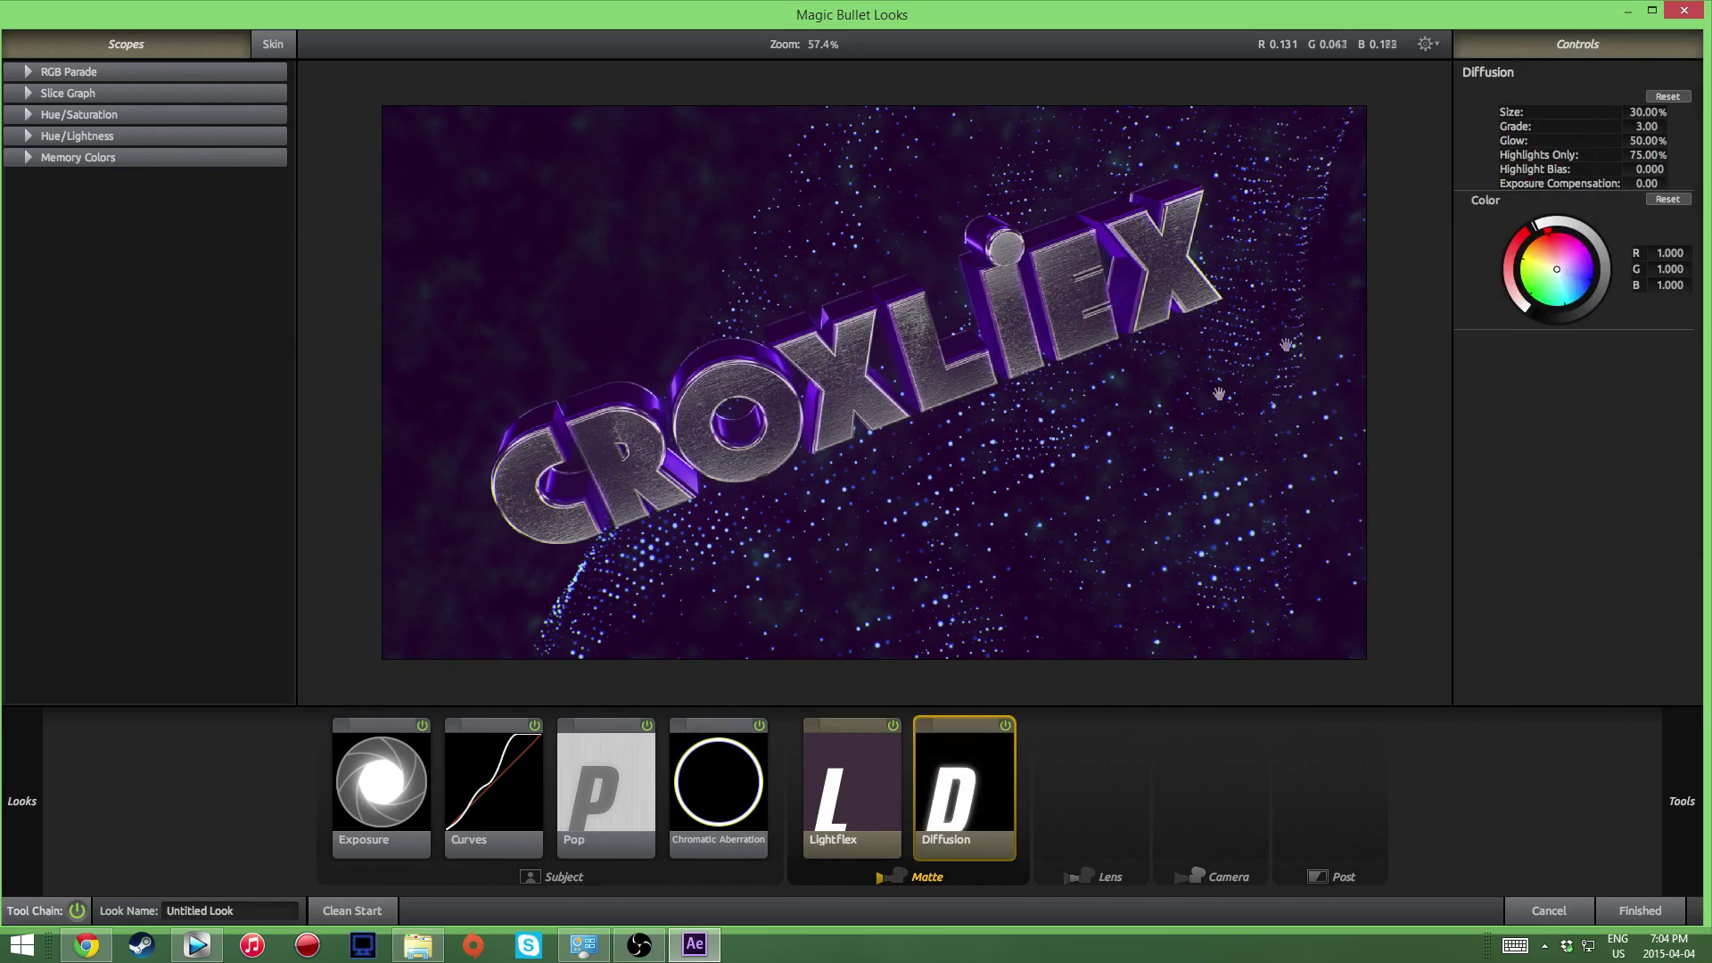
{"action": "left_click", "coordinate": [1580, 239]}
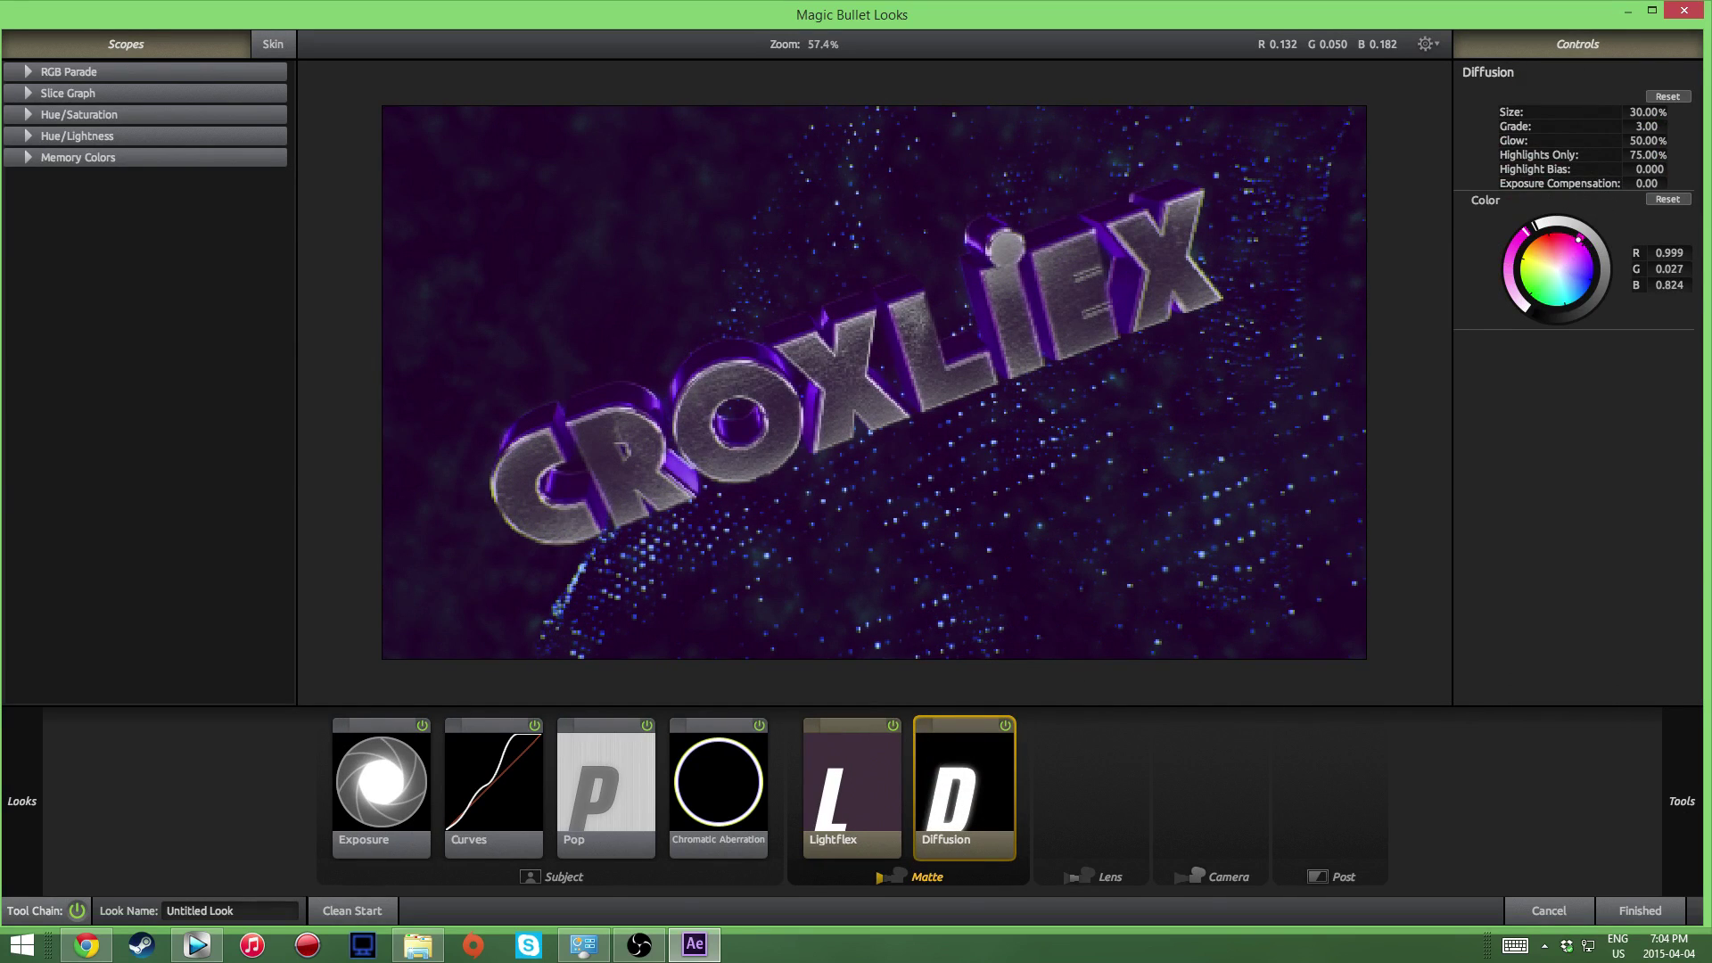
{"action": "left_click_drag", "start_coordinate": [1645, 112], "coordinate": [1574, 112]}
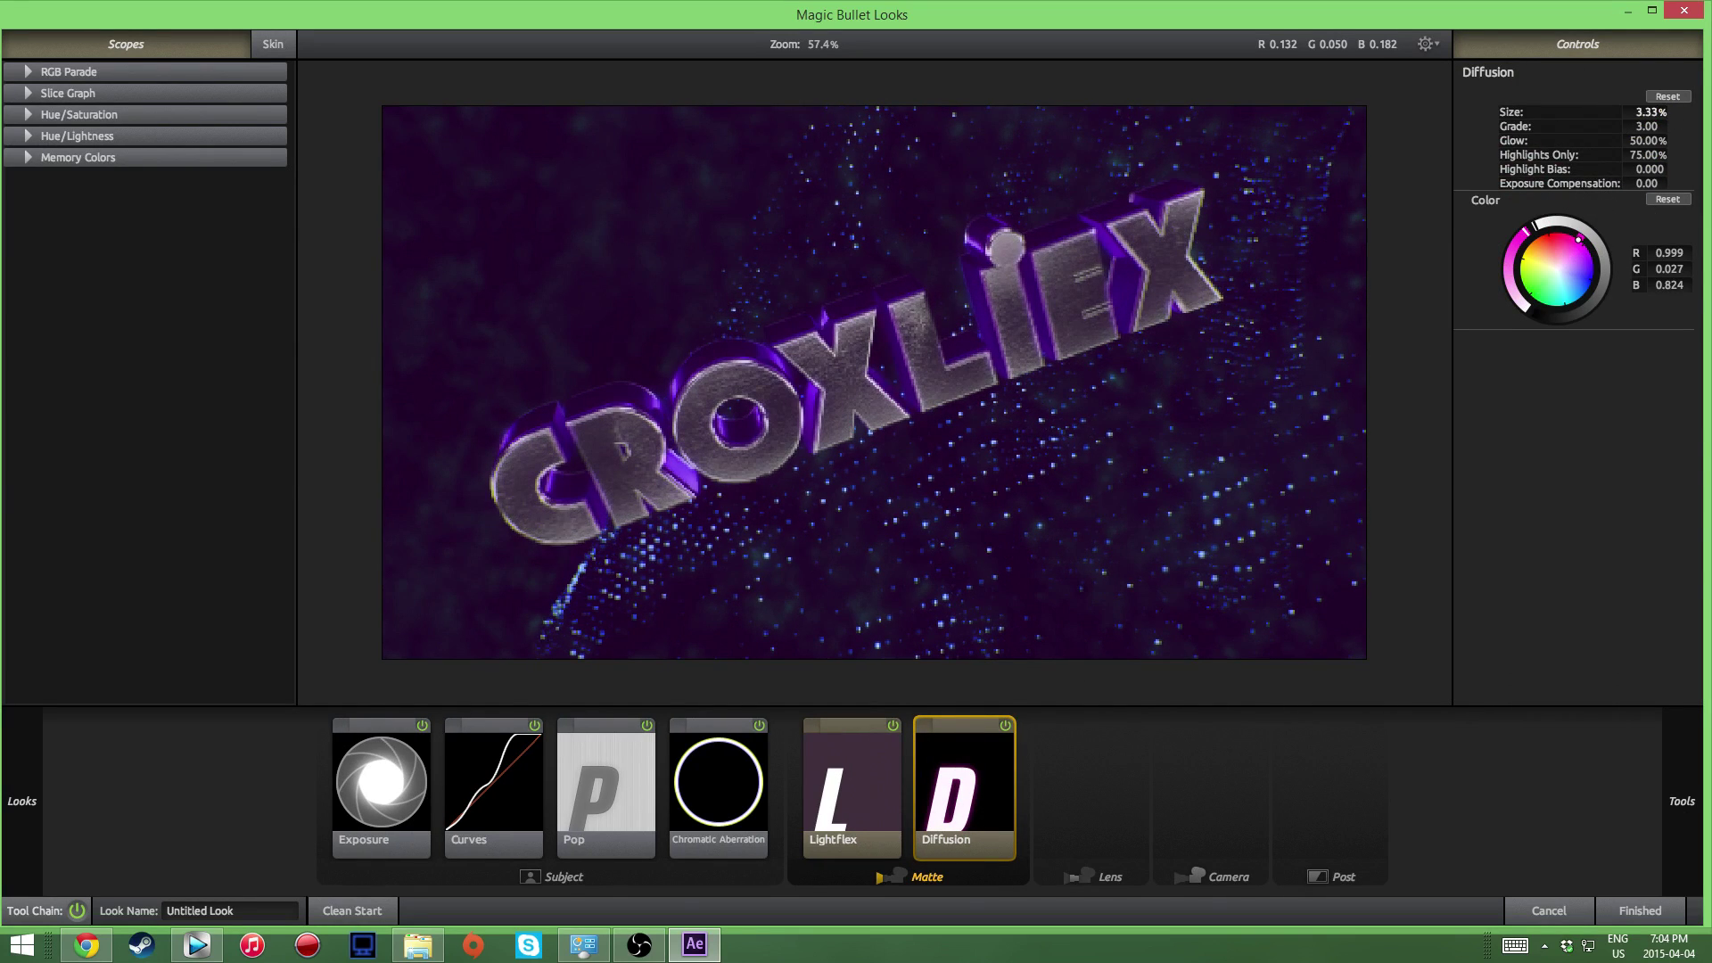
{"action": "left_click_drag", "start_coordinate": [1645, 113], "coordinate": [1699, 140]}
Step: Add a Grad Exposure tool to the Lens stage with Stops at +1.30 and its gradient start at about X1 -40.4%, Y1 -41.3%
{"action": "mouse_move", "coordinate": [1676, 808]}
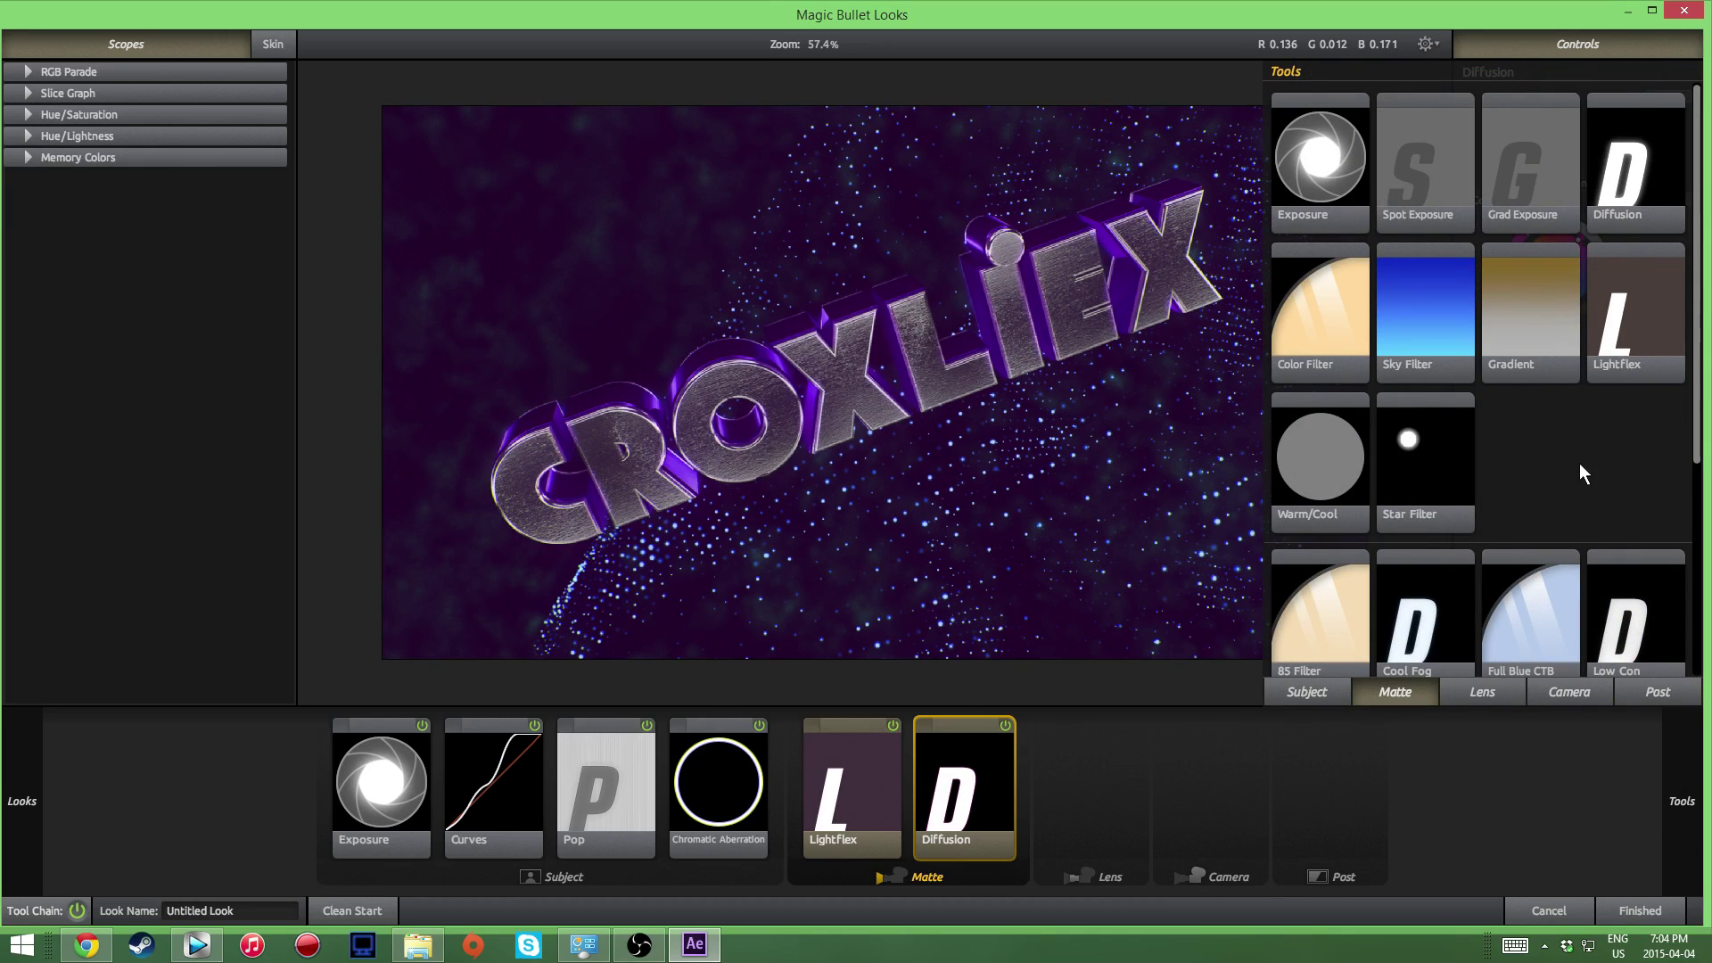
{"action": "left_click", "coordinate": [1479, 692]}
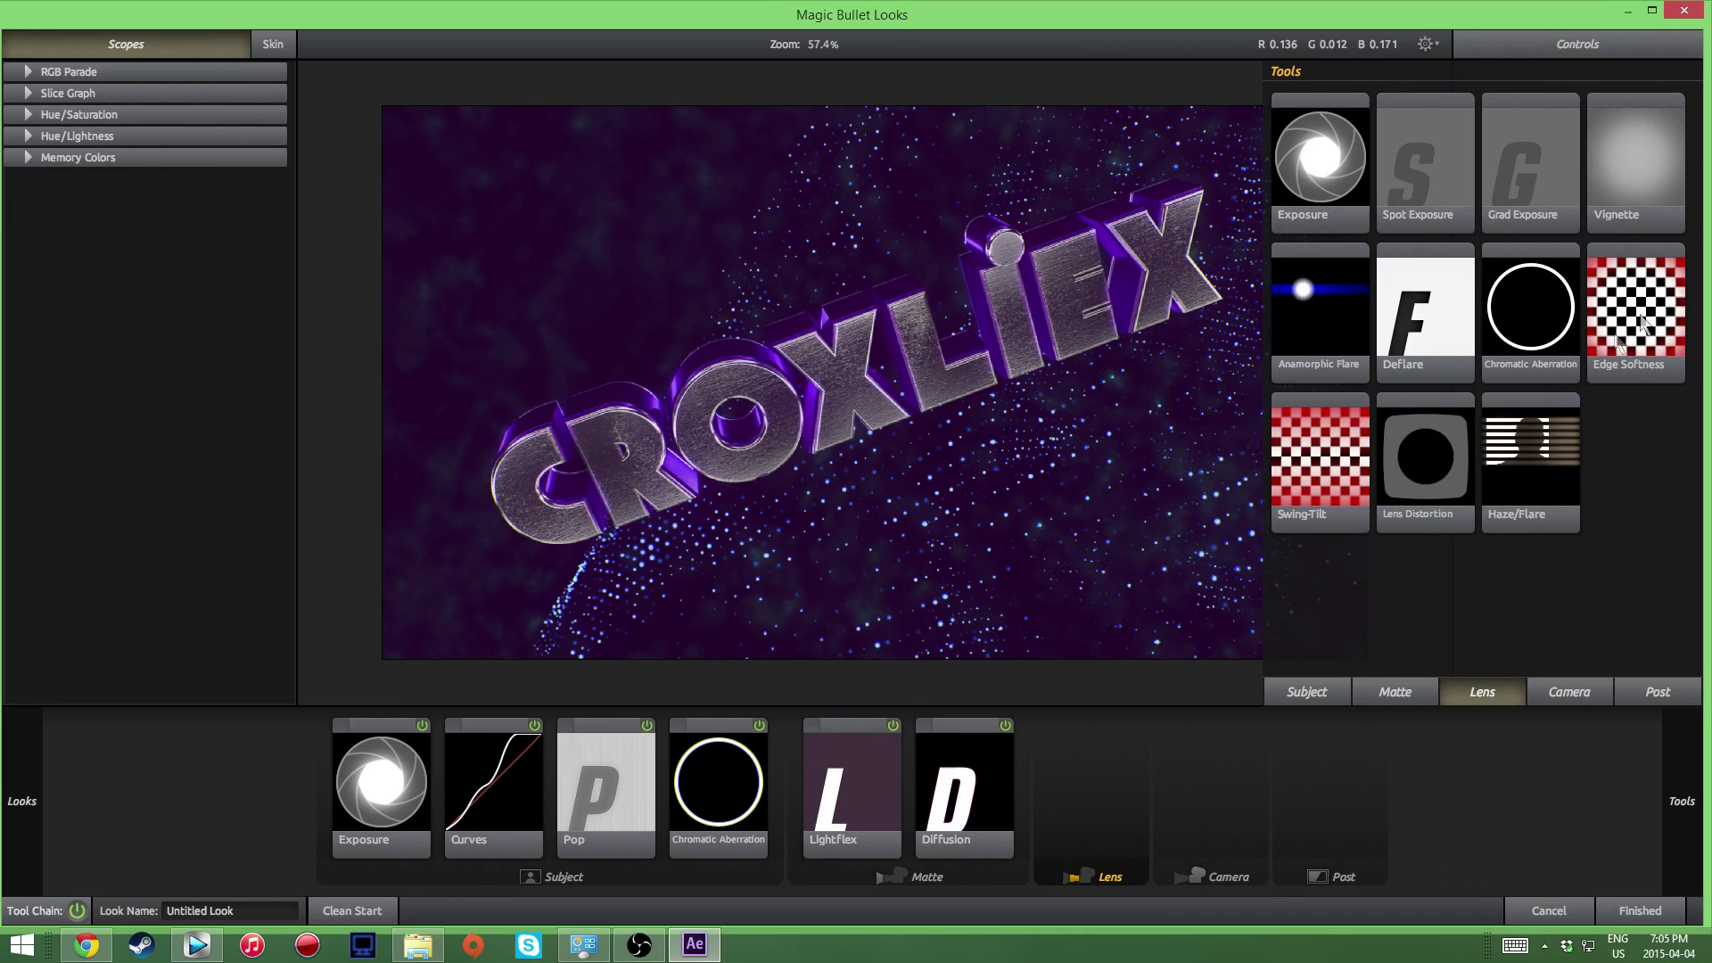
{"action": "left_click_drag", "start_coordinate": [1538, 171], "coordinate": [1093, 789]}
{"action": "left_click_drag", "start_coordinate": [874, 128], "coordinate": [528, 130]}
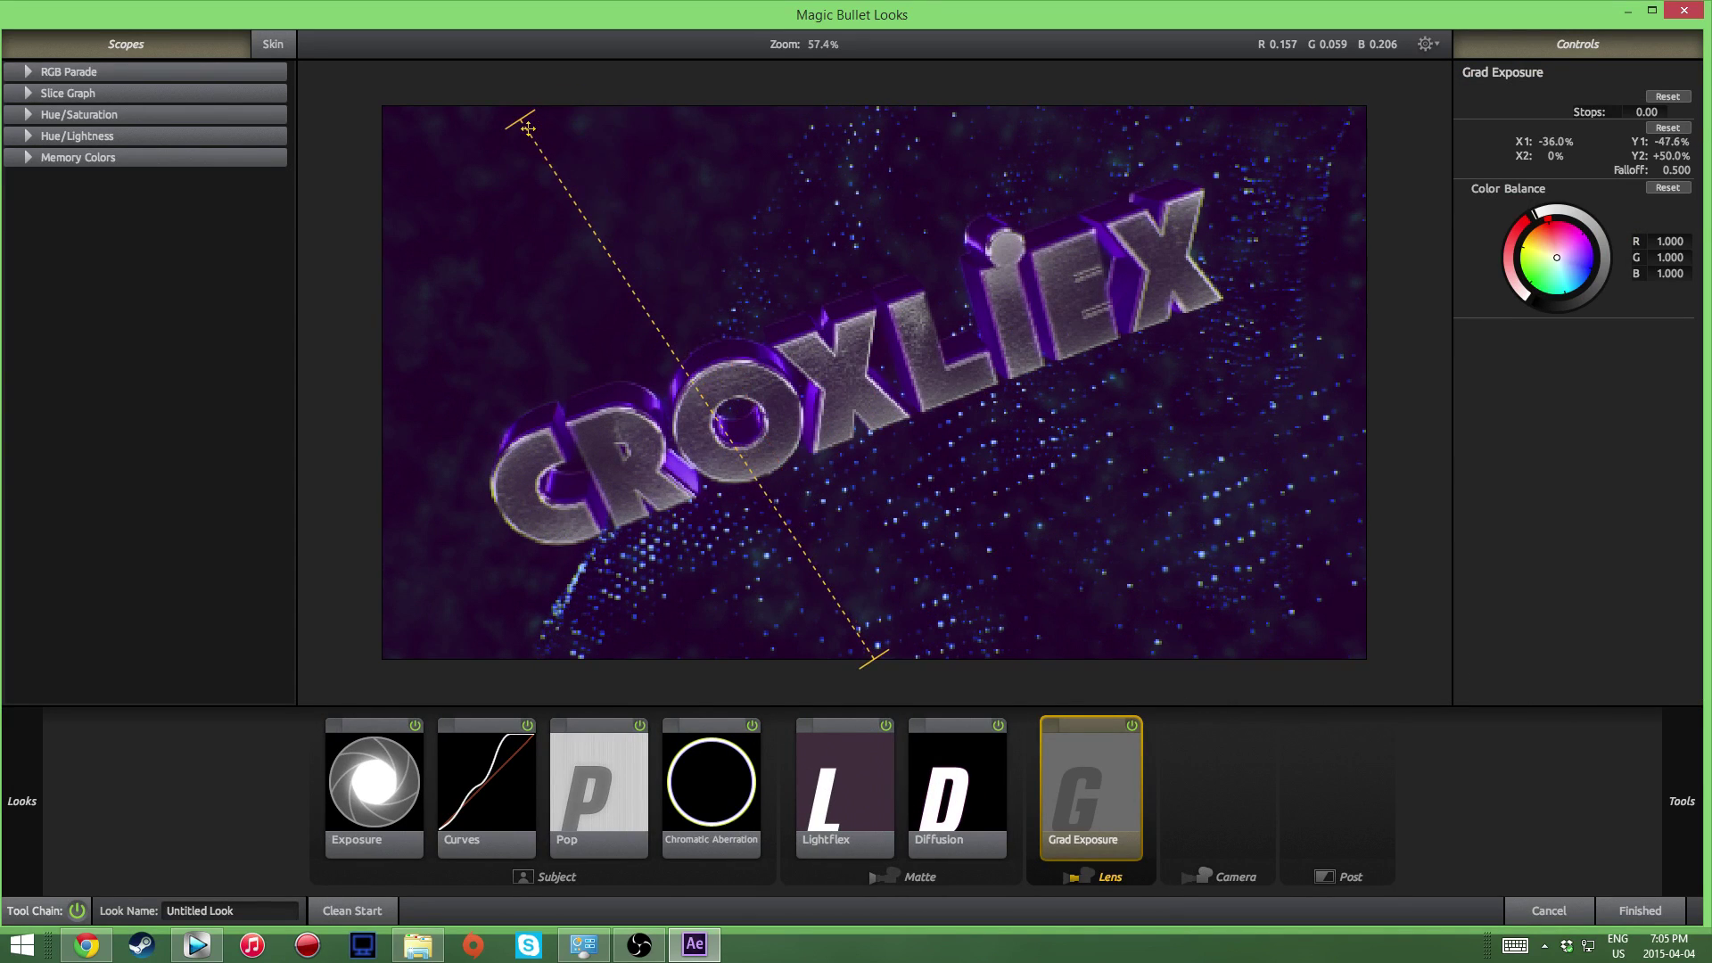
{"action": "left_click", "coordinate": [1646, 111]}
{"action": "type", "text": "4.5"}
{"action": "key", "text": "Return"}
{"action": "left_click_drag", "start_coordinate": [1644, 112], "coordinate": [1615, 113]}
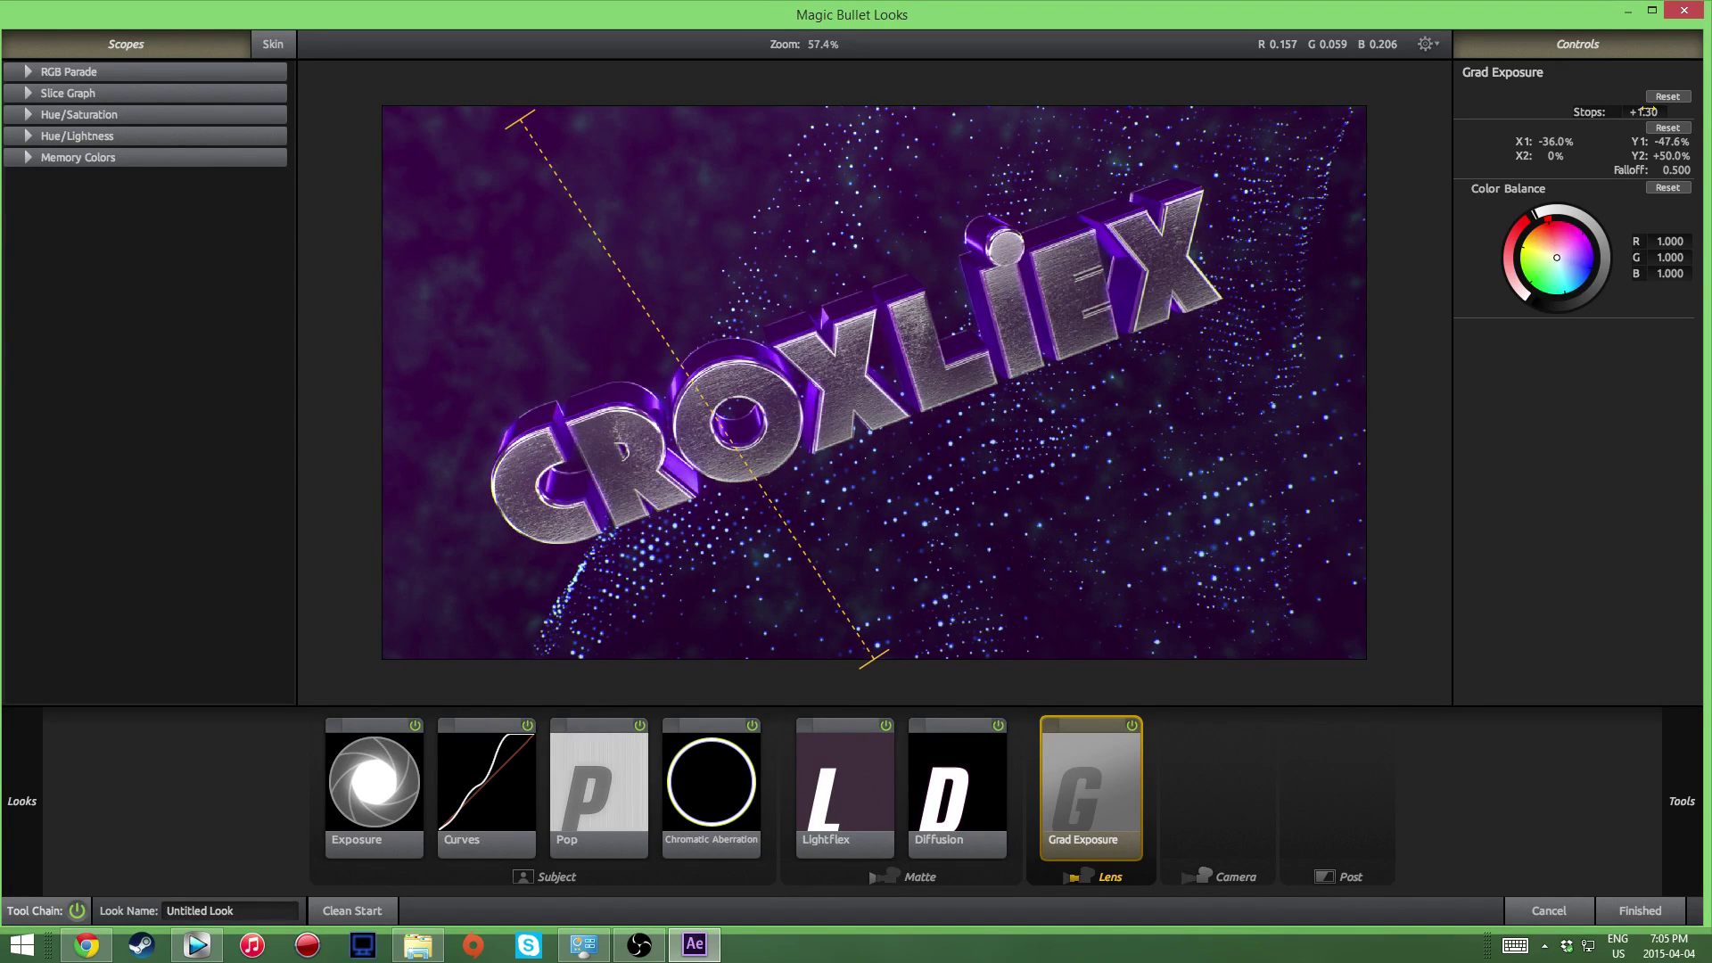
{"action": "left_click_drag", "start_coordinate": [515, 139], "coordinate": [468, 170]}
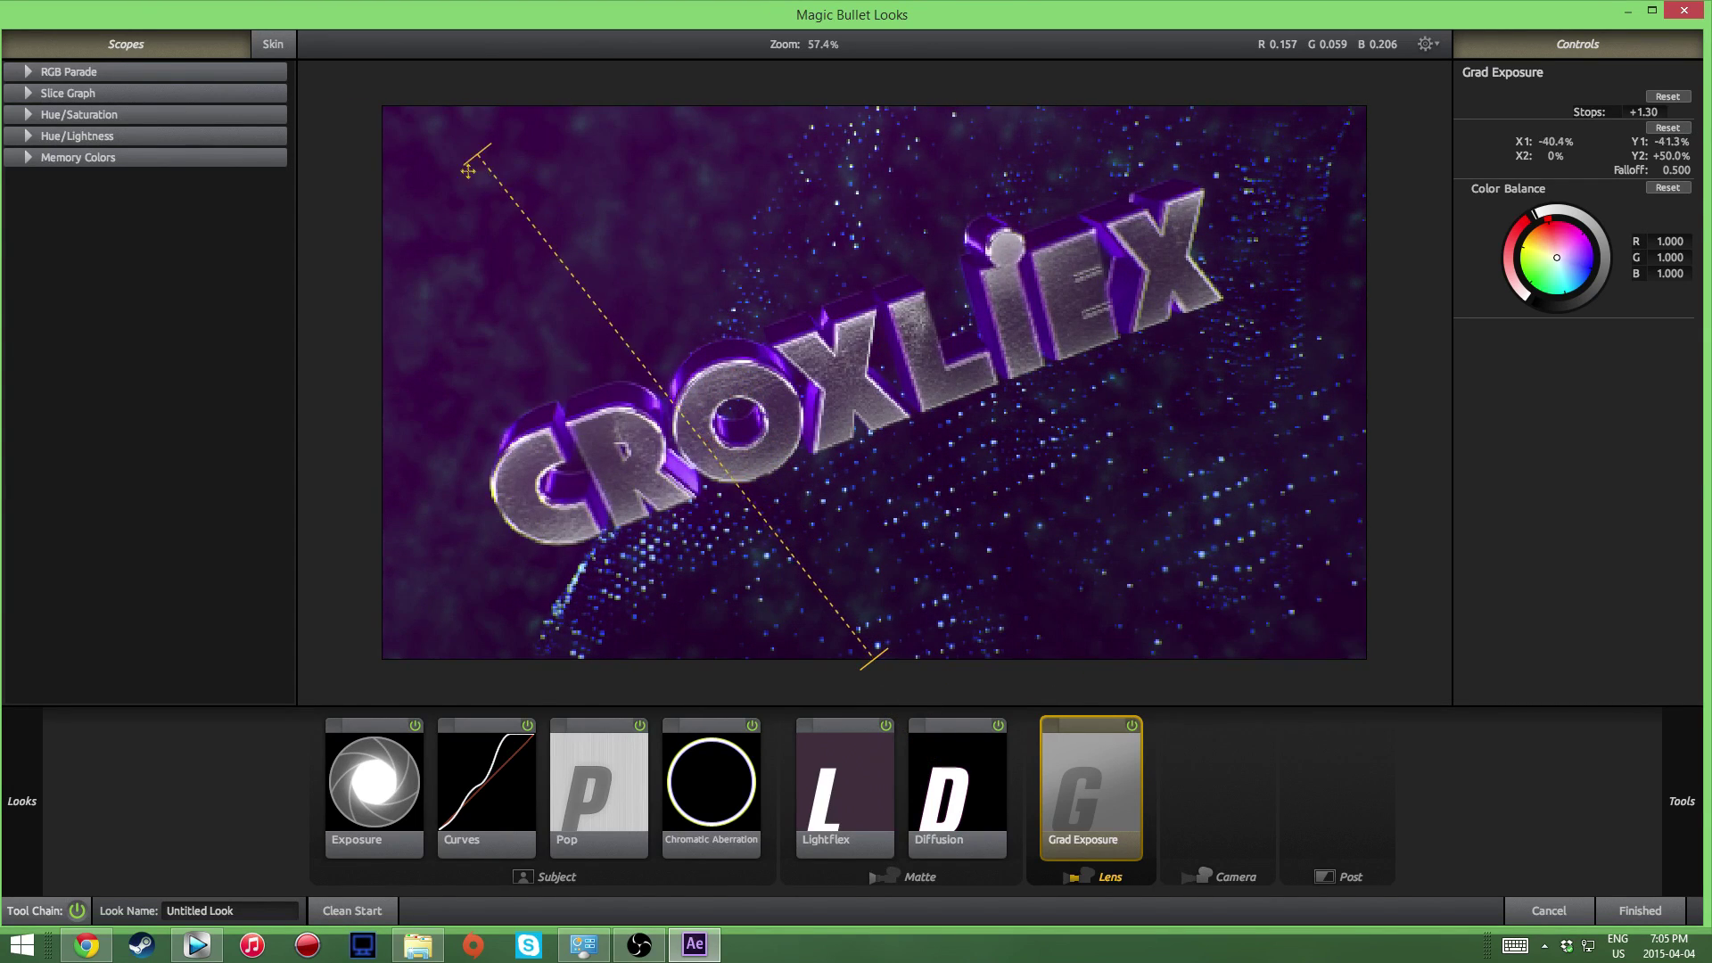
Step: Add a Haze/Flare tool after Grad Exposure in the Lens stage with a purple tint of R 0.850, G 0.027, B 1.000
{"action": "mouse_move", "coordinate": [1703, 819]}
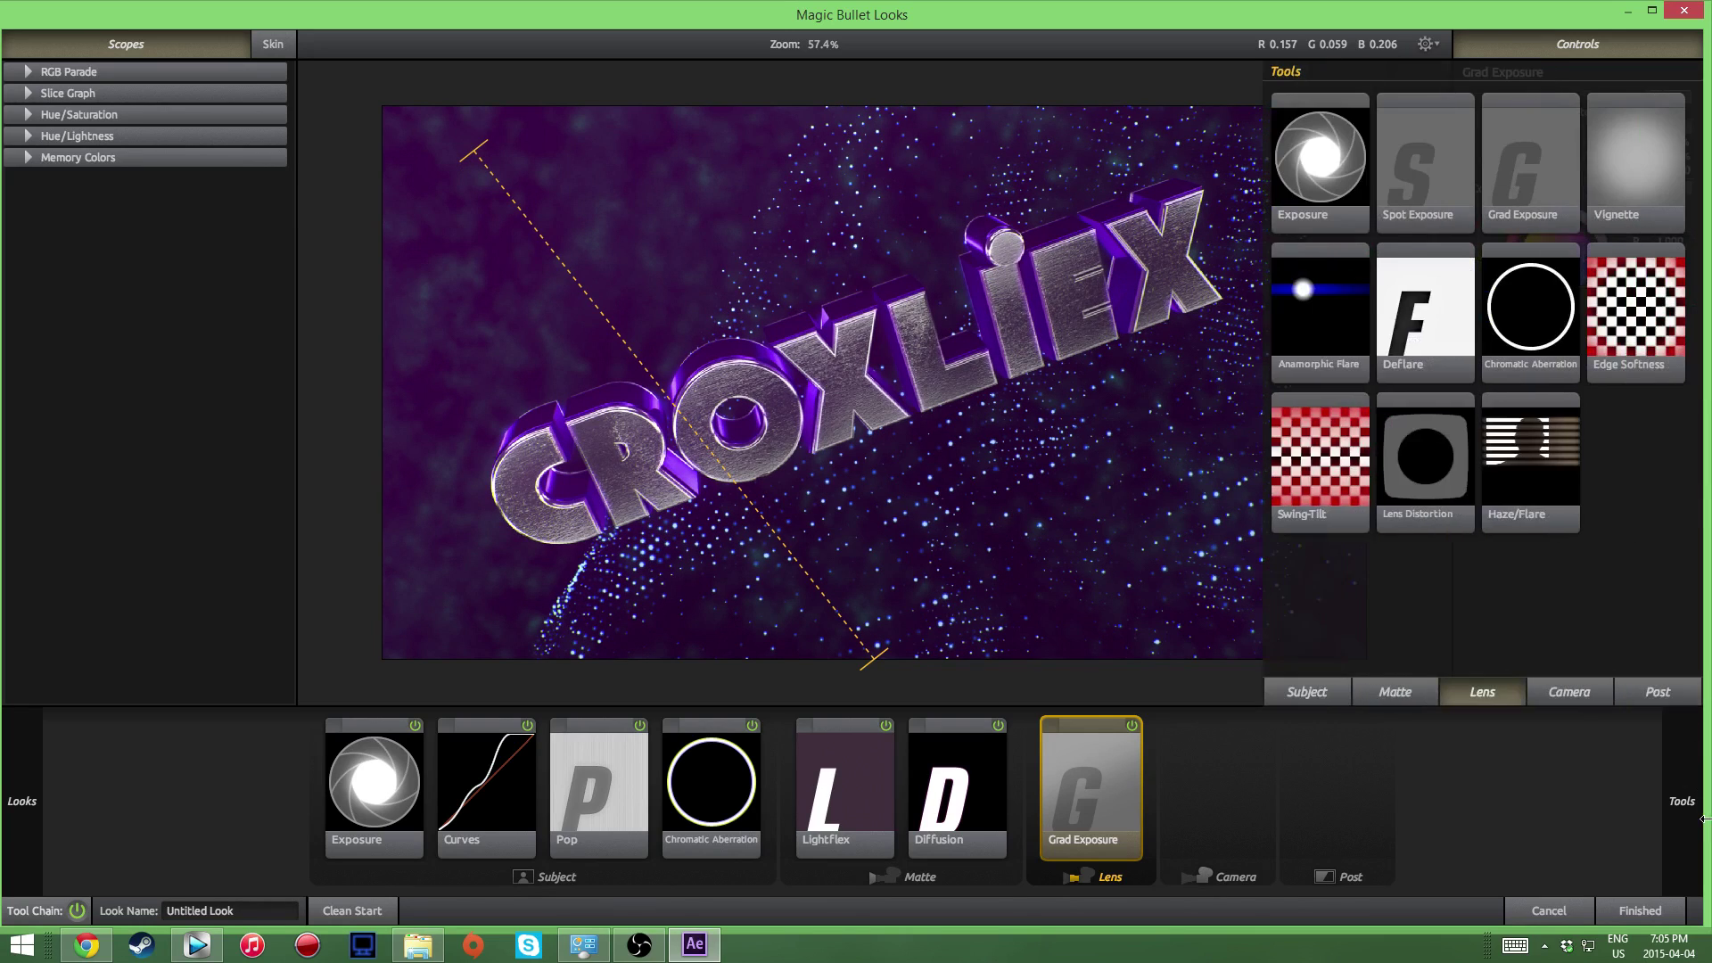
{"action": "left_click_drag", "start_coordinate": [1640, 314], "coordinate": [1221, 771]}
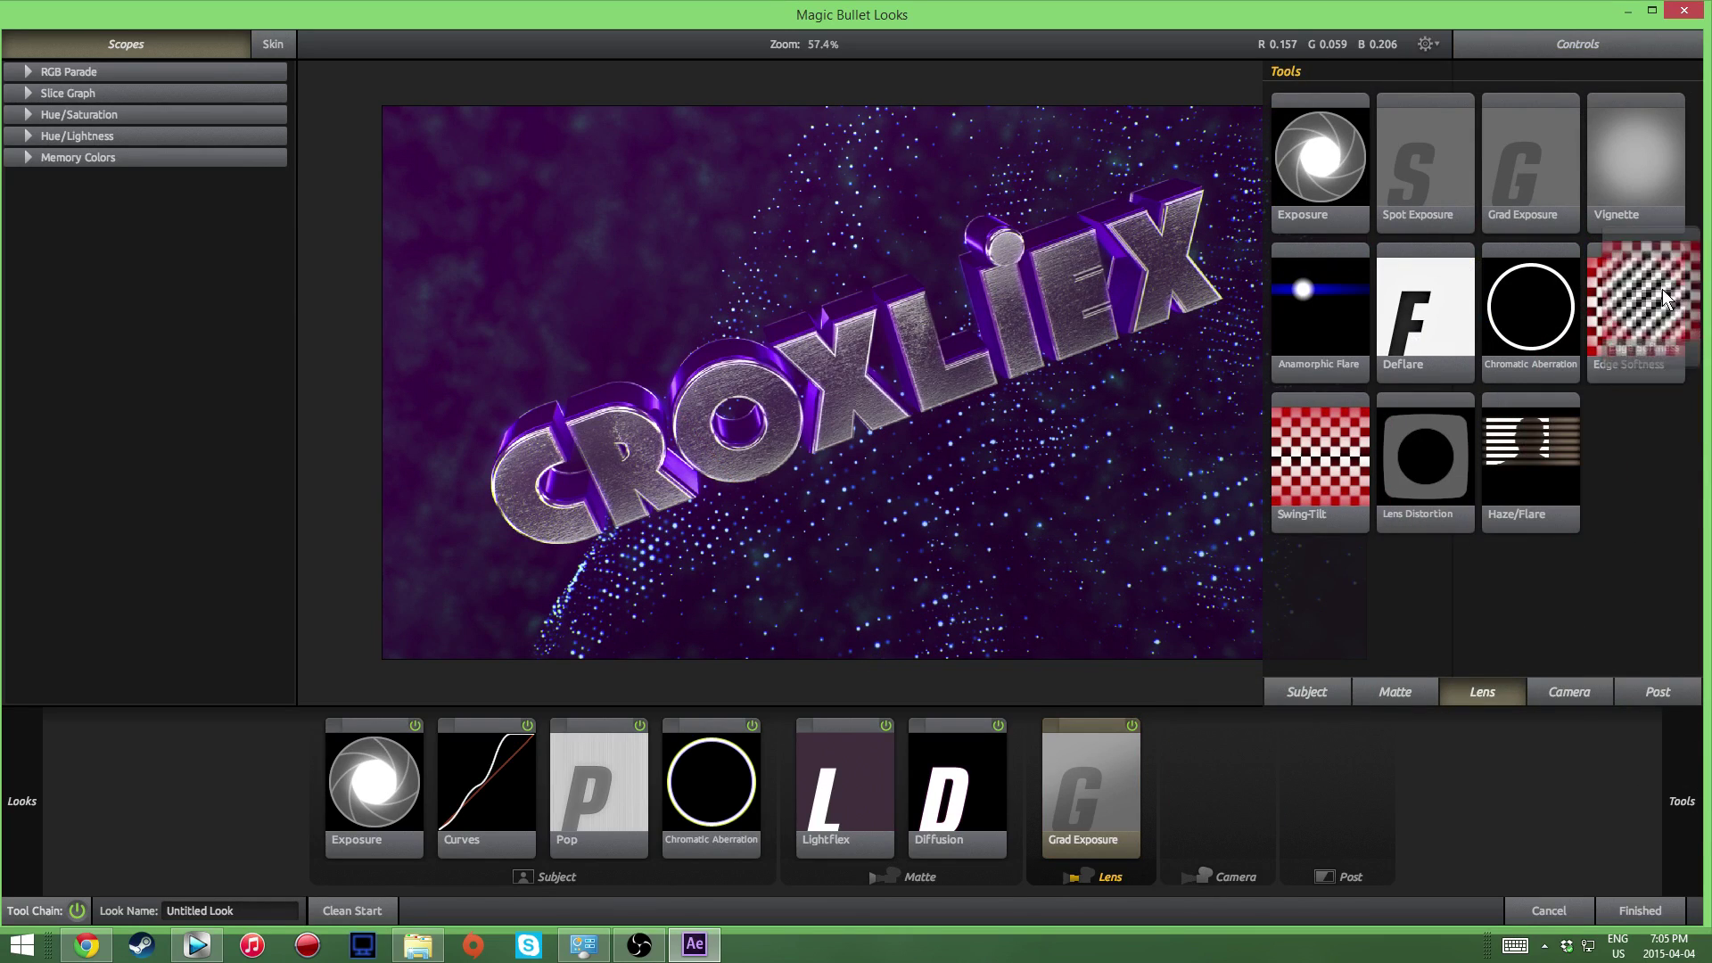
{"action": "left_click_drag", "start_coordinate": [1536, 517], "coordinate": [1159, 794]}
{"action": "left_click_drag", "start_coordinate": [1645, 209], "coordinate": [1529, 241]}
{"action": "left_click_drag", "start_coordinate": [1571, 340], "coordinate": [1588, 291]}
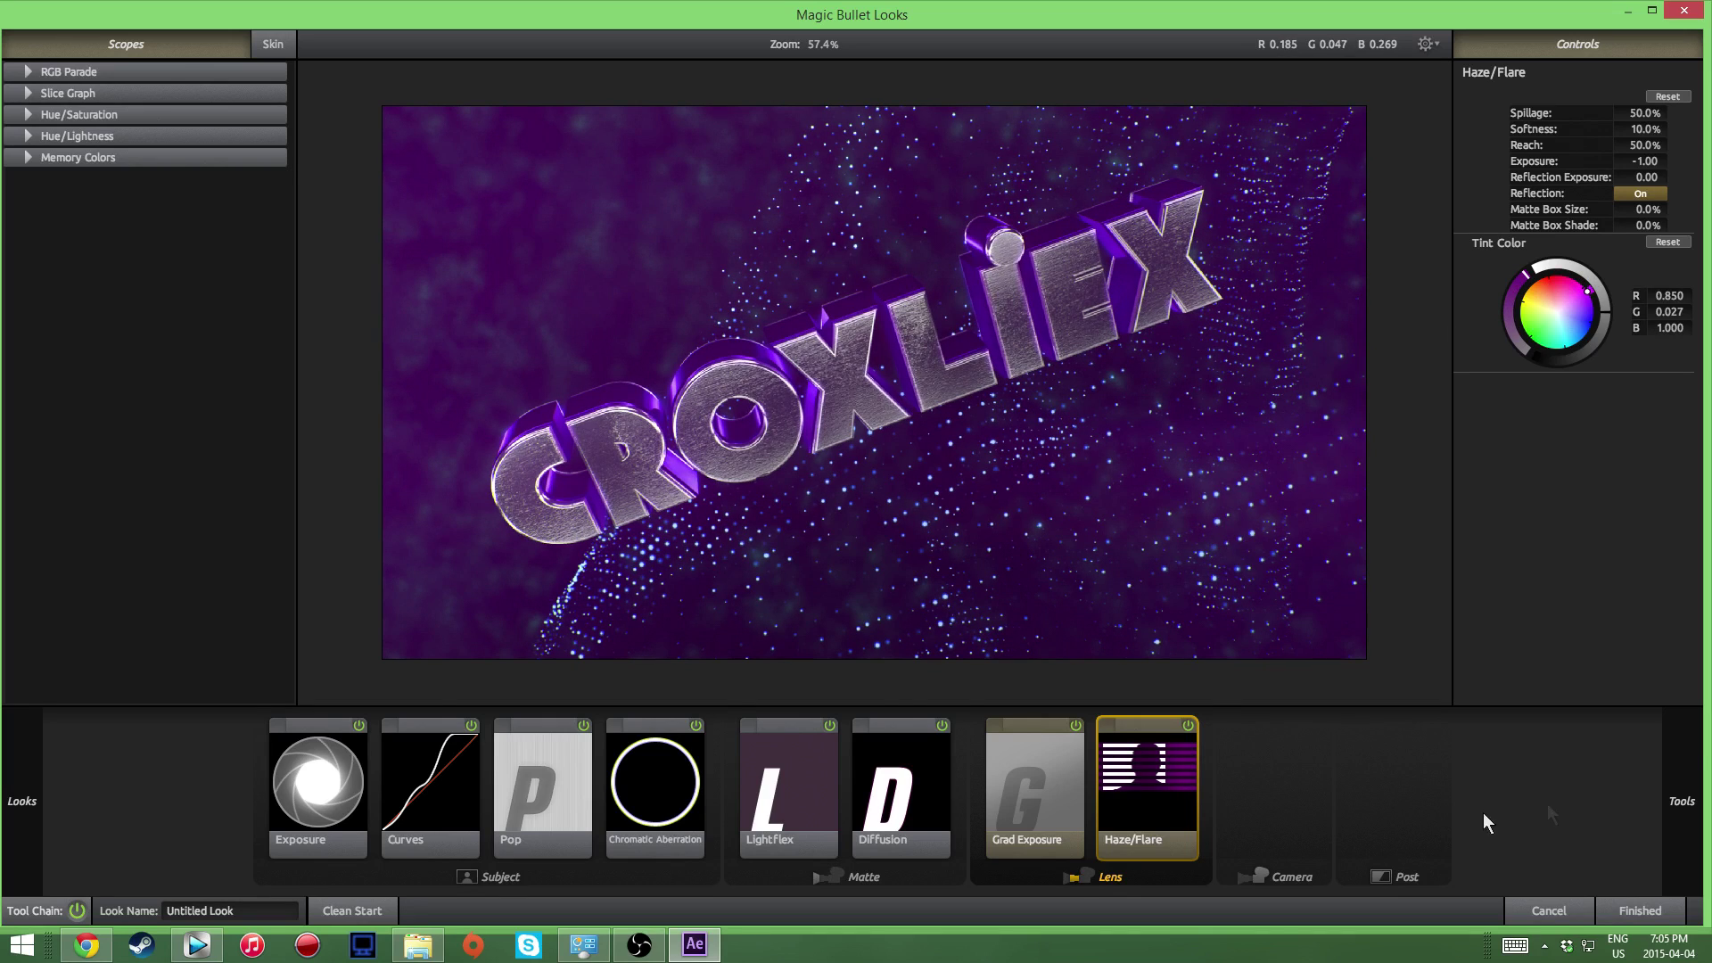
Step: Add a Swing-Tilt tool to the Lens stage, angle its focus line along the text at X1 -16.5%, Y1 -44.4%, and set Blur Size to 1.00%
{"action": "mouse_move", "coordinate": [1704, 802]}
{"action": "left_click_drag", "start_coordinate": [1305, 488], "coordinate": [1204, 785]}
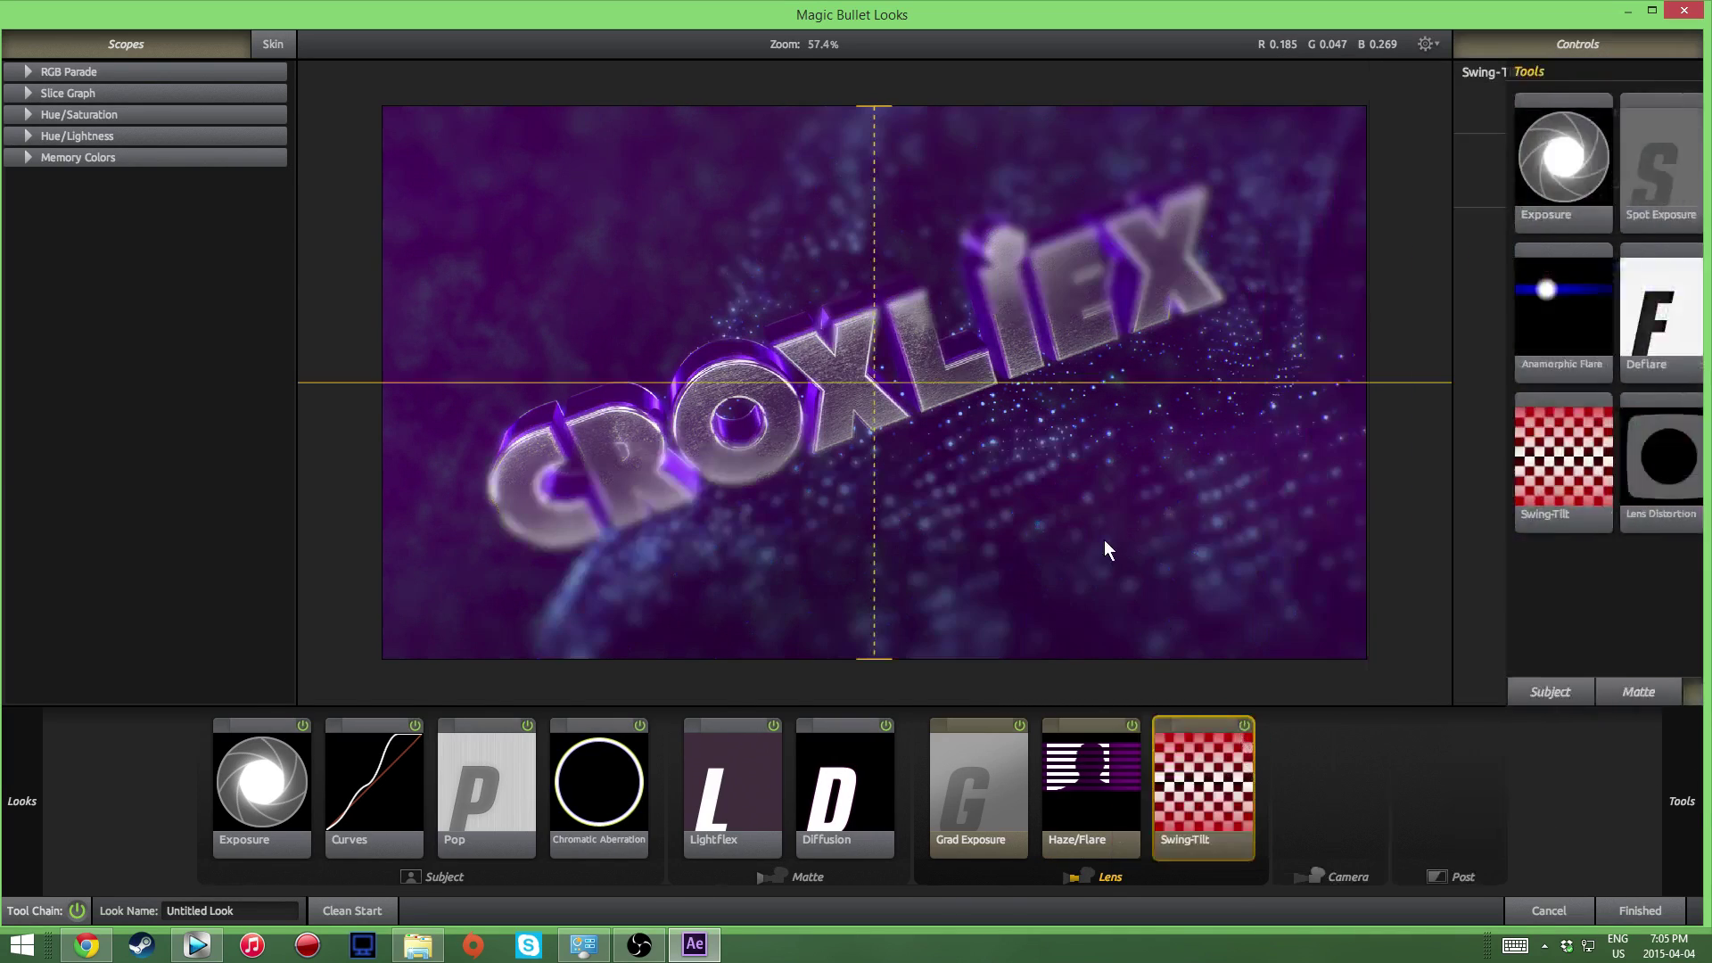
{"action": "left_click_drag", "start_coordinate": [753, 135], "coordinate": [717, 145]}
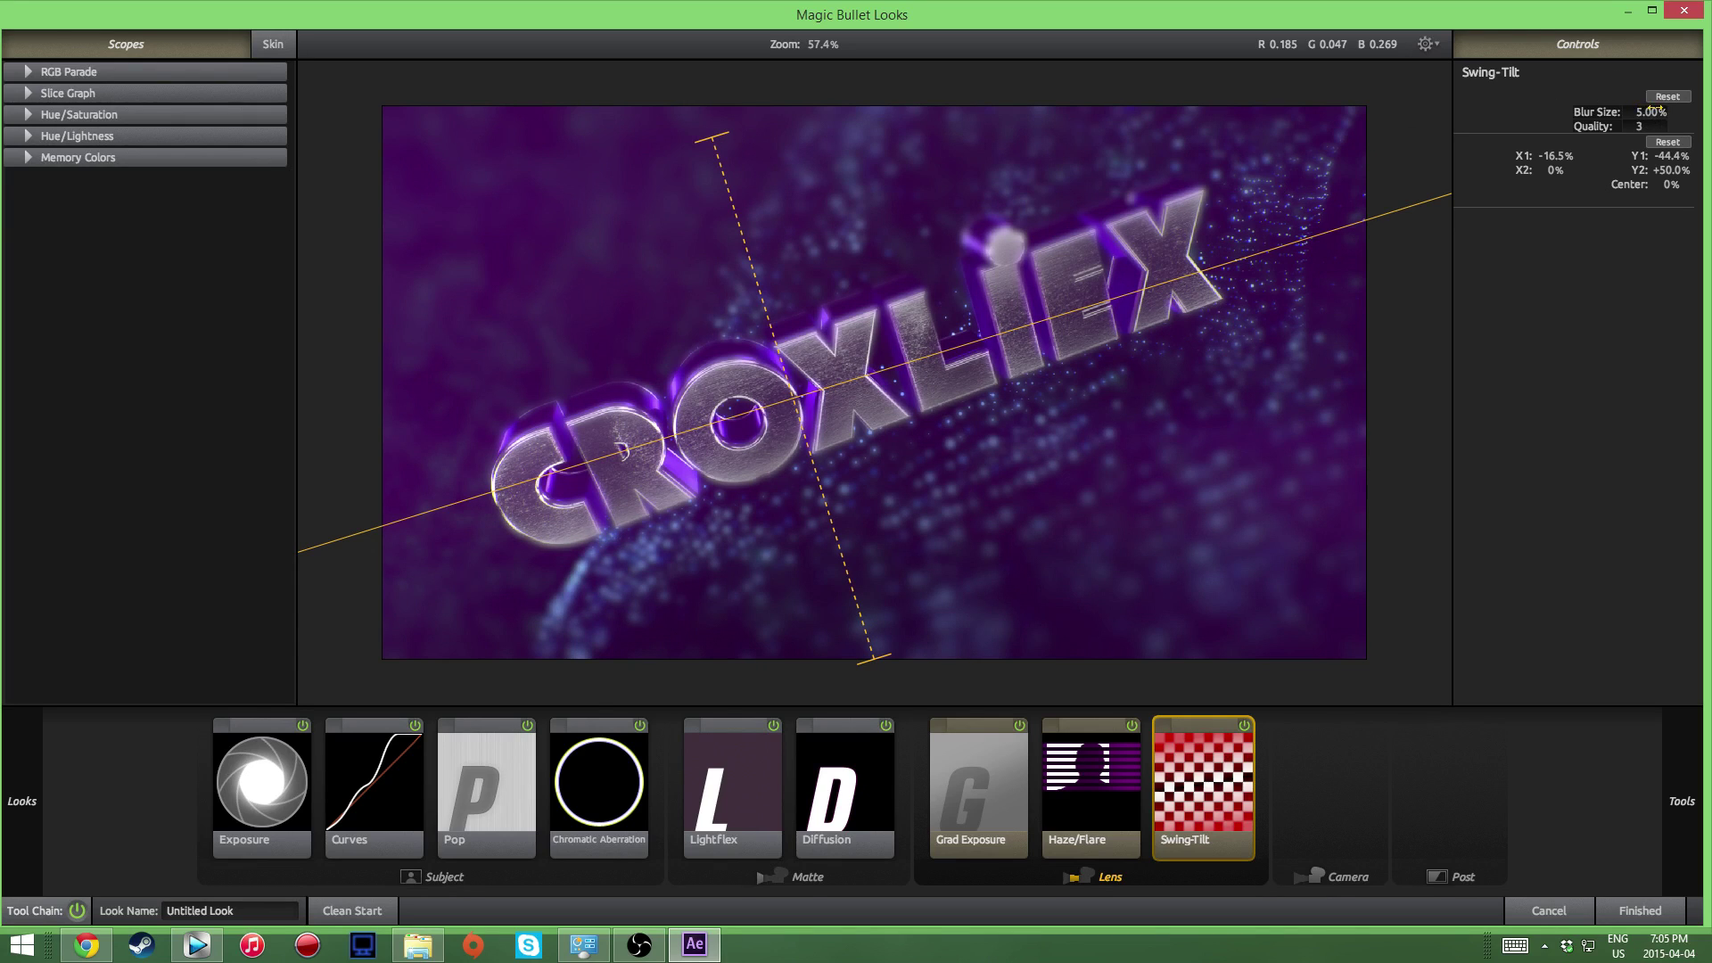
{"action": "scroll", "coordinate": [1654, 108], "scroll_direction": "down", "scroll_amount": 2}
{"action": "scroll", "coordinate": [1654, 108], "scroll_direction": "down", "scroll_amount": 2}
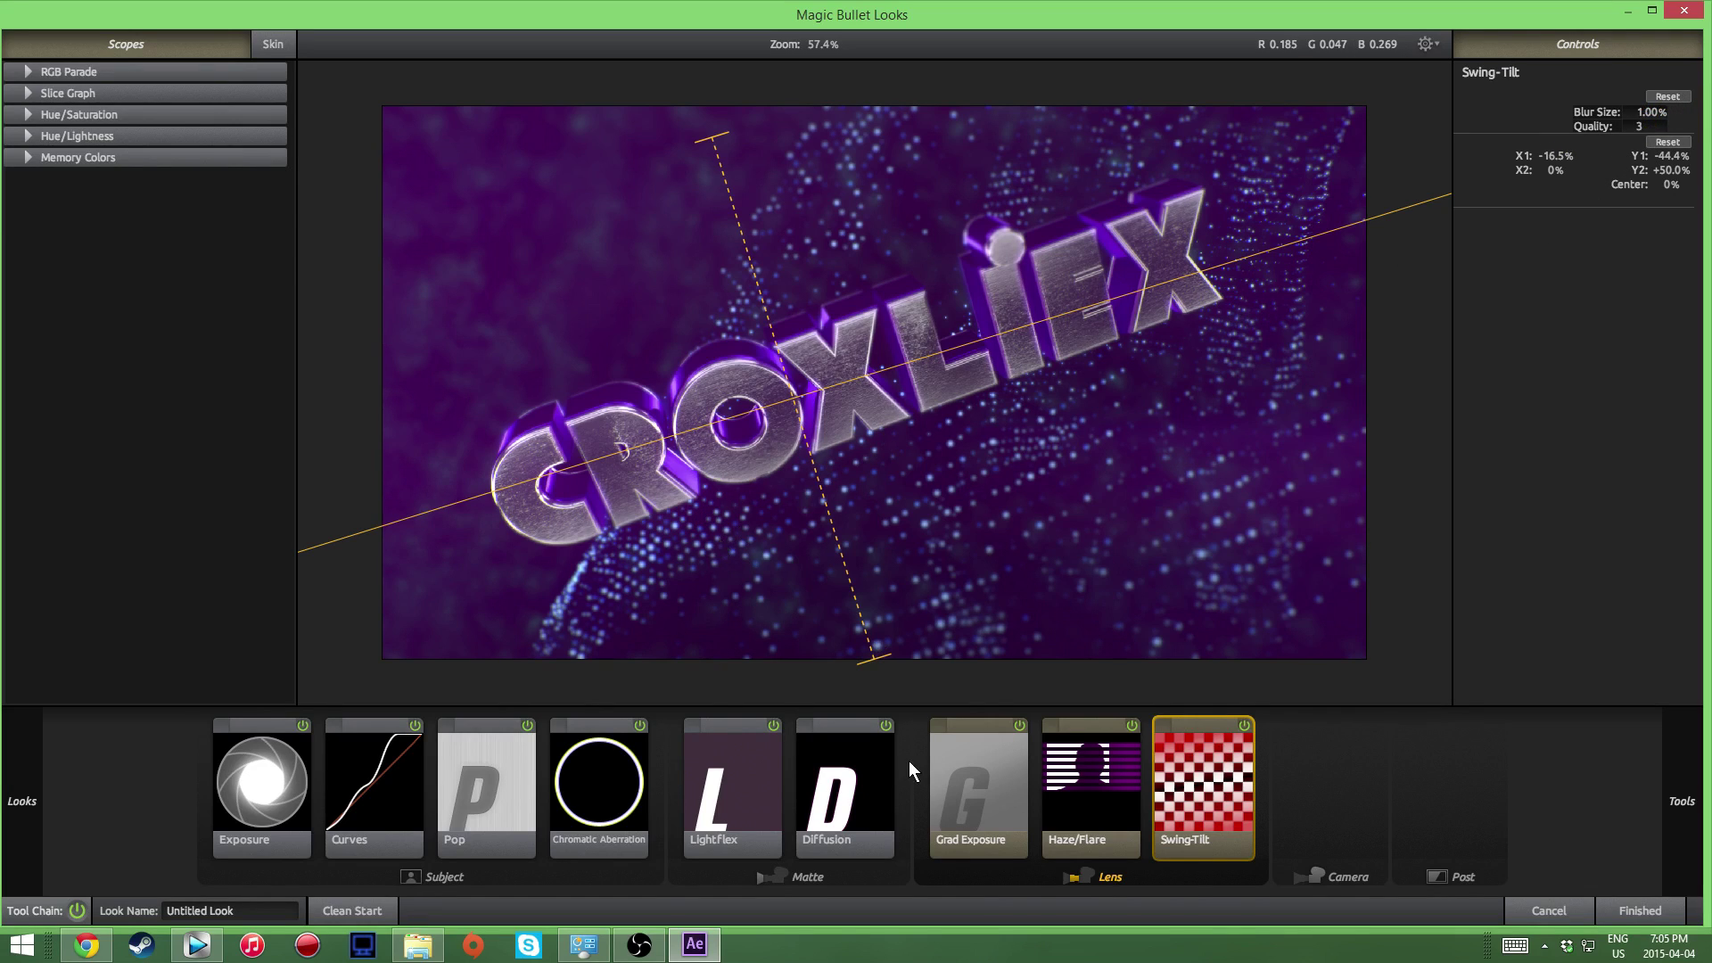
Step: Add a Colorista 3-Way tool to the Post stage
{"action": "left_click", "coordinate": [1363, 807]}
{"action": "left_click", "coordinate": [1477, 808]}
{"action": "mouse_move", "coordinate": [1681, 798]}
{"action": "scroll", "coordinate": [1619, 471], "scroll_direction": "down", "scroll_amount": 3}
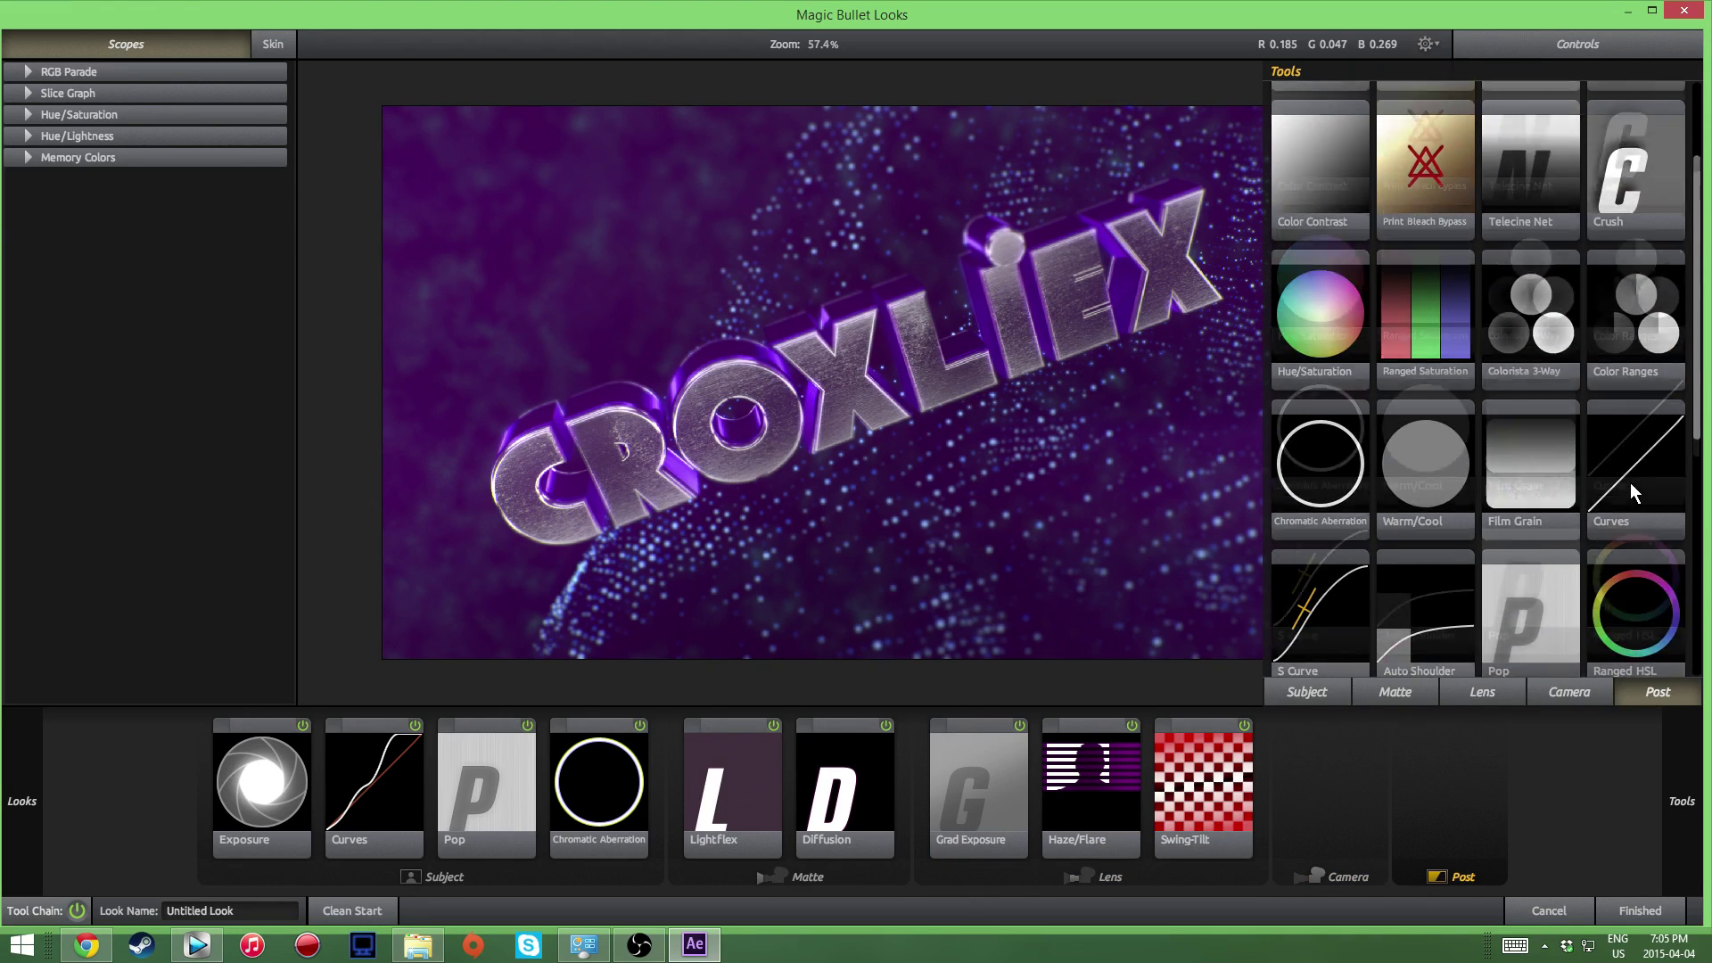
{"action": "scroll", "coordinate": [1572, 435], "scroll_direction": "up", "scroll_amount": 1}
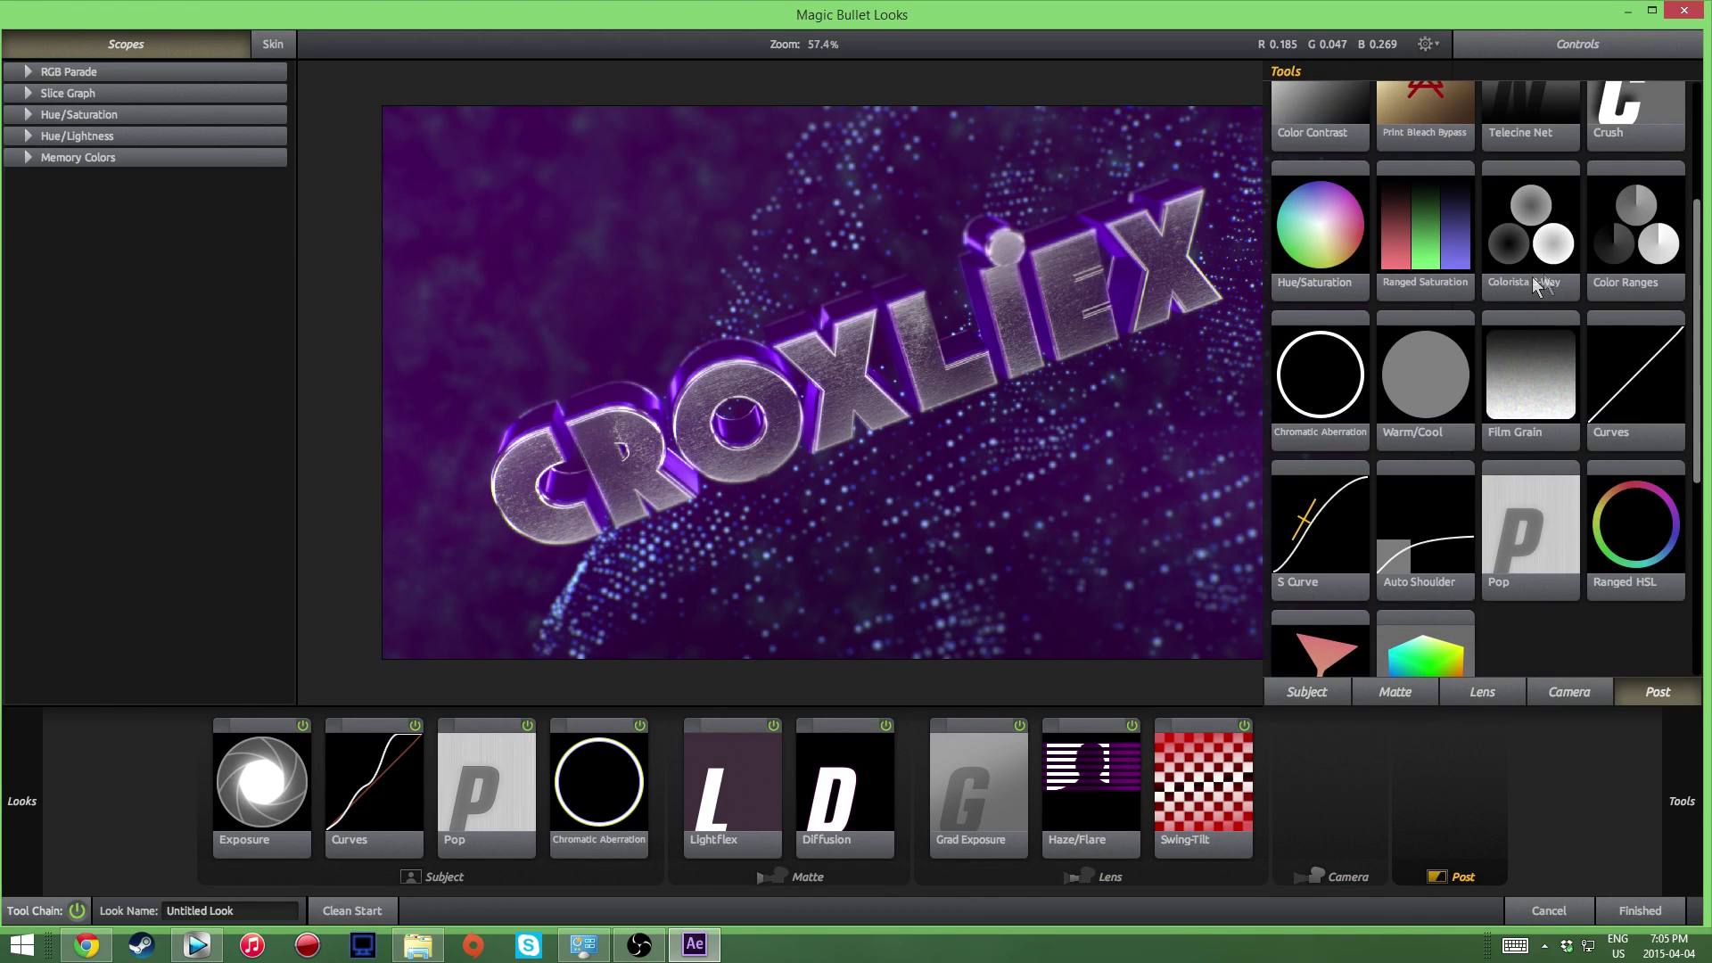
{"action": "left_click_drag", "start_coordinate": [1545, 239], "coordinate": [1450, 776]}
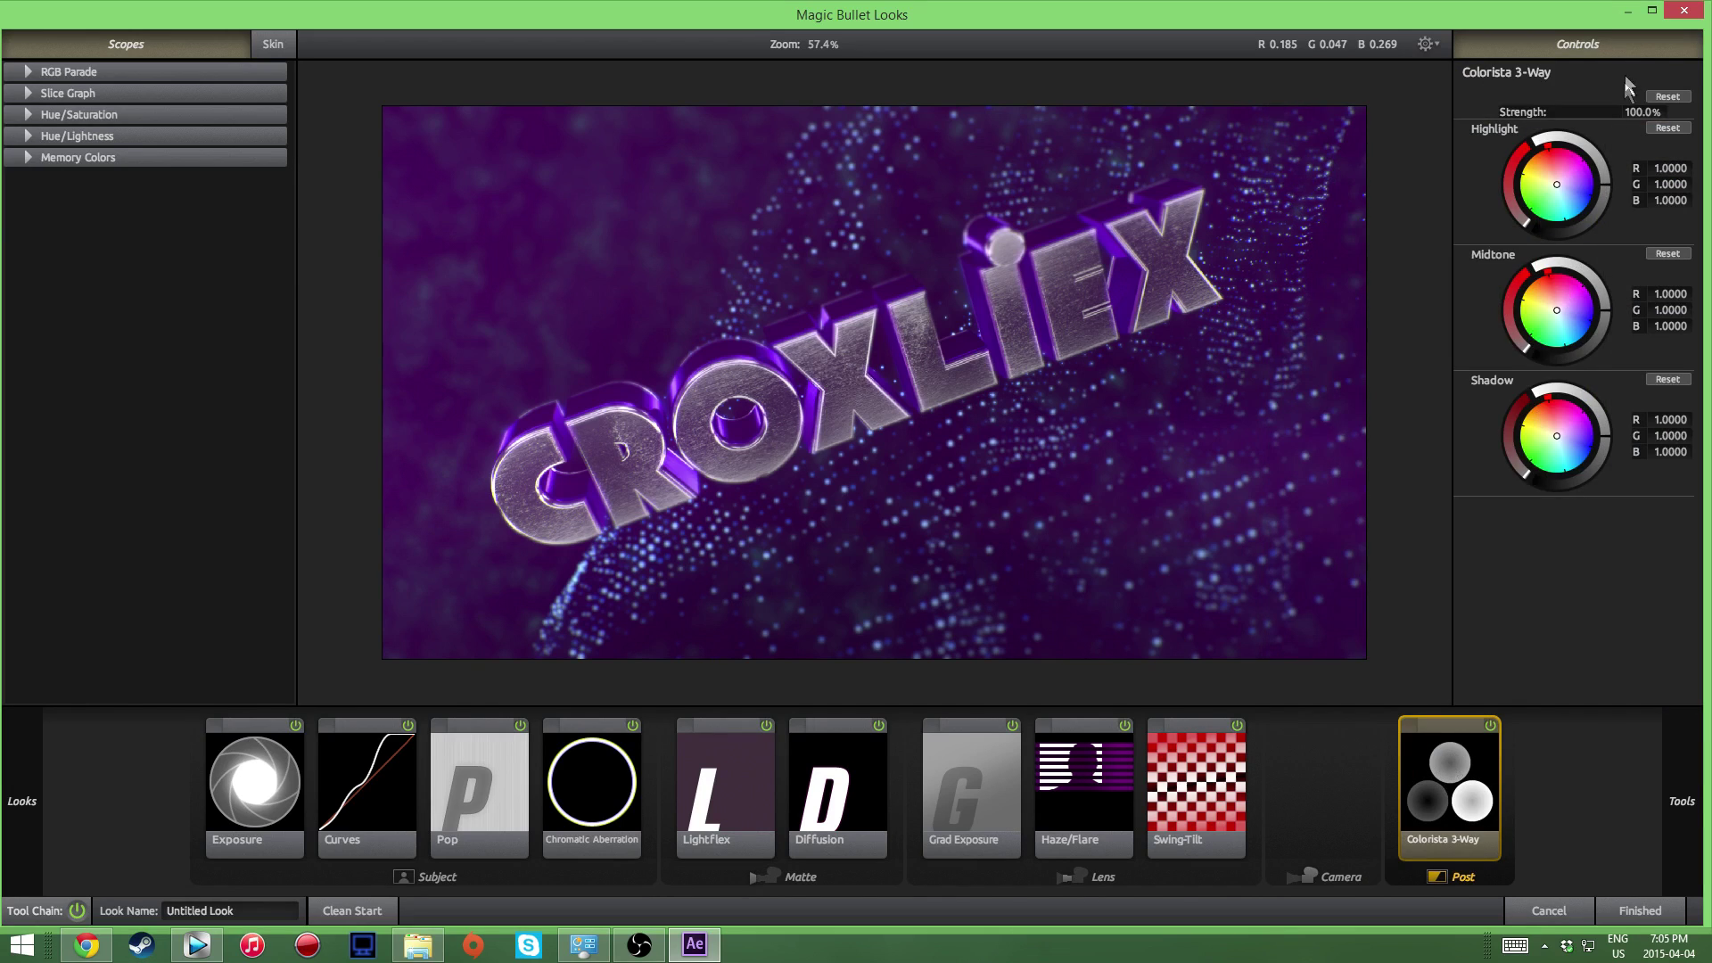
Step: Tint the Colorista highlights magenta (R 1.5580, G 0.0268, B 1.4153), midtones pinkish red (R 2.4904, G 0.0268, B 0.4828) and shadows blue
{"action": "left_click_drag", "start_coordinate": [1558, 168], "coordinate": [1575, 151]}
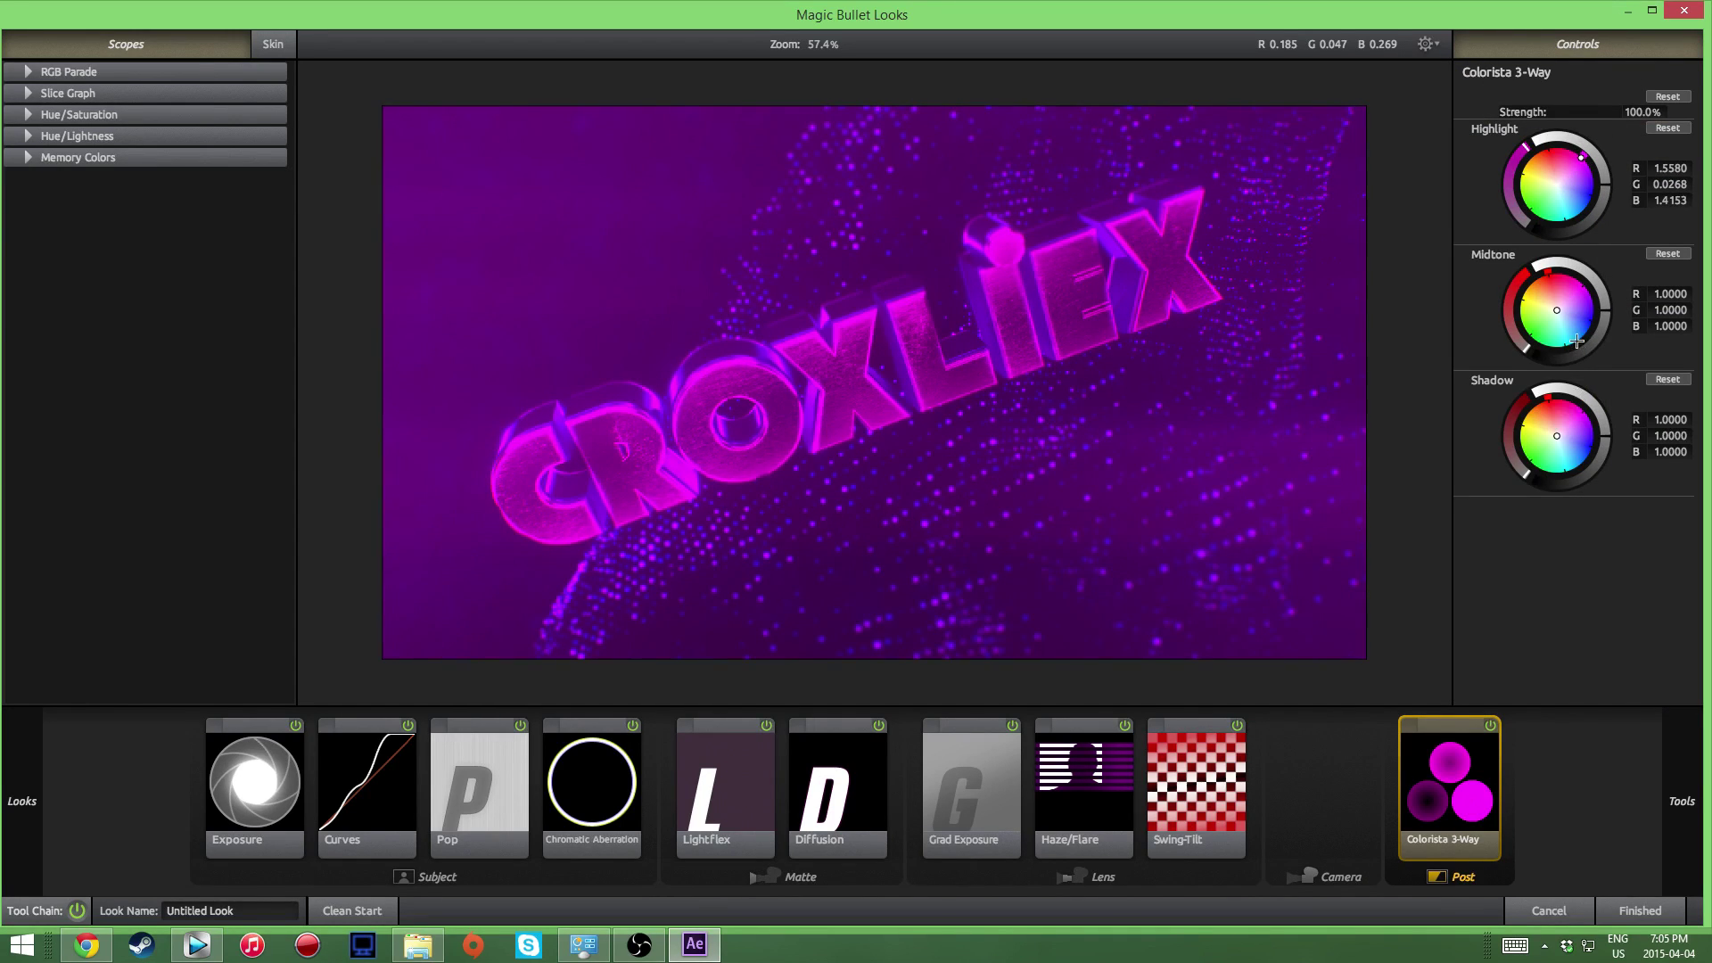
{"action": "mouse_move", "coordinate": [1575, 307]}
{"action": "left_mouse_down"}
{"action": "mouse_move", "coordinate": [1591, 321]}
{"action": "mouse_move", "coordinate": [1593, 303]}
{"action": "left_mouse_up"}
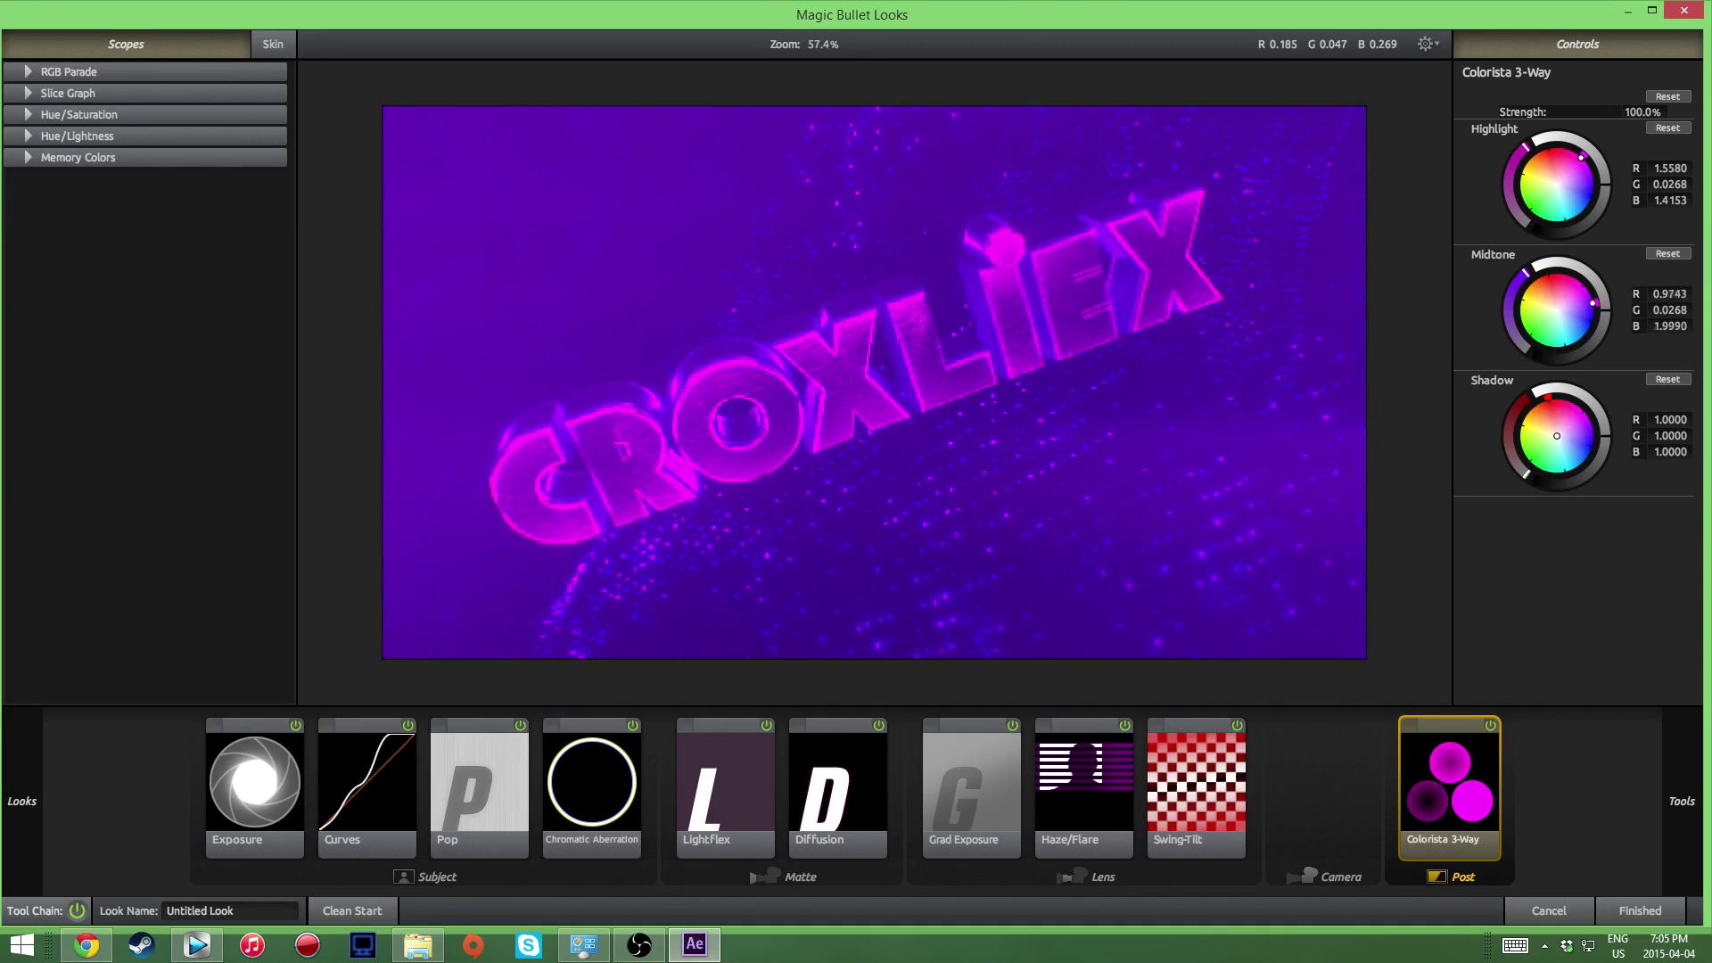
{"action": "left_click_drag", "start_coordinate": [1559, 273], "coordinate": [1577, 340]}
{"action": "left_click_drag", "start_coordinate": [1583, 450], "coordinate": [1591, 449]}
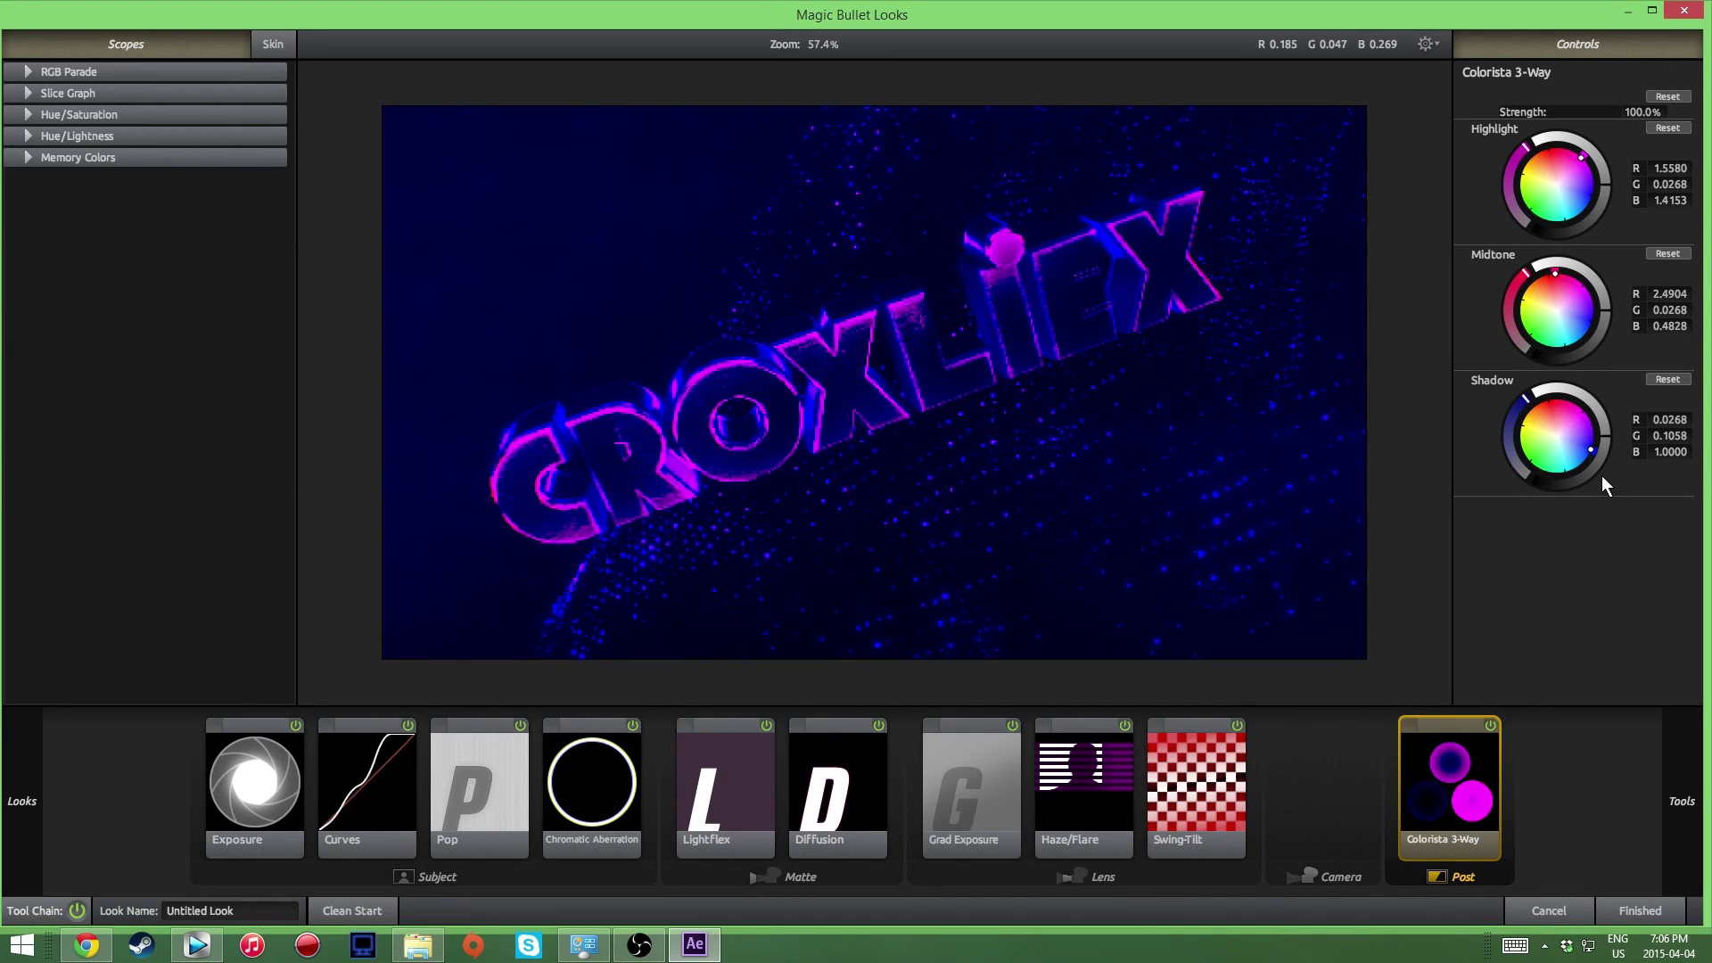
Step: Reduce the Colorista 3-Way Strength to 12.0% and soften the shadow tint to R 0.3901, G 0.4522, B 1.0000
{"action": "left_click_drag", "start_coordinate": [1645, 112], "coordinate": [1556, 112]}
{"action": "left_click_drag", "start_coordinate": [1579, 447], "coordinate": [1576, 438]}
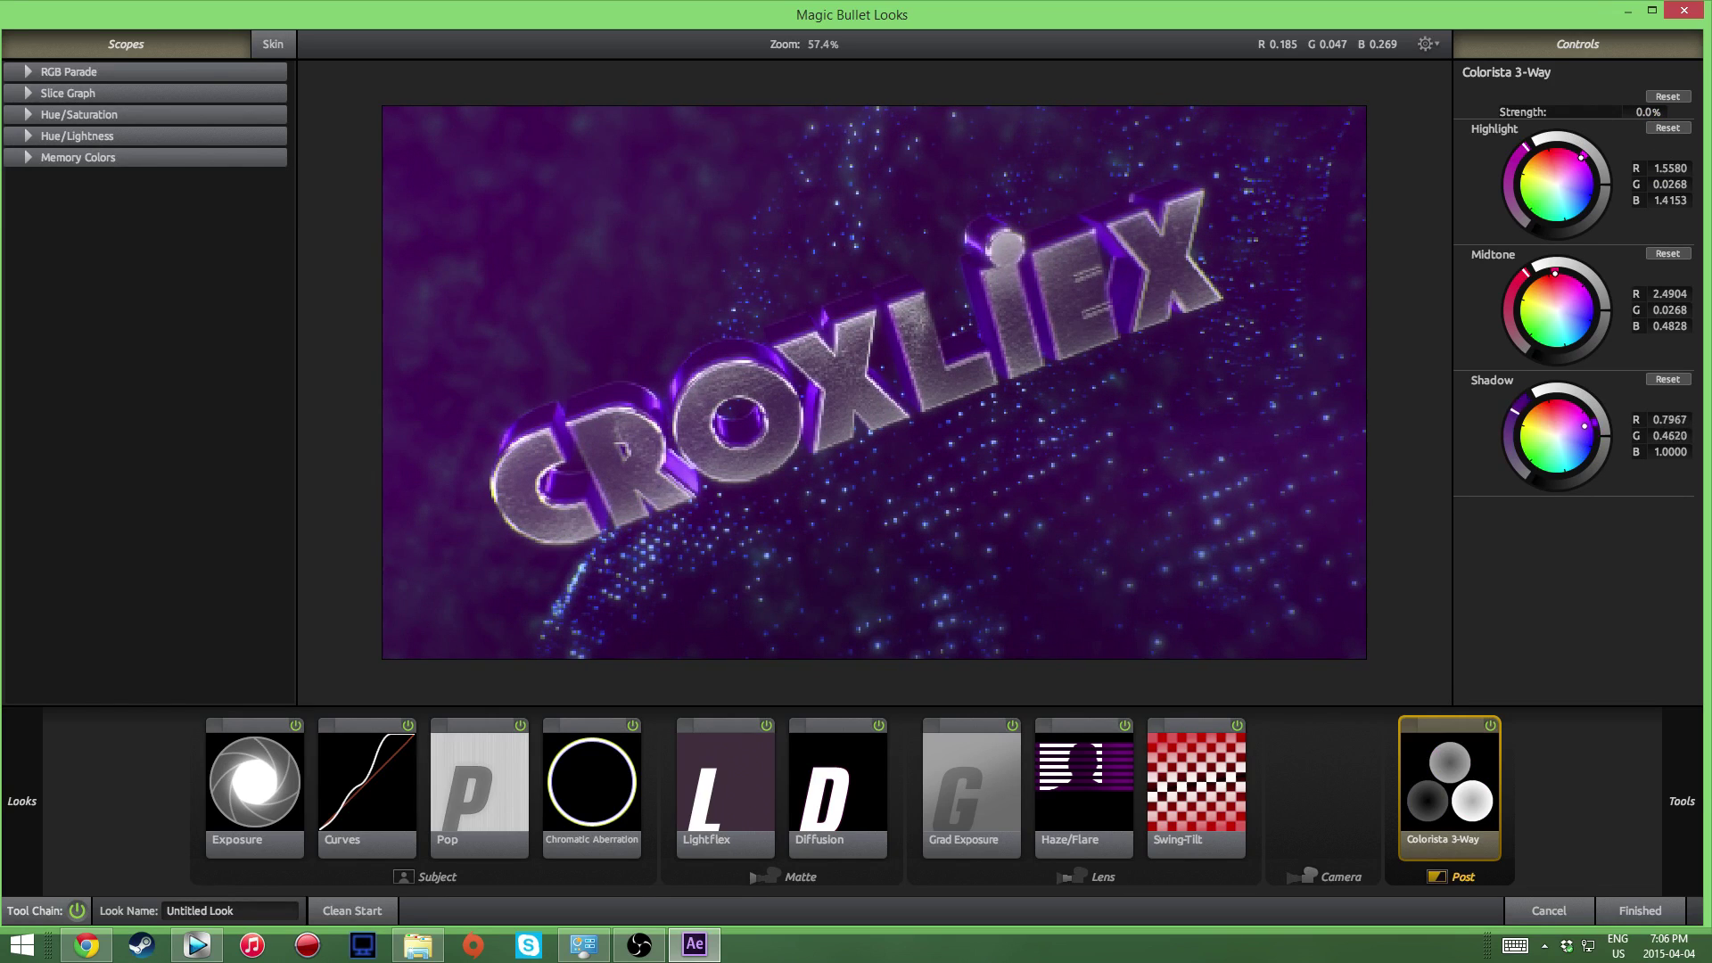
{"action": "left_click_drag", "start_coordinate": [1644, 111], "coordinate": [1655, 111]}
{"action": "left_click_drag", "start_coordinate": [1575, 441], "coordinate": [1578, 447]}
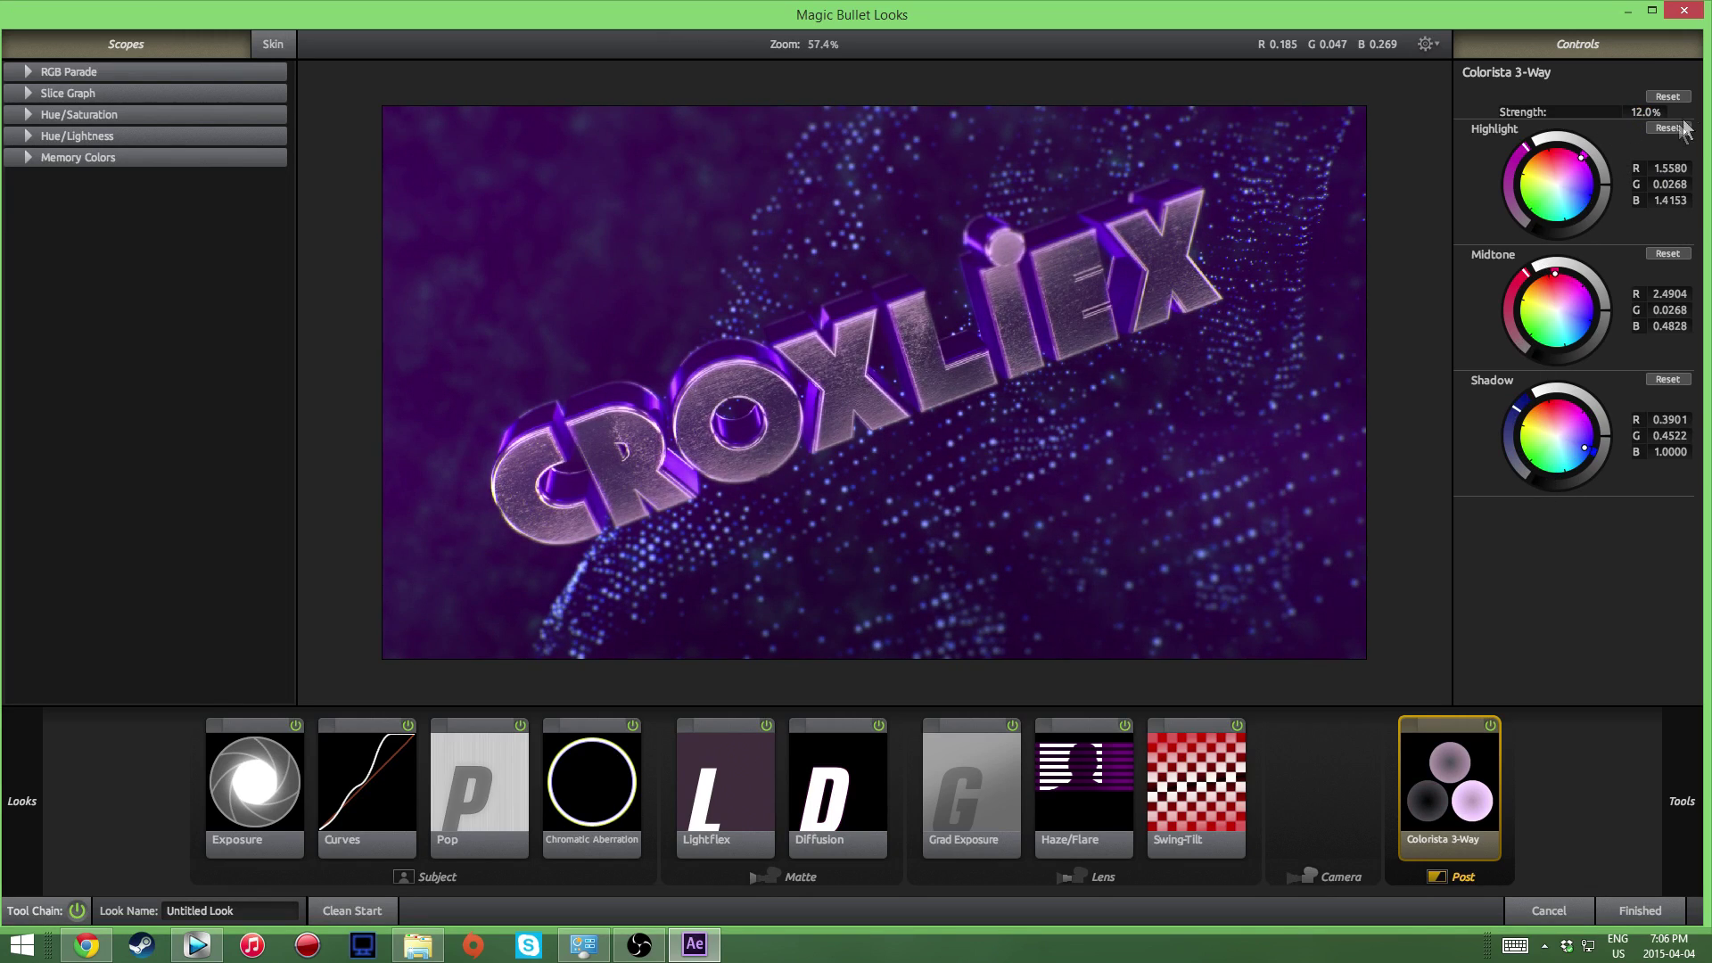
Step: Apply the finished look to the adjustment layer and compare the composition with that layer hidden and shown
{"action": "left_click", "coordinate": [1629, 906]}
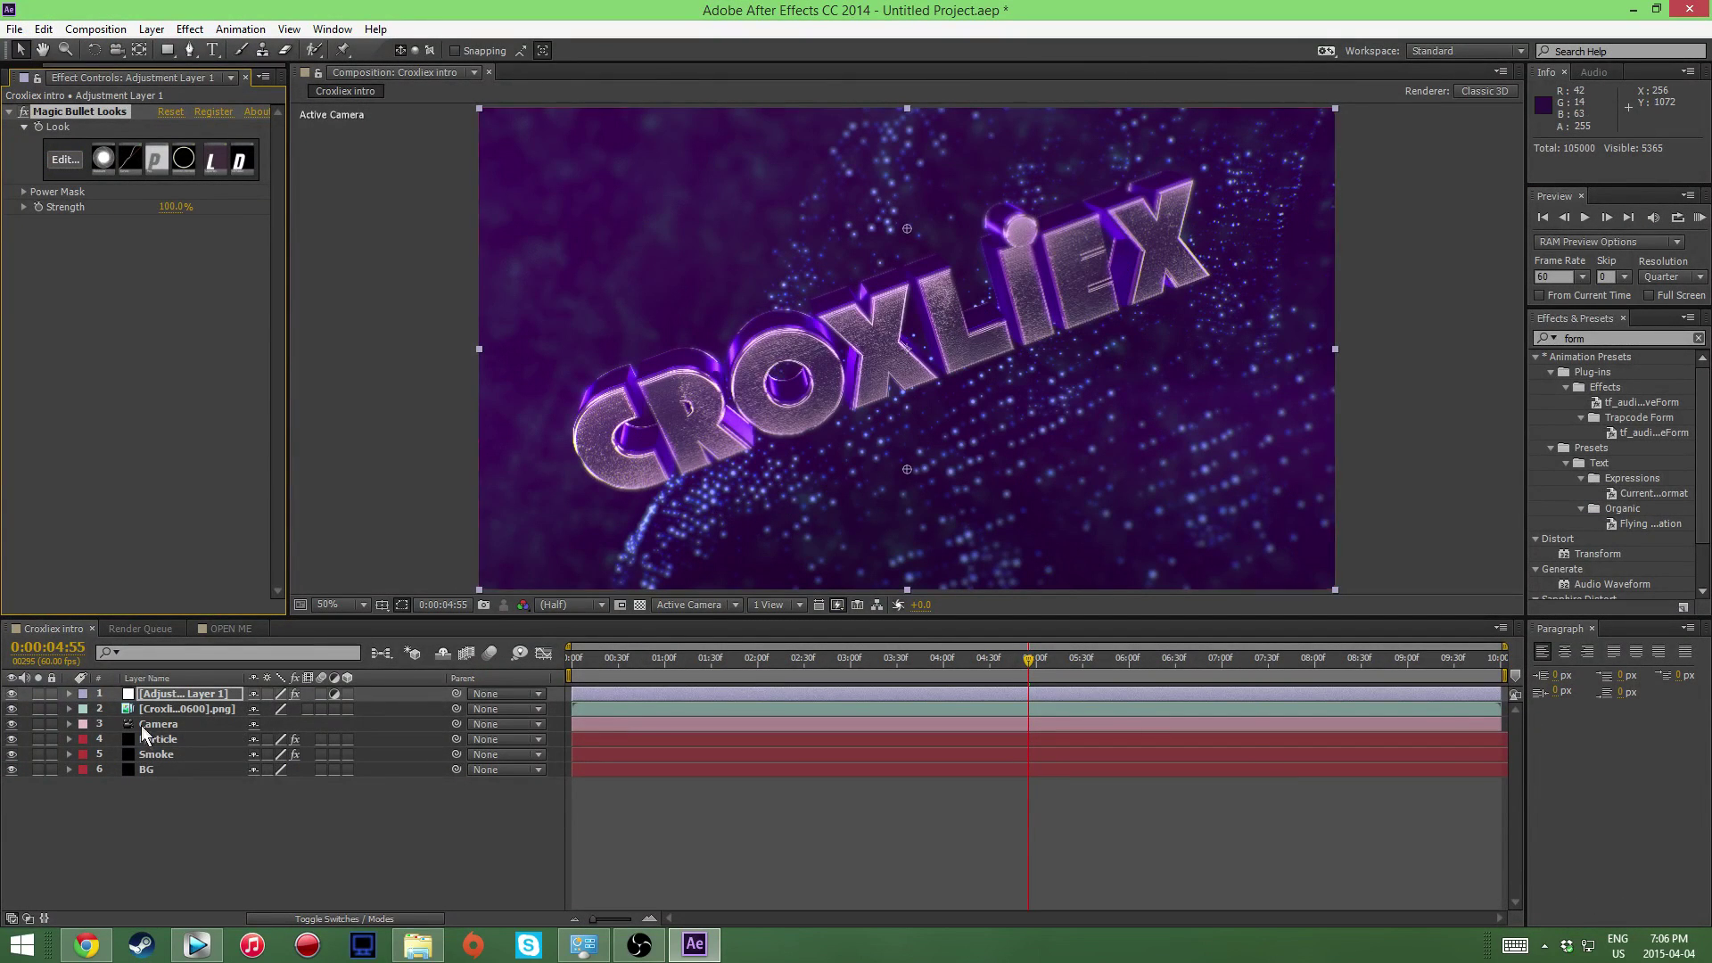
{"action": "left_click", "coordinate": [12, 696]}
{"action": "left_click", "coordinate": [12, 696]}
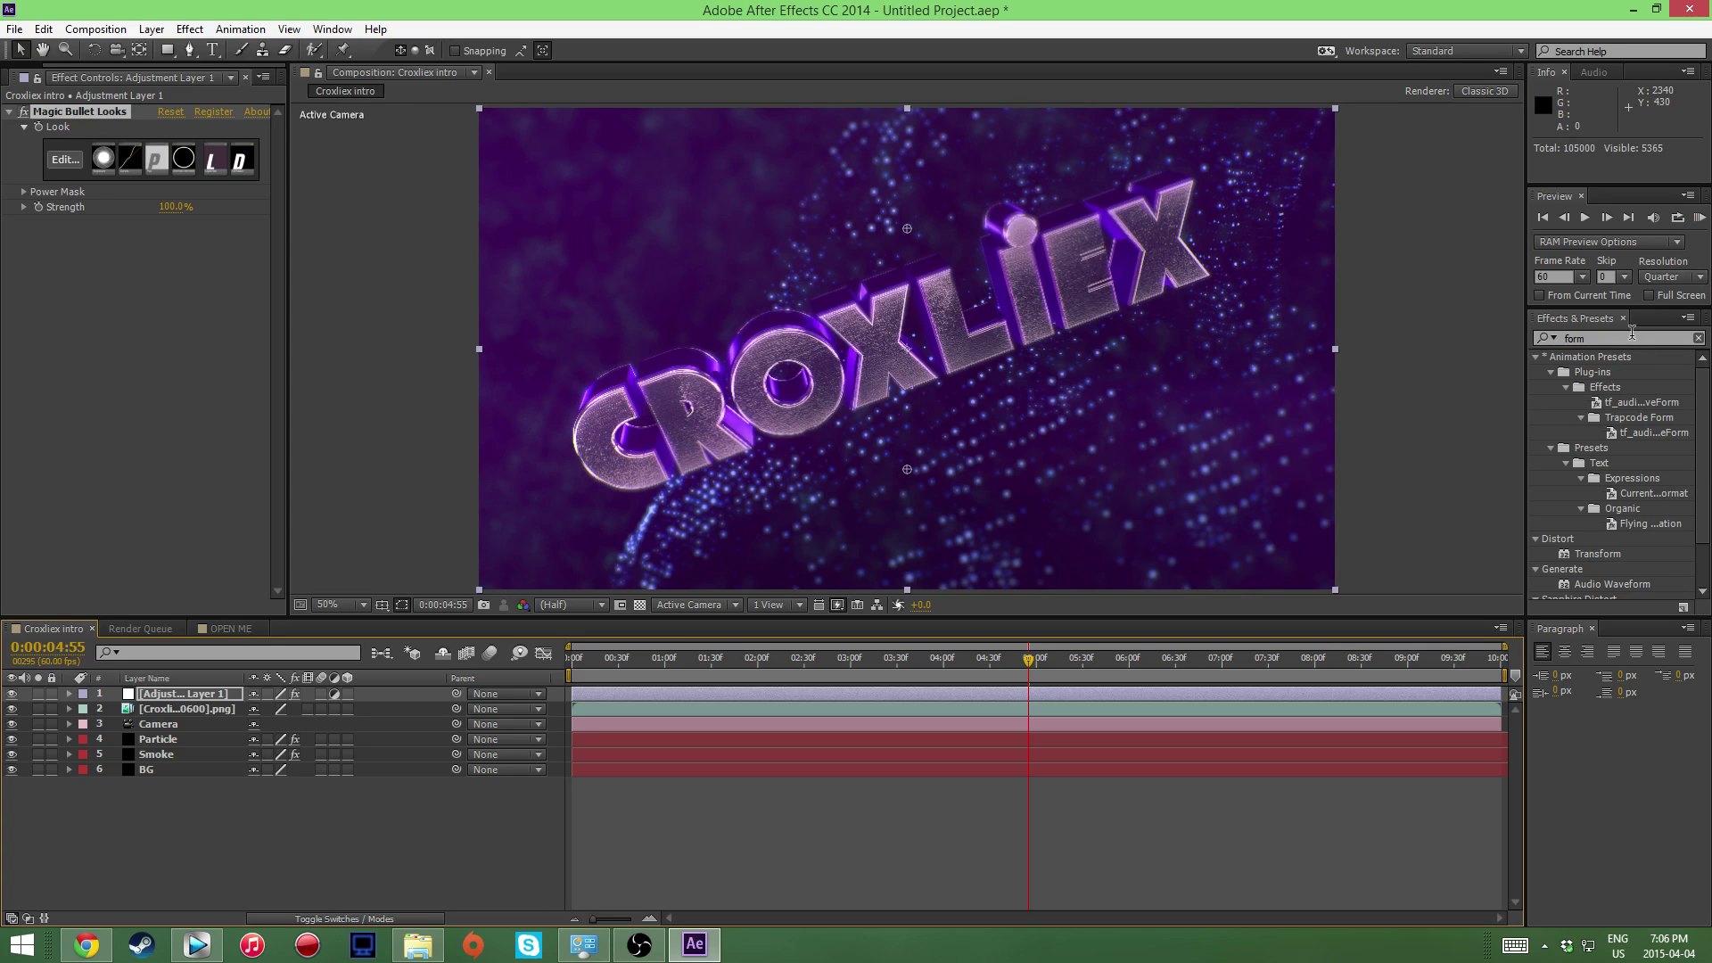
Step: Run a RAM preview of the full graded composition and stop the playback
{"action": "left_click", "coordinate": [1699, 217]}
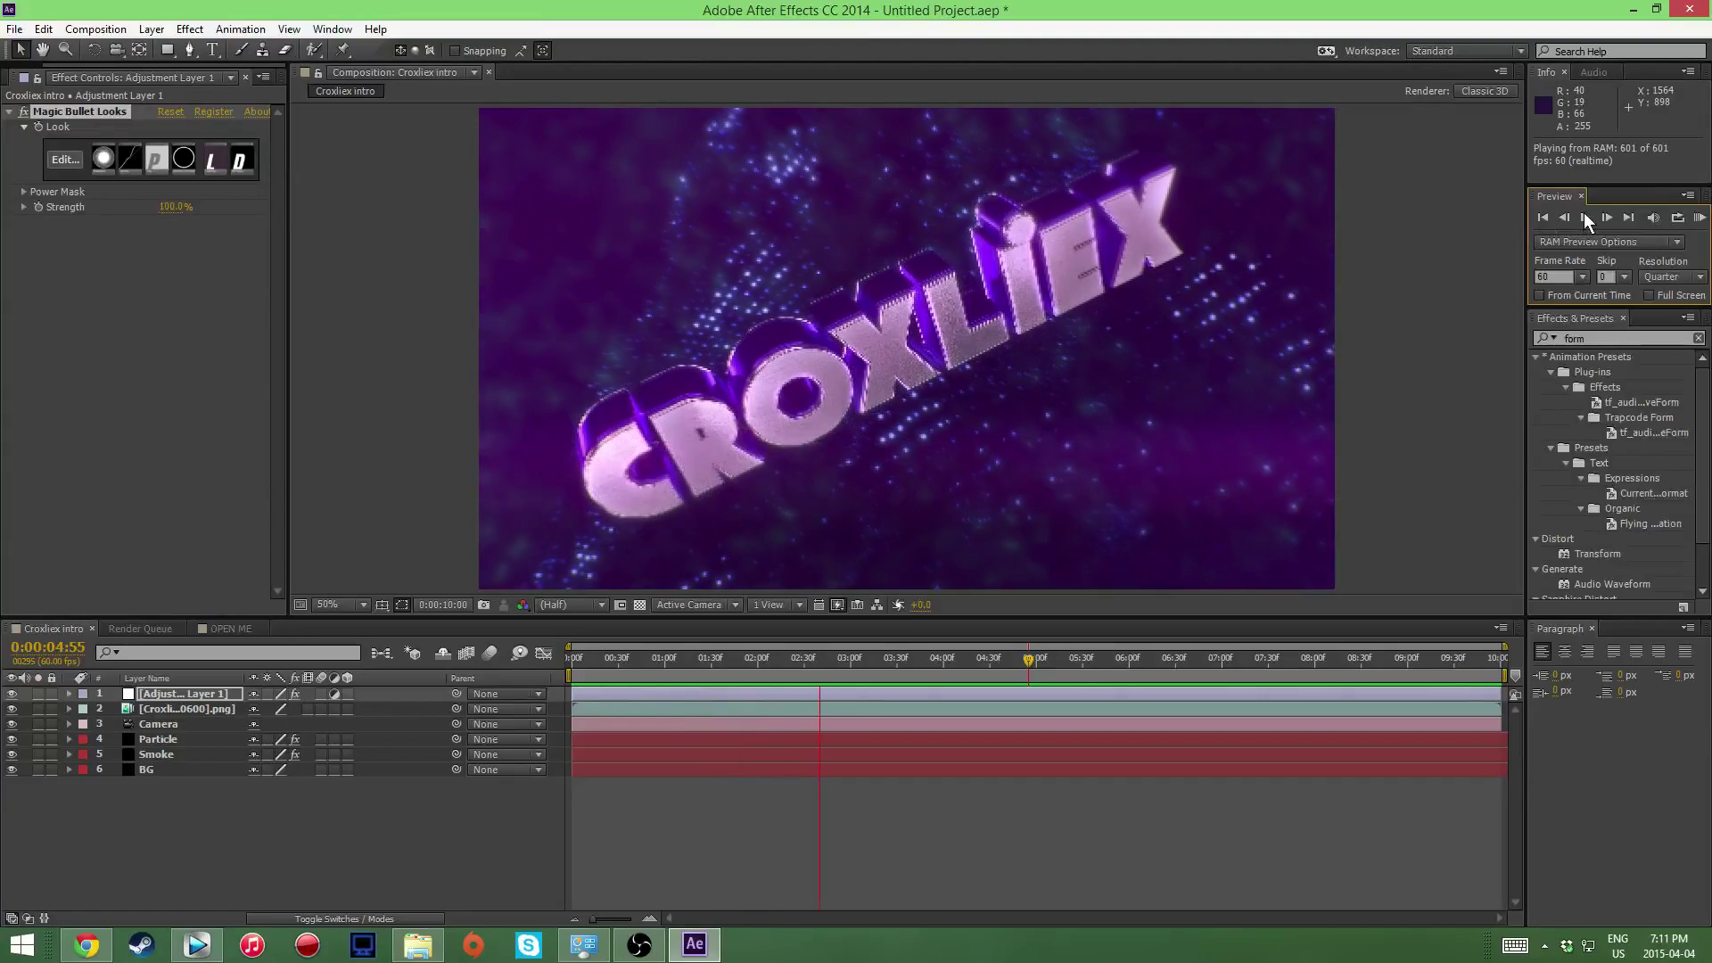
{"action": "left_click", "coordinate": [1585, 217]}
Step: Change the Form particle color on the Particle layer from blue to purple D200FF
{"action": "left_click", "coordinate": [168, 739]}
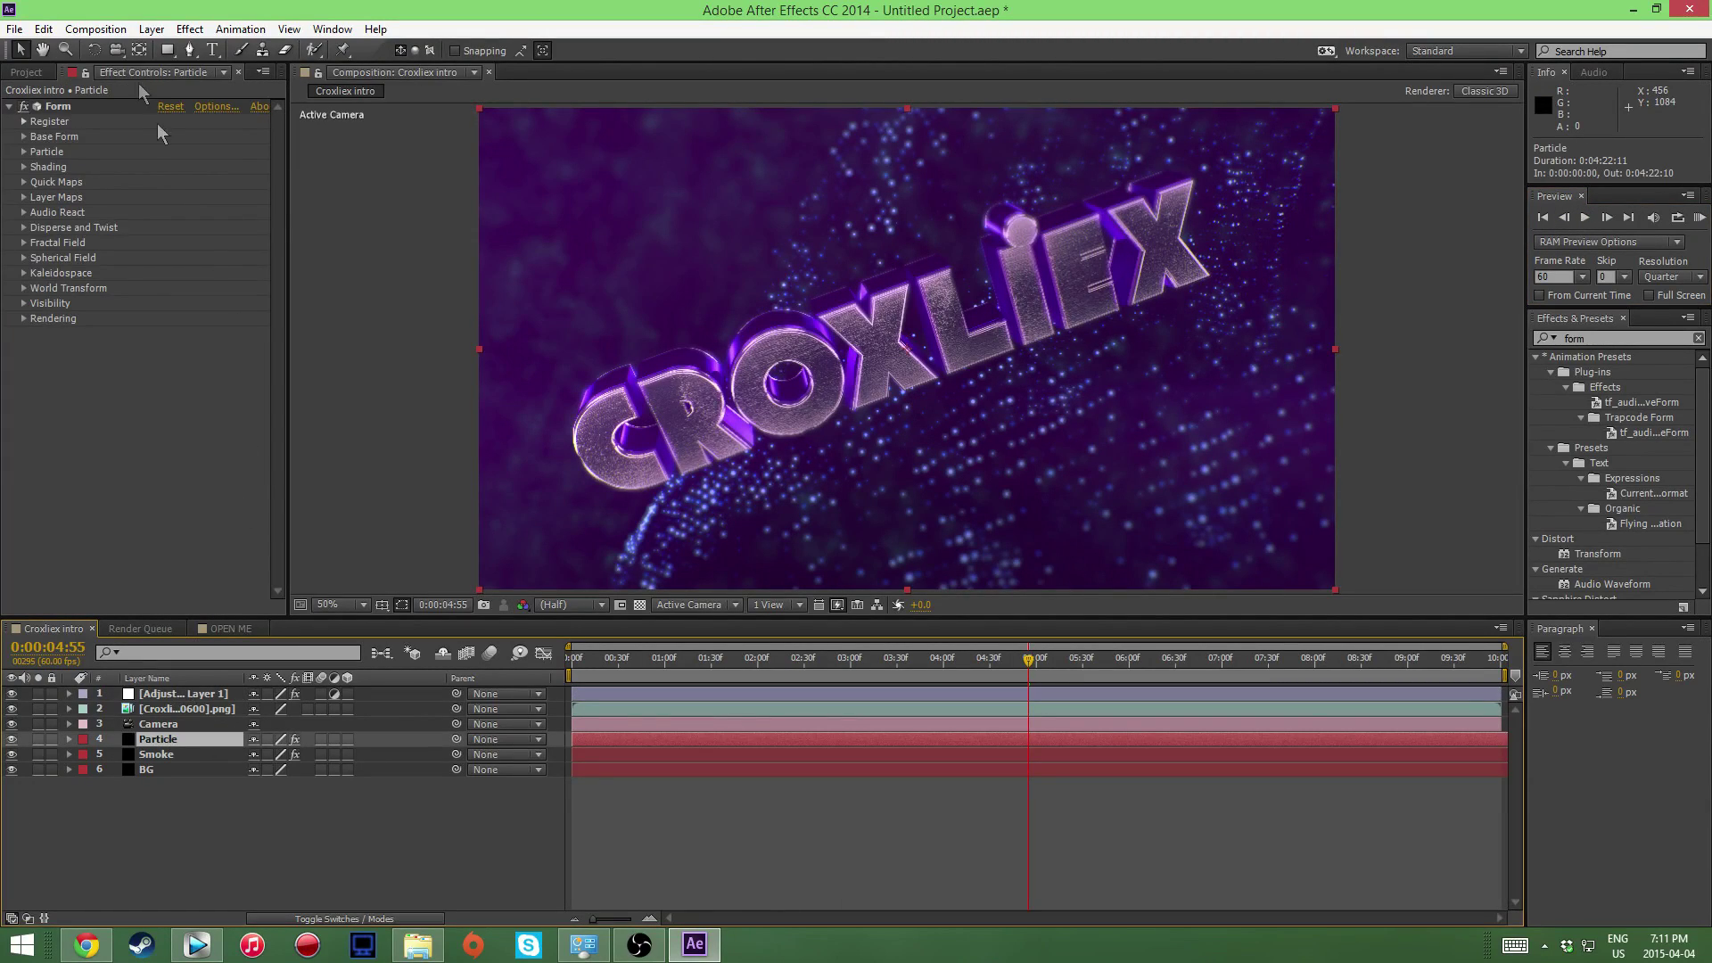
{"action": "left_click", "coordinate": [22, 137]}
{"action": "left_click", "coordinate": [24, 136]}
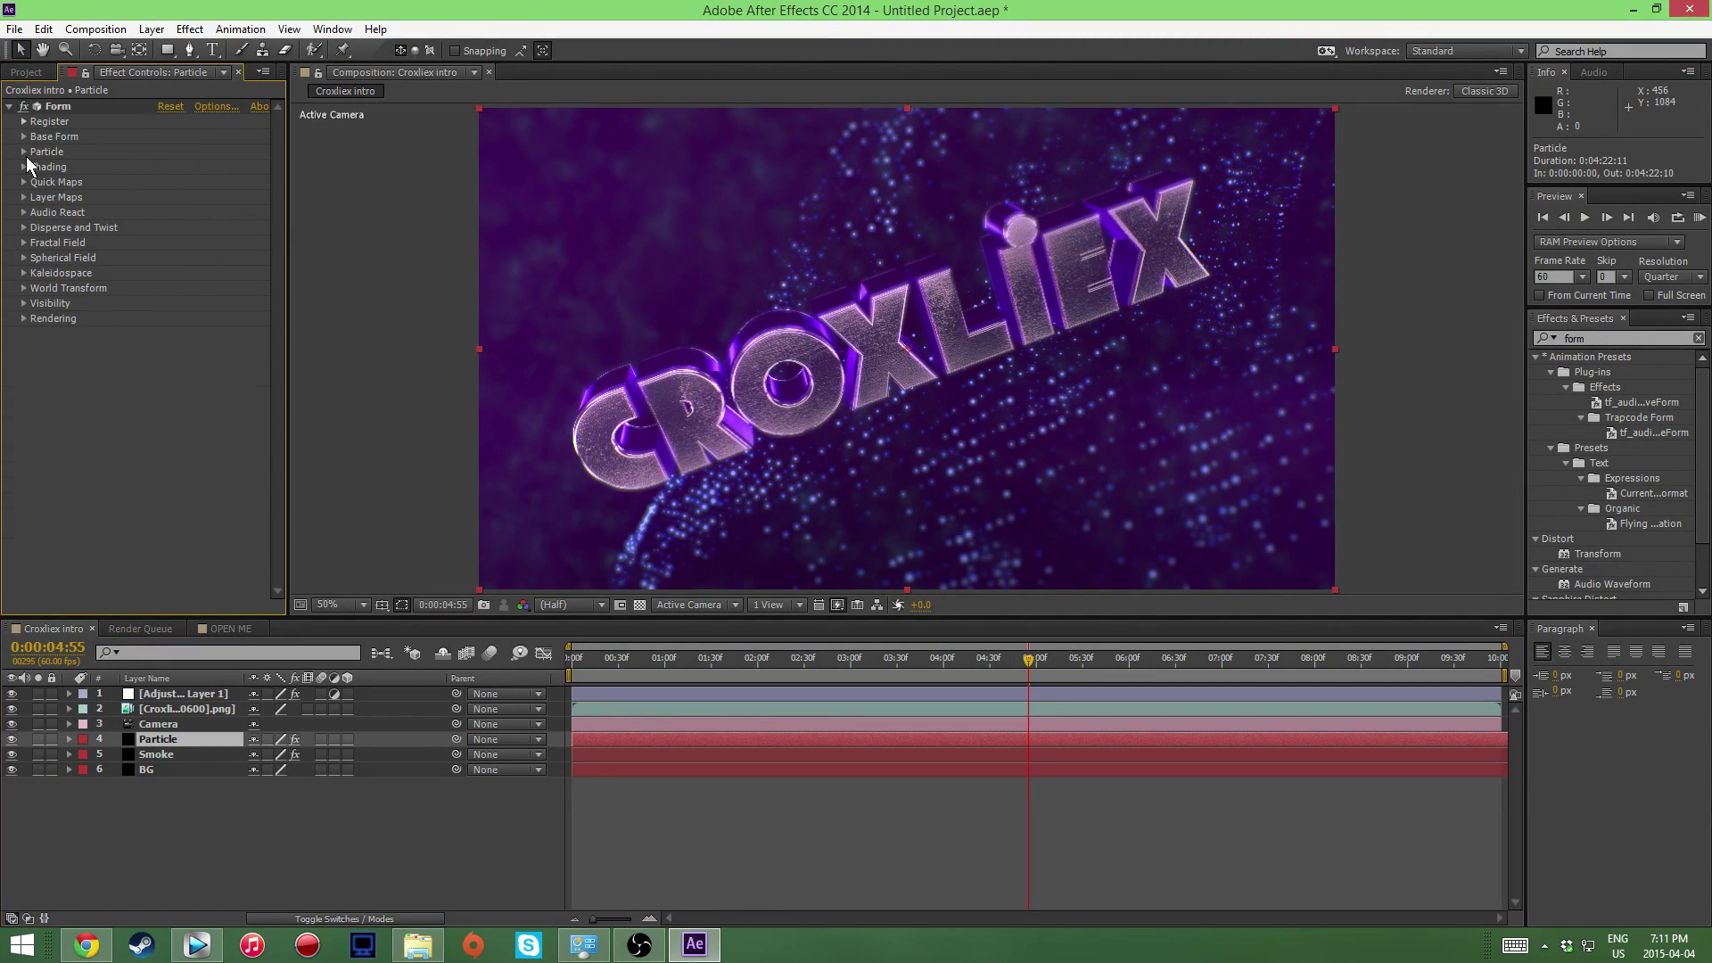
{"action": "left_click", "coordinate": [23, 152]}
{"action": "left_click", "coordinate": [166, 288]}
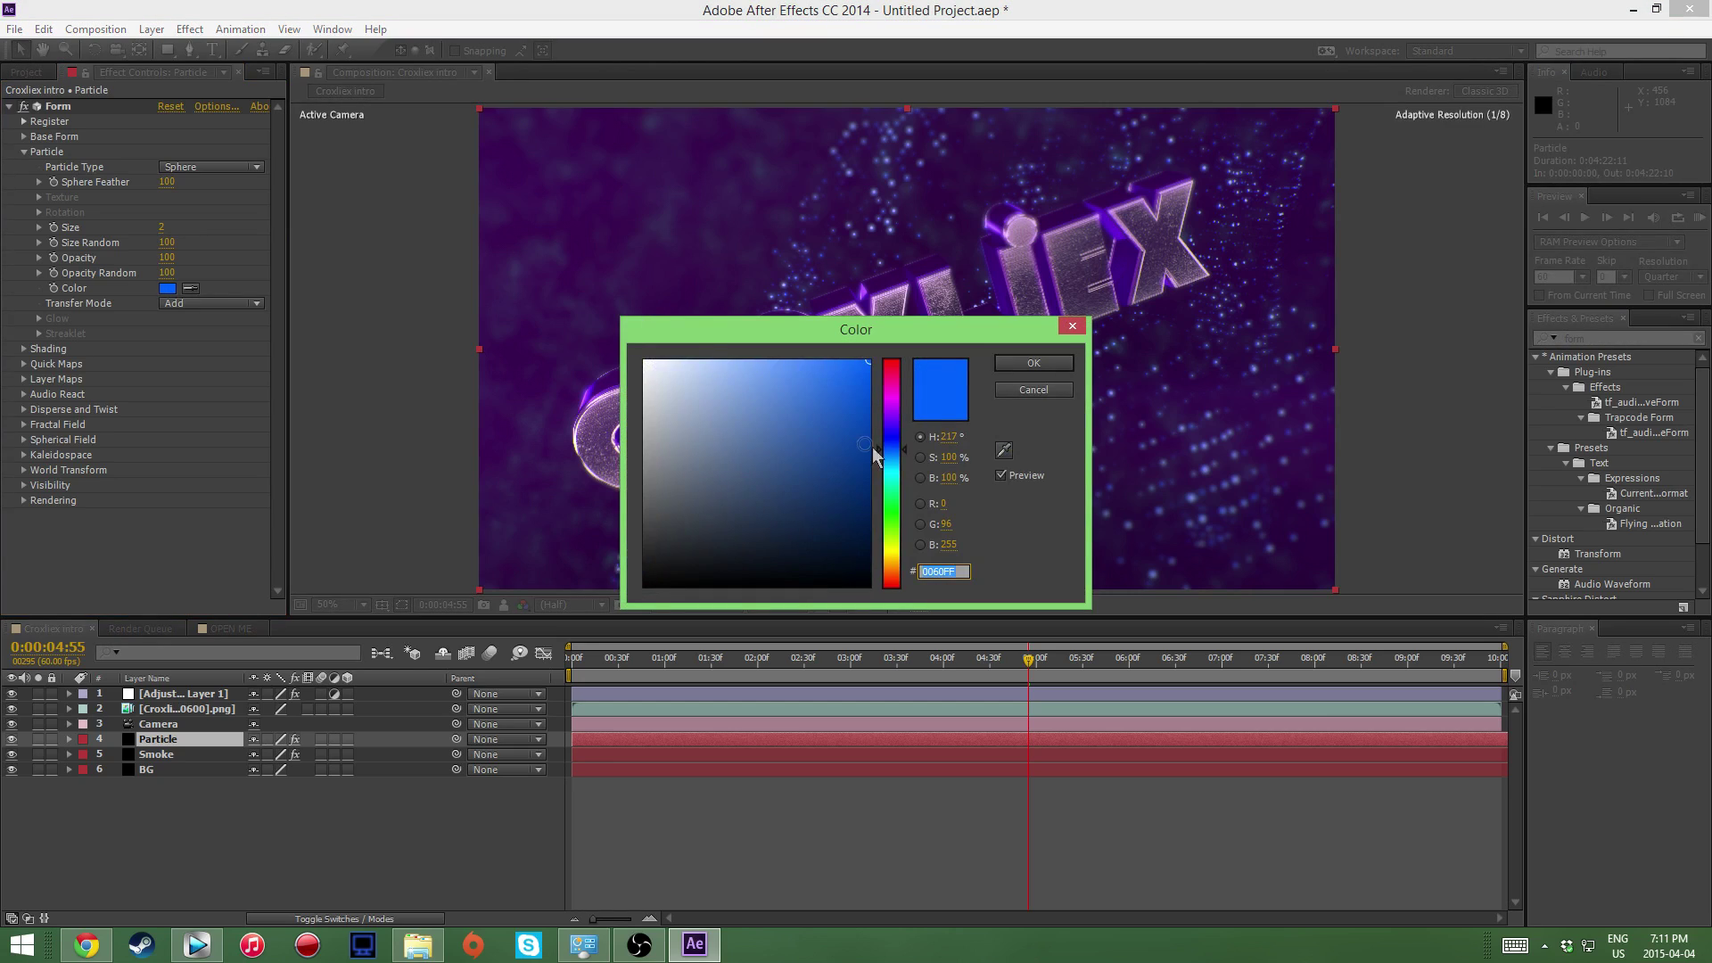
{"action": "left_click_drag", "start_coordinate": [900, 440], "coordinate": [896, 404]}
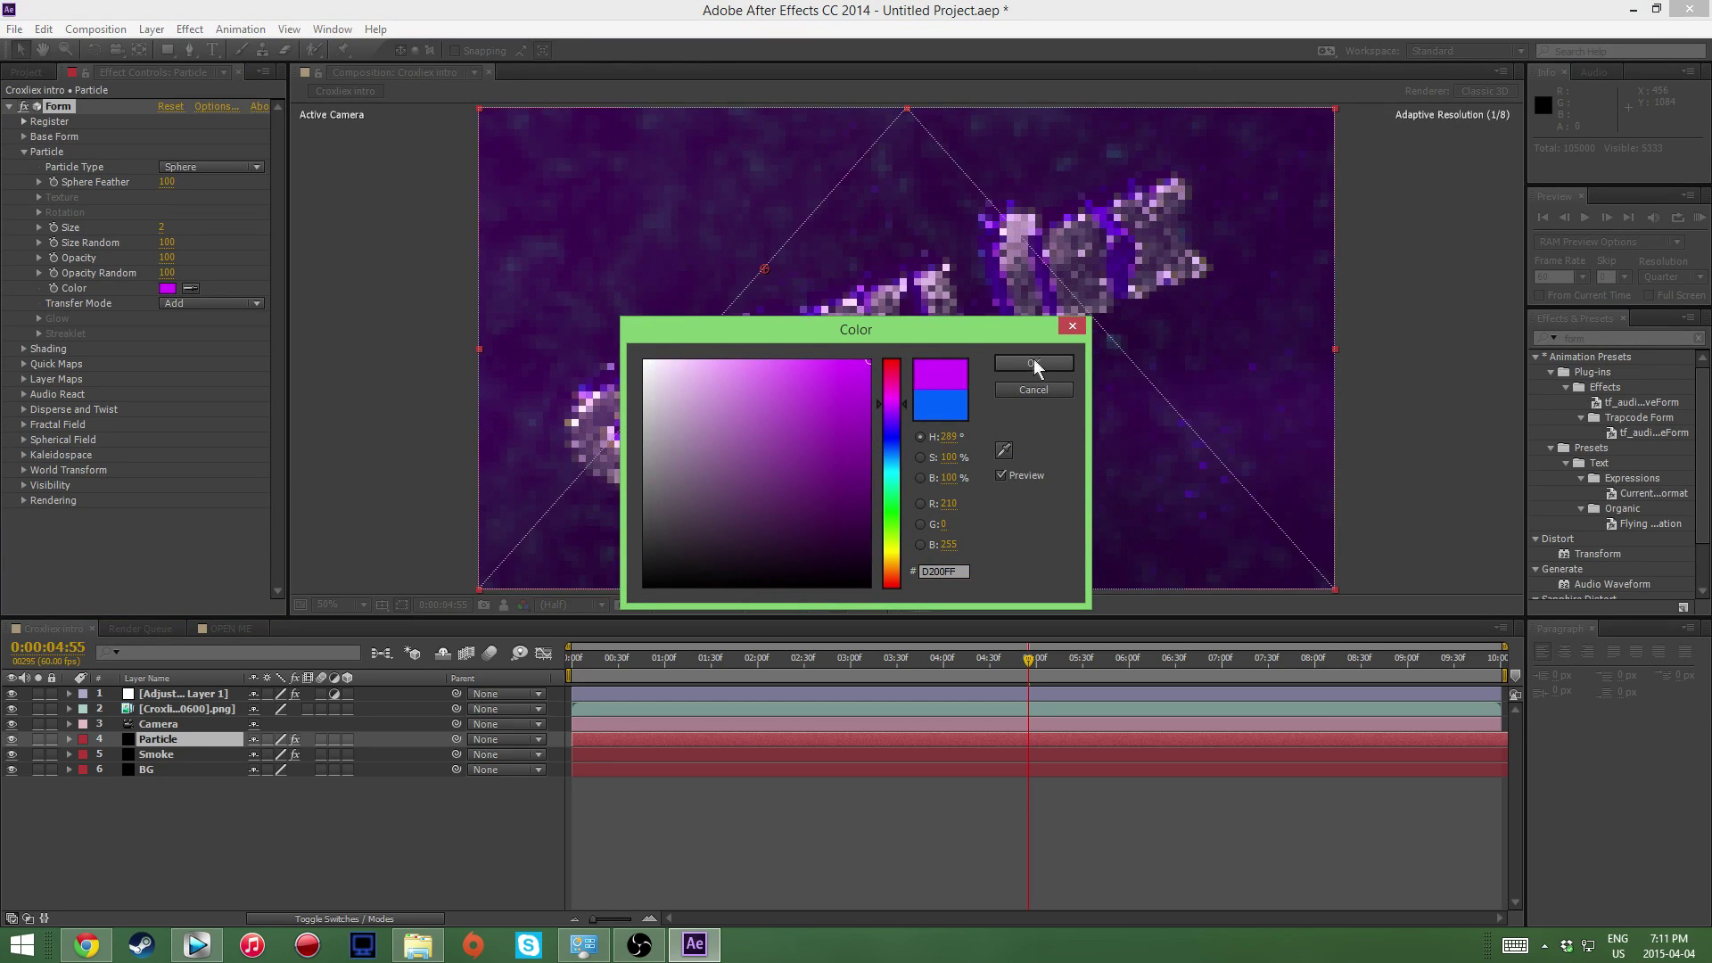
{"action": "left_click", "coordinate": [1033, 362]}
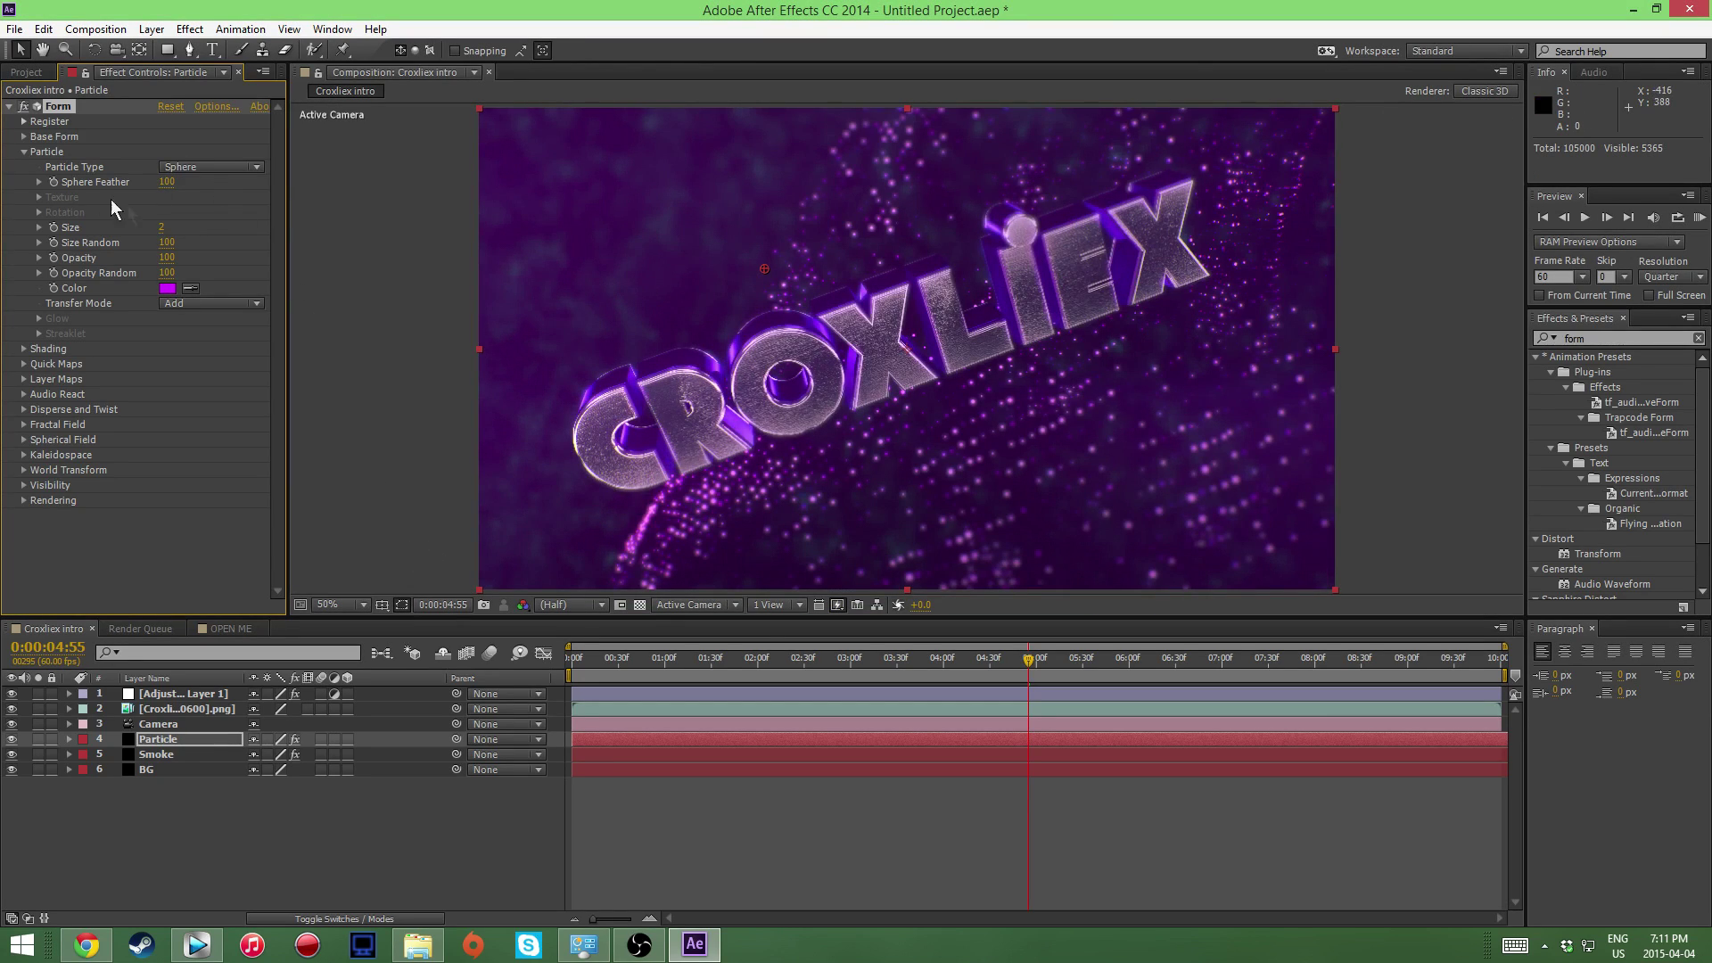
{"action": "left_click", "coordinate": [23, 152]}
Step: Change the Form particle color on the Smoke layer to deep blue, and deselect the layer
{"action": "left_click", "coordinate": [158, 753]}
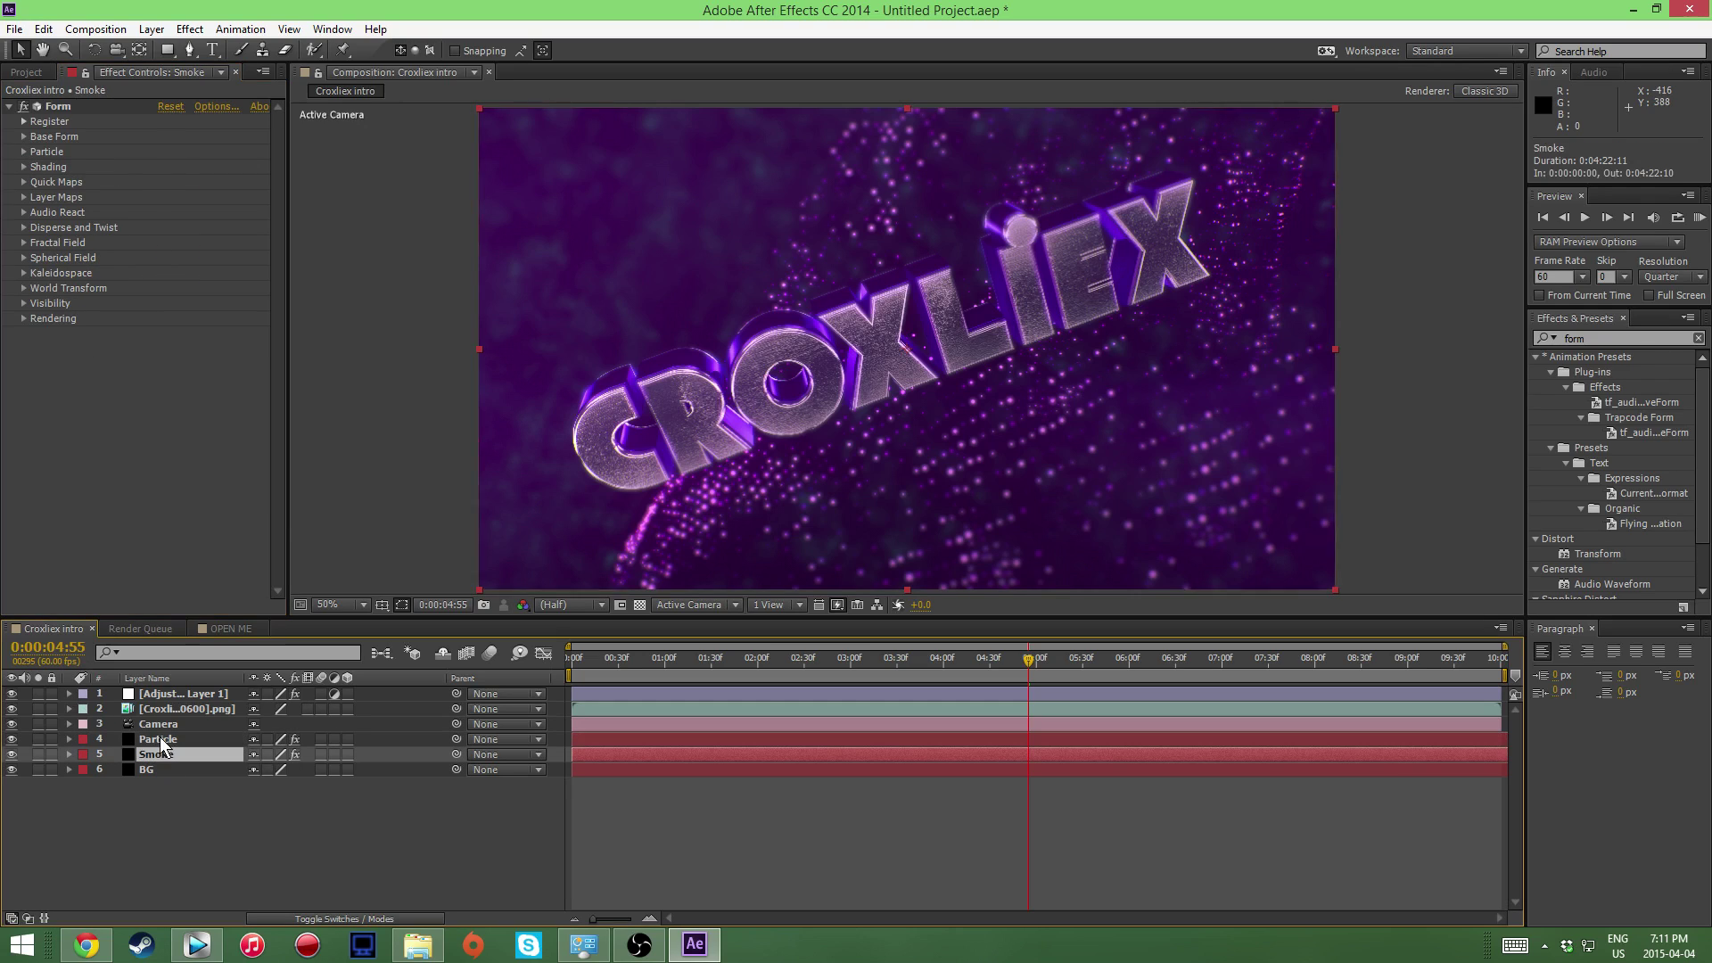
{"action": "left_click", "coordinate": [23, 154]}
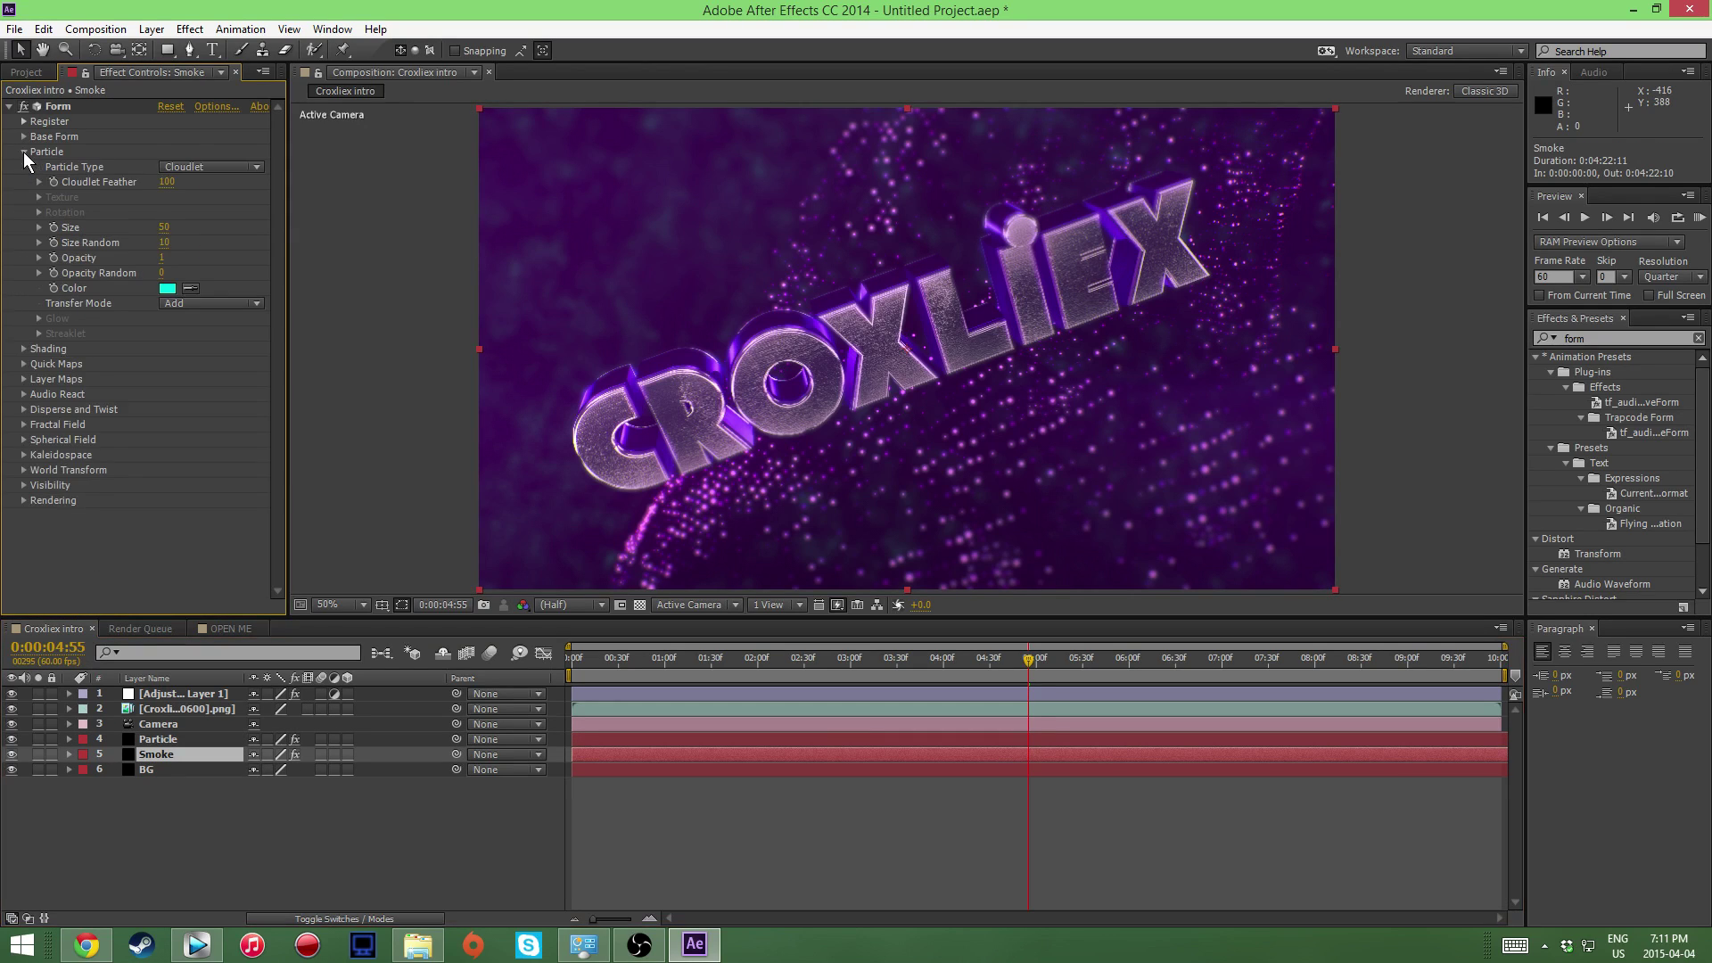
{"action": "left_click", "coordinate": [167, 288]}
{"action": "left_click_drag", "start_coordinate": [892, 411], "coordinate": [892, 436]}
{"action": "left_click", "coordinate": [1034, 363]}
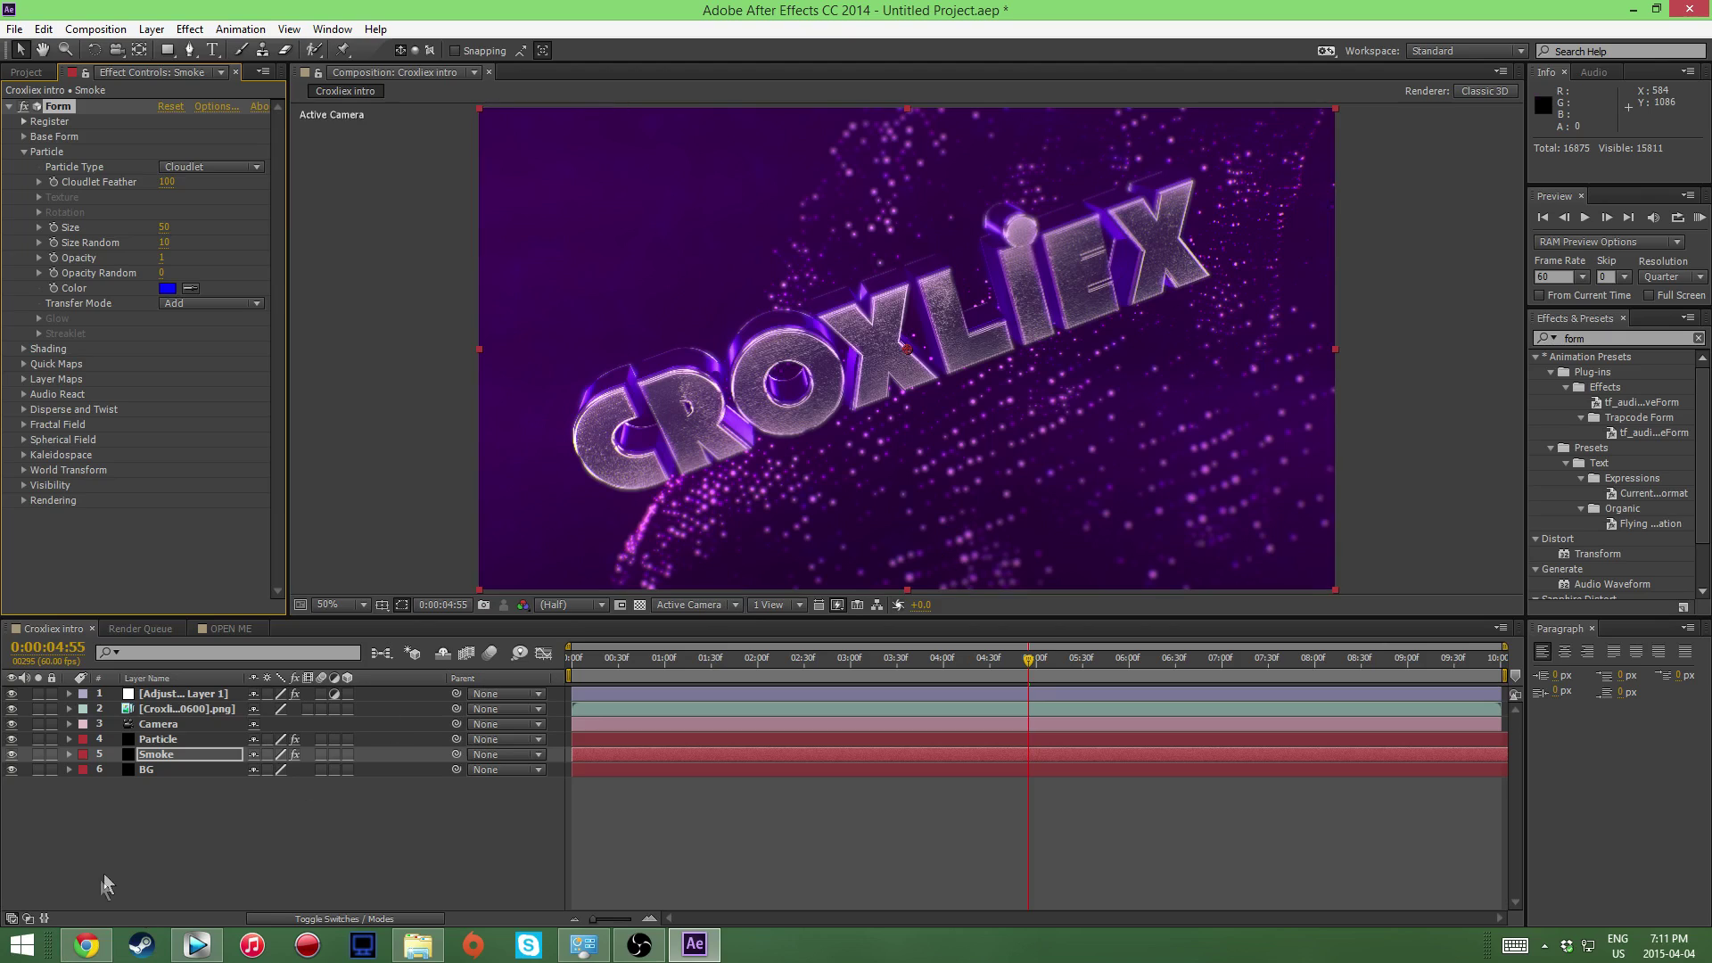
{"action": "left_click", "coordinate": [175, 835]}
Step: Create a new composition from the Croxliex intro composition so that it is nested inside as a single layer
{"action": "left_click", "coordinate": [27, 72]}
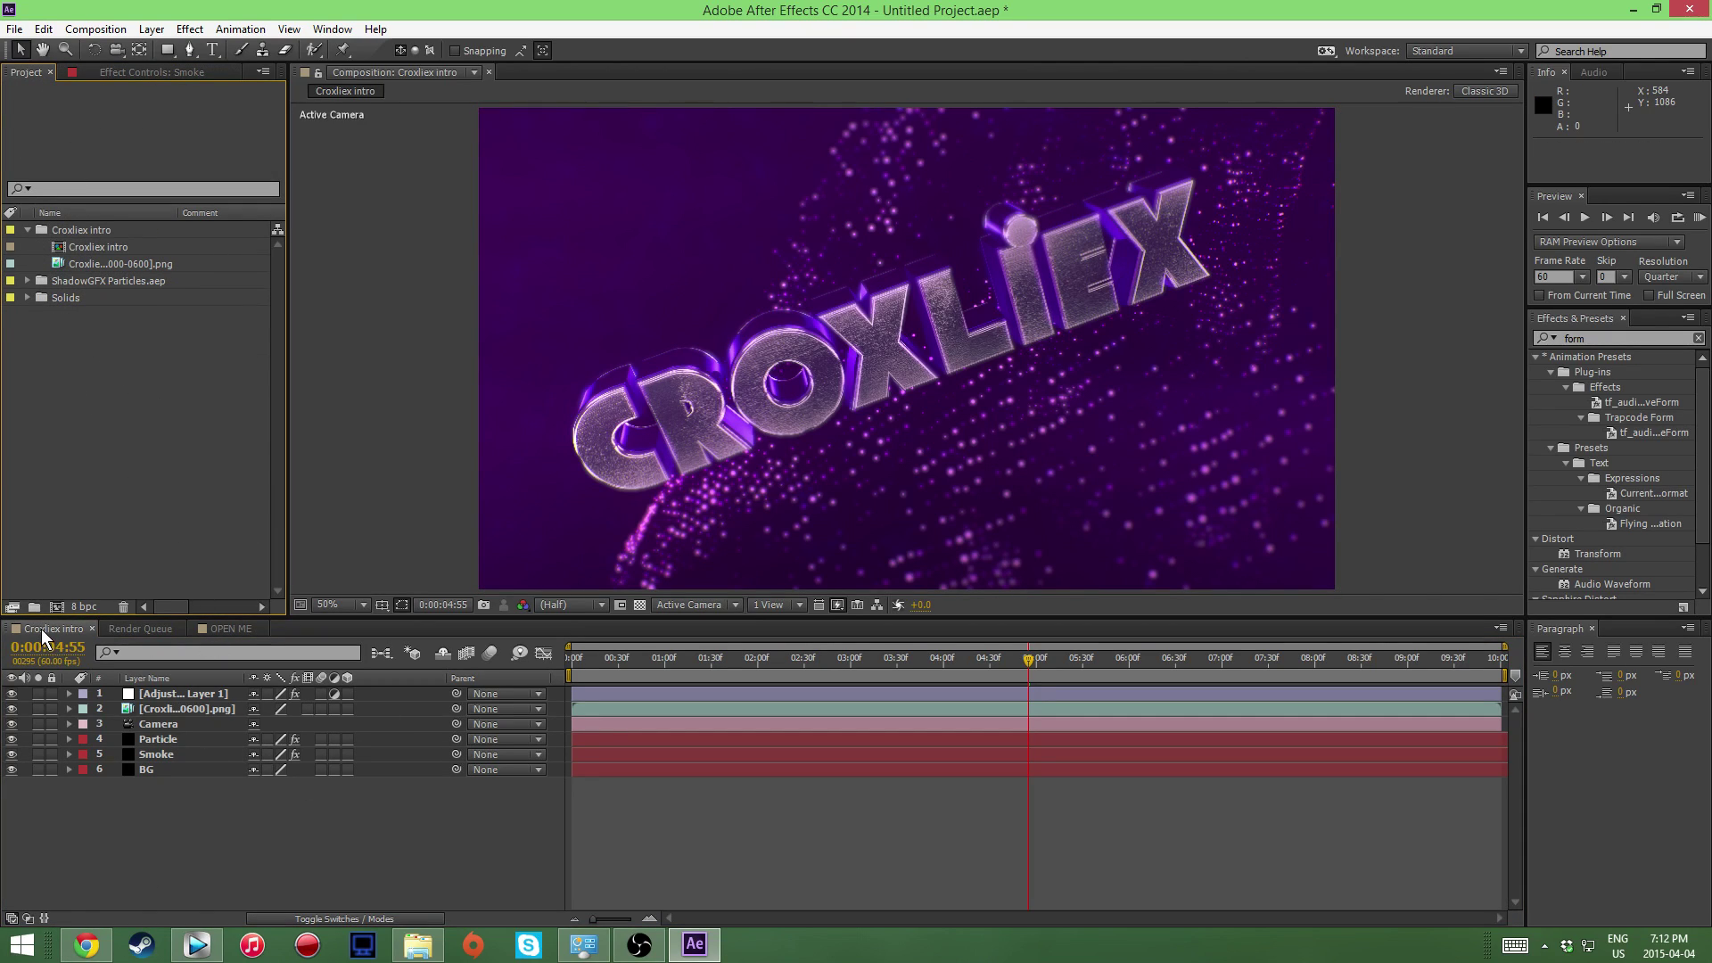
{"action": "left_click", "coordinate": [89, 248]}
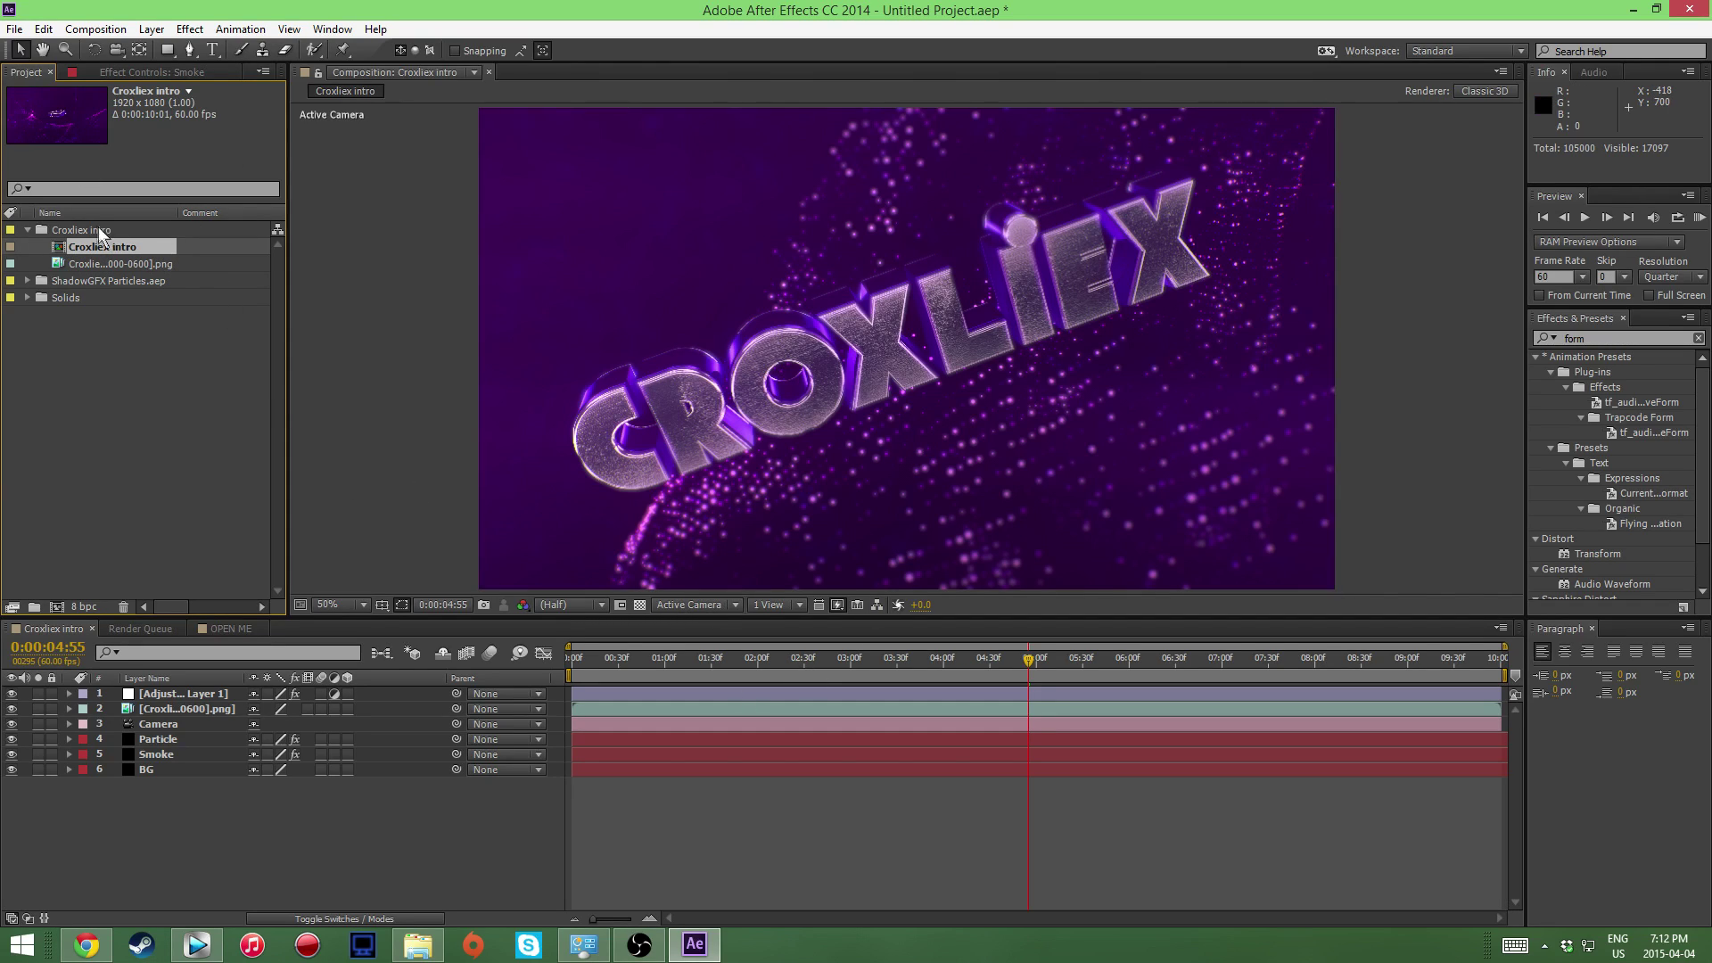
{"action": "left_click_drag", "start_coordinate": [82, 244], "coordinate": [403, 421]}
{"action": "left_click_drag", "start_coordinate": [395, 527], "coordinate": [57, 603]}
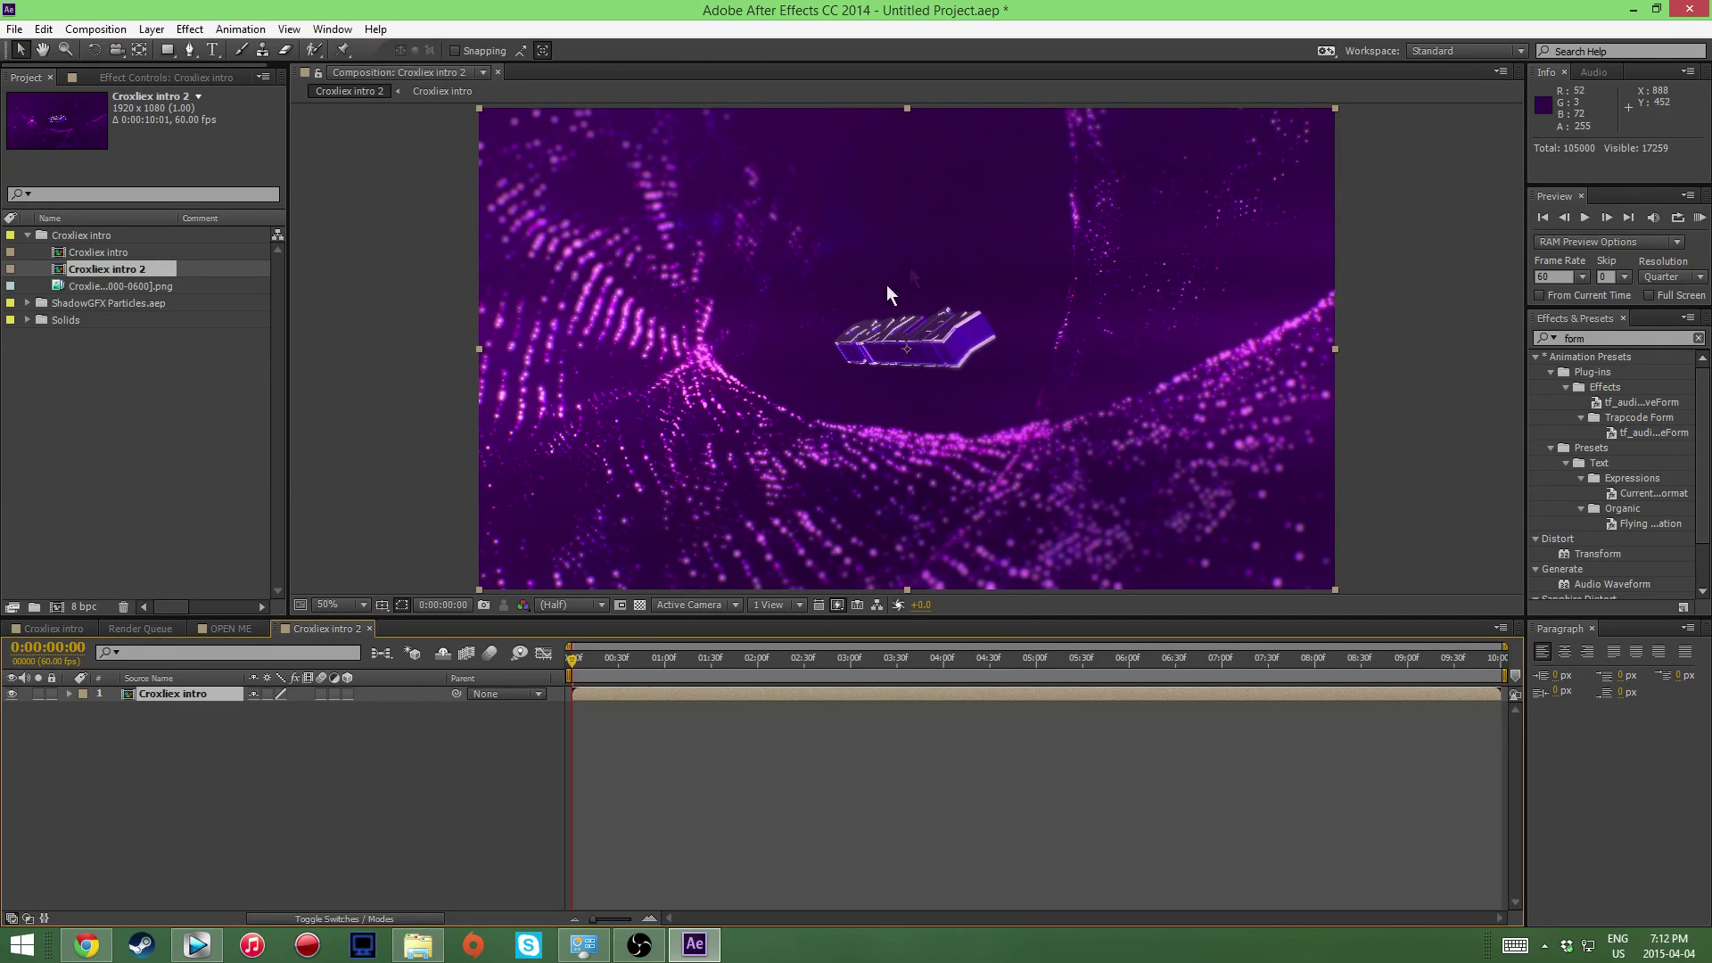
Step: Run a RAM preview of the nested Croxliex intro 2 composition and stop the playback
{"action": "left_click", "coordinate": [1700, 218]}
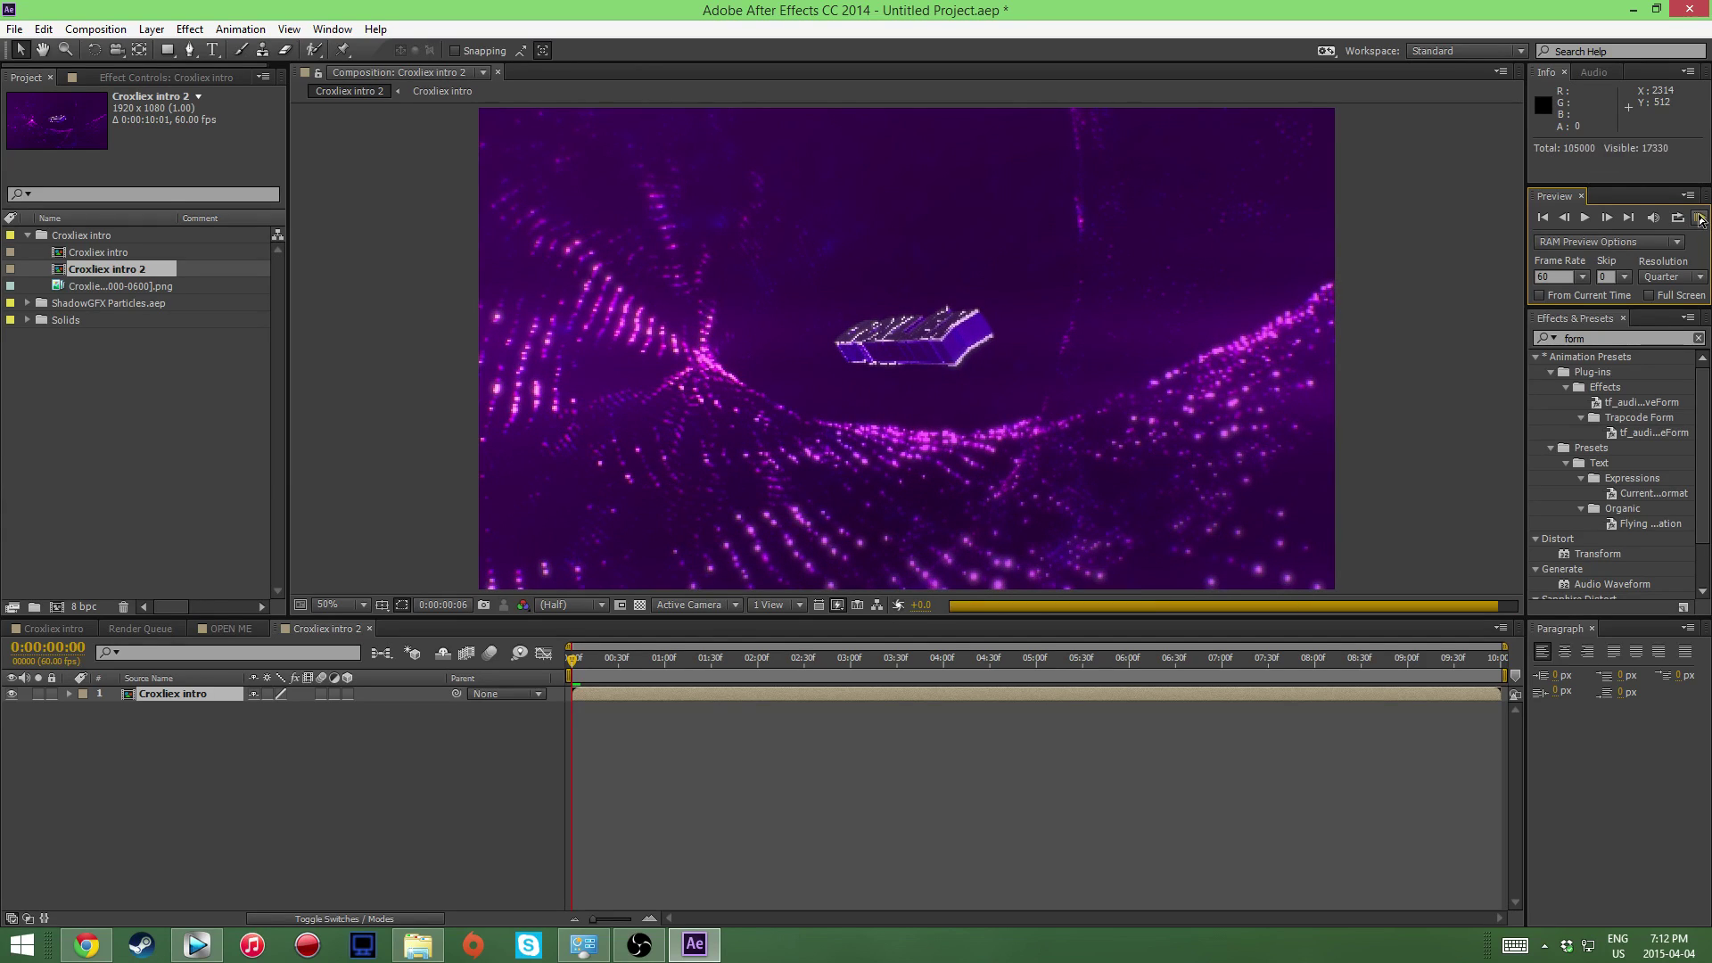
{"action": "left_click", "coordinate": [1697, 220]}
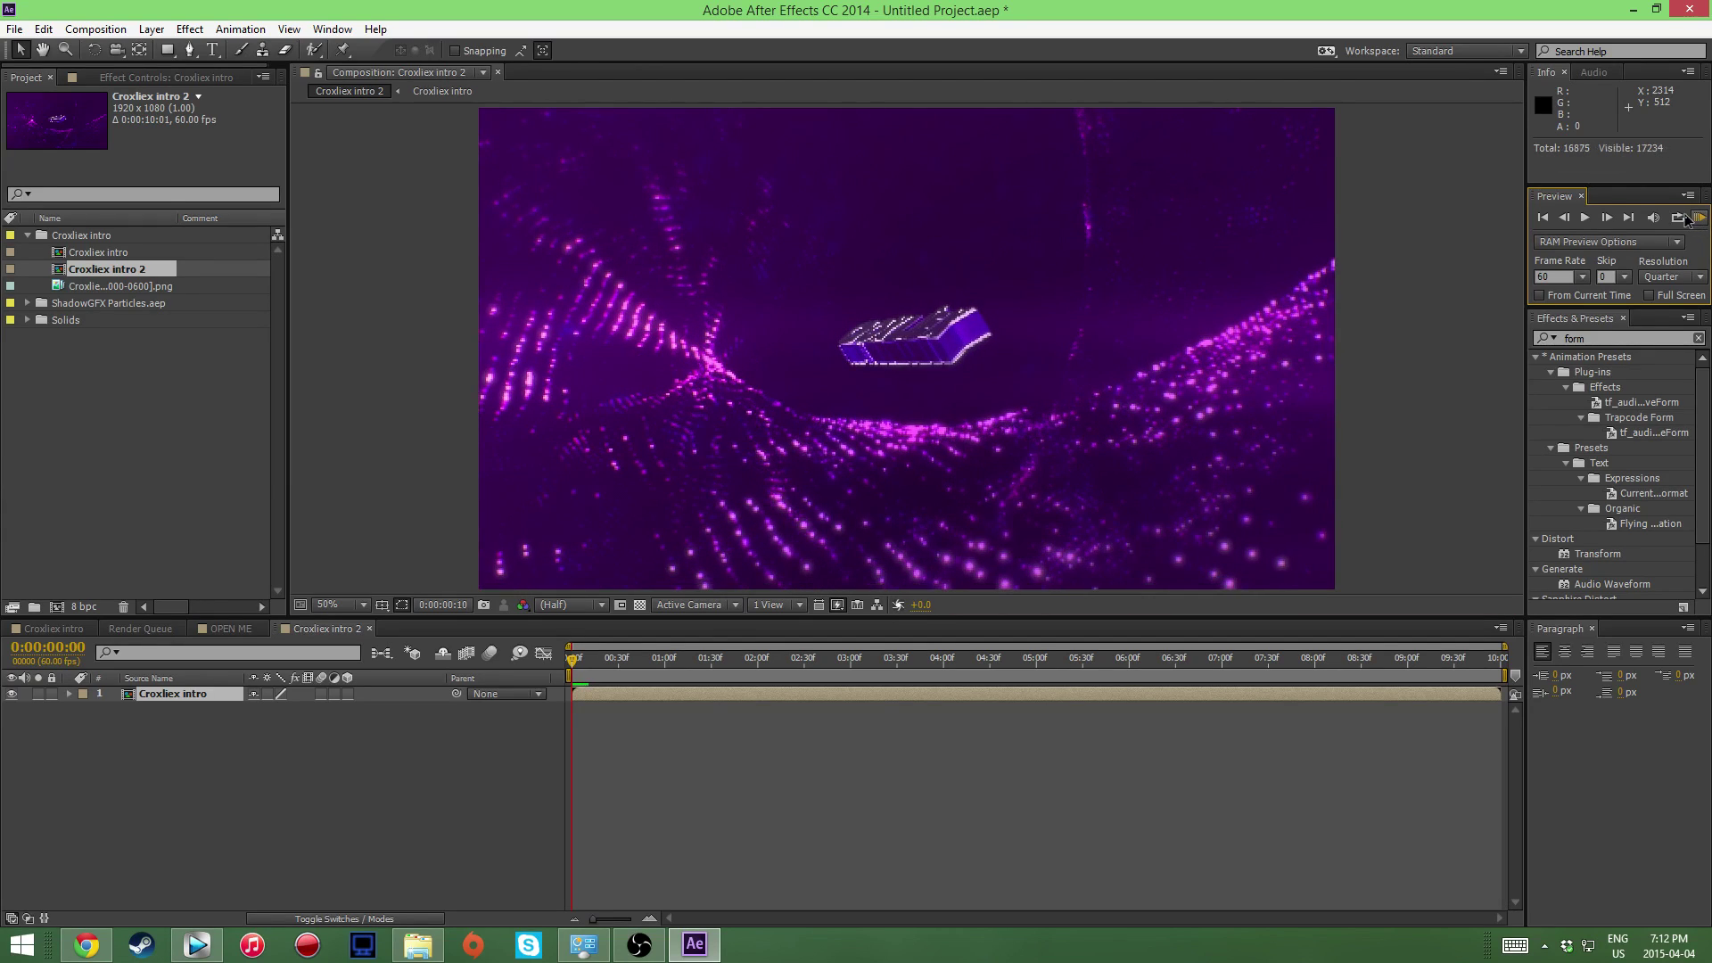
{"action": "left_click", "coordinate": [1590, 222]}
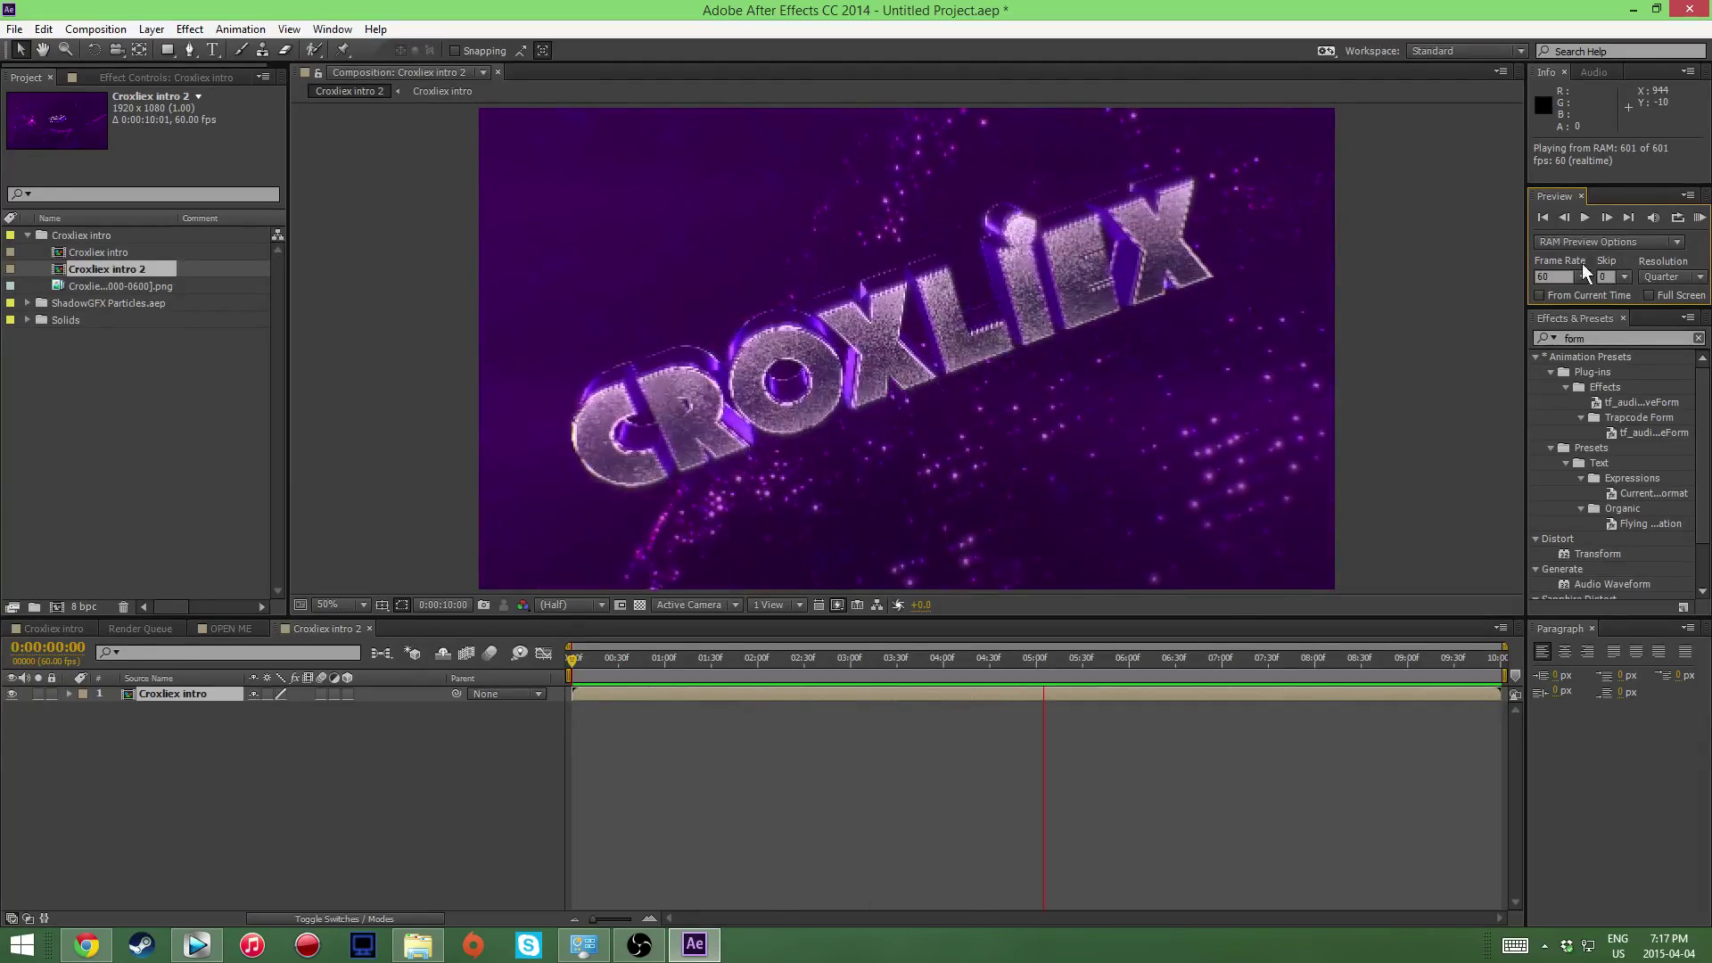
{"action": "left_click", "coordinate": [1591, 218]}
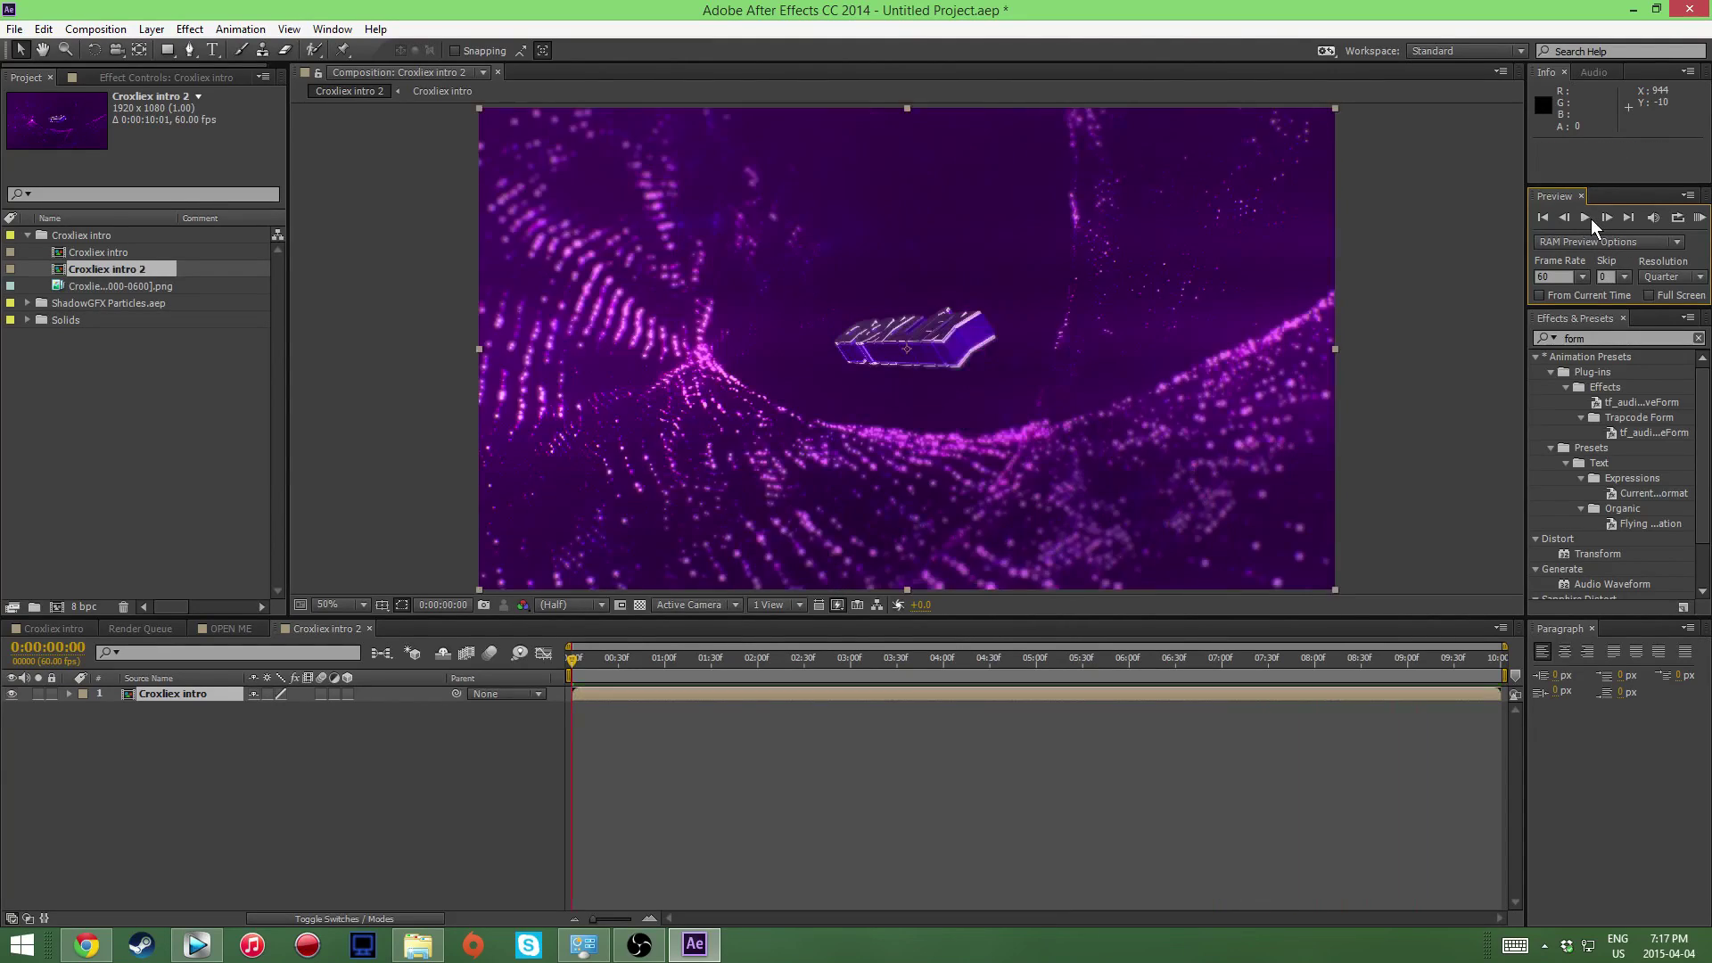
Step: Switch to File Explorer and open the songs folder inside the Inrtos folder
{"action": "left_click", "coordinate": [424, 954]}
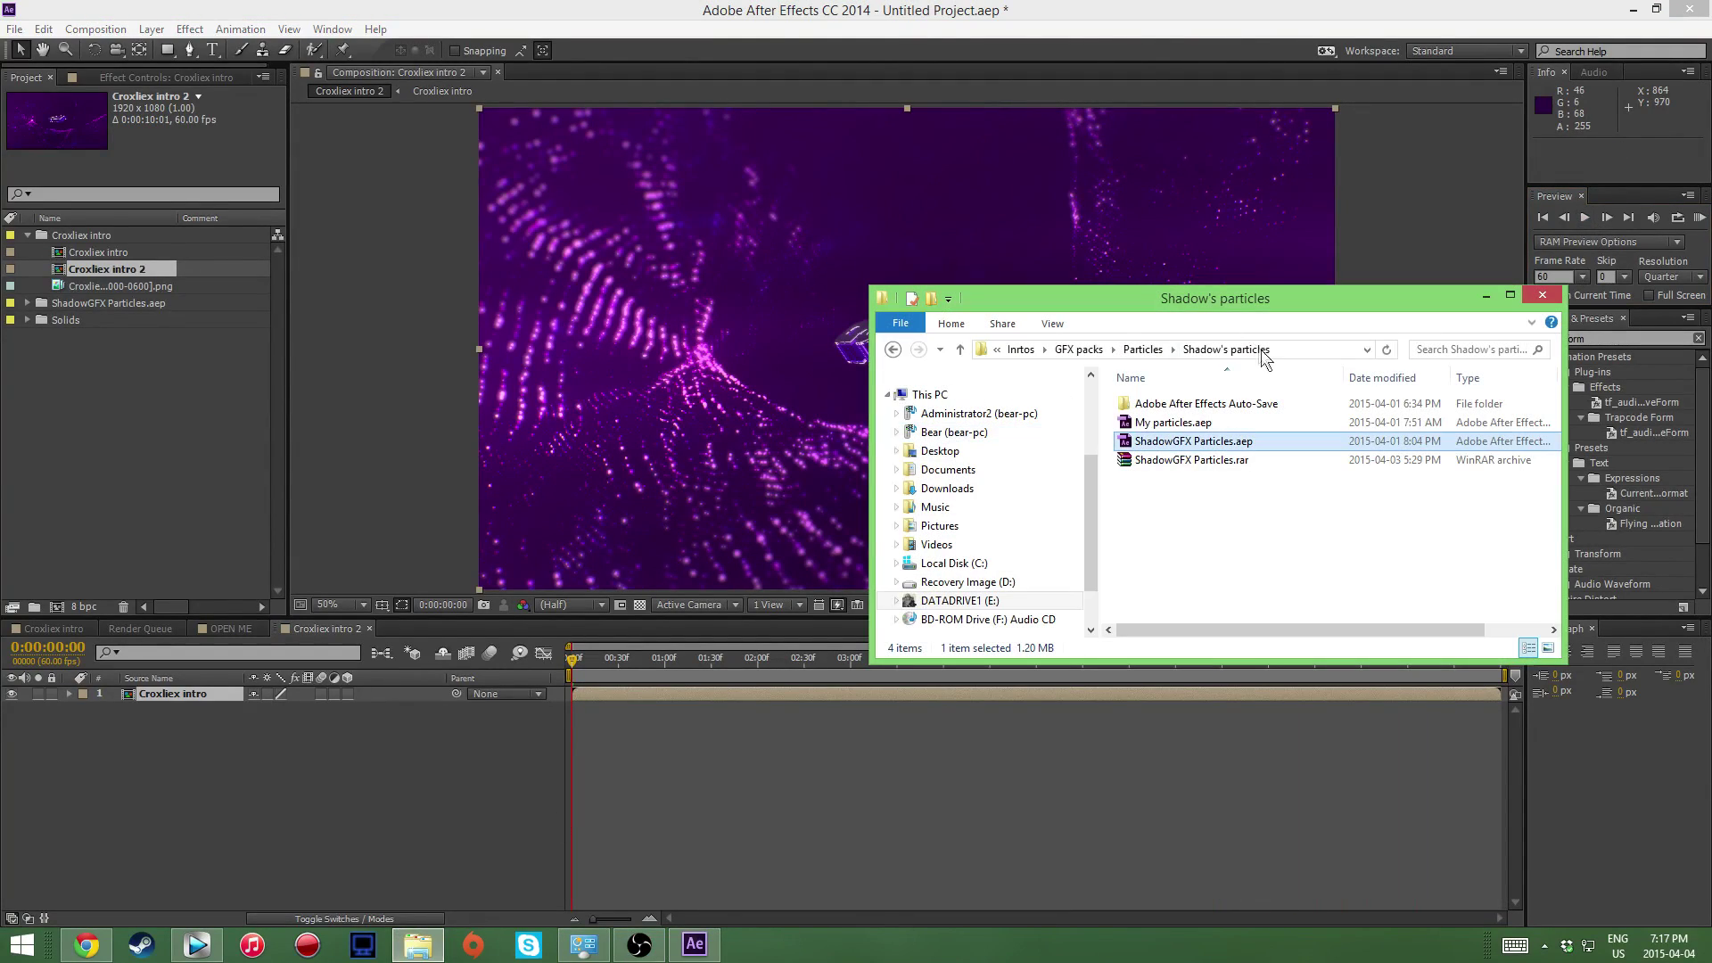
{"action": "left_click", "coordinate": [1144, 350]}
{"action": "left_click", "coordinate": [1150, 350]}
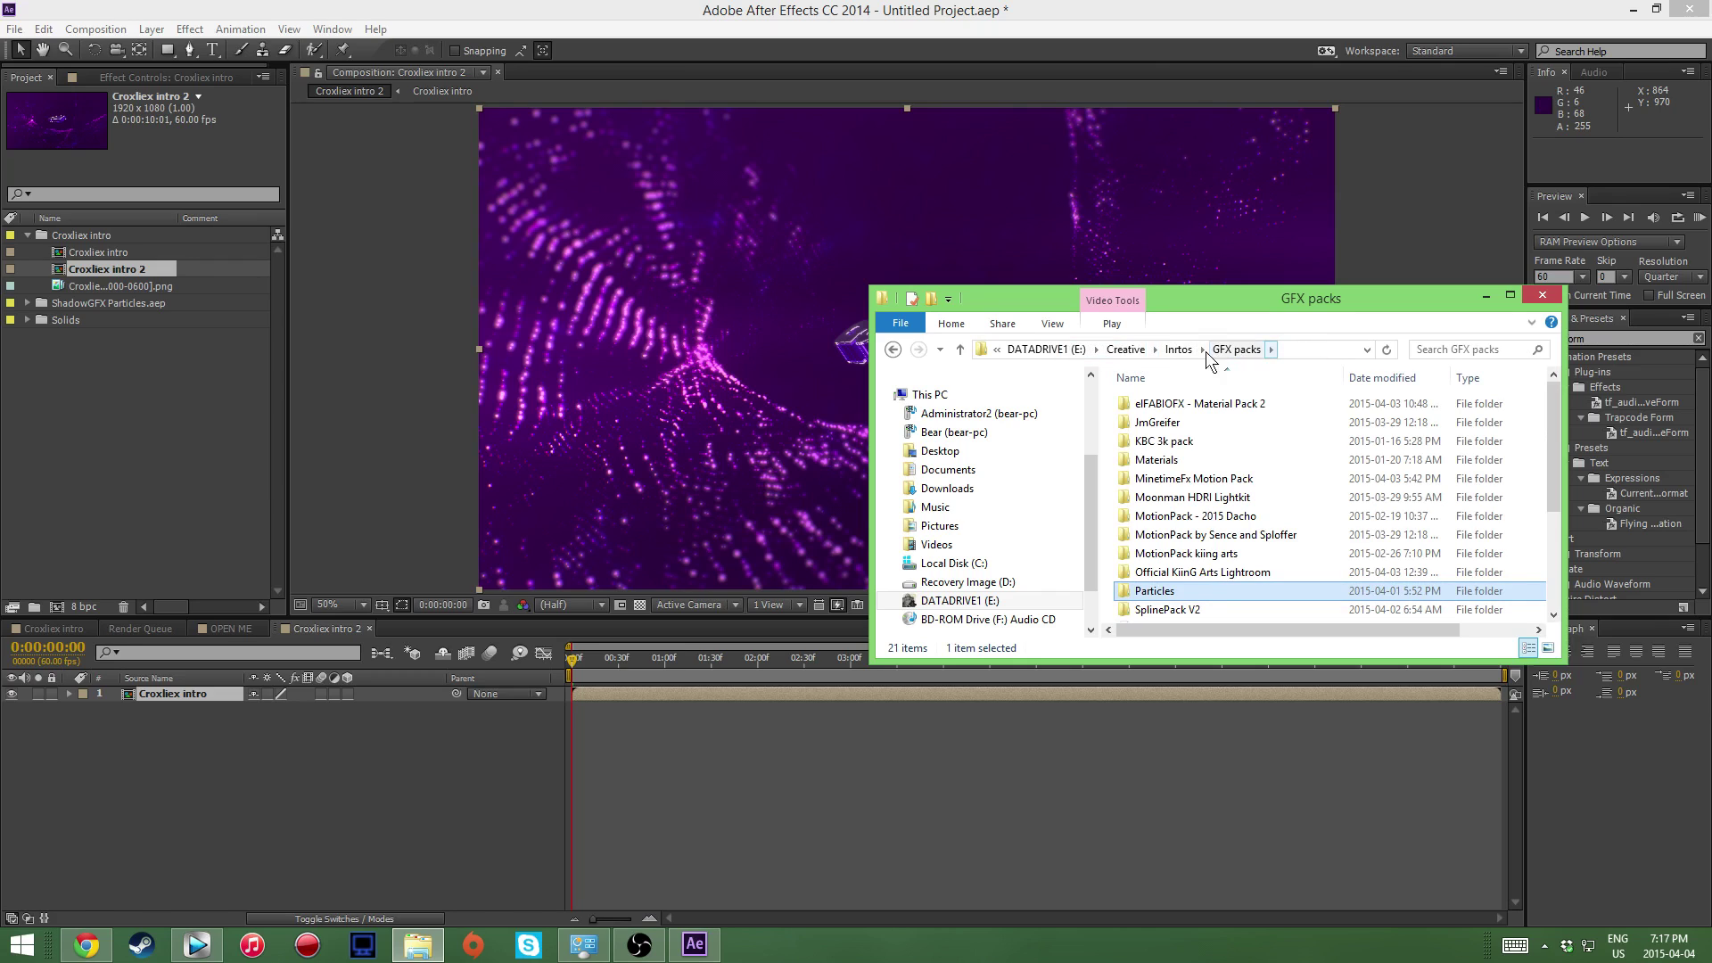
{"action": "left_click", "coordinate": [1179, 350]}
{"action": "left_click", "coordinate": [1199, 557]}
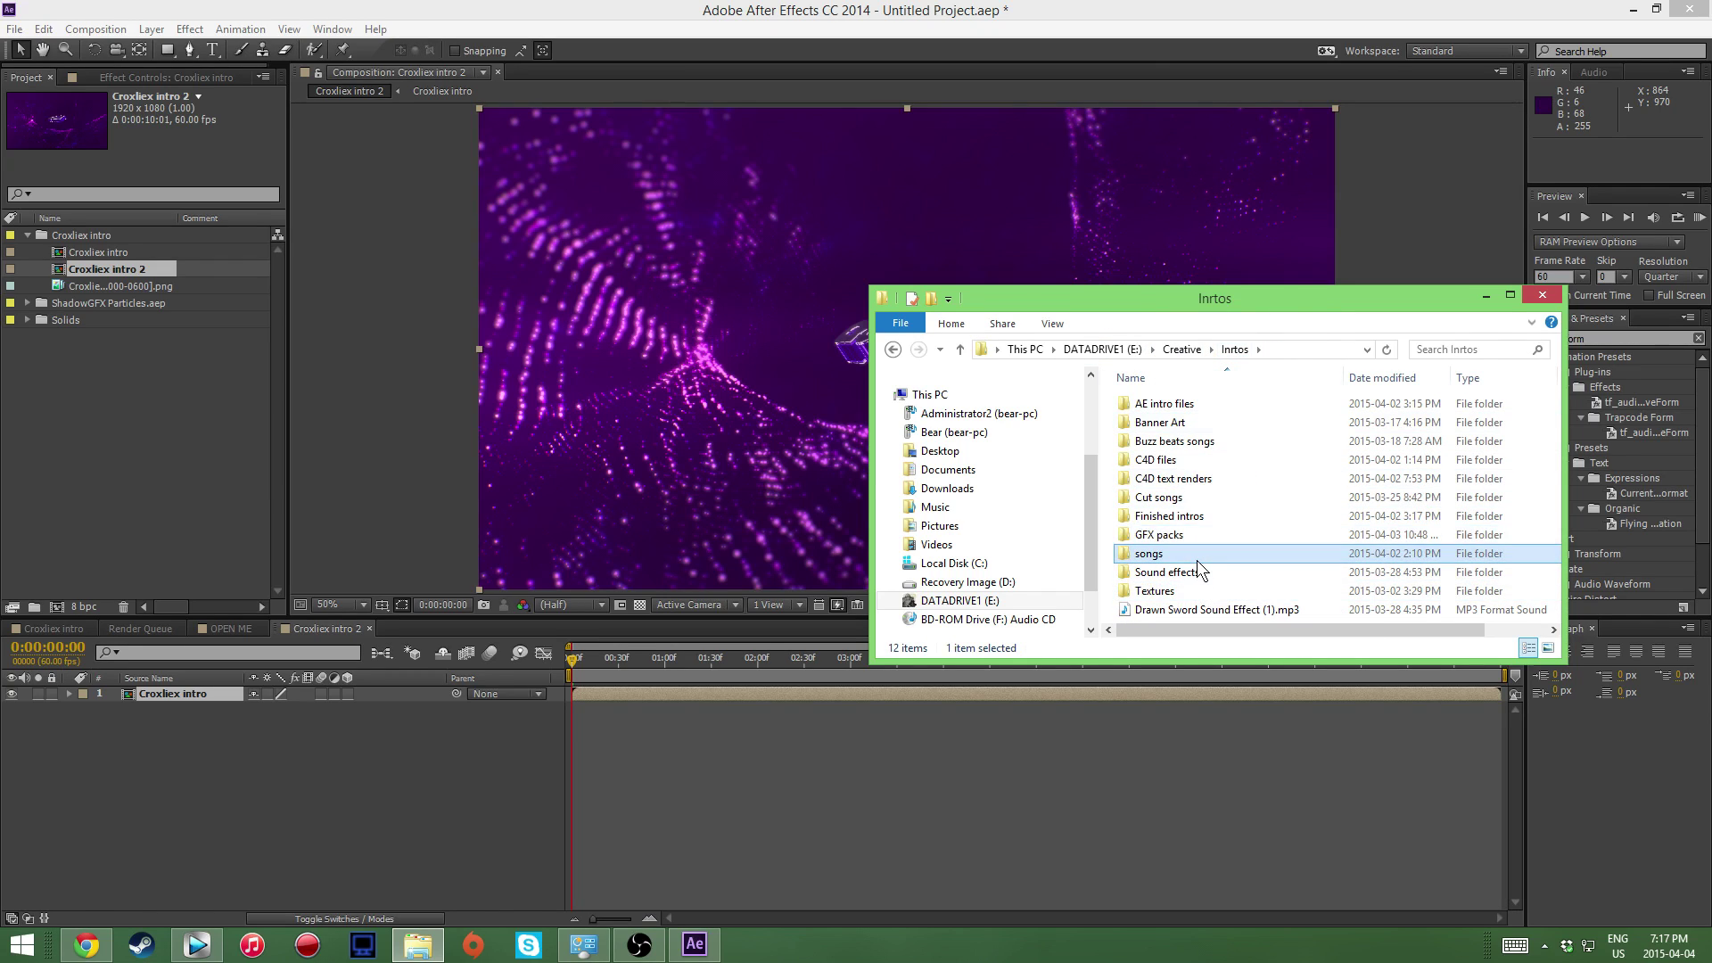
{"action": "double_click", "coordinate": [1198, 561]}
Step: Find Vanic x Zella Day - Hypnotic.mp3 in the songs folder, play it briefly, and import it into the After Effects project
{"action": "scroll", "coordinate": [1311, 597], "scroll_direction": "down", "scroll_amount": 7}
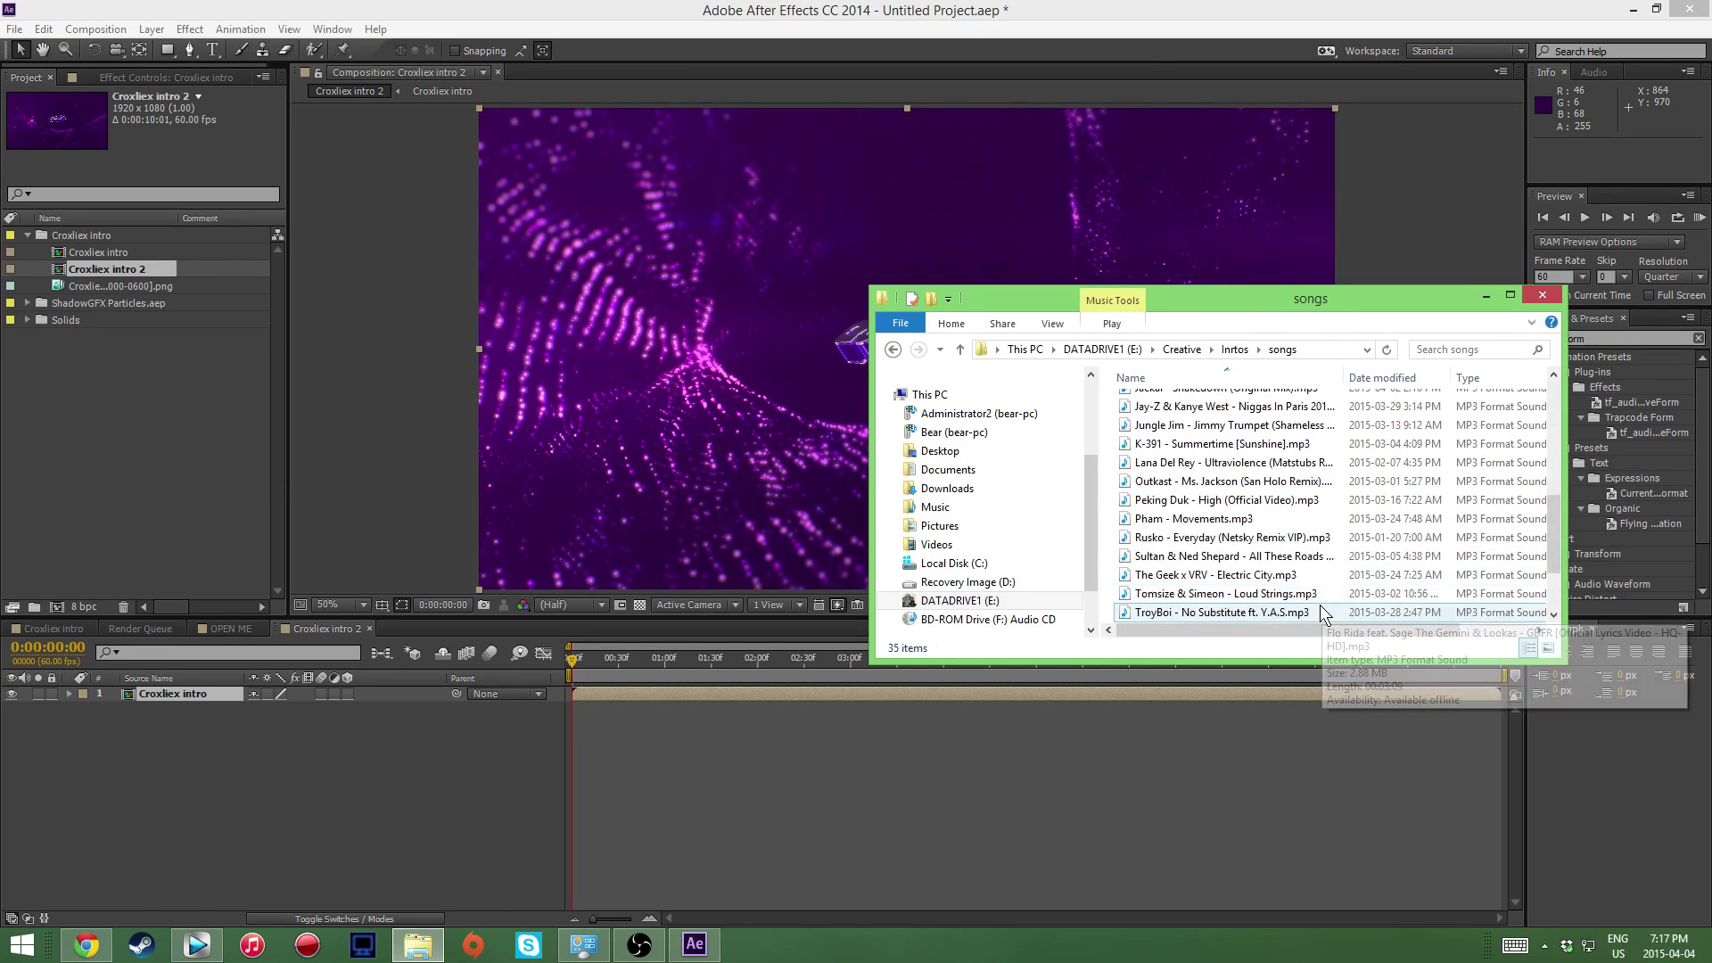
{"action": "scroll", "coordinate": [1306, 580], "scroll_direction": "down", "scroll_amount": 2}
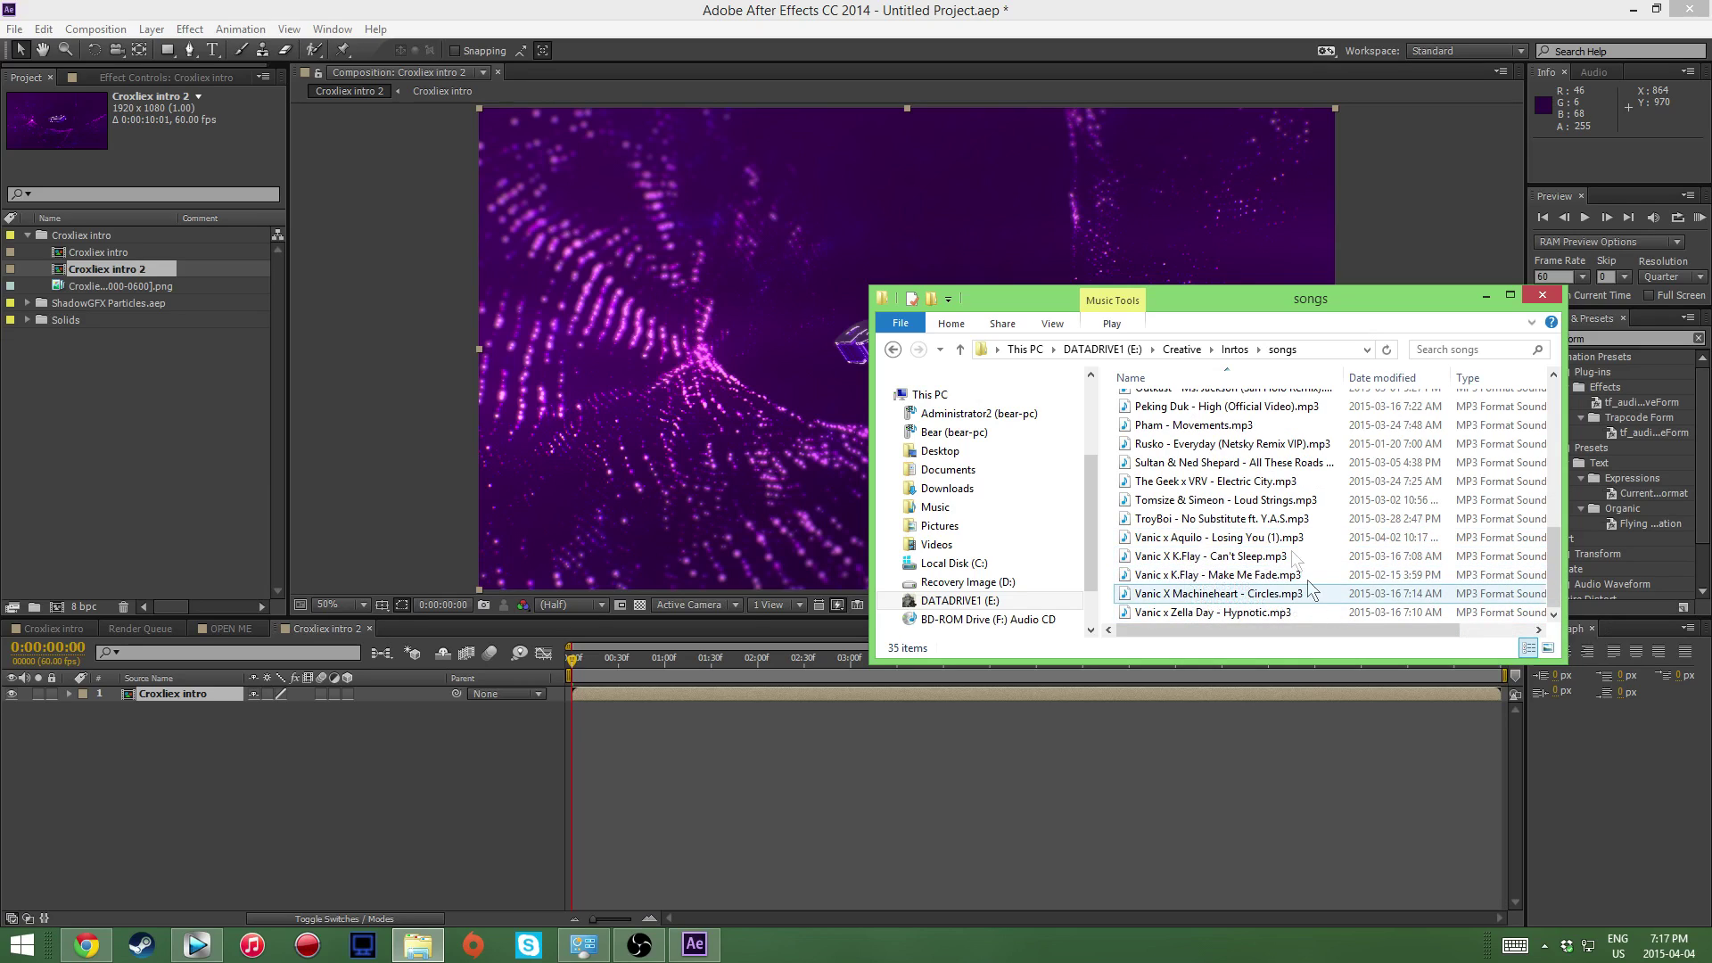
{"action": "scroll", "coordinate": [1311, 590], "scroll_direction": "up", "scroll_amount": 3}
{"action": "scroll", "coordinate": [1311, 590], "scroll_direction": "down", "scroll_amount": 3}
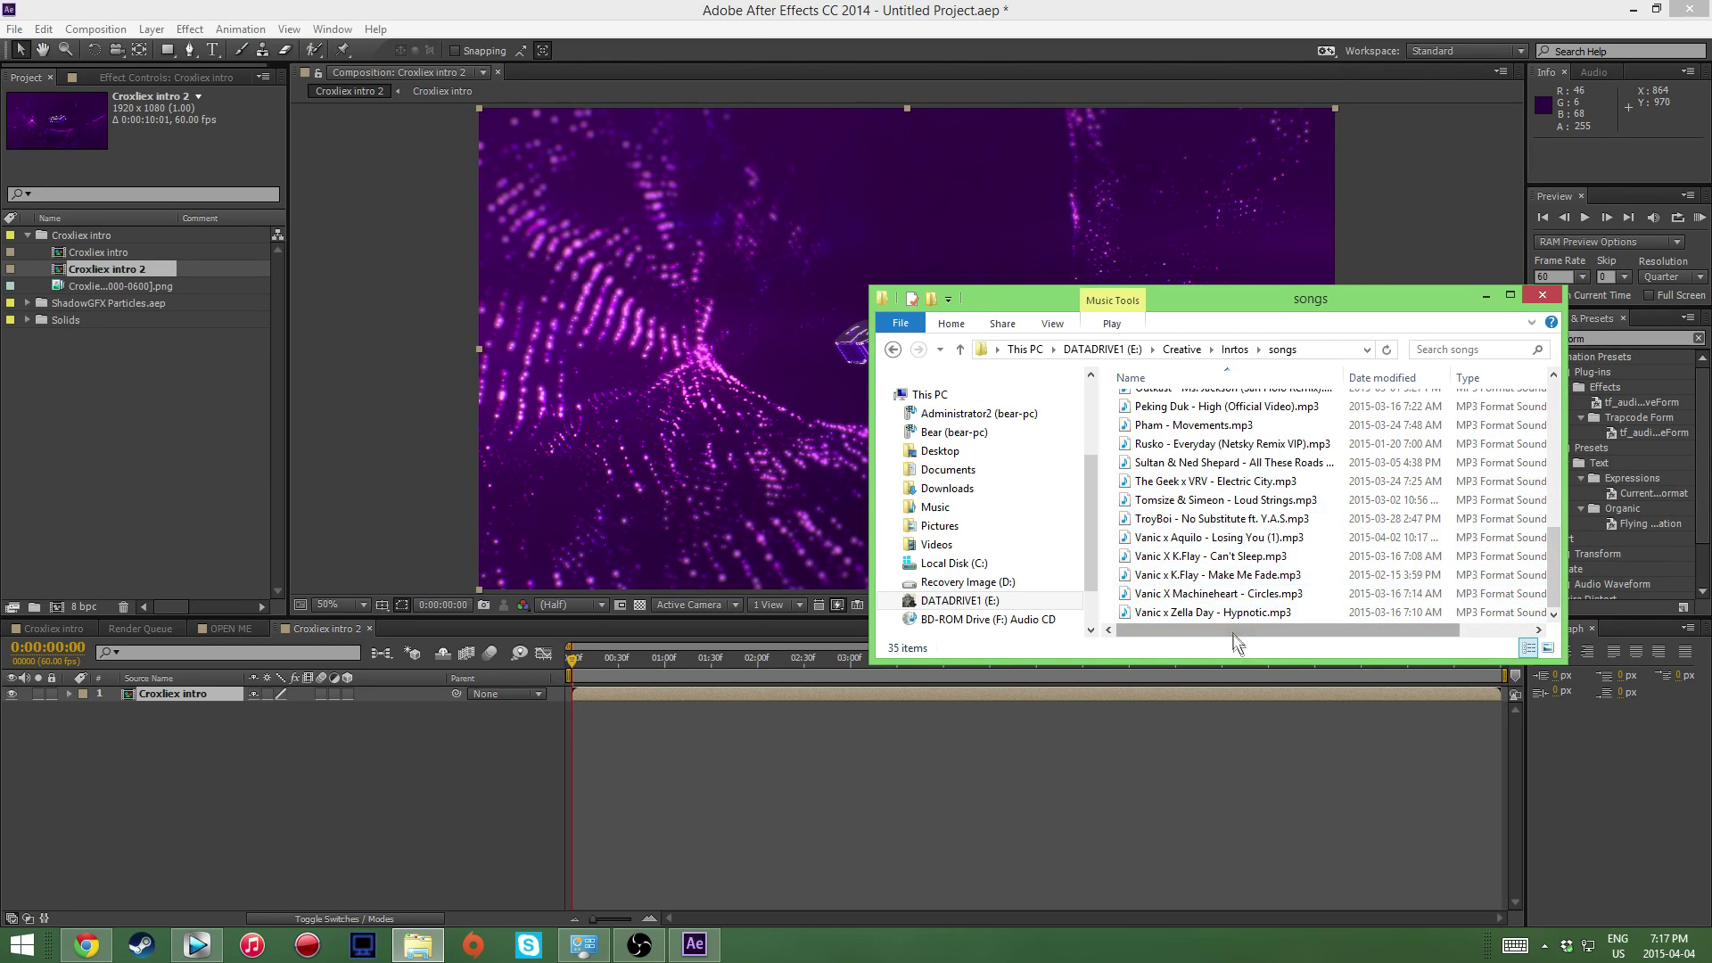
{"action": "double_click", "coordinate": [1186, 612]}
{"action": "key", "text": "alt+F4"}
{"action": "left_click_drag", "start_coordinate": [1178, 612], "coordinate": [162, 393]}
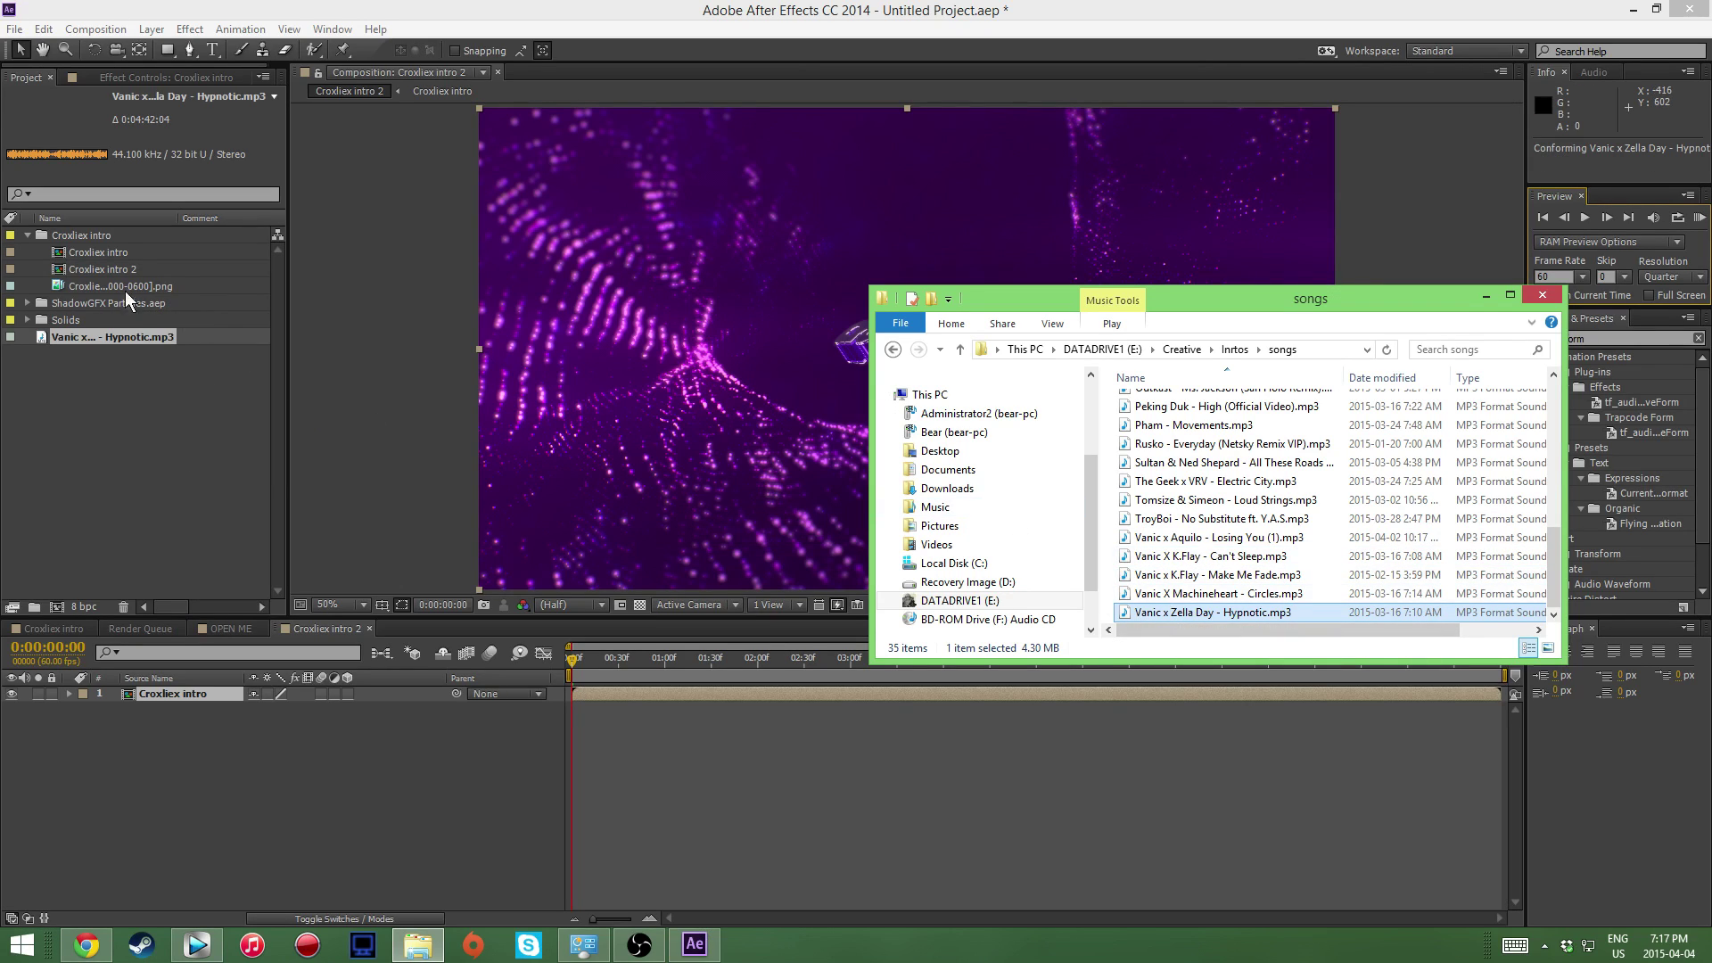
Step: Add the Hypnotic.mp3 song to Croxliex intro 2 beneath the intro layer and reveal its audio waveform
{"action": "left_click_drag", "start_coordinate": [104, 339], "coordinate": [173, 790]}
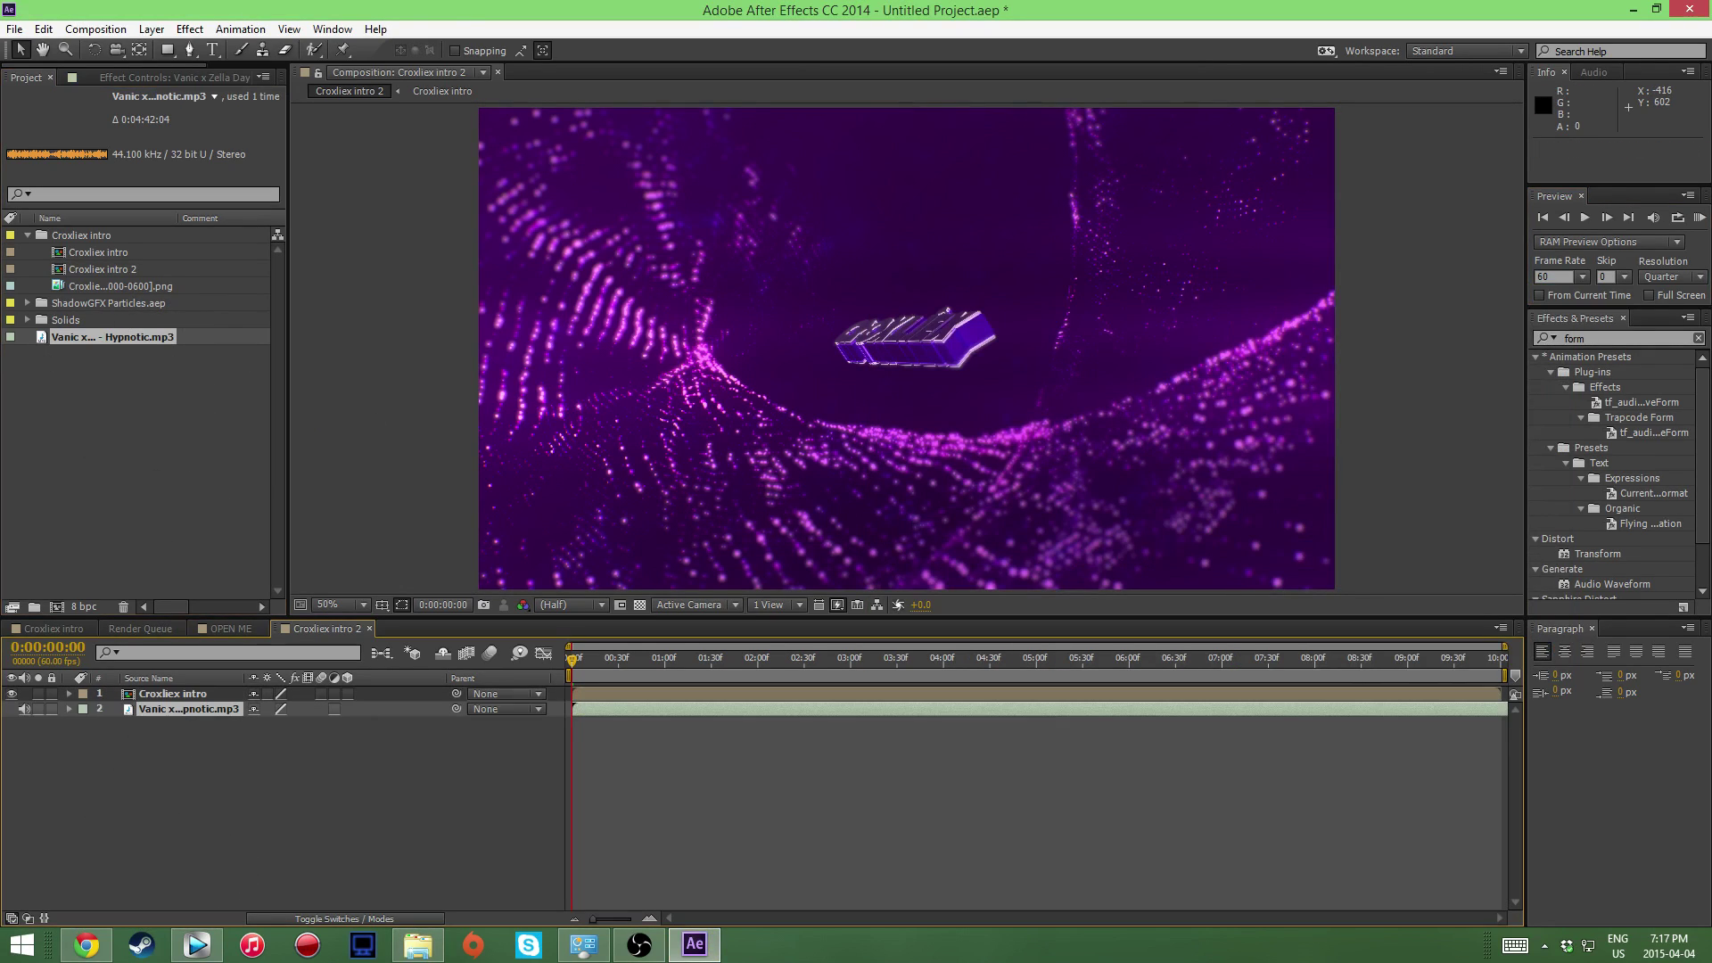
{"action": "left_click", "coordinate": [73, 710]}
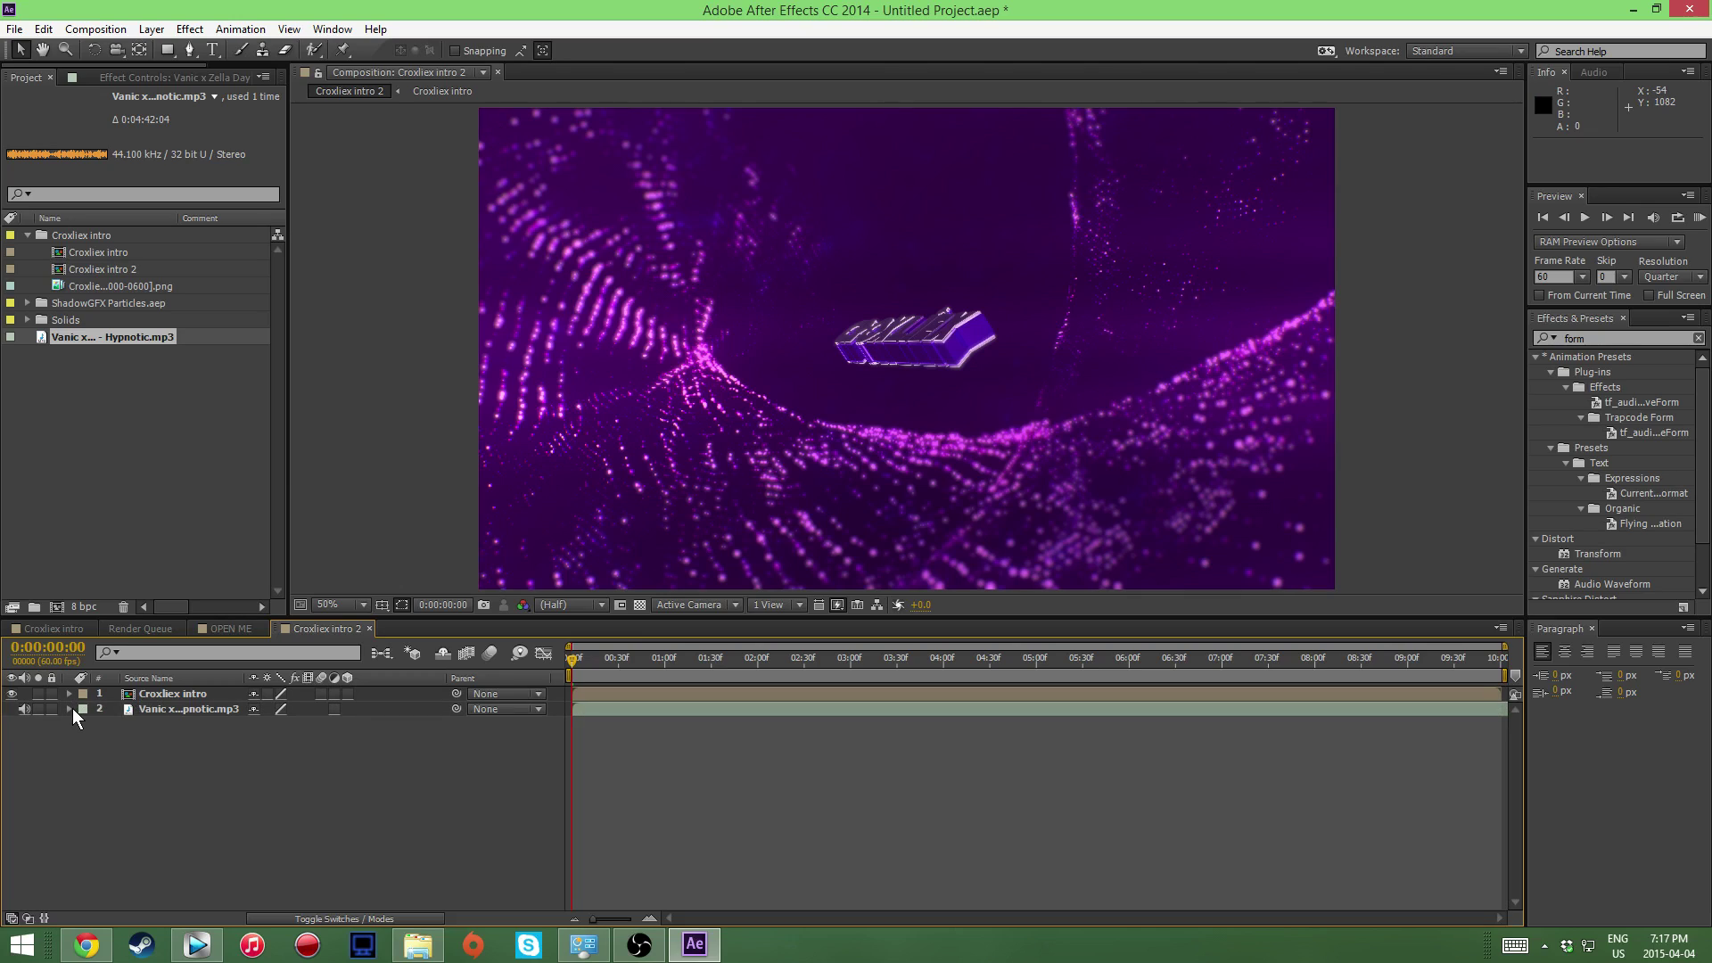
{"action": "left_click", "coordinate": [85, 724]}
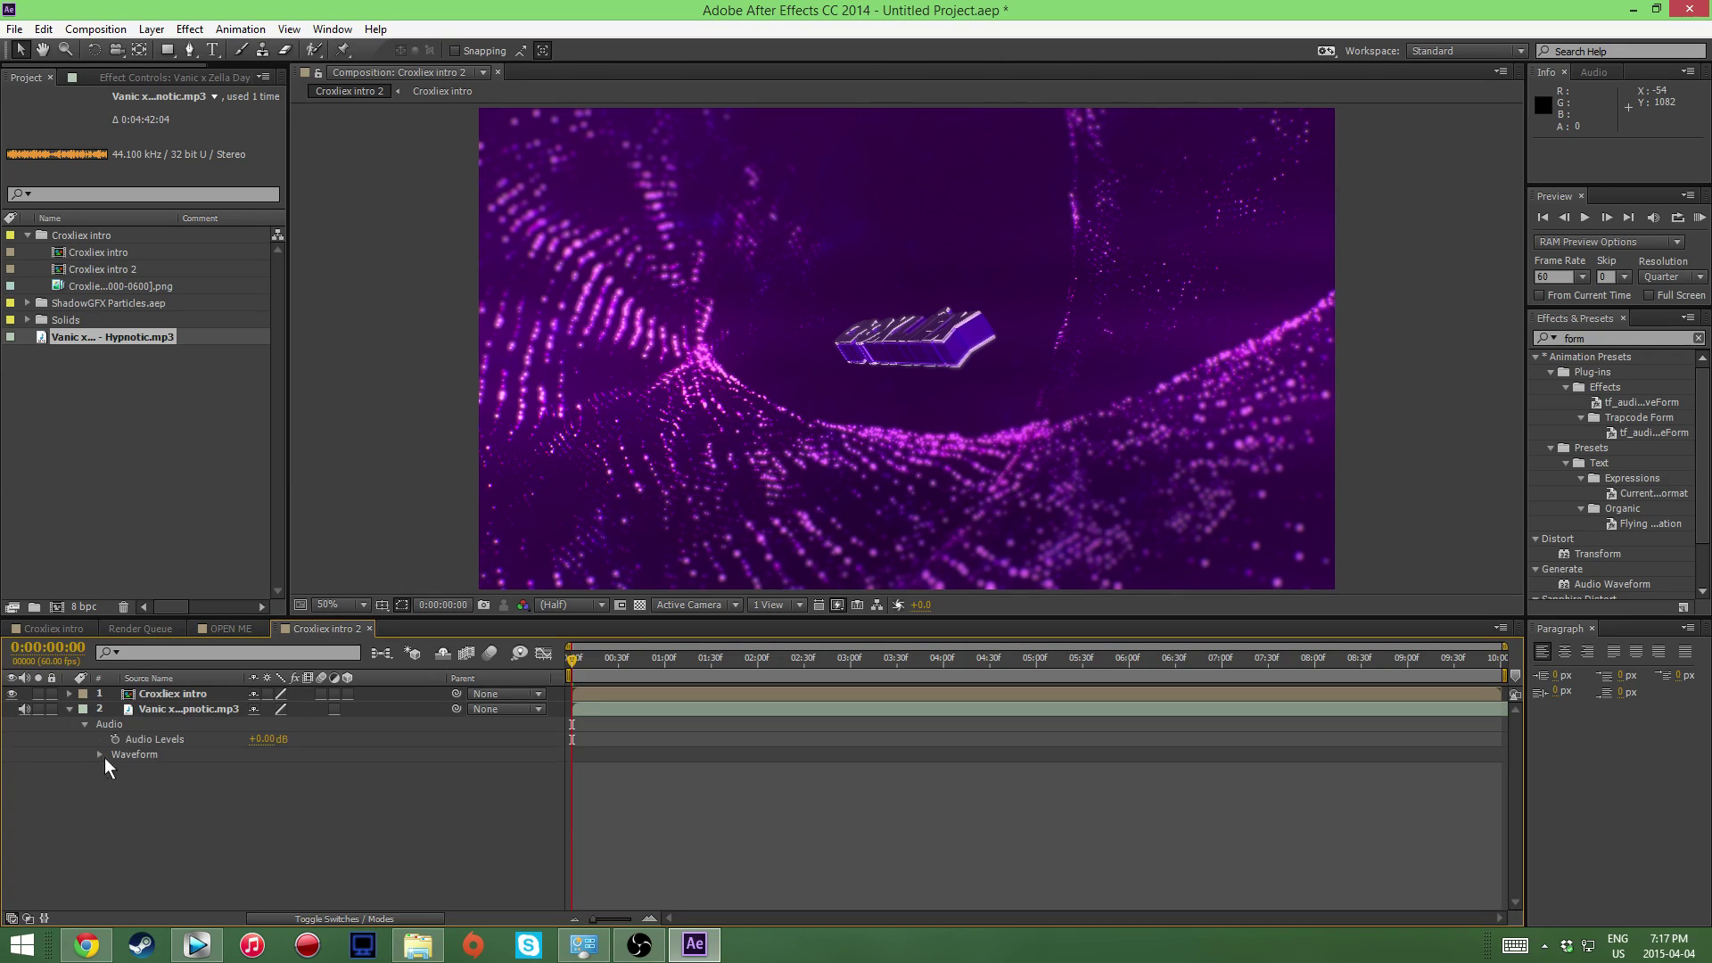
{"action": "left_click", "coordinate": [100, 754]}
Step: Slide the song layer earlier to an in point of about -0:01:15:05, undoing the accidental shift of the intro layer
{"action": "left_click_drag", "start_coordinate": [1338, 711], "coordinate": [623, 718]}
{"action": "left_click_drag", "start_coordinate": [1149, 717], "coordinate": [874, 728]}
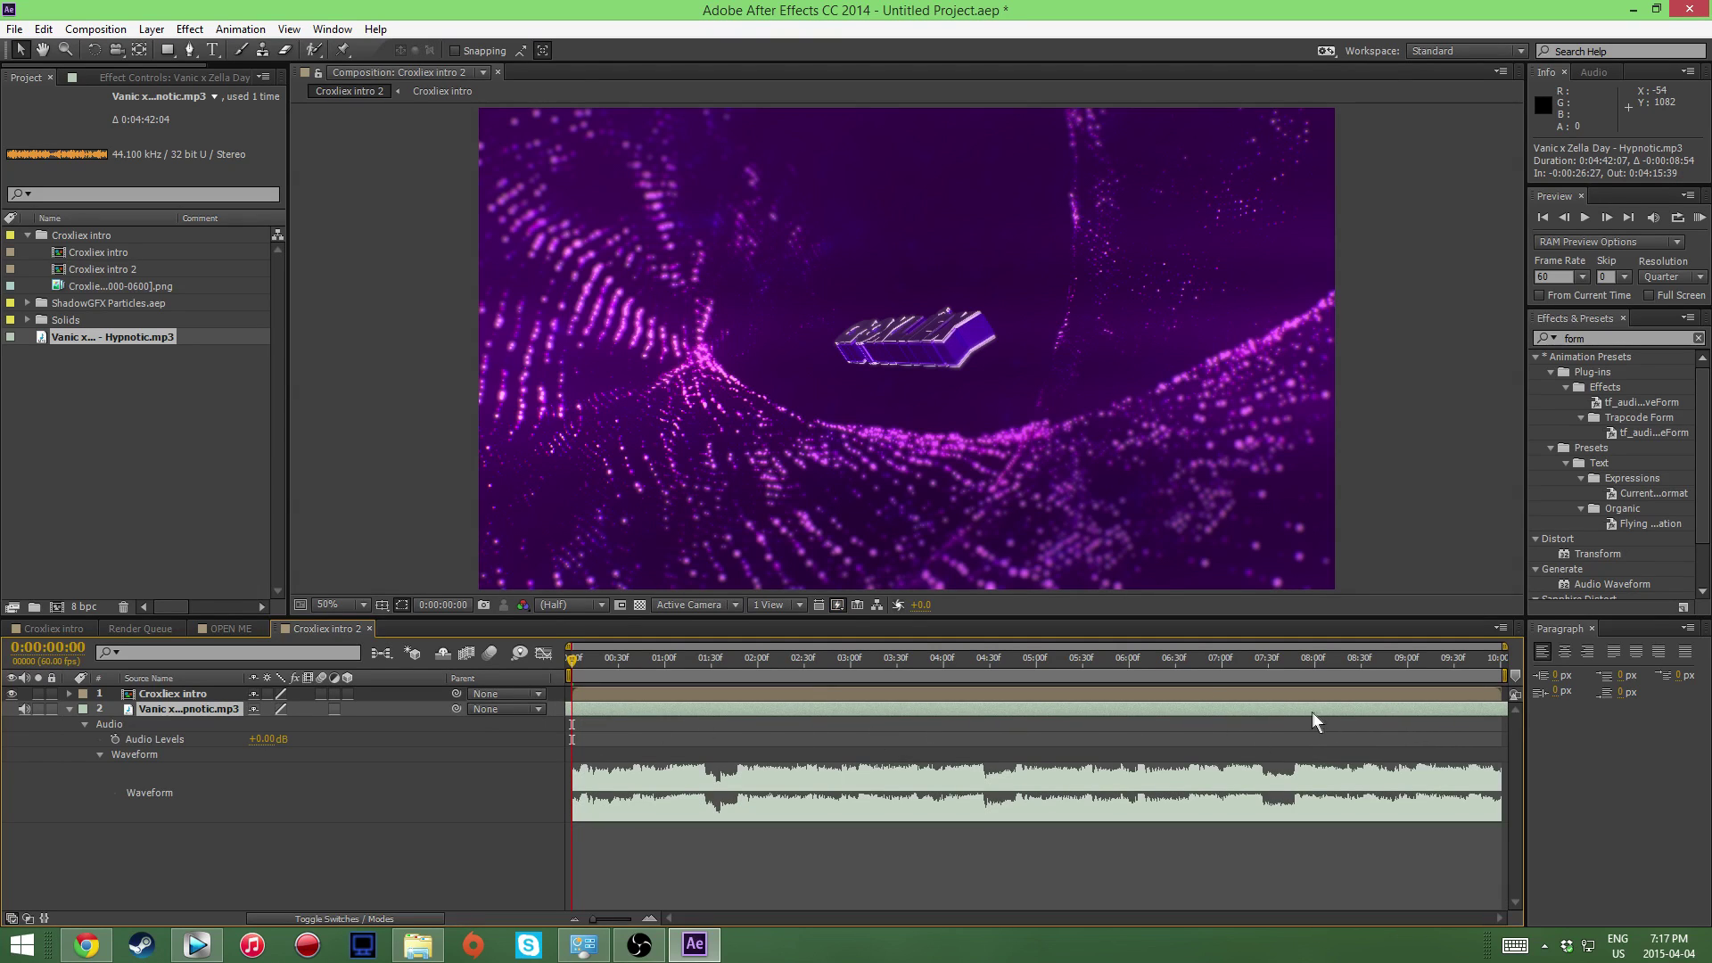
{"action": "left_click_drag", "start_coordinate": [1142, 709], "coordinate": [1185, 721]}
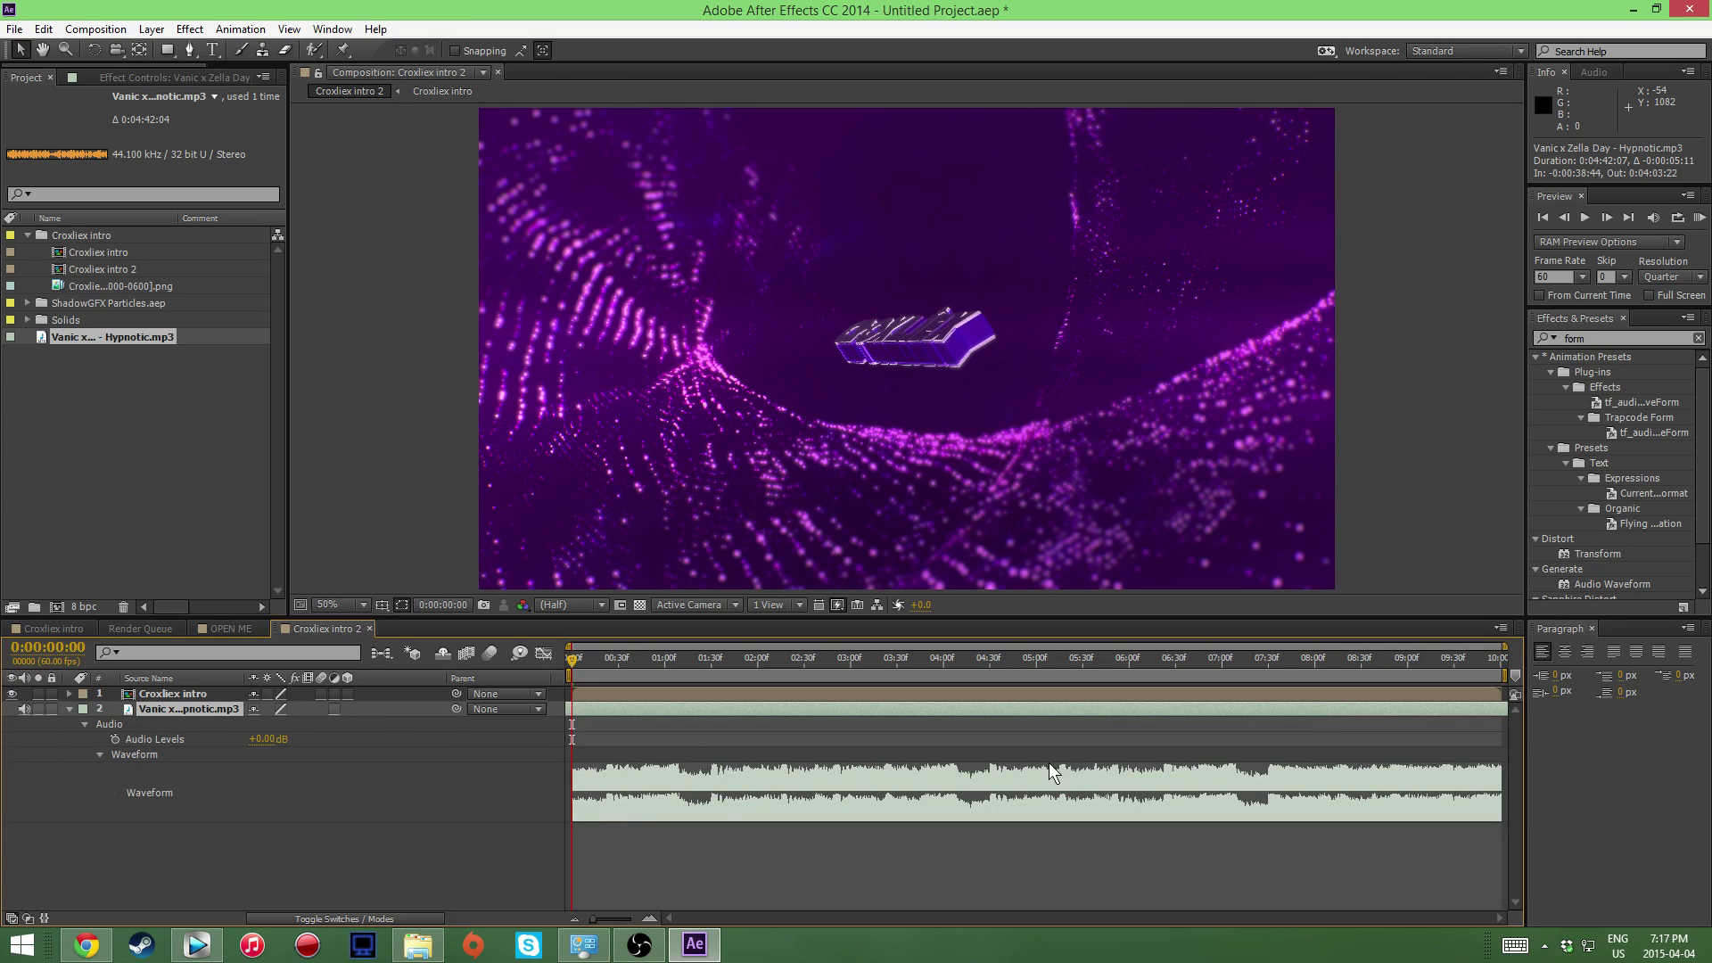
{"action": "left_click_drag", "start_coordinate": [1307, 696], "coordinate": [1343, 705]}
{"action": "key", "text": "ctrl+z"}
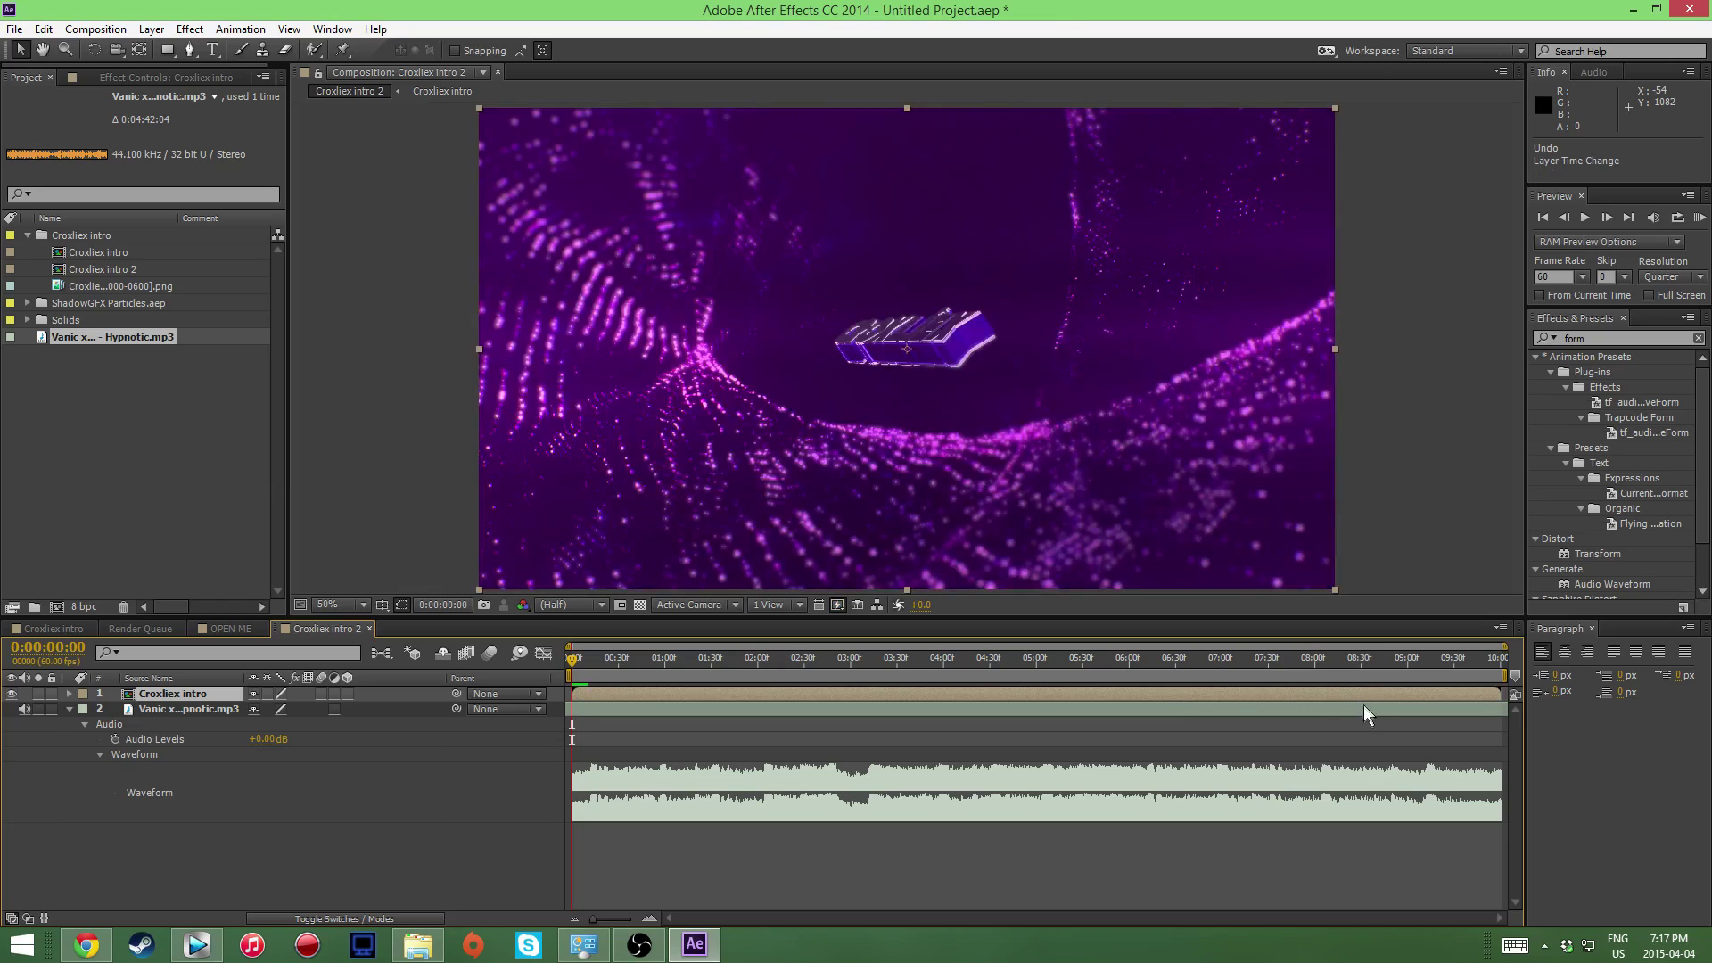
{"action": "left_click_drag", "start_coordinate": [1161, 713], "coordinate": [870, 724]}
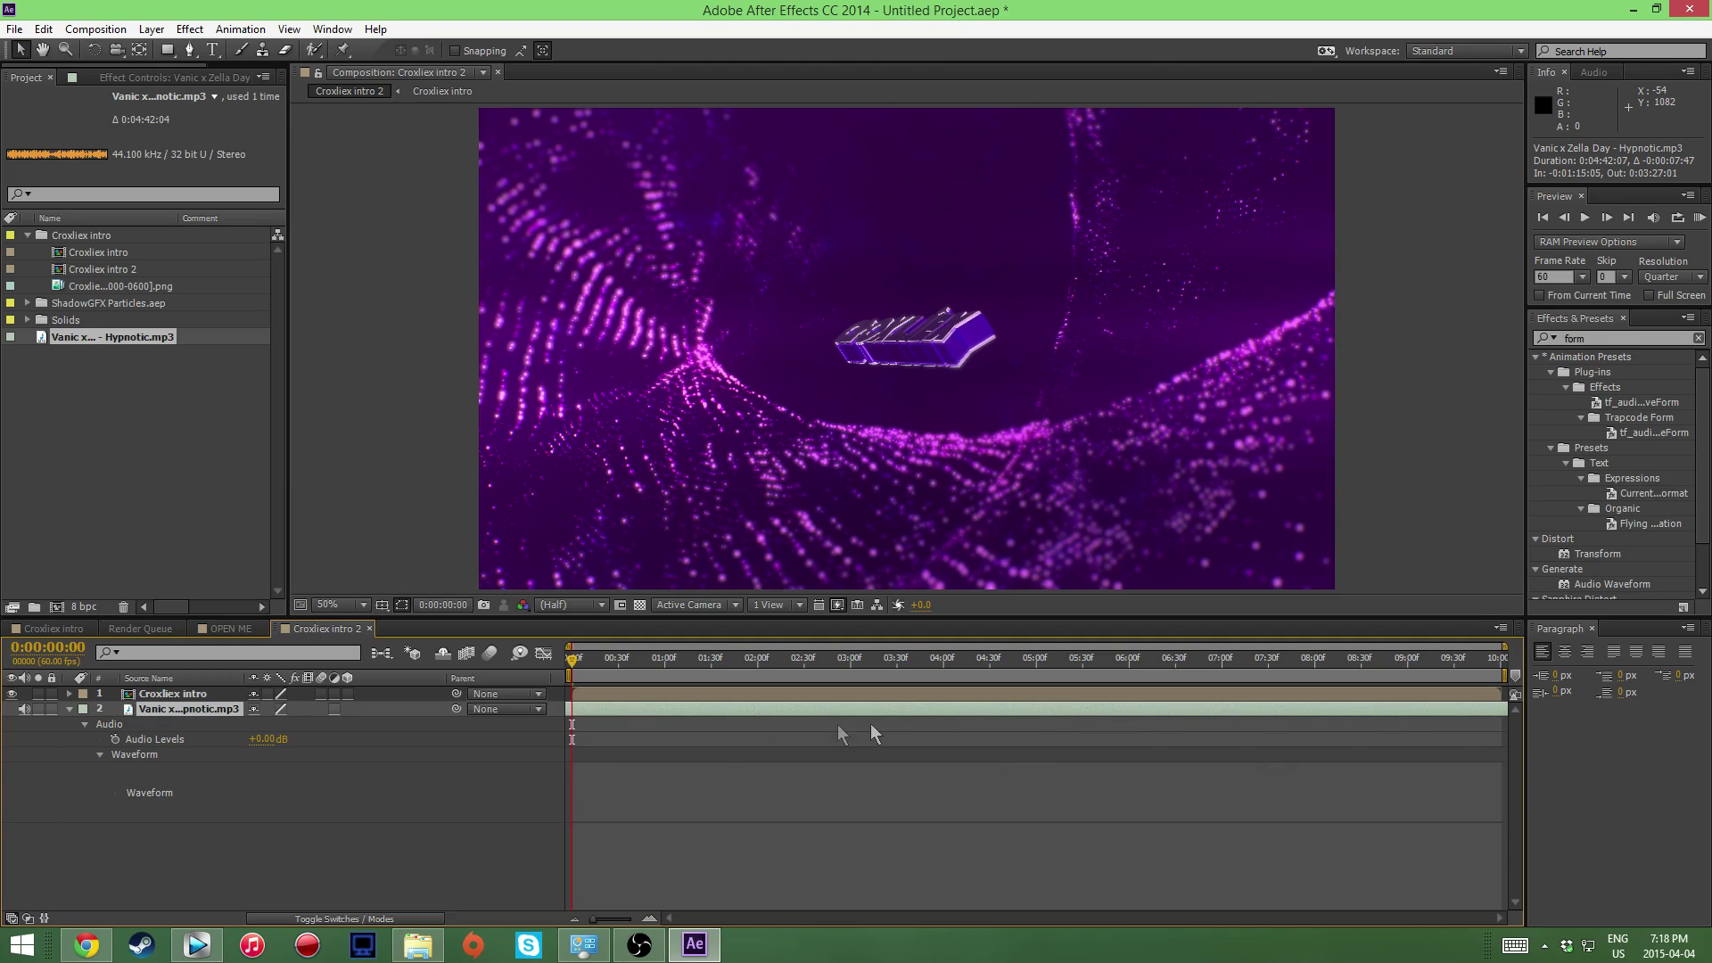
Step: RAM preview the song's timing and slide the Hypnotic.mp3 layer earlier to an in point of about -0:01:39:19
{"action": "left_click", "coordinate": [1701, 218]}
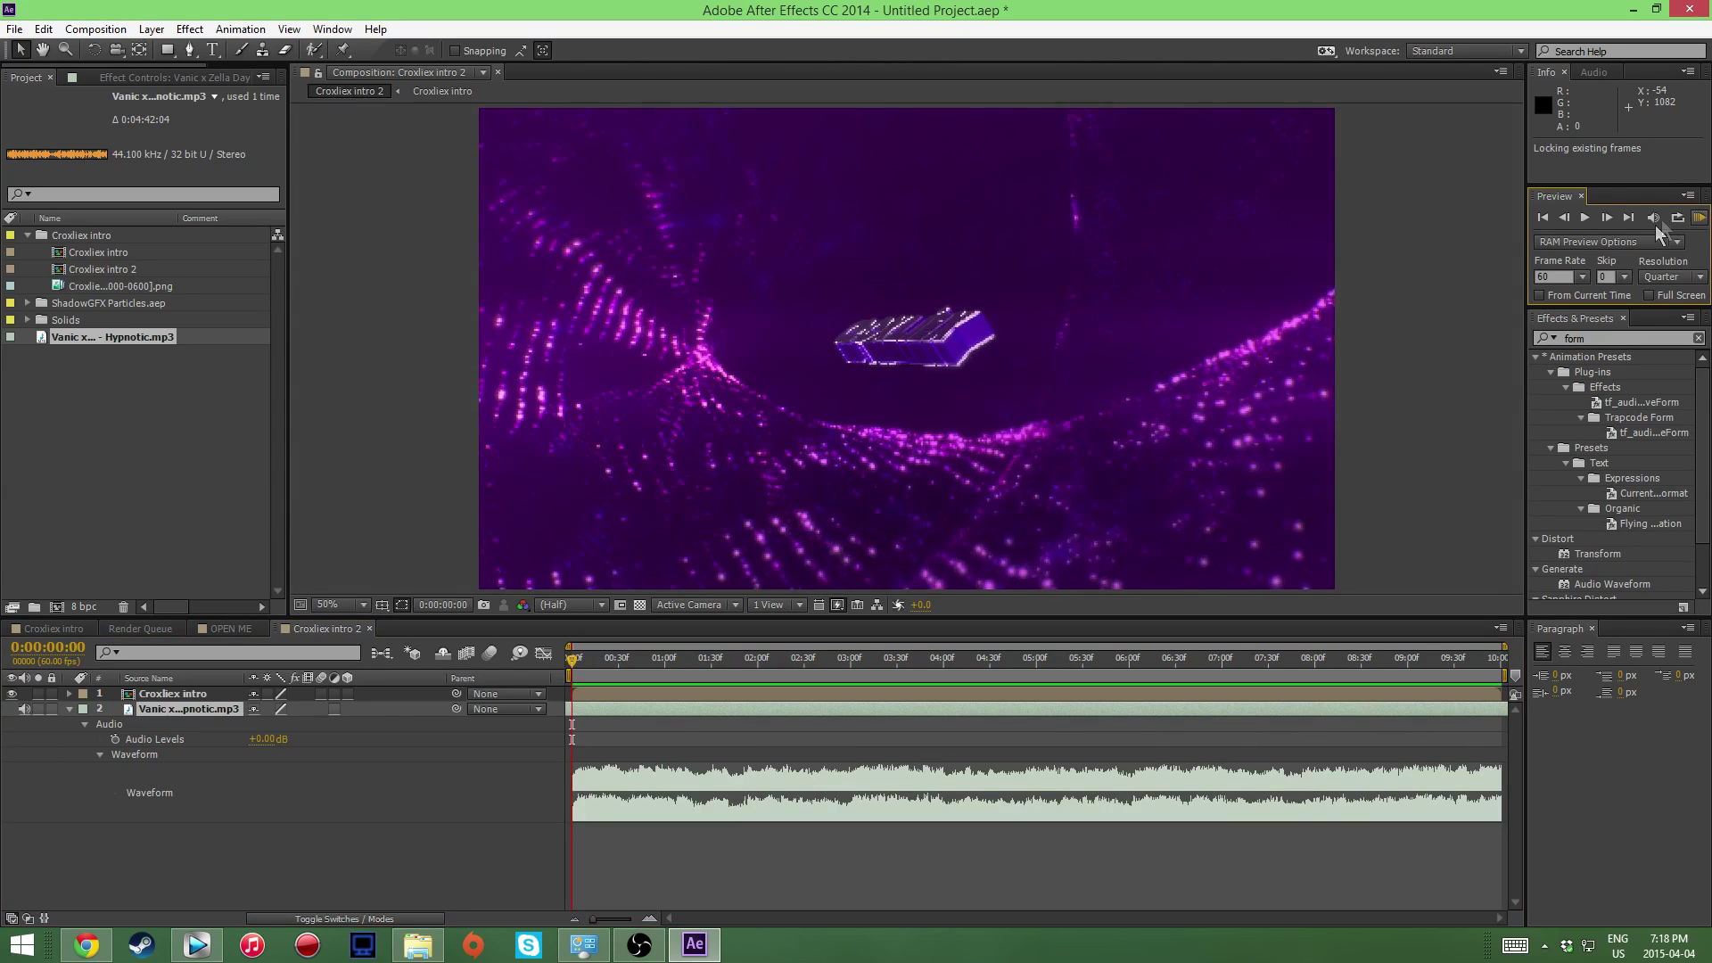
{"action": "left_click", "coordinate": [1594, 217]}
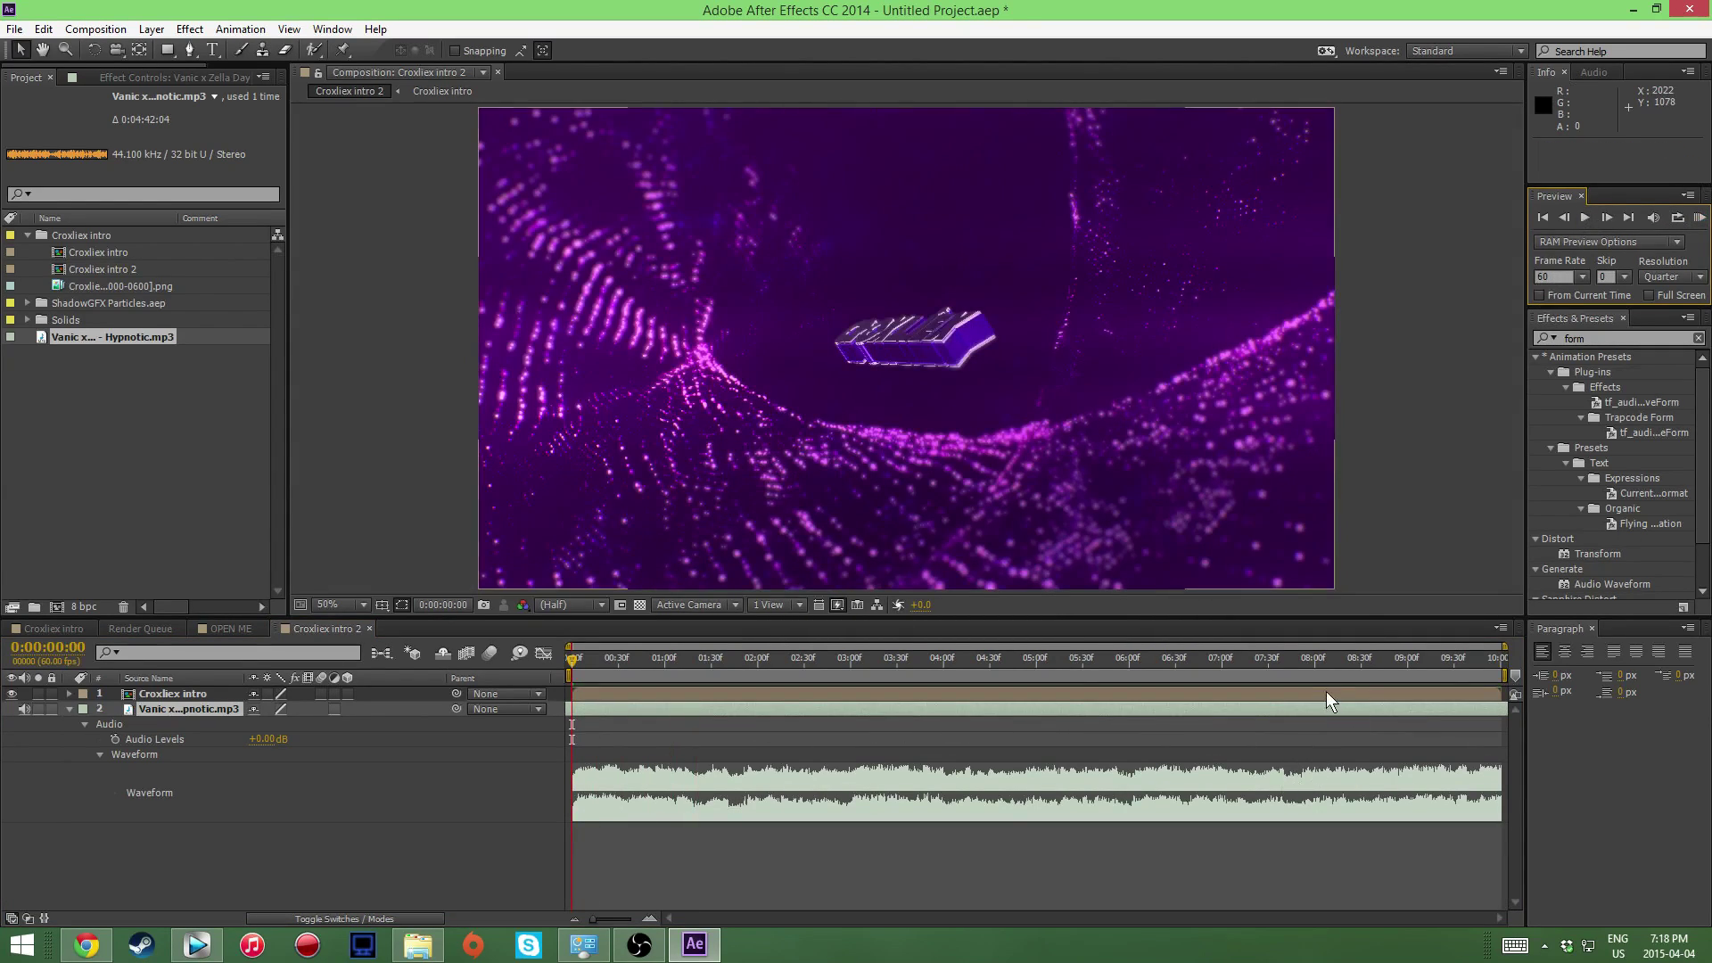
{"action": "mouse_move", "coordinate": [788, 708]}
{"action": "left_mouse_down"}
{"action": "mouse_move", "coordinate": [1425, 704]}
{"action": "mouse_move", "coordinate": [773, 719]}
{"action": "left_mouse_up"}
{"action": "left_click", "coordinate": [1701, 218]}
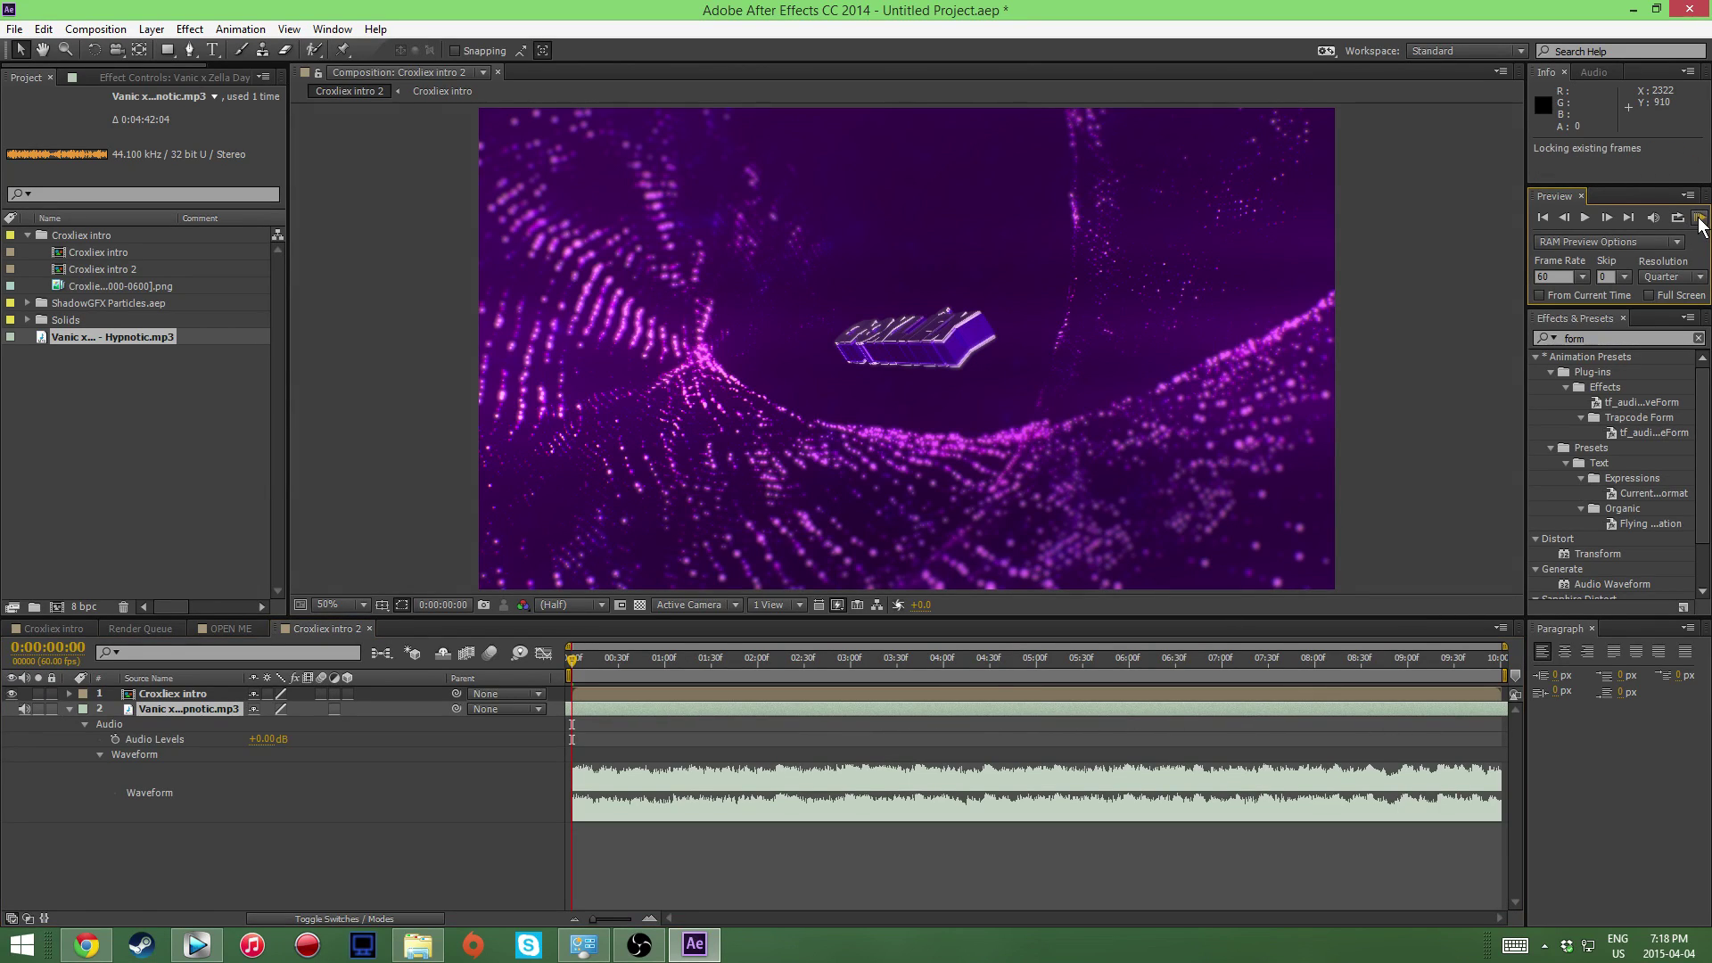
{"action": "left_click", "coordinate": [1587, 221]}
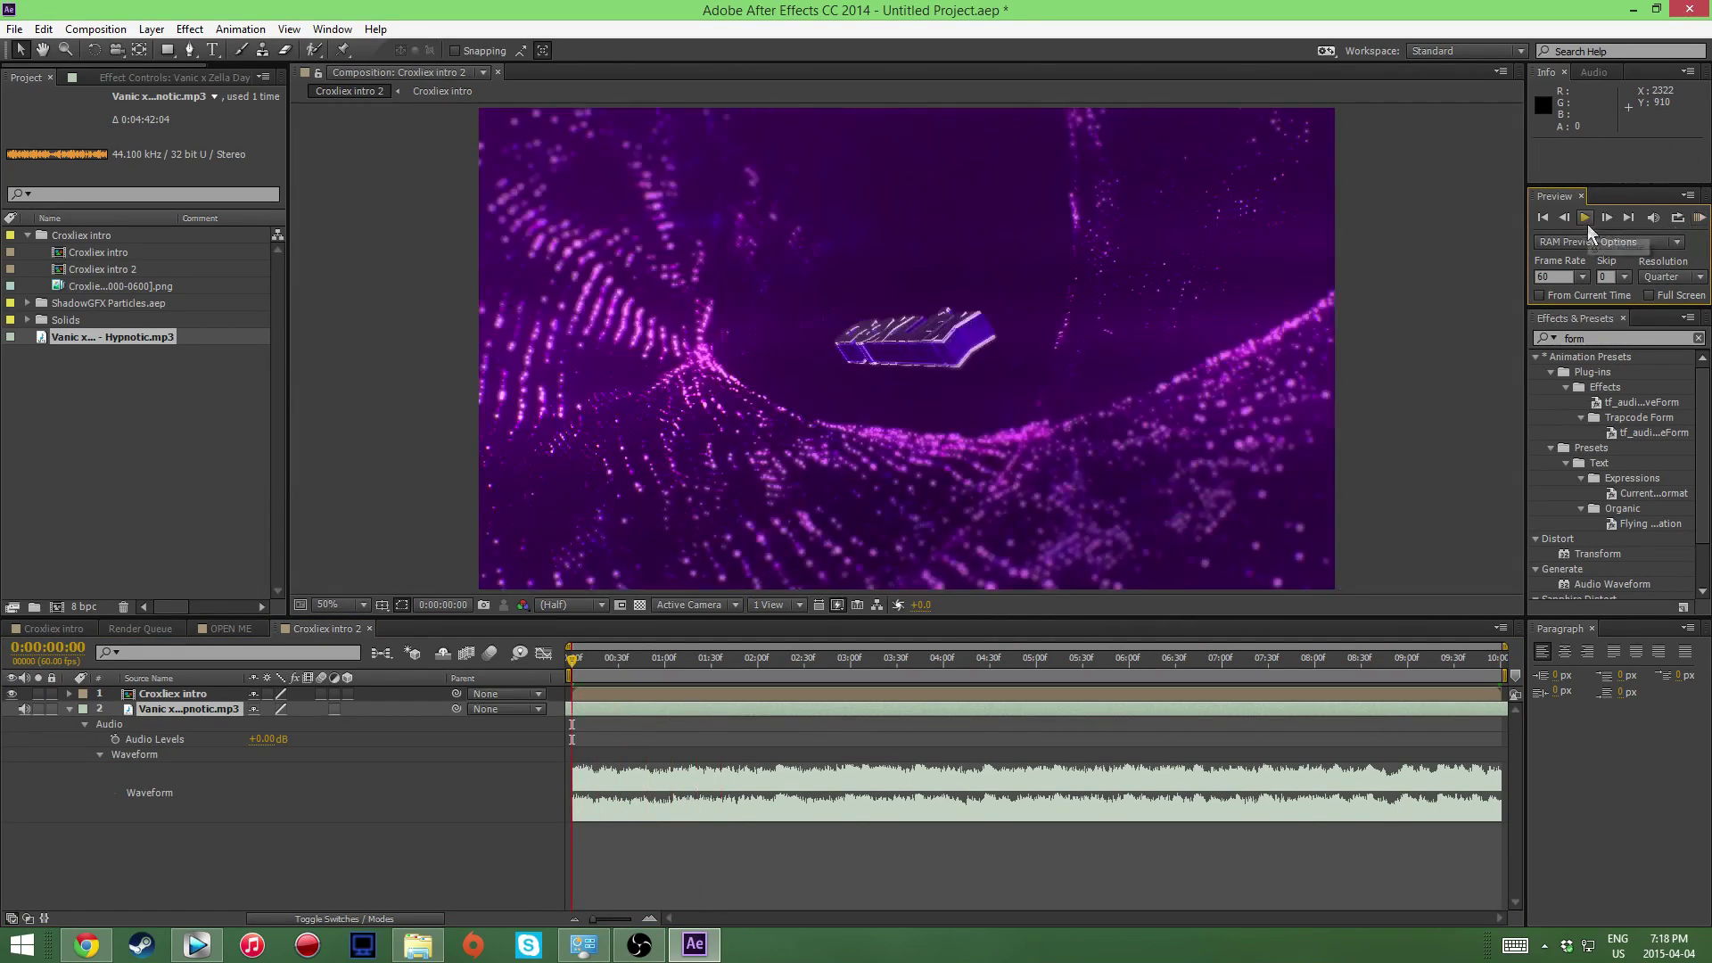
{"action": "left_click_drag", "start_coordinate": [1435, 709], "coordinate": [1118, 724]}
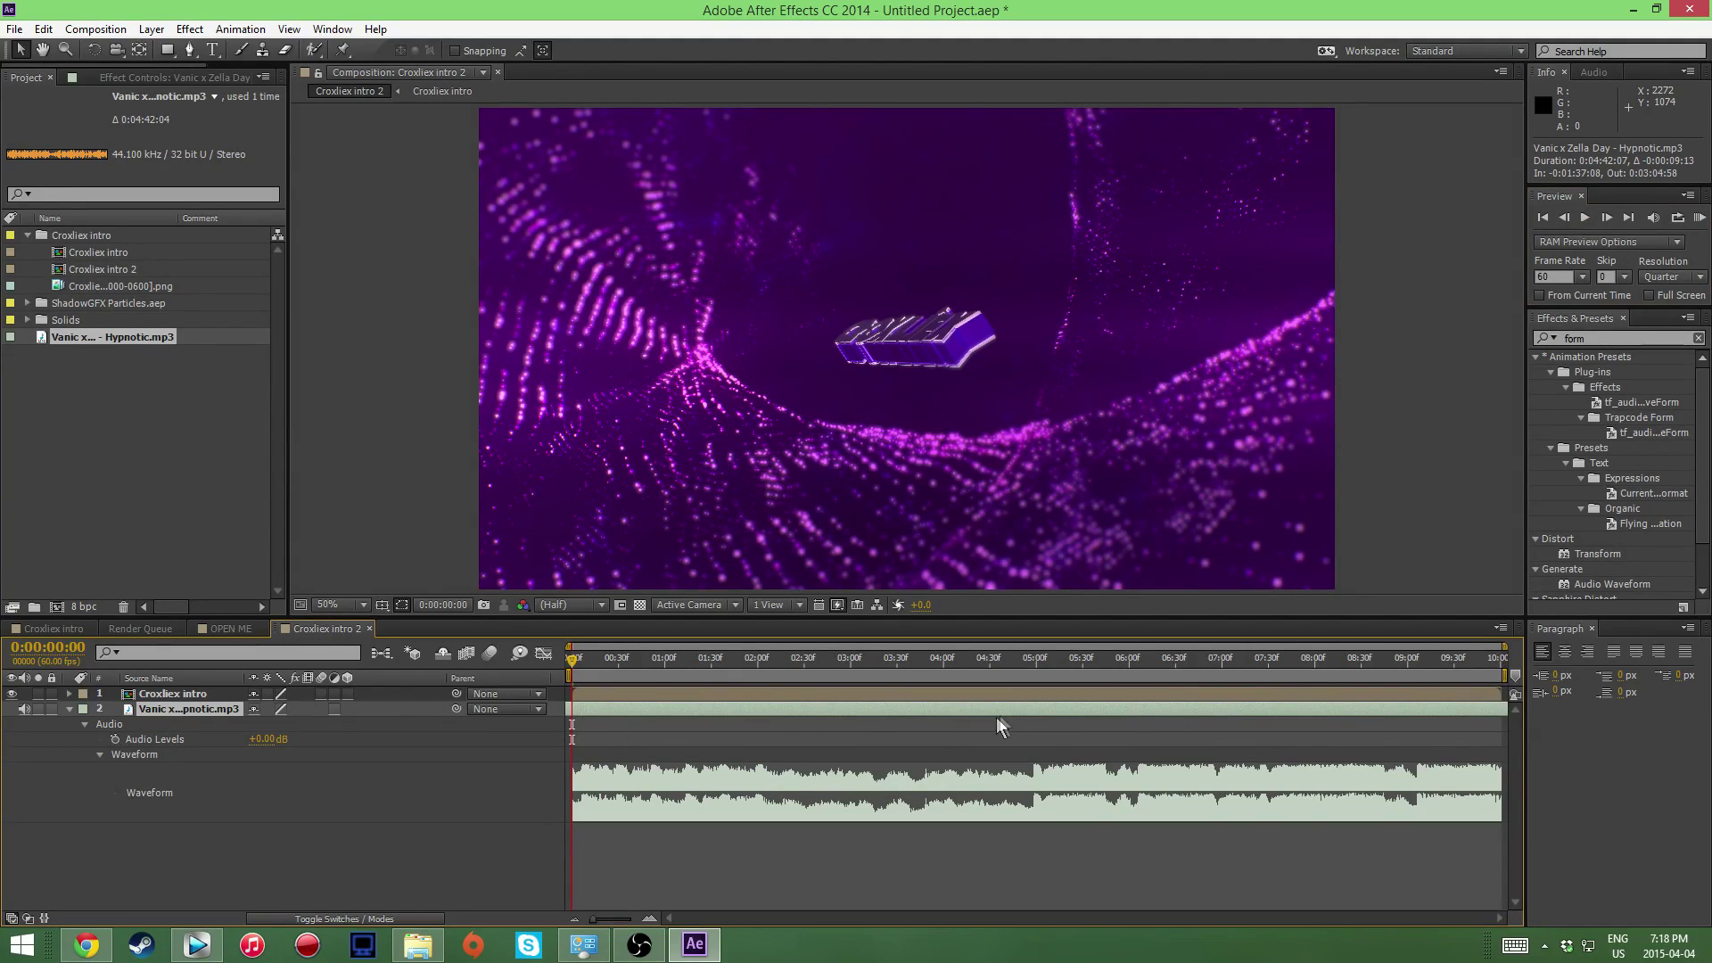
{"action": "left_click_drag", "start_coordinate": [1017, 710], "coordinate": [815, 713]}
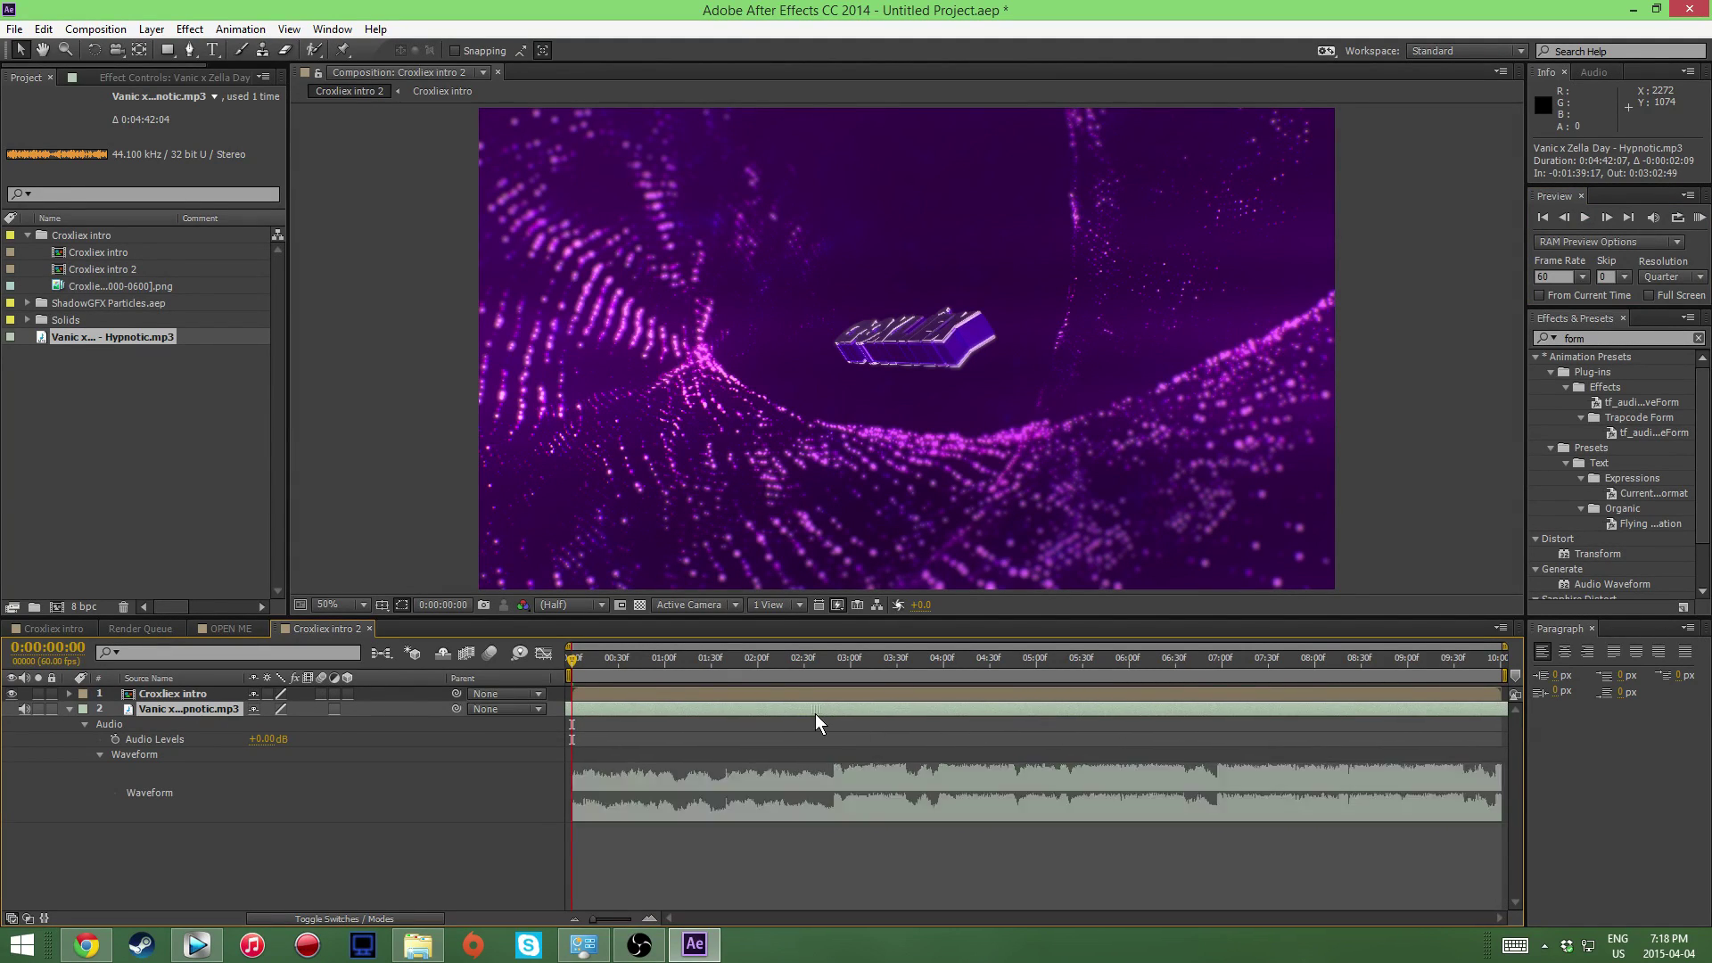
Step: Align the song's drop with 0:00:01:37 by sliding its layer to an in point of about -0:01:40:29, and preview the sync
{"action": "left_click", "coordinate": [659, 658]}
{"action": "left_click_drag", "start_coordinate": [666, 659], "coordinate": [721, 665]}
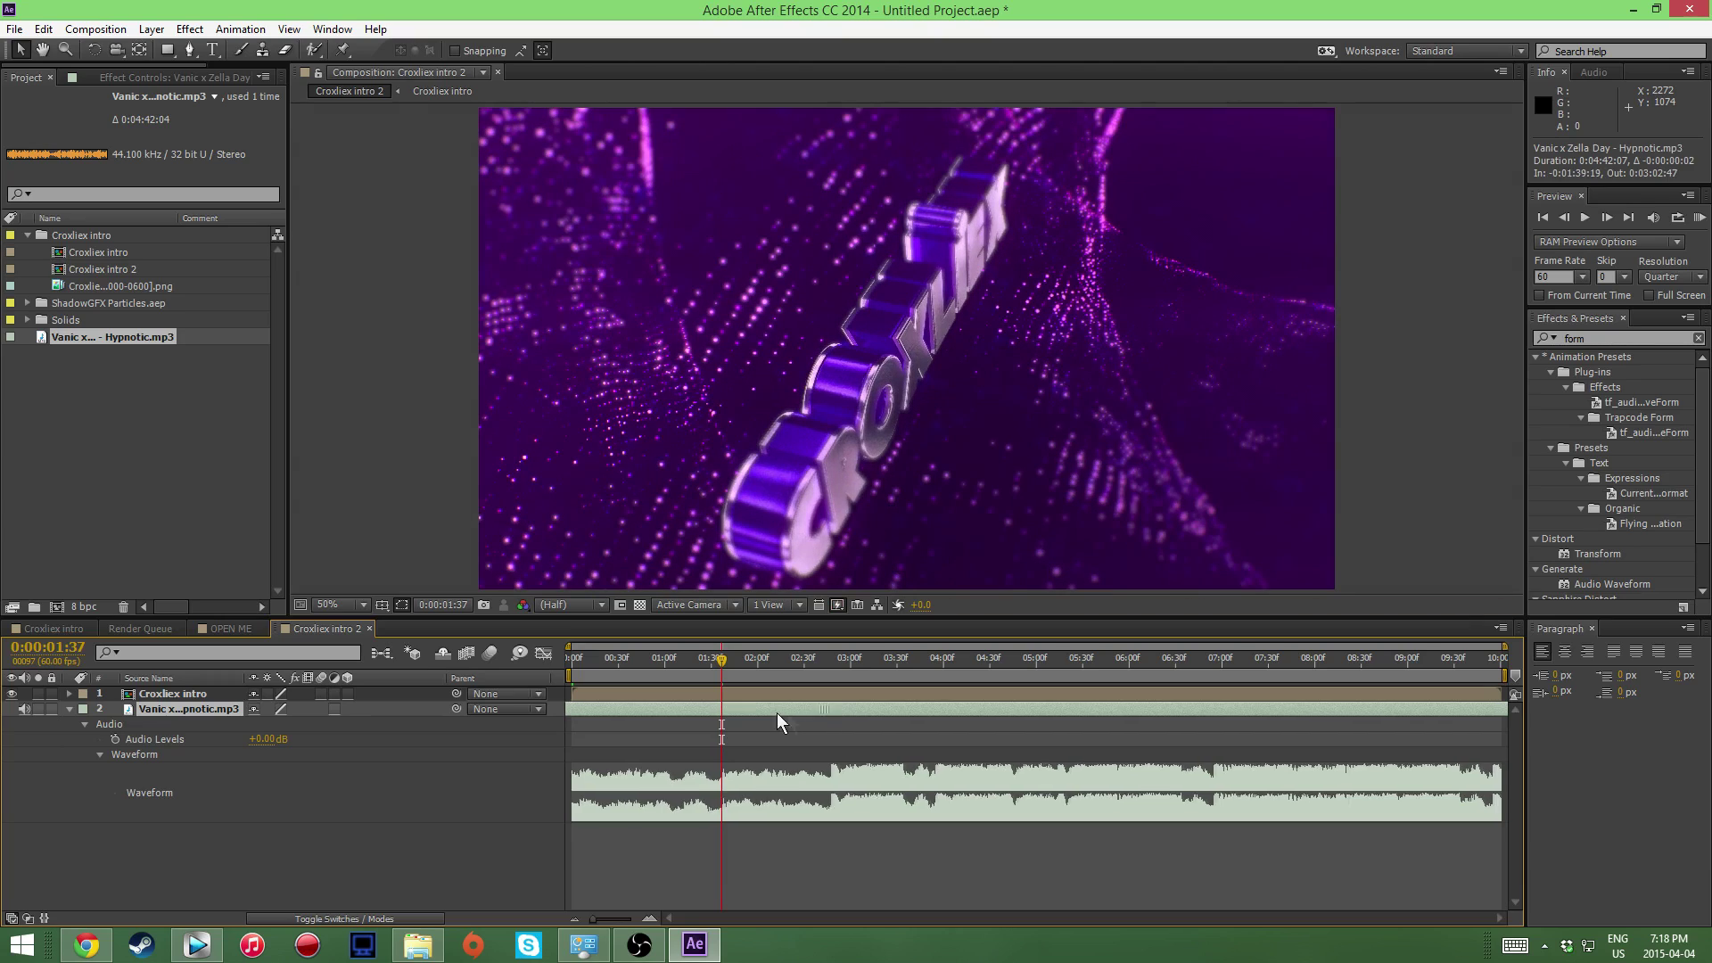
{"action": "left_click_drag", "start_coordinate": [718, 703], "coordinate": [714, 700]}
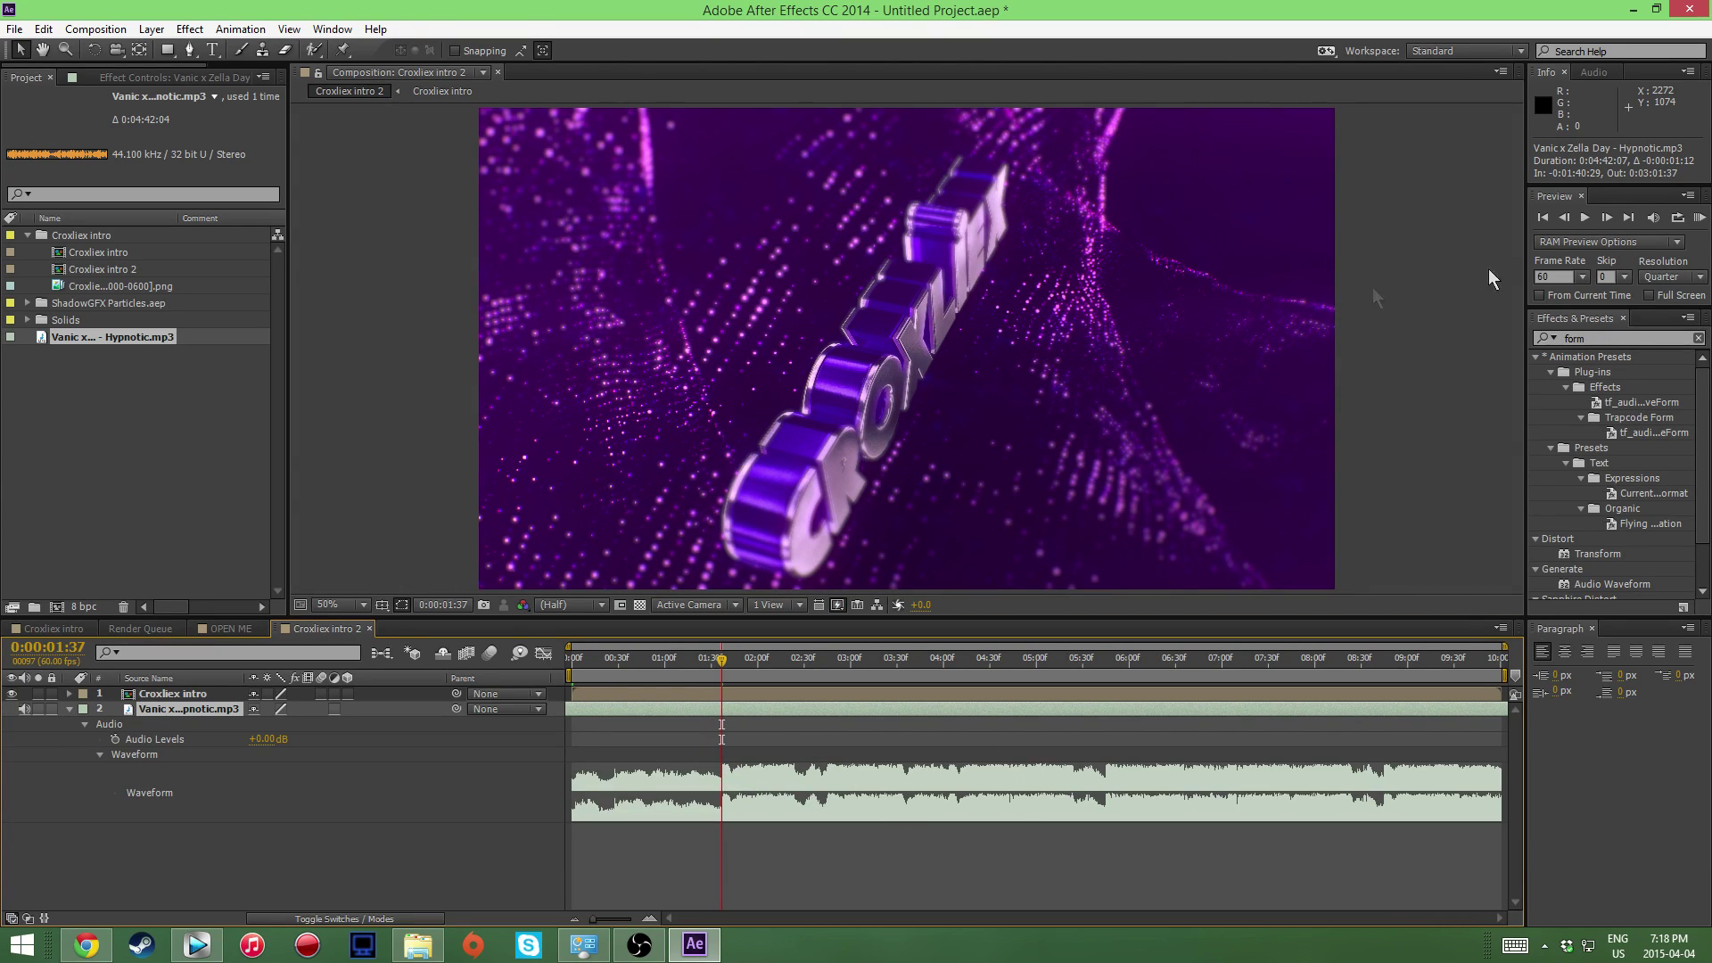
{"action": "left_click", "coordinate": [1700, 218]}
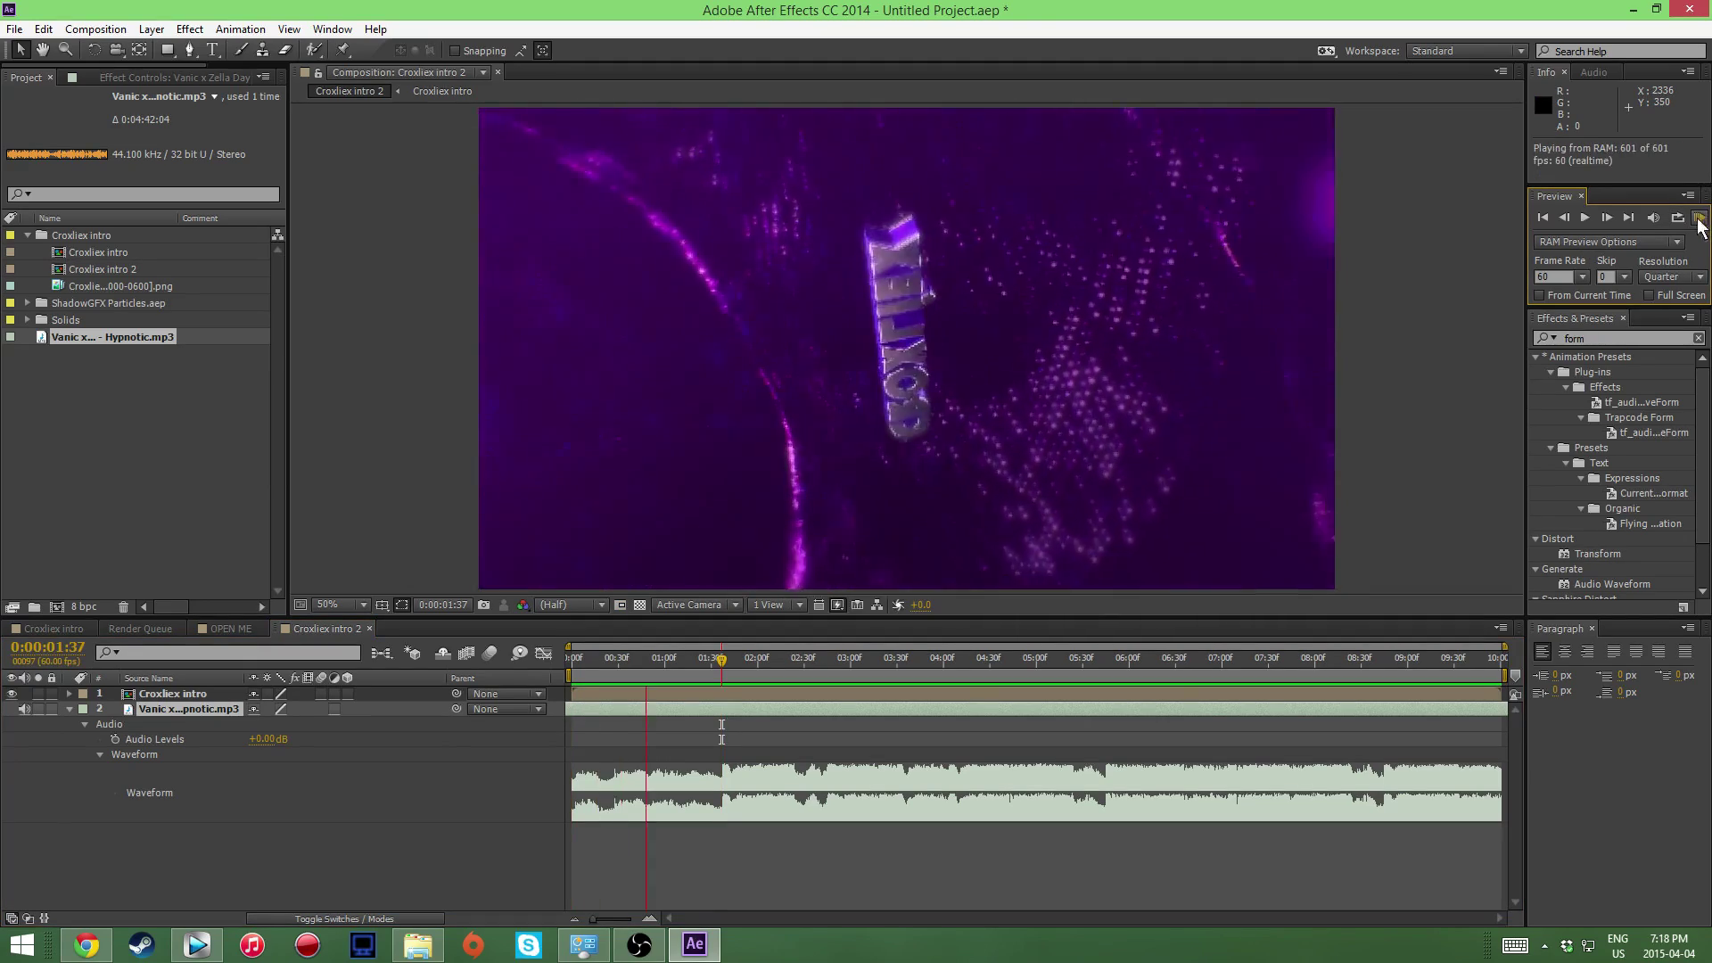
{"action": "left_click", "coordinate": [1584, 217]}
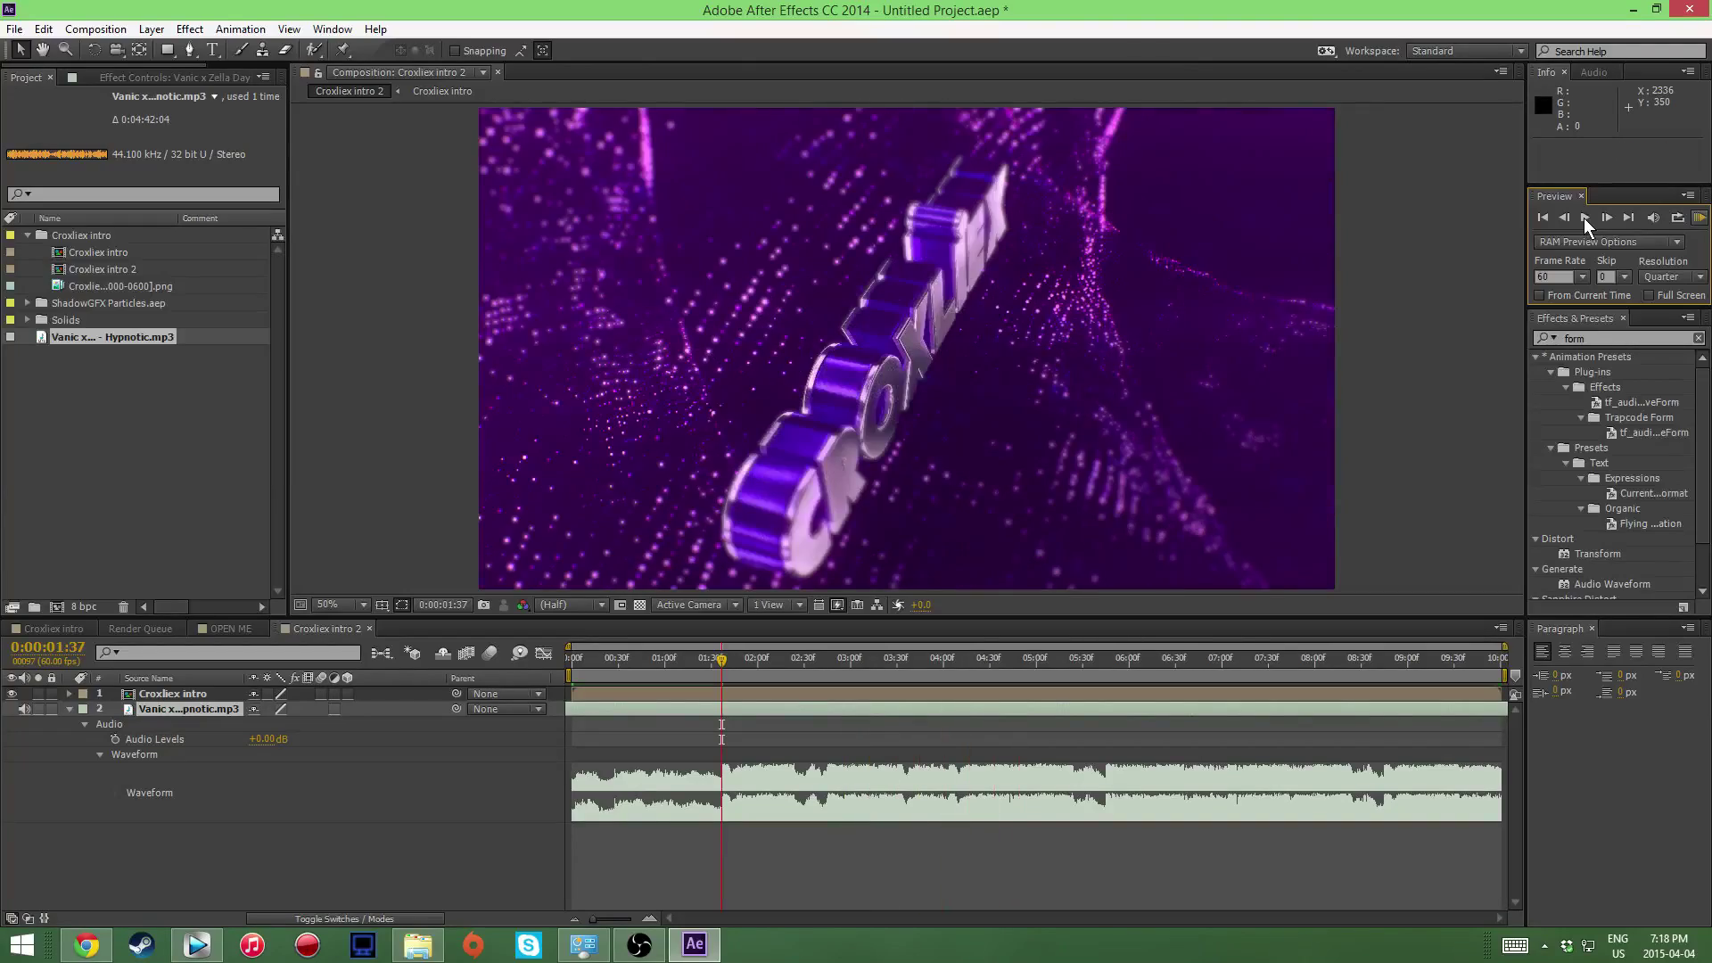
{"action": "key", "text": "KP_0"}
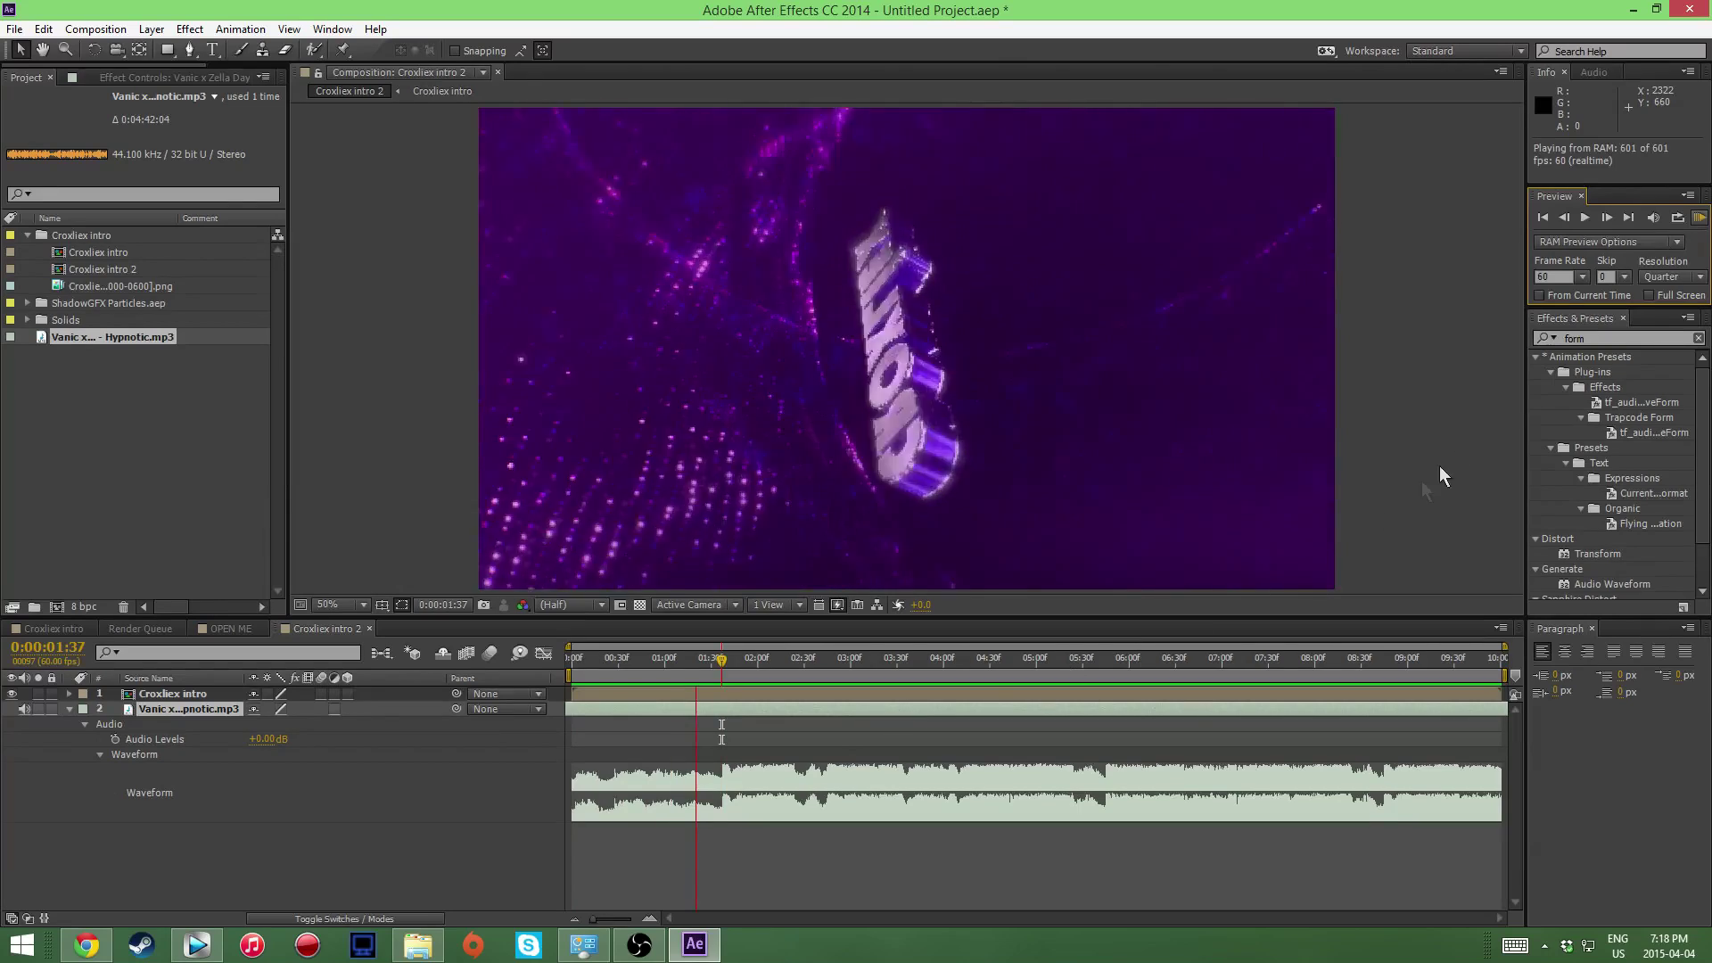
{"action": "left_click", "coordinate": [1586, 217]}
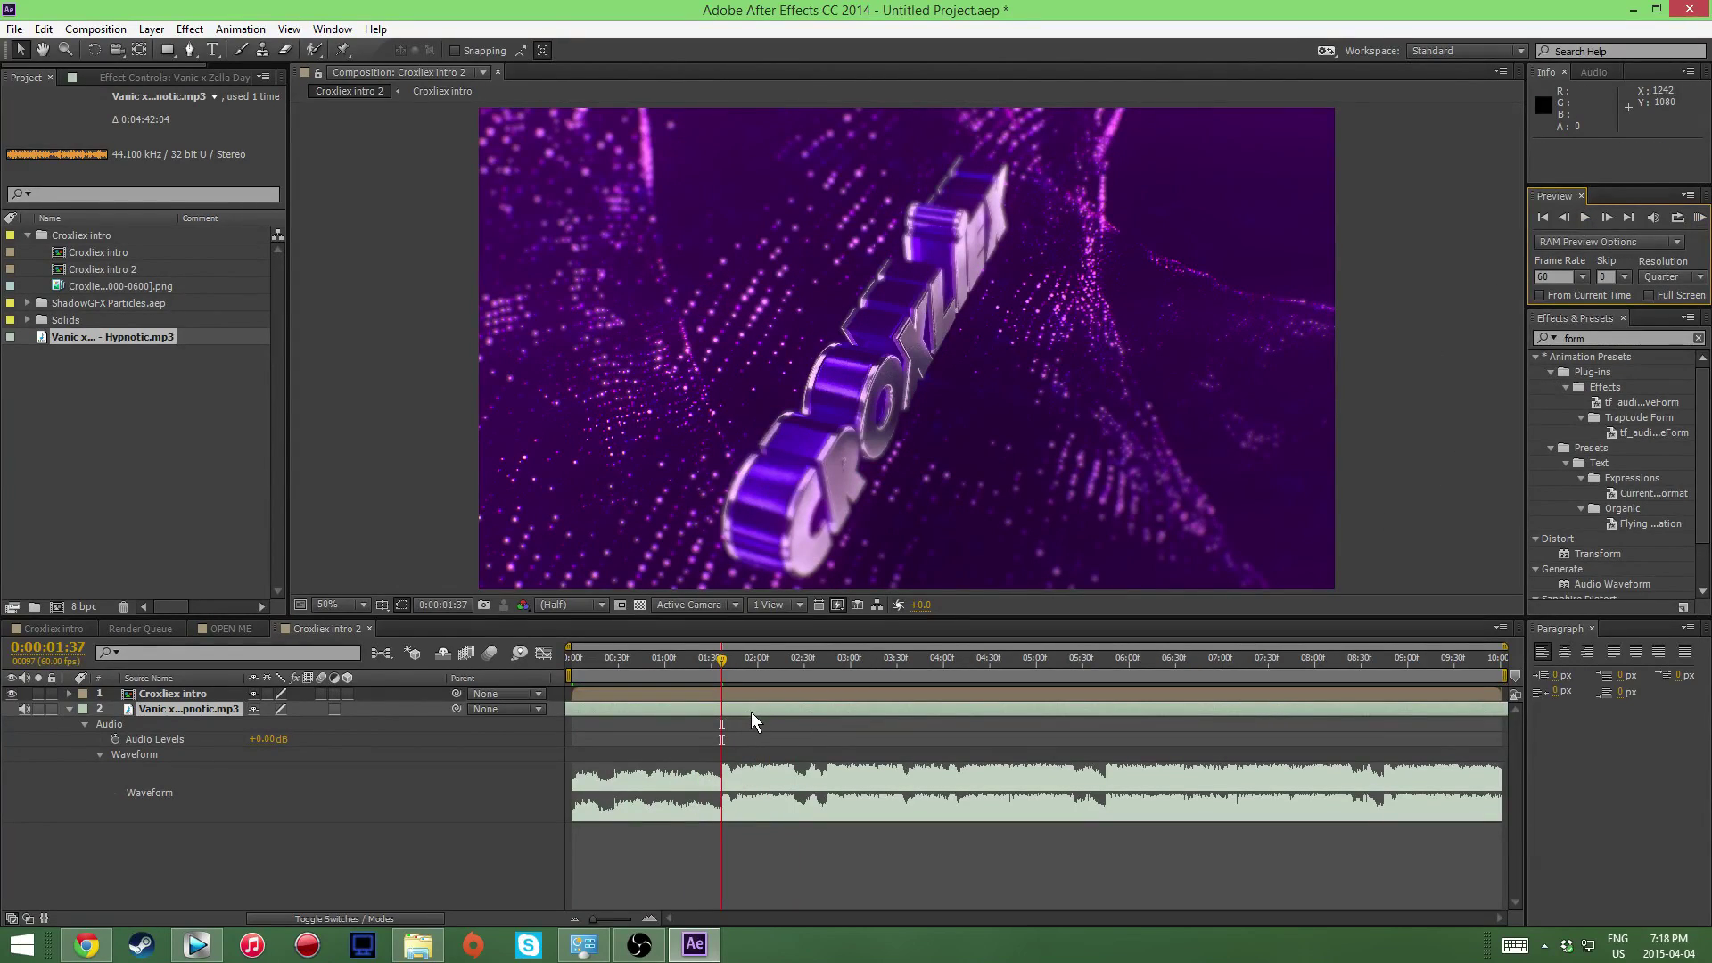
Step: Try the song layer slightly later, preview it, and slide it back to an in point of about -0:01:40:28
{"action": "left_click_drag", "start_coordinate": [751, 713], "coordinate": [783, 713]}
{"action": "left_click", "coordinate": [1699, 217]}
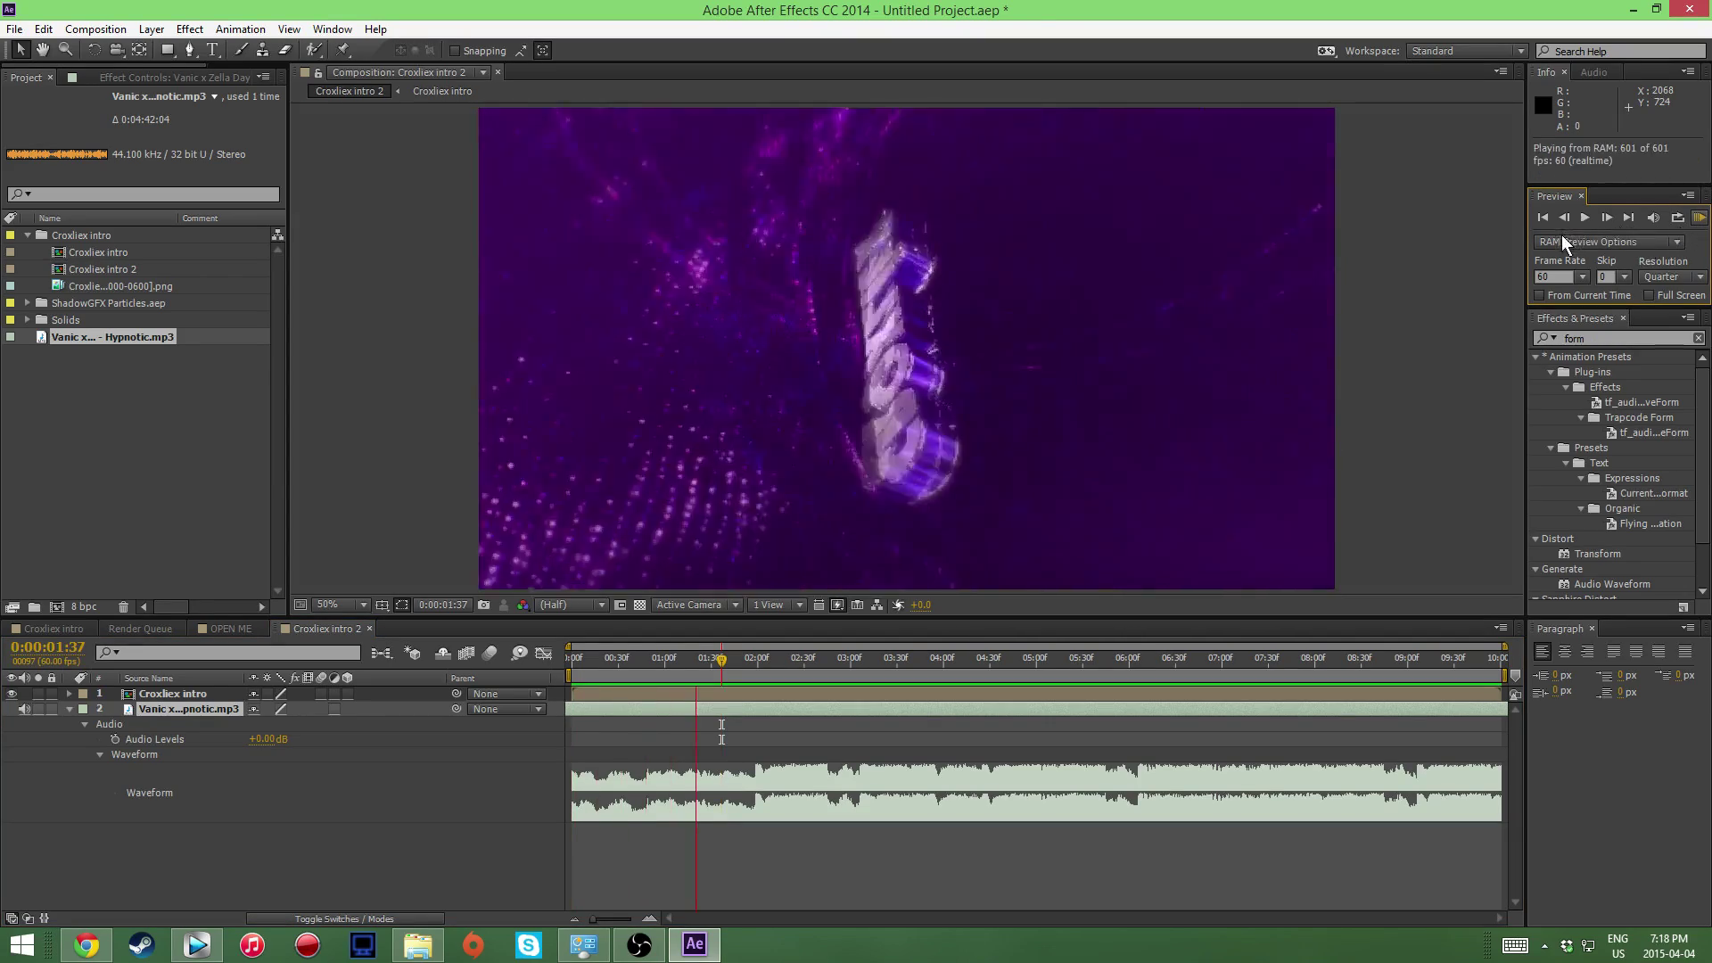
{"action": "left_click", "coordinate": [1582, 216]}
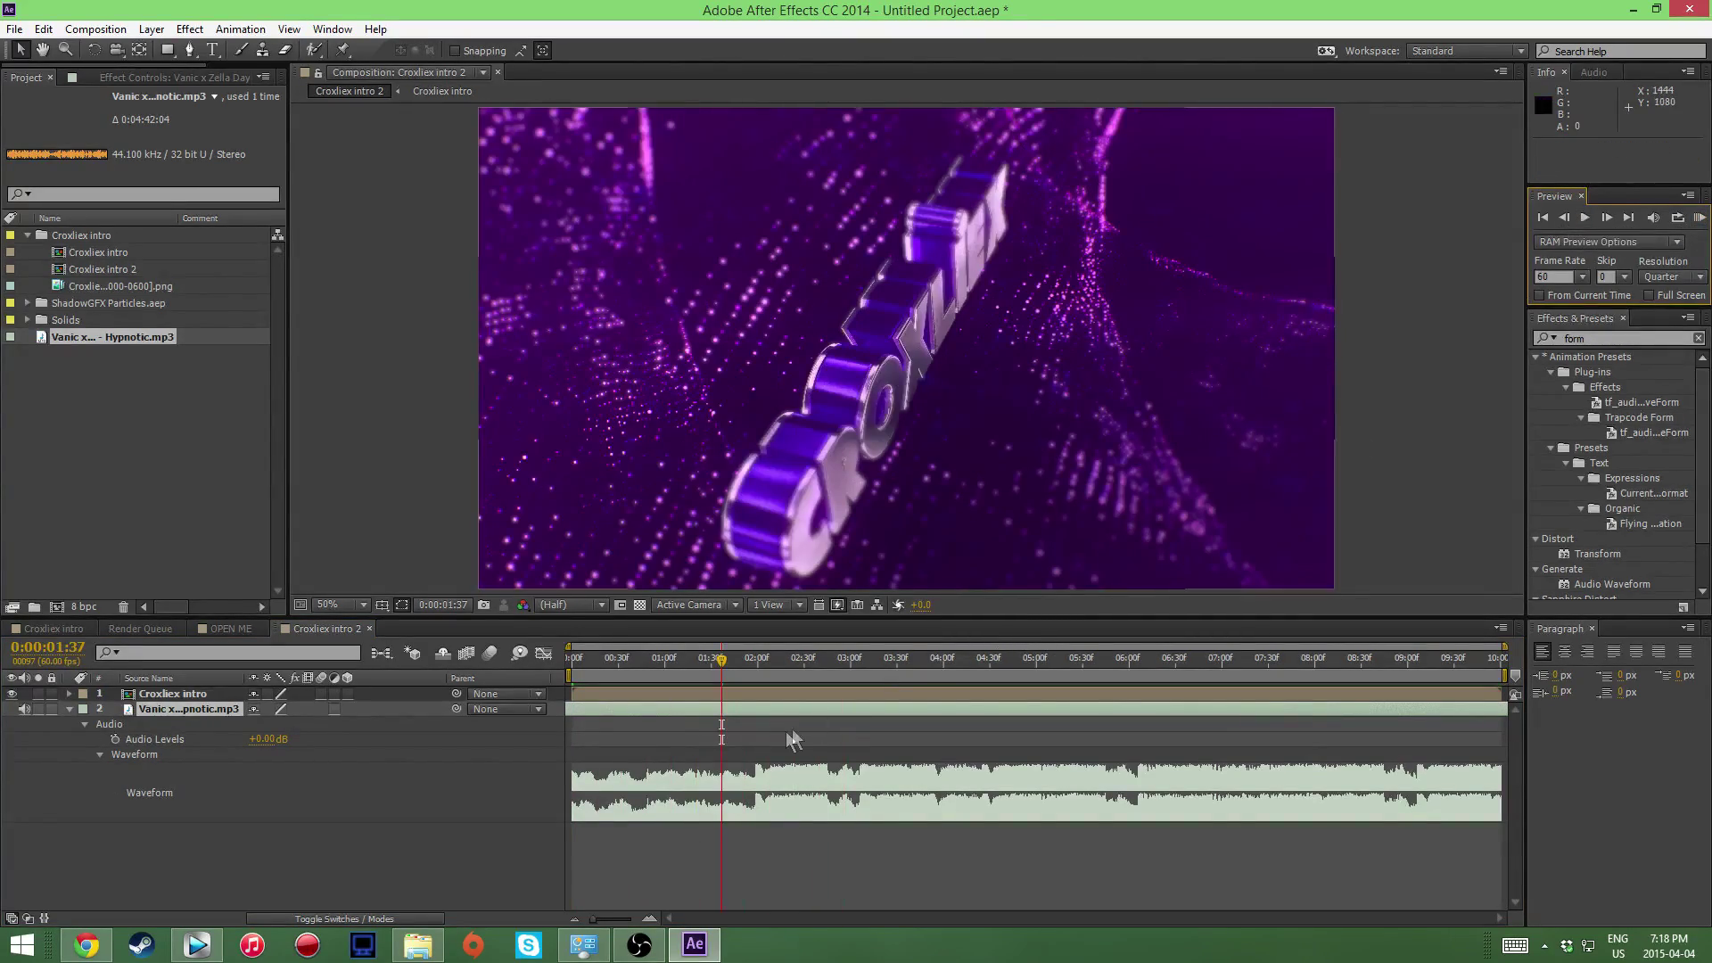
{"action": "left_click_drag", "start_coordinate": [797, 708], "coordinate": [767, 710]}
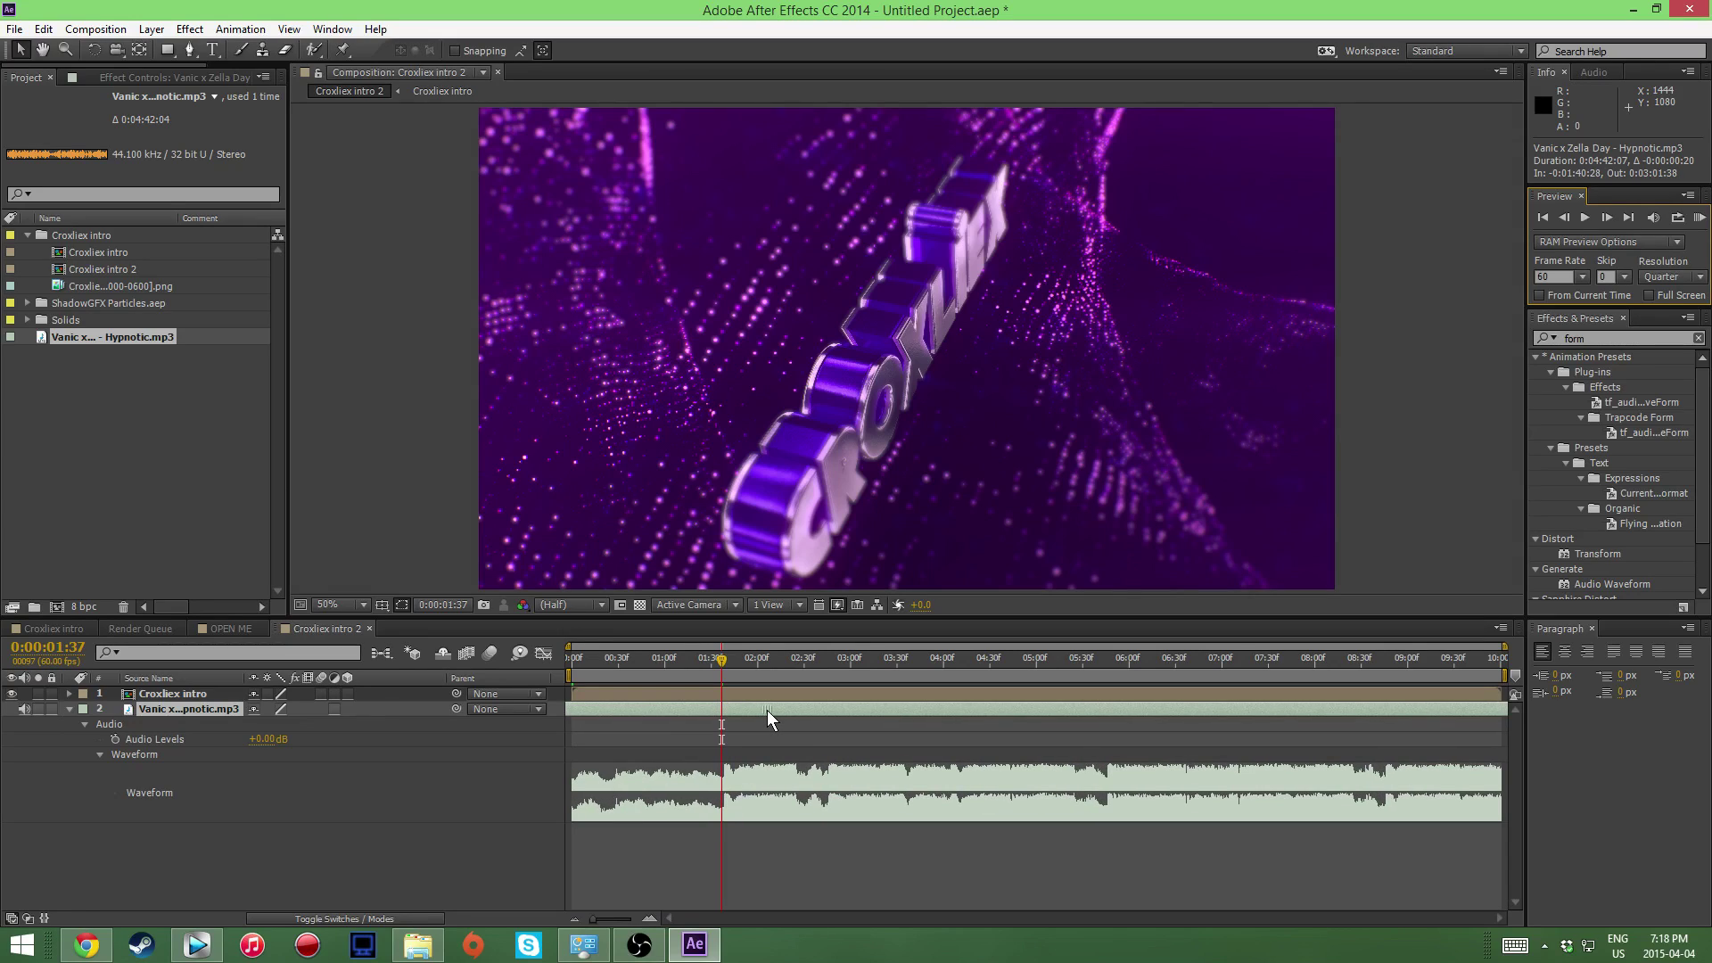
Step: Fade the song in with Audio Levels keyframes from -48 dB at 0:00:00:00 to 0 dB at about 0:00:01:30, and preview it
{"action": "left_click", "coordinate": [116, 738]}
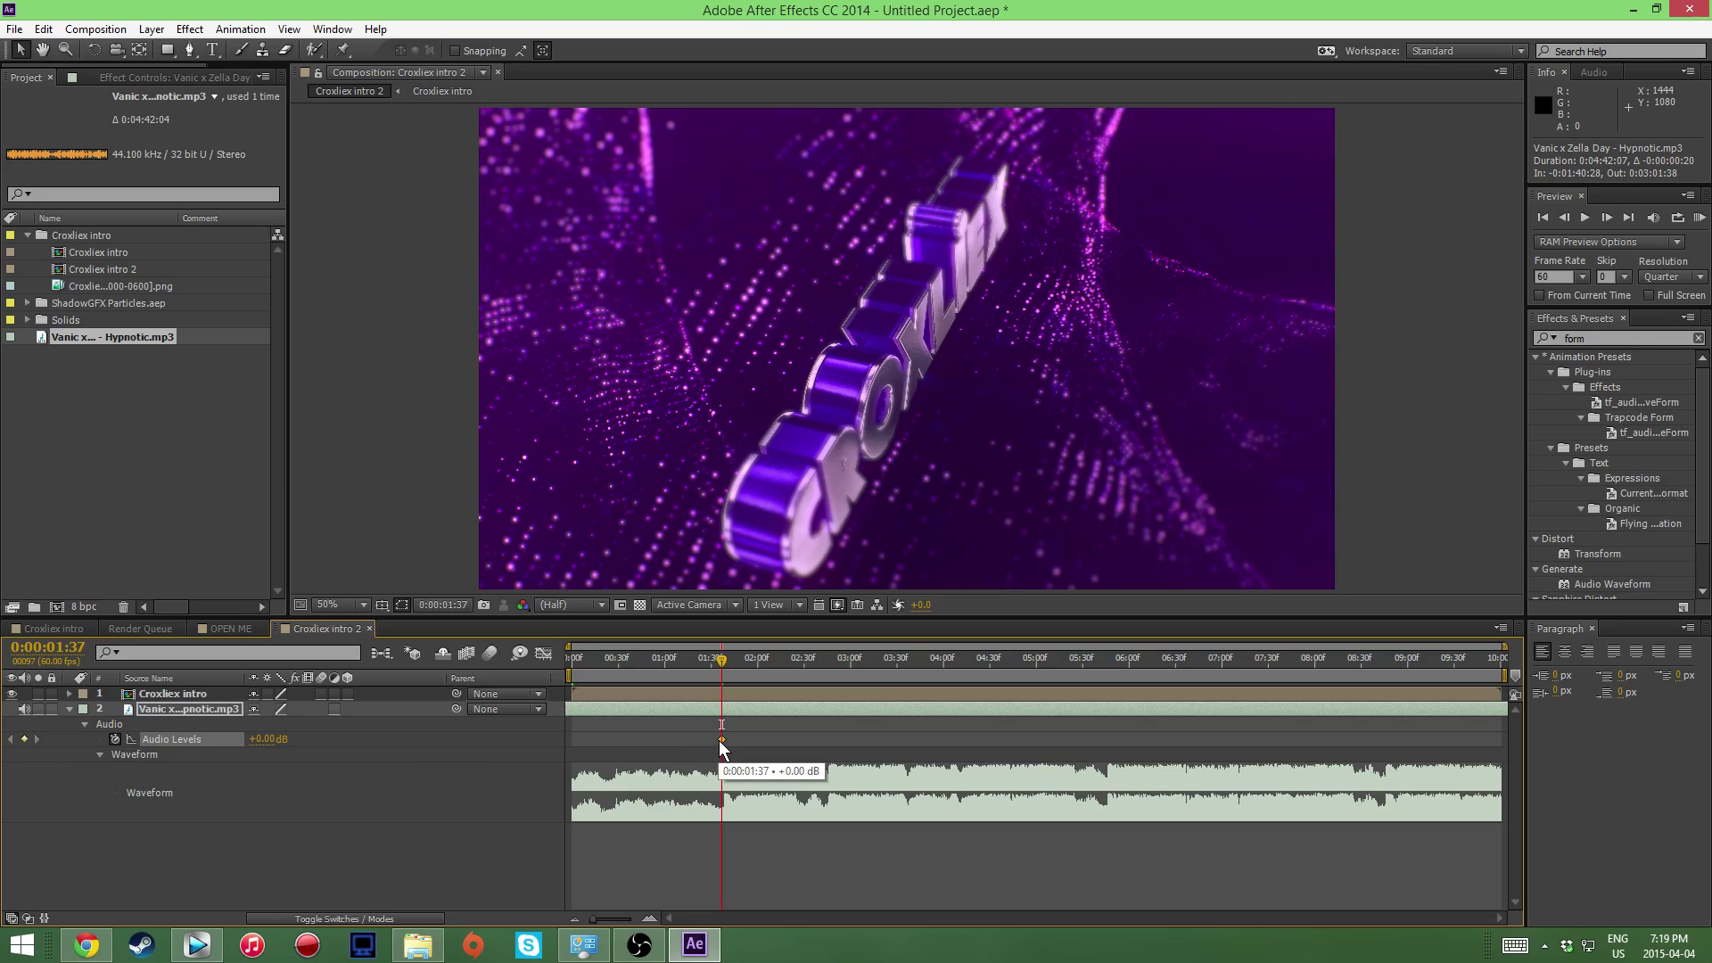
{"action": "left_click_drag", "start_coordinate": [722, 741], "coordinate": [716, 741]}
{"action": "left_click_drag", "start_coordinate": [722, 660], "coordinate": [366, 678]}
{"action": "left_click_drag", "start_coordinate": [265, 739], "coordinate": [223, 739]}
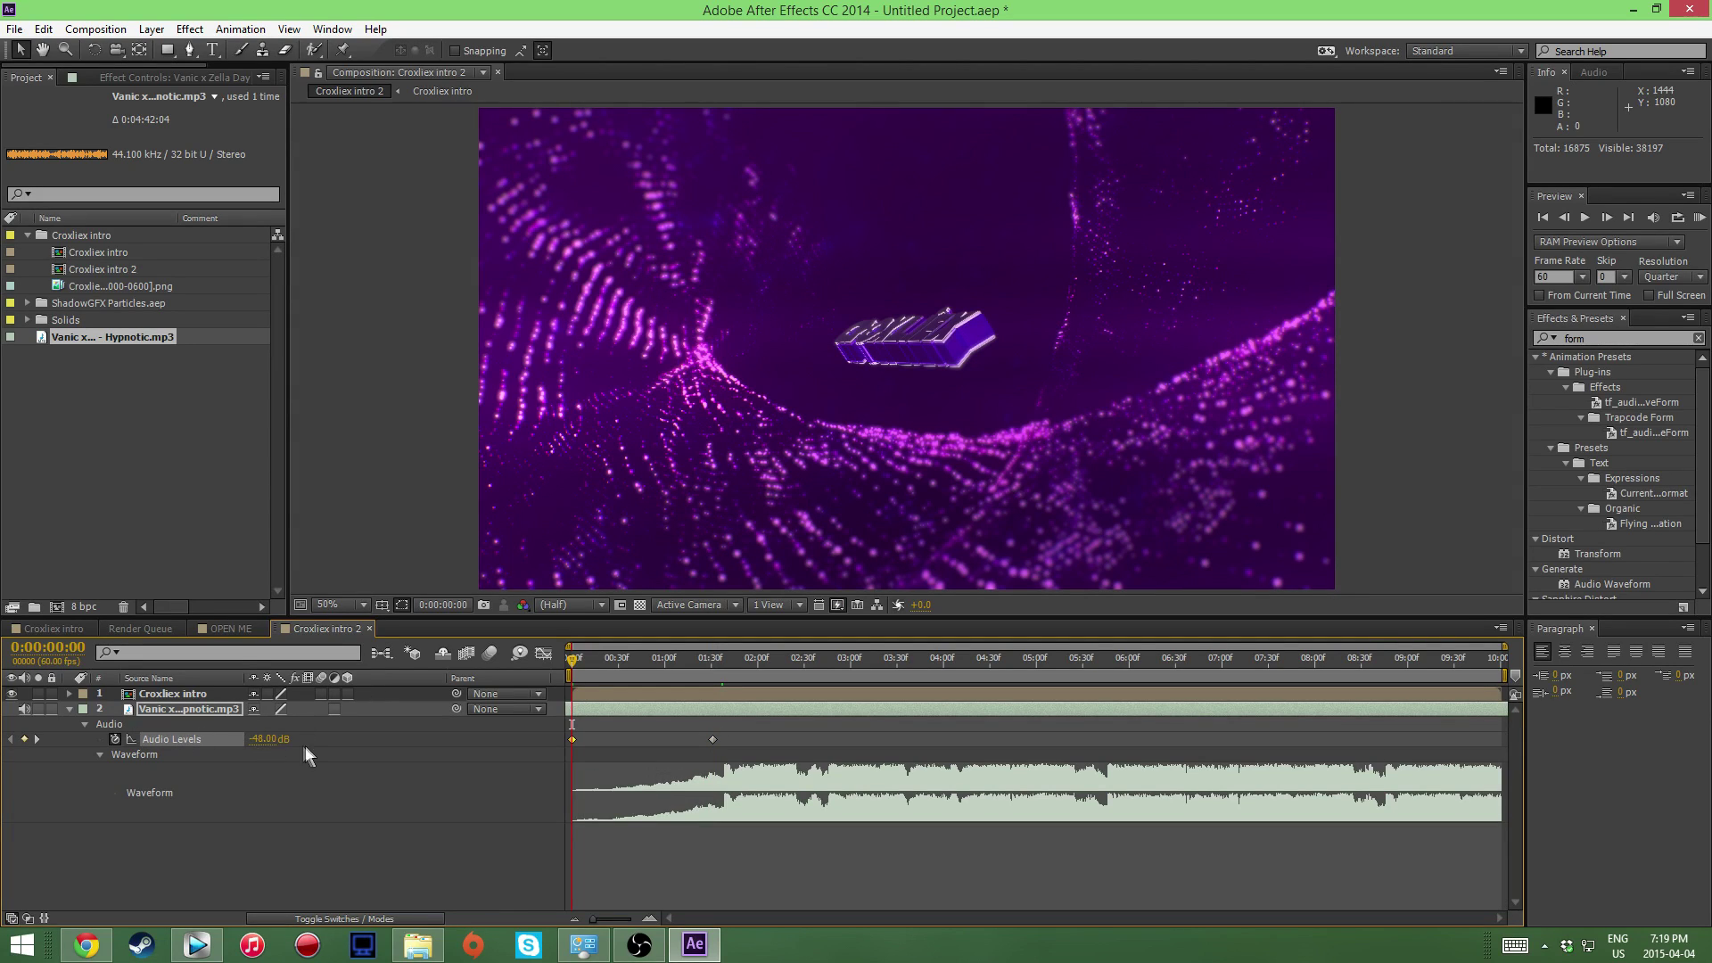
{"action": "left_click", "coordinate": [1700, 218]}
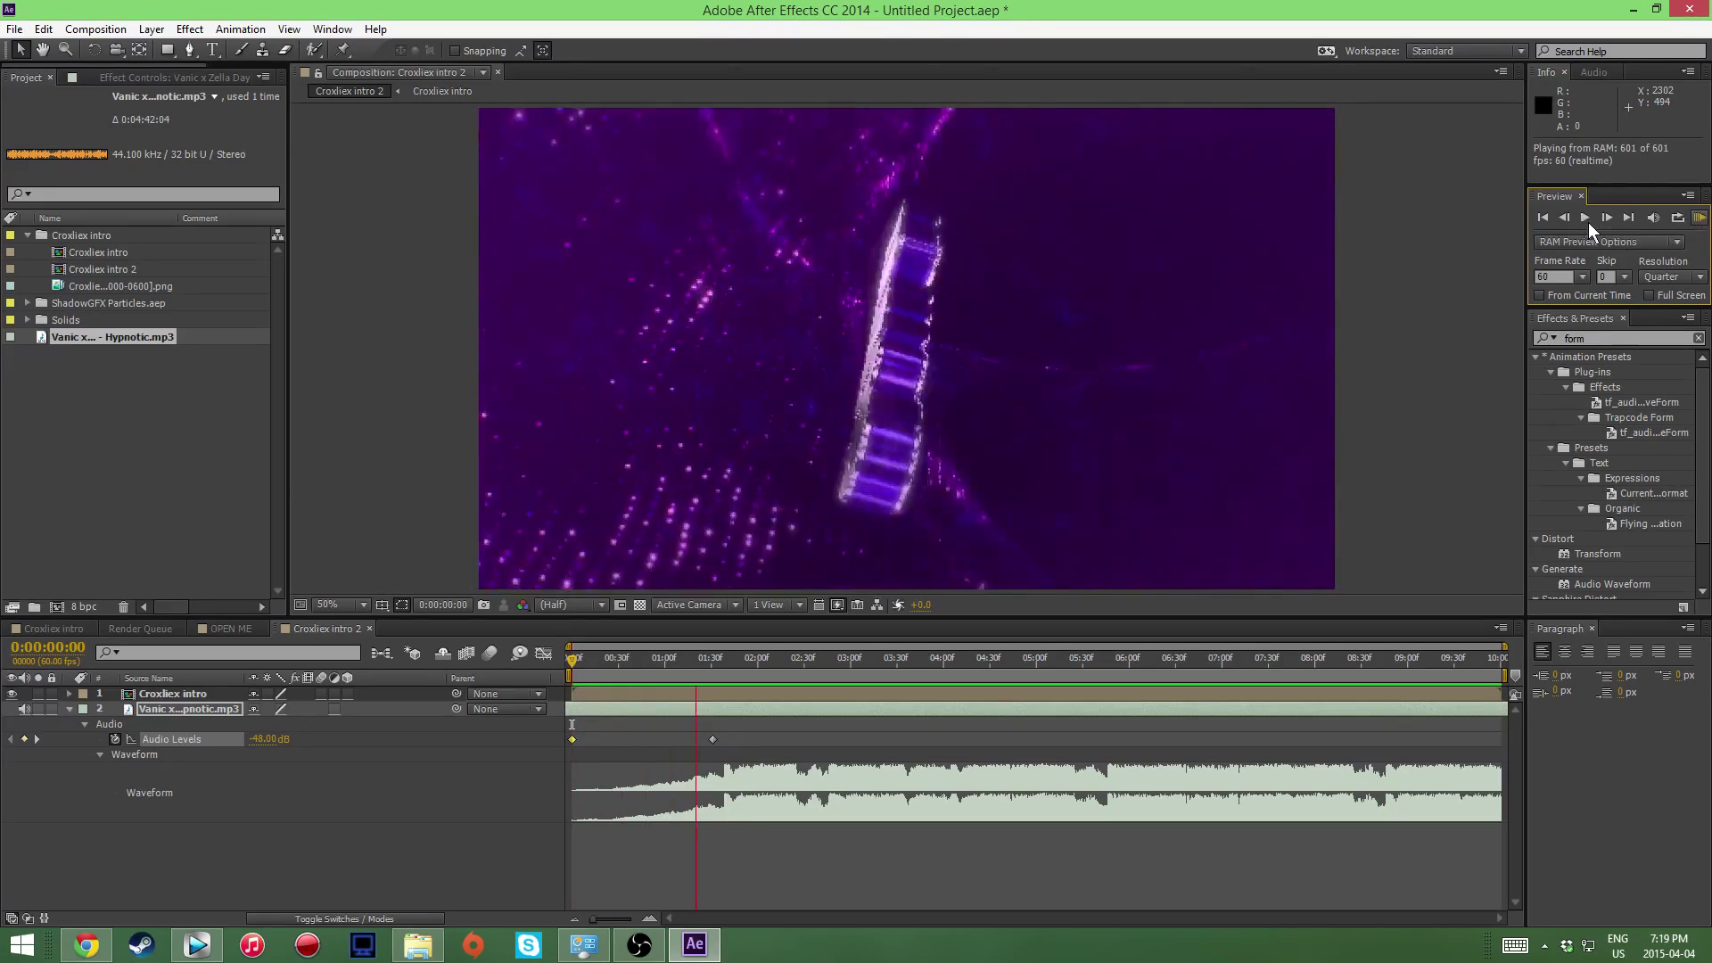
{"action": "left_click", "coordinate": [1587, 221]}
Step: Fade the song out with Audio Levels keyframes from 0 dB at 0:00:08:59 to -48 dB at 0:00:10:00
{"action": "left_click", "coordinate": [1434, 665]}
{"action": "left_click", "coordinate": [1403, 665]}
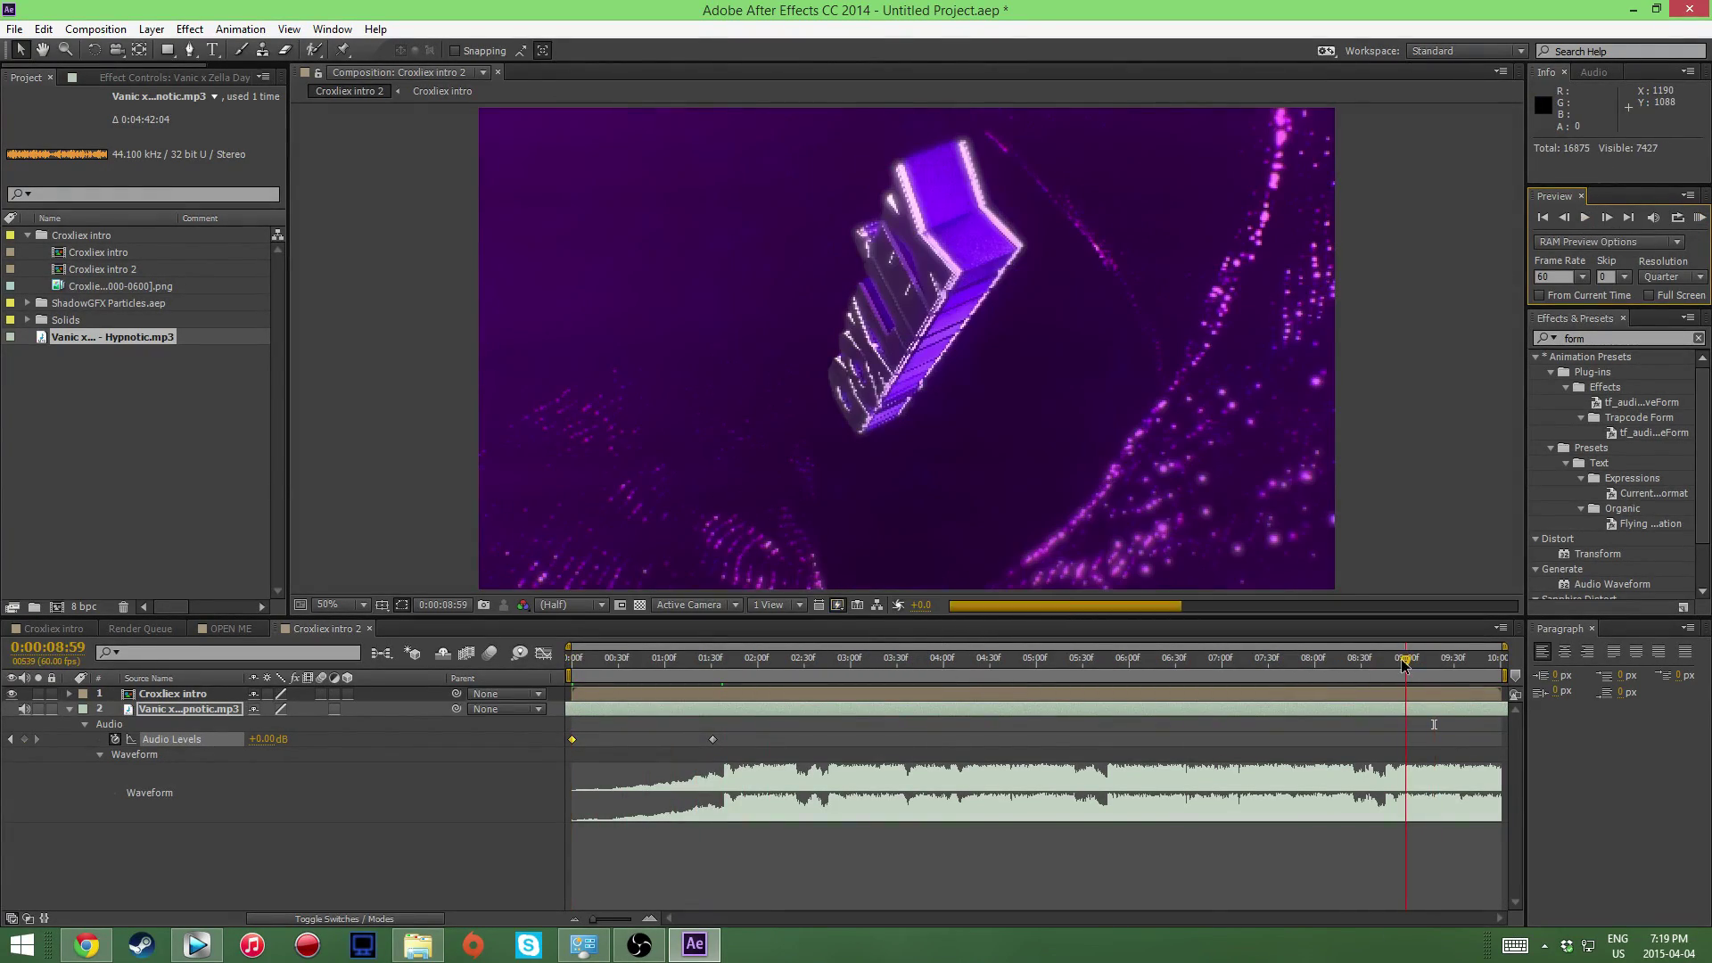
{"action": "left_click", "coordinate": [25, 738]}
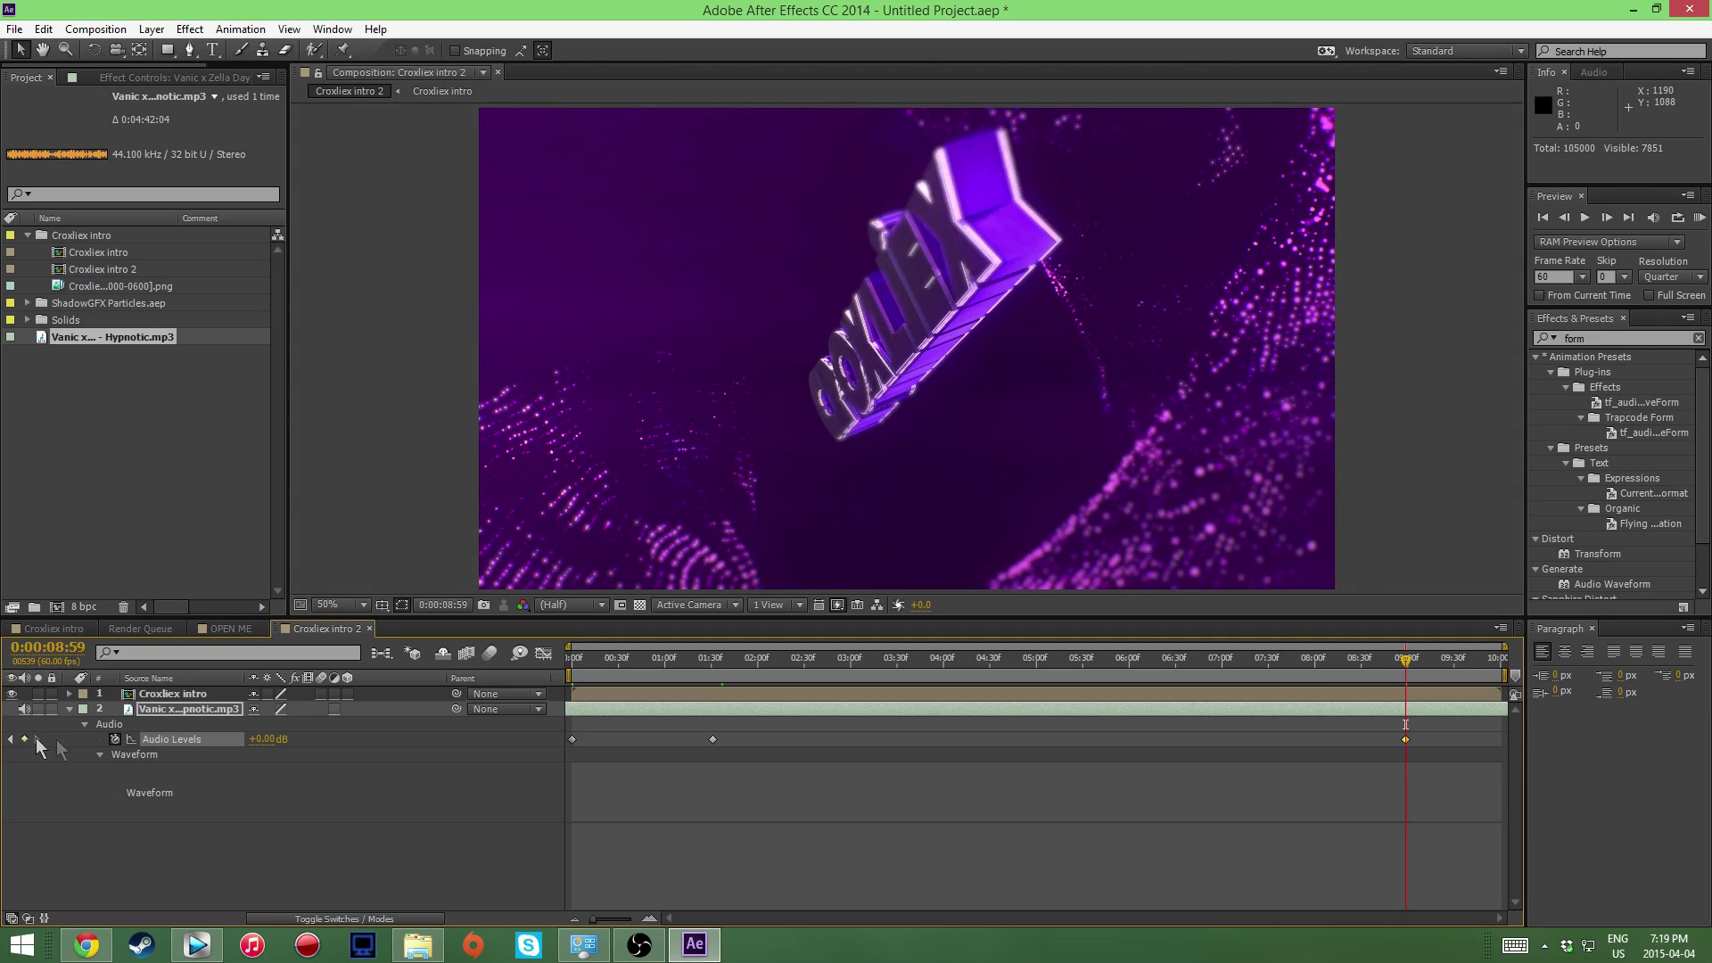
{"action": "left_click_drag", "start_coordinate": [1416, 661], "coordinate": [1672, 675]}
{"action": "left_click_drag", "start_coordinate": [272, 738], "coordinate": [259, 742]}
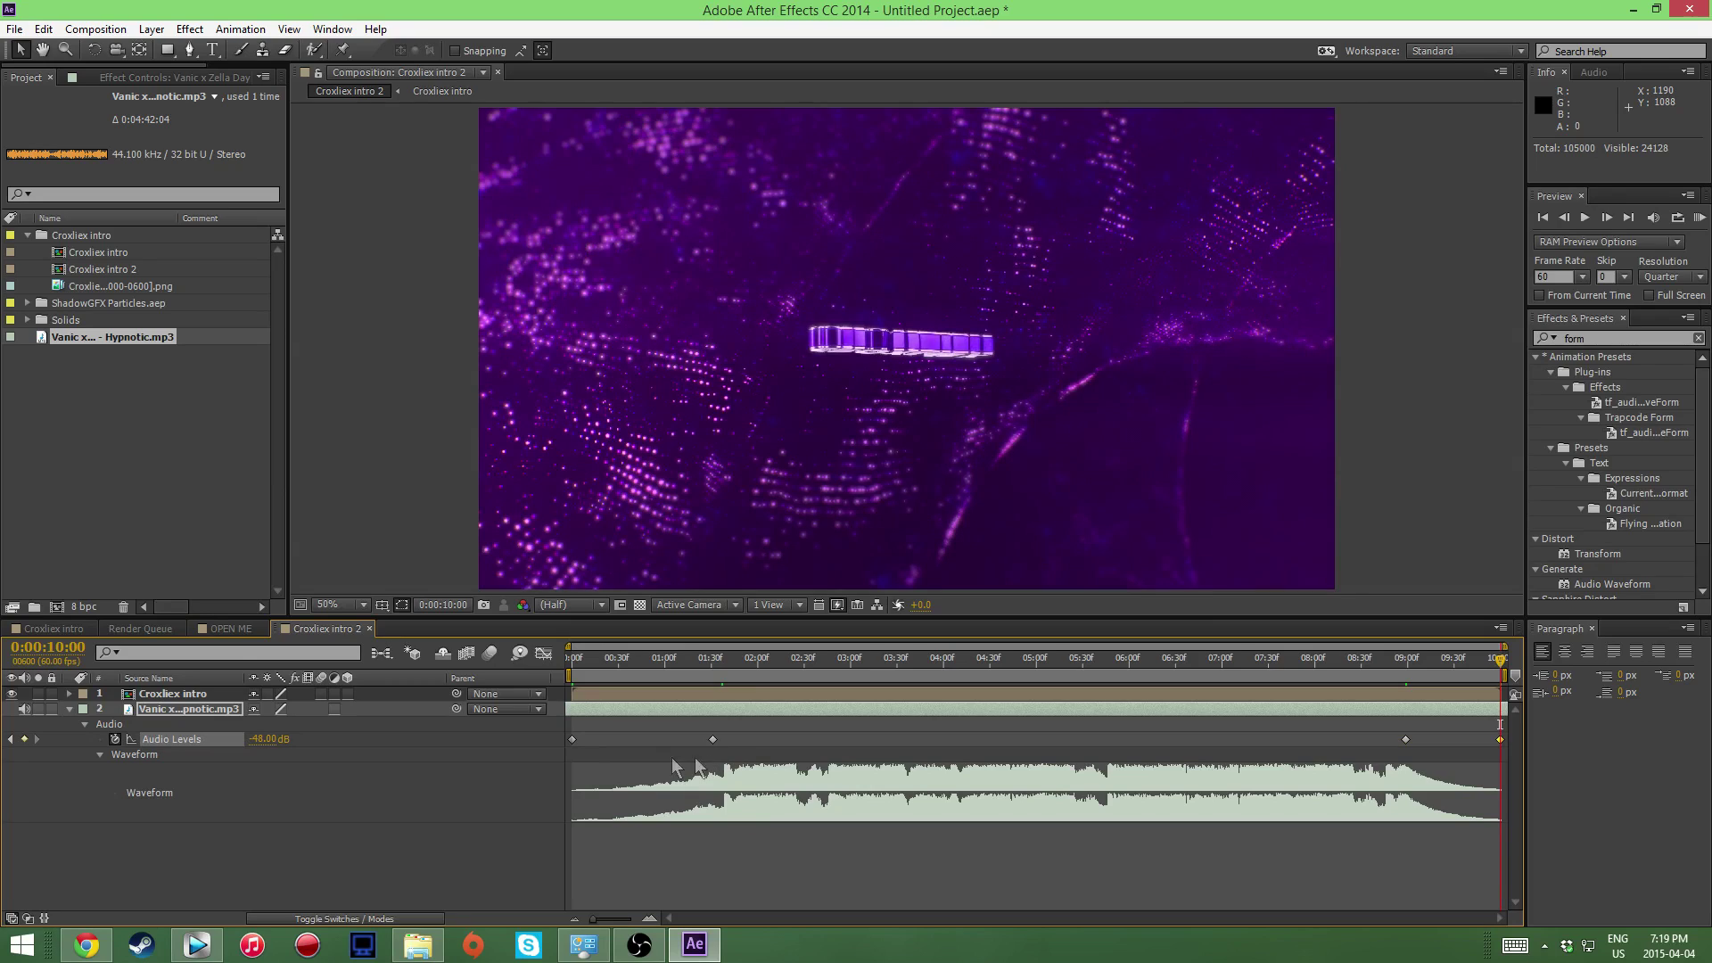
Step: Review the fade-out keyframes and RAM preview the intro with its music from the beginning
{"action": "left_click", "coordinate": [1406, 661]}
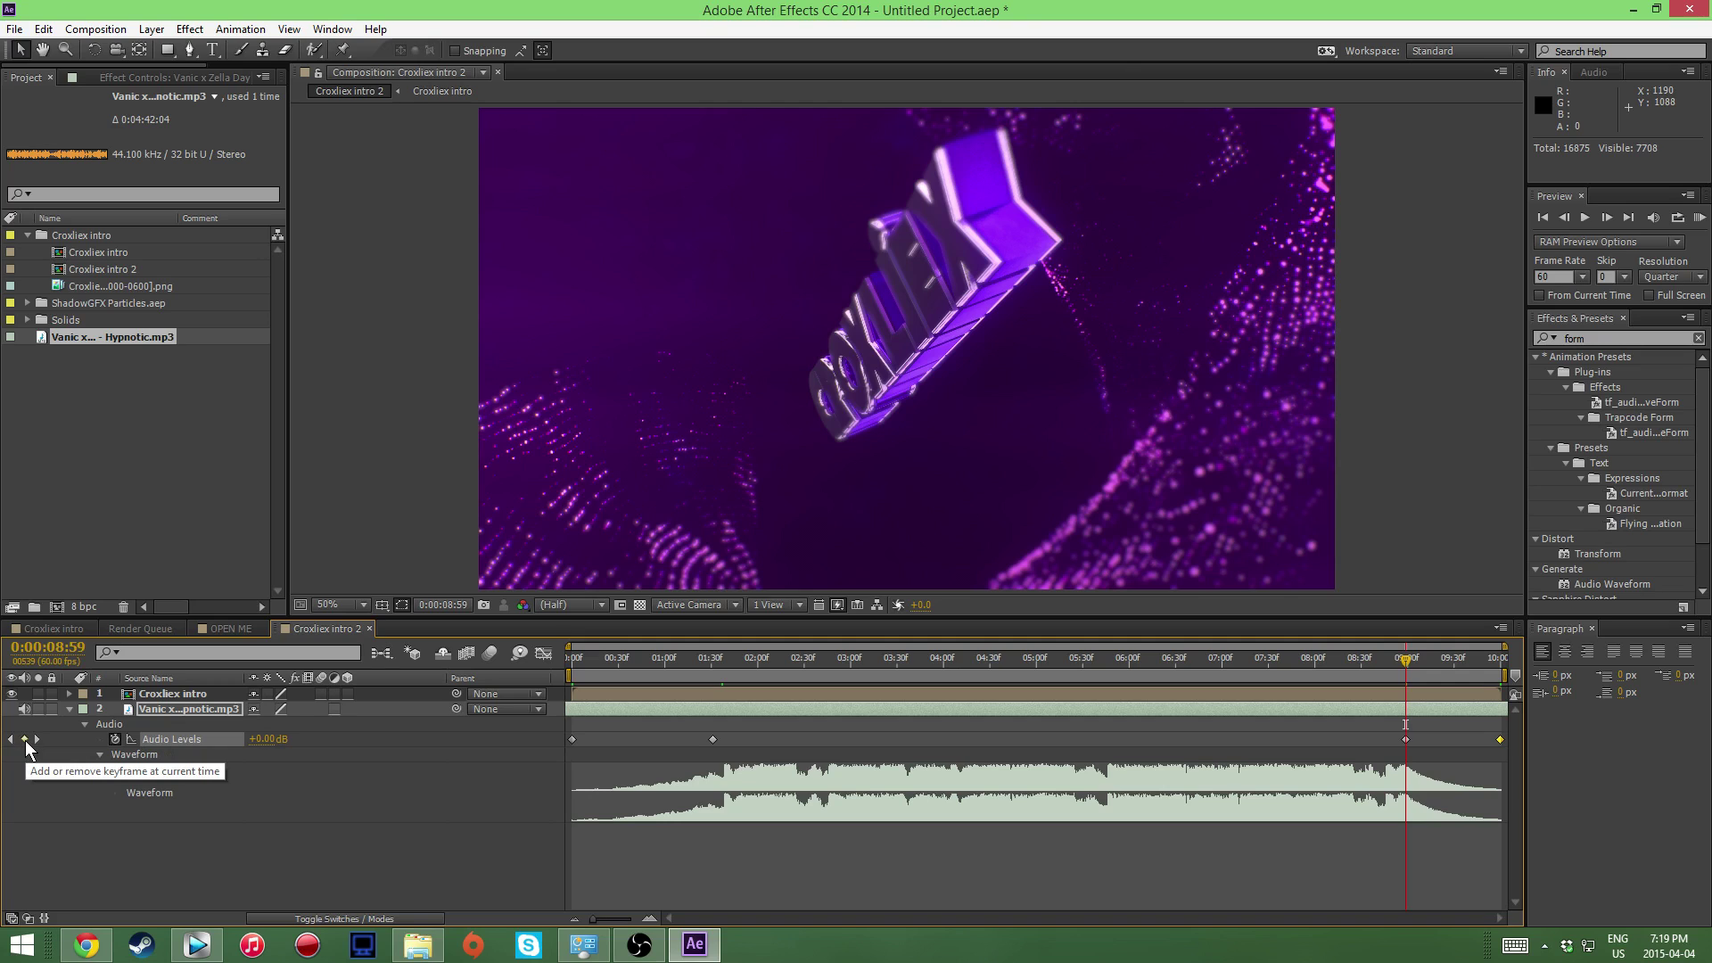
{"action": "left_click_drag", "start_coordinate": [1411, 680], "coordinate": [1633, 706]}
{"action": "left_click_drag", "start_coordinate": [1266, 661], "coordinate": [528, 660]}
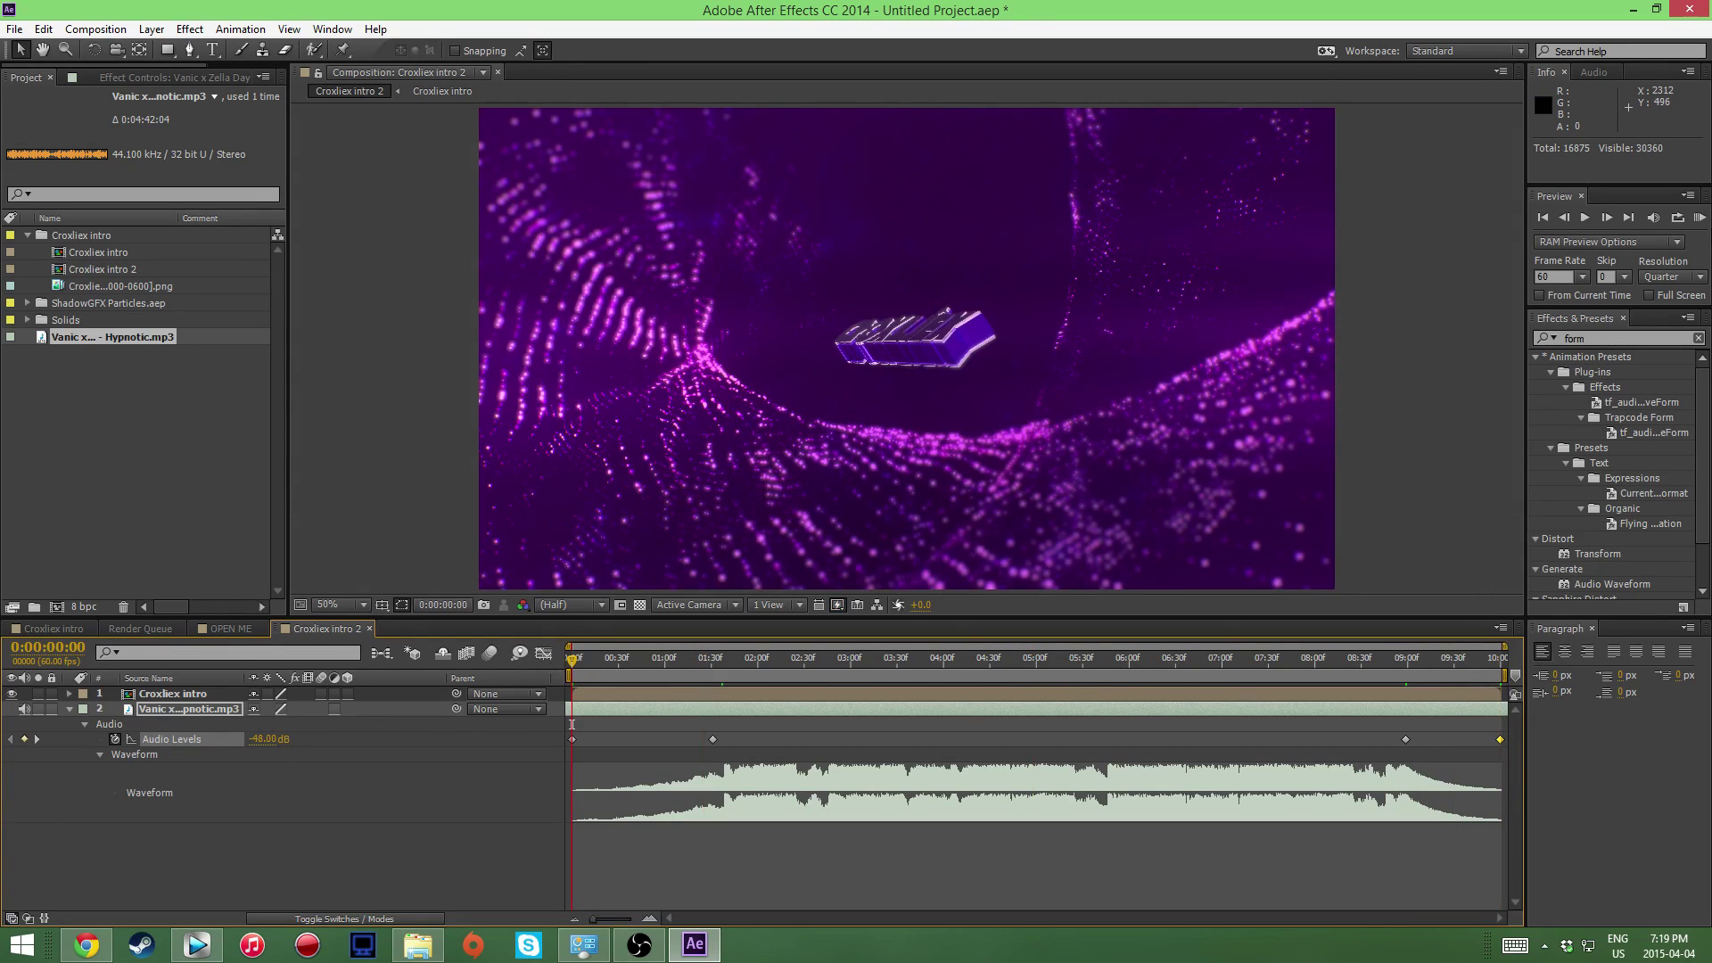
{"action": "left_click", "coordinate": [1700, 217]}
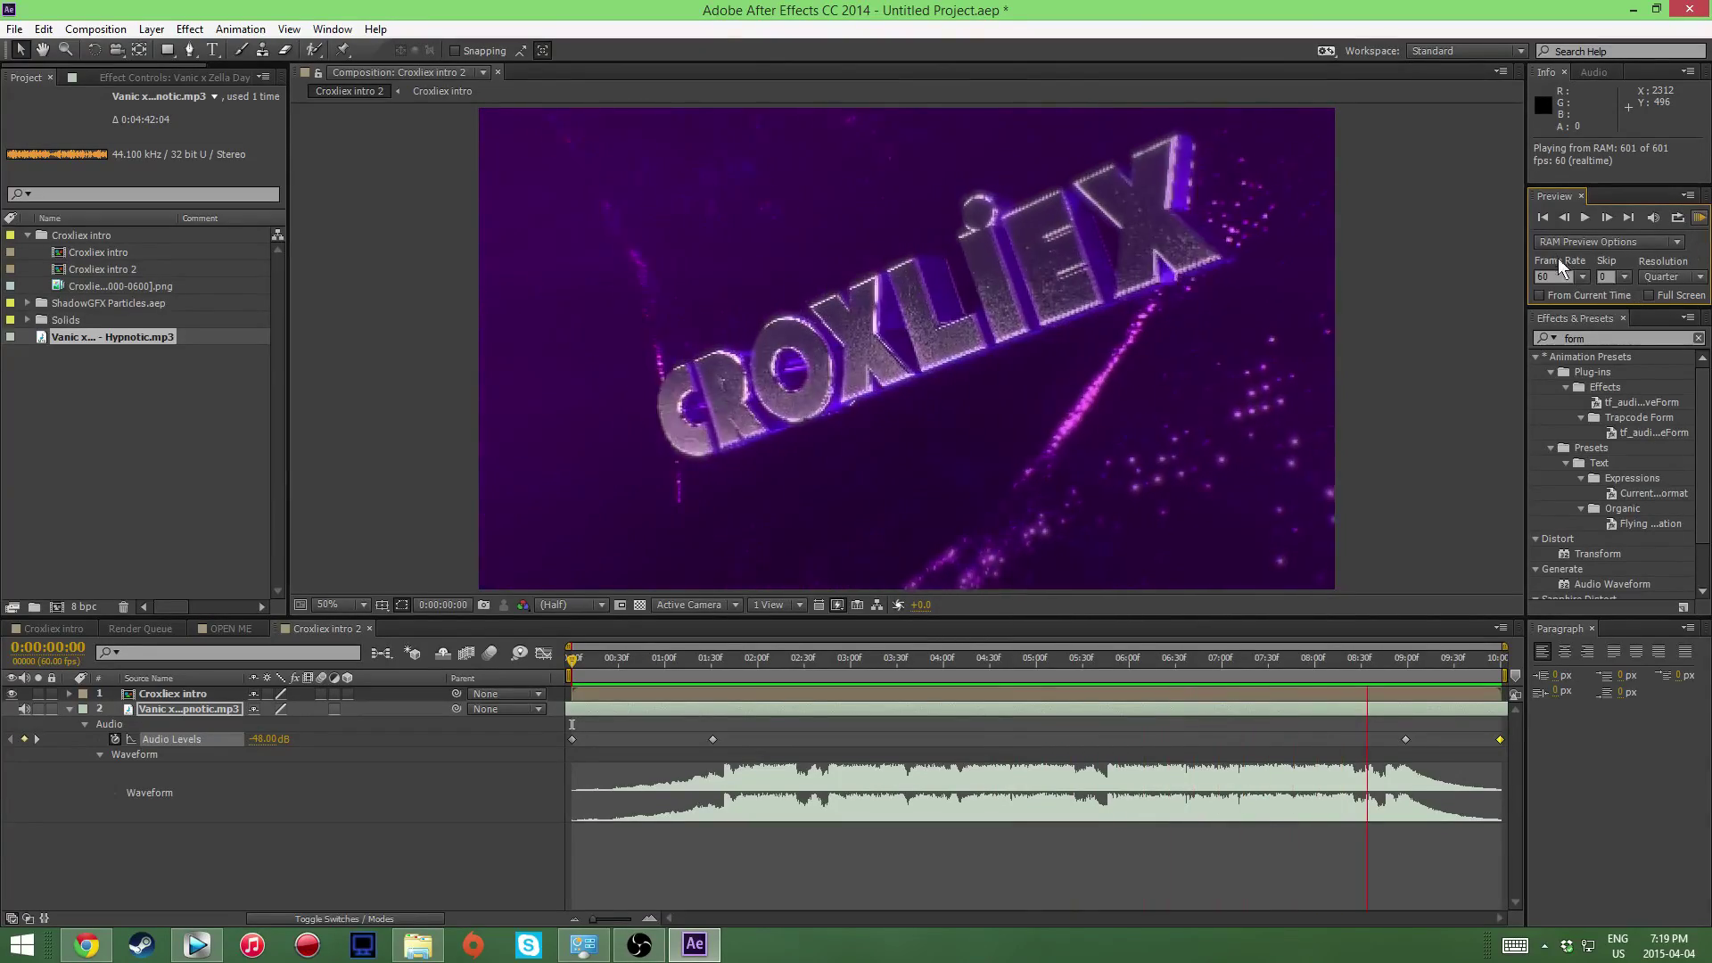
{"action": "left_click", "coordinate": [916, 662]}
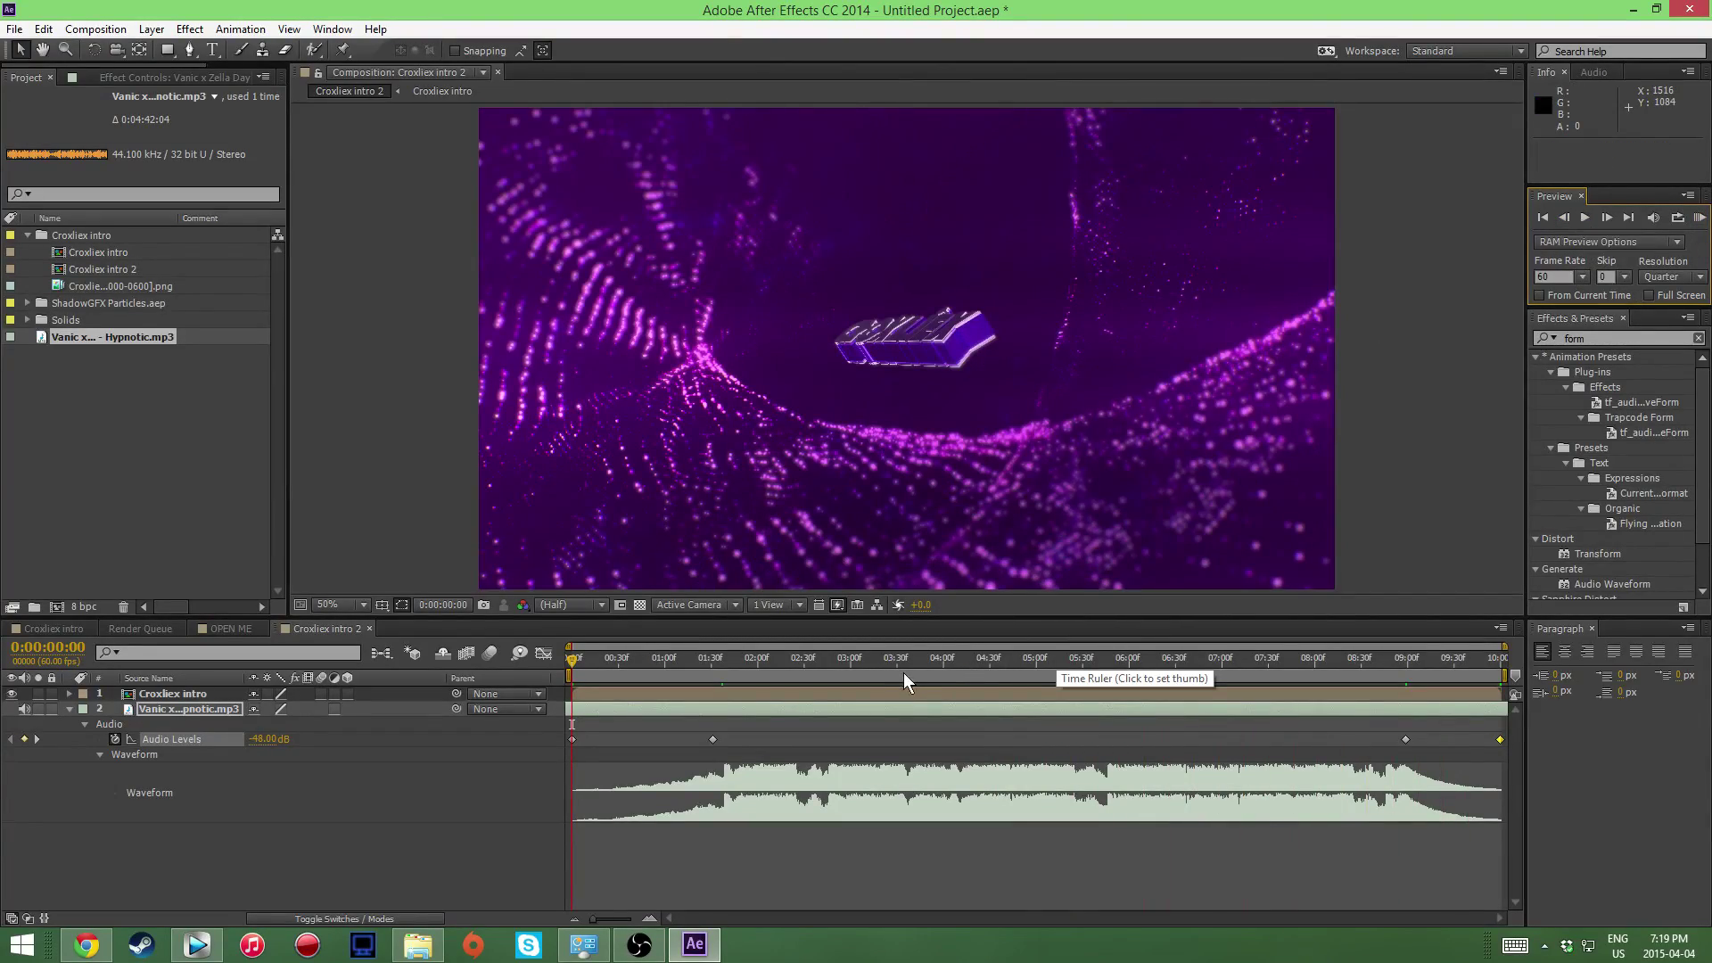
{"action": "left_click_drag", "start_coordinate": [912, 662], "coordinate": [560, 664]}
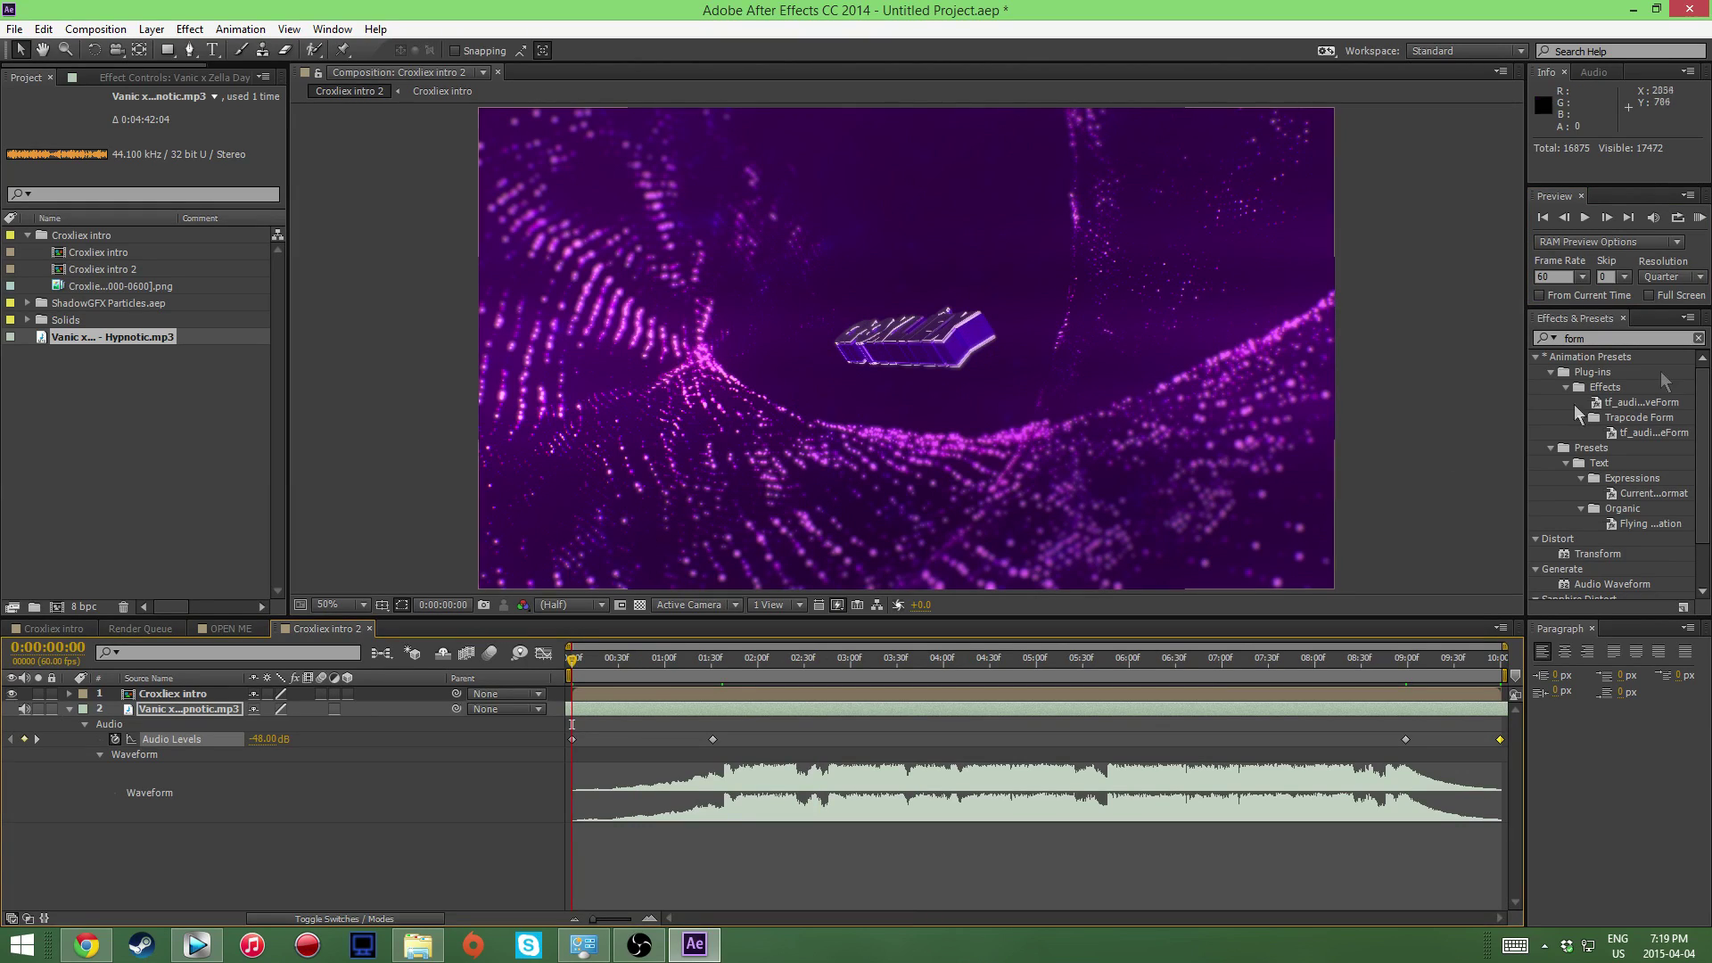
{"action": "left_click", "coordinate": [1703, 217]}
{"action": "left_click", "coordinate": [1703, 217]}
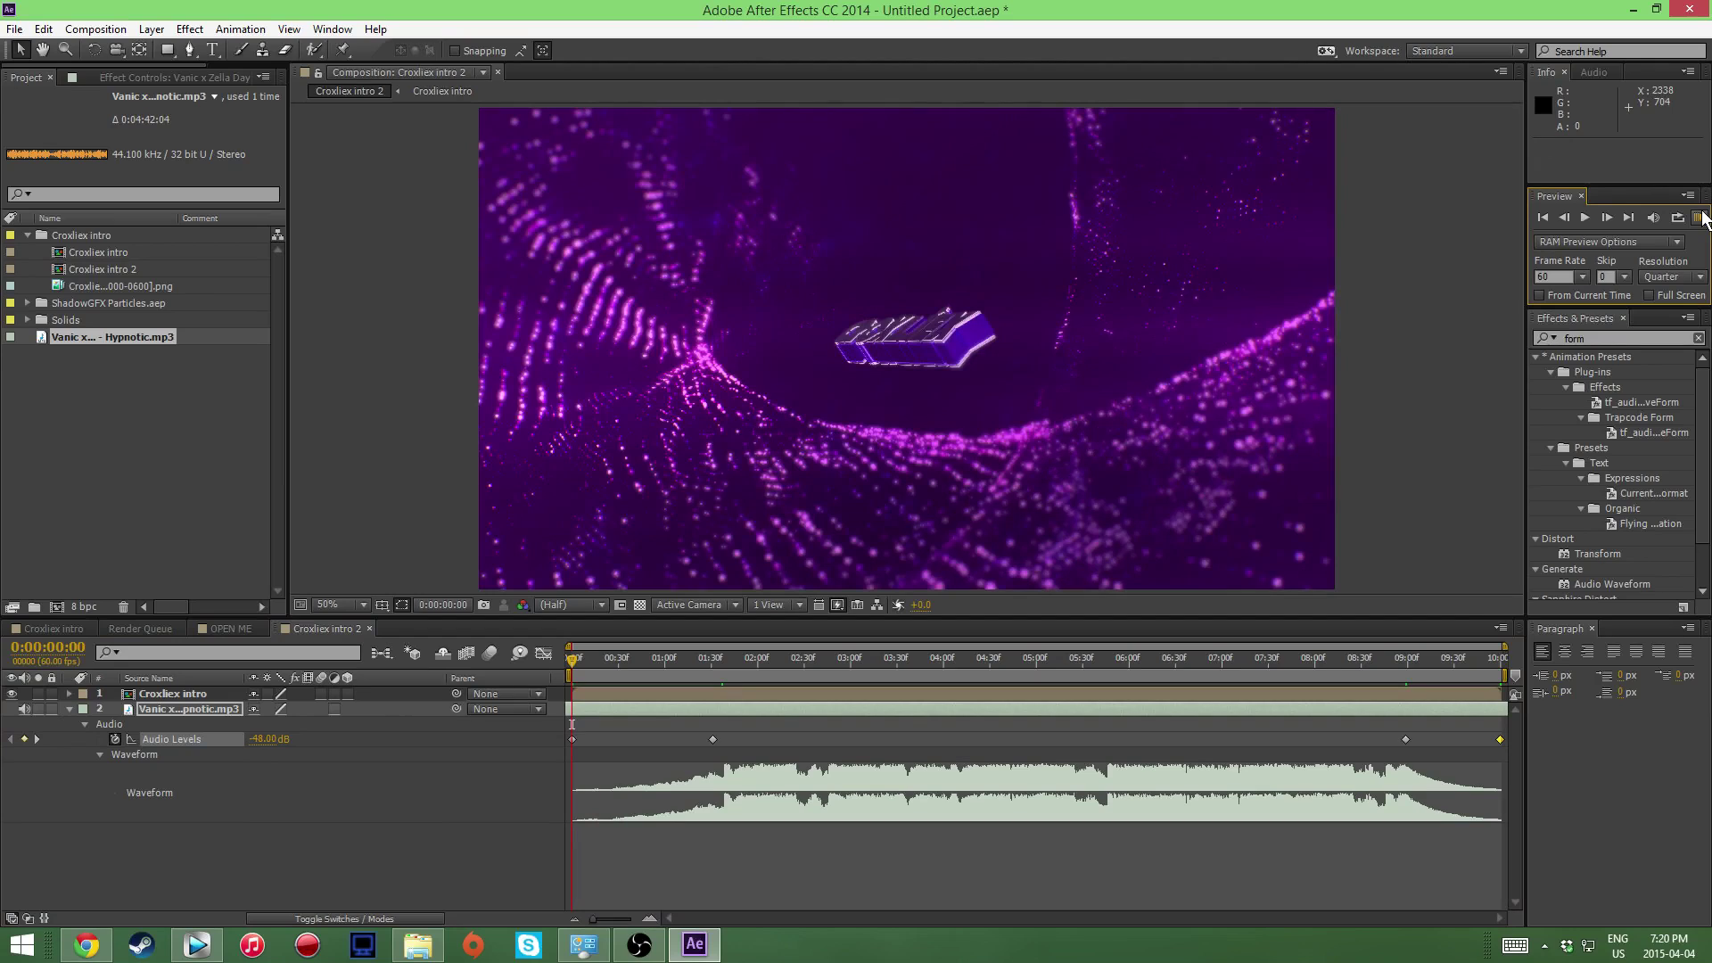
{"action": "left_click", "coordinate": [1701, 218]}
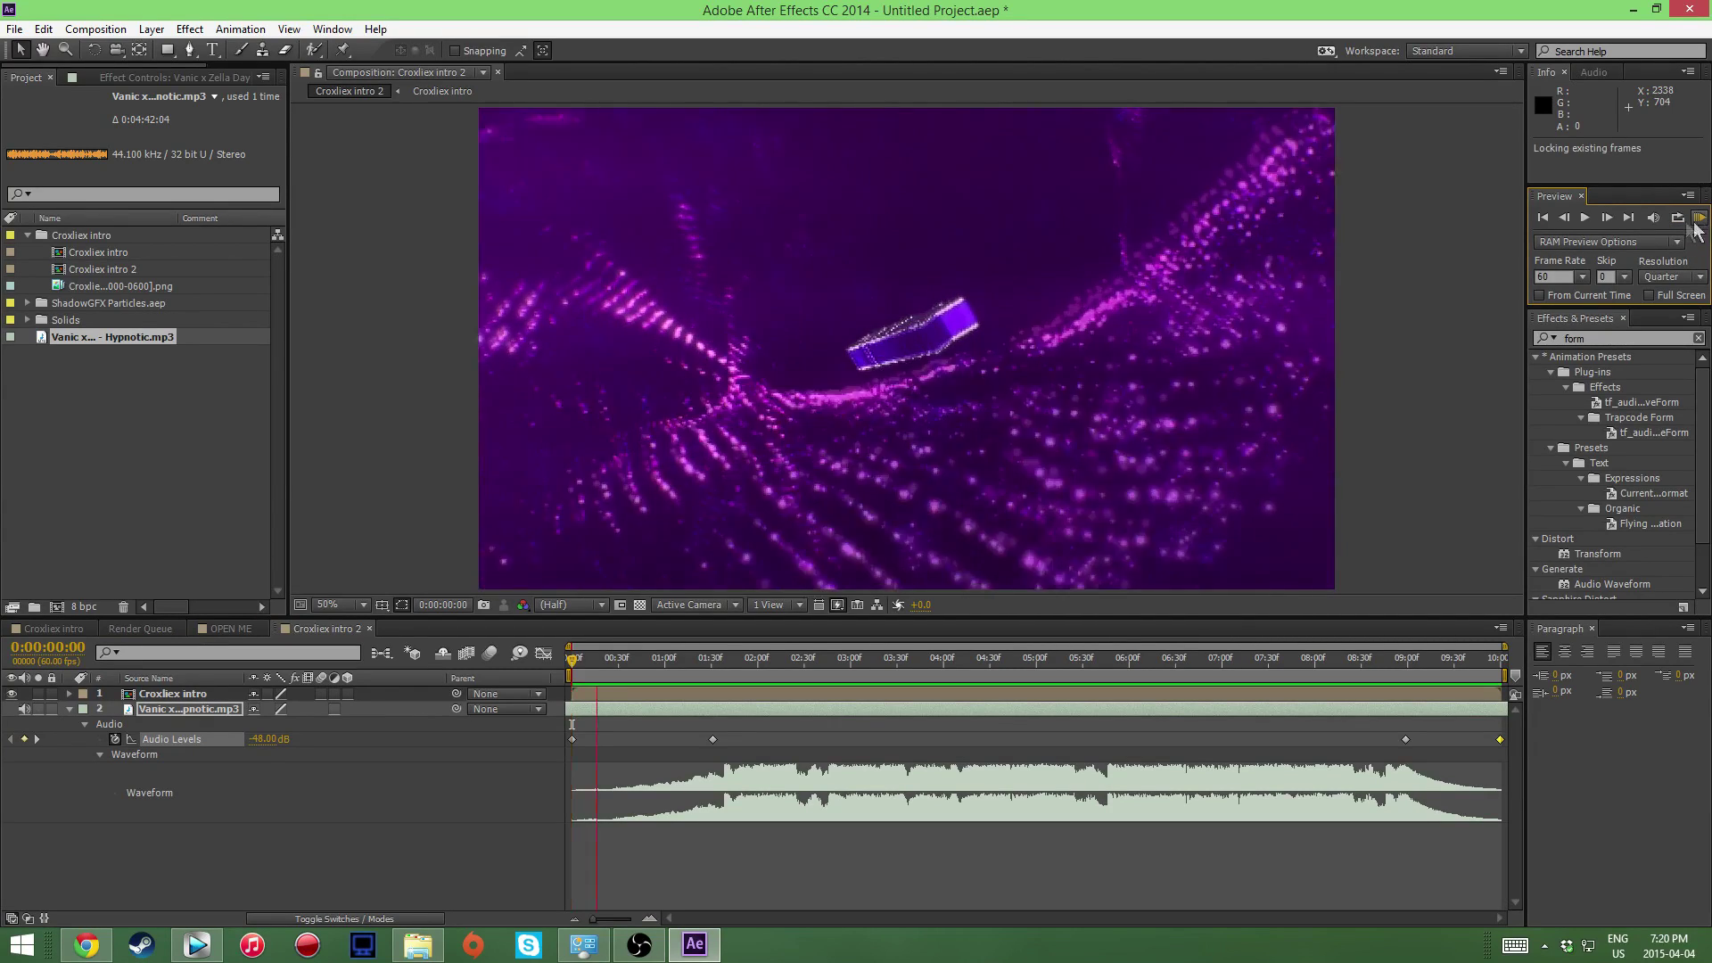
{"action": "left_click", "coordinate": [1589, 215]}
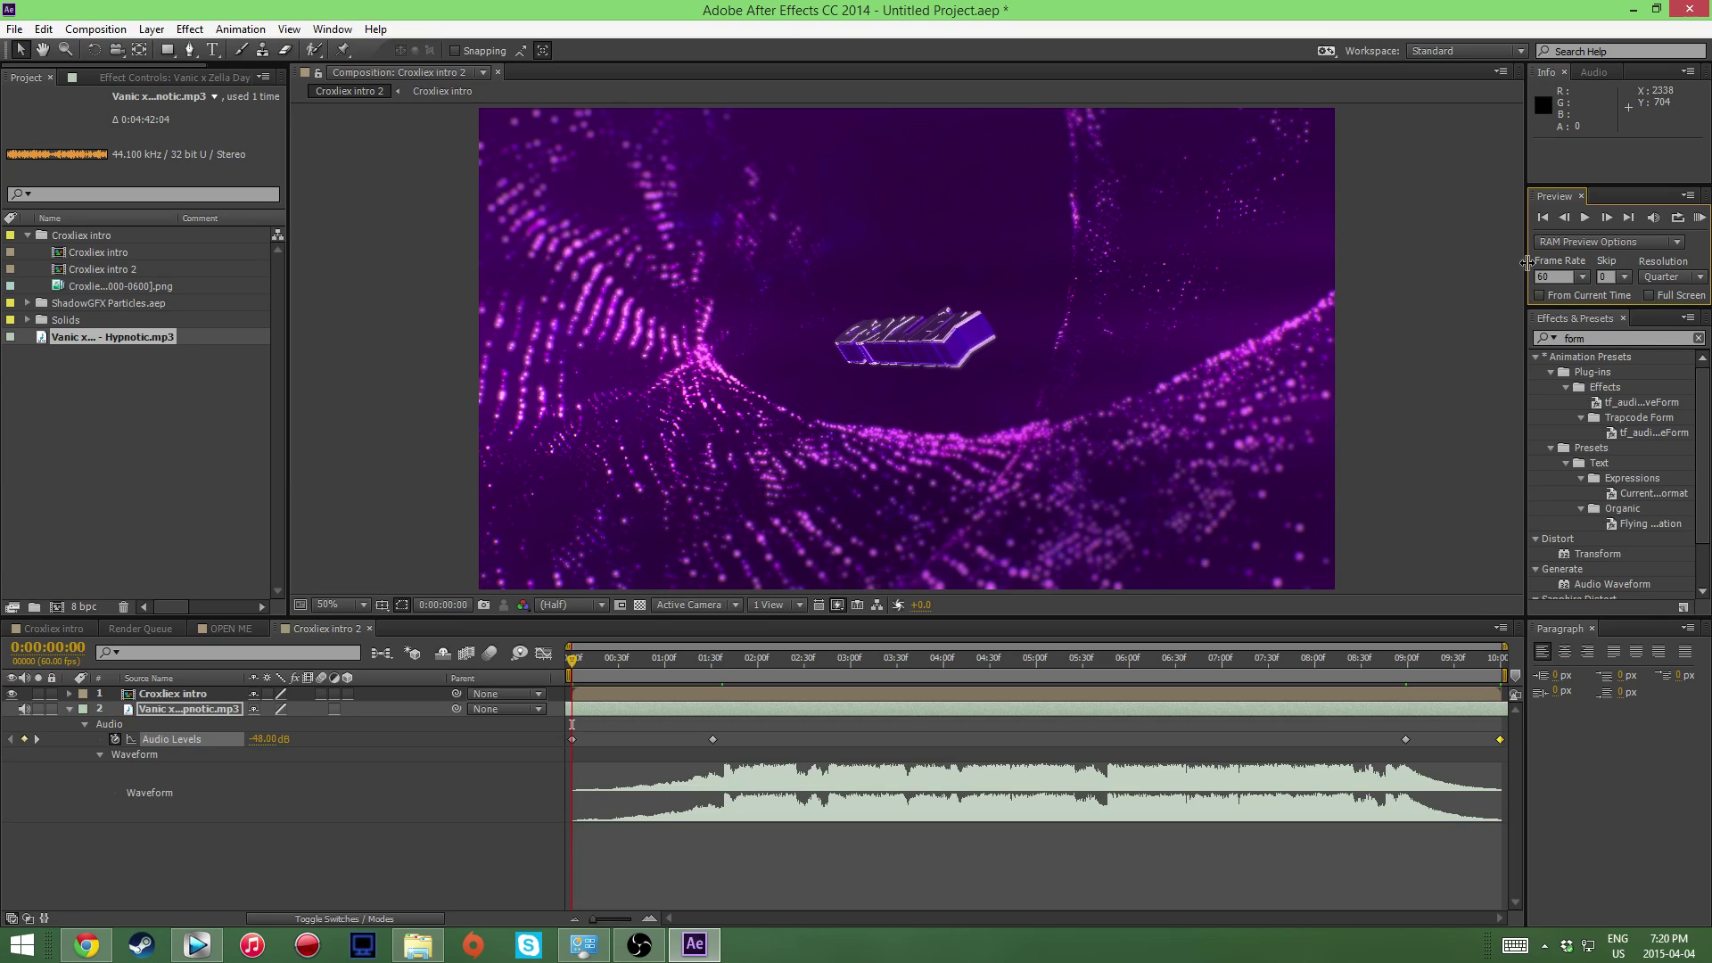
Step: Play the audio preview from the start and add markers to the song layer on its beats from about 0:00:02:40 onward
{"action": "key", "text": "KP_Decimal"}
{"action": "key", "text": "KP_Multiply"}
{"action": "key", "text": "KP_Multiply"}
{"action": "key", "text": "KP_Multiply"}
{"action": "key", "text": "KP_Multiply"}
{"action": "left_click", "coordinate": [1584, 217]}
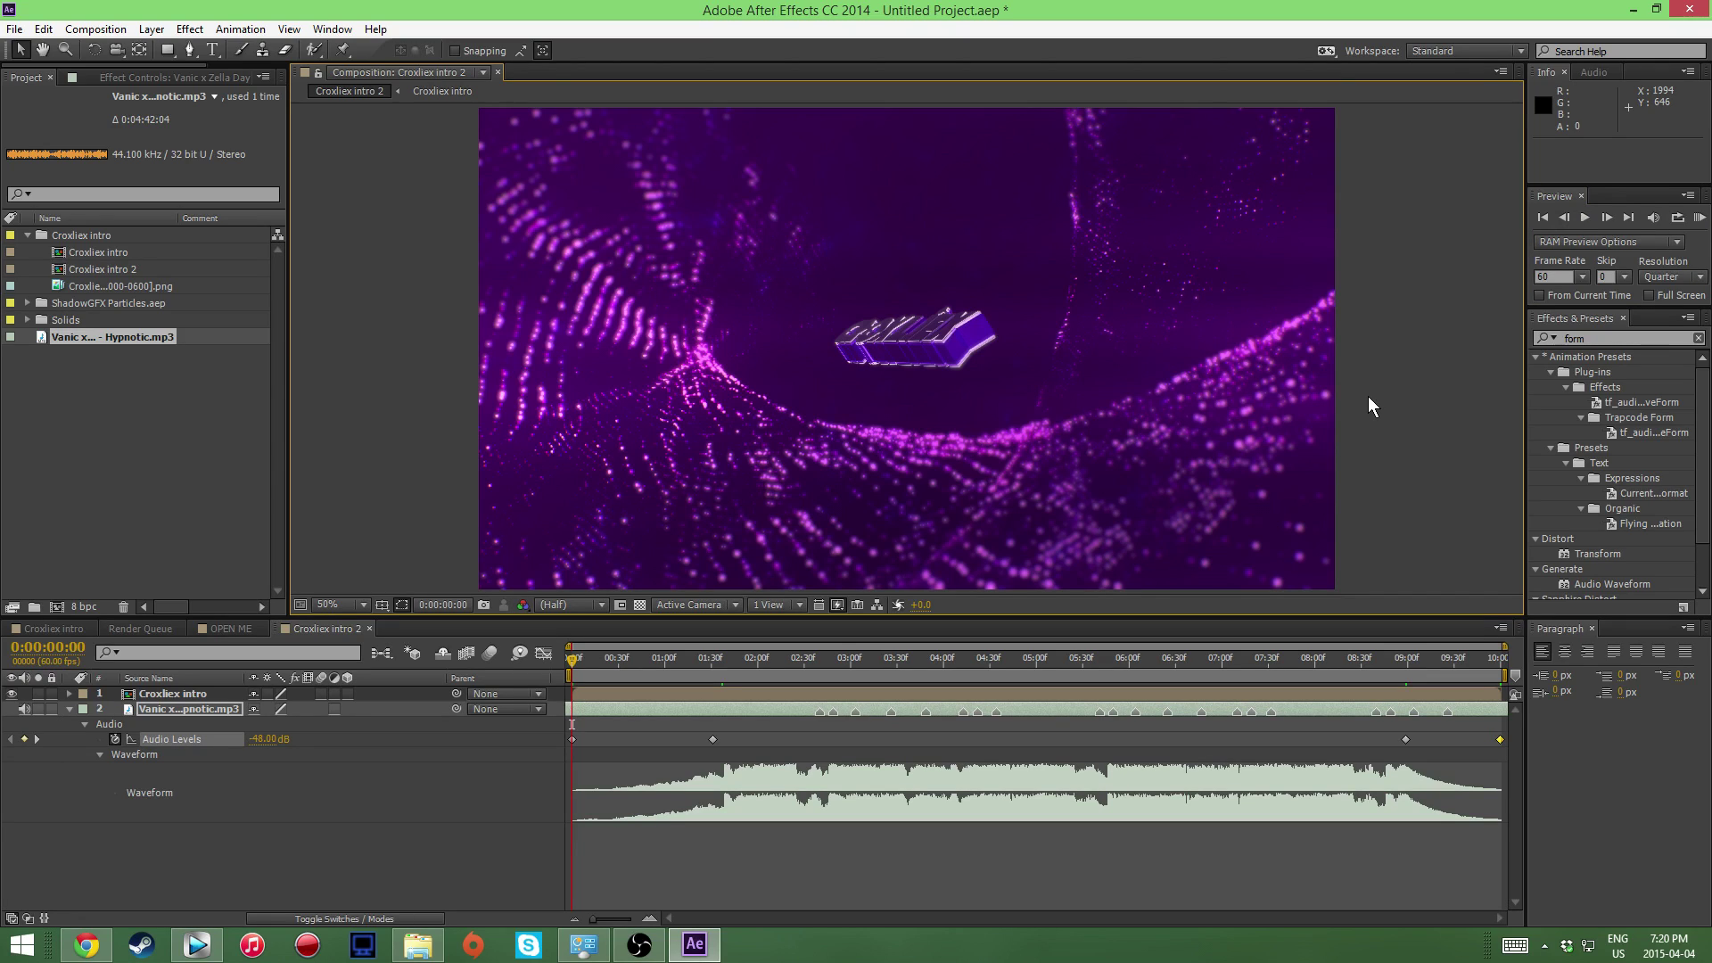
Step: Scrub back from the first beat marker near 0:00:02:40 and start a RAM preview of the intro
{"action": "left_click", "coordinate": [817, 660]}
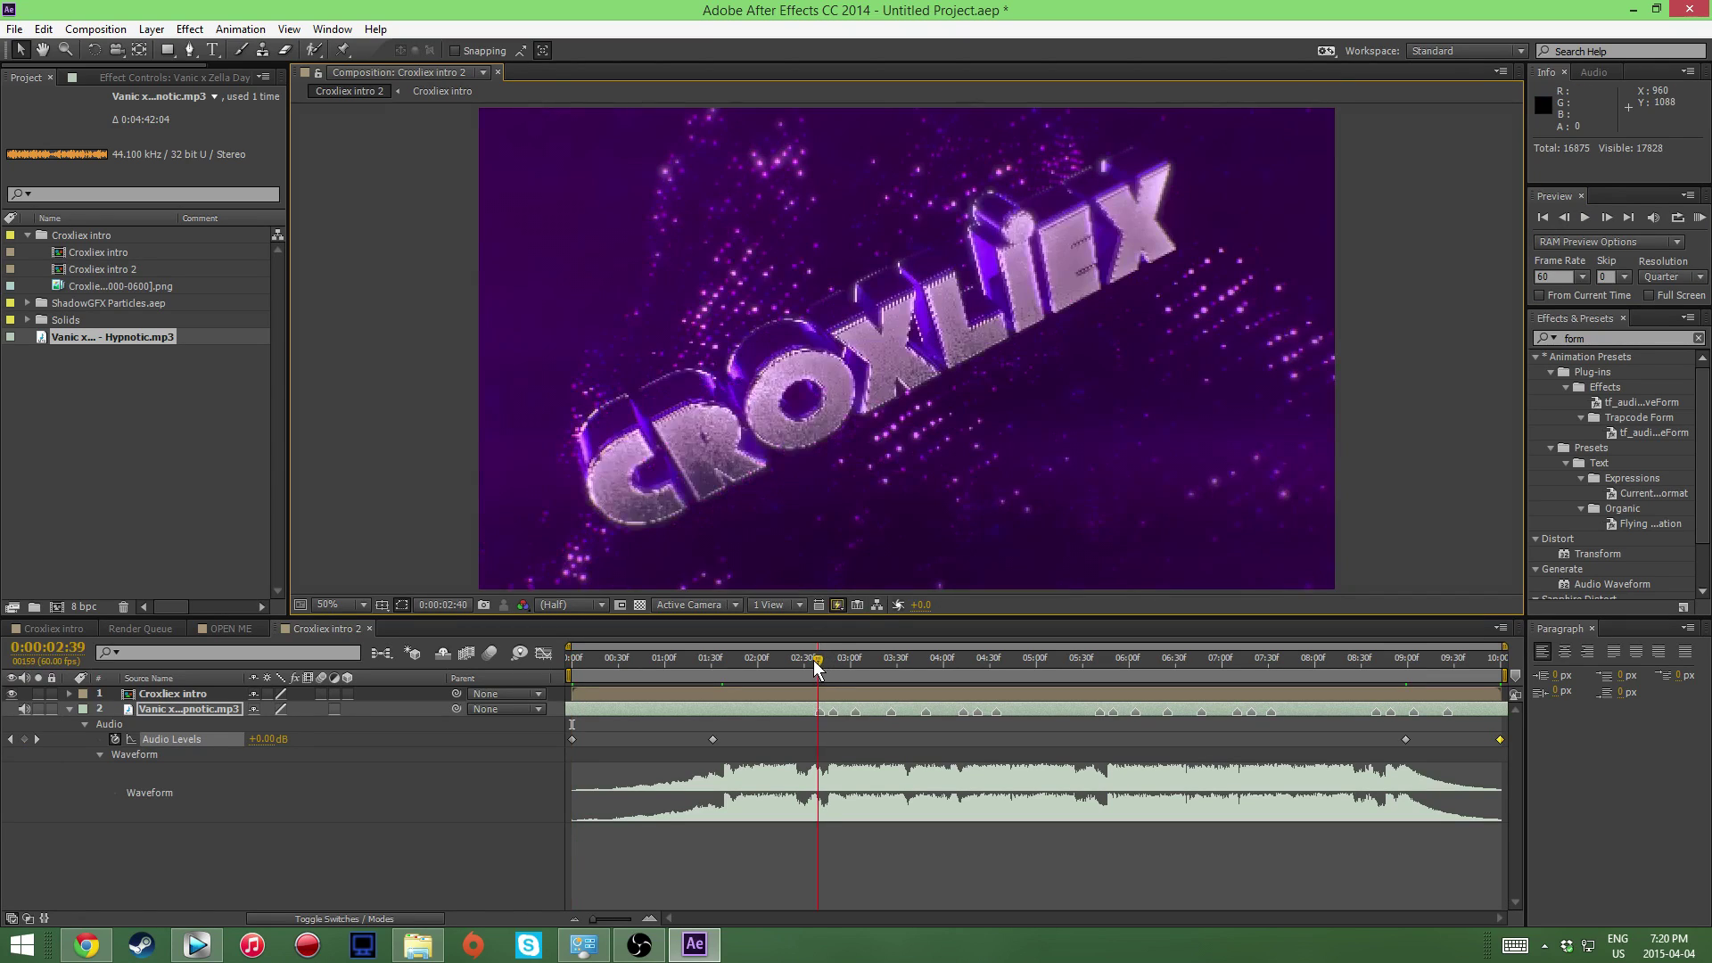
{"action": "left_click_drag", "start_coordinate": [815, 660], "coordinate": [664, 665]}
{"action": "left_click", "coordinate": [1699, 217]}
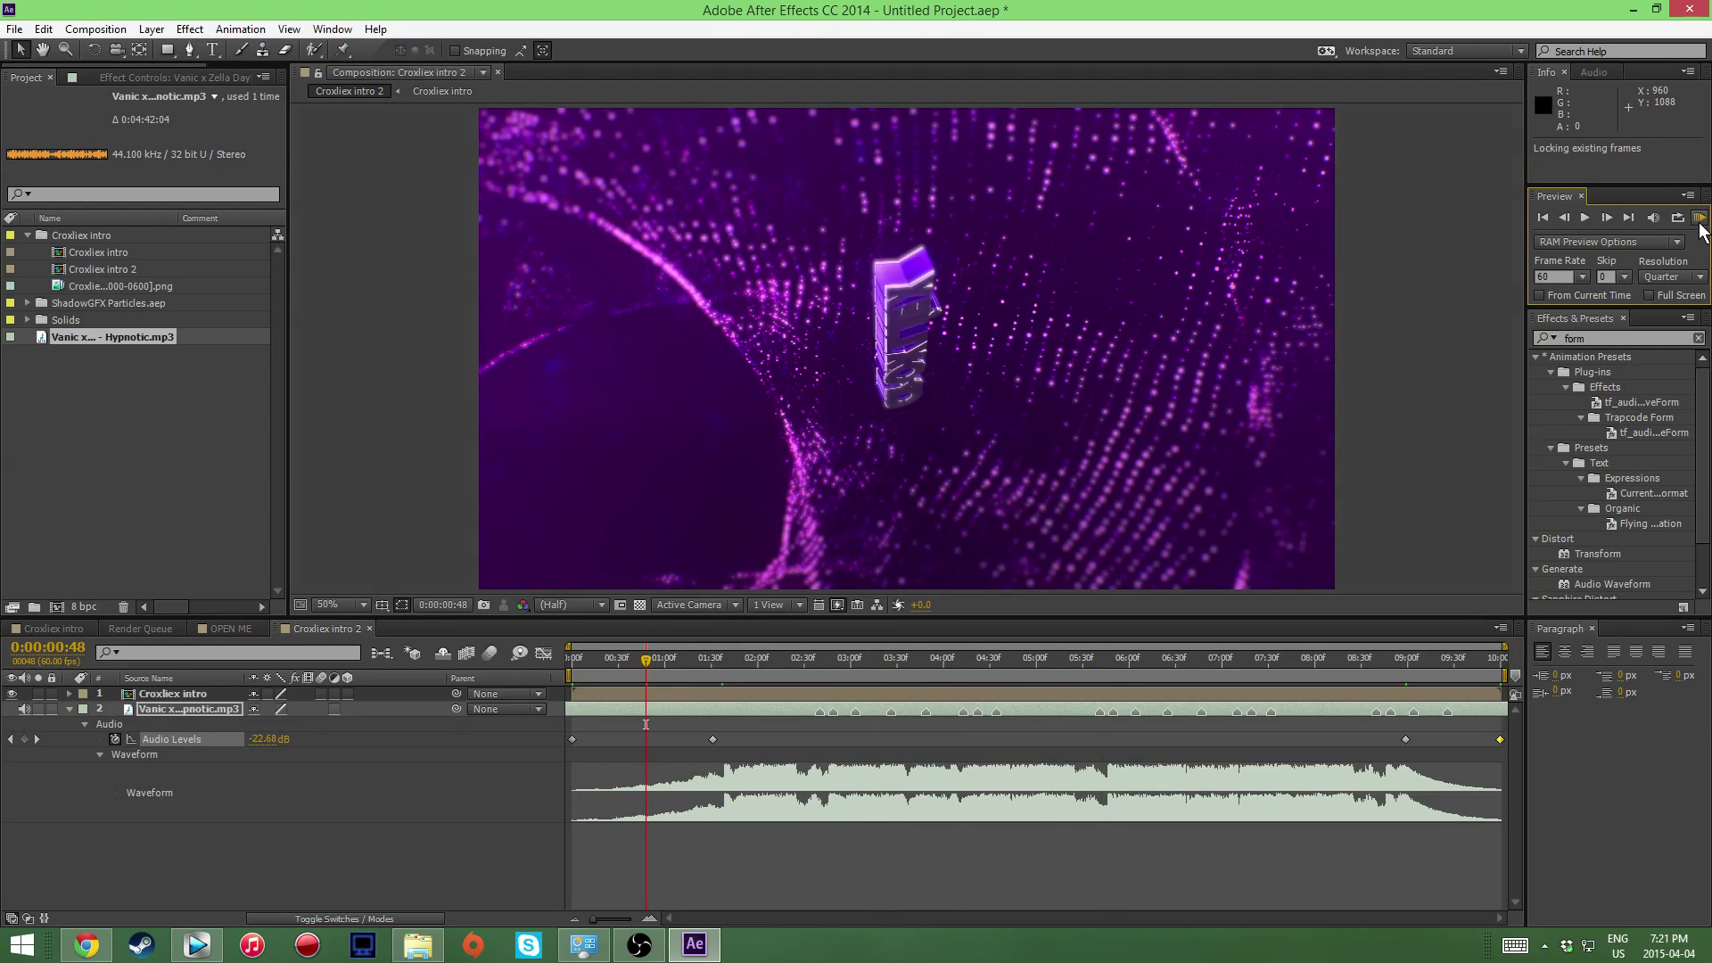
{"action": "left_click", "coordinate": [816, 667]}
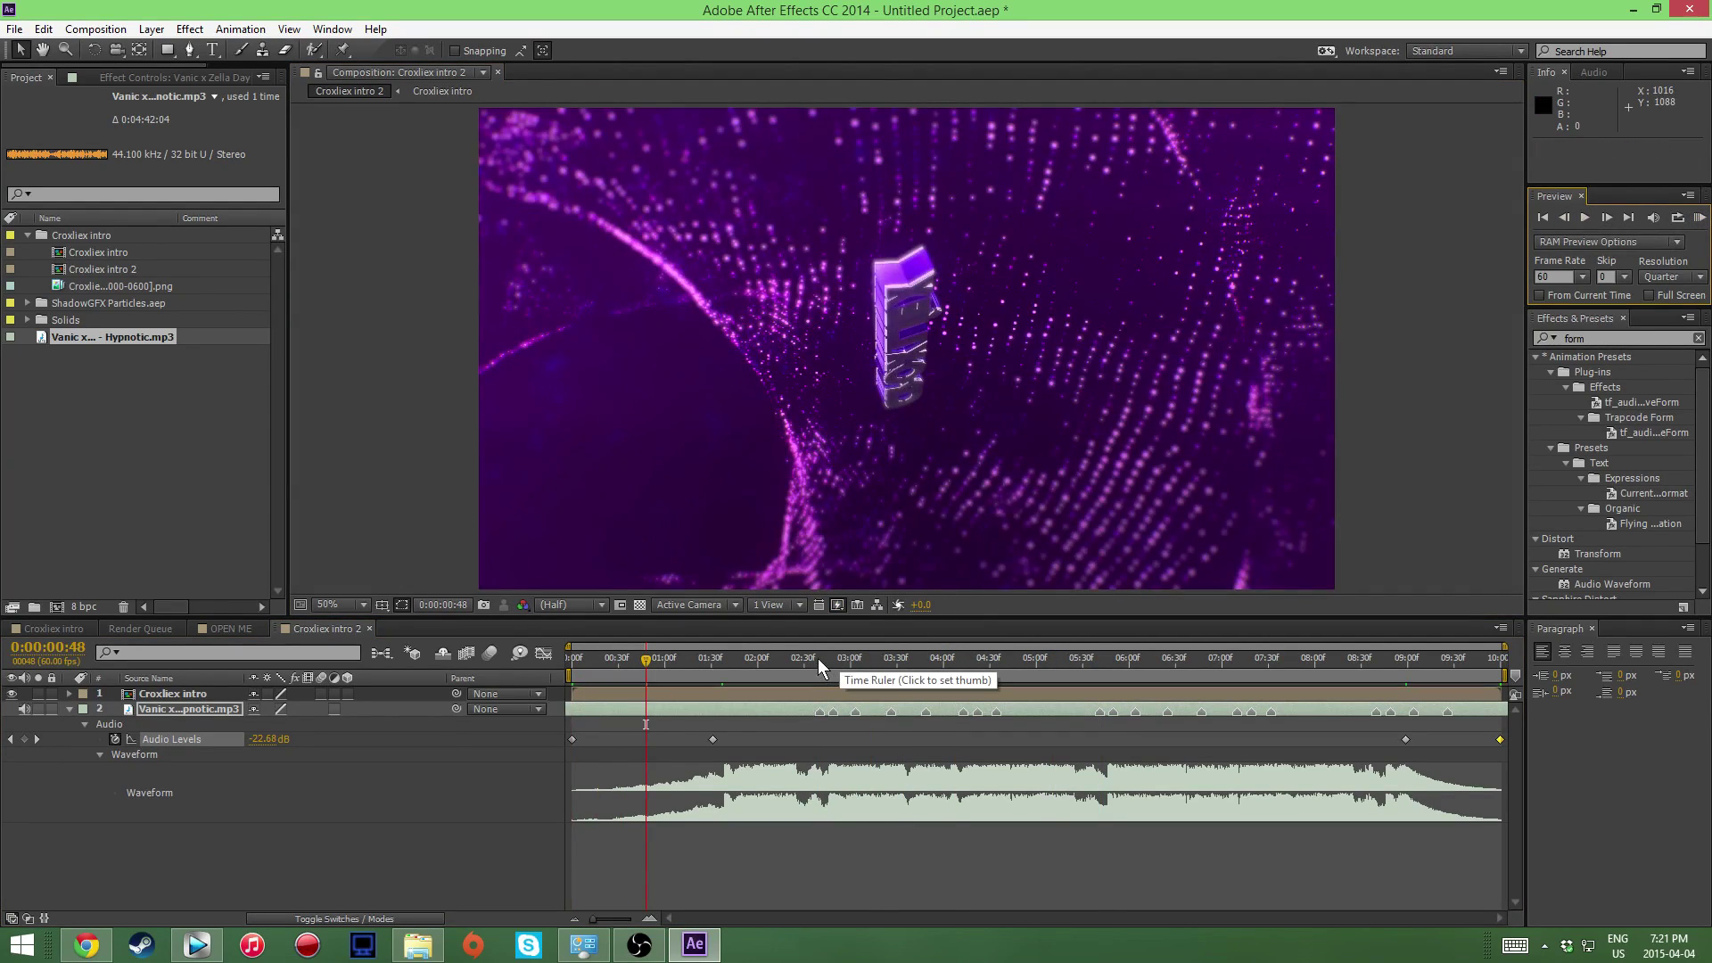
Step: Keyframe the Croxliex intro layer's Scale at 100% at 0:00:02:40 and 123% one frame after, at 0:00:02:41
{"action": "left_click", "coordinate": [819, 660]}
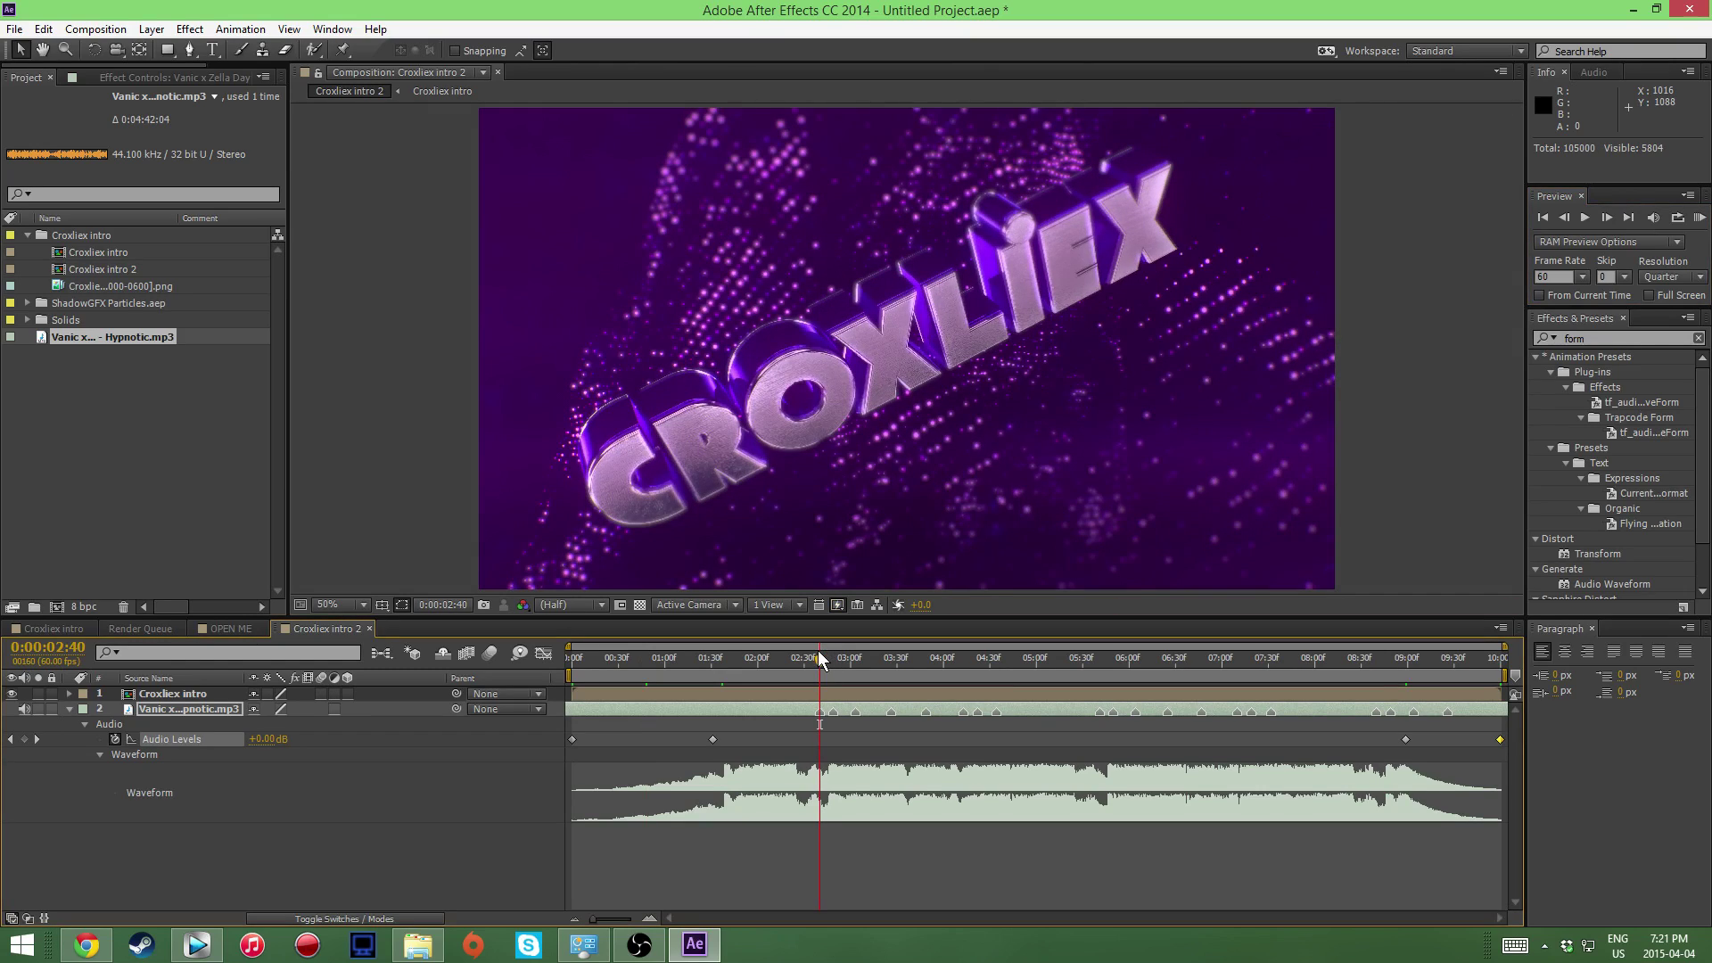
{"action": "left_click", "coordinate": [154, 694]}
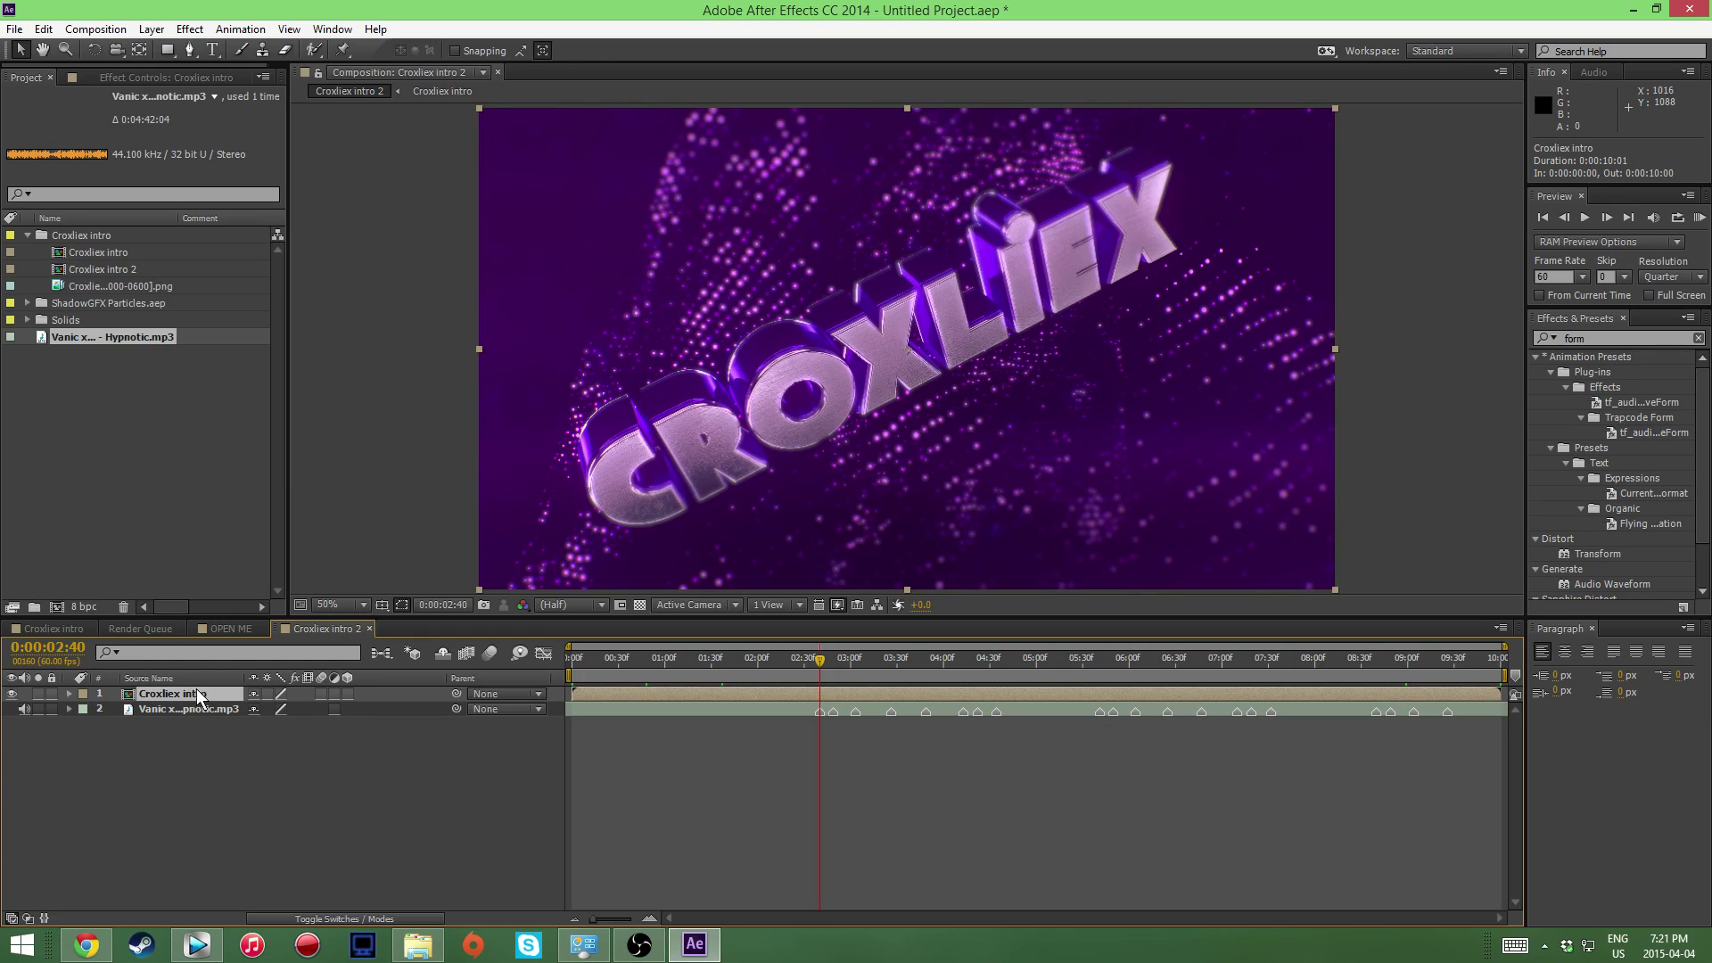
{"action": "key", "text": "s"}
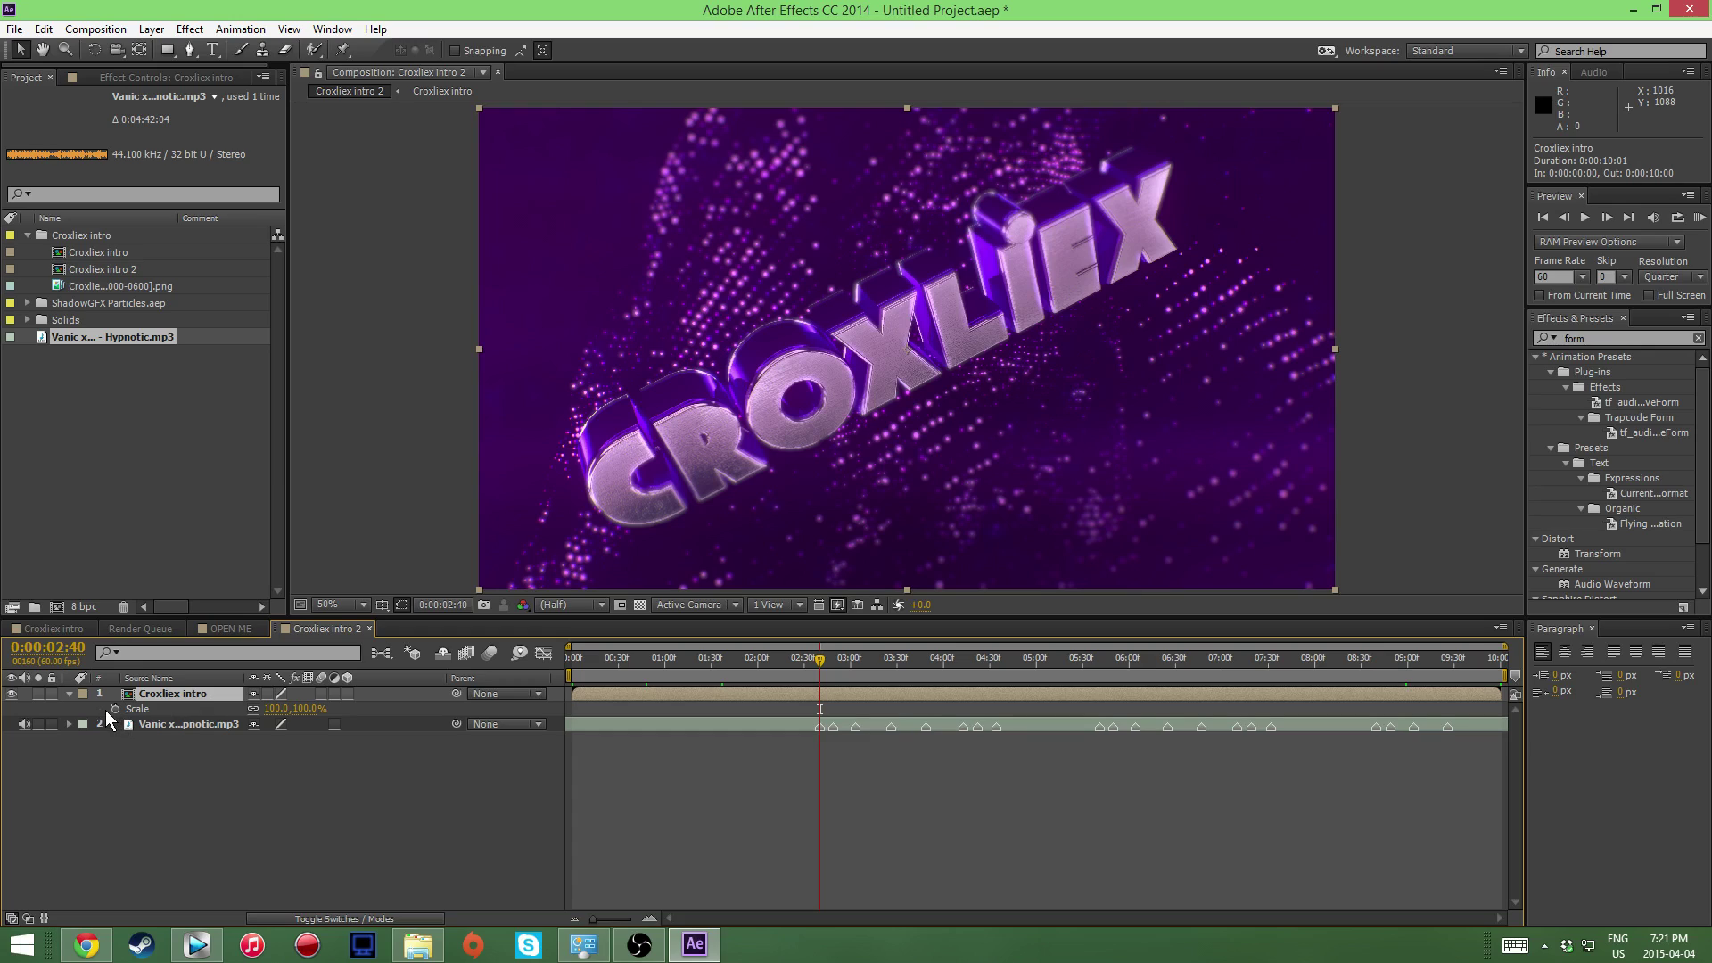
{"action": "left_click", "coordinate": [113, 708]}
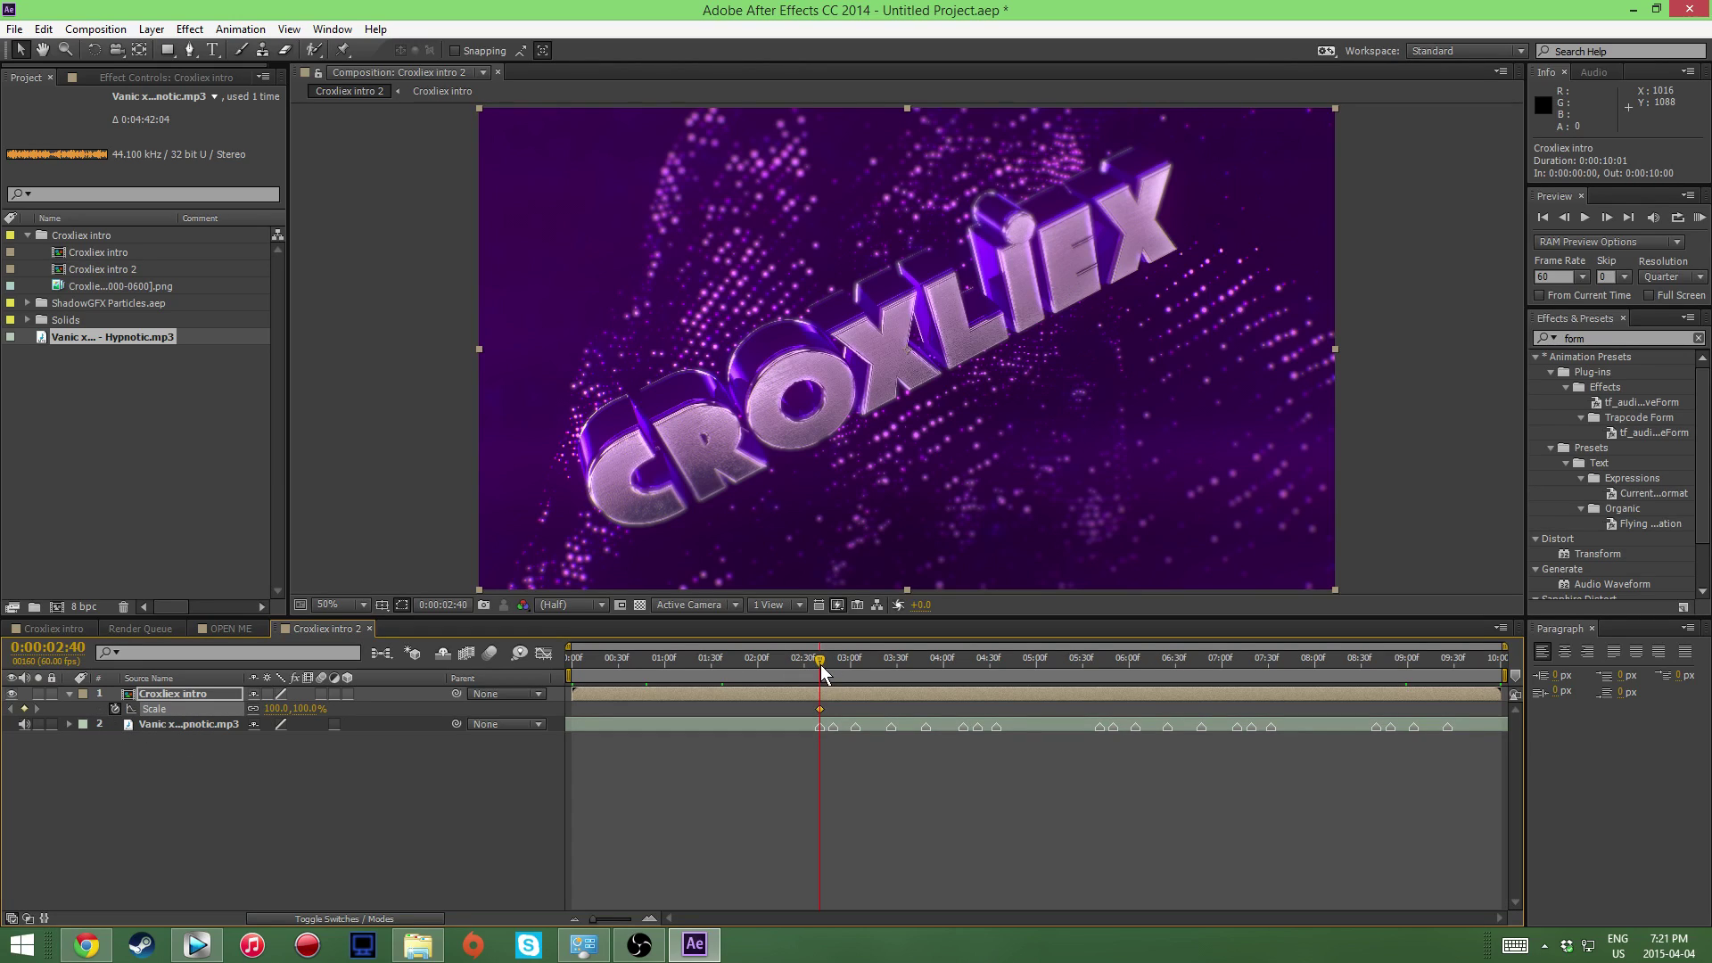
{"action": "key", "text": "Page_Down"}
{"action": "left_click_drag", "start_coordinate": [292, 708], "coordinate": [319, 708]}
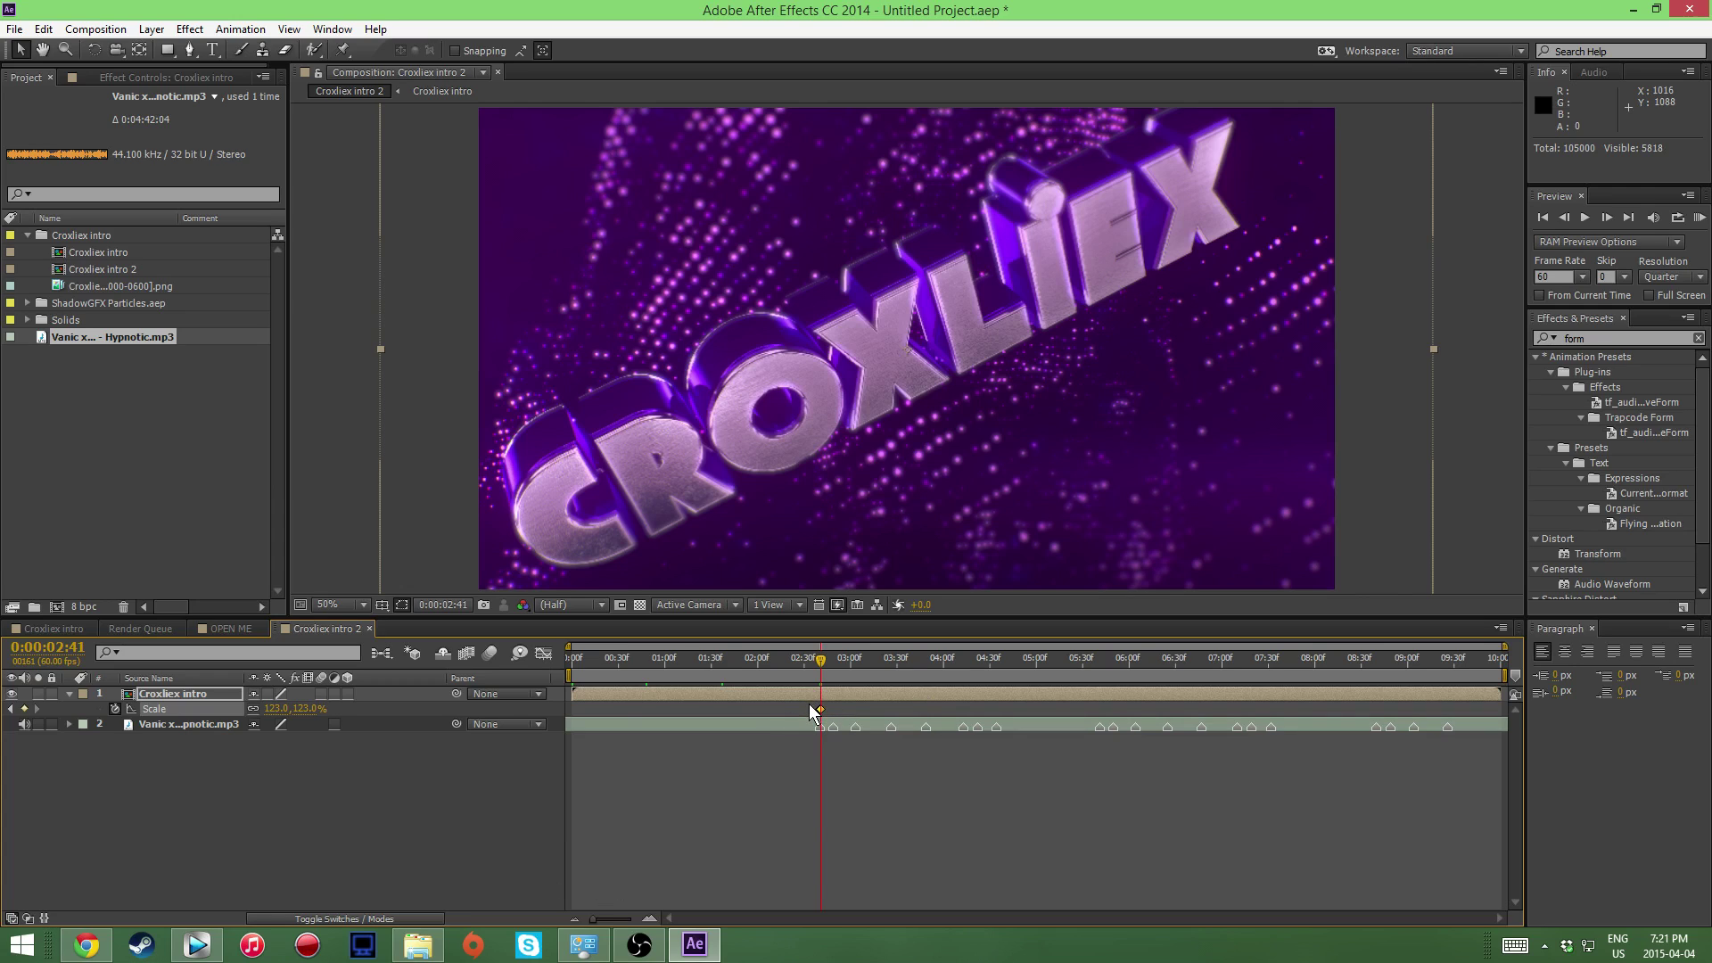
Step: Copy the two Scale keyframes of the first beat and paste them at the second beat marker, 0:00:02:49
{"action": "left_click", "coordinate": [776, 785]}
{"action": "left_click_drag", "start_coordinate": [596, 928], "coordinate": [588, 928]}
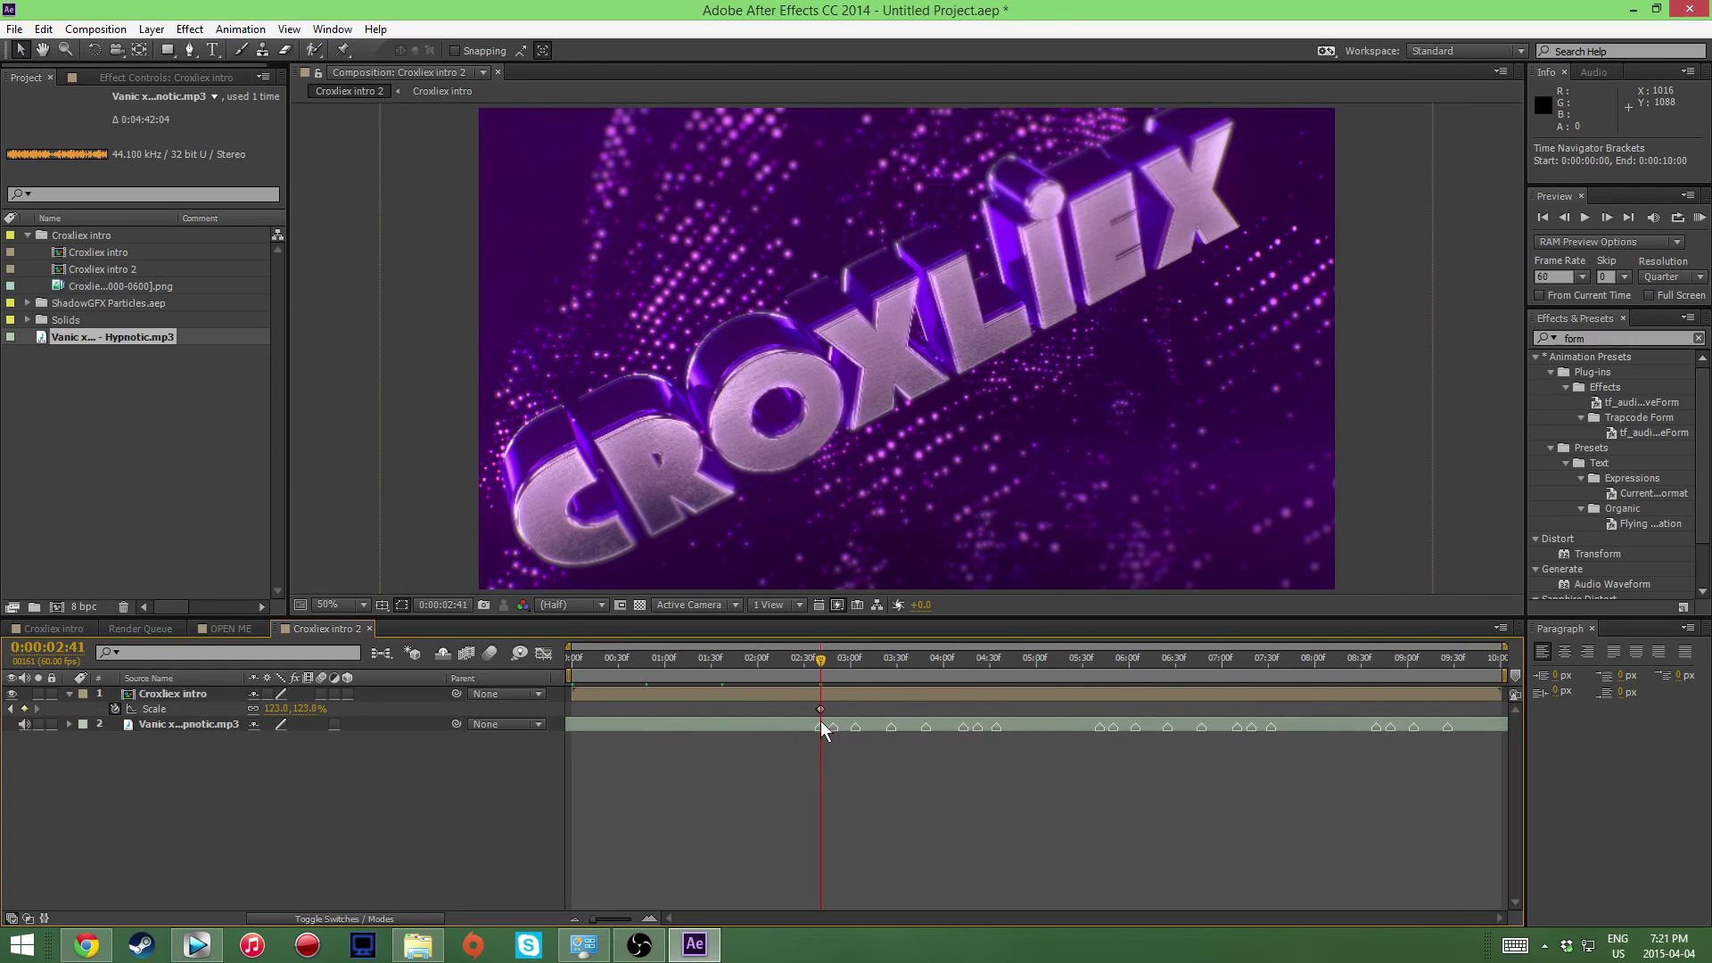
{"action": "left_click_drag", "start_coordinate": [806, 702], "coordinate": [837, 715]}
{"action": "key", "text": "ctrl+c"}
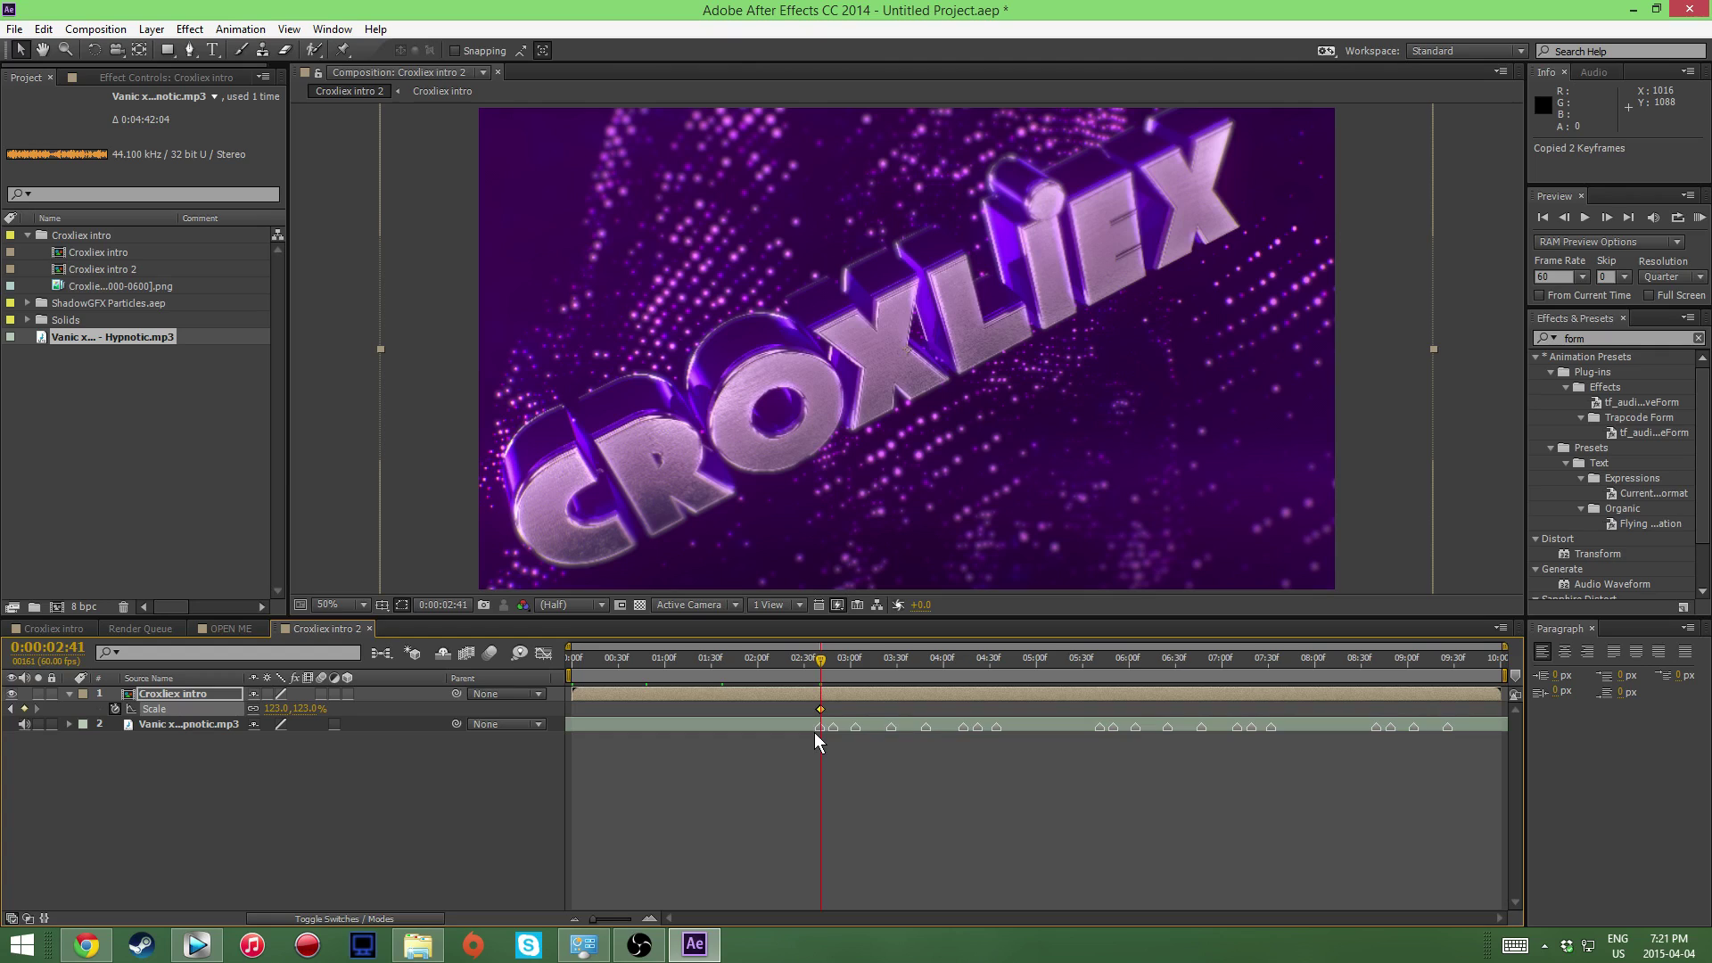
{"action": "key", "text": "Page_Down"}
{"action": "key", "text": "Page_Down"}
{"action": "key", "text": "Page_Down"}
{"action": "key", "text": "Page_Down"}
{"action": "key", "text": "Page_Down"}
{"action": "key", "text": "Page_Down"}
{"action": "key", "text": "Page_Down"}
{"action": "key", "text": "Page_Down"}
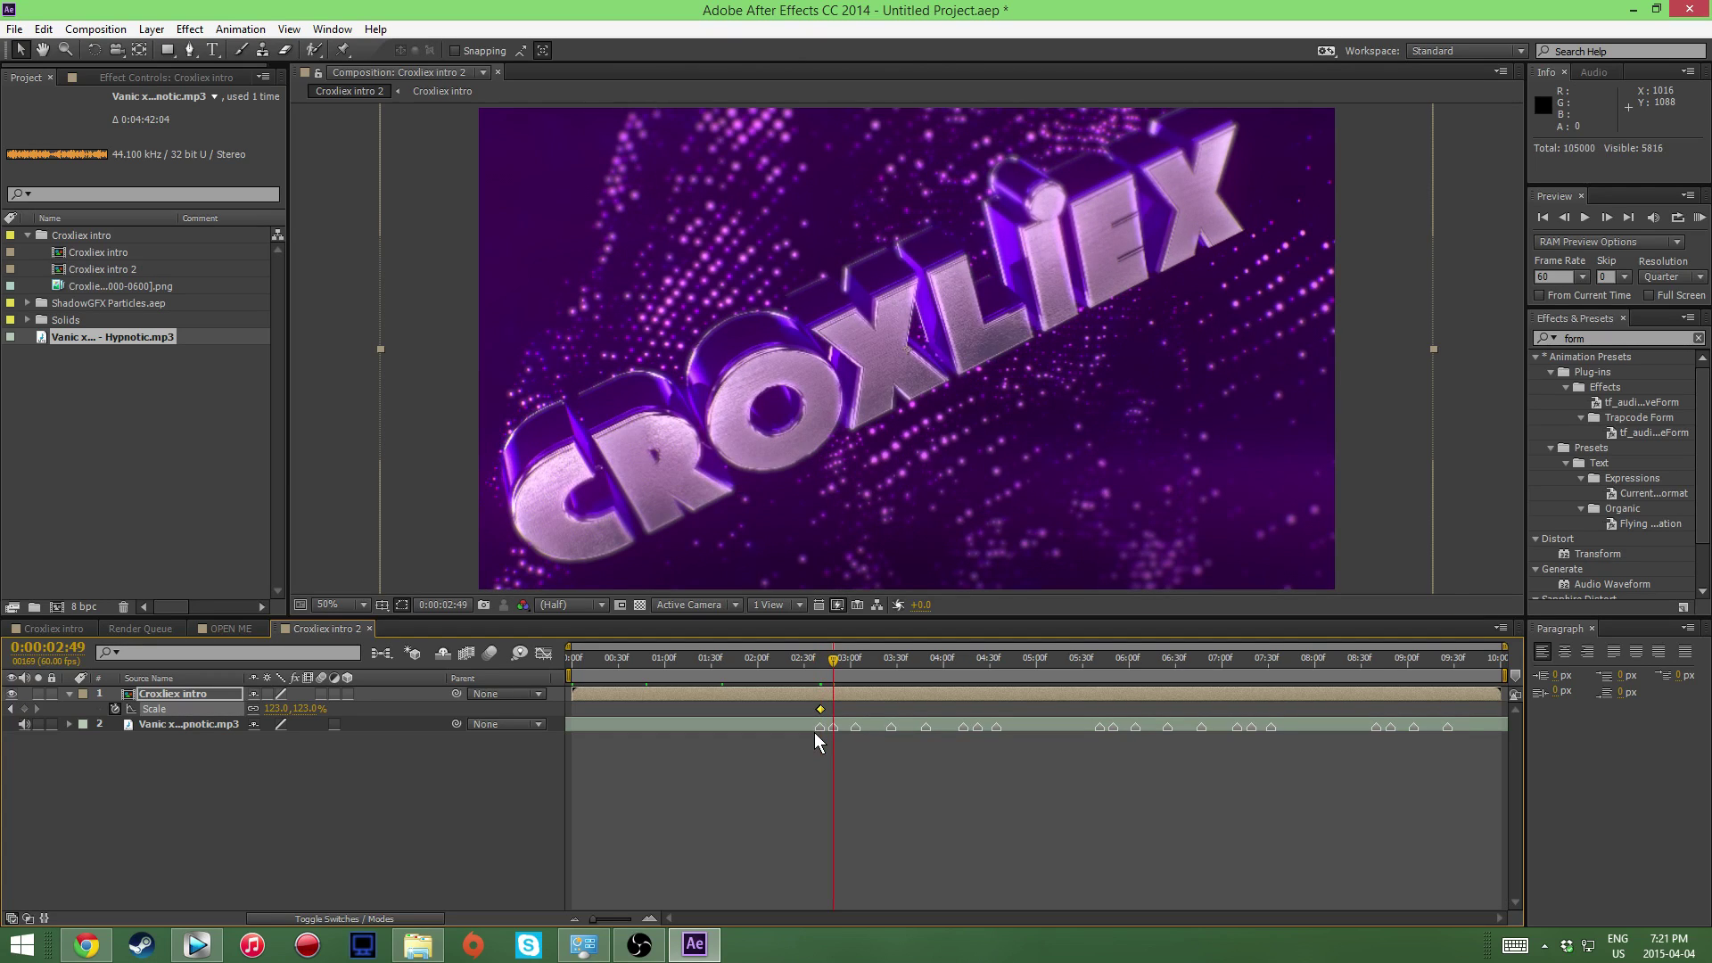
{"action": "key", "text": "ctrl+v"}
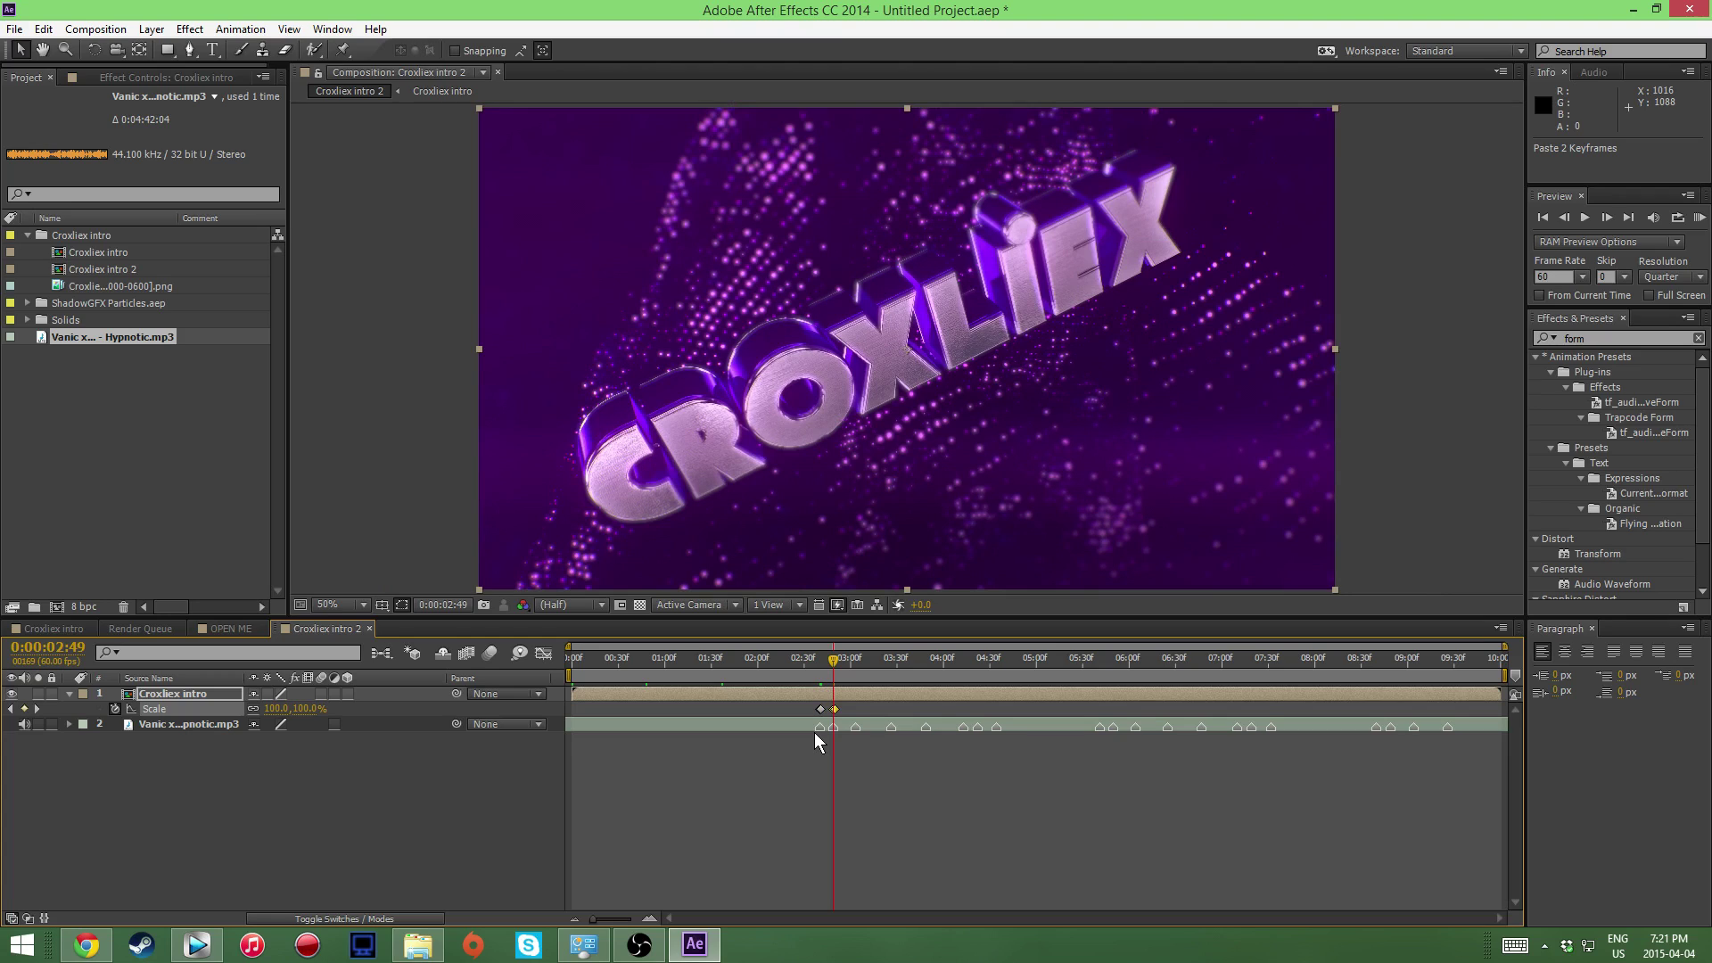
Step: Paste the copied pair of Scale keyframes at the third beat marker, 0:00:03:03
{"action": "key", "text": "Page_Down"}
{"action": "key", "text": "Page_Down"}
{"action": "key", "text": "Page_Down"}
{"action": "key", "text": "Page_Down"}
{"action": "key", "text": "Page_Down"}
{"action": "key", "text": "Page_Down"}
{"action": "key", "text": "Page_Down"}
{"action": "key", "text": "Page_Down"}
{"action": "key", "text": "Page_Down"}
{"action": "key", "text": "Page_Down"}
{"action": "key", "text": "Page_Down"}
{"action": "key", "text": "Page_Down"}
{"action": "key", "text": "Page_Down"}
{"action": "key", "text": "Page_Down"}
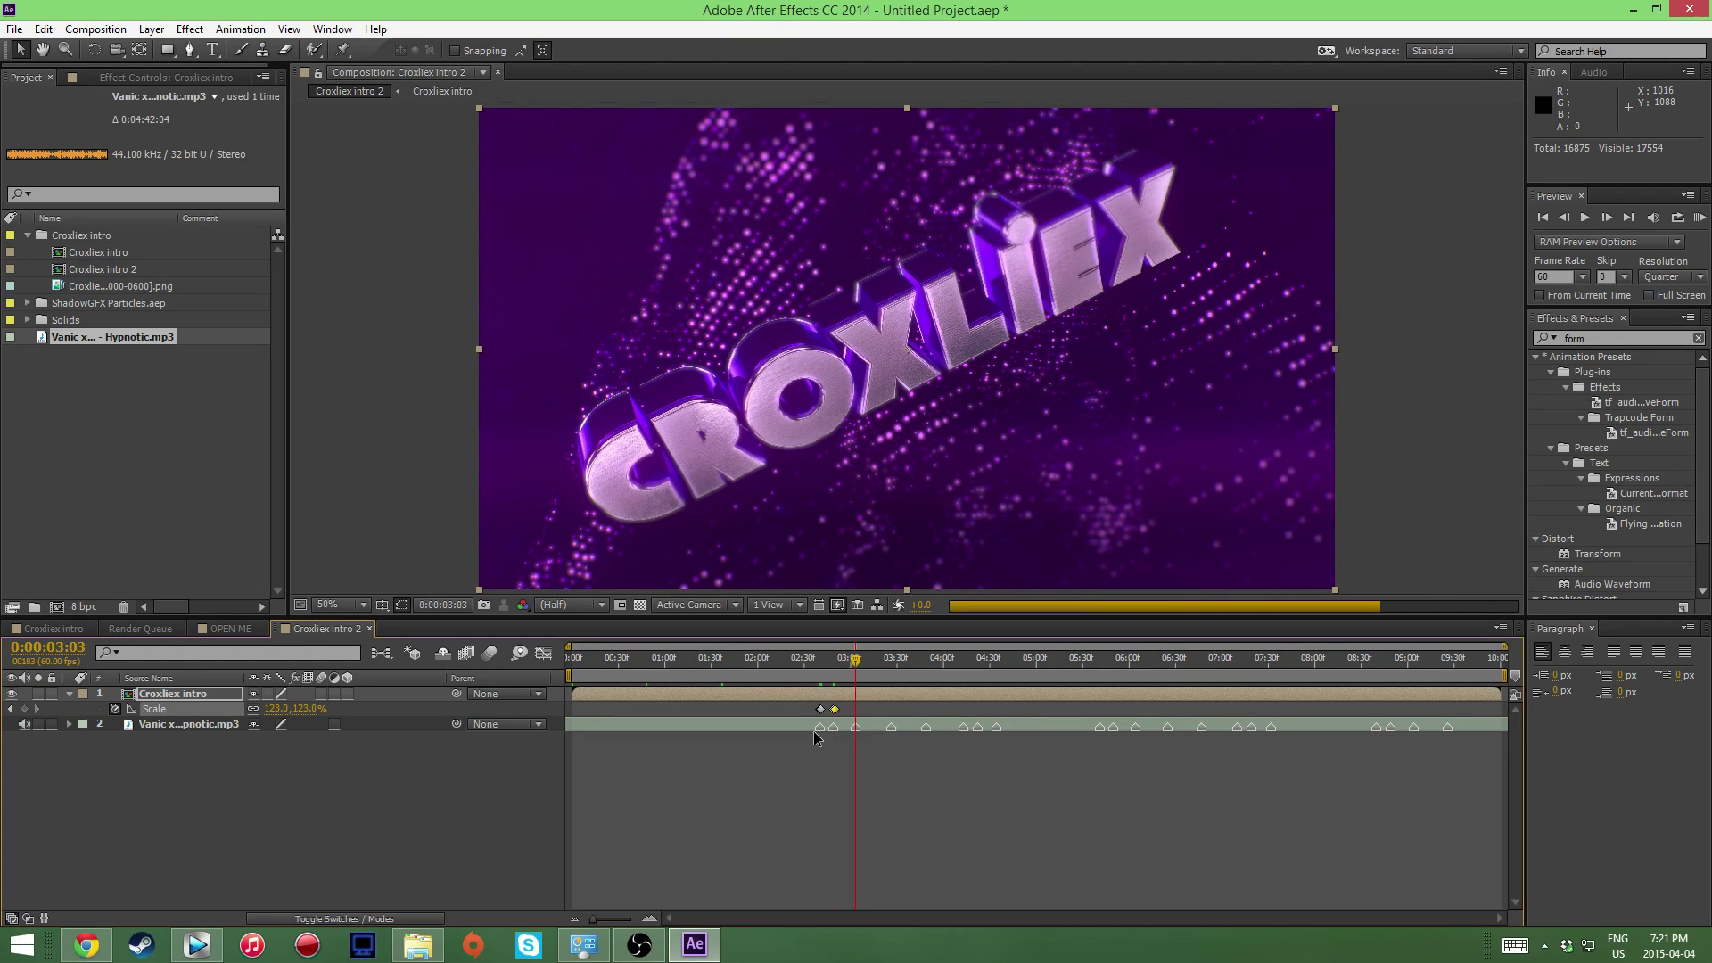
{"action": "key", "text": "ctrl+v"}
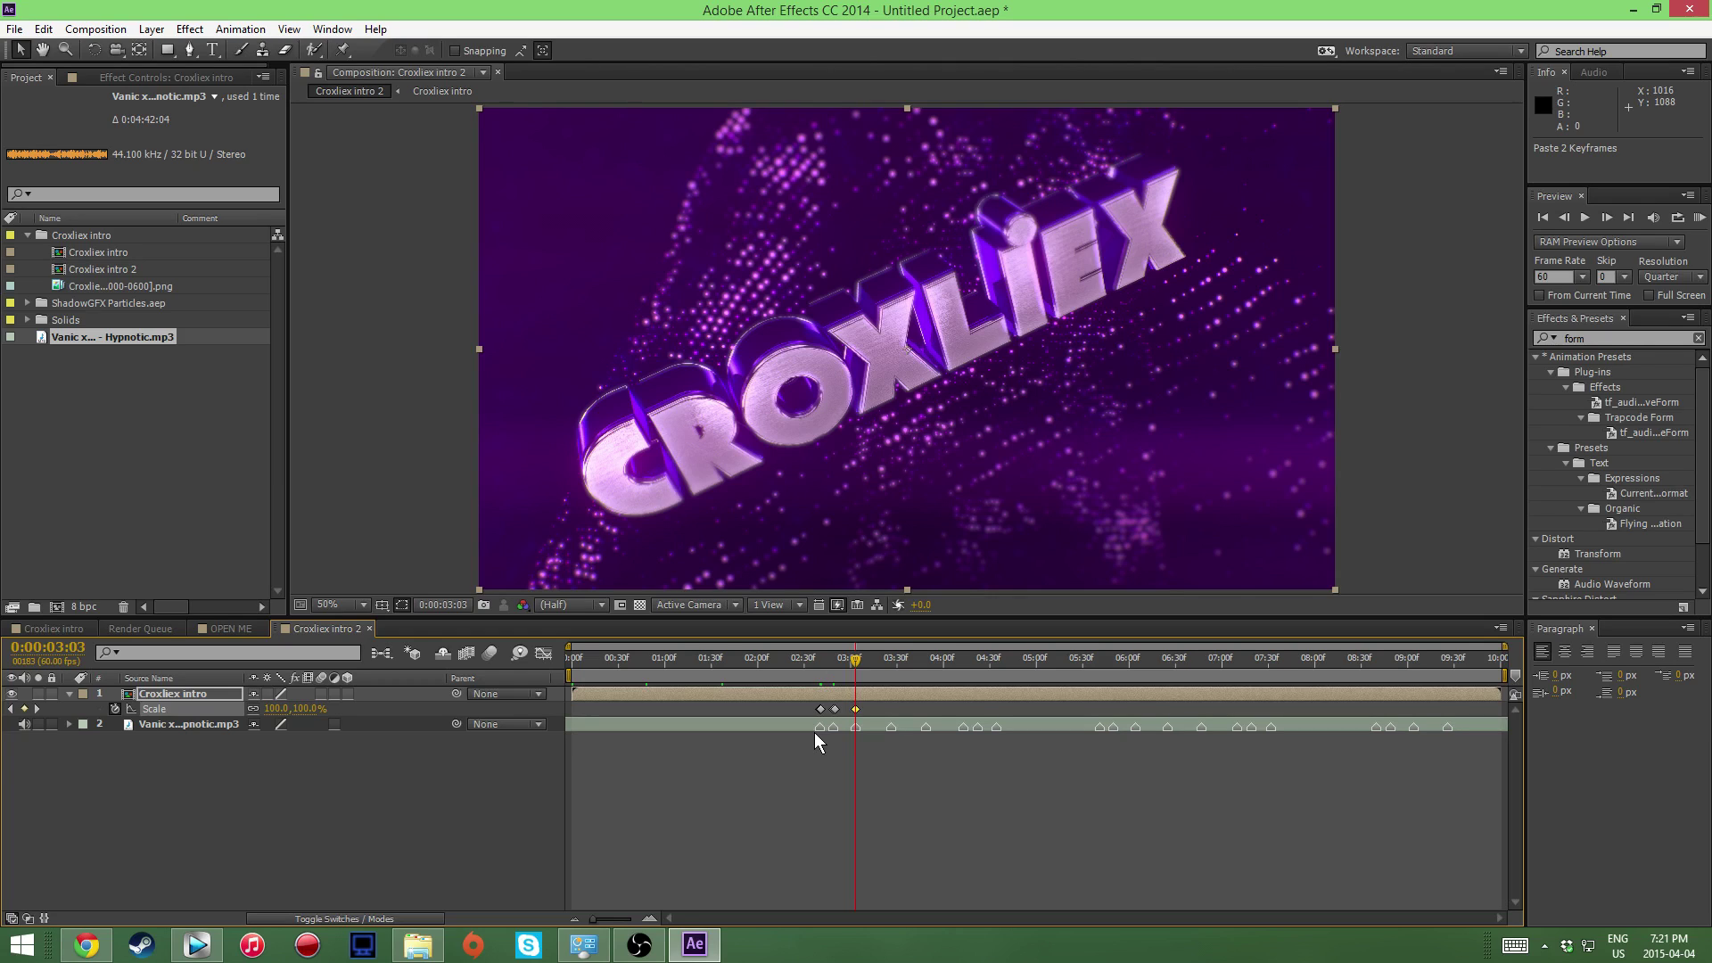
Step: Paste the Scale keyframe pair on the next three beat markers, including 0:00:03:49 and 0:00:04:13
{"action": "key", "text": "k"}
{"action": "key", "text": "k"}
{"action": "key", "text": "ctrl+v"}
{"action": "key", "text": "k"}
{"action": "key", "text": "k"}
{"action": "key", "text": "k"}
{"action": "key", "text": "ctrl+v"}
{"action": "key", "text": "k"}
{"action": "key", "text": "k"}
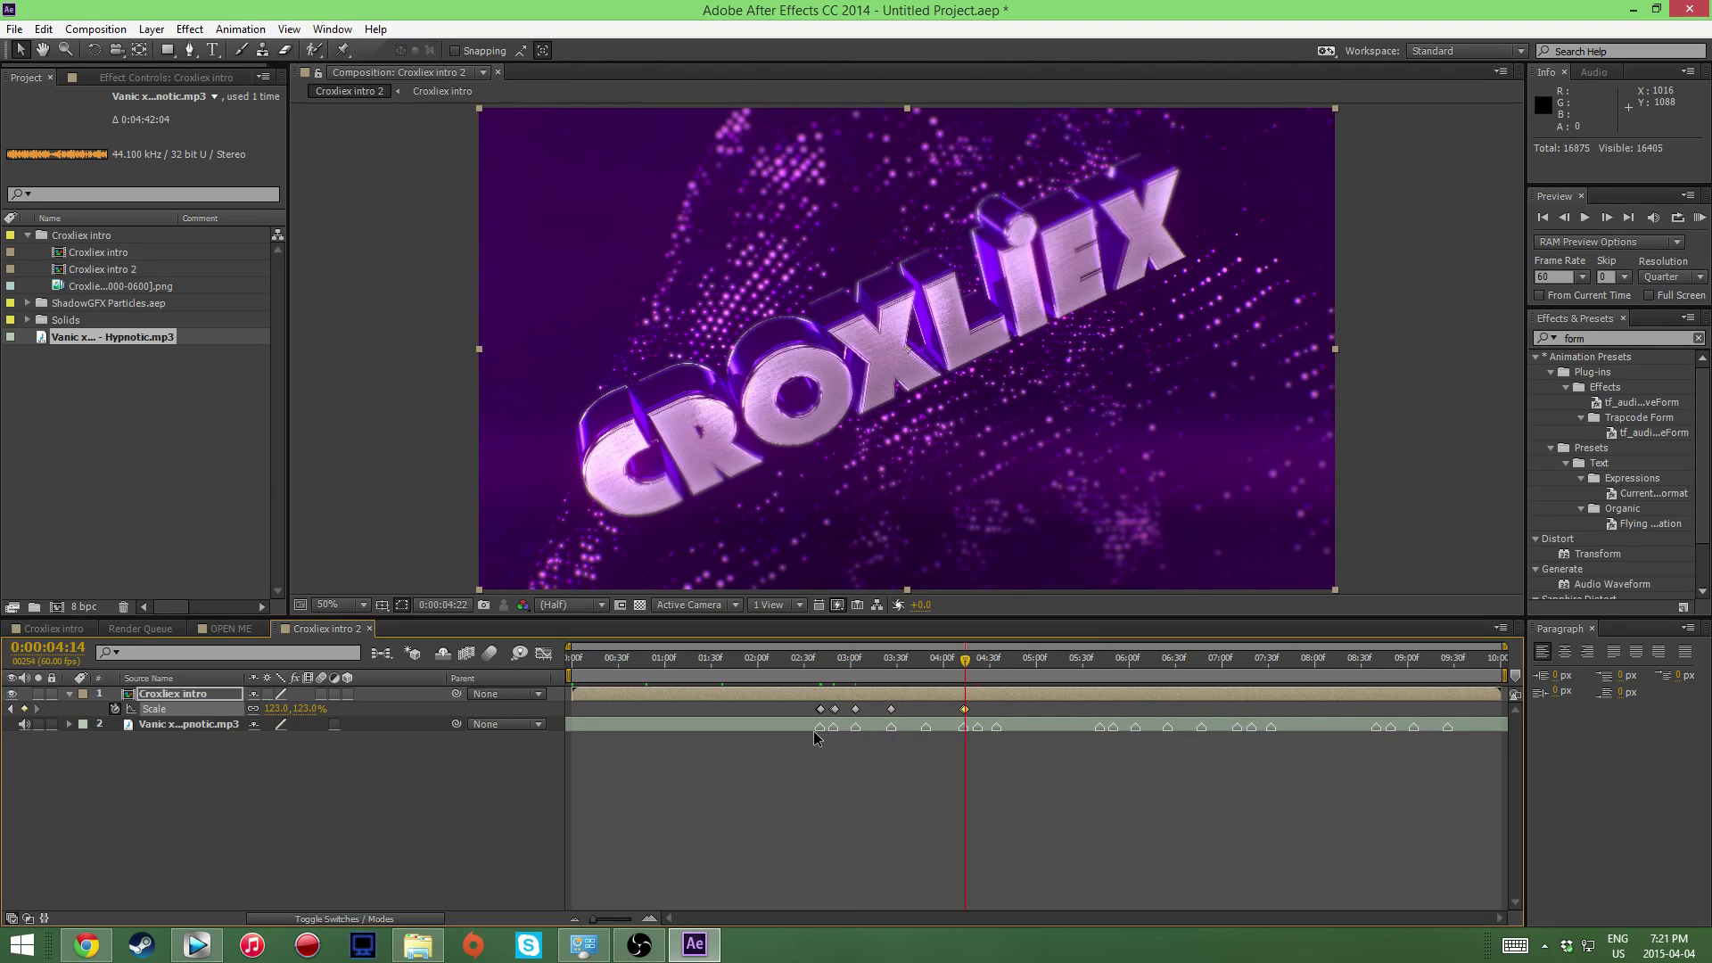
{"action": "left_click", "coordinate": [928, 662]}
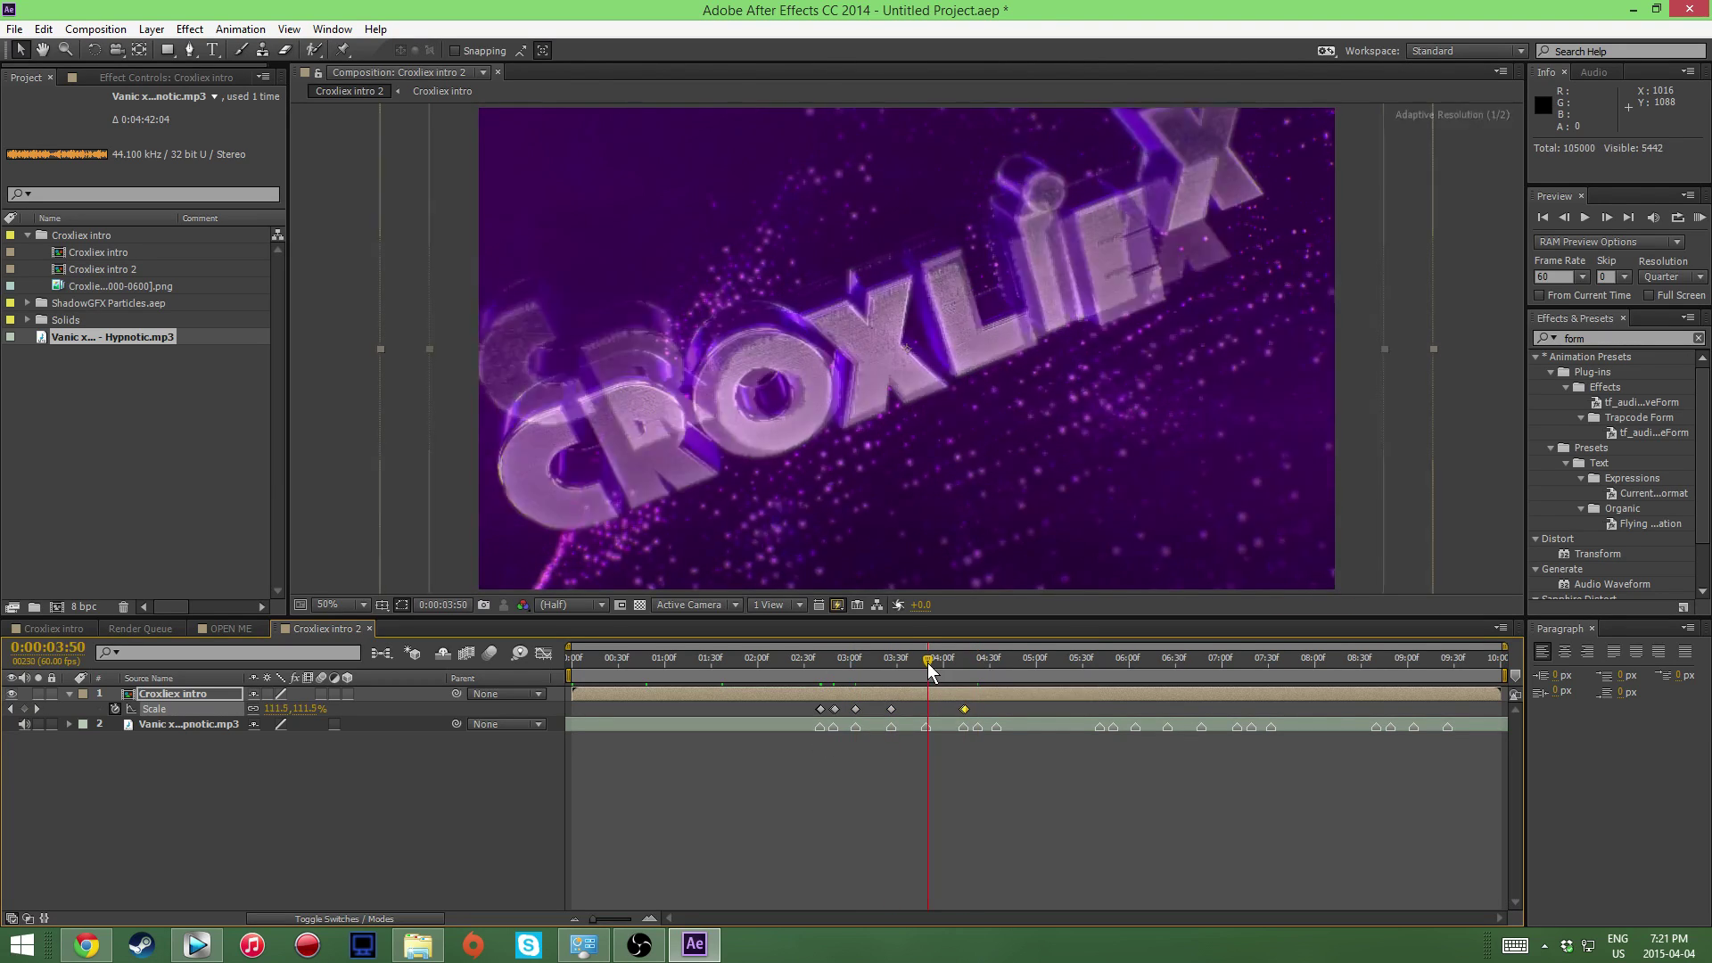
{"action": "key", "text": "ctrl+v"}
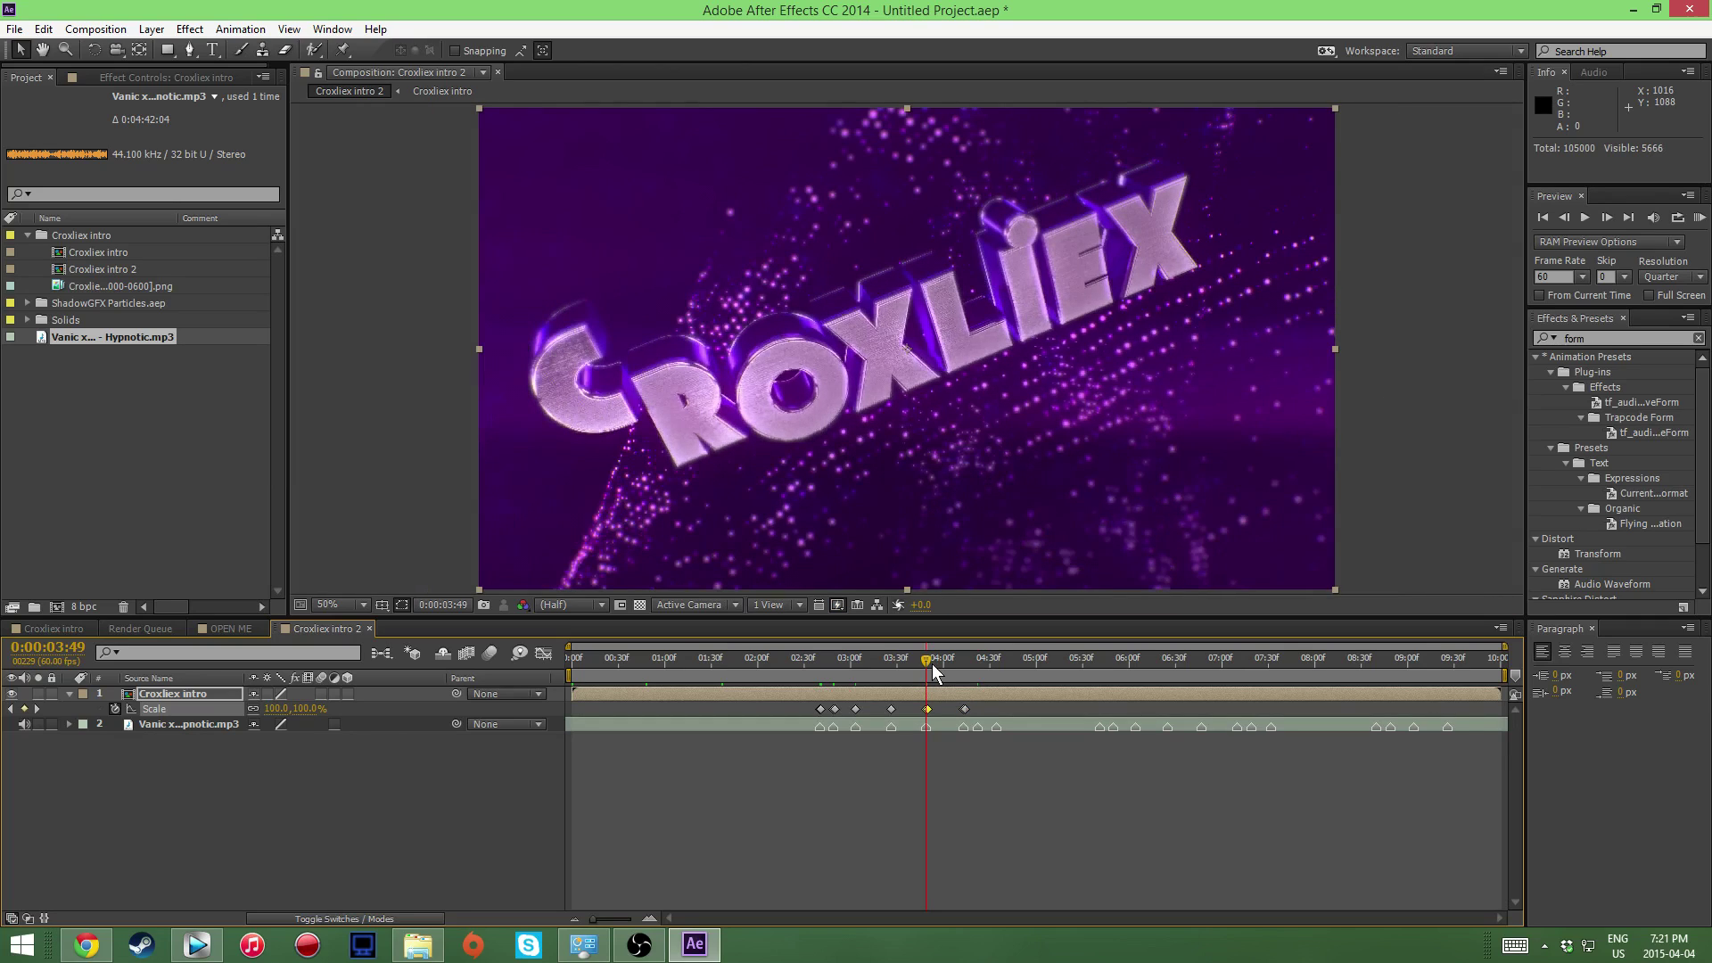
{"action": "key", "text": "k"}
{"action": "key", "text": "ctrl+v"}
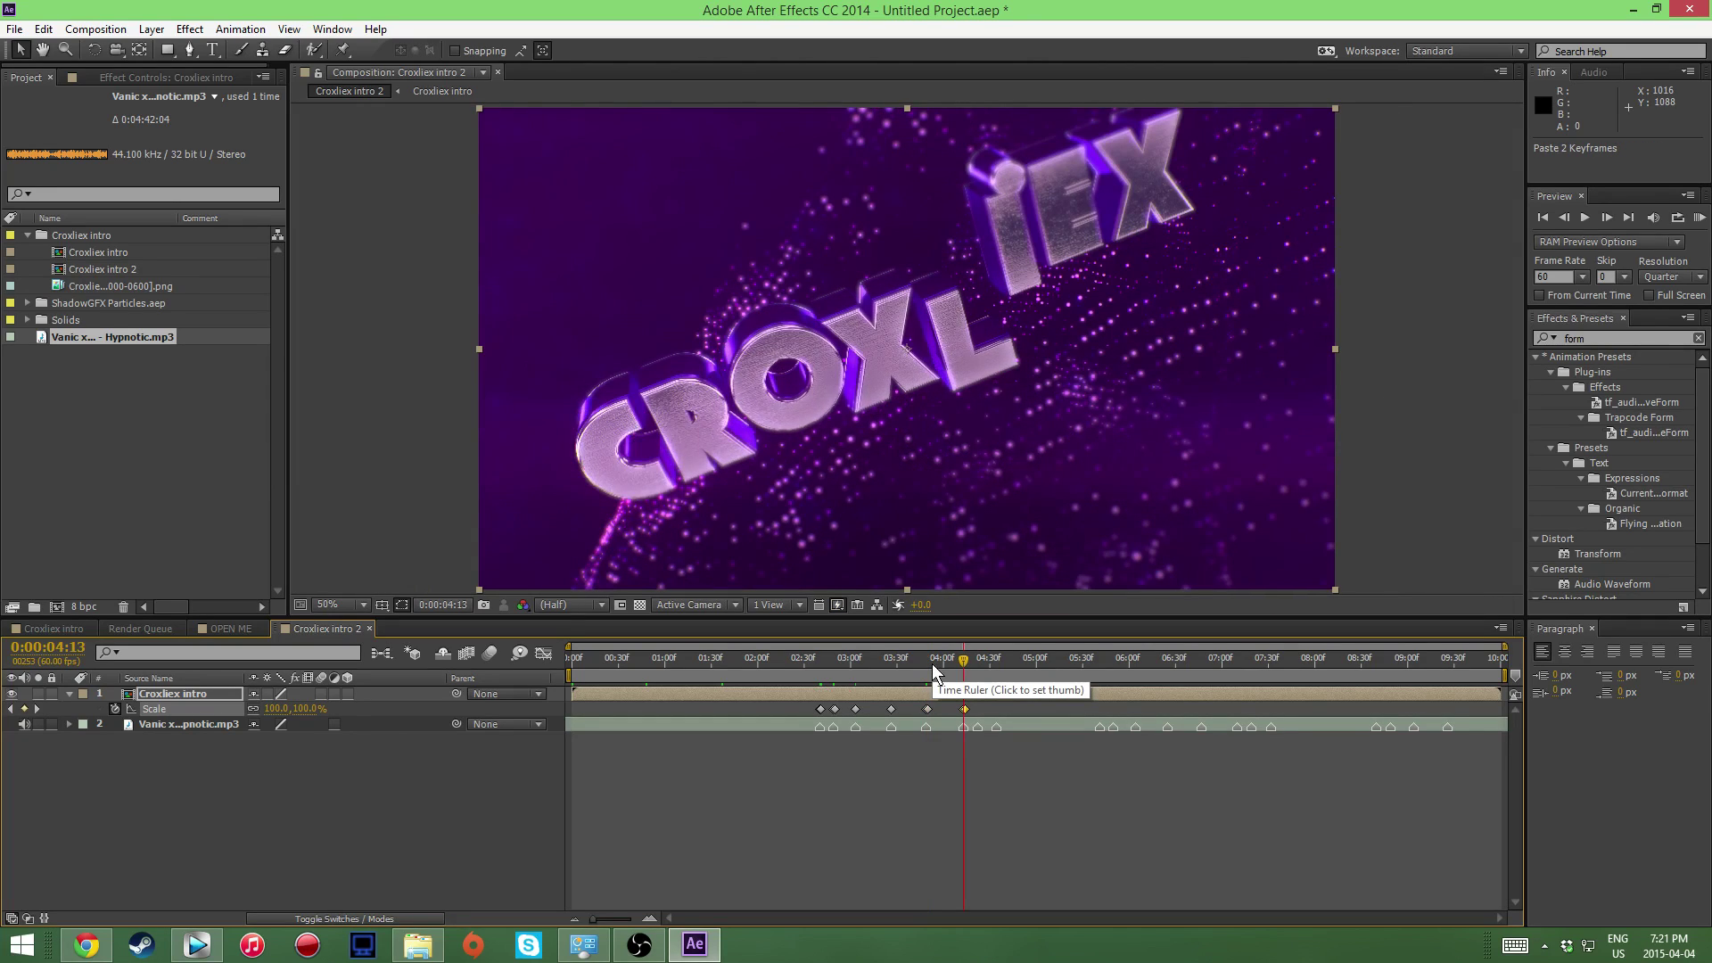
Step: Paste the Scale keyframe pair on every remaining beat marker up to 0:00:09:26 and RAM preview the intro
{"action": "key", "text": "ctrl+v"}
{"action": "key", "text": "k"}
{"action": "key", "text": "k"}
{"action": "key", "text": "k"}
{"action": "key", "text": "ctrl+v"}
{"action": "key", "text": "k"}
{"action": "key", "text": "ctrl+v"}
{"action": "key", "text": "k"}
{"action": "key", "text": "ctrl+v"}
{"action": "key", "text": "k"}
{"action": "key", "text": "ctrl+v"}
{"action": "key", "text": "k"}
{"action": "key", "text": "ctrl+v"}
{"action": "key", "text": "k"}
{"action": "key", "text": "ctrl+v"}
{"action": "key", "text": "k"}
{"action": "key", "text": "ctrl+v"}
{"action": "key", "text": "k"}
{"action": "key", "text": "ctrl+v"}
{"action": "key", "text": "k"}
{"action": "key", "text": "ctrl+v"}
{"action": "key", "text": "k"}
{"action": "key", "text": "ctrl+v"}
{"action": "key", "text": "k"}
{"action": "key", "text": "ctrl+v"}
{"action": "key", "text": "k"}
{"action": "key", "text": "ctrl+v"}
{"action": "left_click", "coordinate": [1700, 218]}
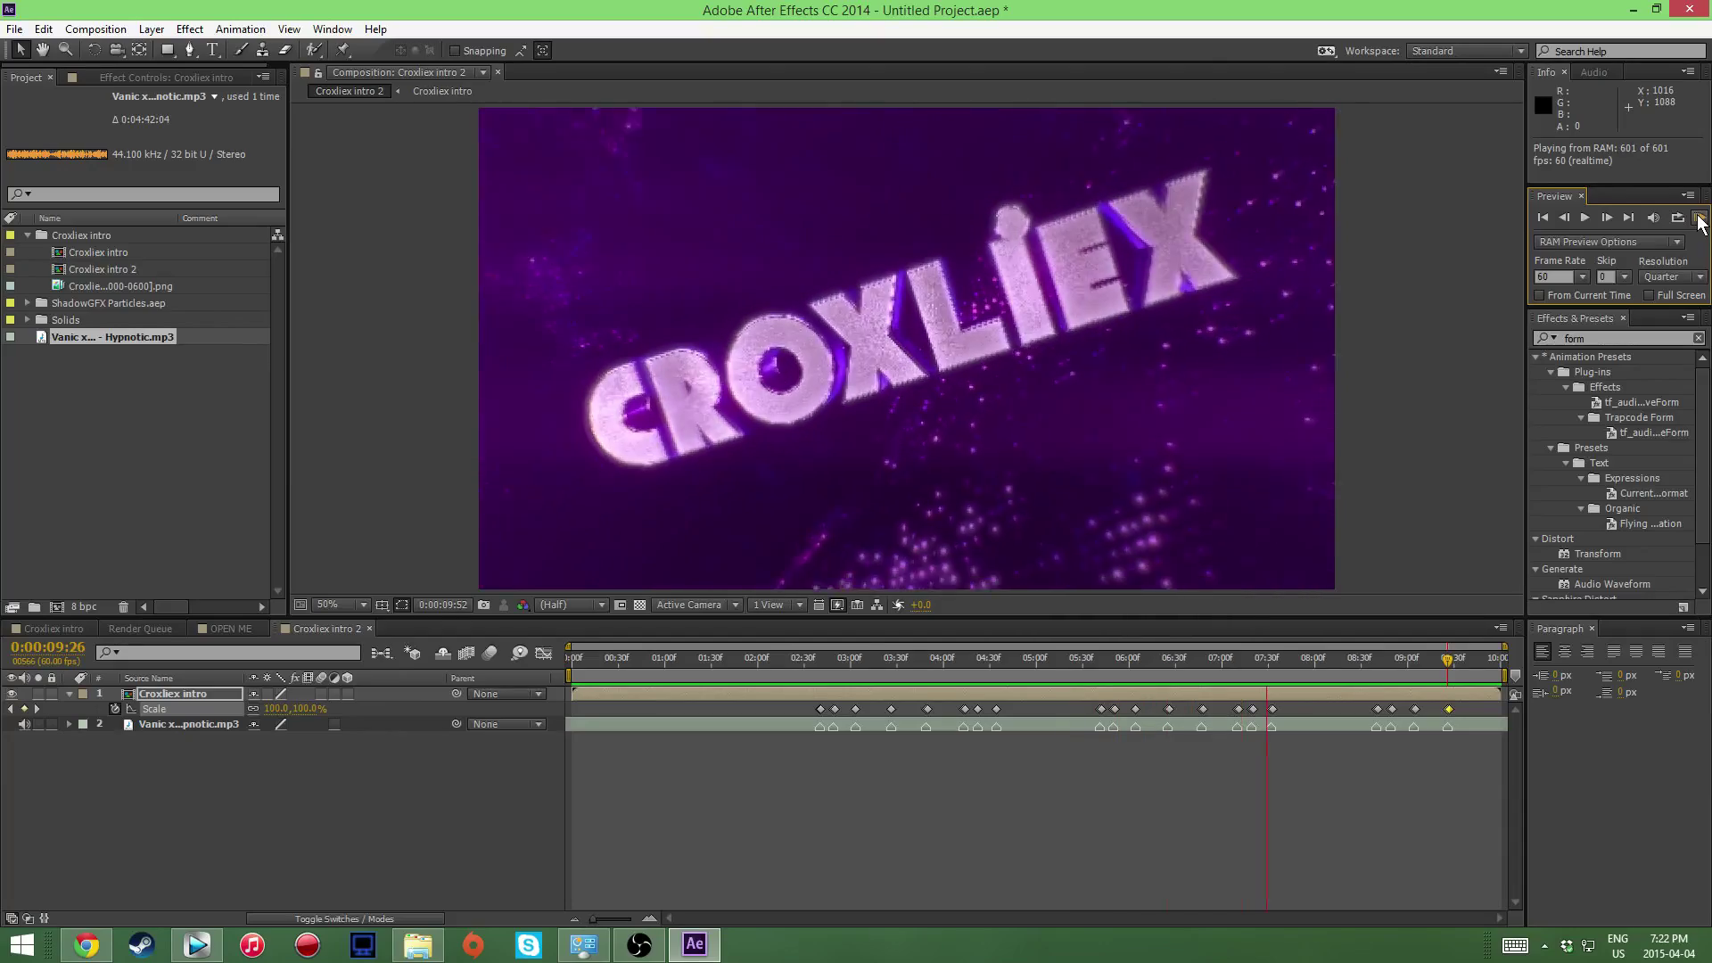
{"action": "left_click", "coordinate": [1580, 220]}
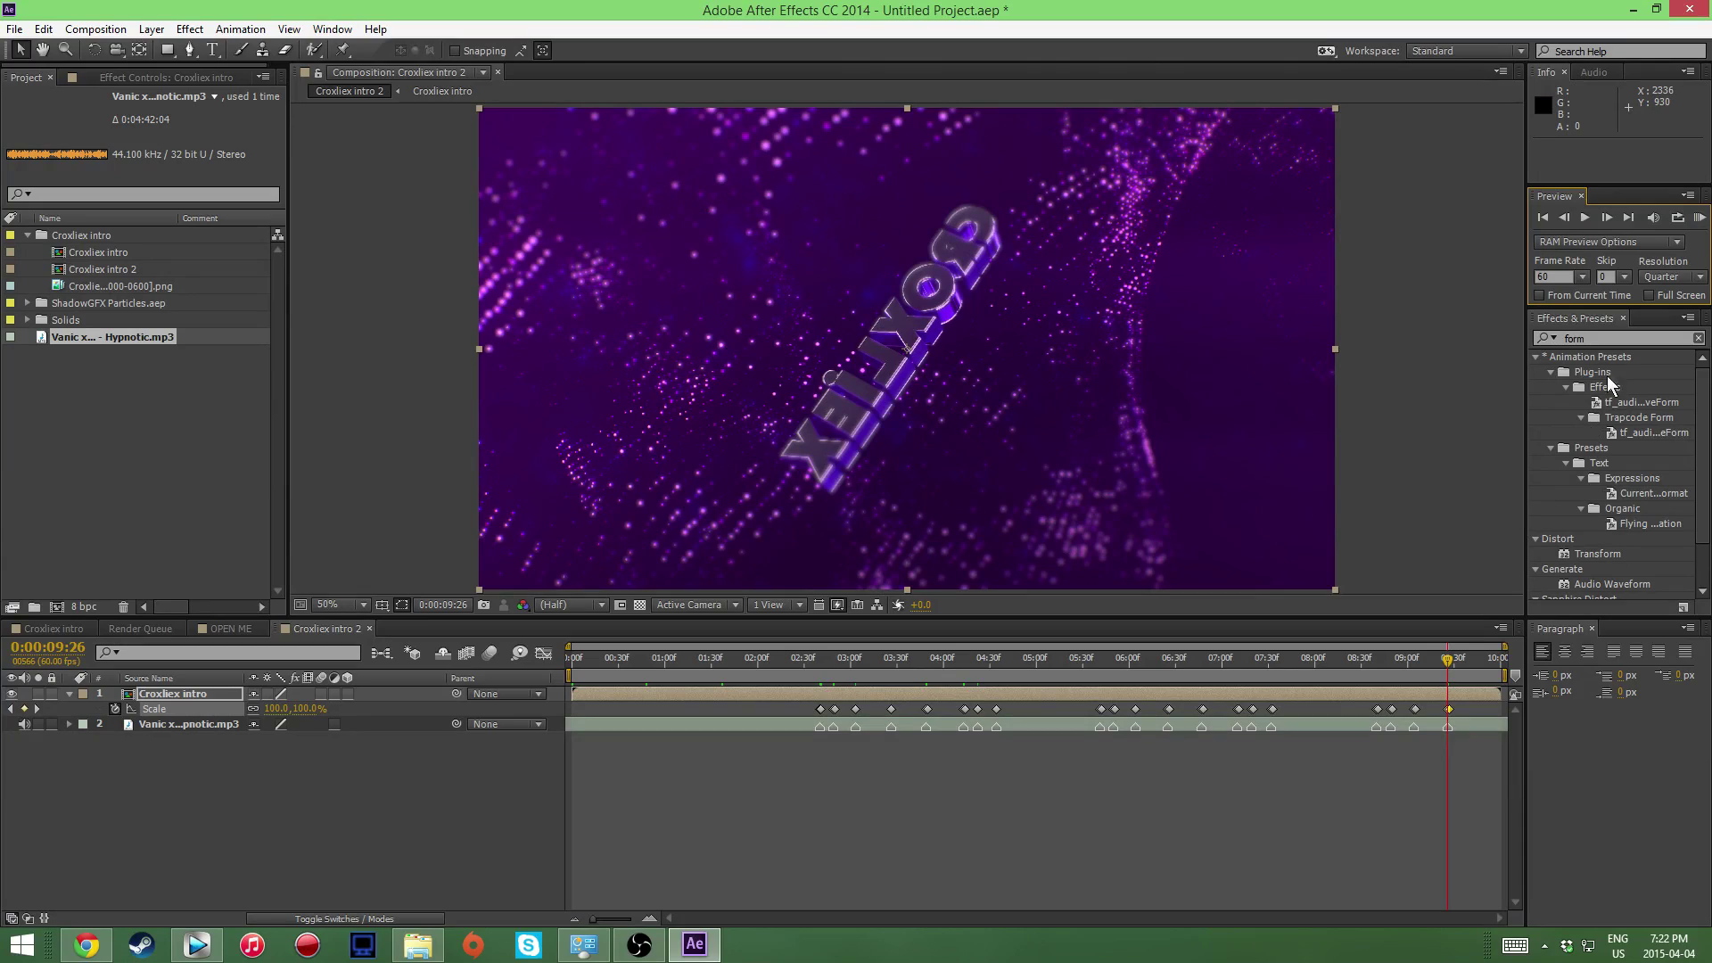
Step: Search the effects for "twitch" and apply Video Copilot's Twitch effect to the Croxliex intro layer
{"action": "left_click", "coordinate": [1592, 338]}
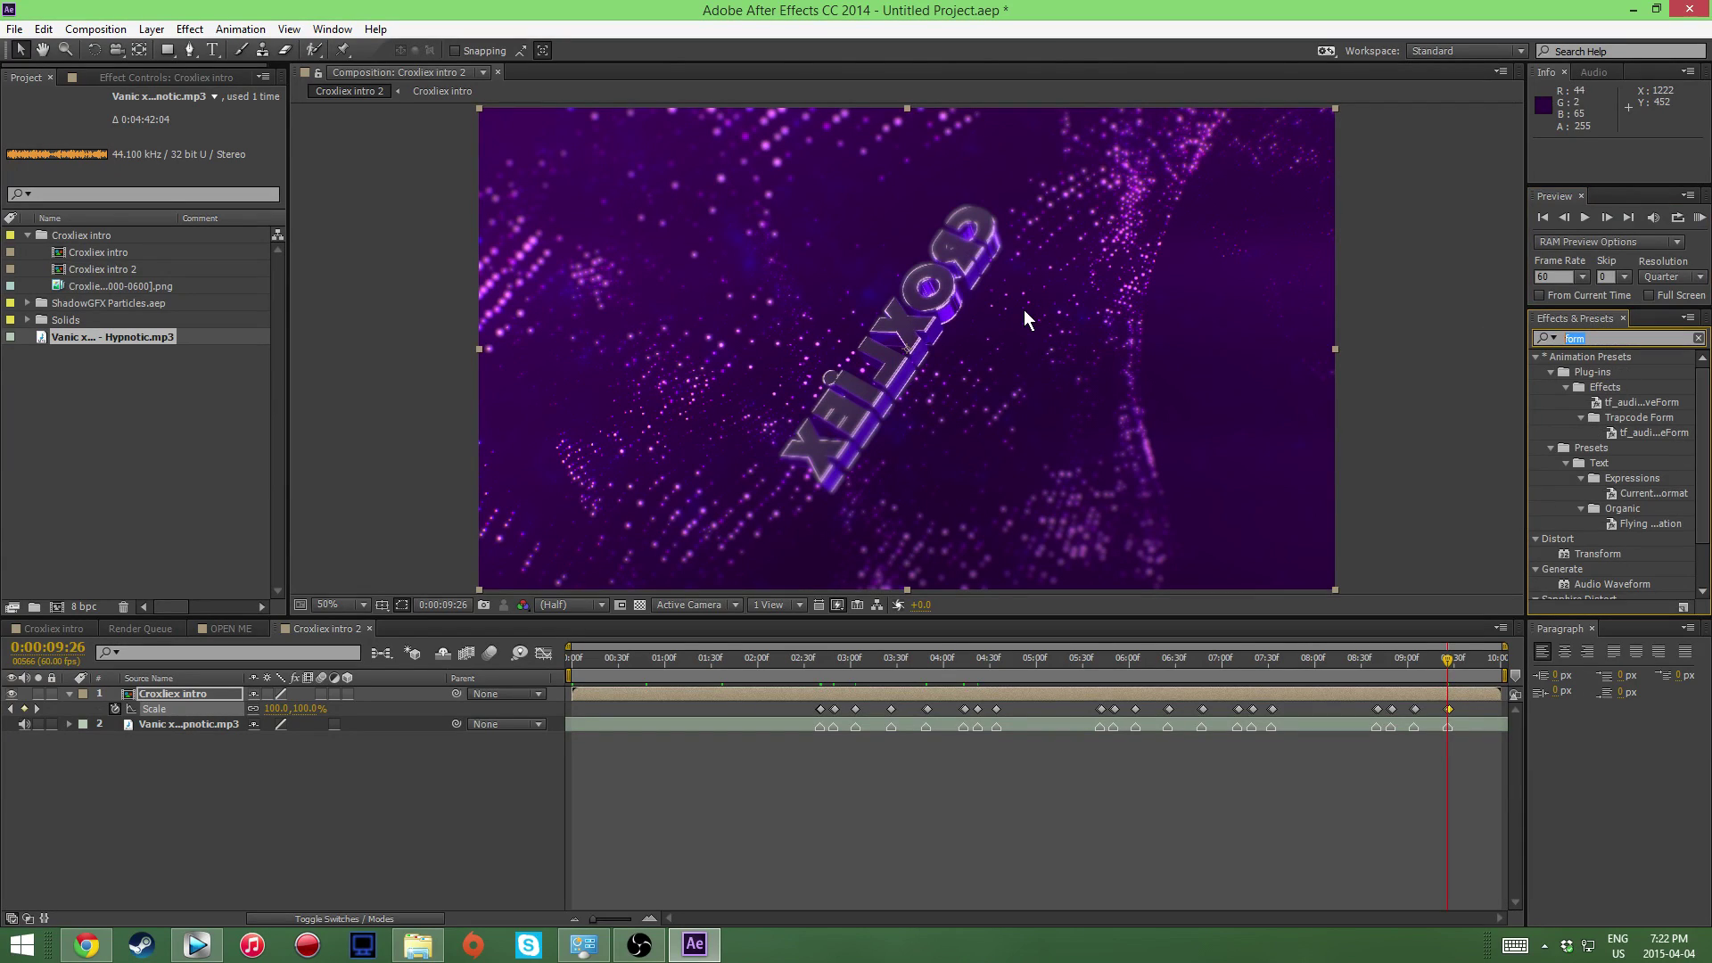
{"action": "key", "text": "BackSpace"}
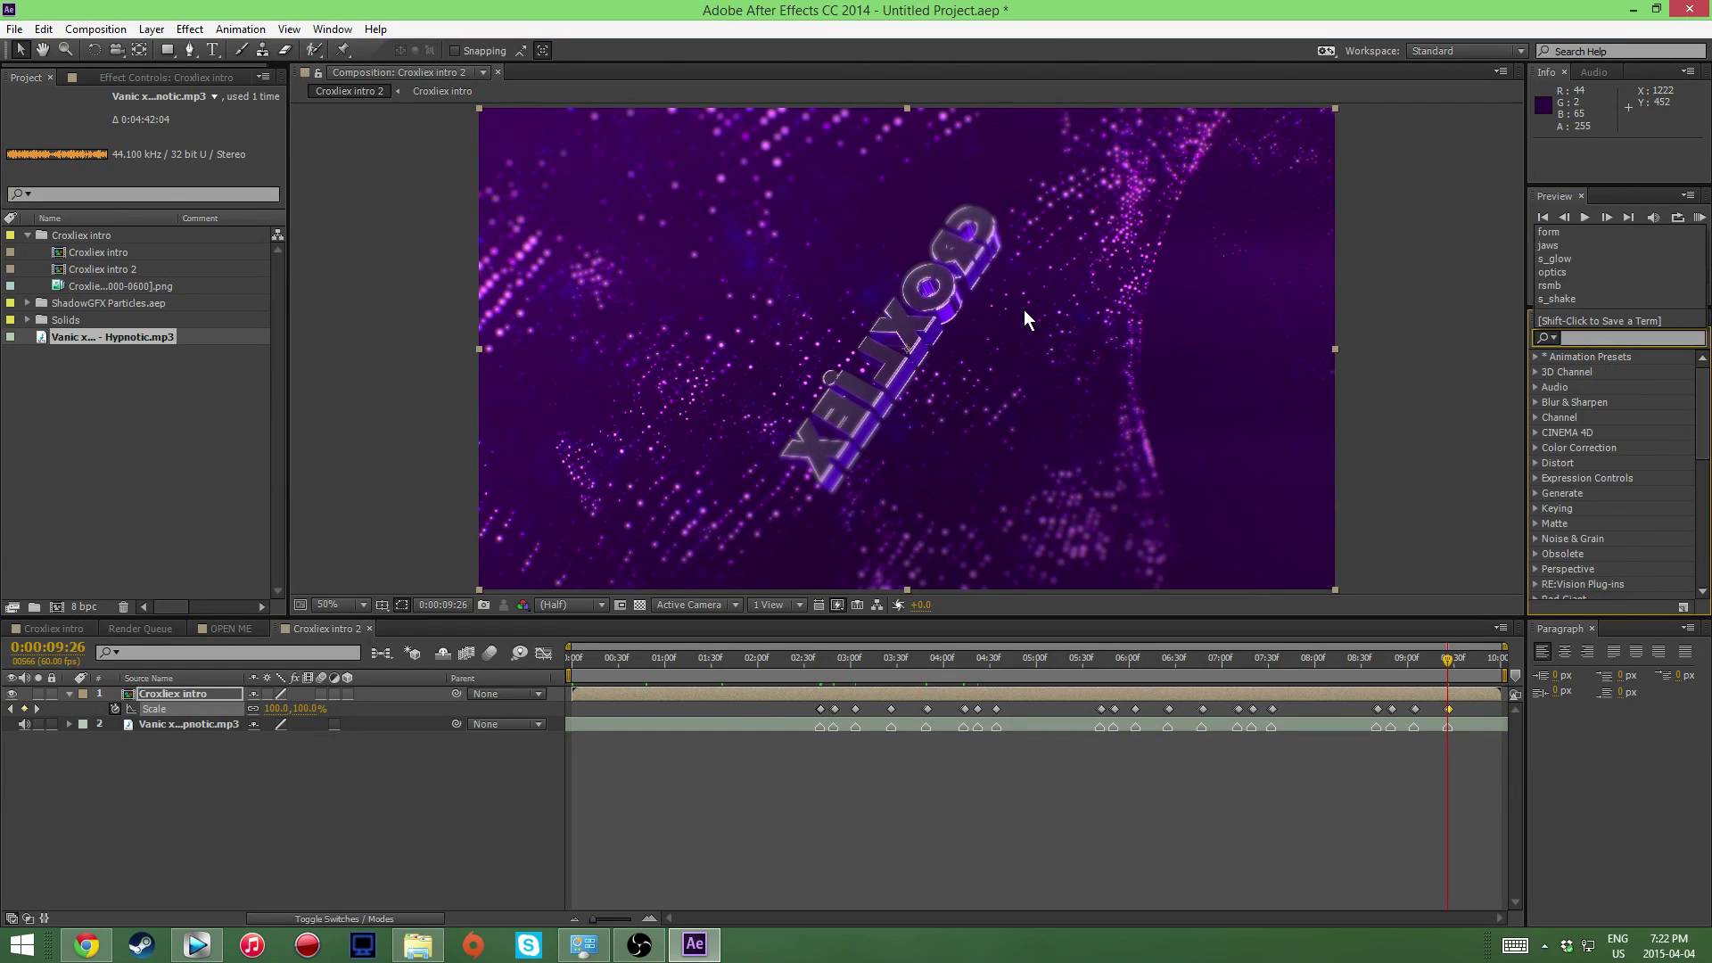
{"action": "key", "text": "Escape"}
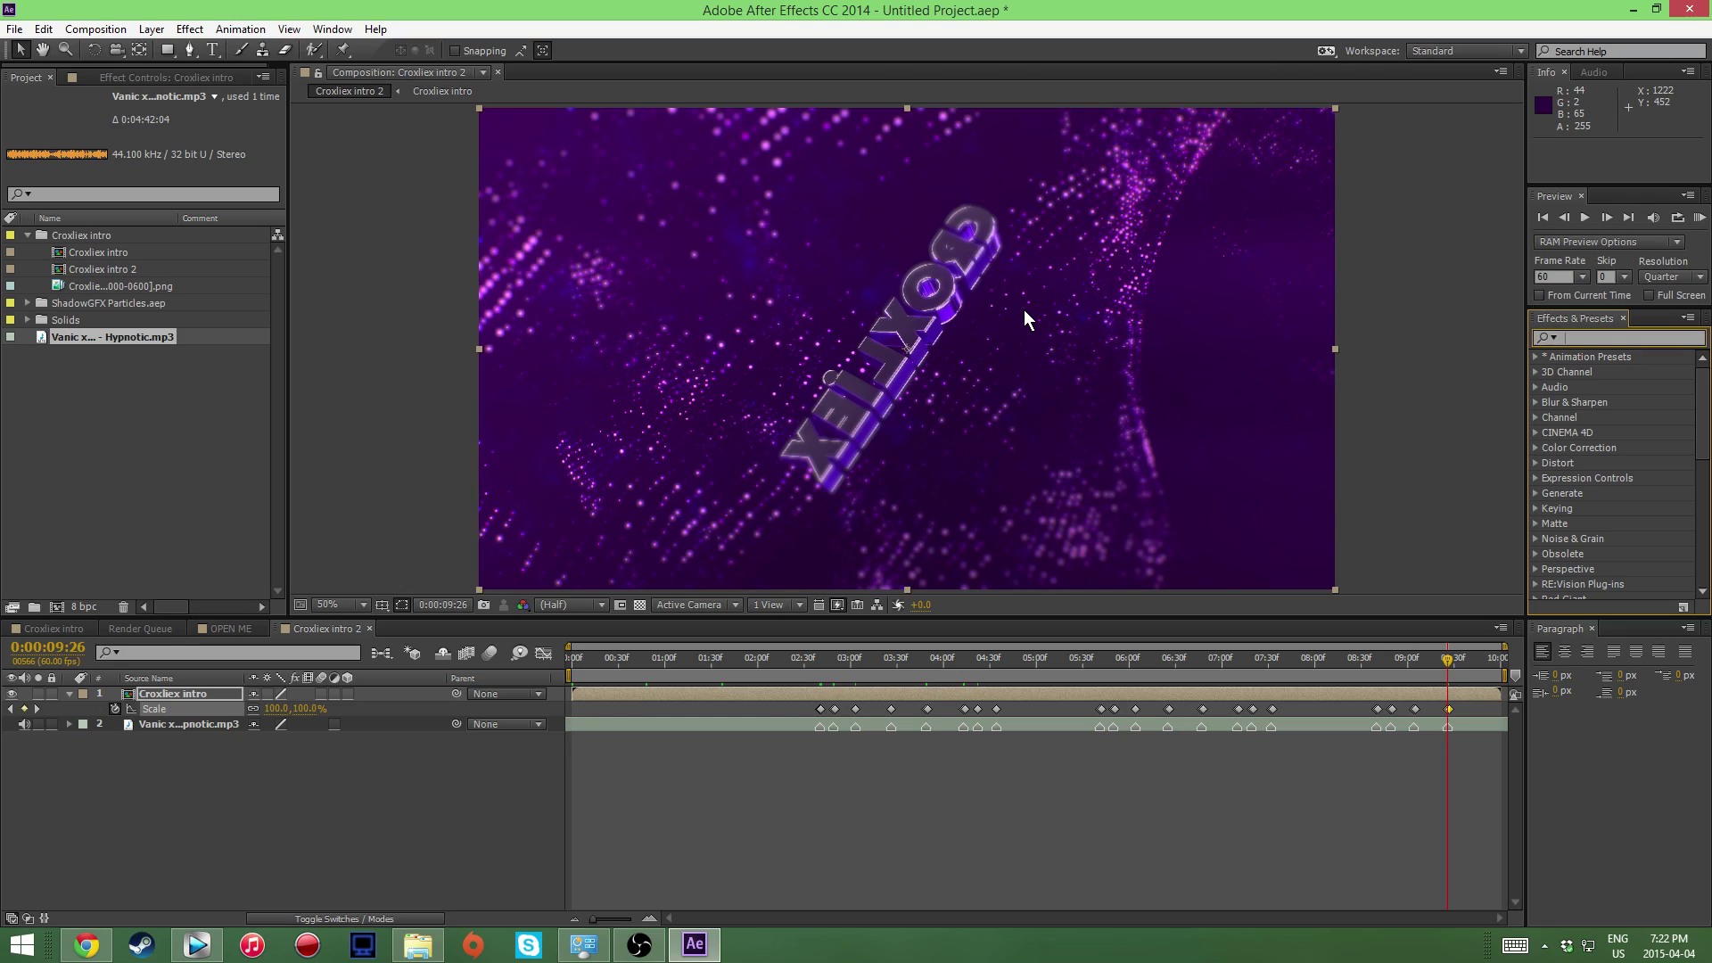
{"action": "type", "text": "twi"}
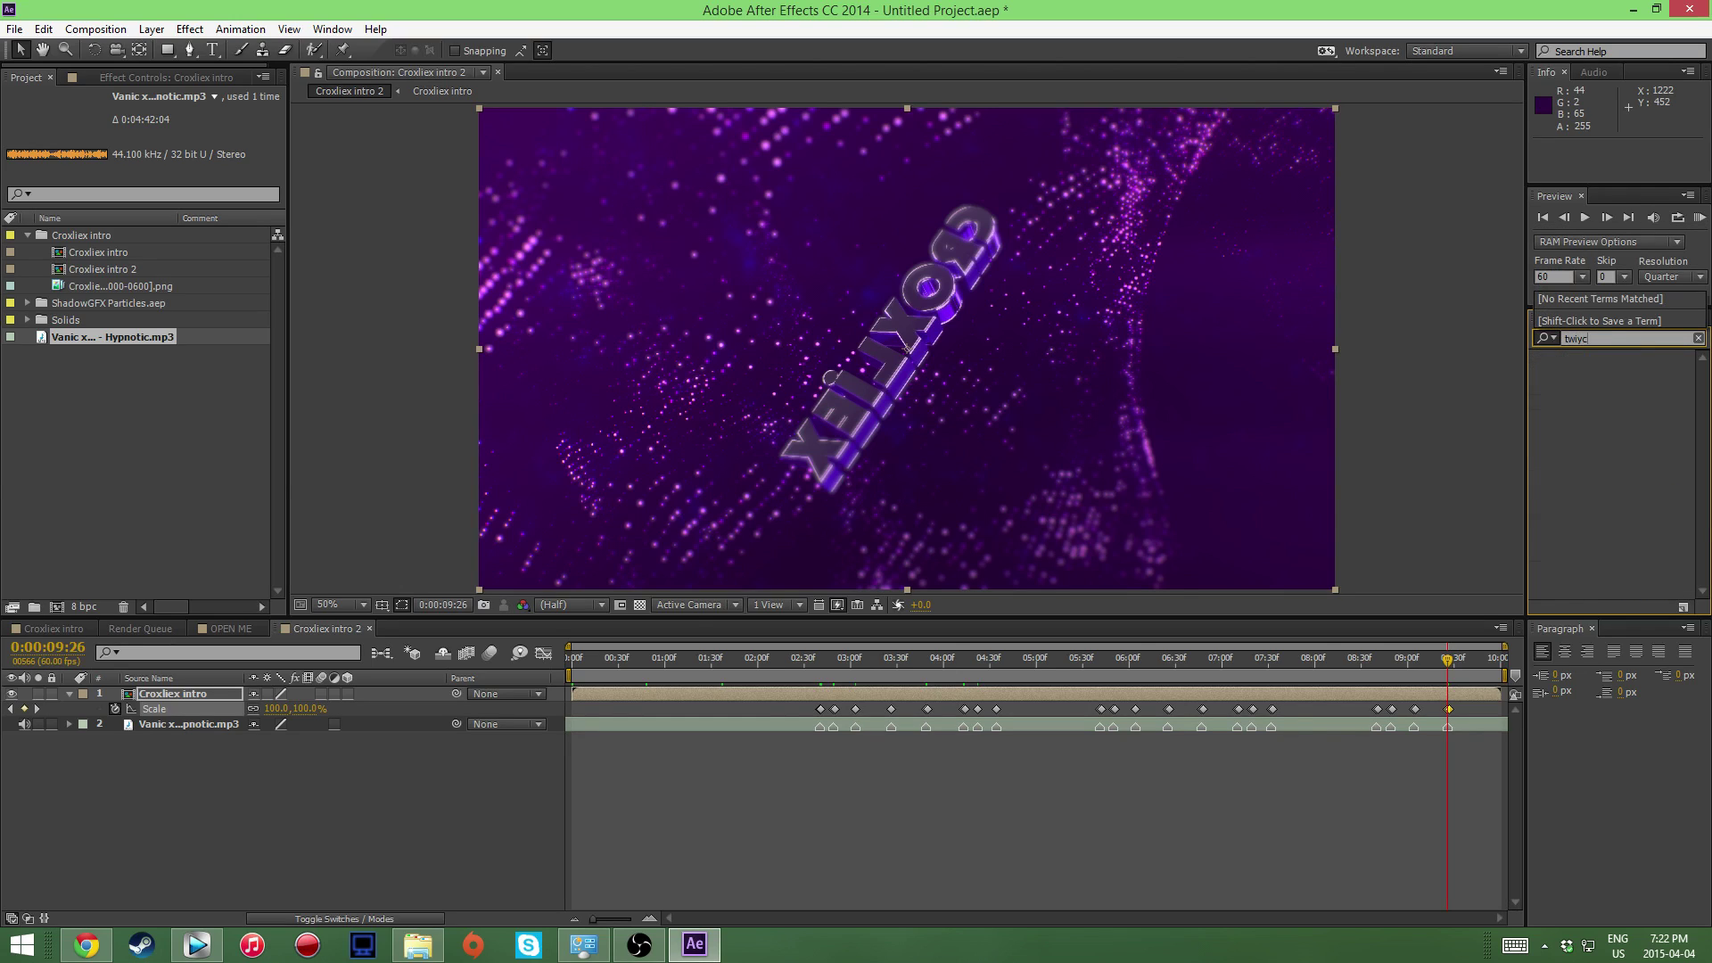
{"action": "type", "text": "tch"}
{"action": "left_click", "coordinate": [171, 693]}
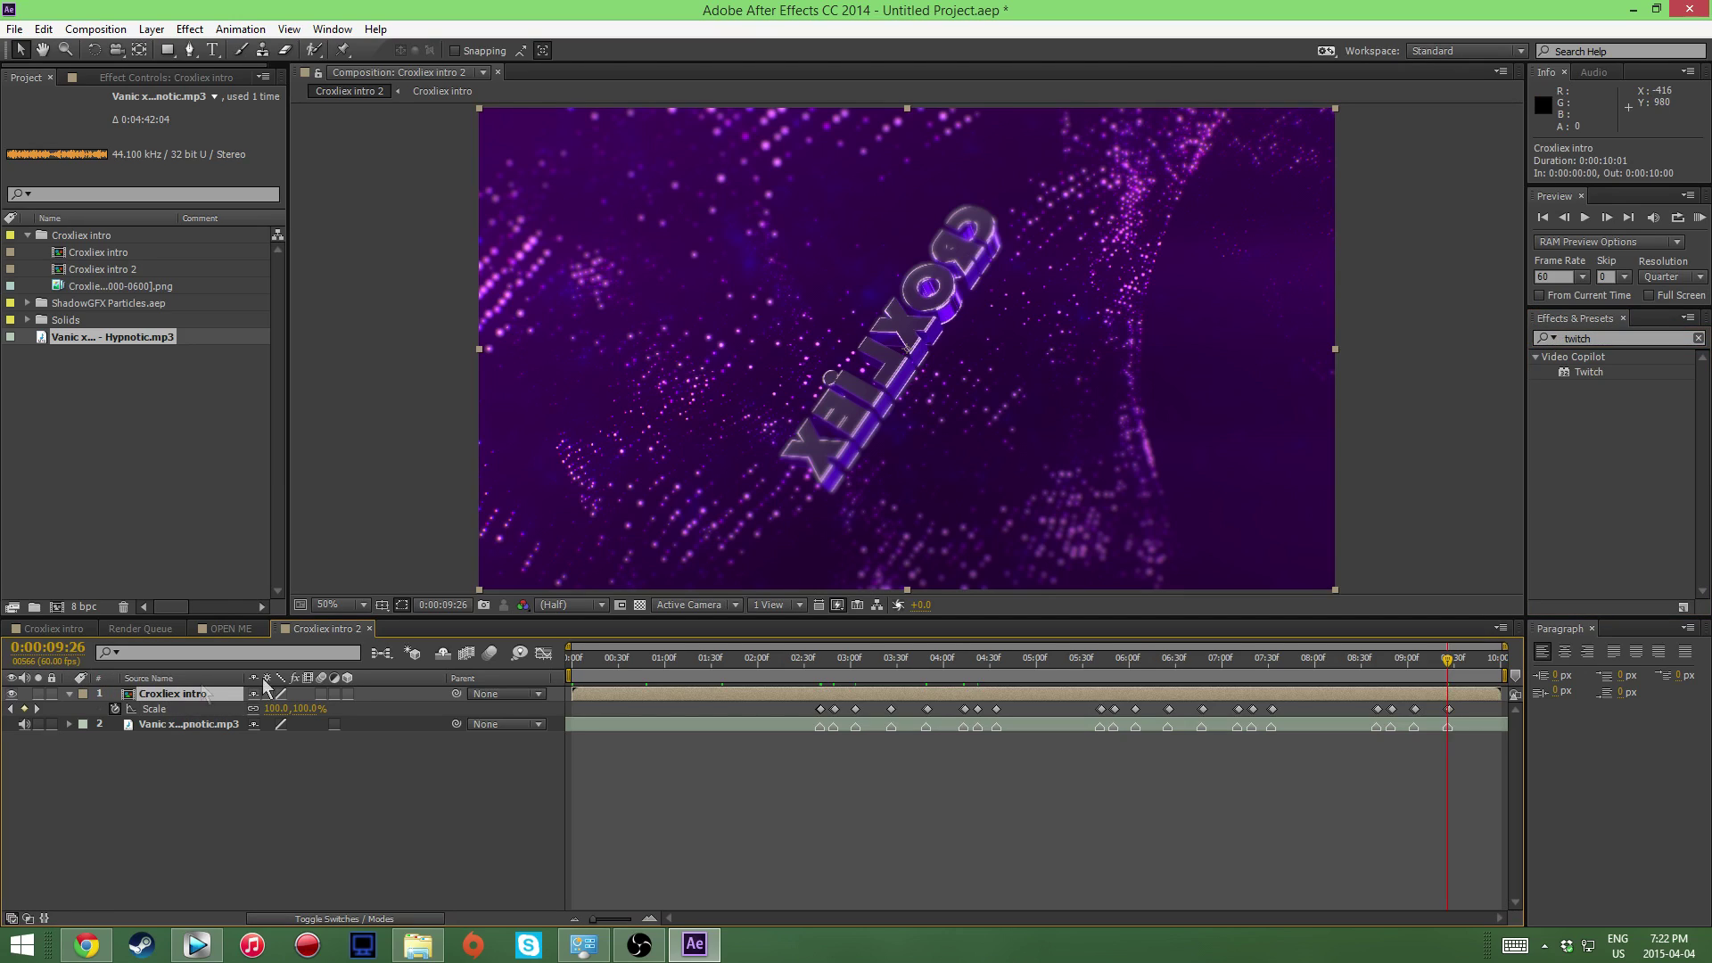
{"action": "double_click", "coordinate": [1586, 372]}
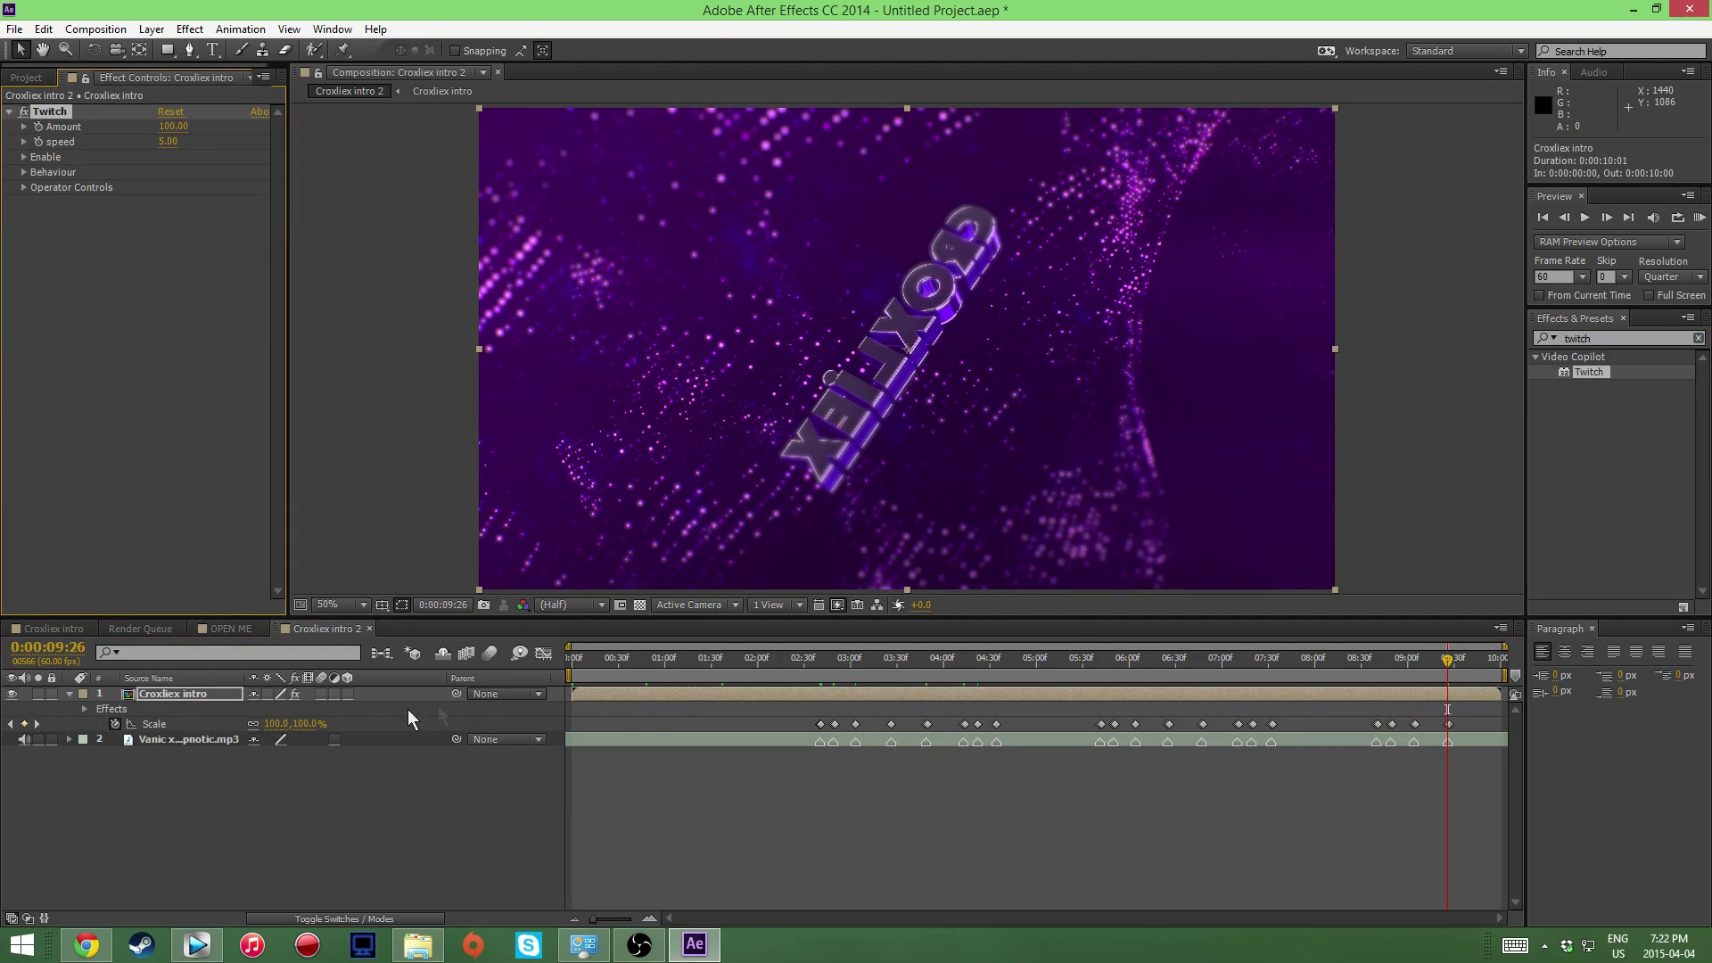
Step: Enable Blur and Slide in the Twitch effect and look over its Behaviour settings
{"action": "left_click", "coordinate": [68, 694]}
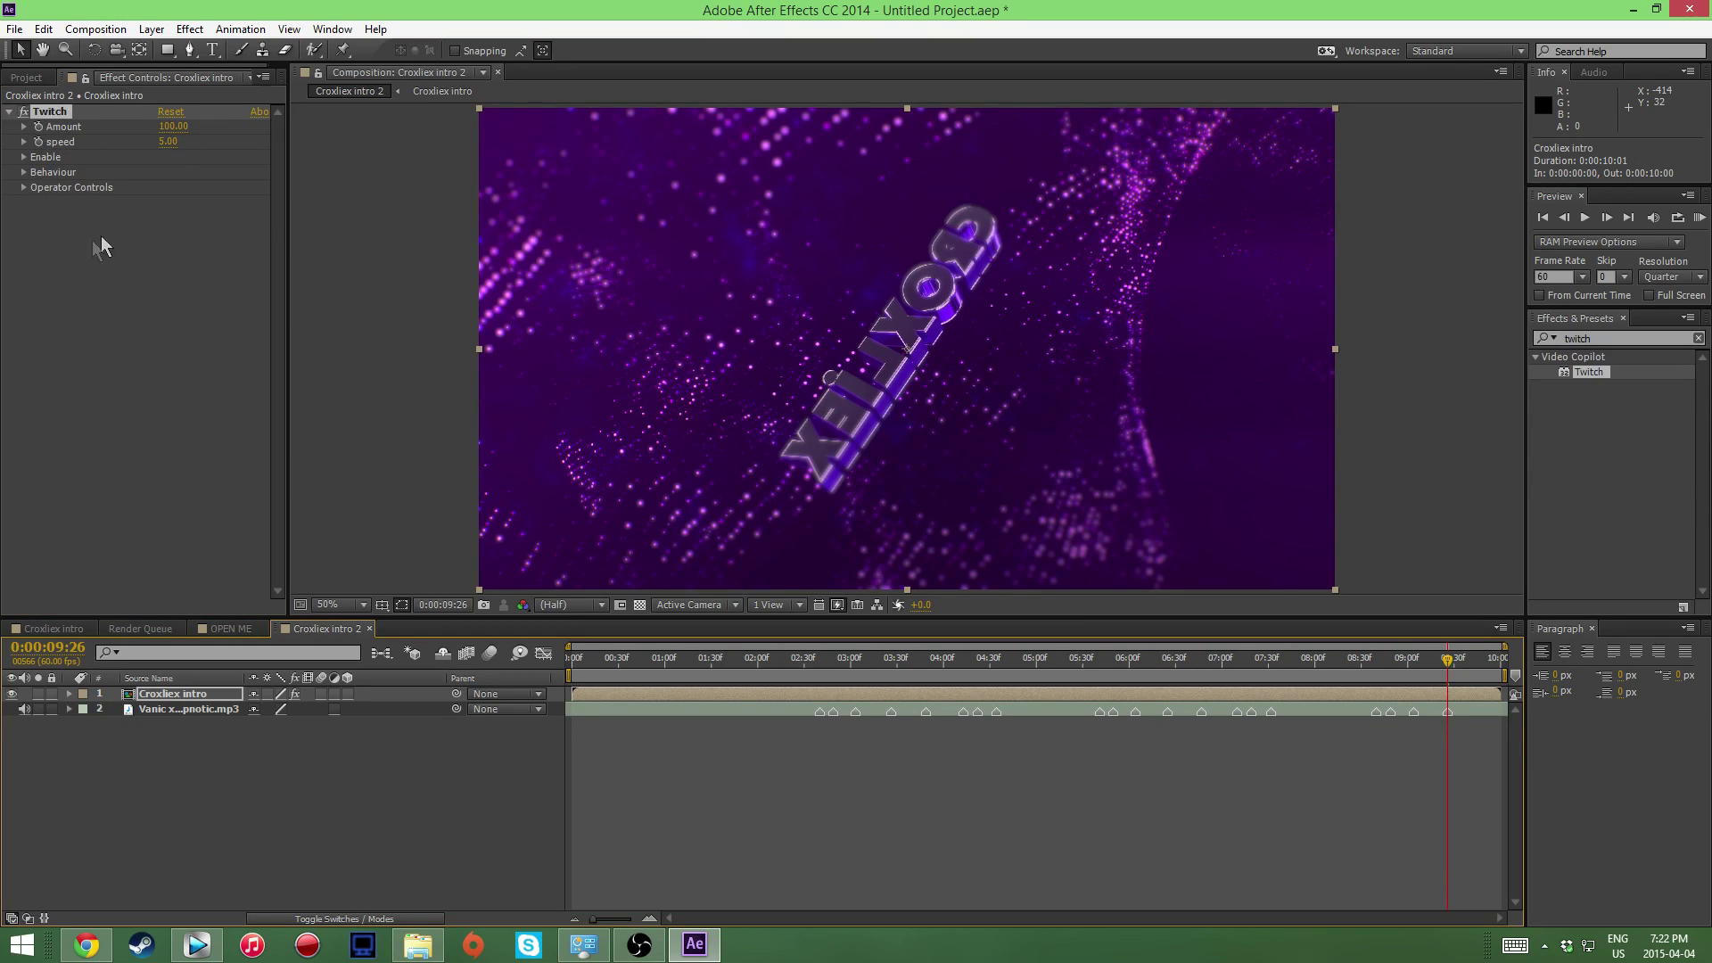
{"action": "left_click", "coordinate": [23, 157]}
{"action": "left_click", "coordinate": [163, 233]}
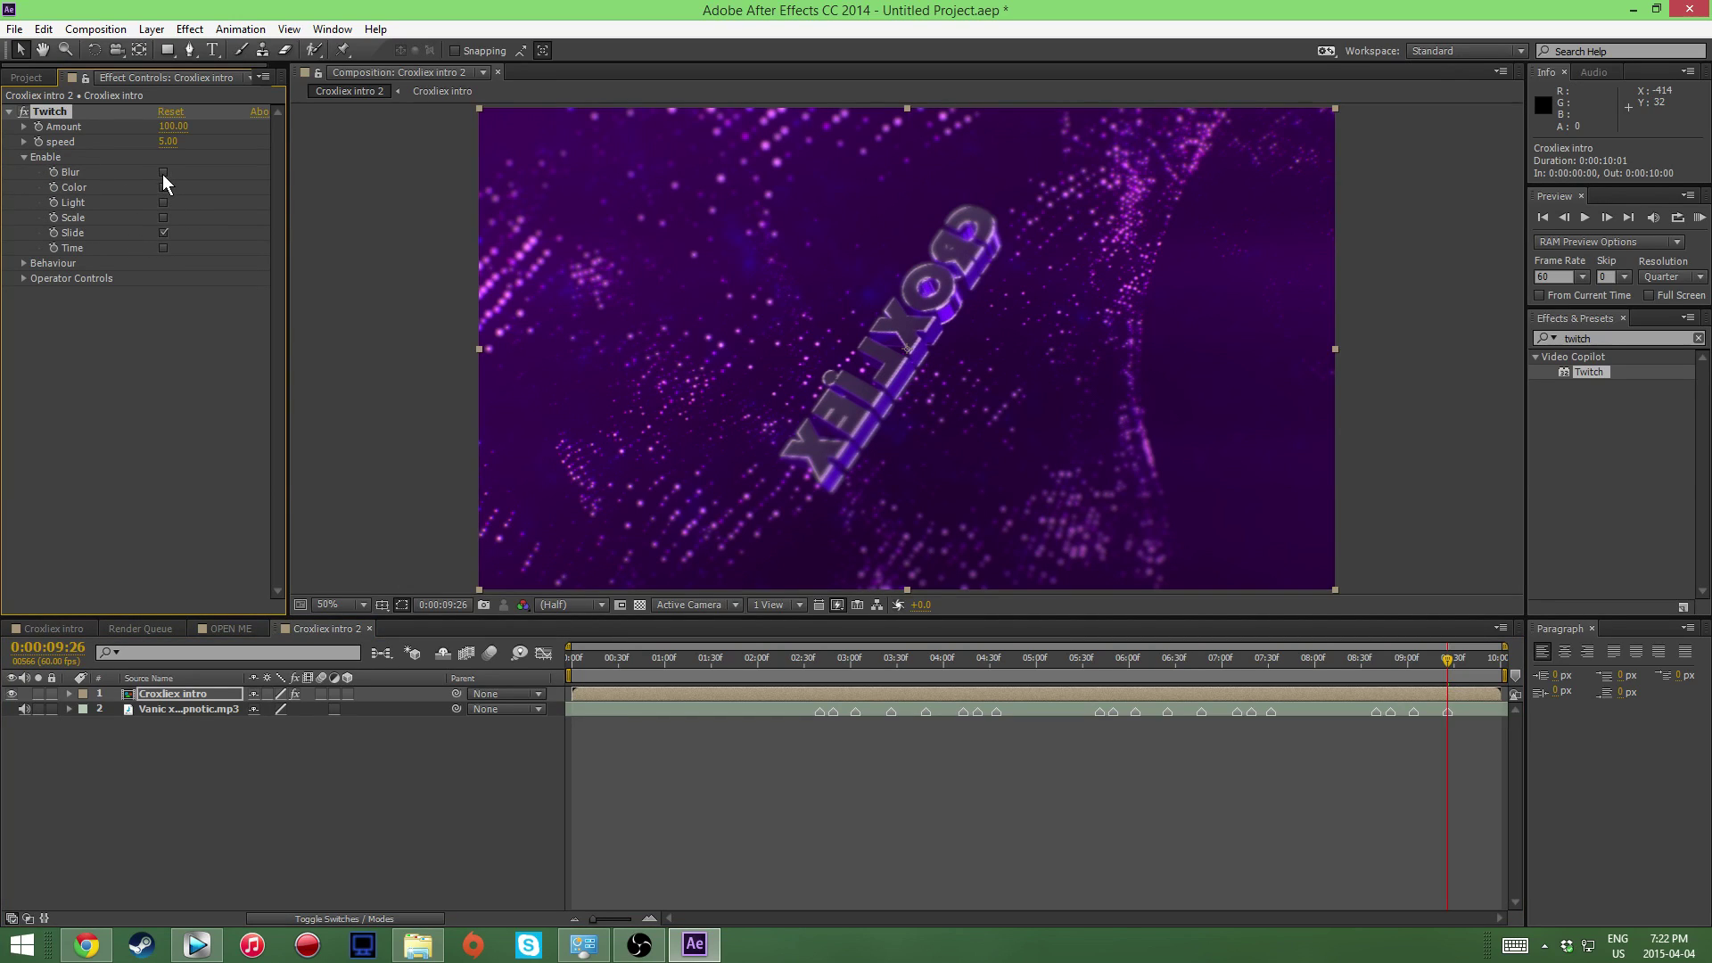
{"action": "left_click", "coordinate": [23, 263]}
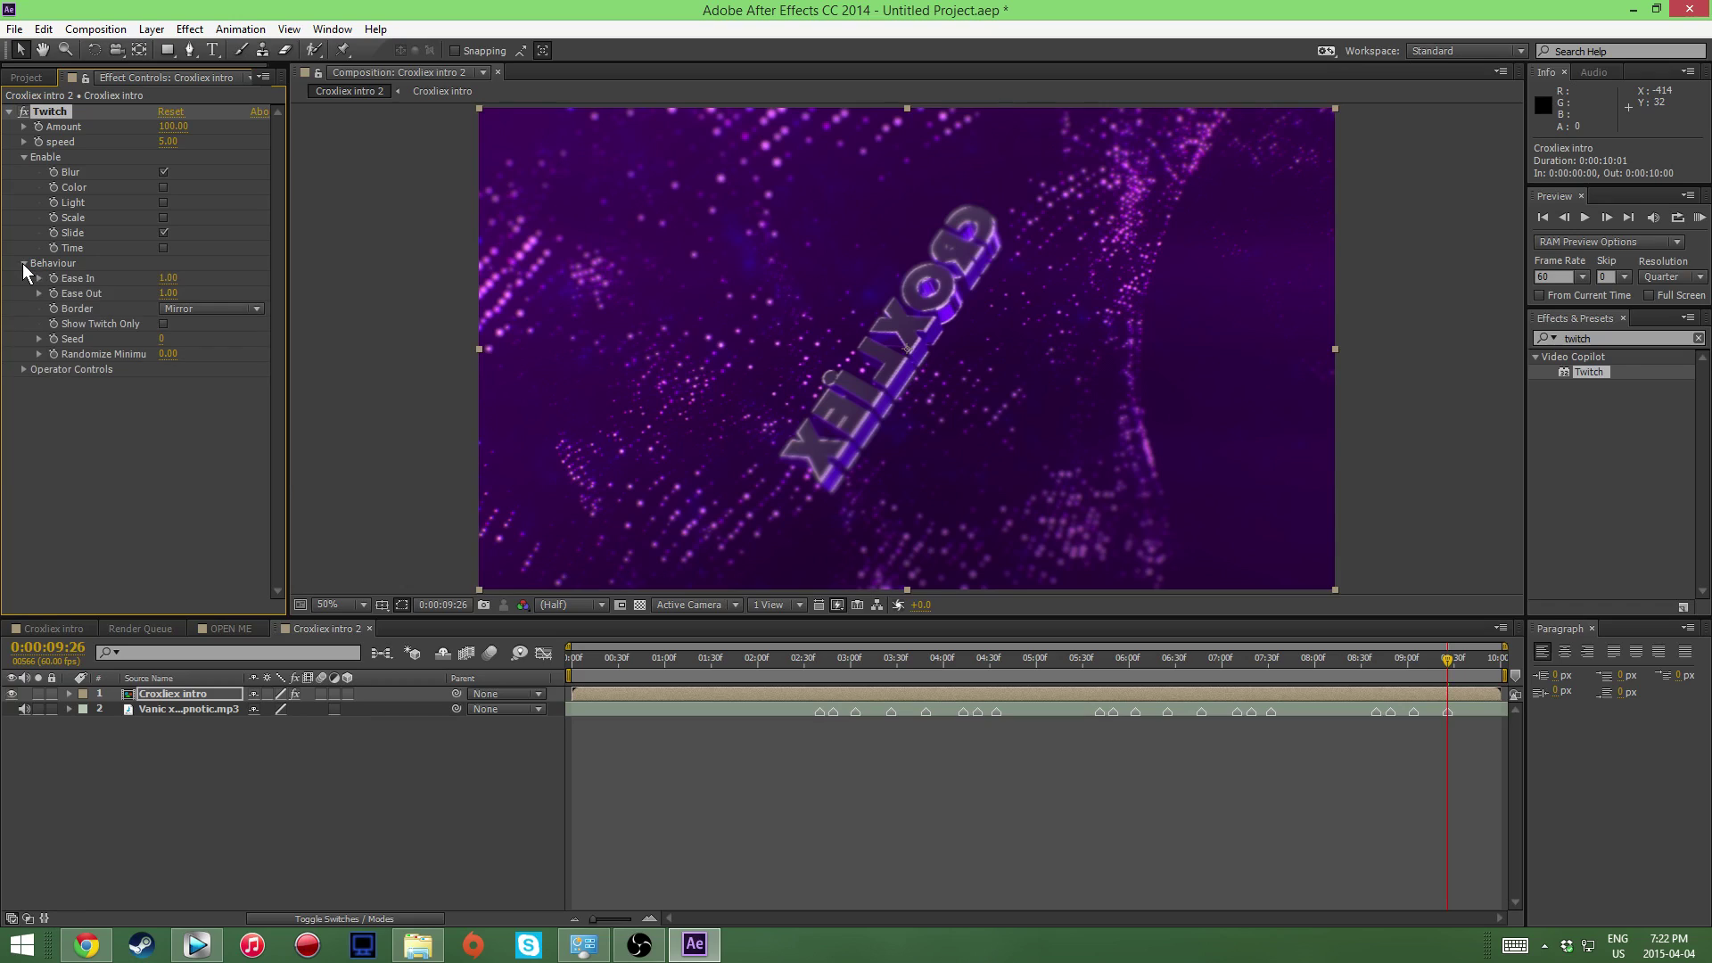
{"action": "left_click", "coordinate": [24, 263]}
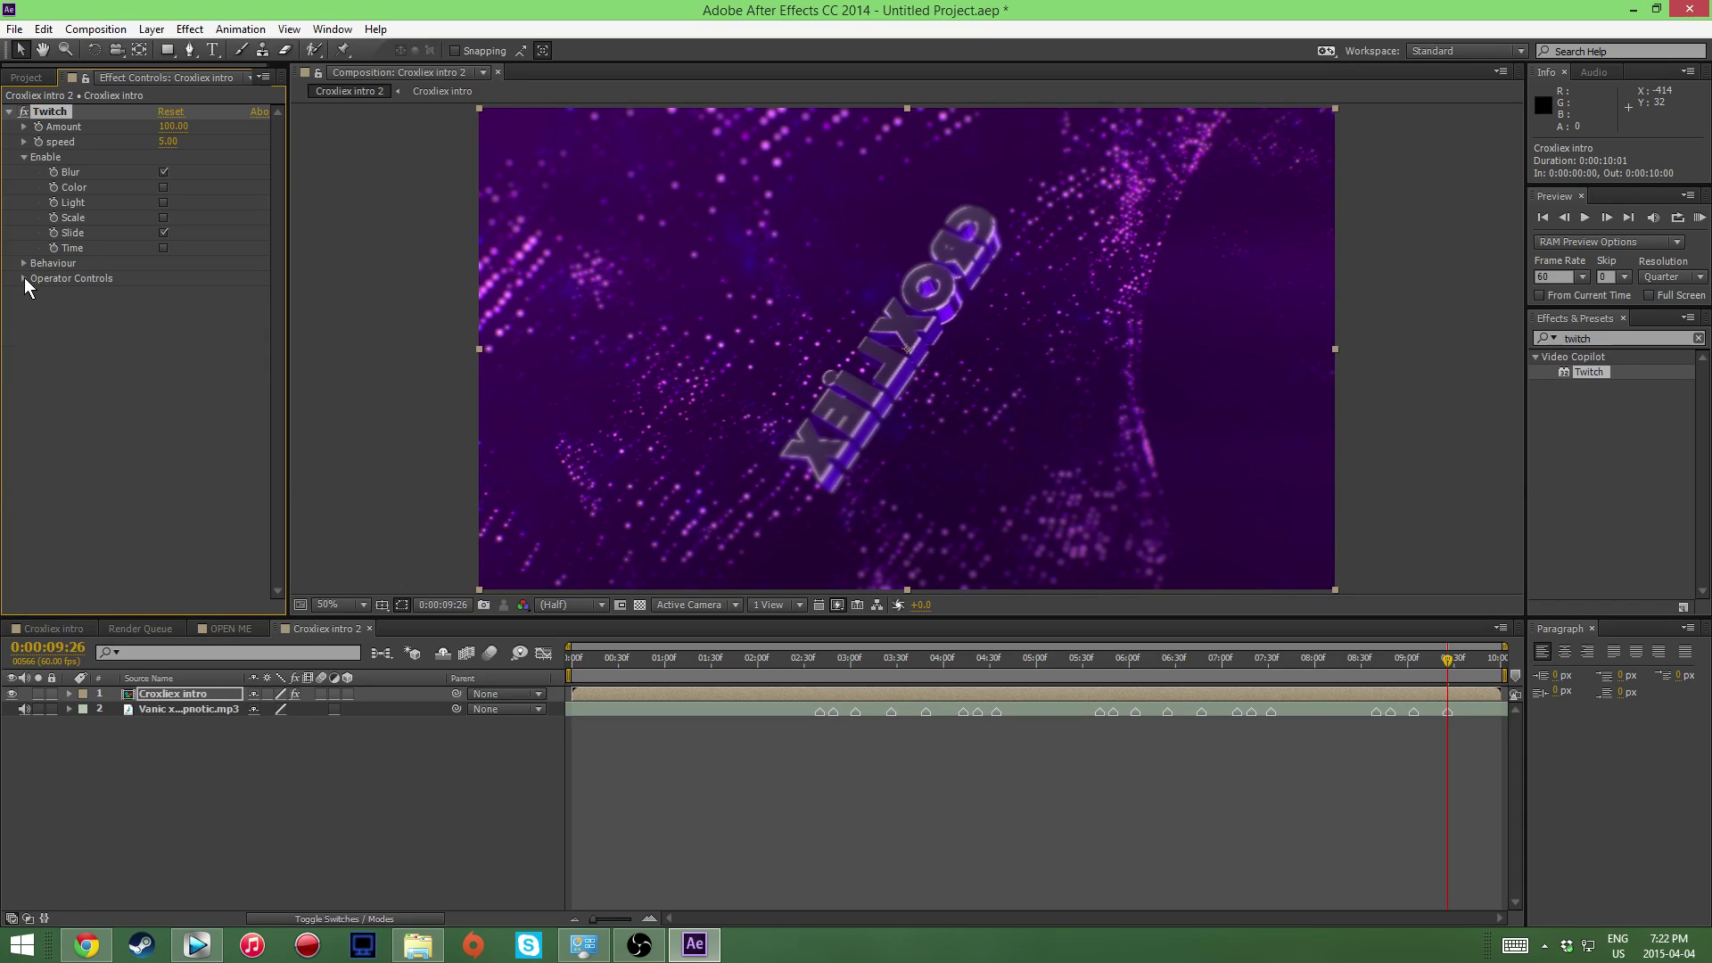
Step: Set the Twitch effect's Blur Amount to 21 in the blur operator controls and RAM preview the result
{"action": "left_click", "coordinate": [25, 157]}
{"action": "left_click", "coordinate": [23, 188]}
{"action": "left_click", "coordinate": [38, 202]}
{"action": "mouse_move", "coordinate": [167, 241]}
{"action": "left_mouse_down"}
{"action": "mouse_move", "coordinate": [182, 226]}
{"action": "mouse_move", "coordinate": [152, 217]}
{"action": "mouse_move", "coordinate": [167, 219]}
{"action": "left_mouse_up"}
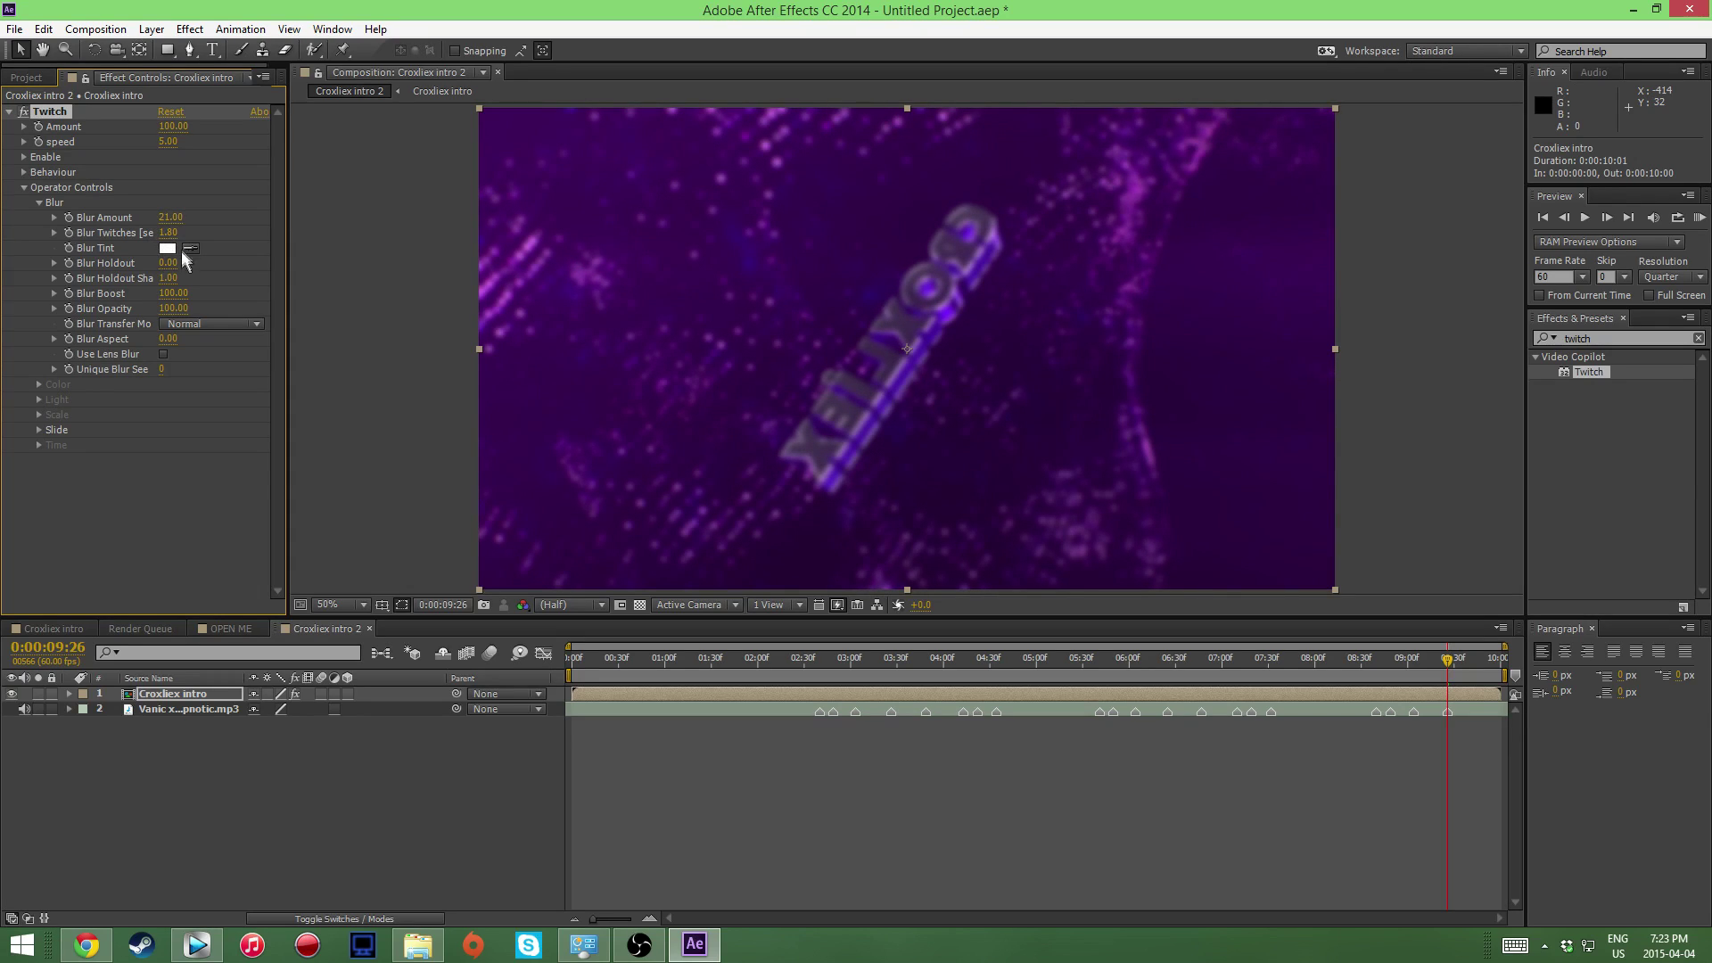
{"action": "left_click", "coordinate": [1700, 217]}
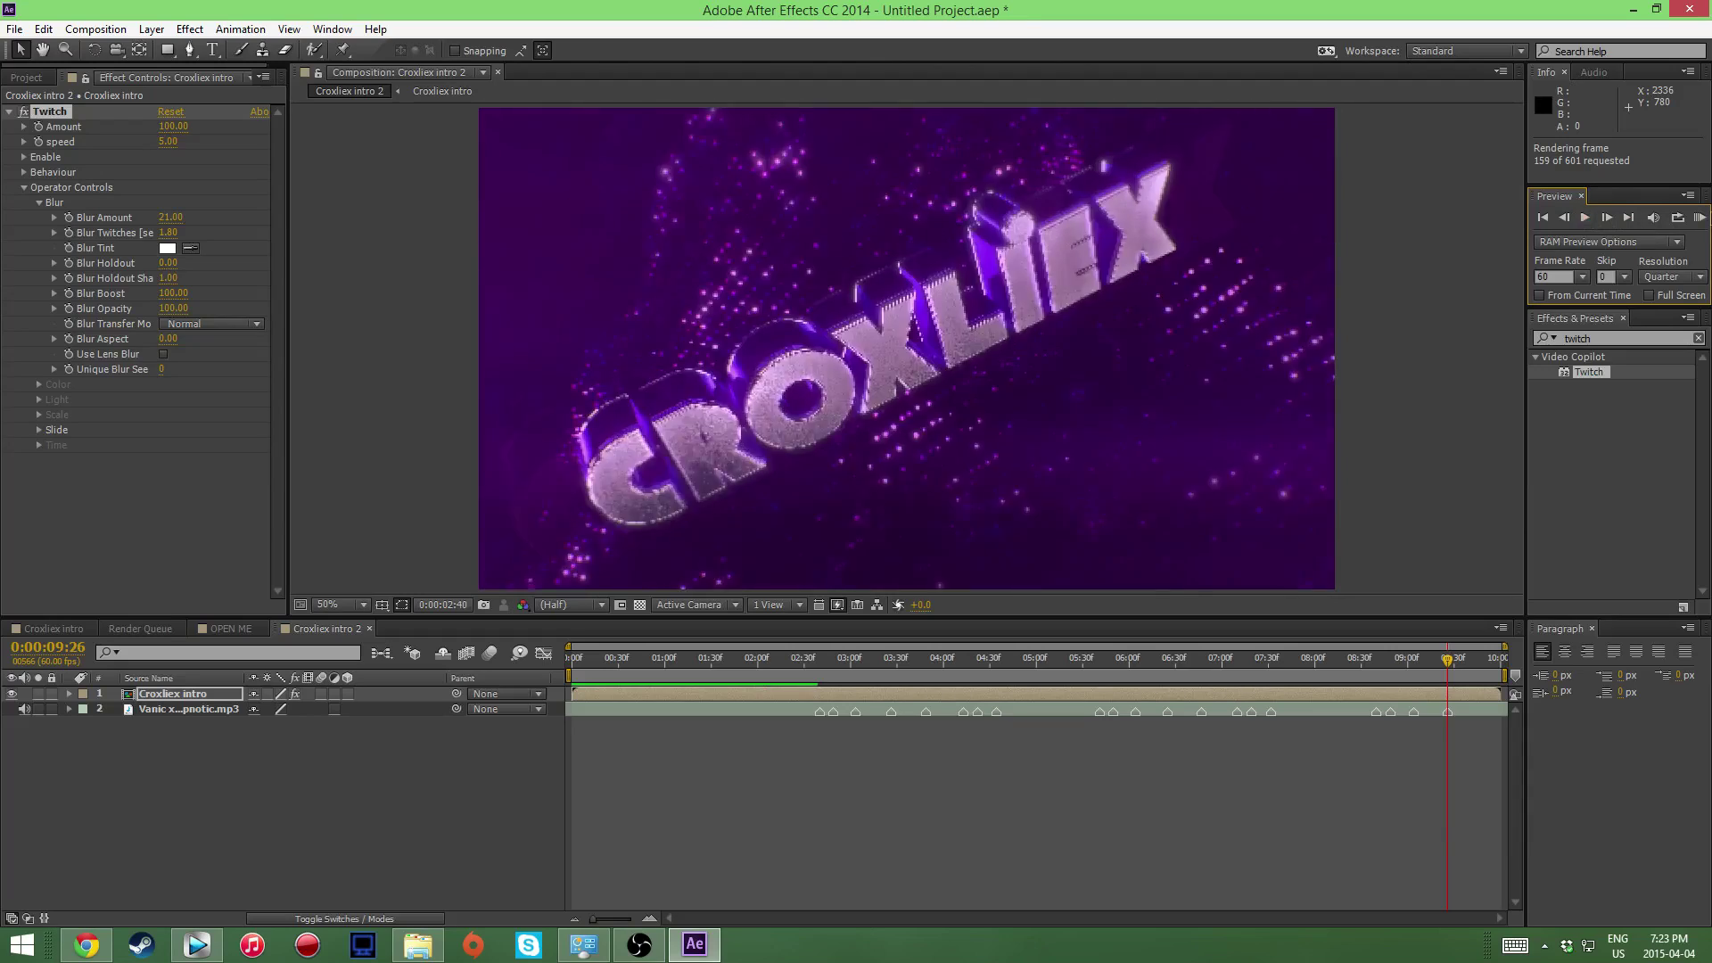
{"action": "left_click", "coordinate": [1700, 223]}
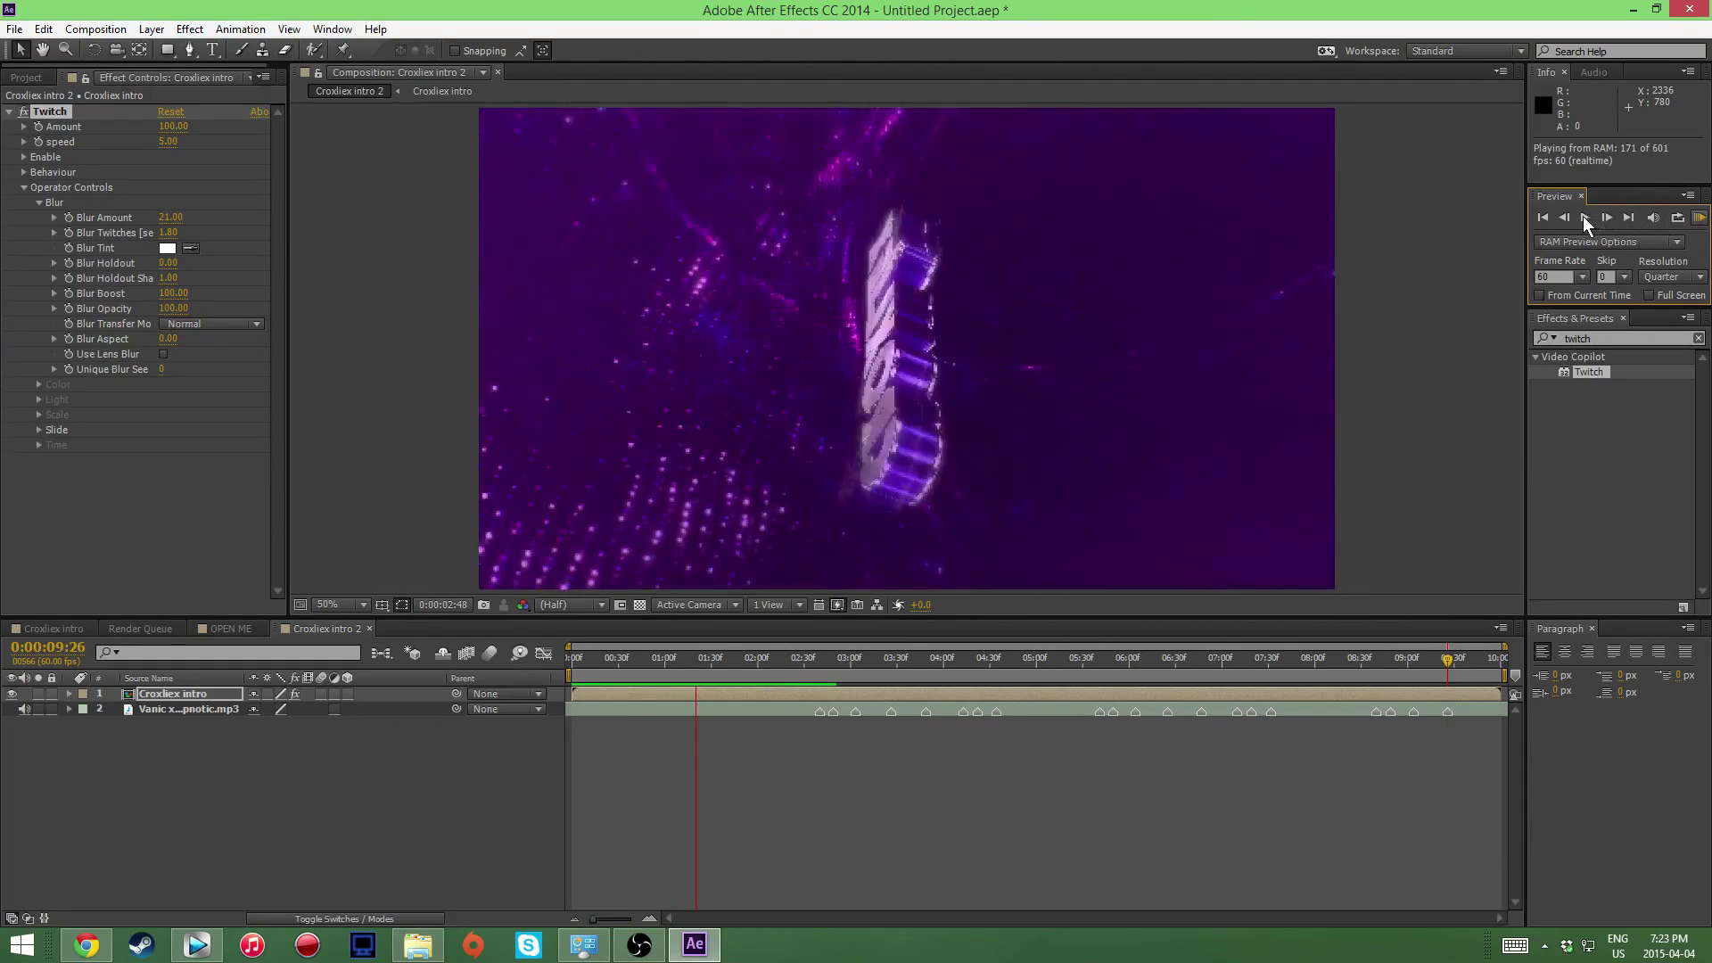
Step: Set the Twitch effect's Blur Amount to 4 and its Blur Twitches to 1, and start a RAM preview
{"action": "left_click_drag", "start_coordinate": [169, 217], "coordinate": [140, 220]}
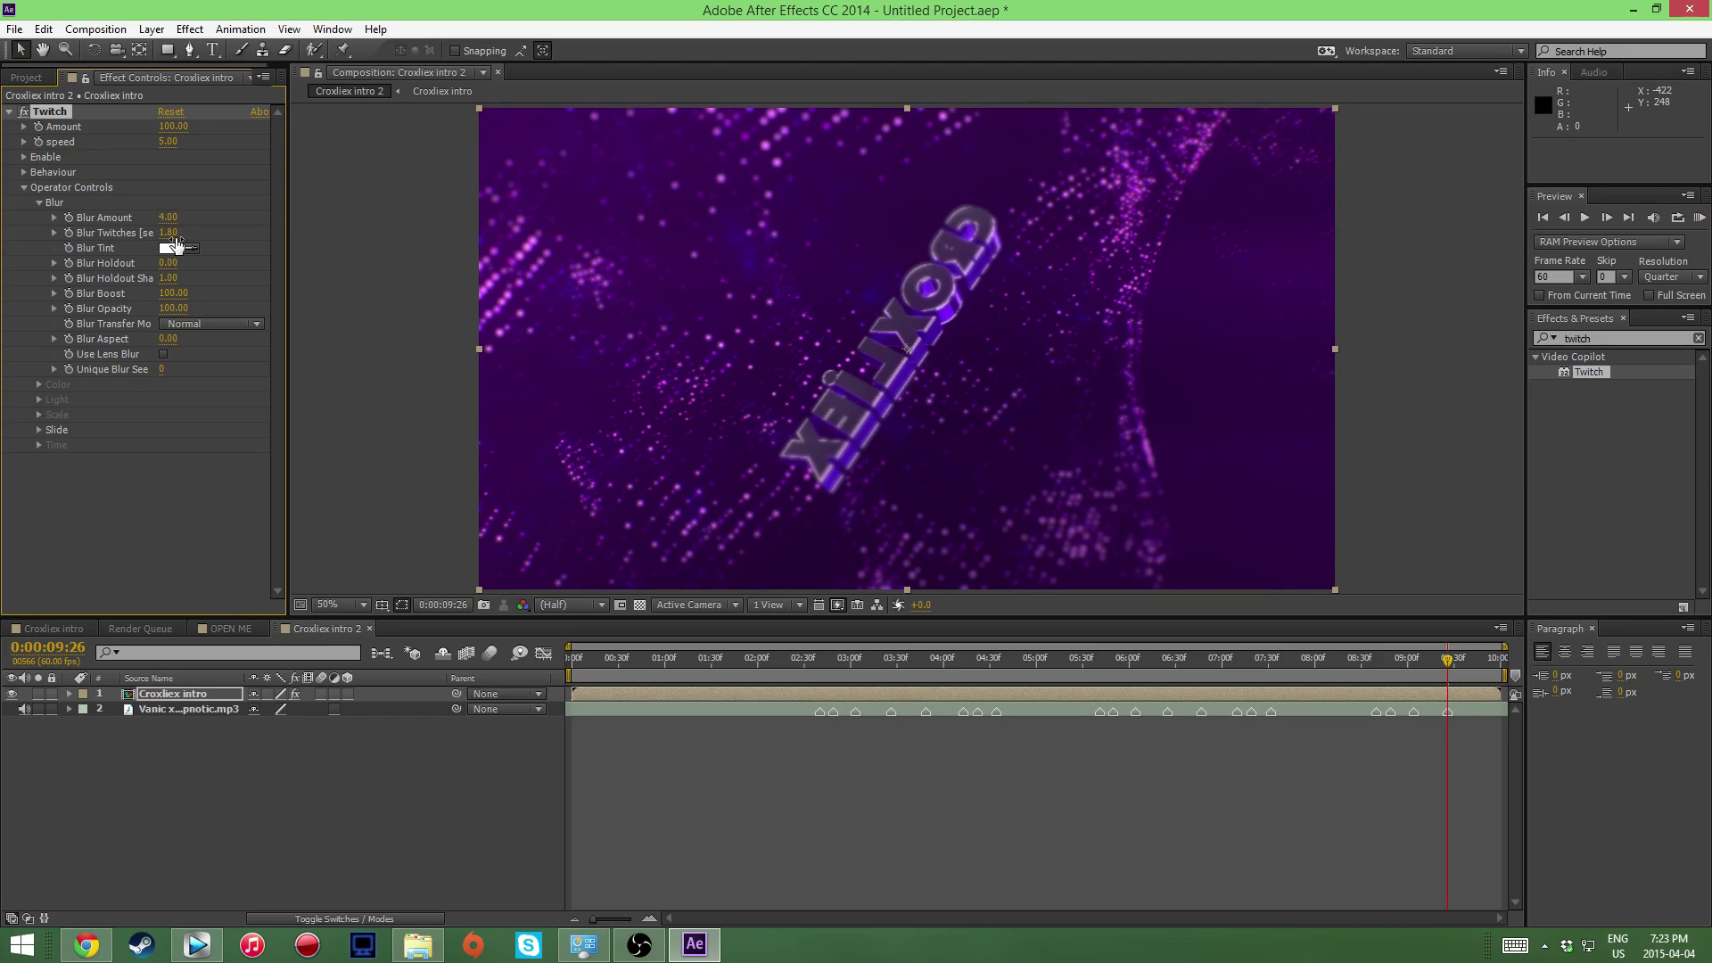
{"action": "left_click", "coordinate": [168, 233]}
{"action": "type", "text": "1"}
{"action": "key", "text": "Return"}
{"action": "left_click", "coordinate": [1700, 219]}
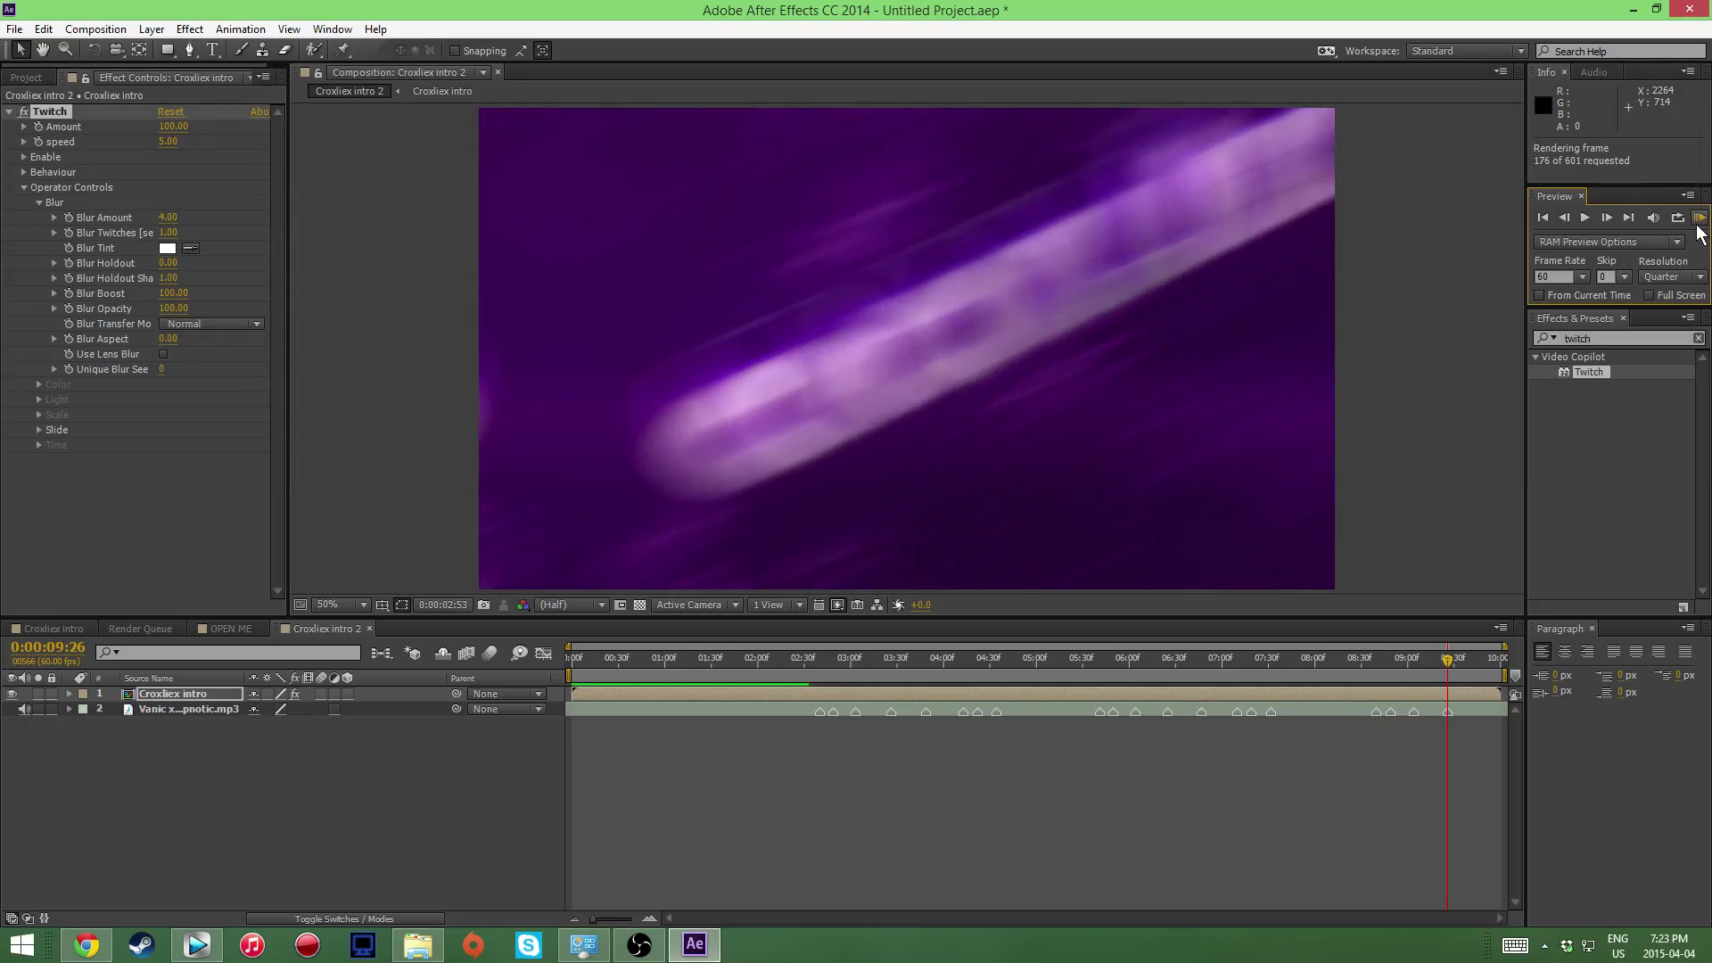
Step: Set the Twitch effect's Blur Amount to 0.6 and Blur Twitches to 0.1, and RAM preview the result
{"action": "left_click", "coordinate": [1708, 236]}
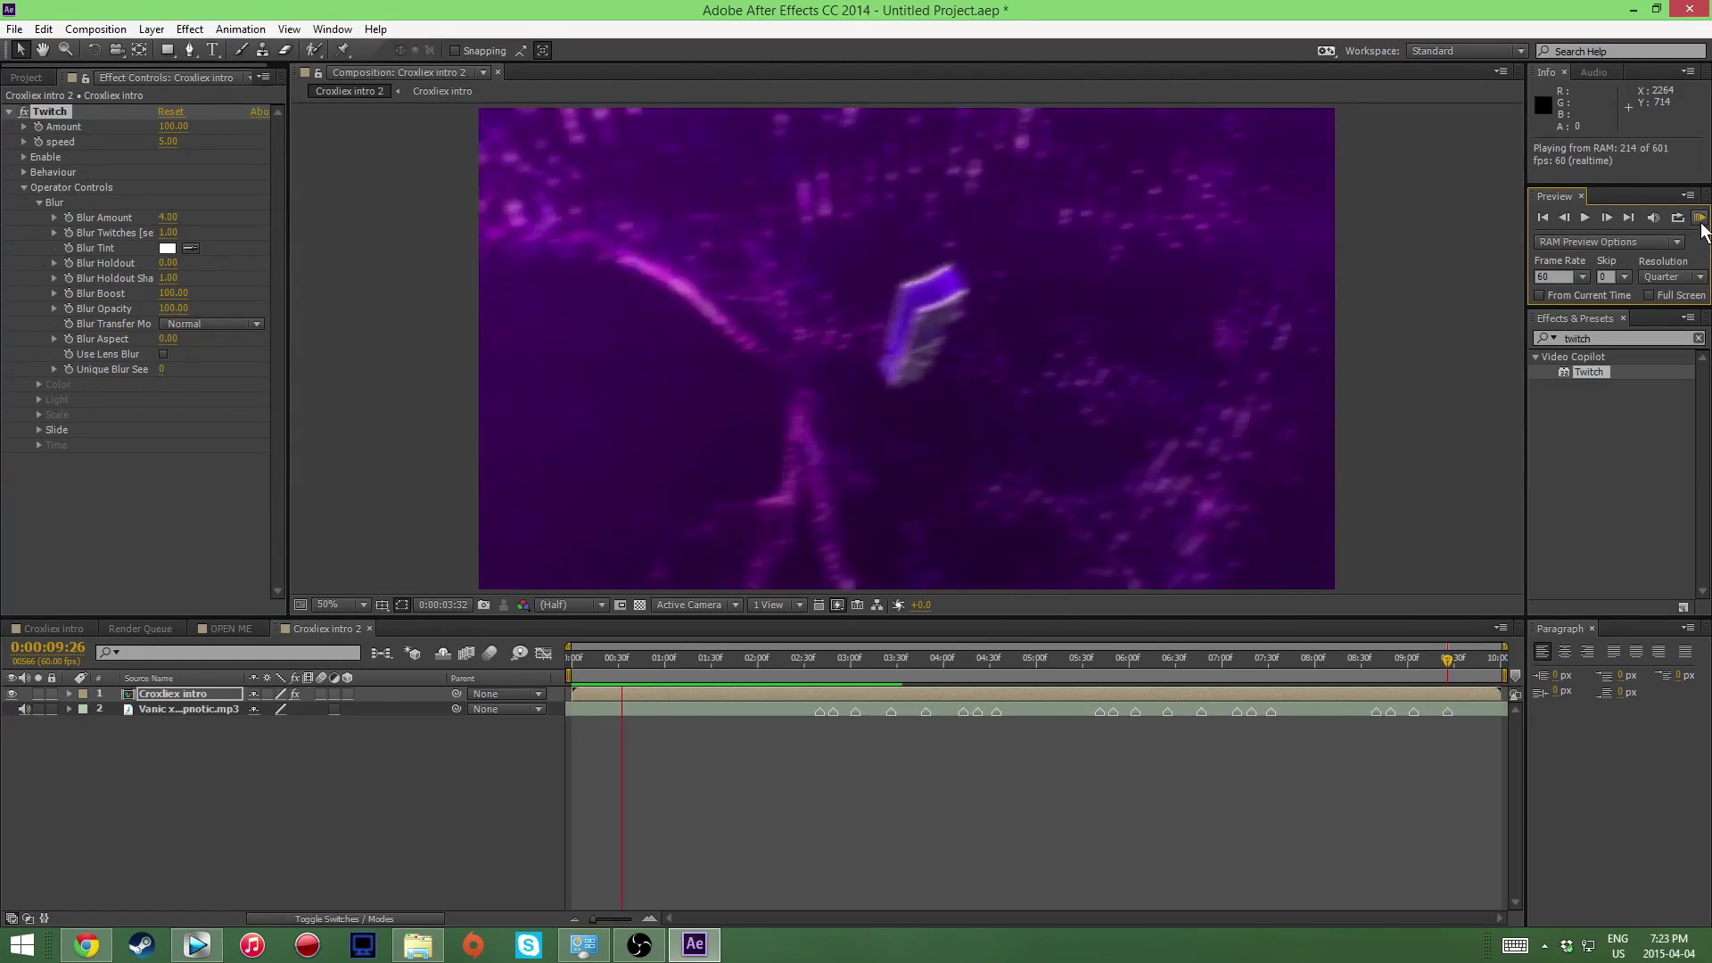
{"action": "left_click", "coordinate": [1586, 215]}
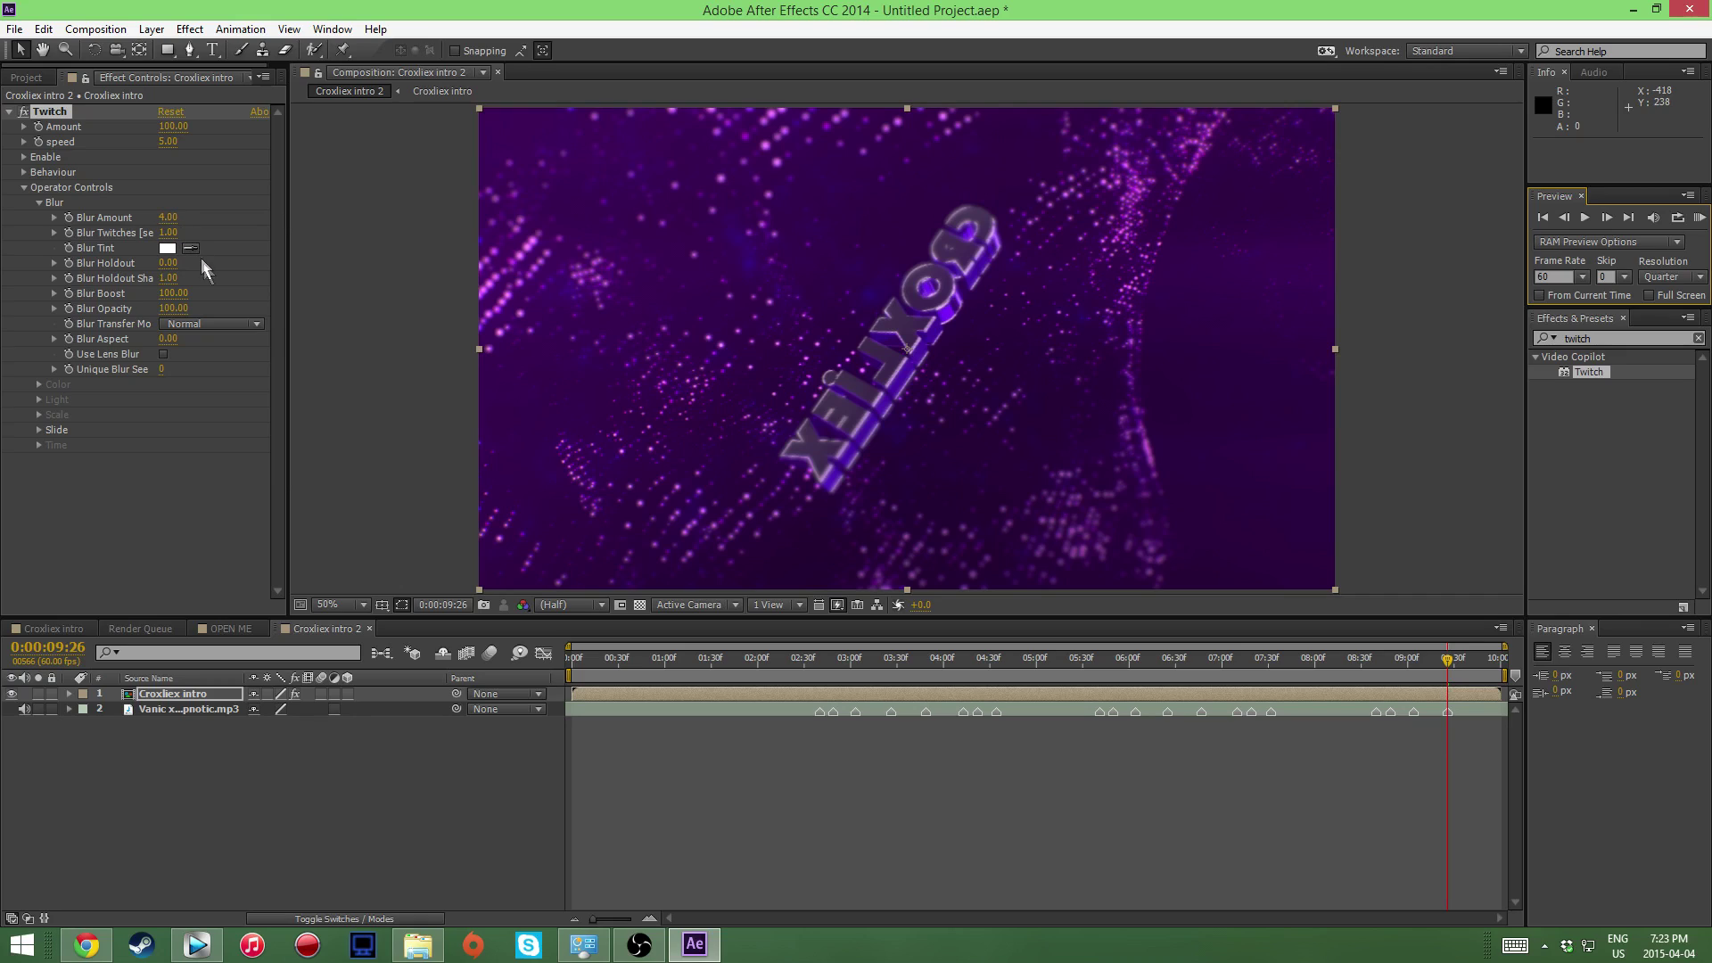
{"action": "left_click", "coordinate": [172, 217]}
{"action": "type", "text": "1"}
{"action": "key", "text": "Tab"}
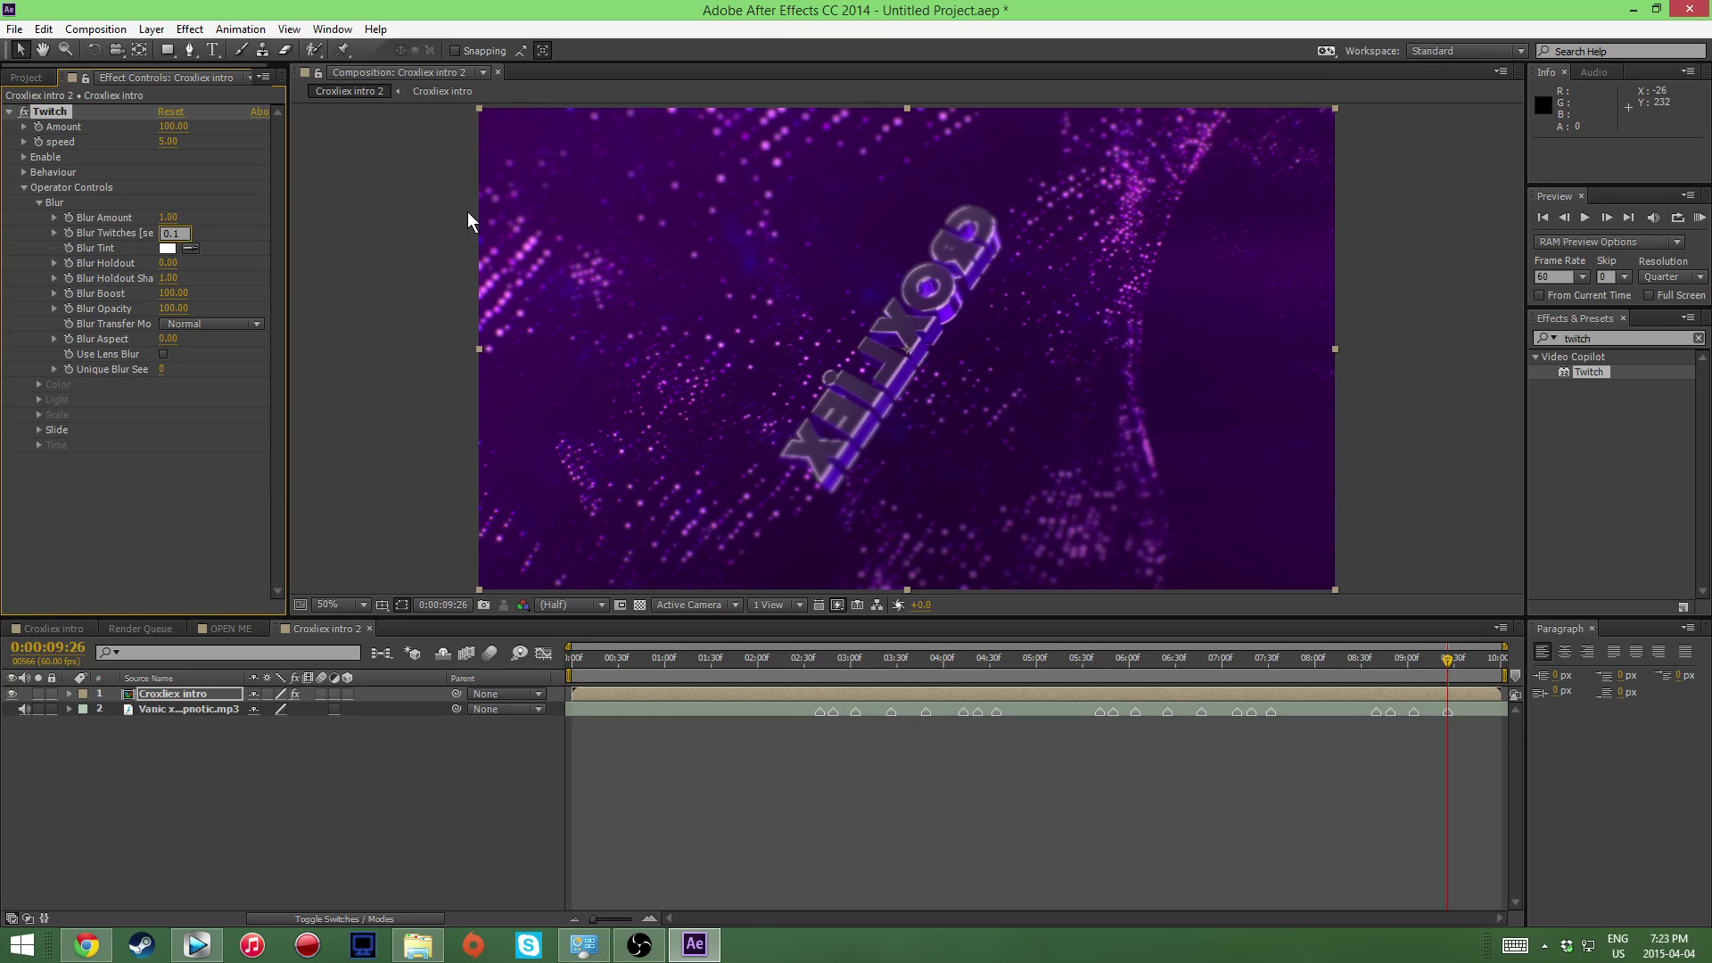
{"action": "key", "text": "shift+Tab"}
{"action": "type", "text": "0.6"}
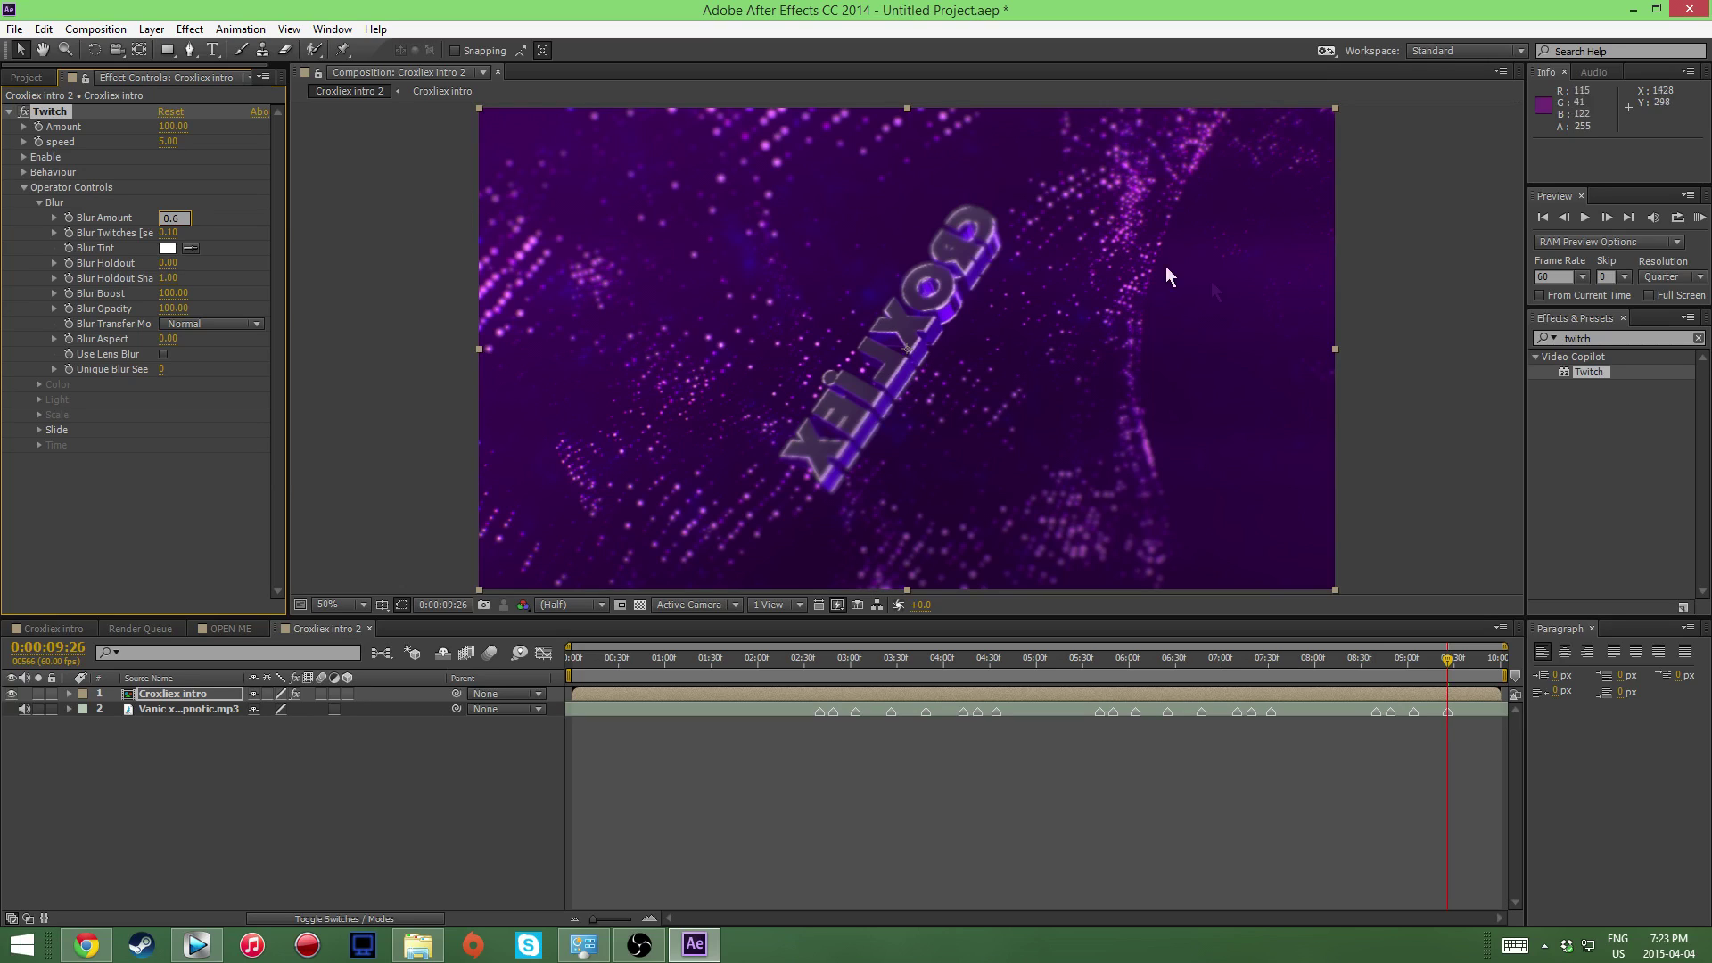
{"action": "left_click", "coordinate": [1700, 219]}
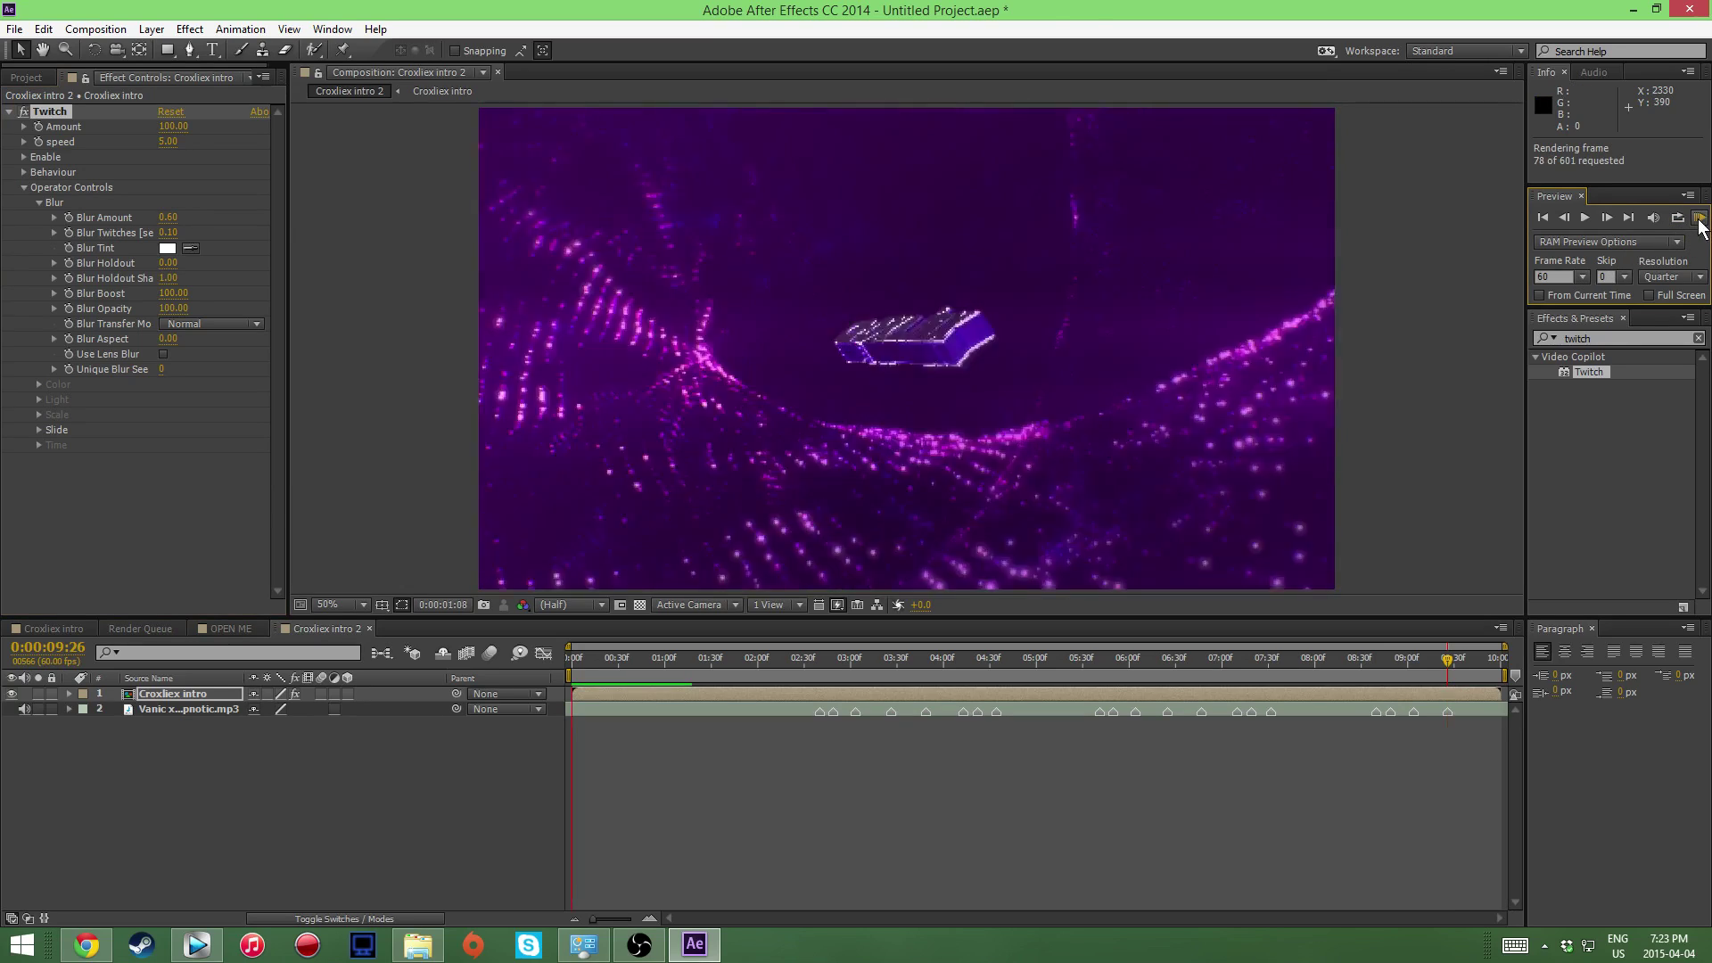
{"action": "left_click", "coordinate": [246, 208]}
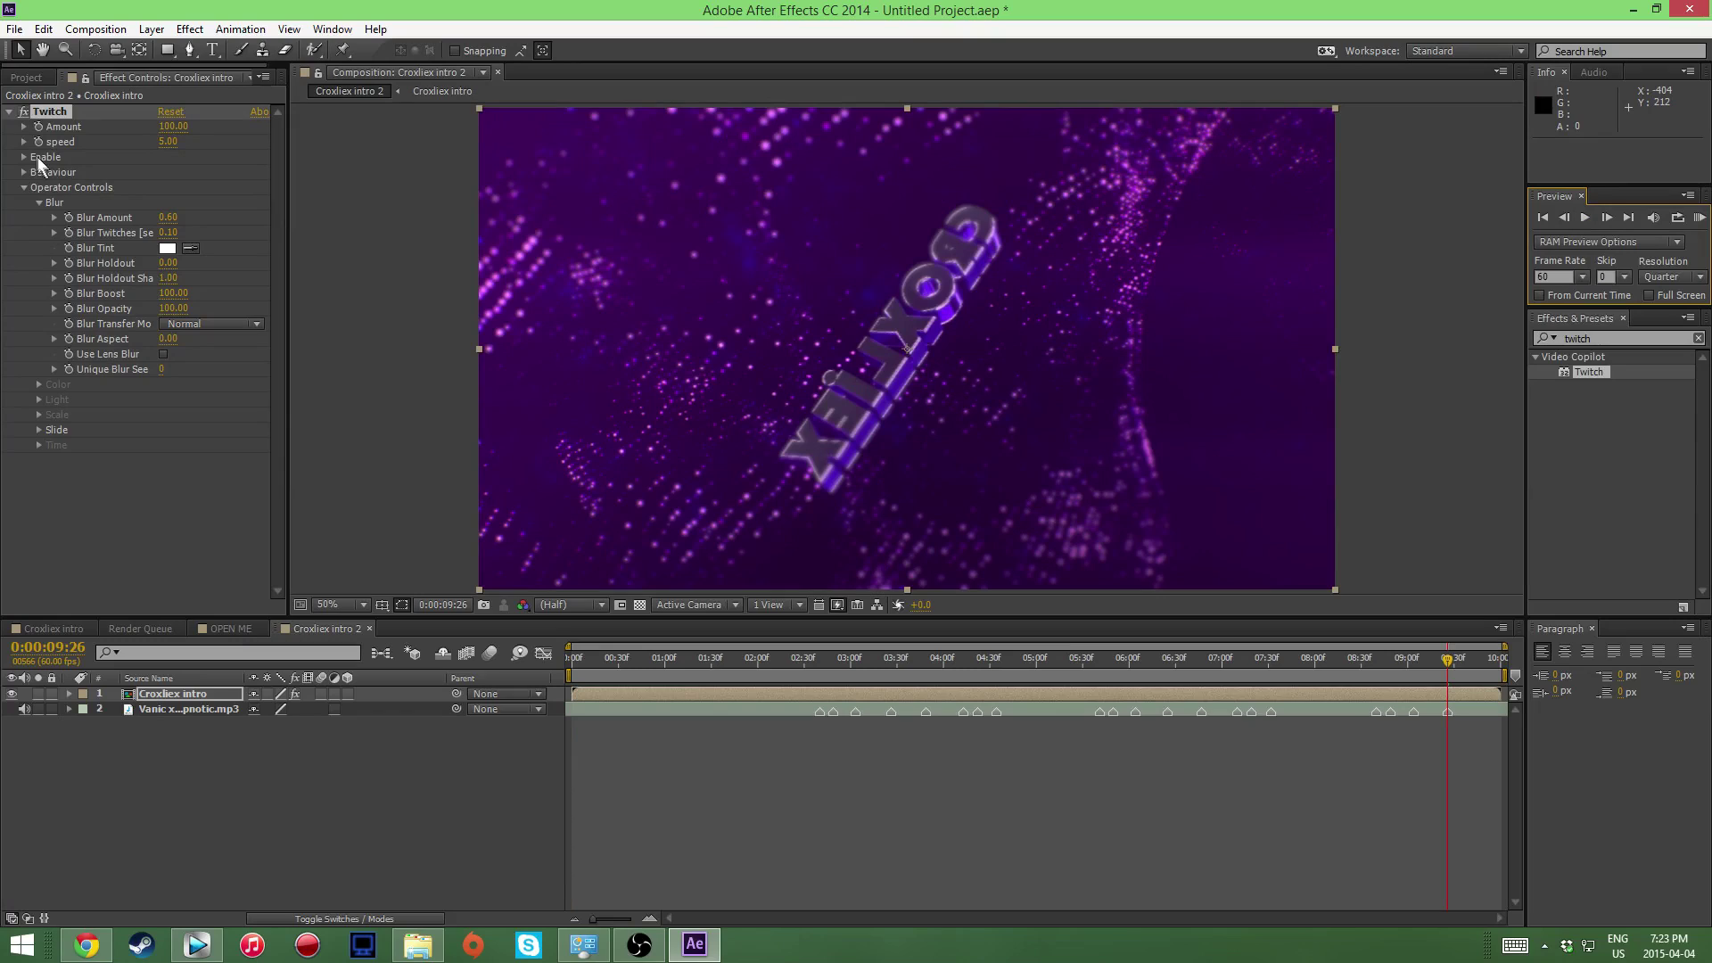
Step: Disable the Blur operator in the Twitch effect and reveal its Slide settings
{"action": "left_click", "coordinate": [24, 188]}
{"action": "left_click", "coordinate": [24, 188]}
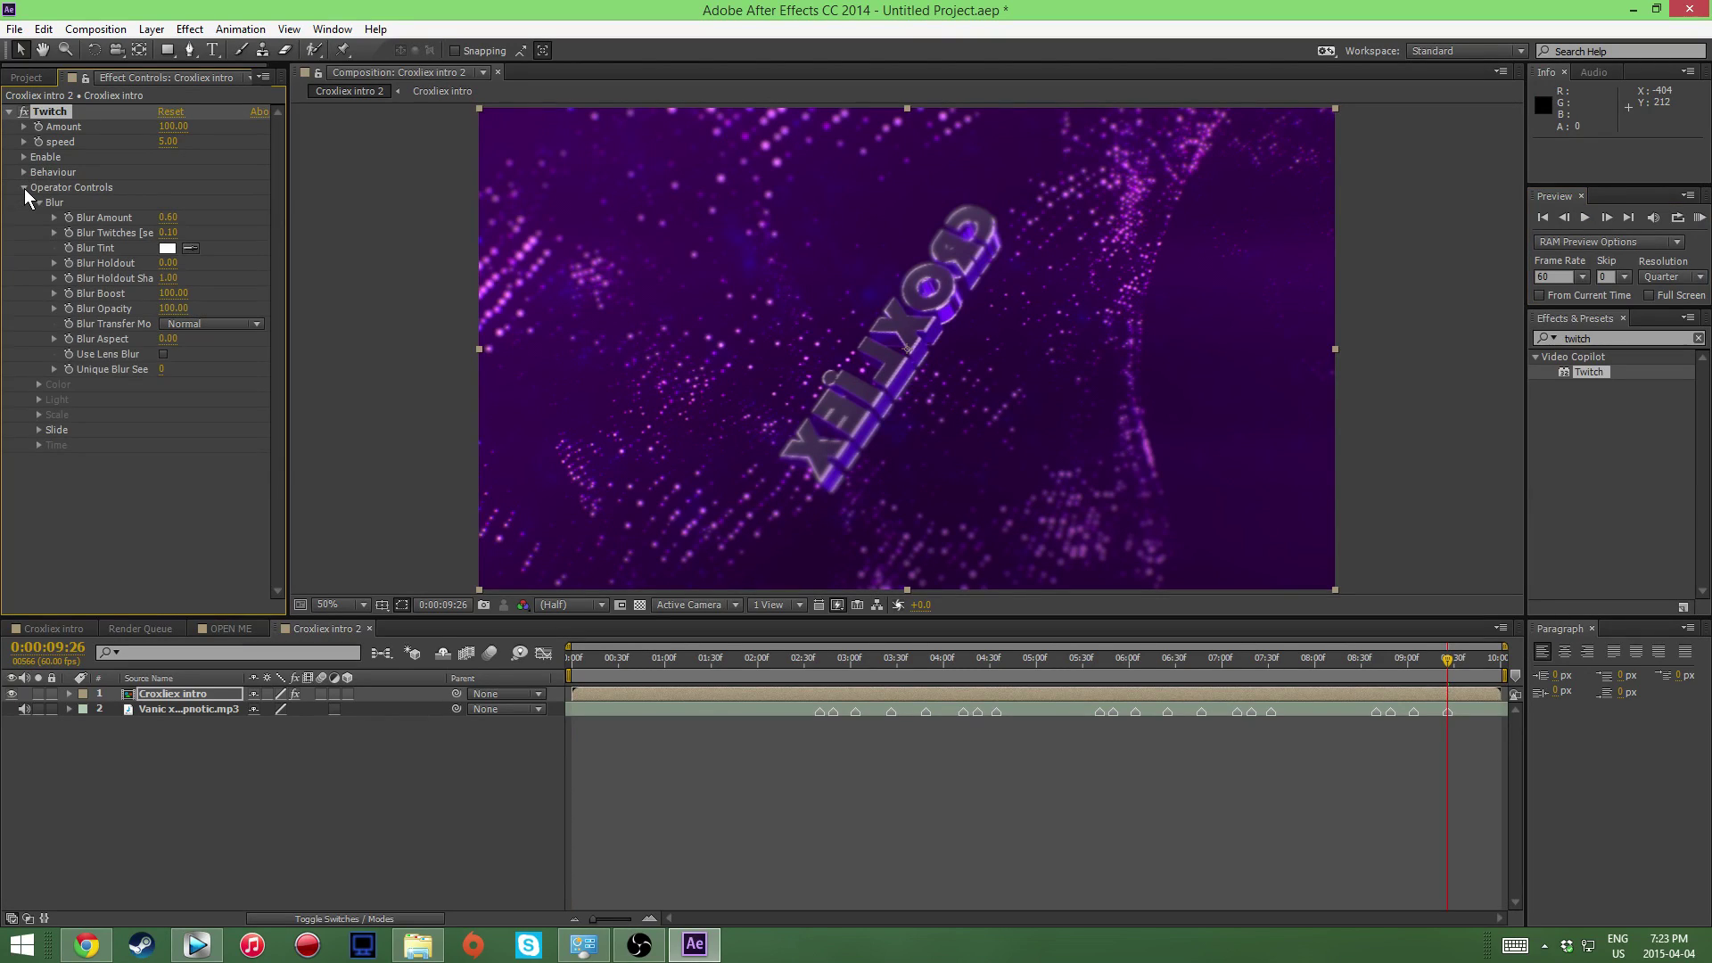
{"action": "left_click", "coordinate": [37, 199]}
{"action": "left_click", "coordinate": [38, 200]}
{"action": "left_click", "coordinate": [39, 200]}
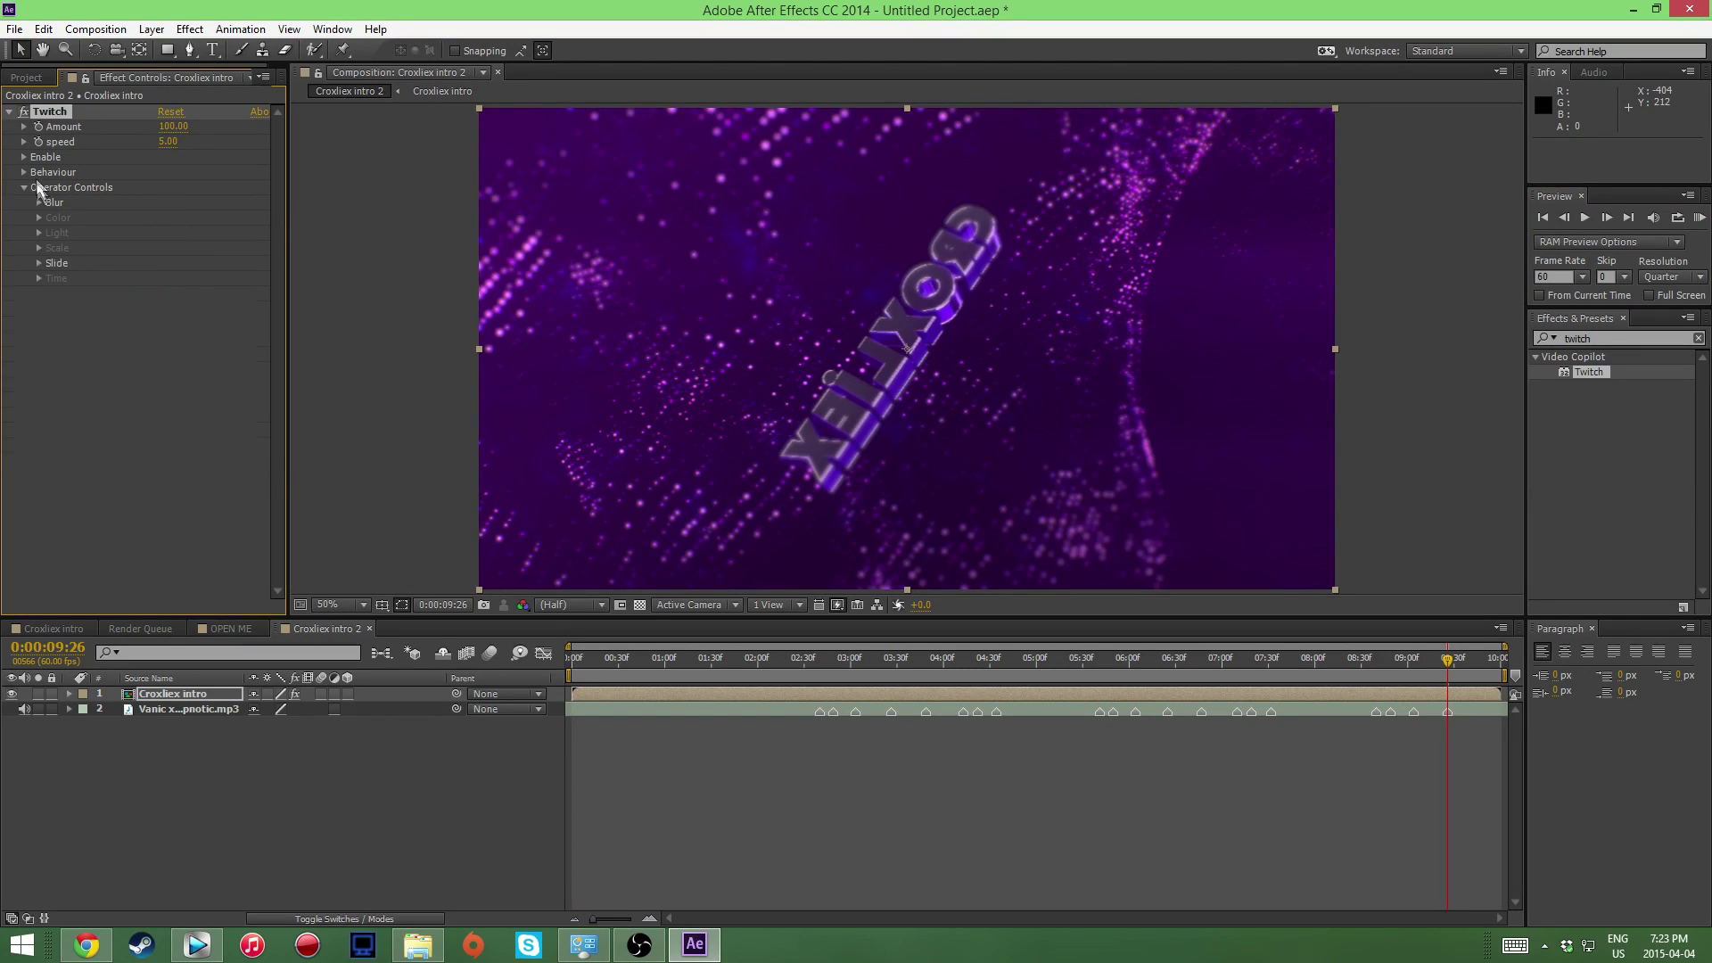
{"action": "left_click", "coordinate": [24, 158]}
{"action": "left_click", "coordinate": [167, 174]}
{"action": "left_click", "coordinate": [27, 157]}
{"action": "left_click", "coordinate": [42, 265]}
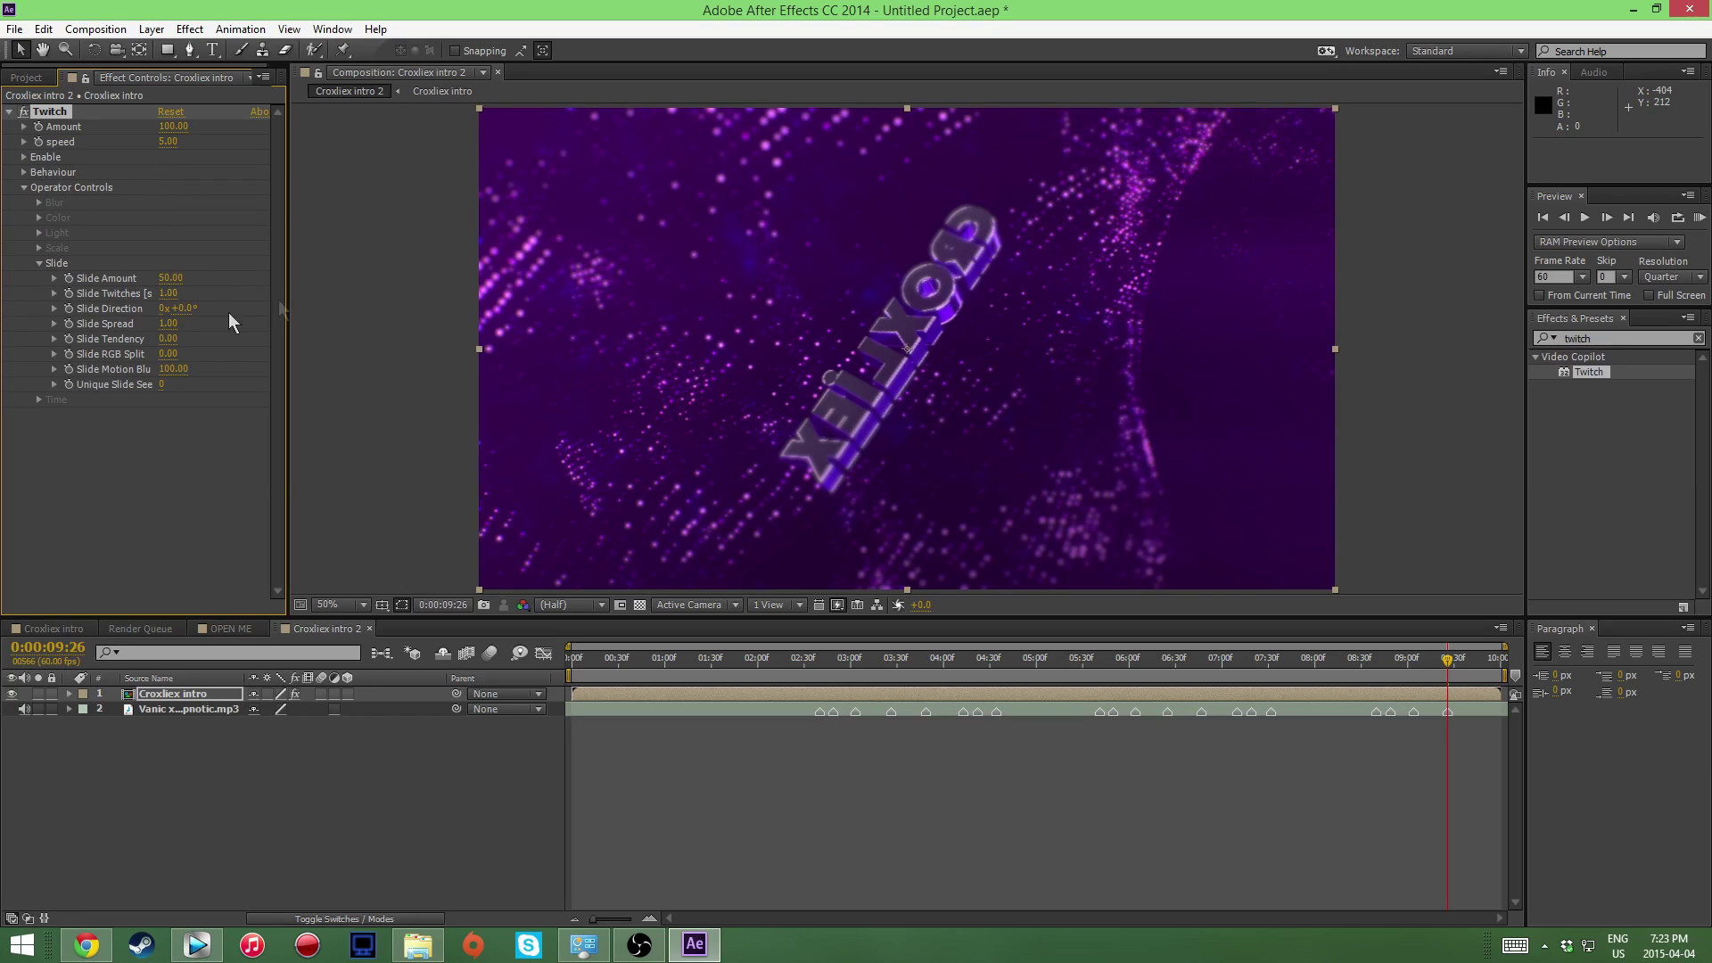
Step: Set the Twitch effect's Slide Amount to 4, Slide Twitches to 3 and speed to 6, and RAM preview the layer
{"action": "left_click", "coordinate": [168, 278]}
{"action": "key", "text": "Tab"}
{"action": "left_click", "coordinate": [183, 142]}
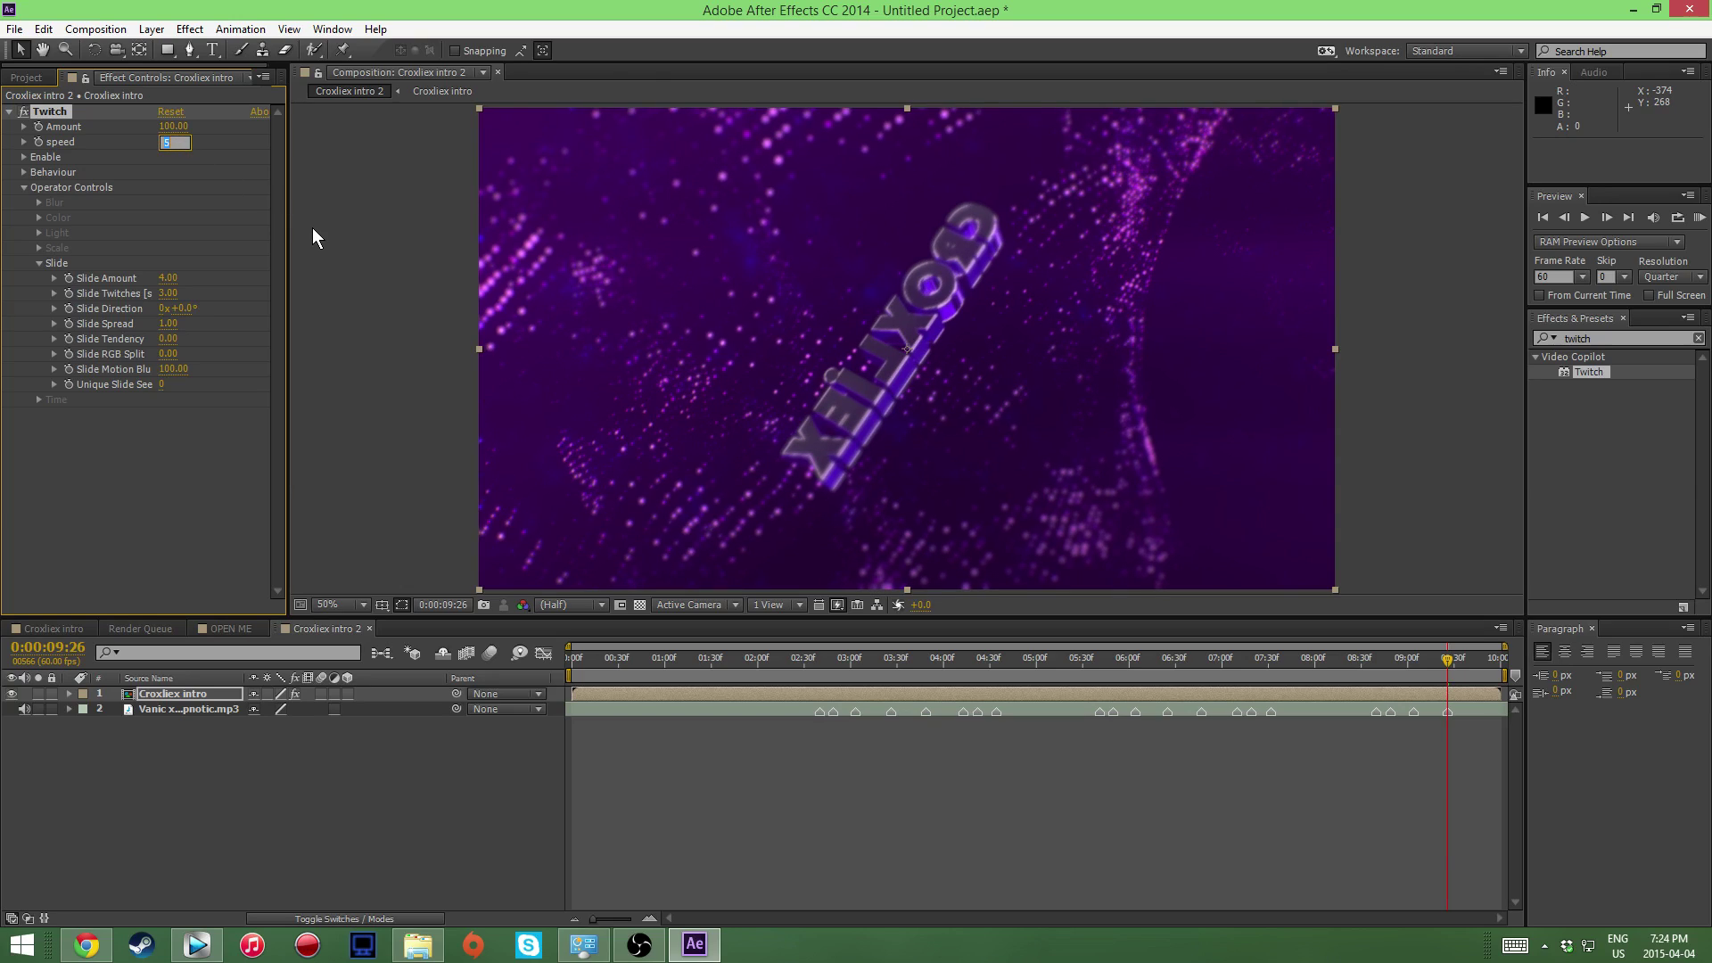
{"action": "type", "text": "4"}
{"action": "key", "text": "Return"}
{"action": "left_click", "coordinate": [1699, 219]}
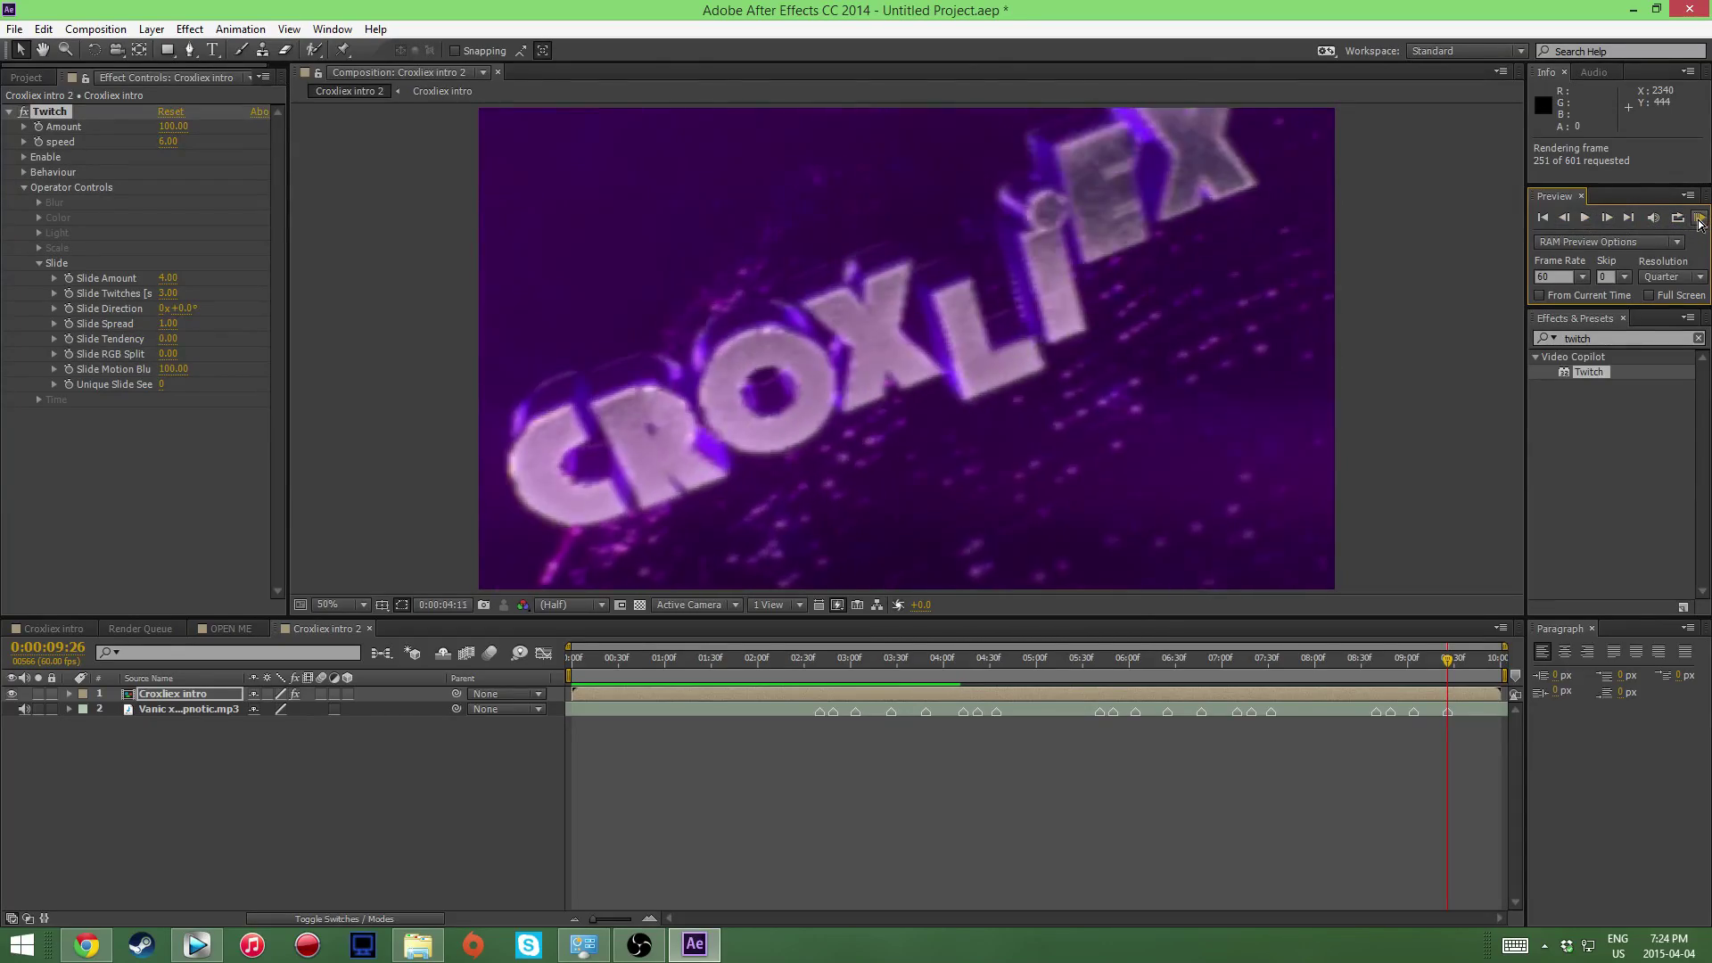
{"action": "left_click", "coordinate": [1702, 225]}
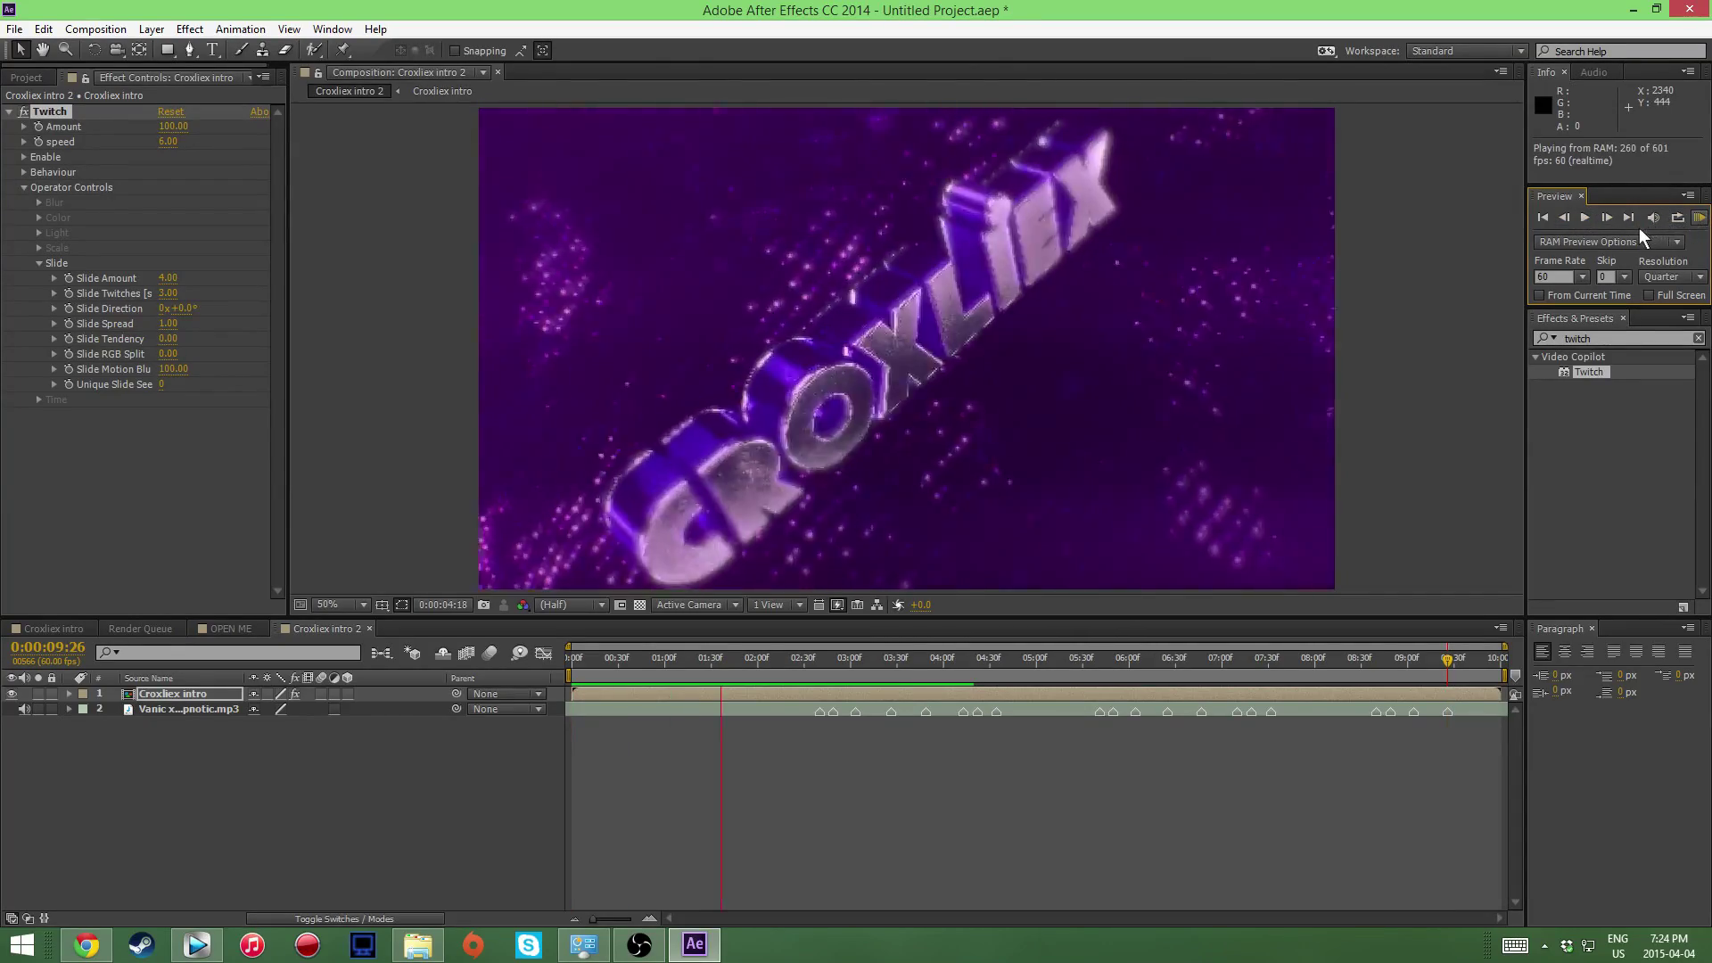
Step: Set the Twitch effect's speed to 8 and its overall Amount to 120, and RAM preview the result
{"action": "key", "text": "space"}
{"action": "left_click", "coordinate": [172, 142]}
{"action": "type", "text": "8"}
{"action": "key", "text": "Return"}
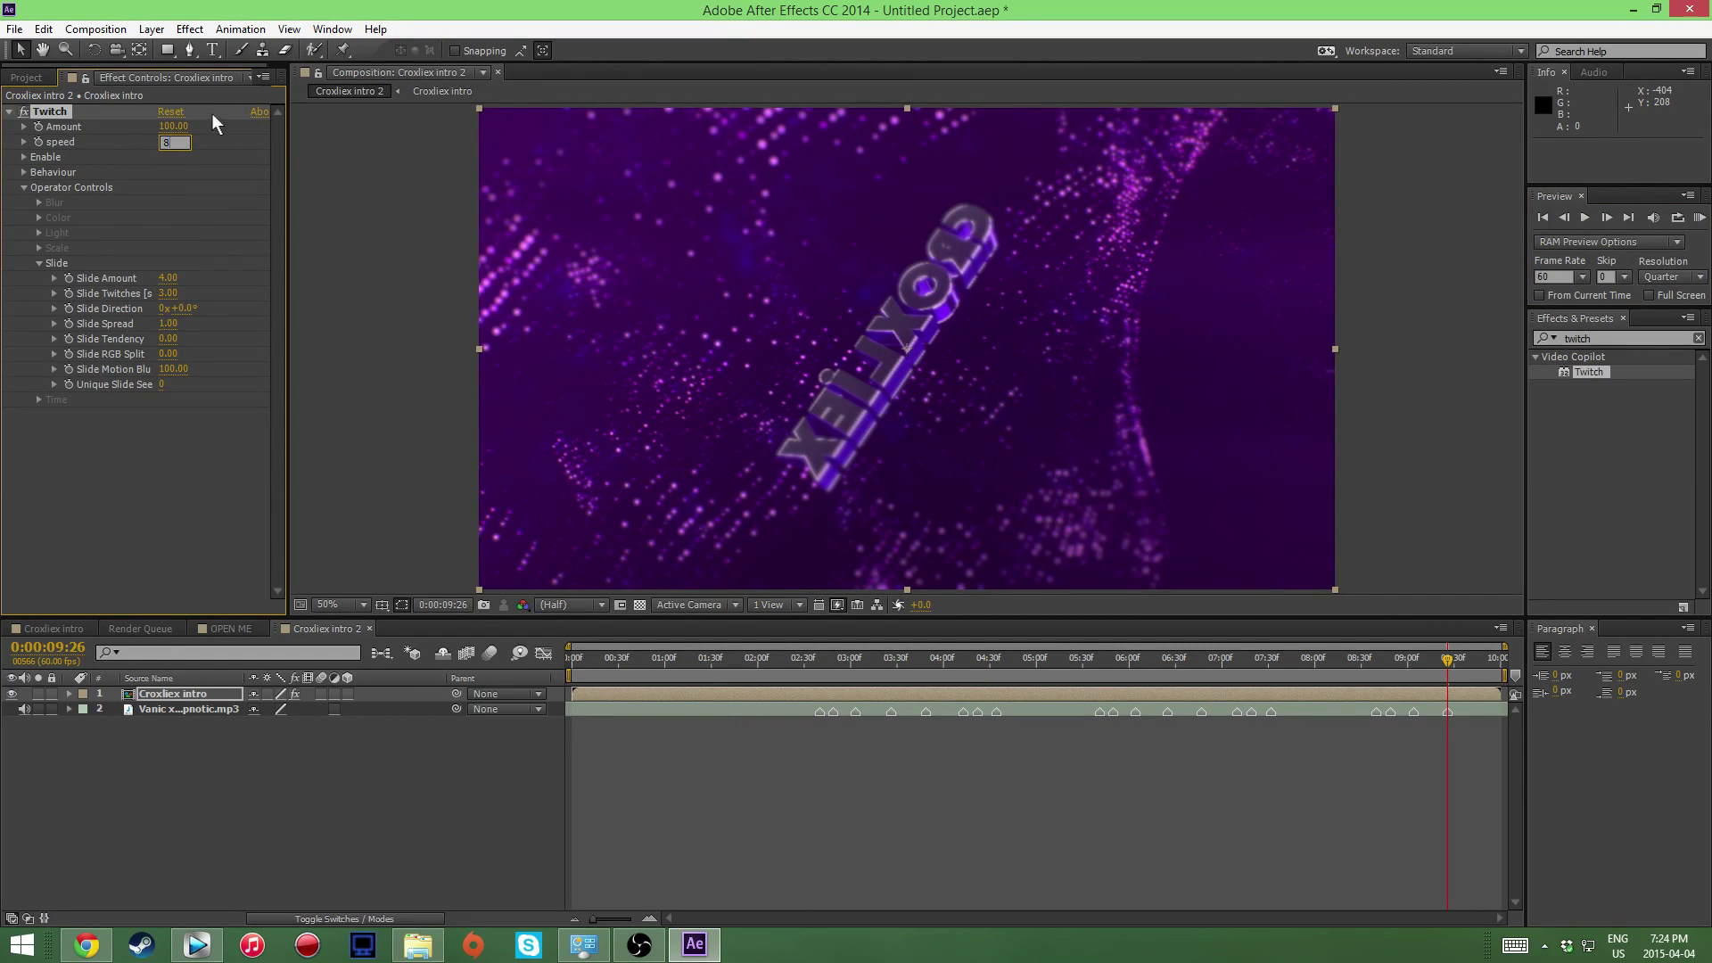
{"action": "type", "text": "120"}
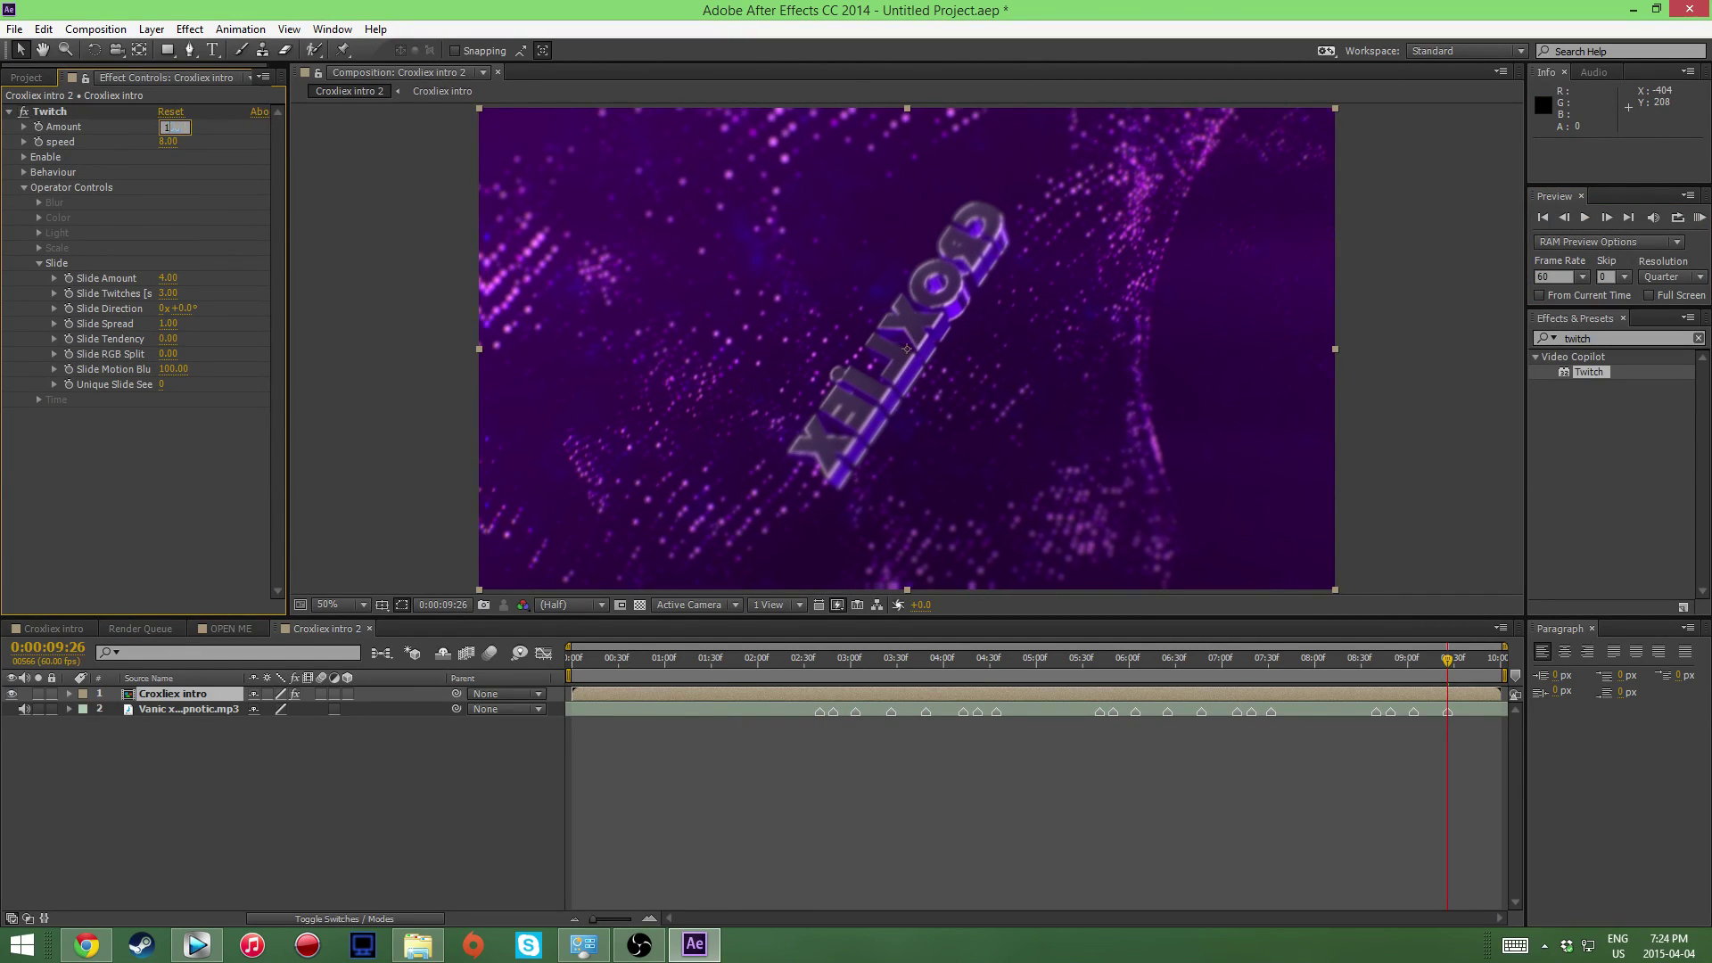
{"action": "key", "text": "Return"}
{"action": "left_click", "coordinate": [1700, 218]}
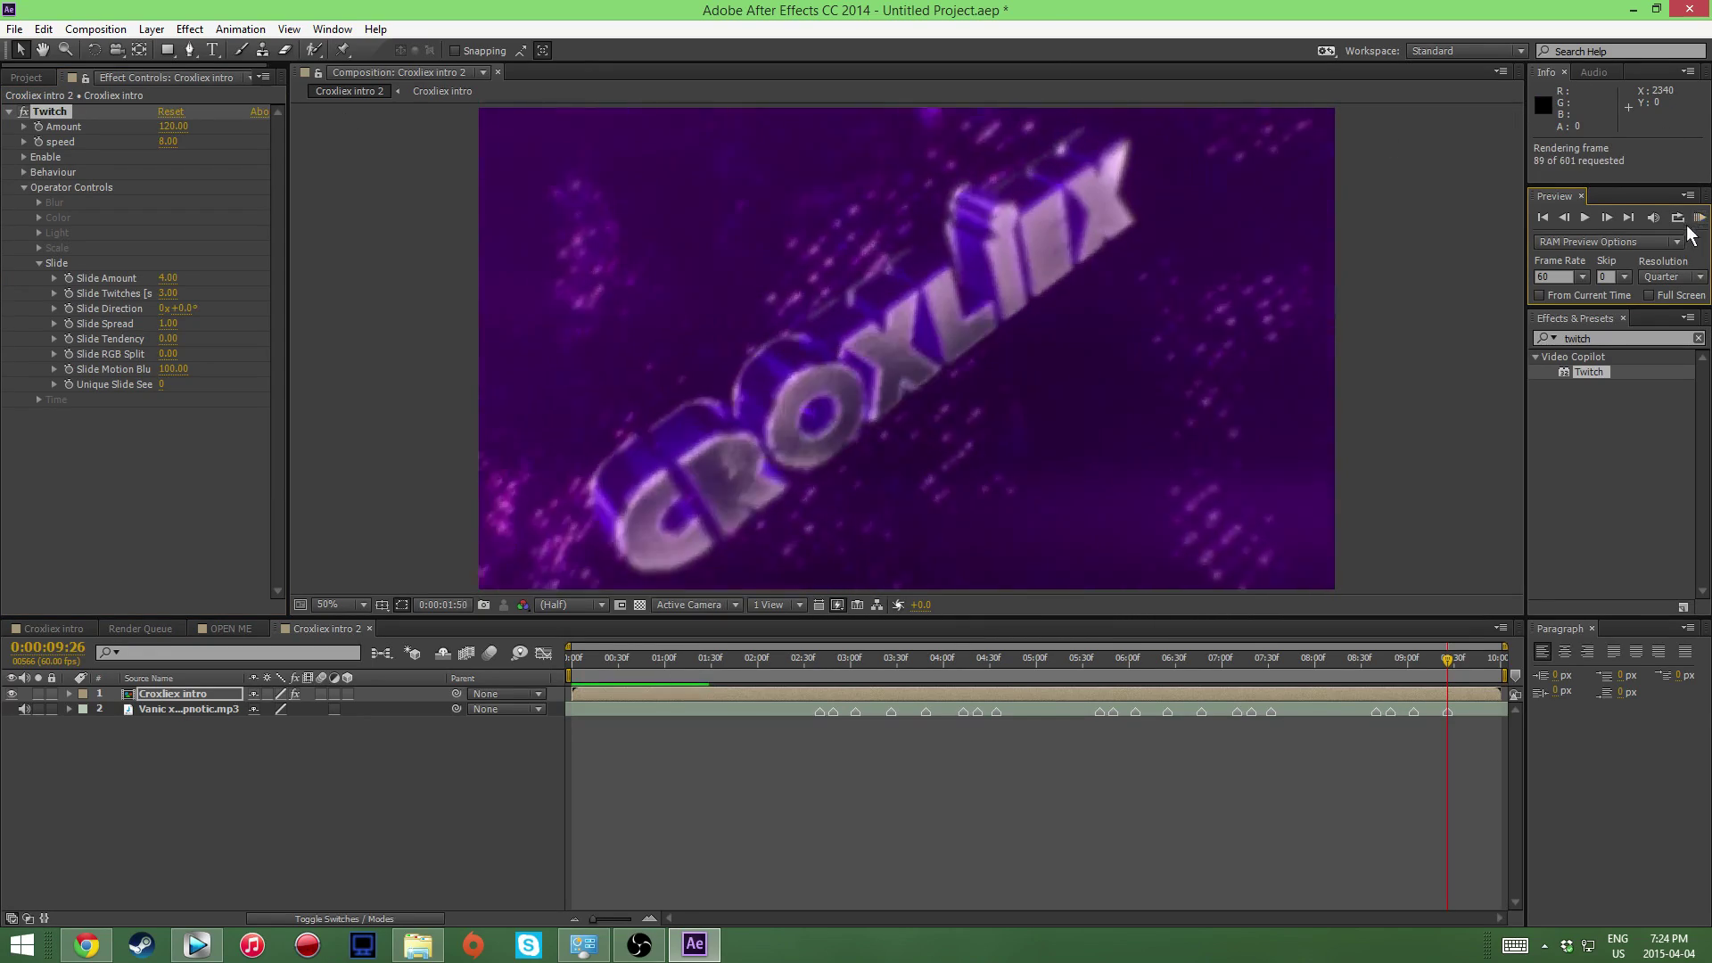
{"action": "left_click", "coordinate": [1584, 219]}
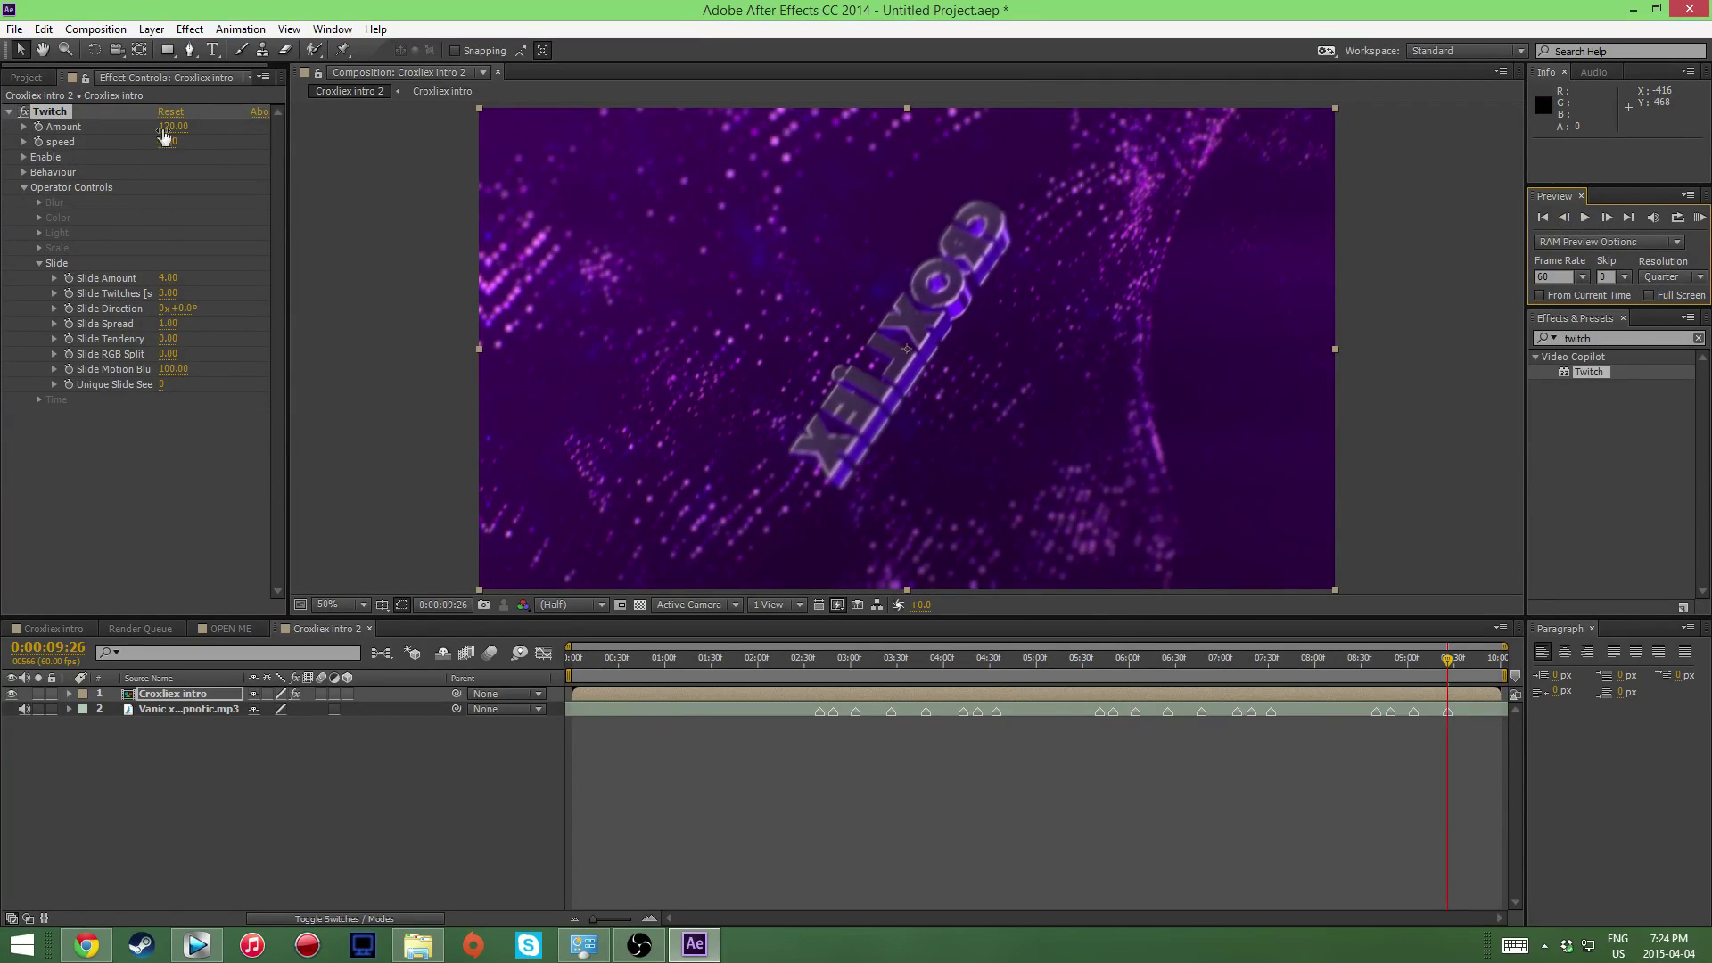
Step: Keyframe the overall Twitch Amount at 0 on the first beat at 0:00:02:40 and at 120 one frame after it
{"action": "left_click_drag", "start_coordinate": [175, 134], "coordinate": [71, 133]}
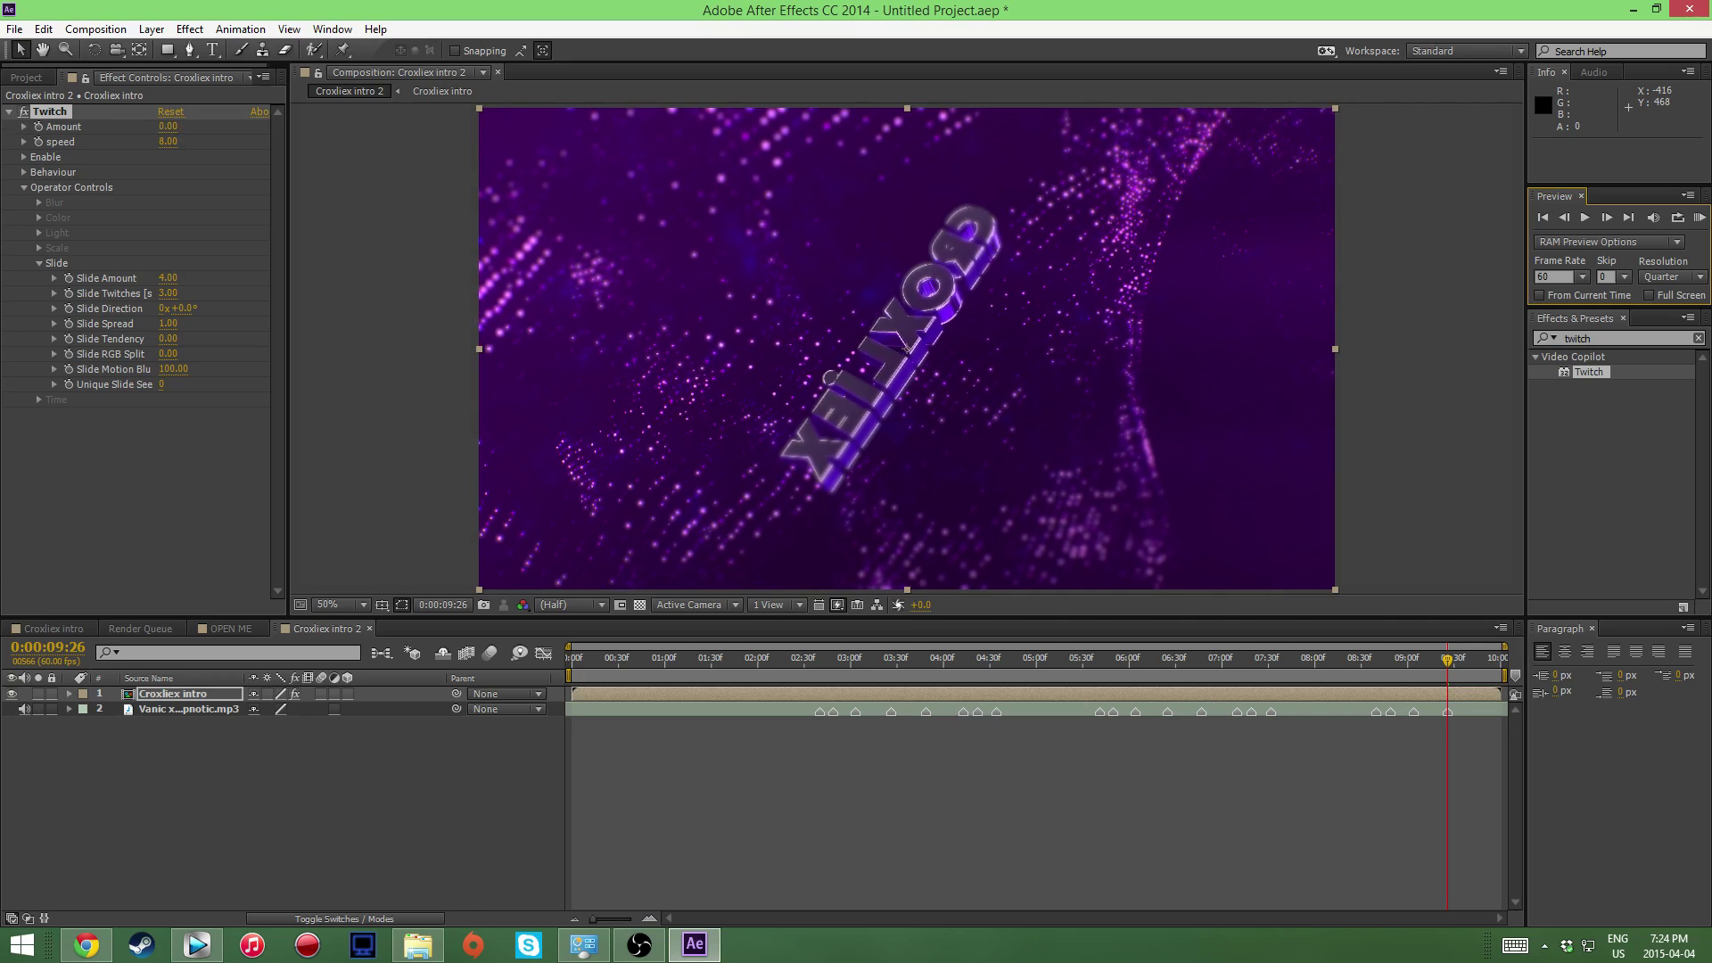
{"action": "left_click", "coordinate": [820, 658]}
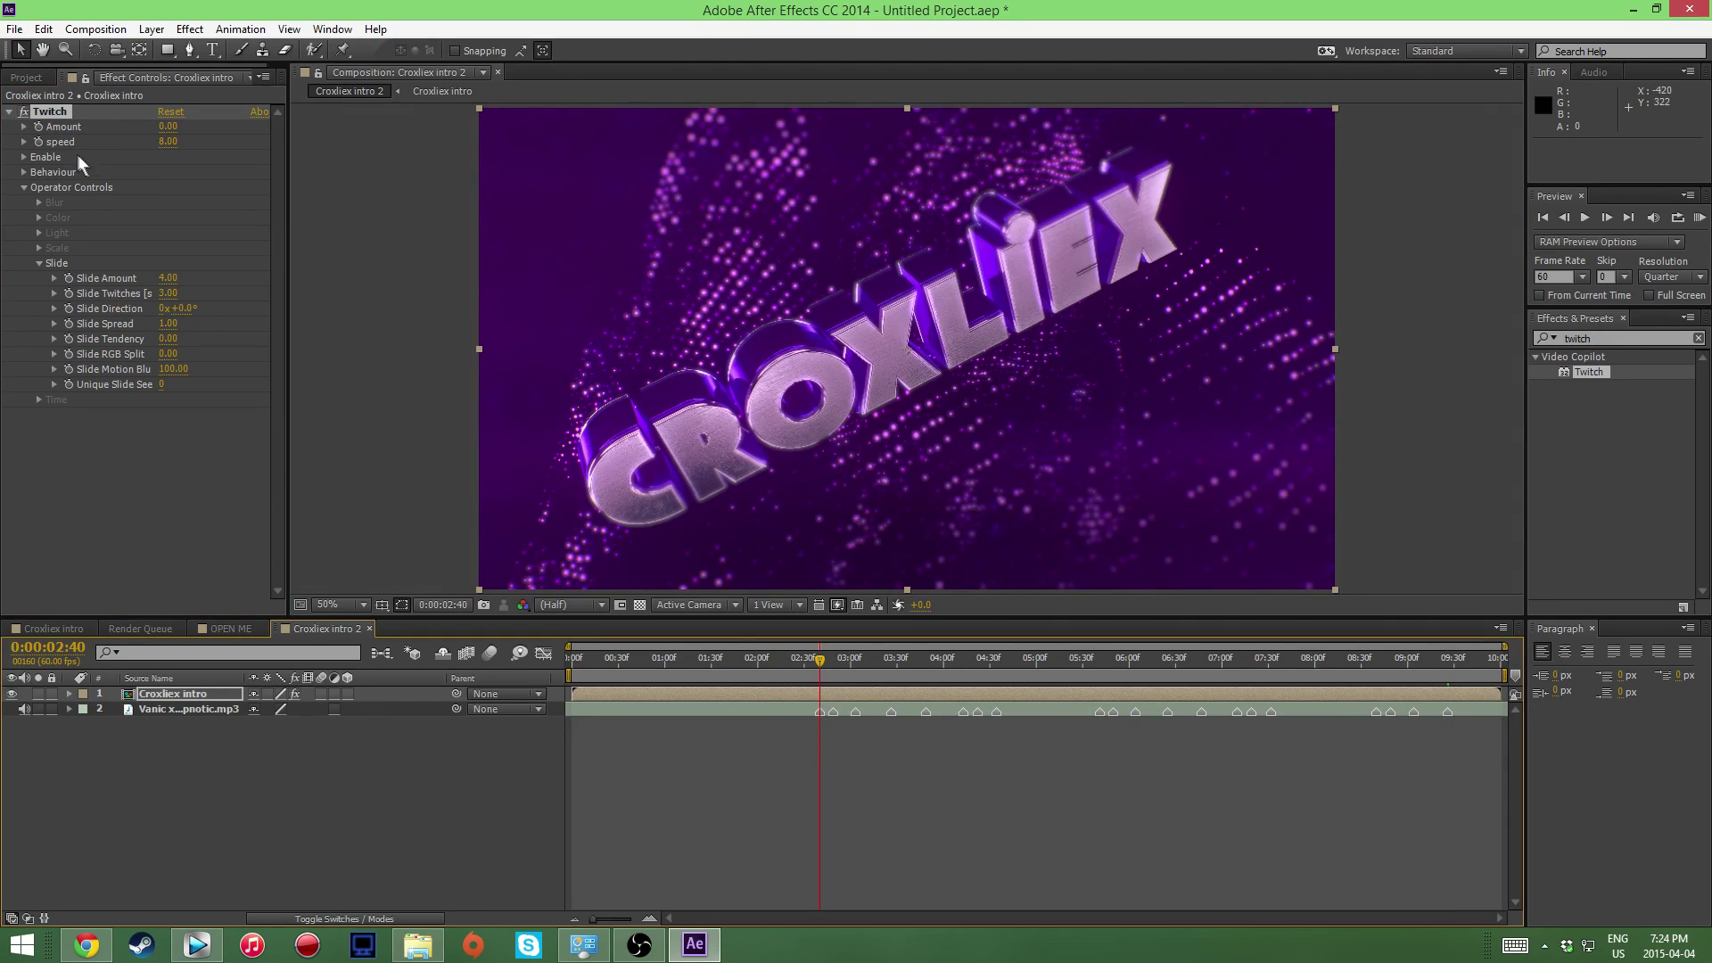
{"action": "left_click", "coordinate": [40, 128]}
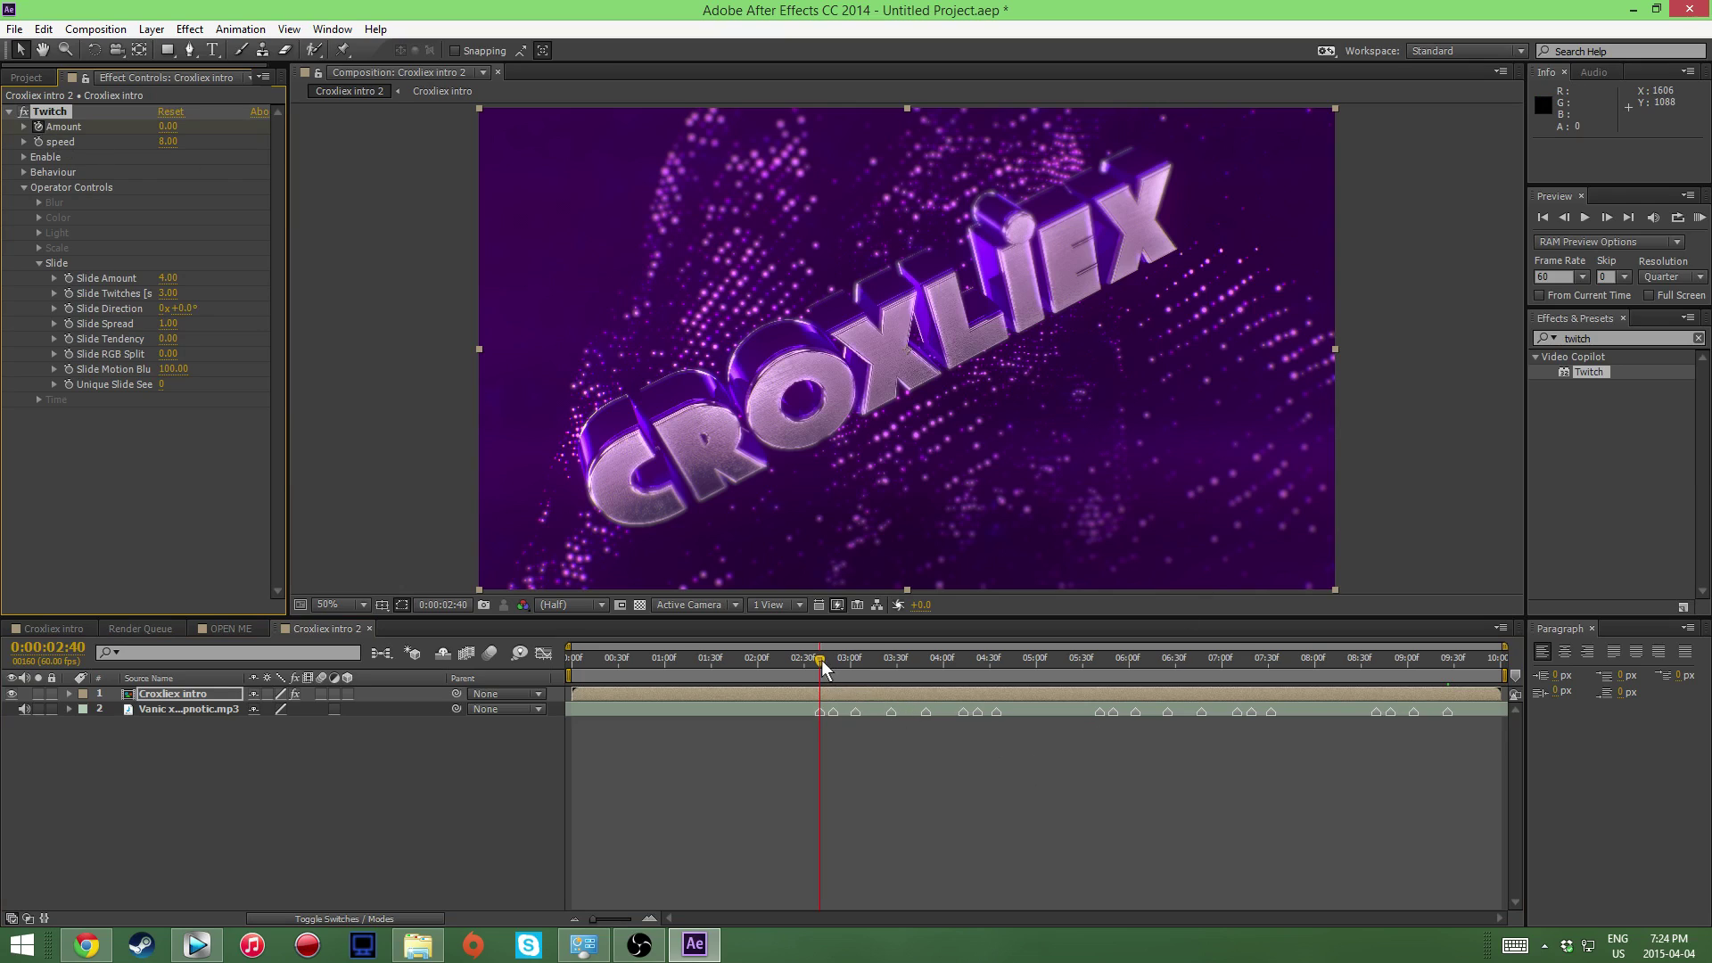
{"action": "left_click", "coordinate": [820, 660]}
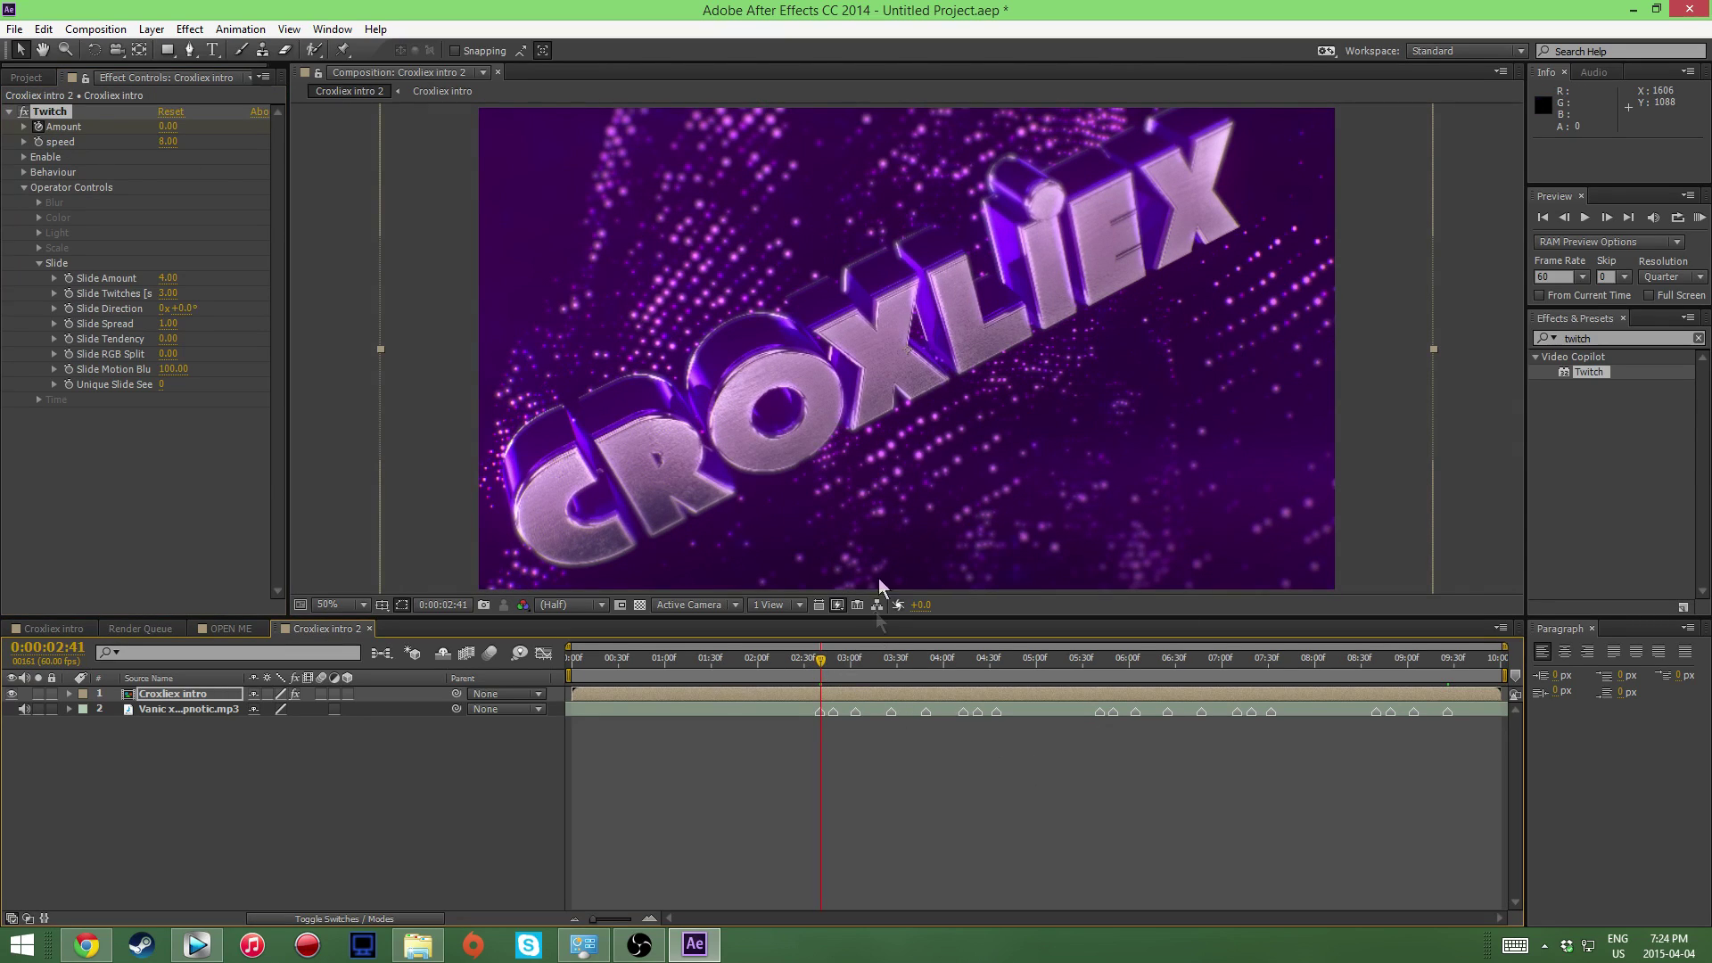
{"action": "left_click", "coordinate": [169, 127]}
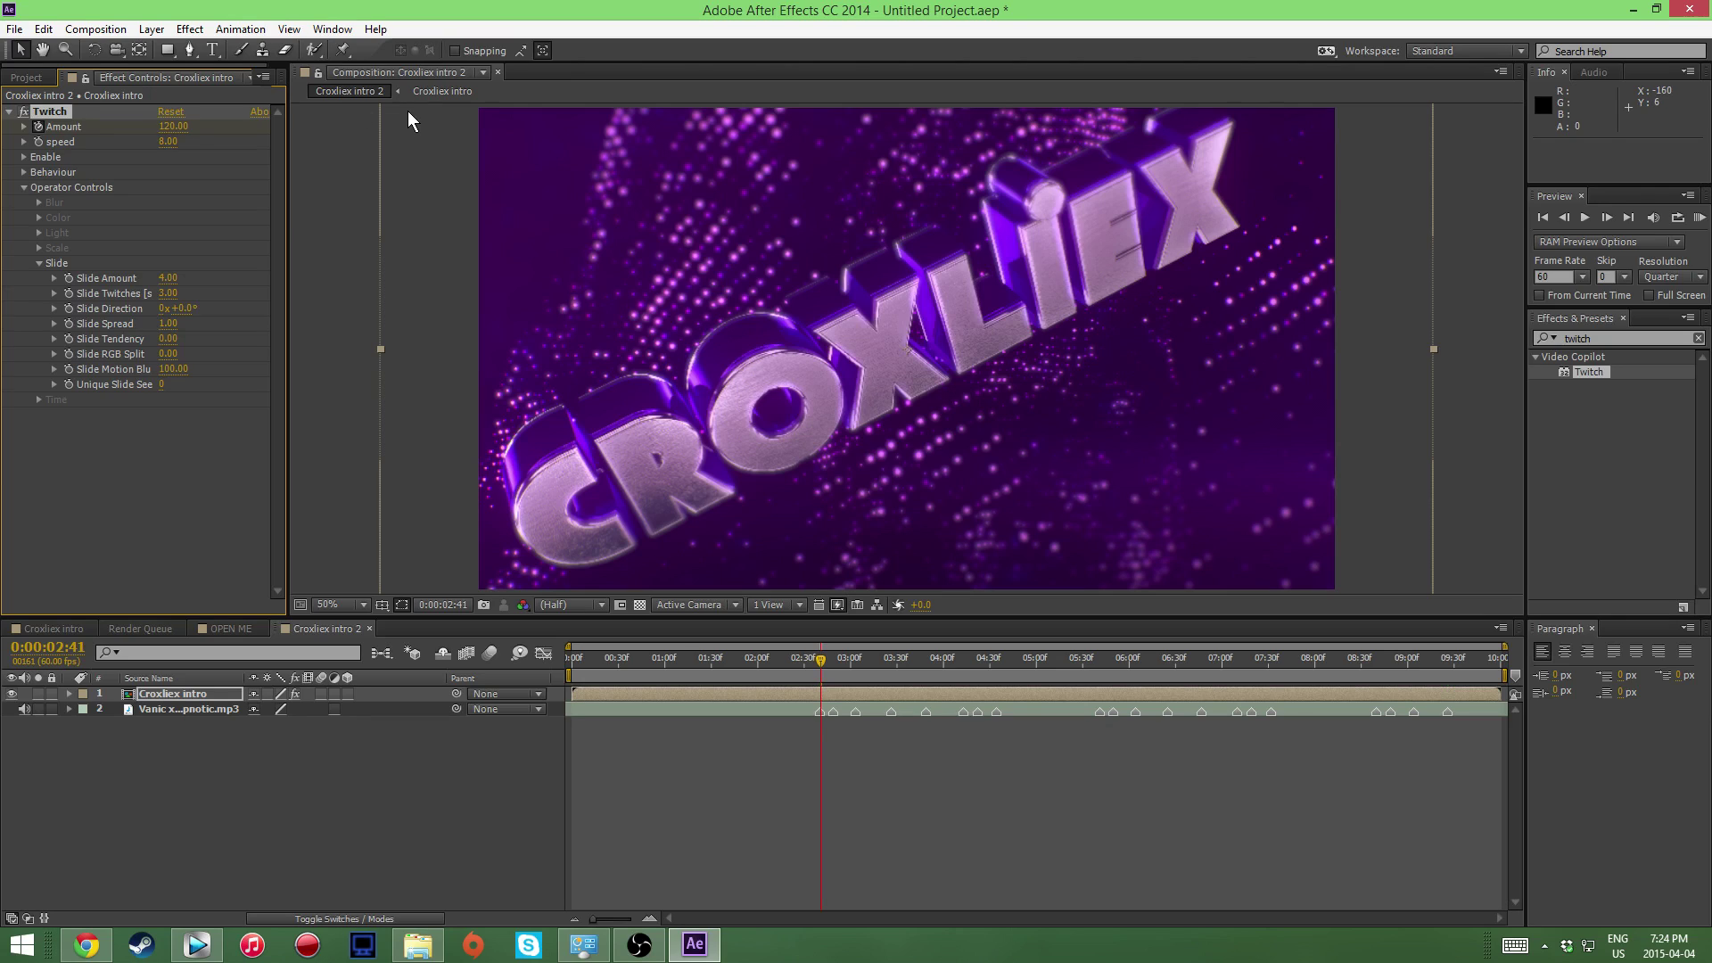
Step: Copy the two Twitch Amount keyframes, paste them at each remaining beat marker through 0:00:09:26, and RAM preview the intro
{"action": "left_click", "coordinate": [150, 699]}
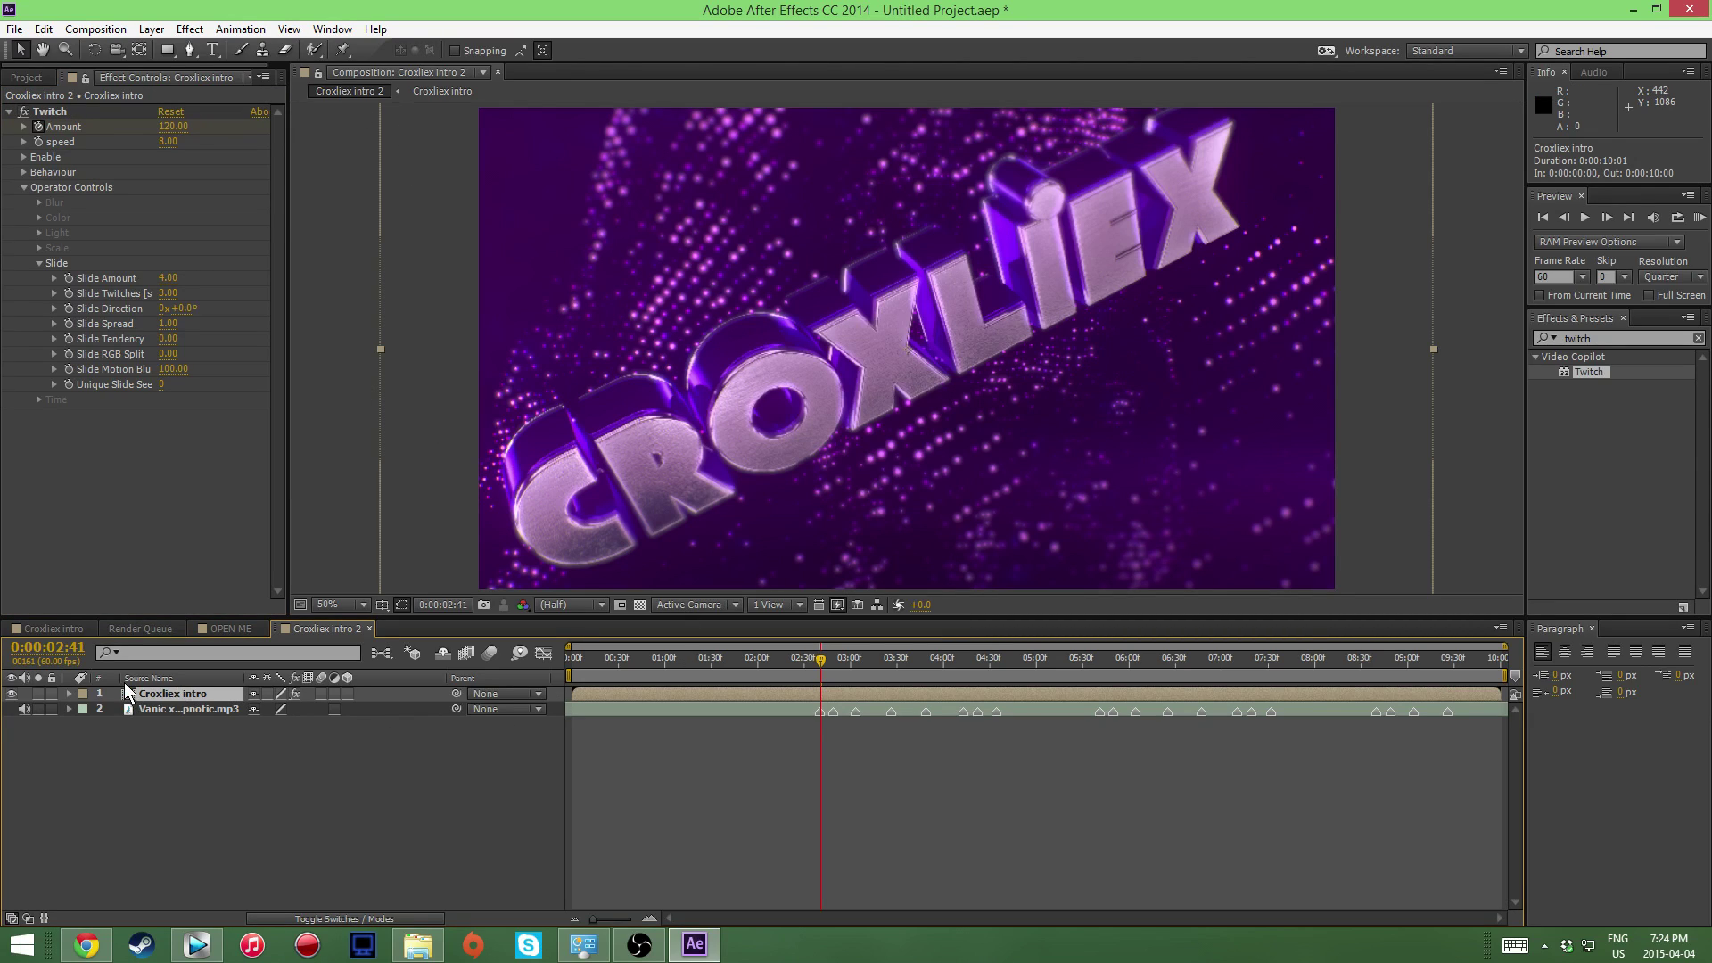
{"action": "key", "text": "u"}
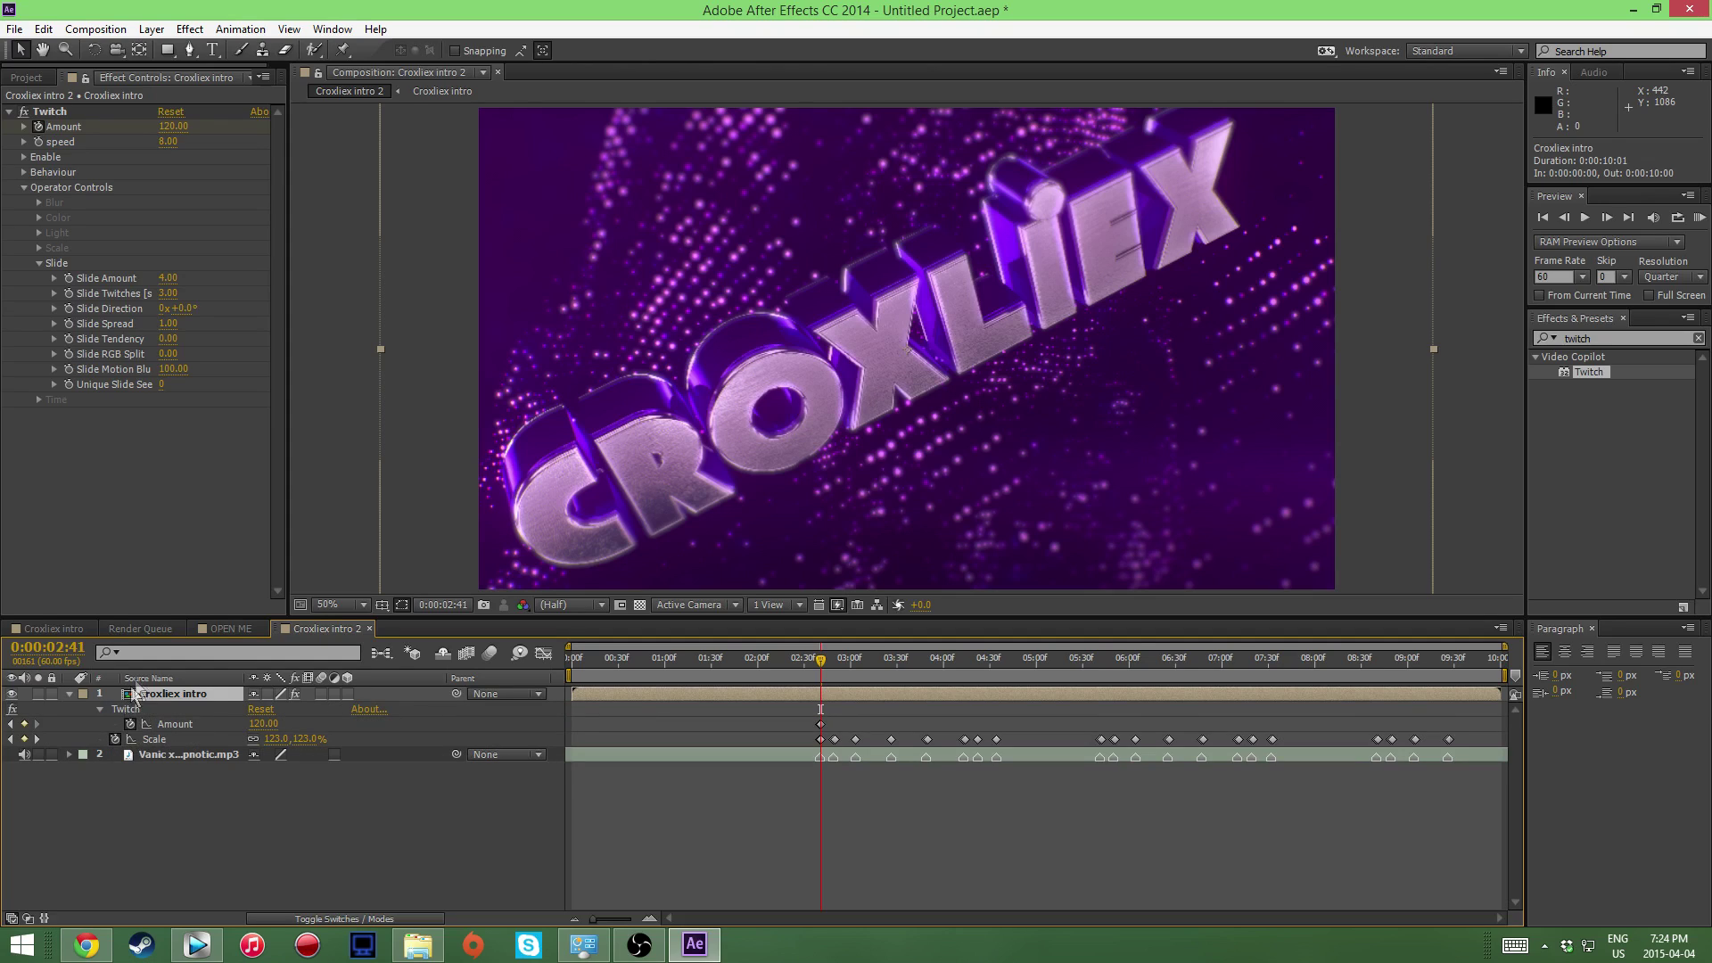
{"action": "left_click", "coordinate": [820, 724]}
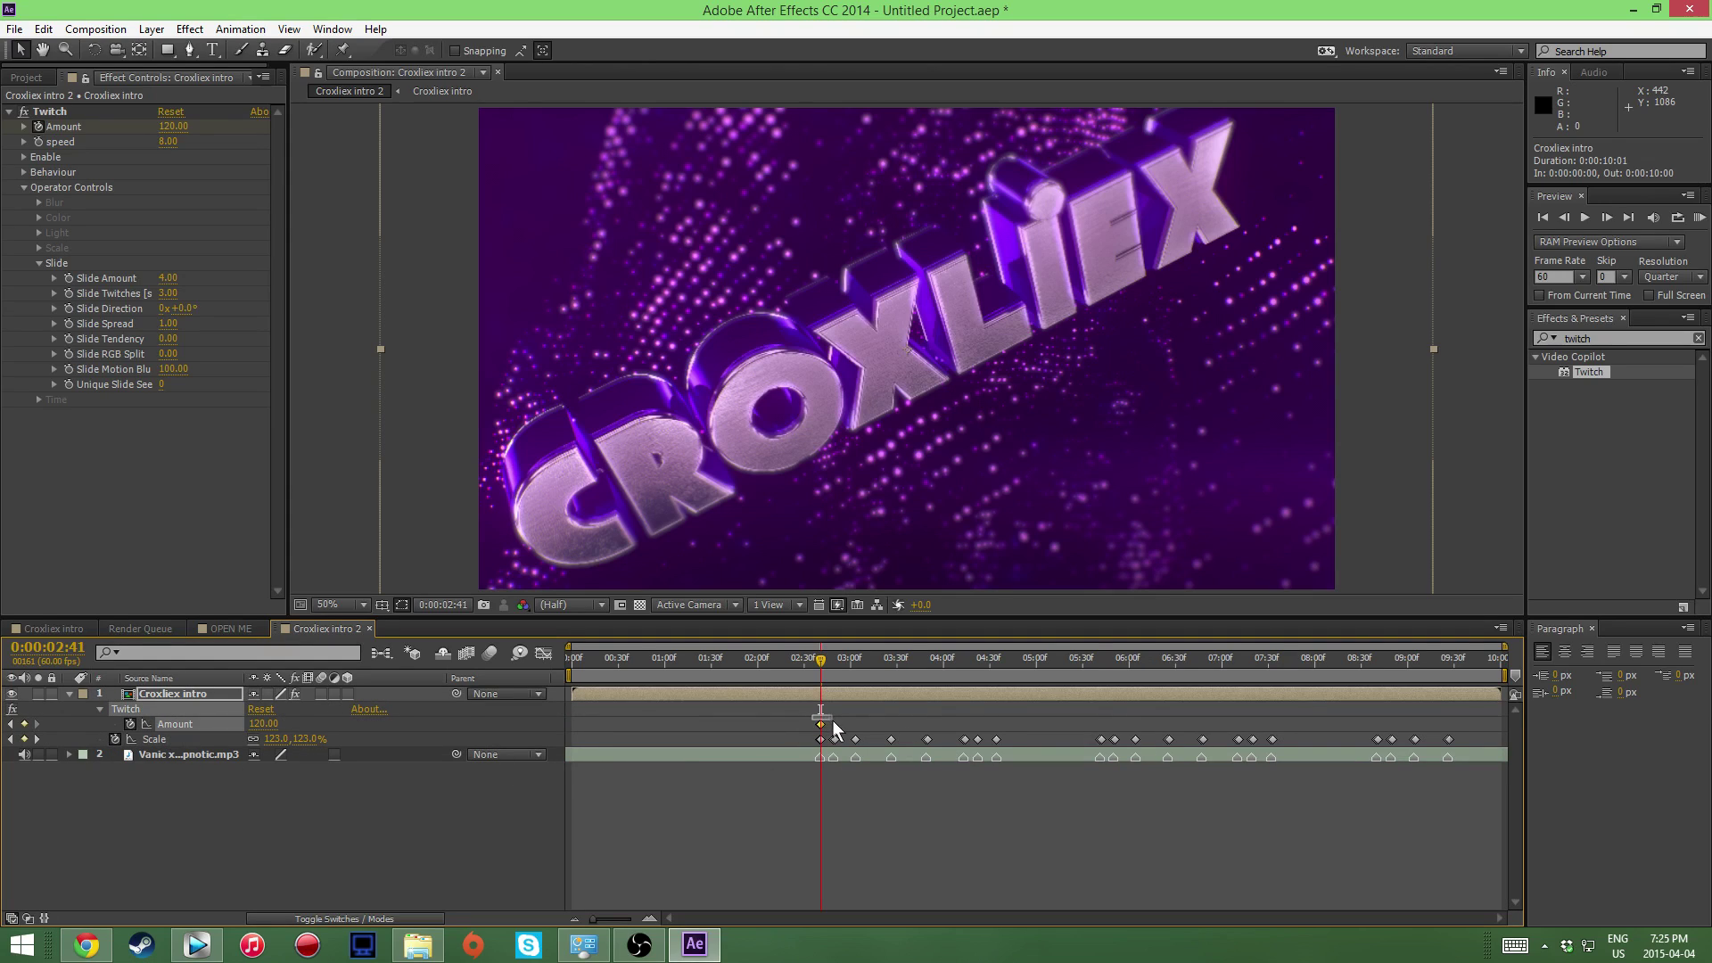
{"action": "left_click_drag", "start_coordinate": [842, 728], "coordinate": [837, 724]}
{"action": "key", "text": "ctrl+c"}
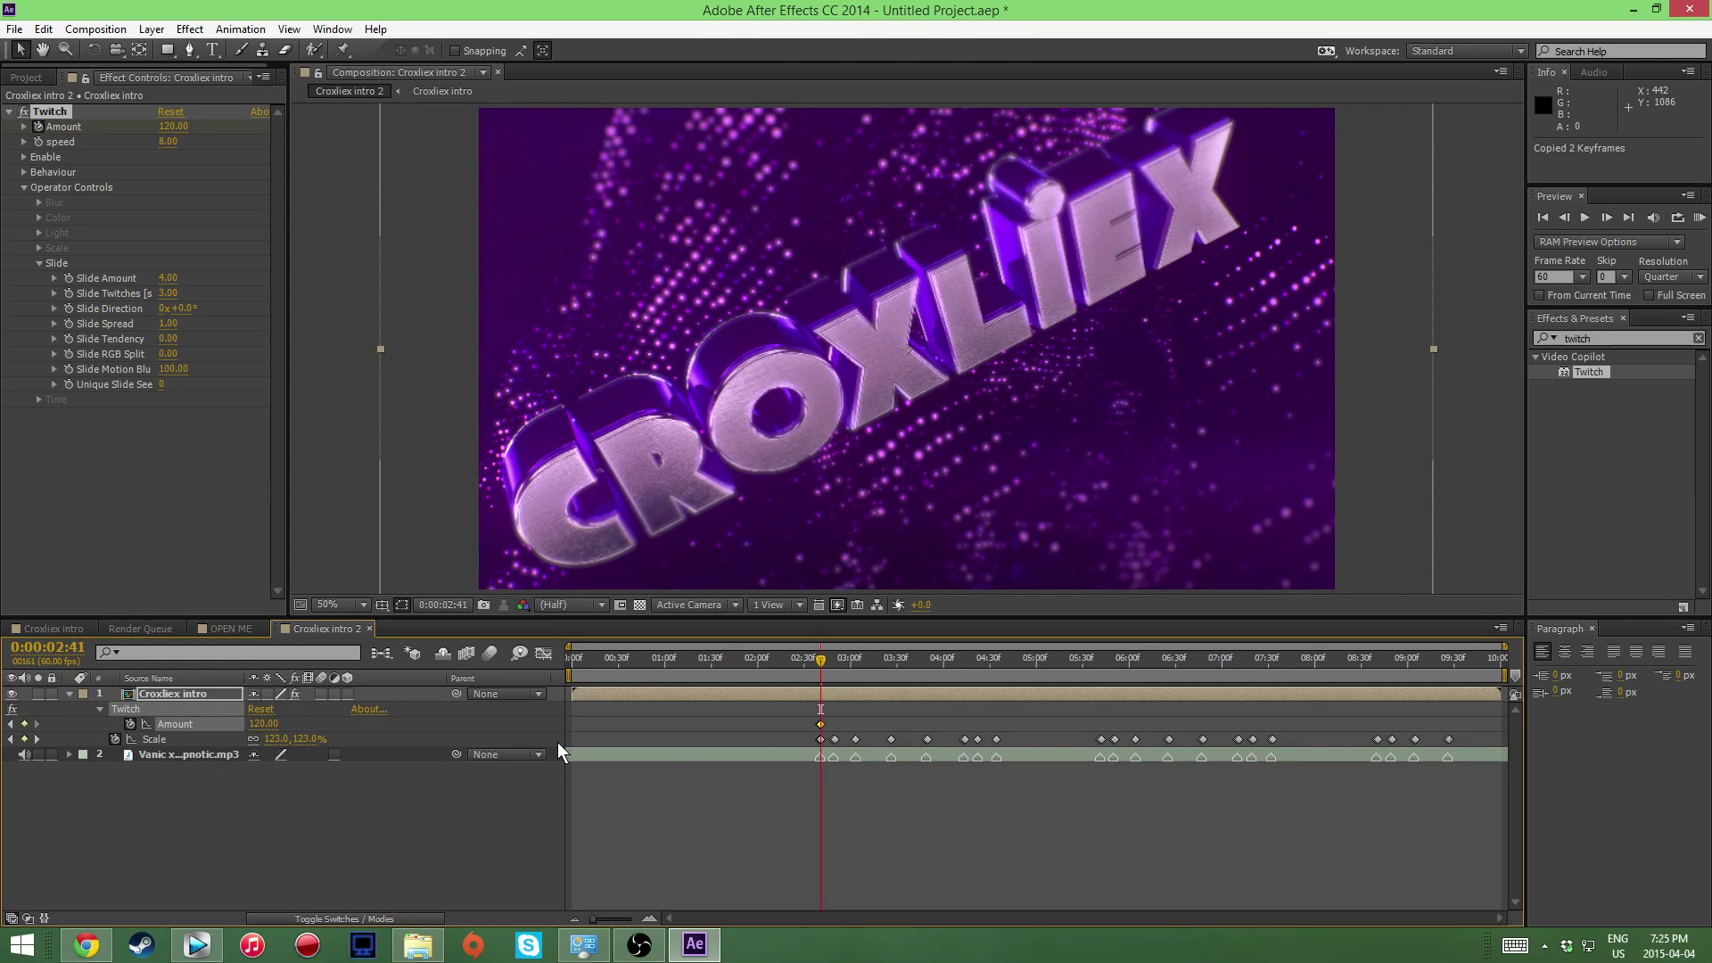
{"action": "key", "text": "k"}
{"action": "key", "text": "ctrl+v"}
{"action": "key", "text": "k"}
{"action": "key", "text": "ctrl+v"}
{"action": "key", "text": "k"}
{"action": "key", "text": "k"}
{"action": "key", "text": "ctrl+v"}
{"action": "key", "text": "k"}
{"action": "key", "text": "ctrl+v"}
{"action": "key", "text": "k"}
{"action": "key", "text": "ctrl+v"}
{"action": "key", "text": "k"}
{"action": "key", "text": "ctrl+v"}
{"action": "key", "text": "k"}
{"action": "key", "text": "ctrl+v"}
{"action": "key", "text": "k"}
{"action": "key", "text": "ctrl+v"}
{"action": "key", "text": "k"}
{"action": "key", "text": "ctrl+v"}
{"action": "key", "text": "k"}
{"action": "key", "text": "ctrl+v"}
{"action": "key", "text": "k"}
{"action": "key", "text": "ctrl+v"}
{"action": "key", "text": "k"}
{"action": "key", "text": "ctrl+v"}
{"action": "key", "text": "k"}
{"action": "key", "text": "ctrl+v"}
{"action": "key", "text": "k"}
{"action": "key", "text": "ctrl+v"}
{"action": "key", "text": "k"}
{"action": "key", "text": "ctrl+v"}
{"action": "key", "text": "k"}
{"action": "key", "text": "ctrl+v"}
{"action": "key", "text": "k"}
{"action": "key", "text": "ctrl+v"}
{"action": "key", "text": "k"}
{"action": "key", "text": "ctrl+v"}
{"action": "left_click", "coordinate": [1702, 219]}
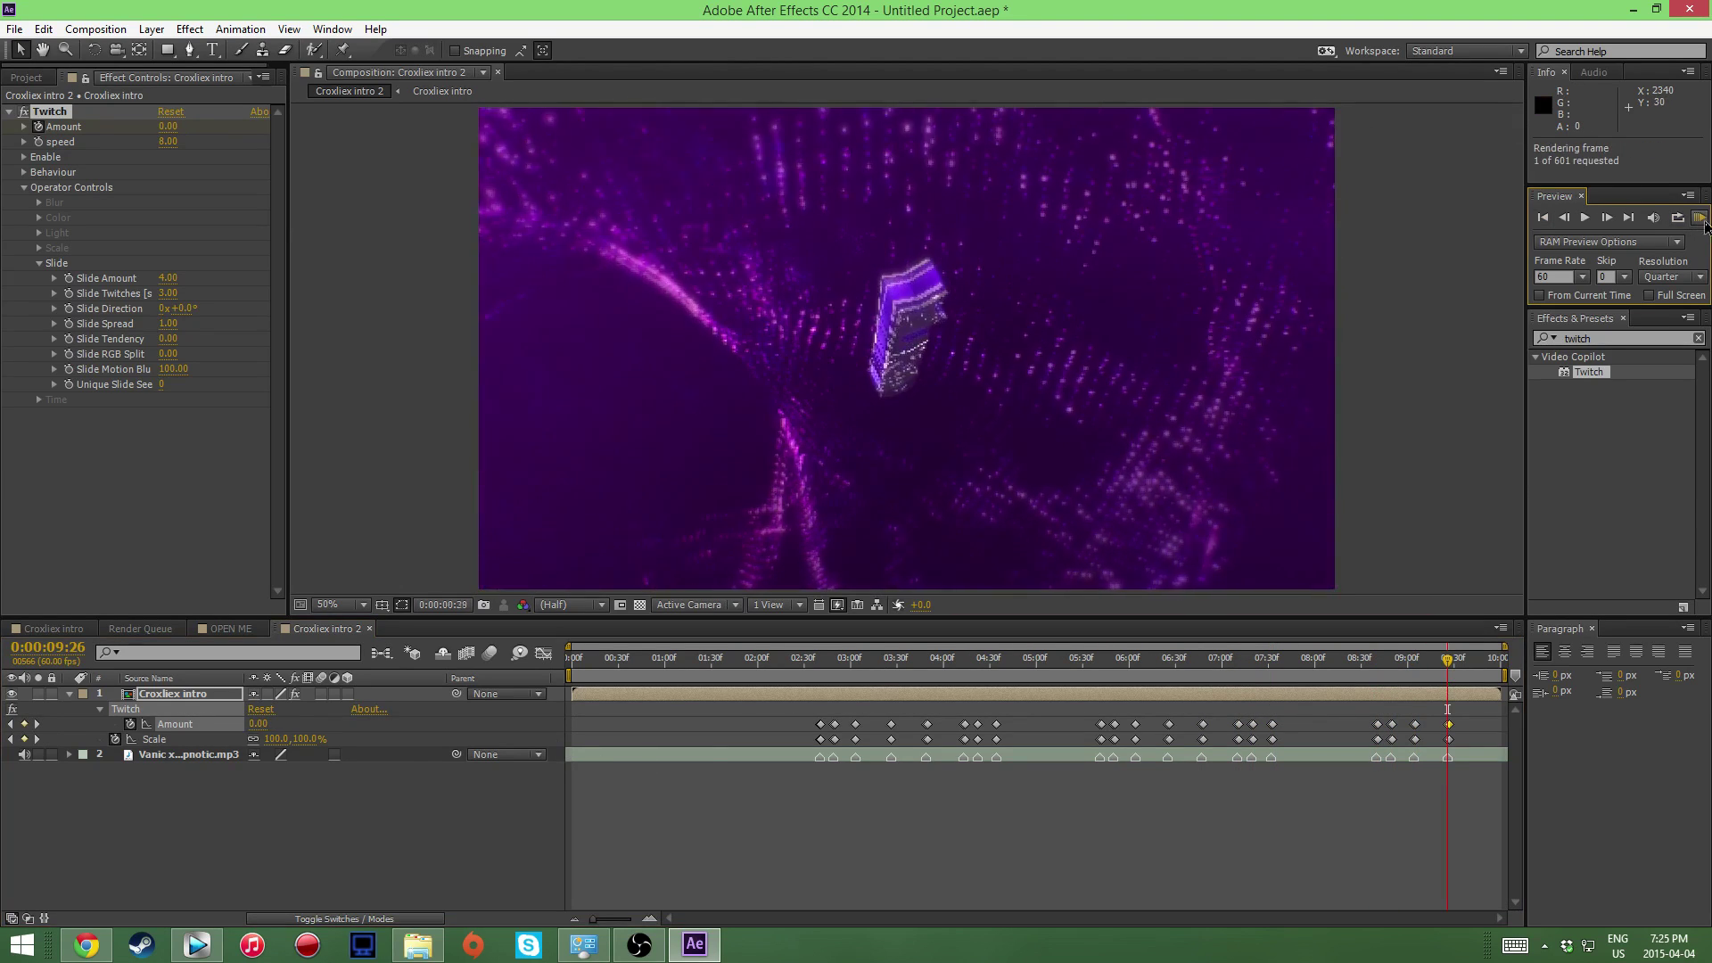
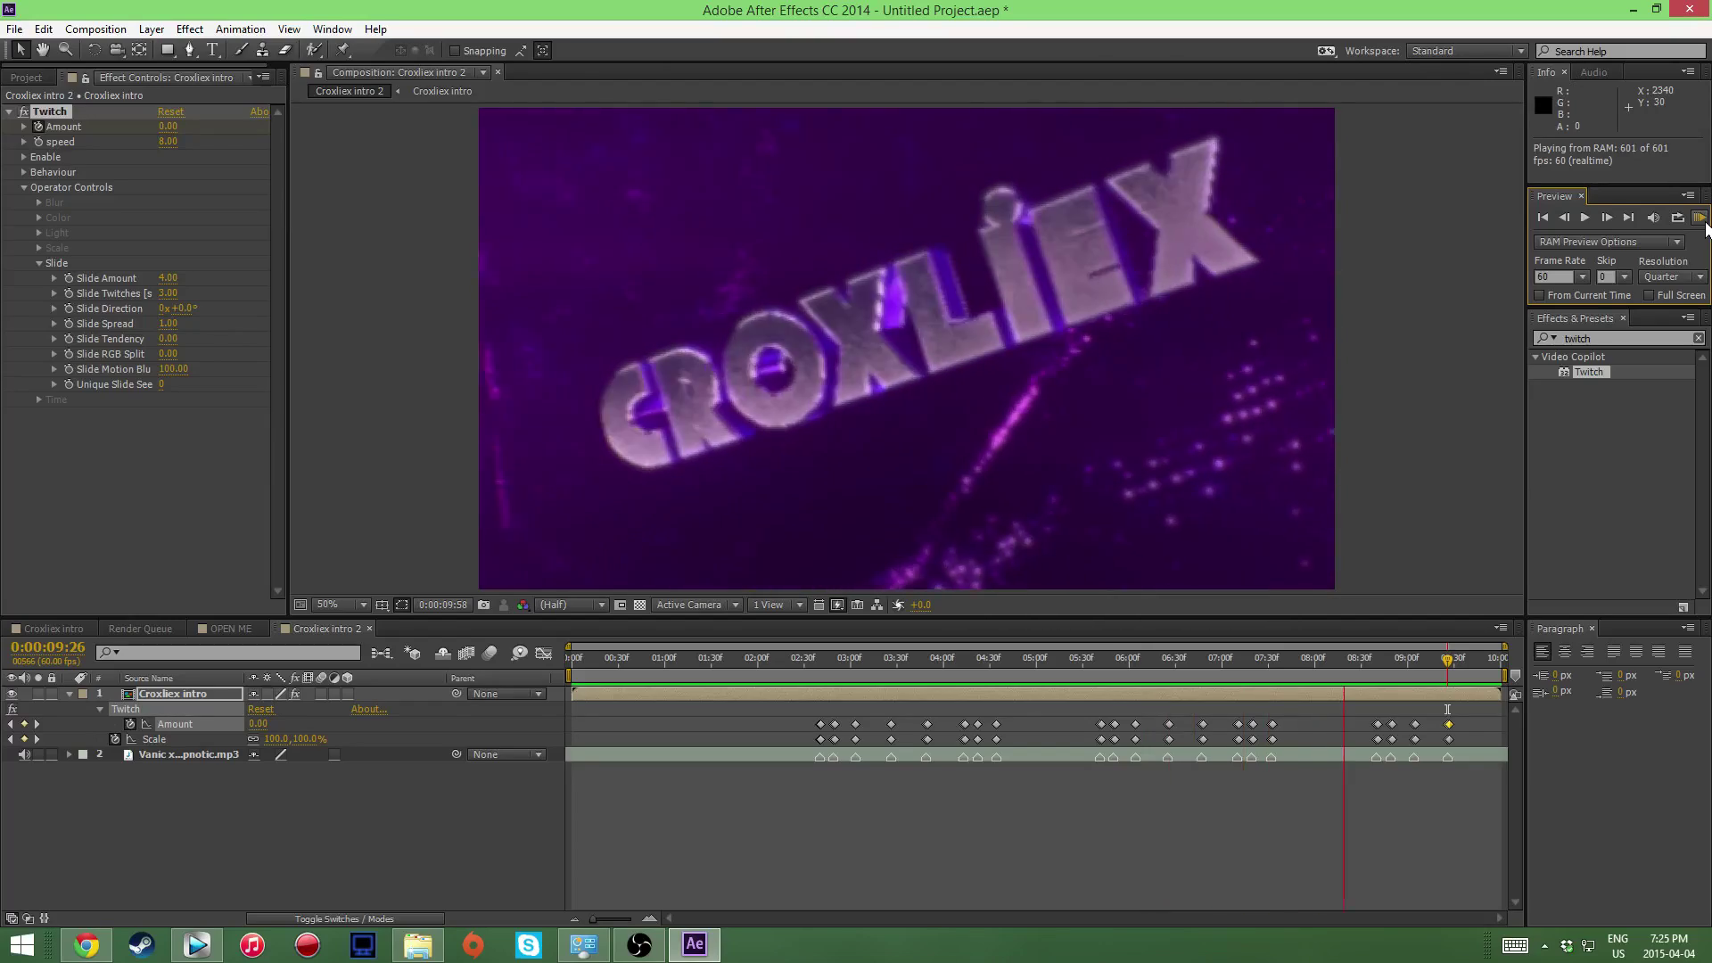
{"action": "left_click", "coordinate": [1591, 221]}
Step: Set the Twitch effect's speed to 6 and RAM preview the synced twitches
{"action": "left_click", "coordinate": [167, 141]}
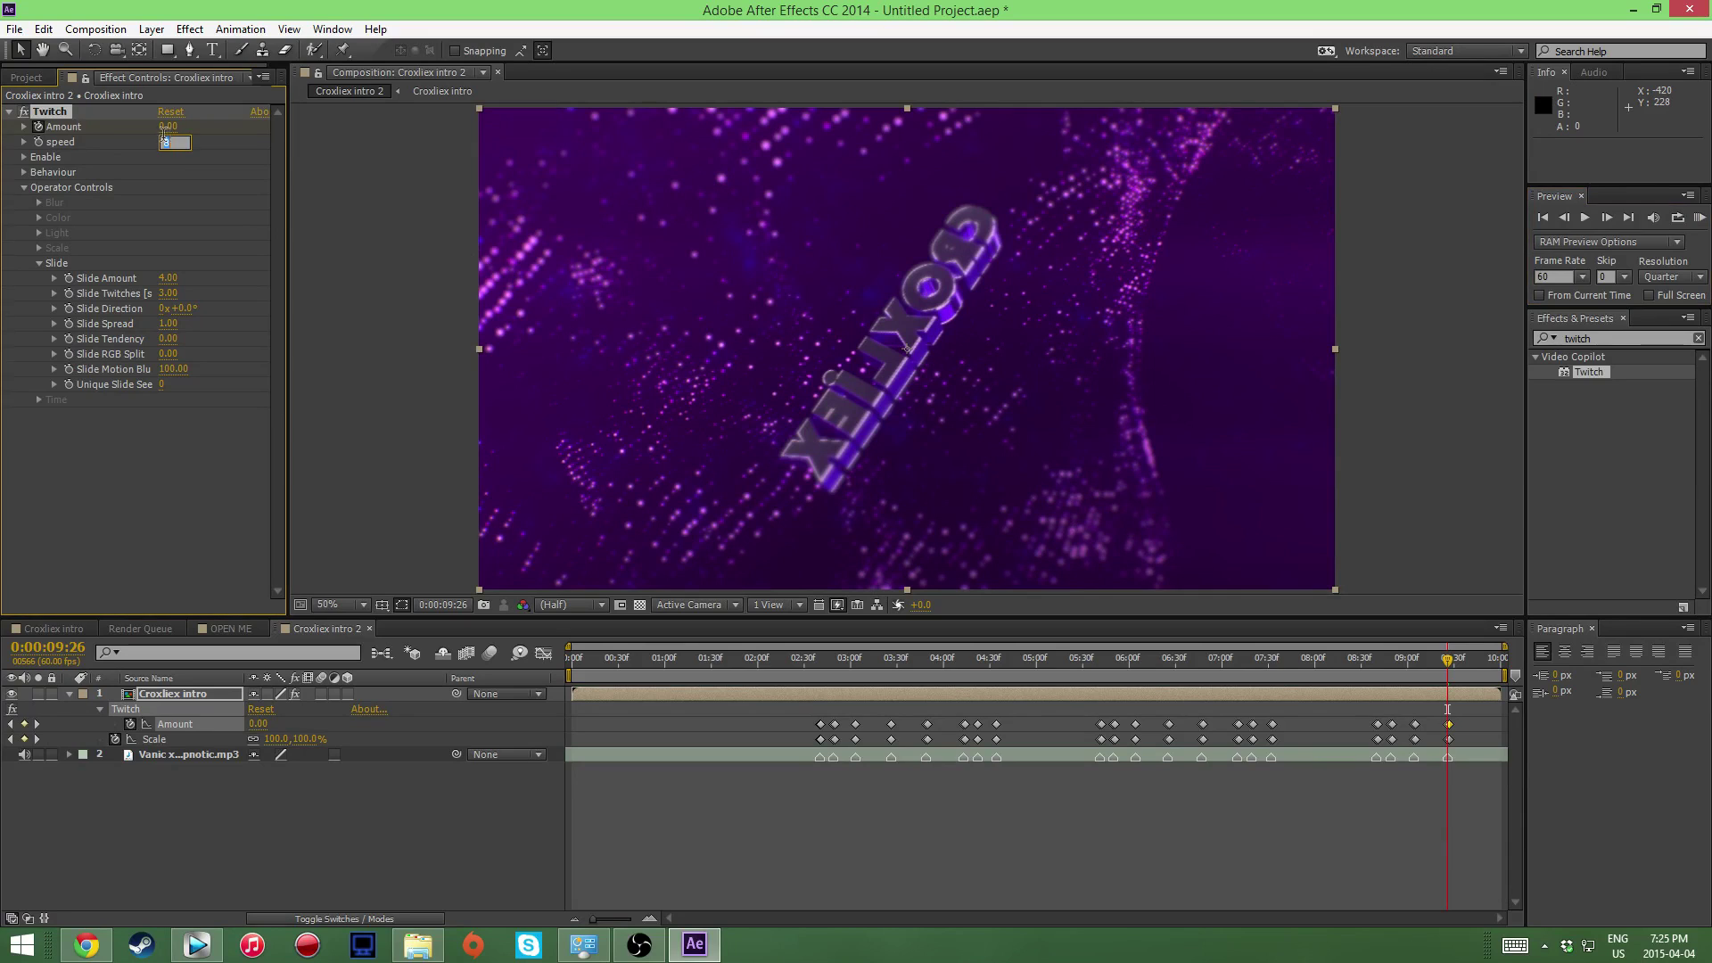
{"action": "type", "text": "6"}
{"action": "key", "text": "Return"}
{"action": "left_click", "coordinate": [1700, 218]}
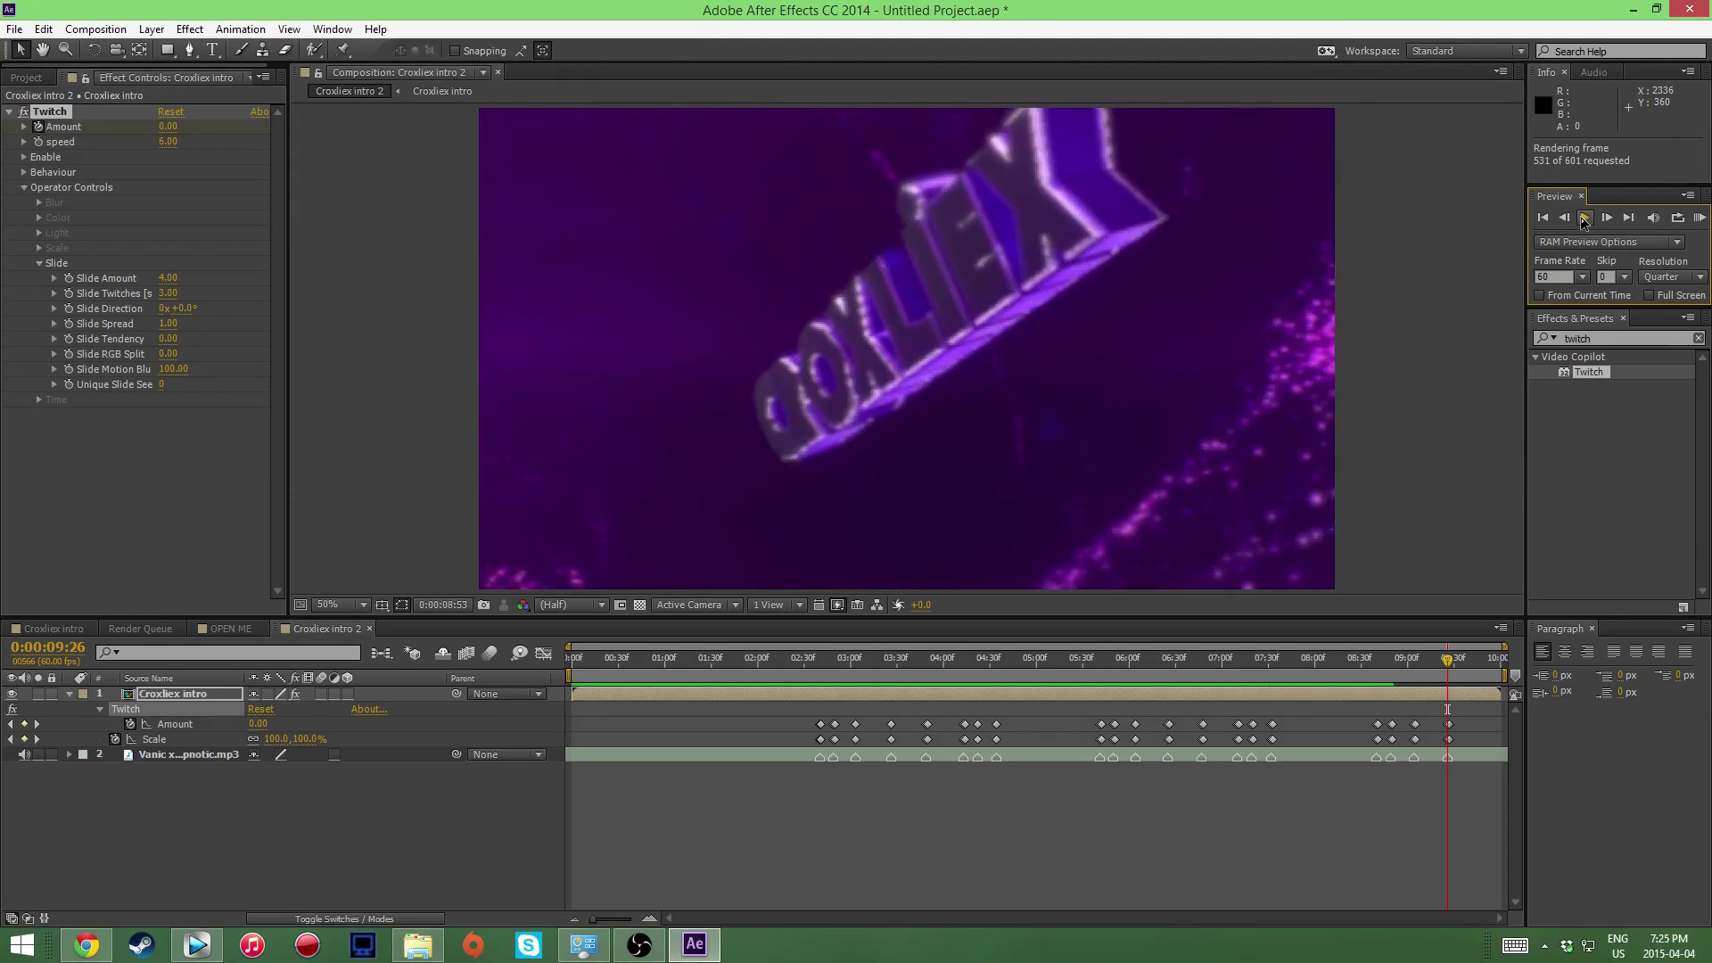
{"action": "left_click", "coordinate": [1585, 218]}
Step: Search the effects for "glow", try to apply the Stylize Glow effect to the Croxliex intro layer, and clear the search
{"action": "left_click", "coordinate": [1619, 339]}
{"action": "type", "text": "glow"}
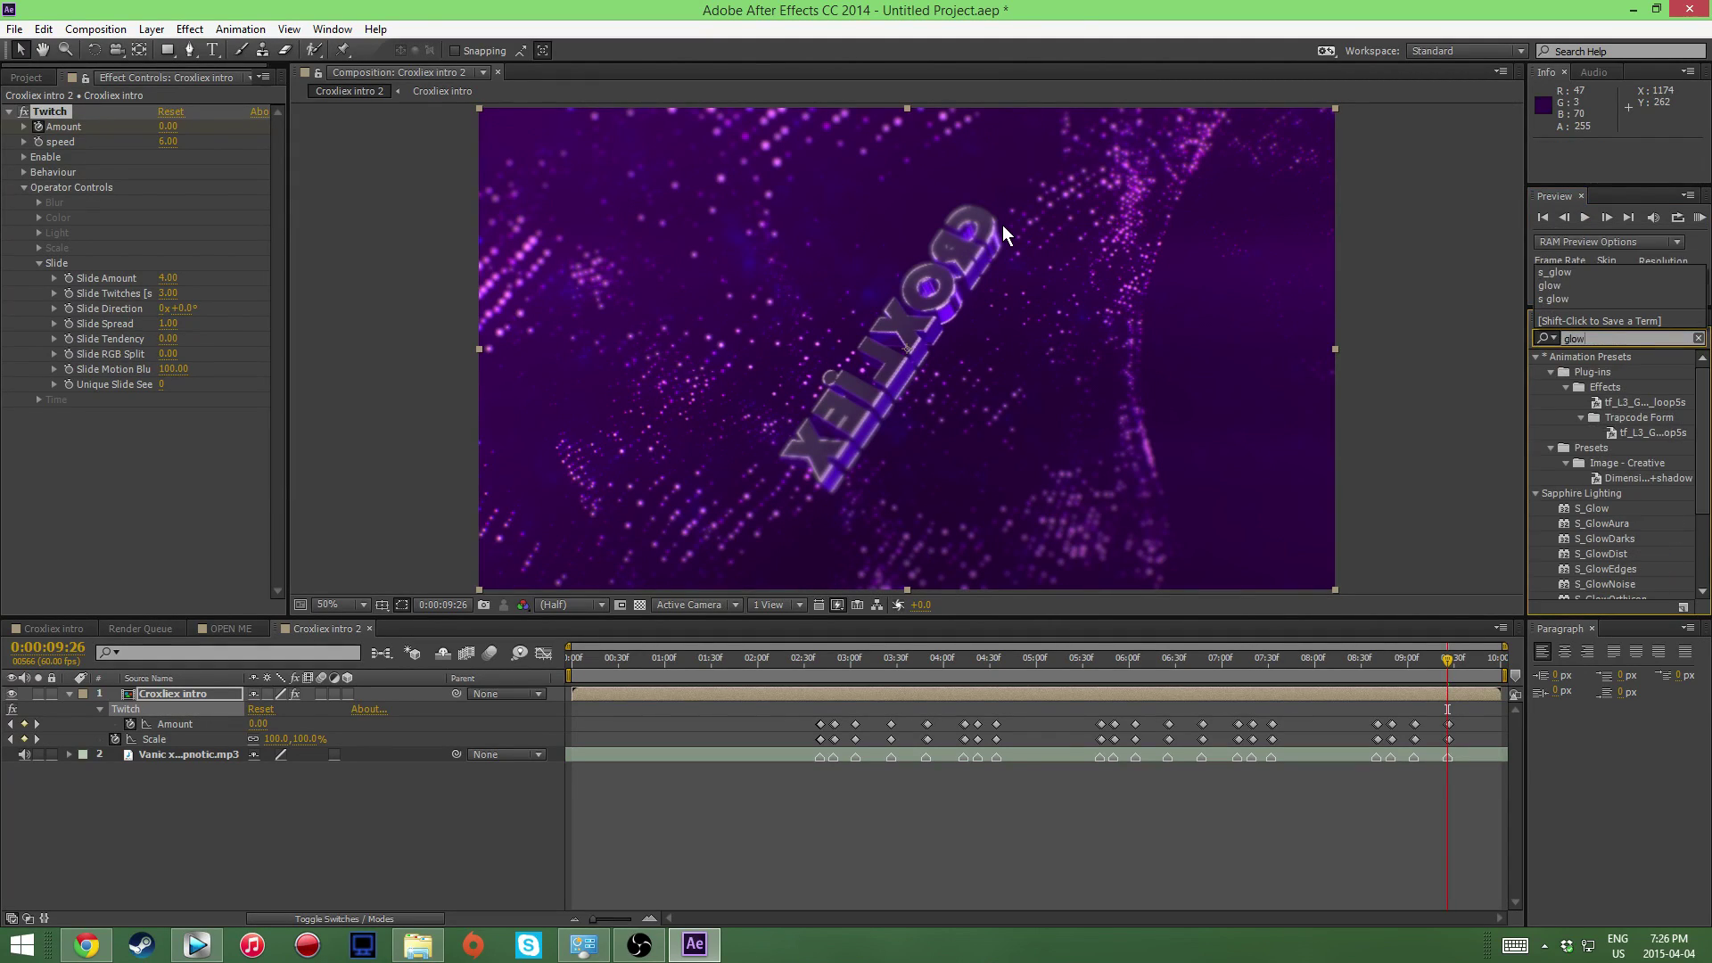
{"action": "scroll", "coordinate": [1657, 500], "scroll_direction": "down", "scroll_amount": 3}
{"action": "scroll", "coordinate": [1657, 500], "scroll_direction": "down", "scroll_amount": 5}
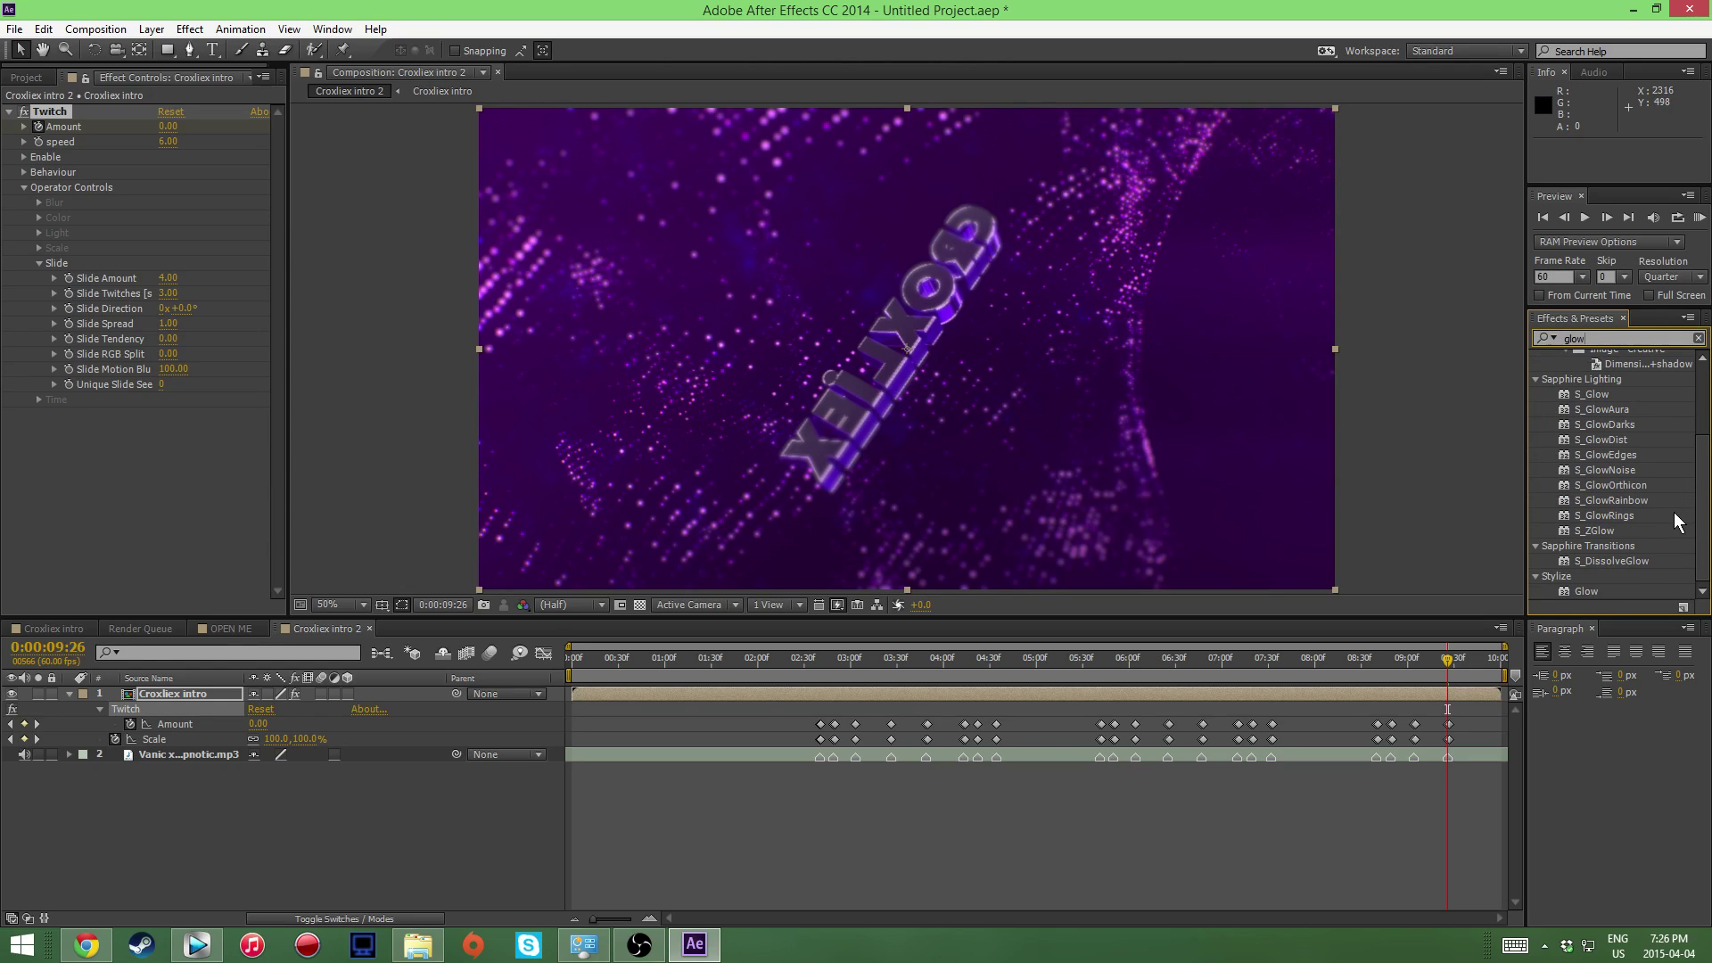
{"action": "left_click_drag", "start_coordinate": [1597, 589], "coordinate": [211, 694]}
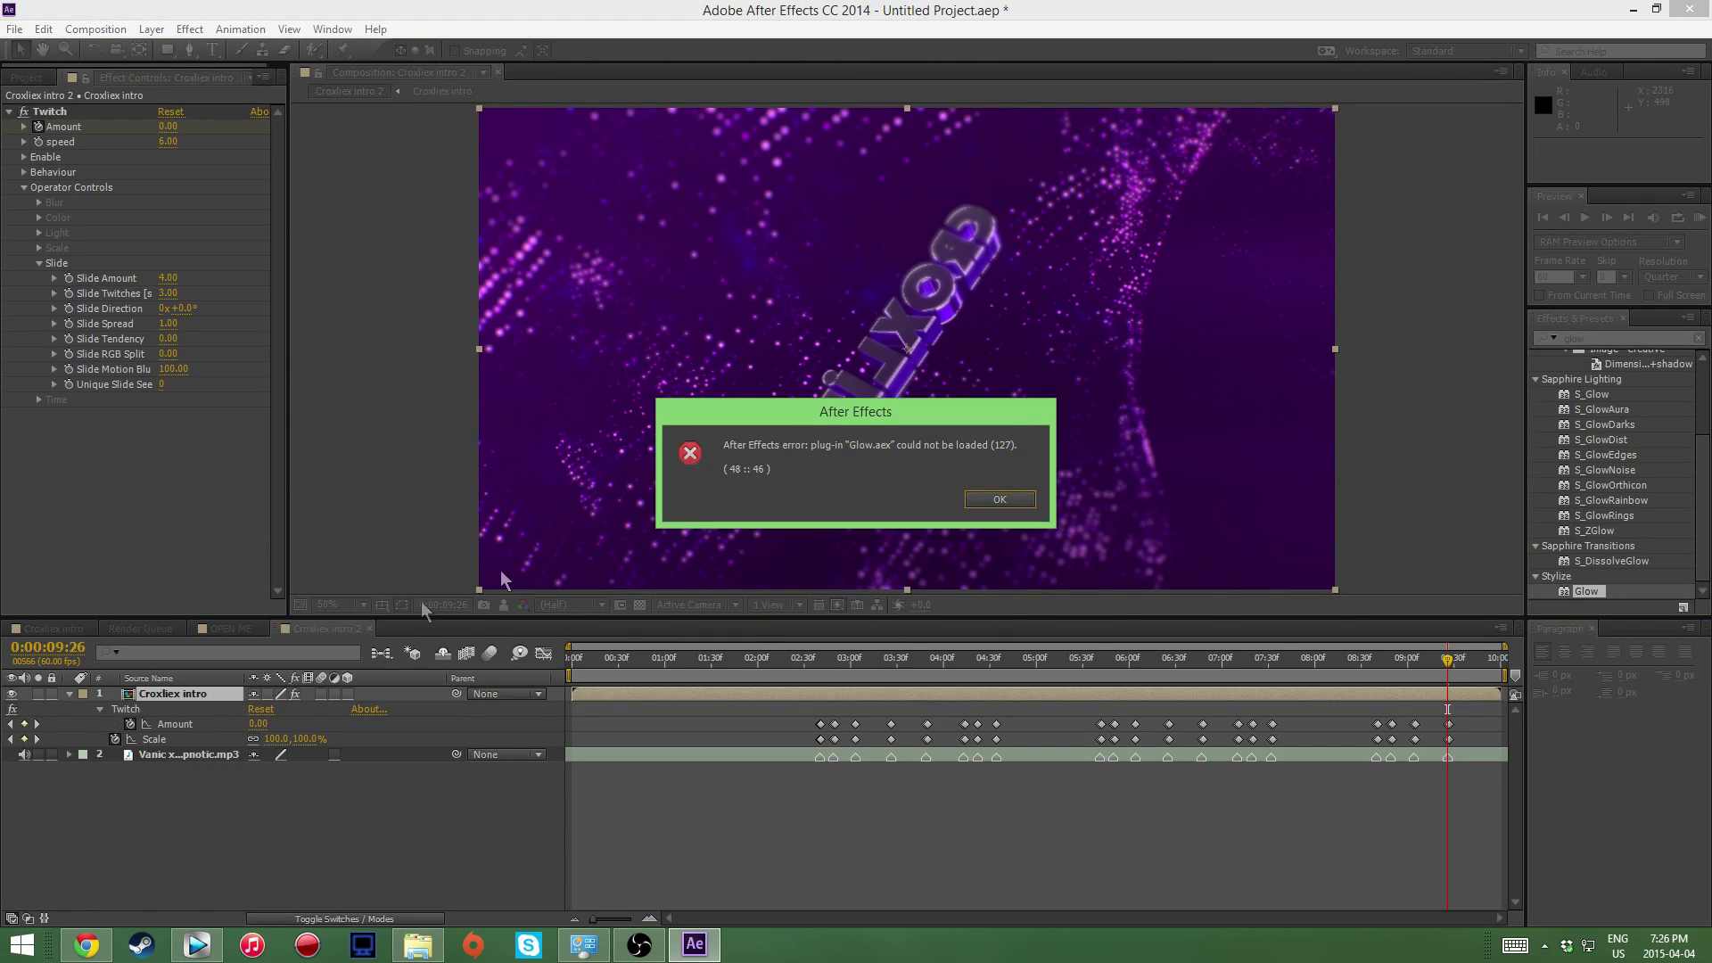
{"action": "left_click", "coordinate": [997, 500]}
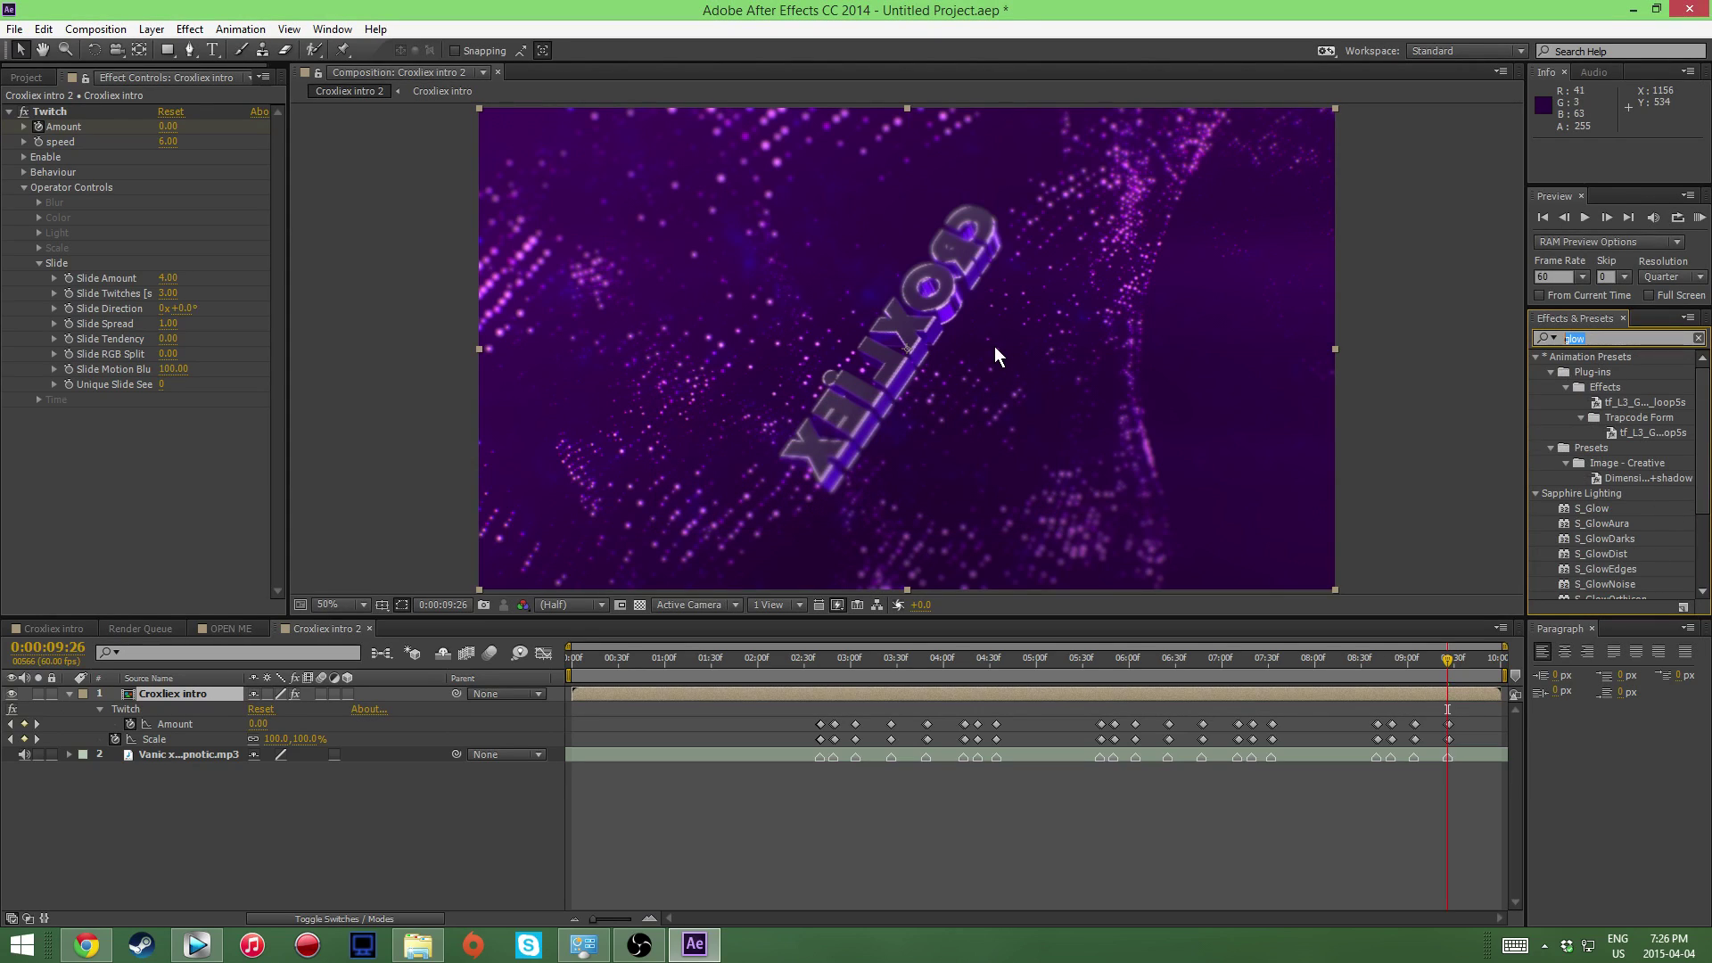
{"action": "key", "text": "BackSpace"}
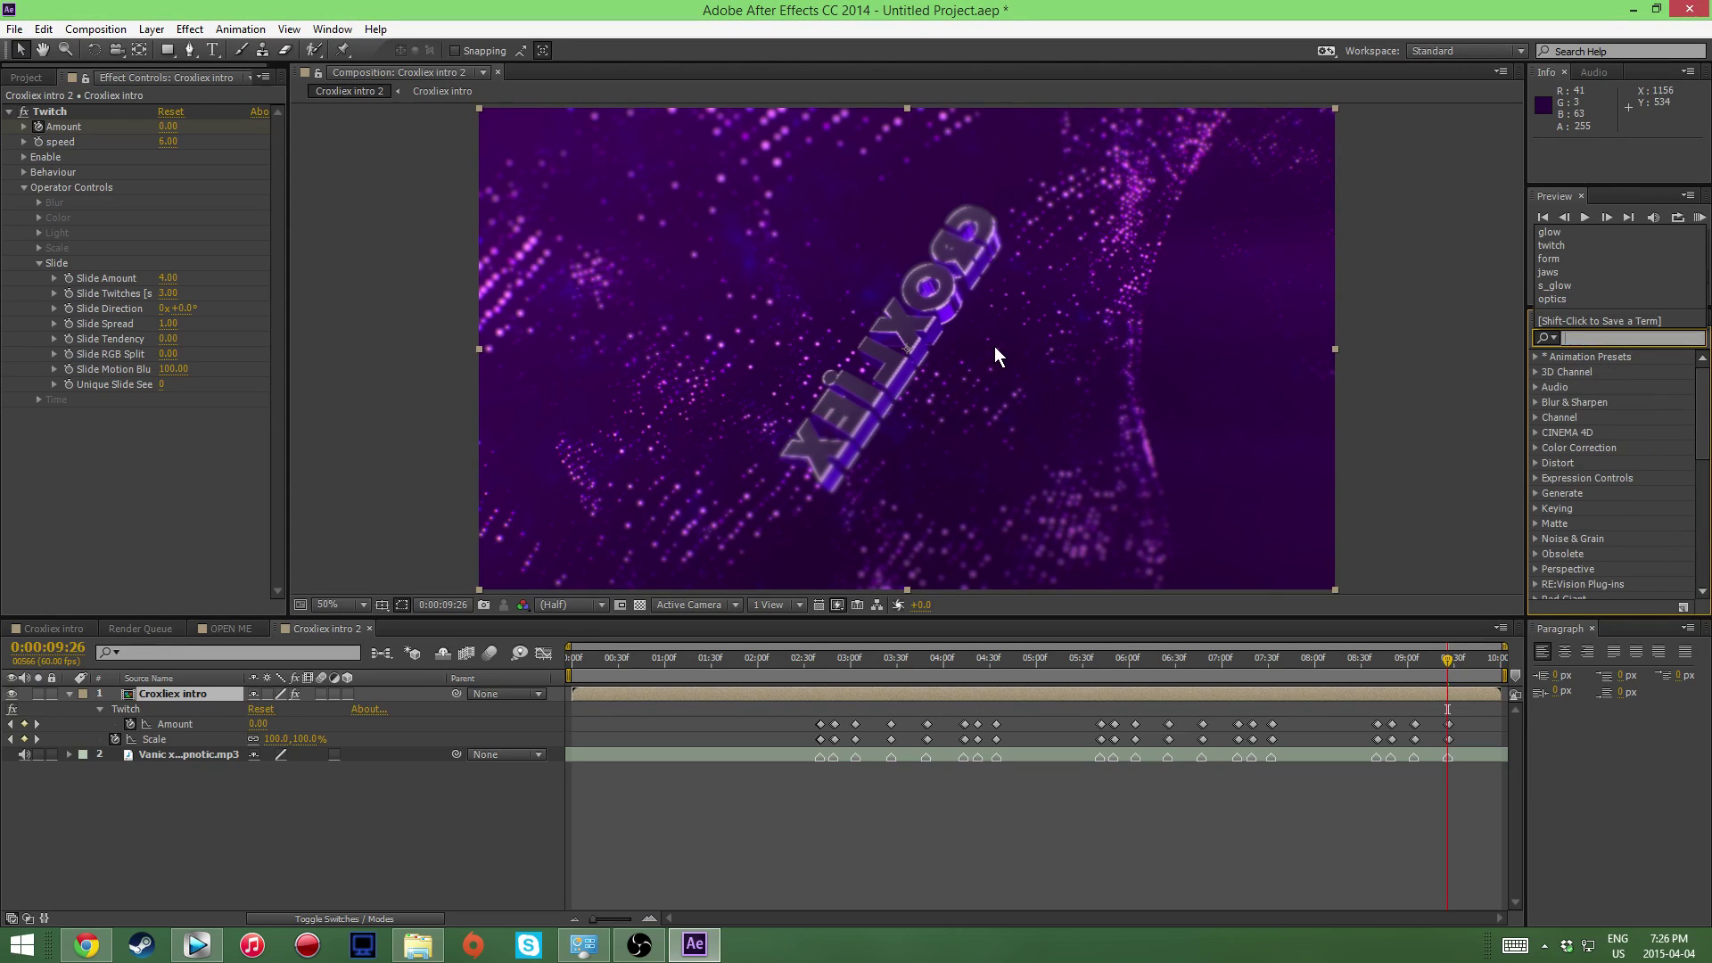
{"action": "left_click", "coordinate": [1313, 302]}
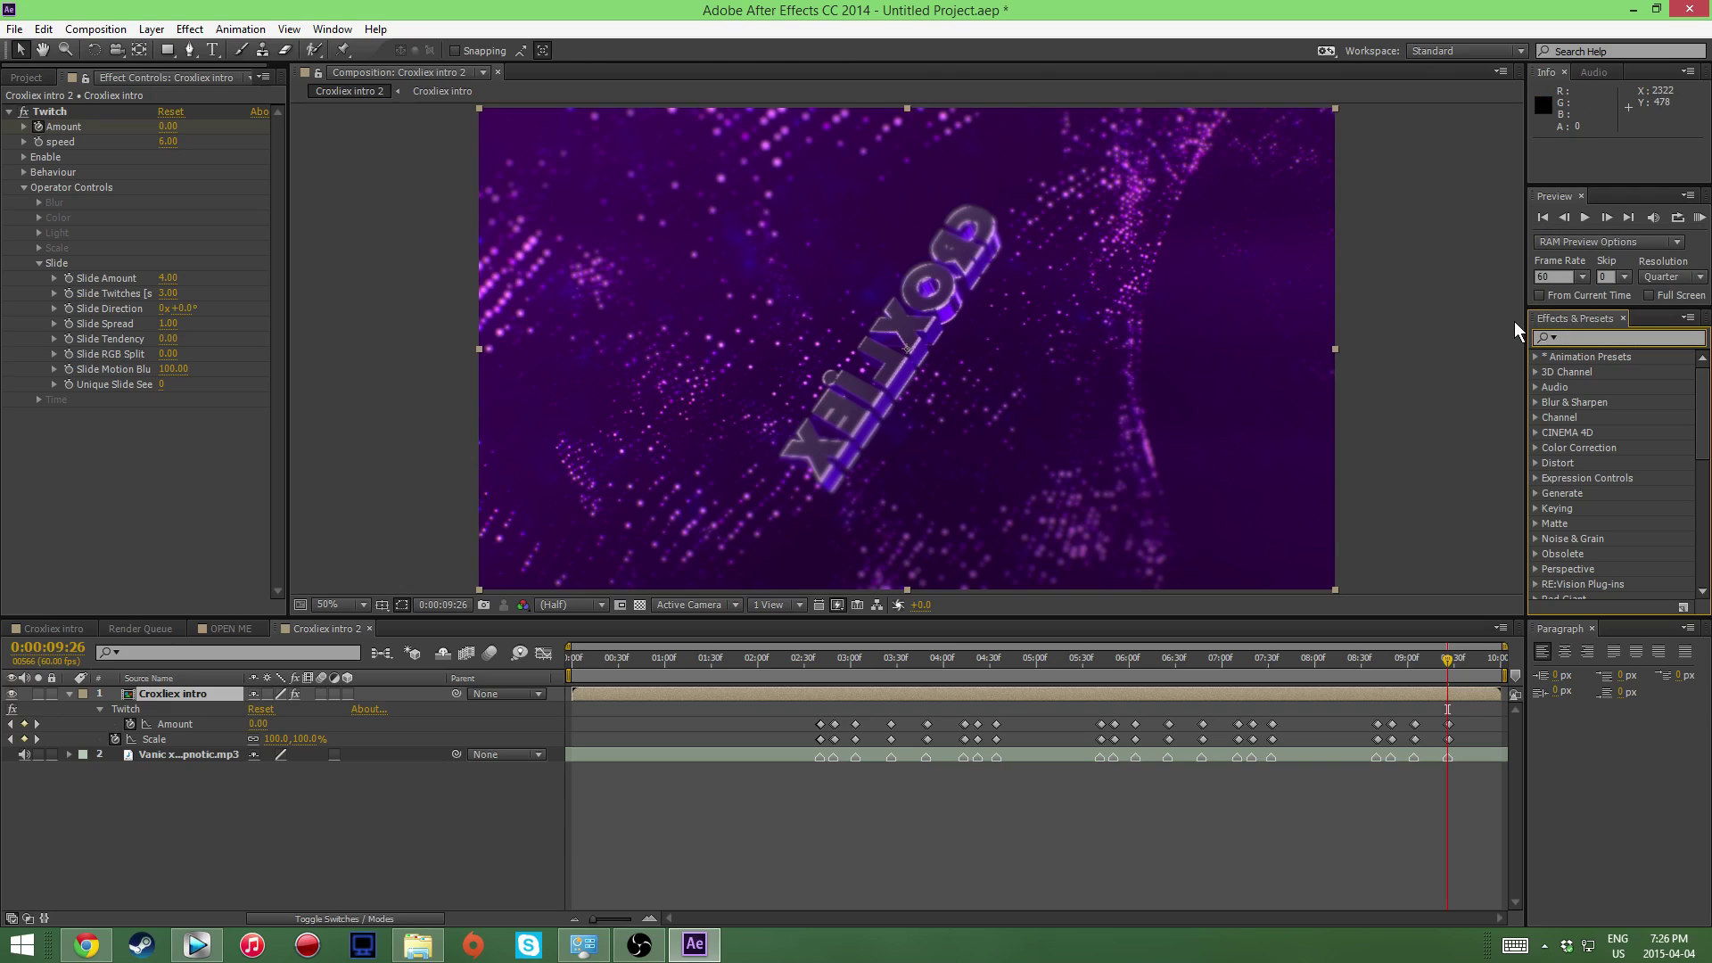
Step: Reveal the Croxliex intro layer's Rotation and keyframe it at 0° on the first beat at 0:00:02:40
{"action": "left_click", "coordinate": [1514, 321]}
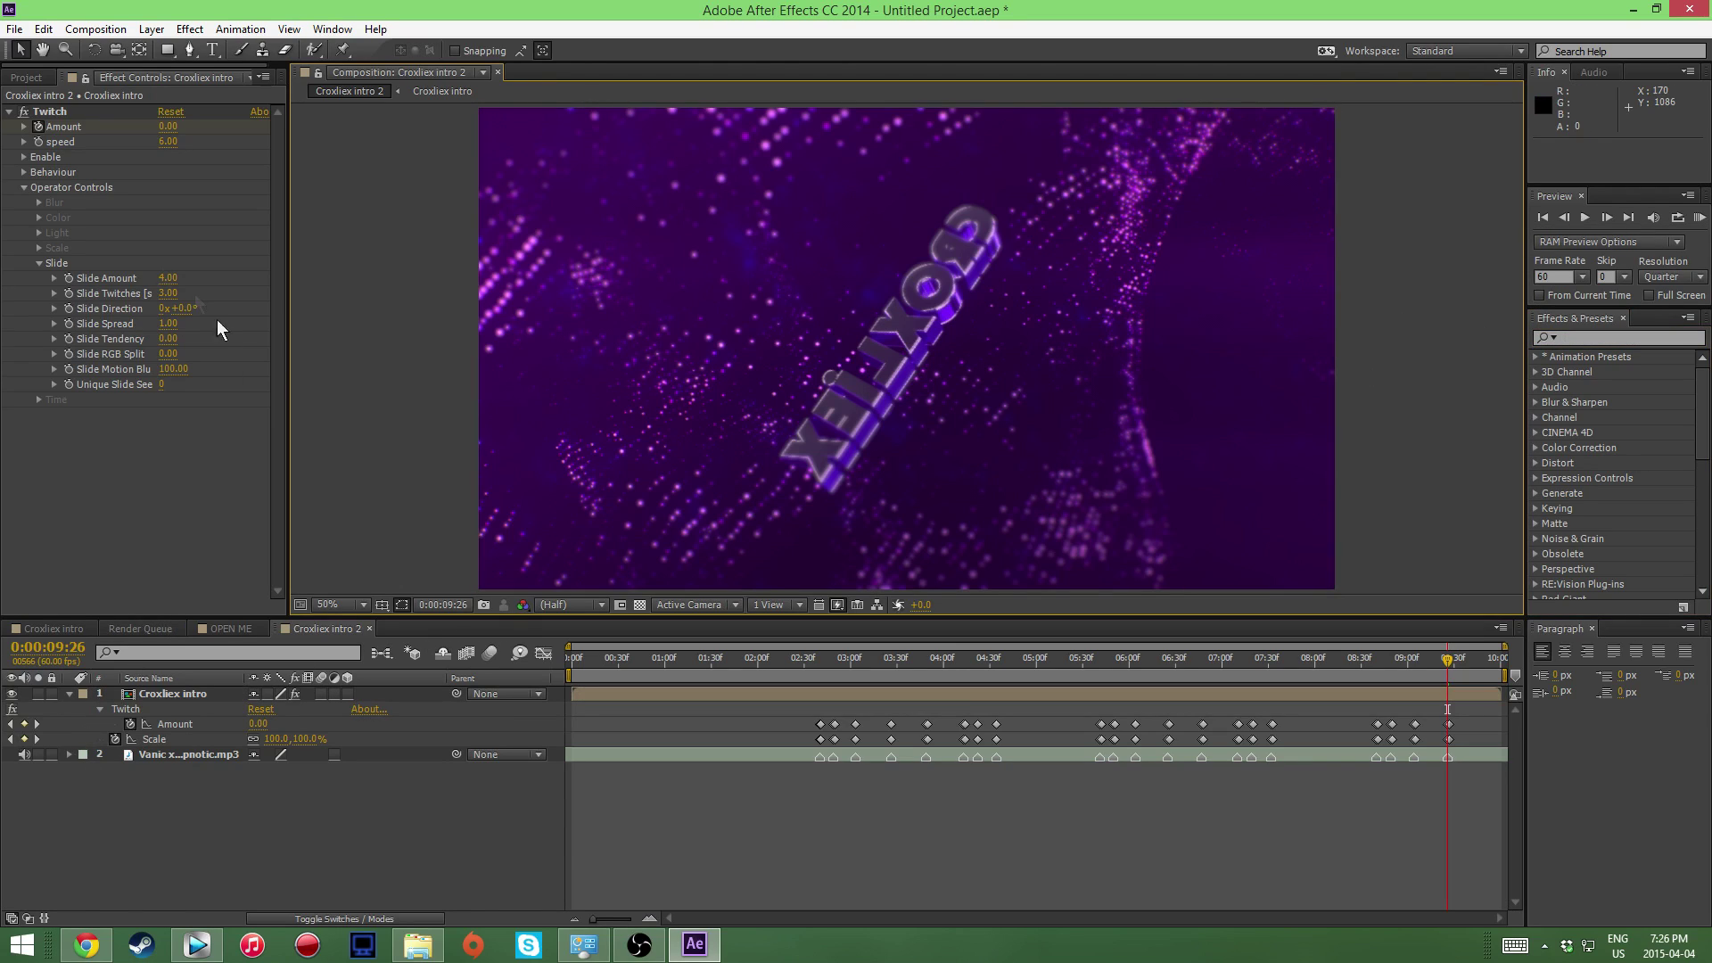
{"action": "left_click", "coordinate": [817, 666]}
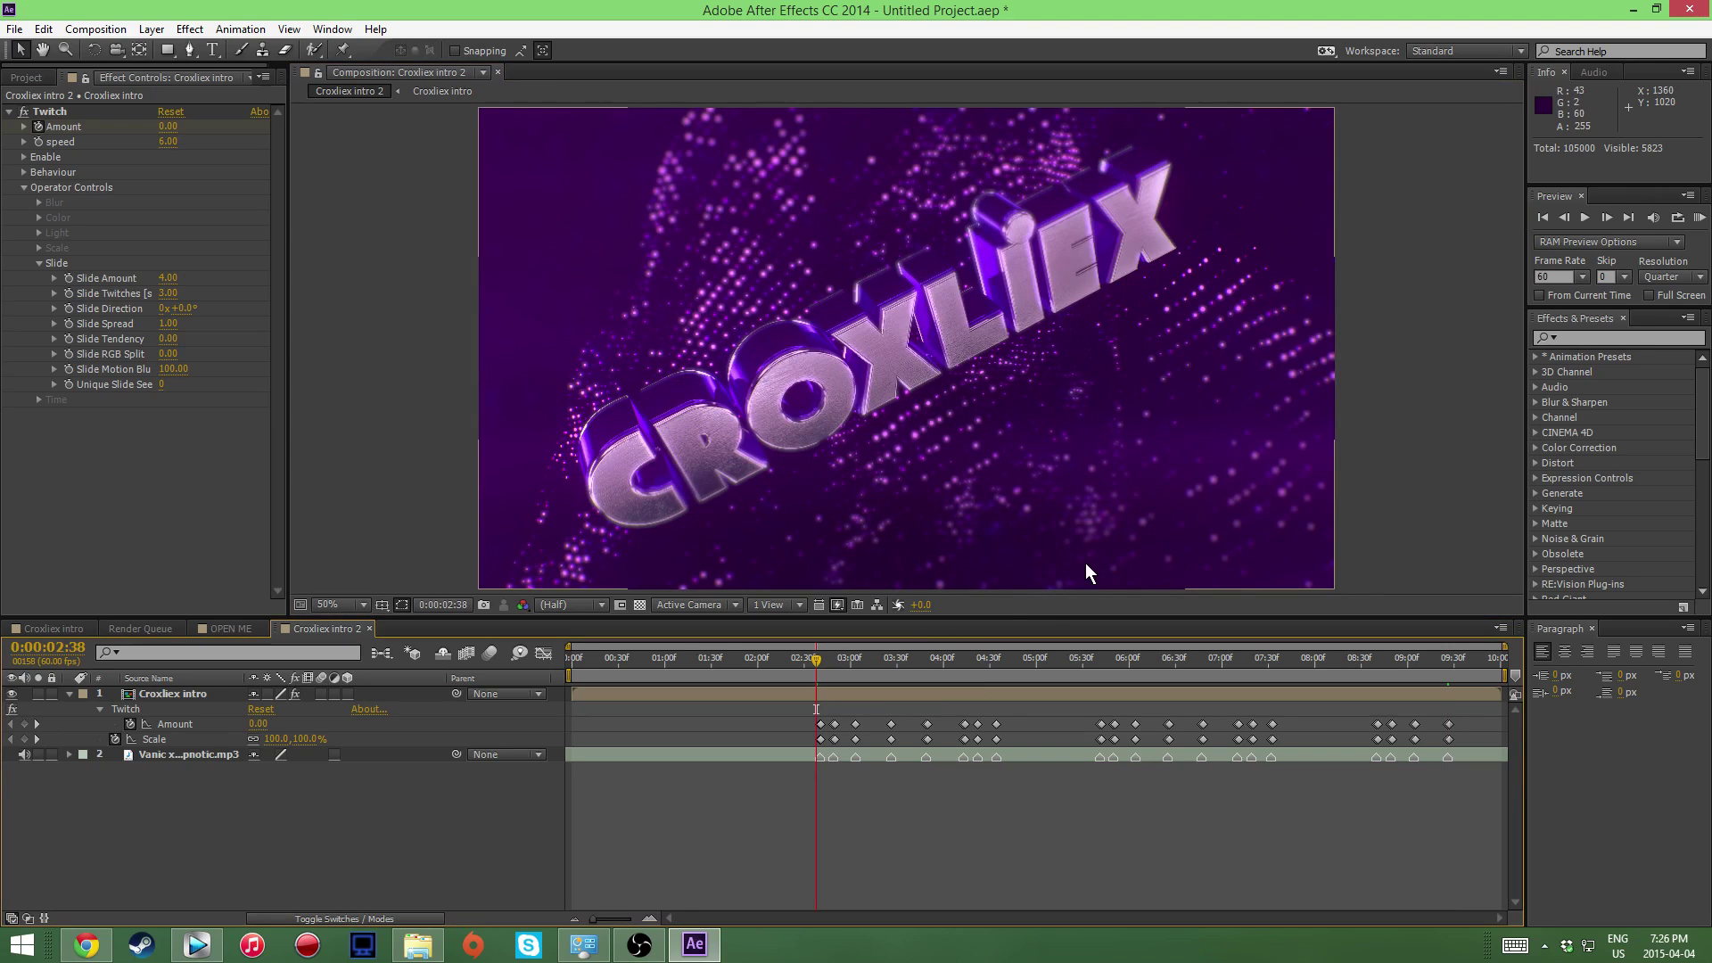
{"action": "mouse_move", "coordinate": [796, 668]}
{"action": "left_mouse_down"}
{"action": "mouse_move", "coordinate": [651, 658]}
{"action": "mouse_move", "coordinate": [1083, 666]}
{"action": "mouse_move", "coordinate": [812, 673]}
{"action": "left_mouse_up"}
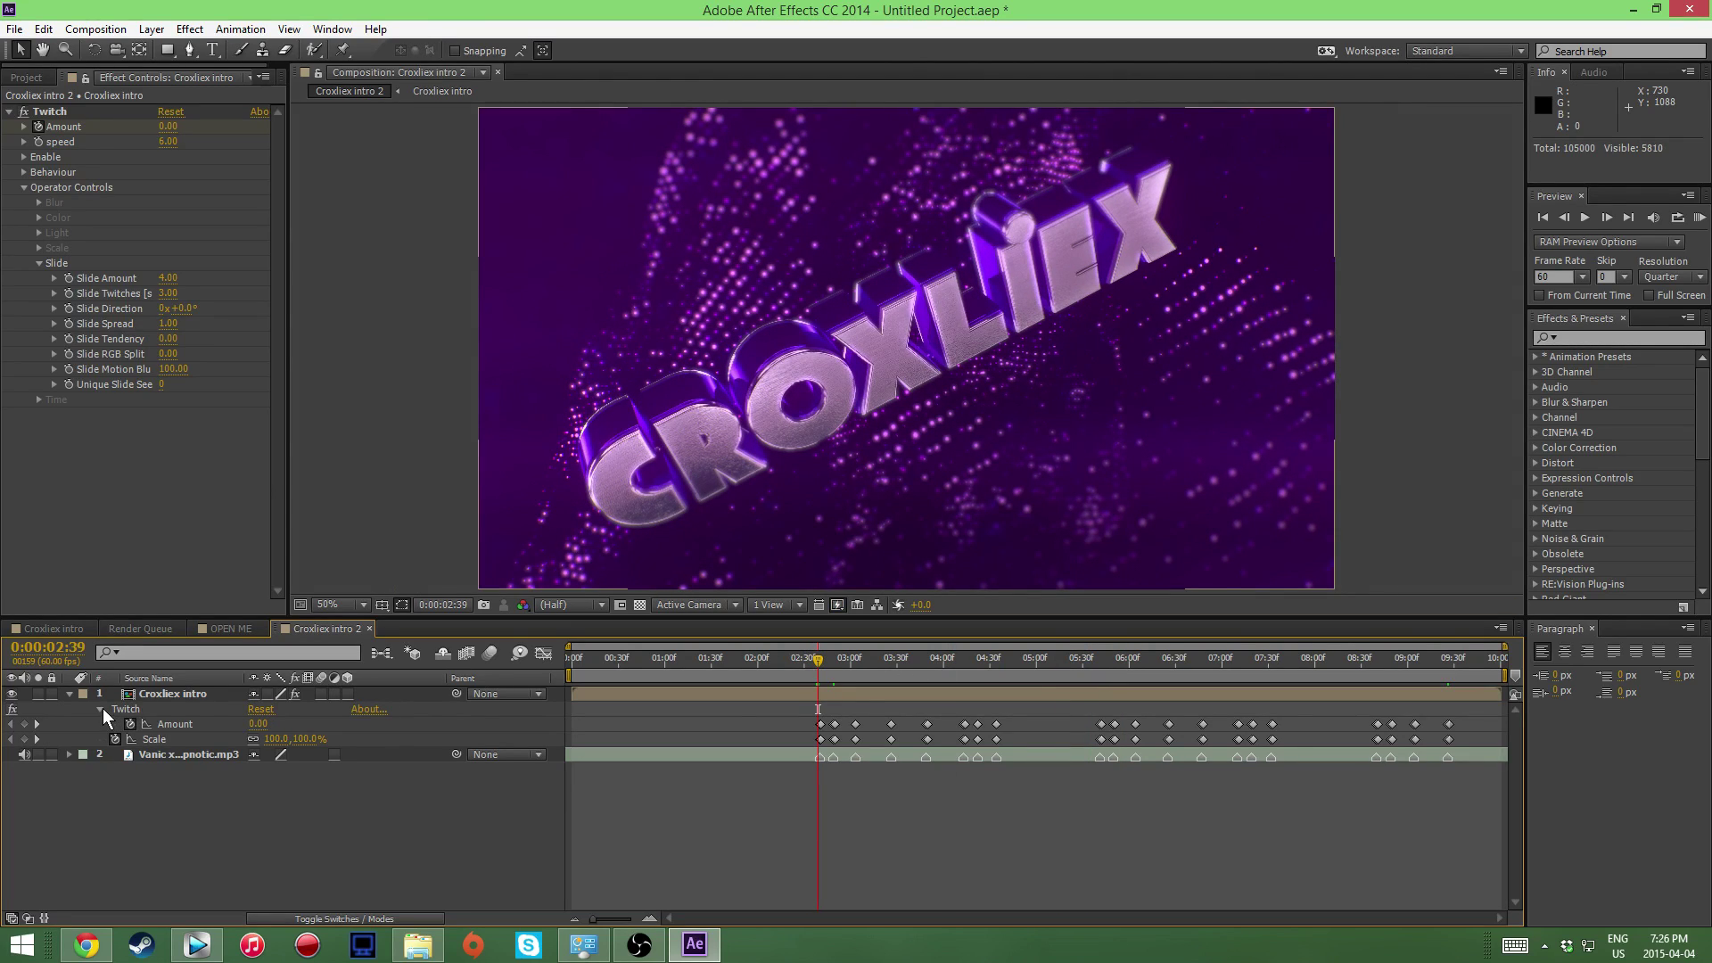
{"action": "left_click", "coordinate": [190, 693]}
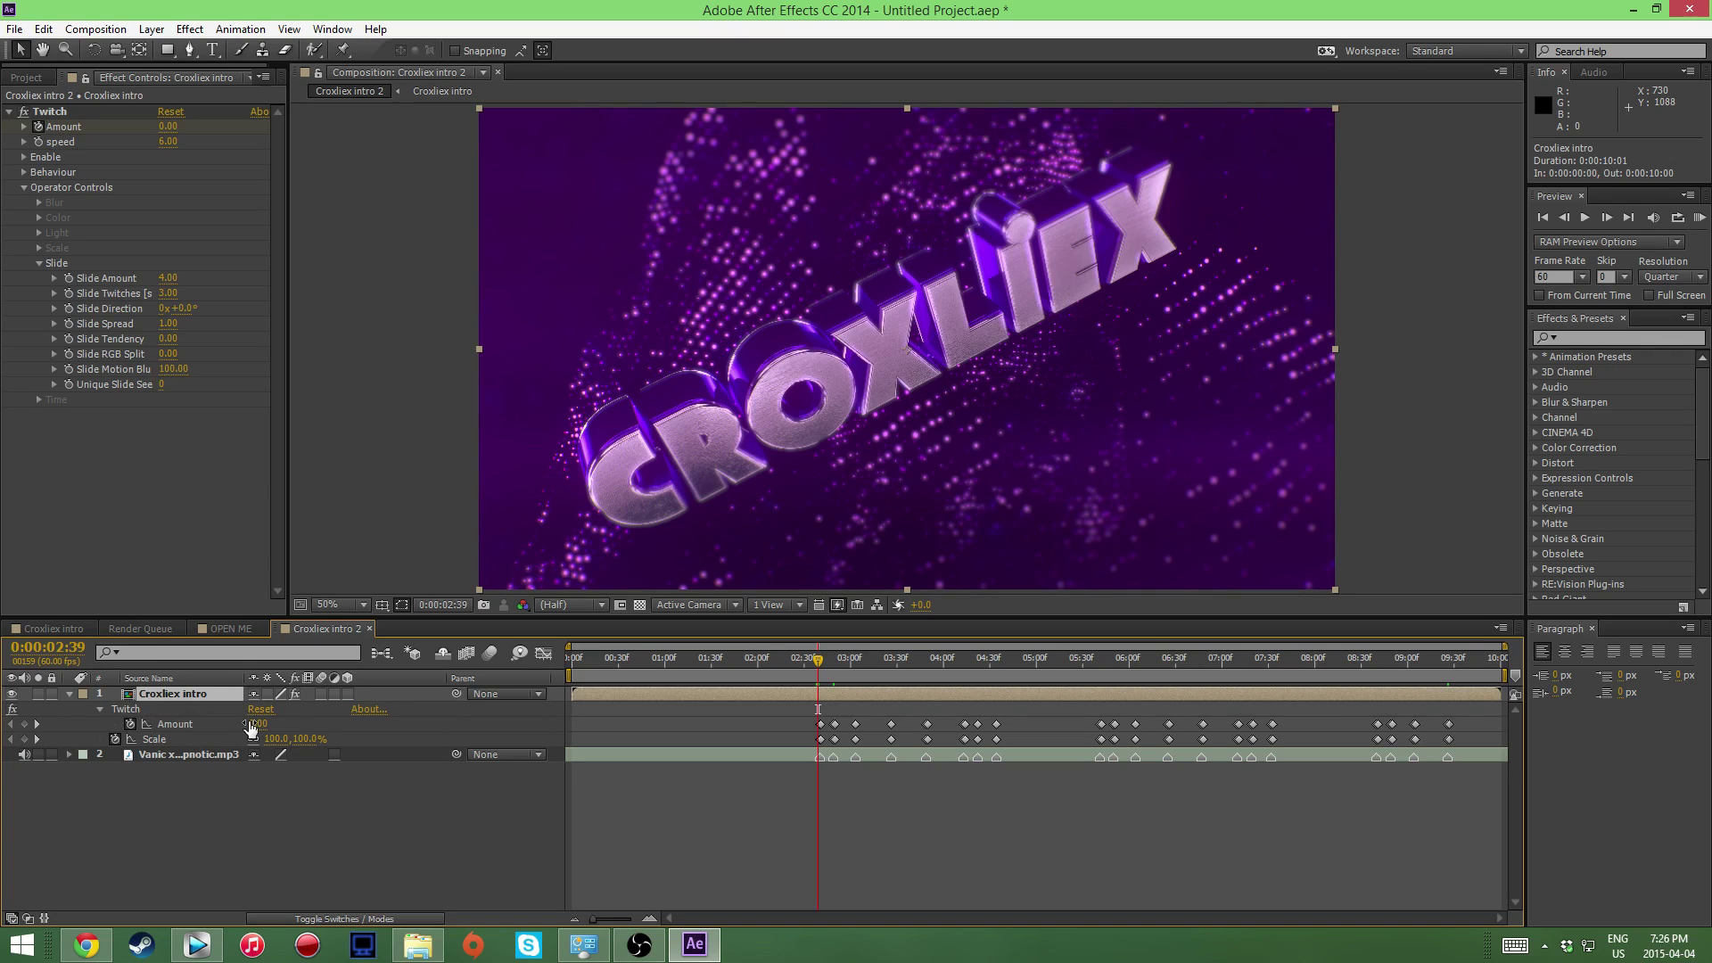
{"action": "key", "text": "r"}
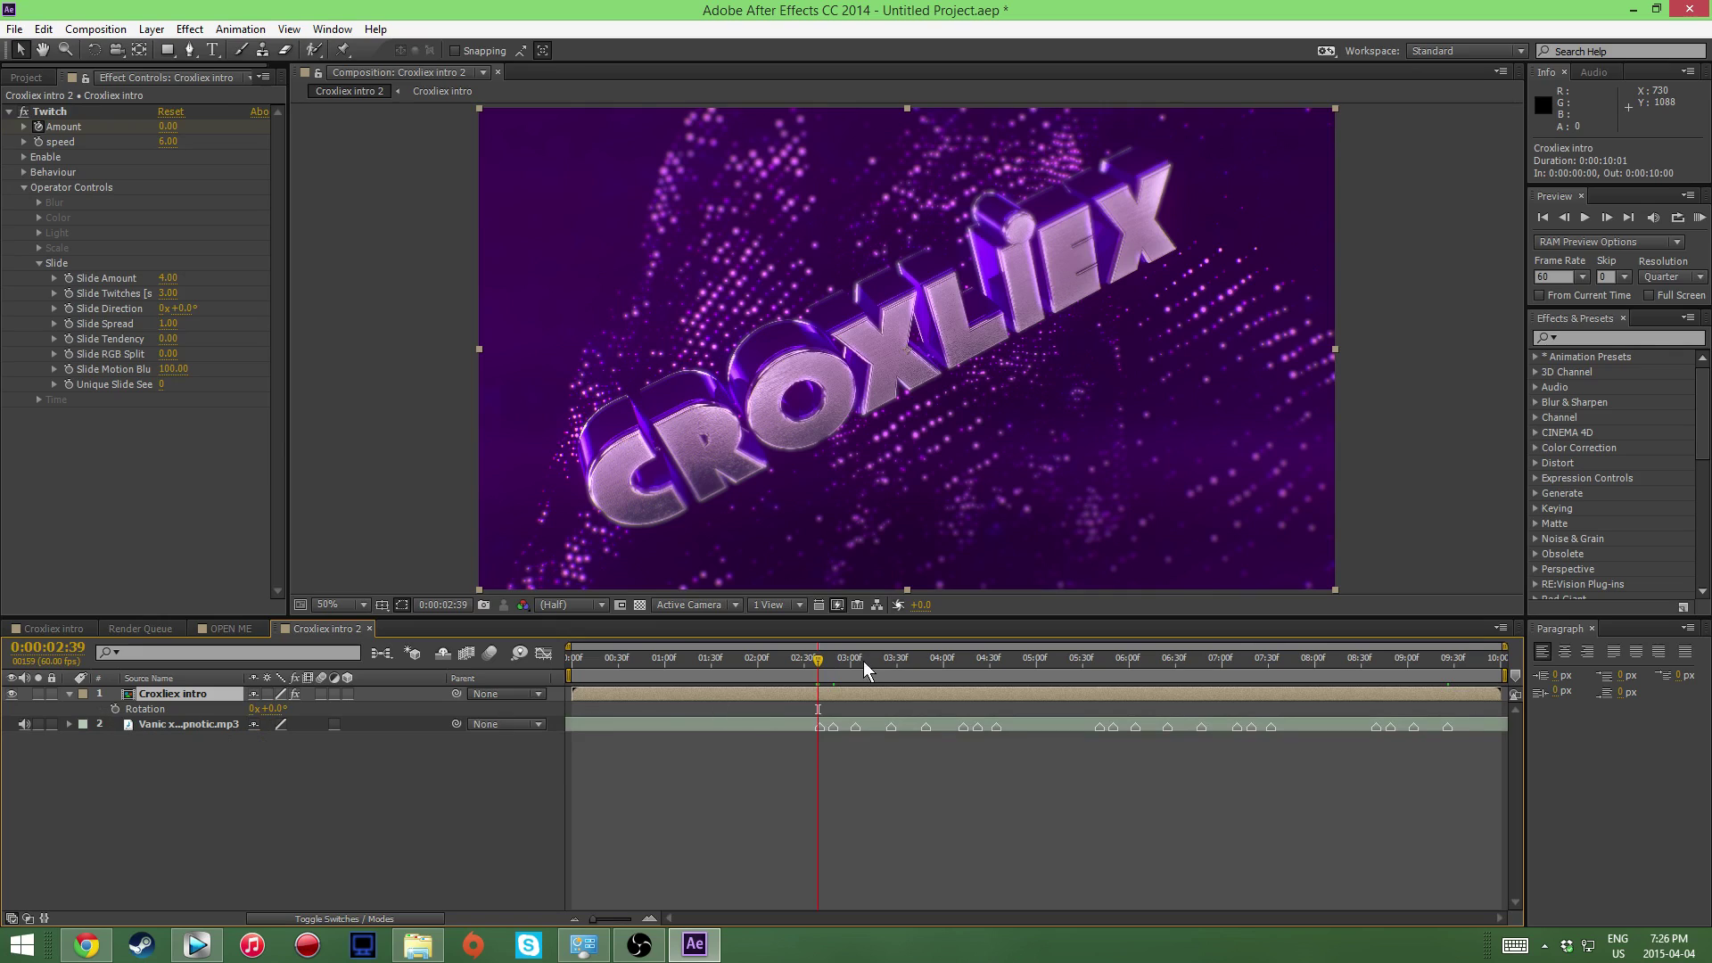
{"action": "left_click_drag", "start_coordinate": [821, 661], "coordinate": [822, 661]}
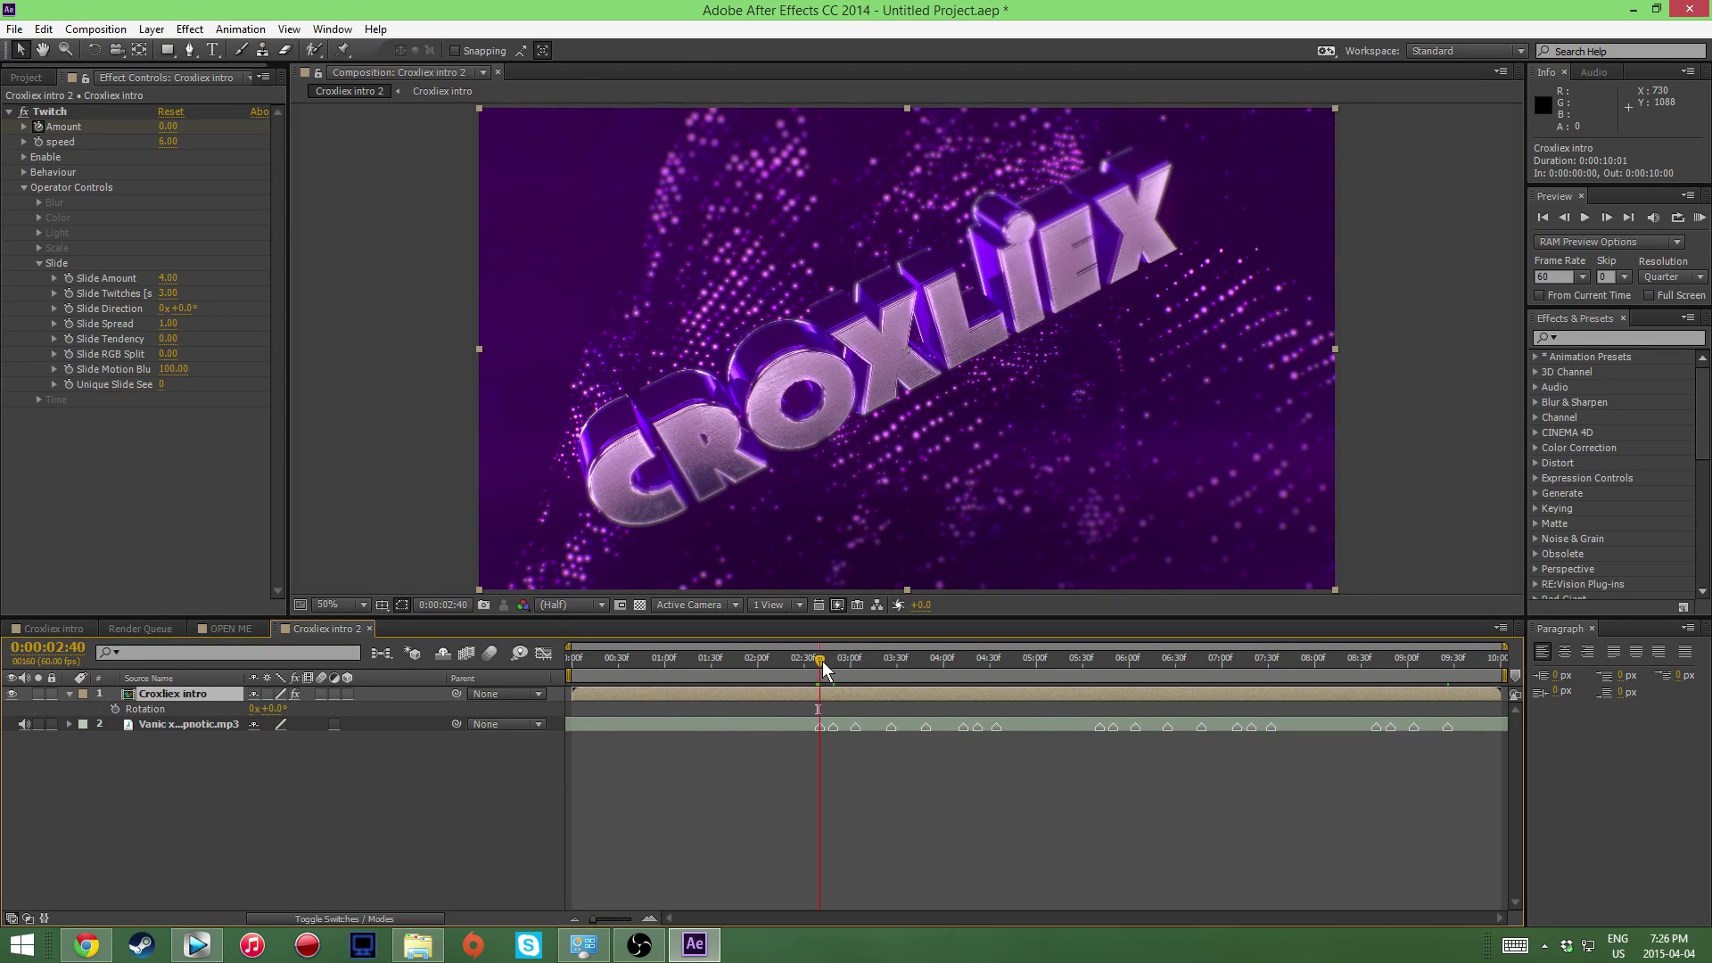
{"action": "left_click", "coordinate": [115, 709]}
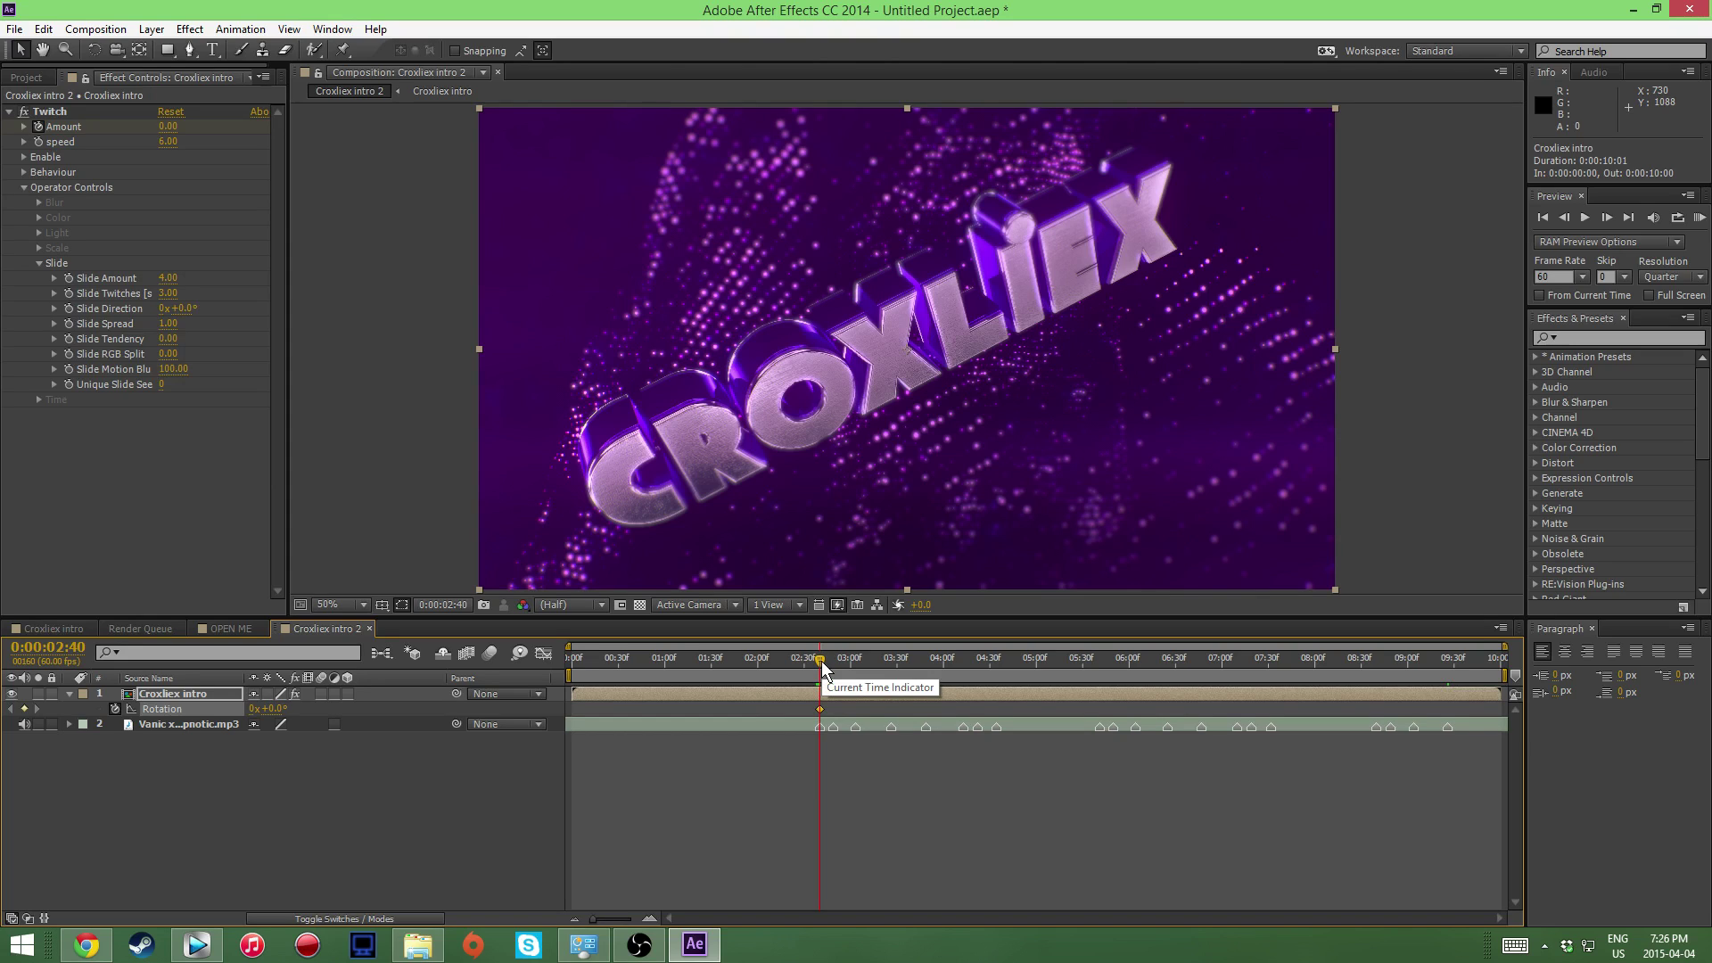
Step: Keyframe the layer's Rotation at 6° one frame after the first beat, at 0:00:02:41
{"action": "left_click_drag", "start_coordinate": [823, 663], "coordinate": [824, 665]}
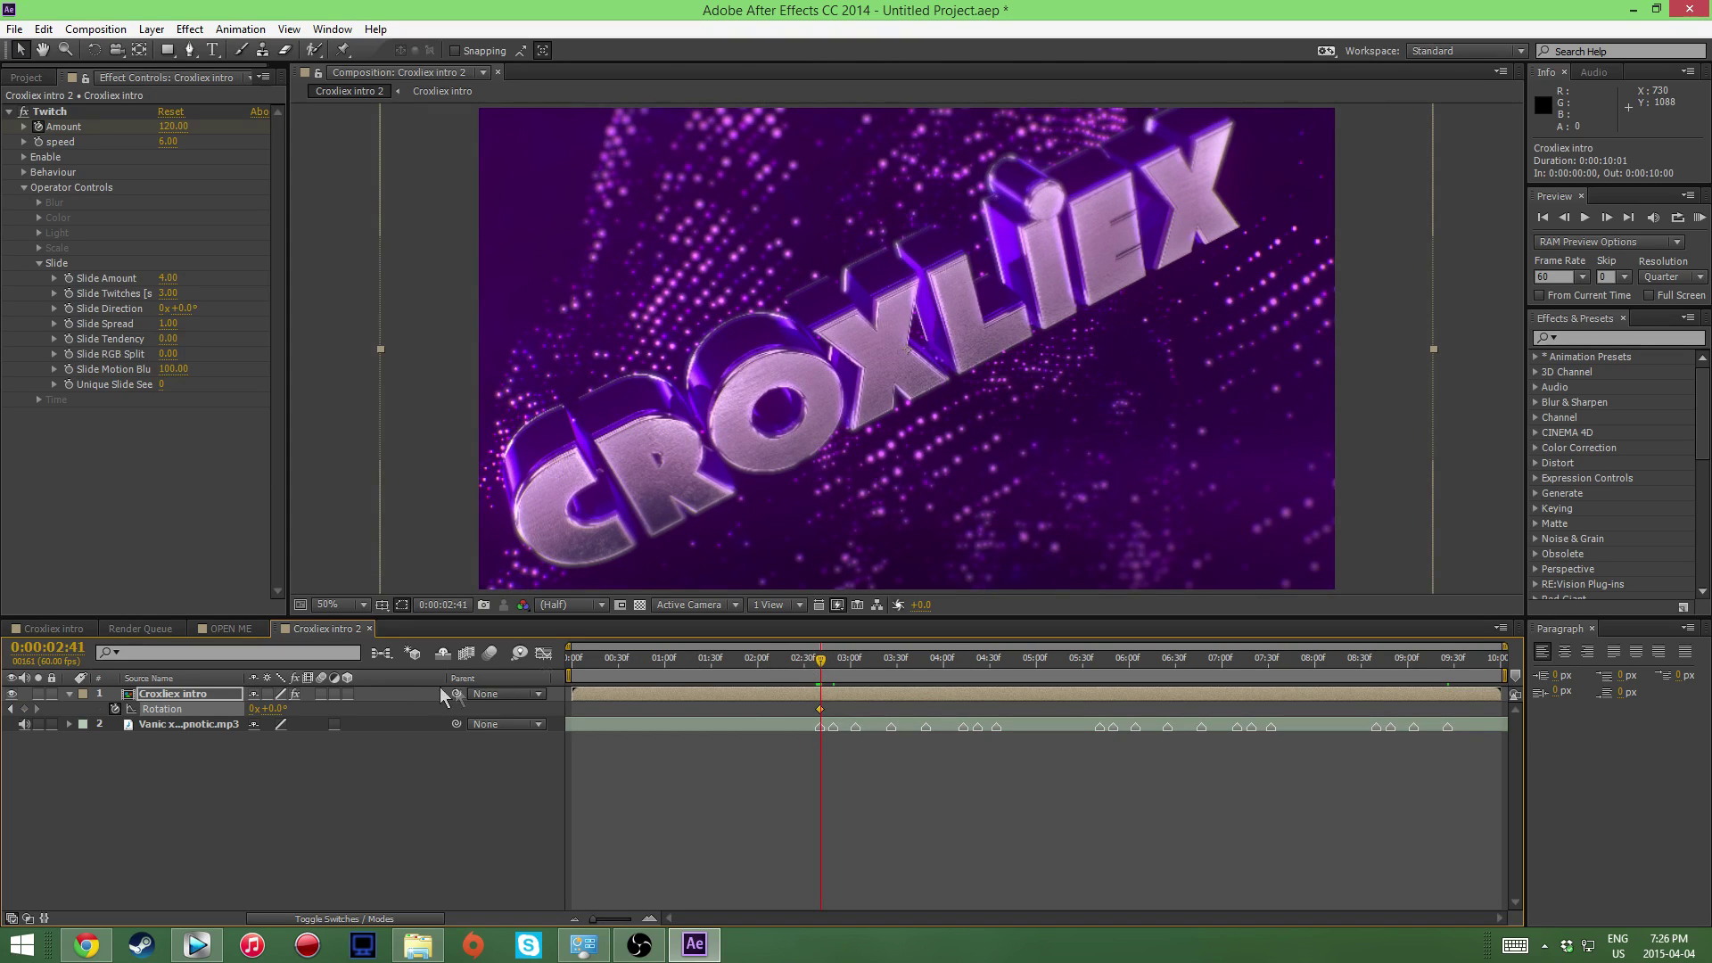
{"action": "left_click", "coordinate": [273, 709]}
{"action": "key", "text": "Return"}
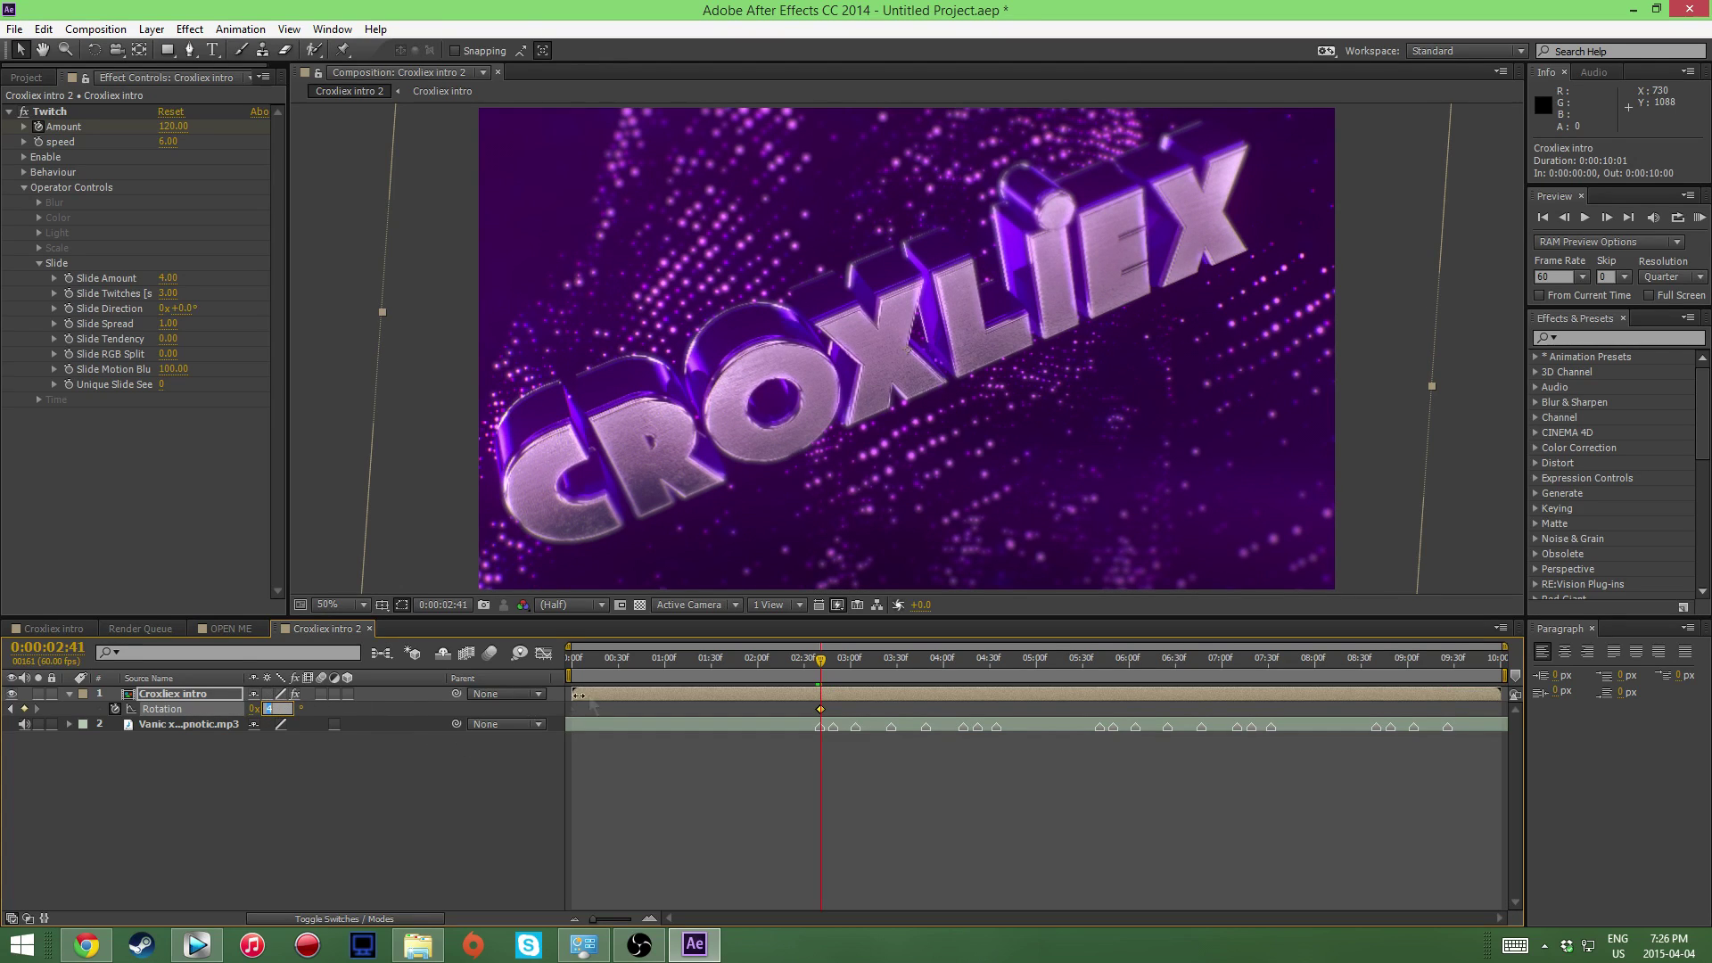
{"action": "type", "text": "6"}
{"action": "key", "text": "Return"}
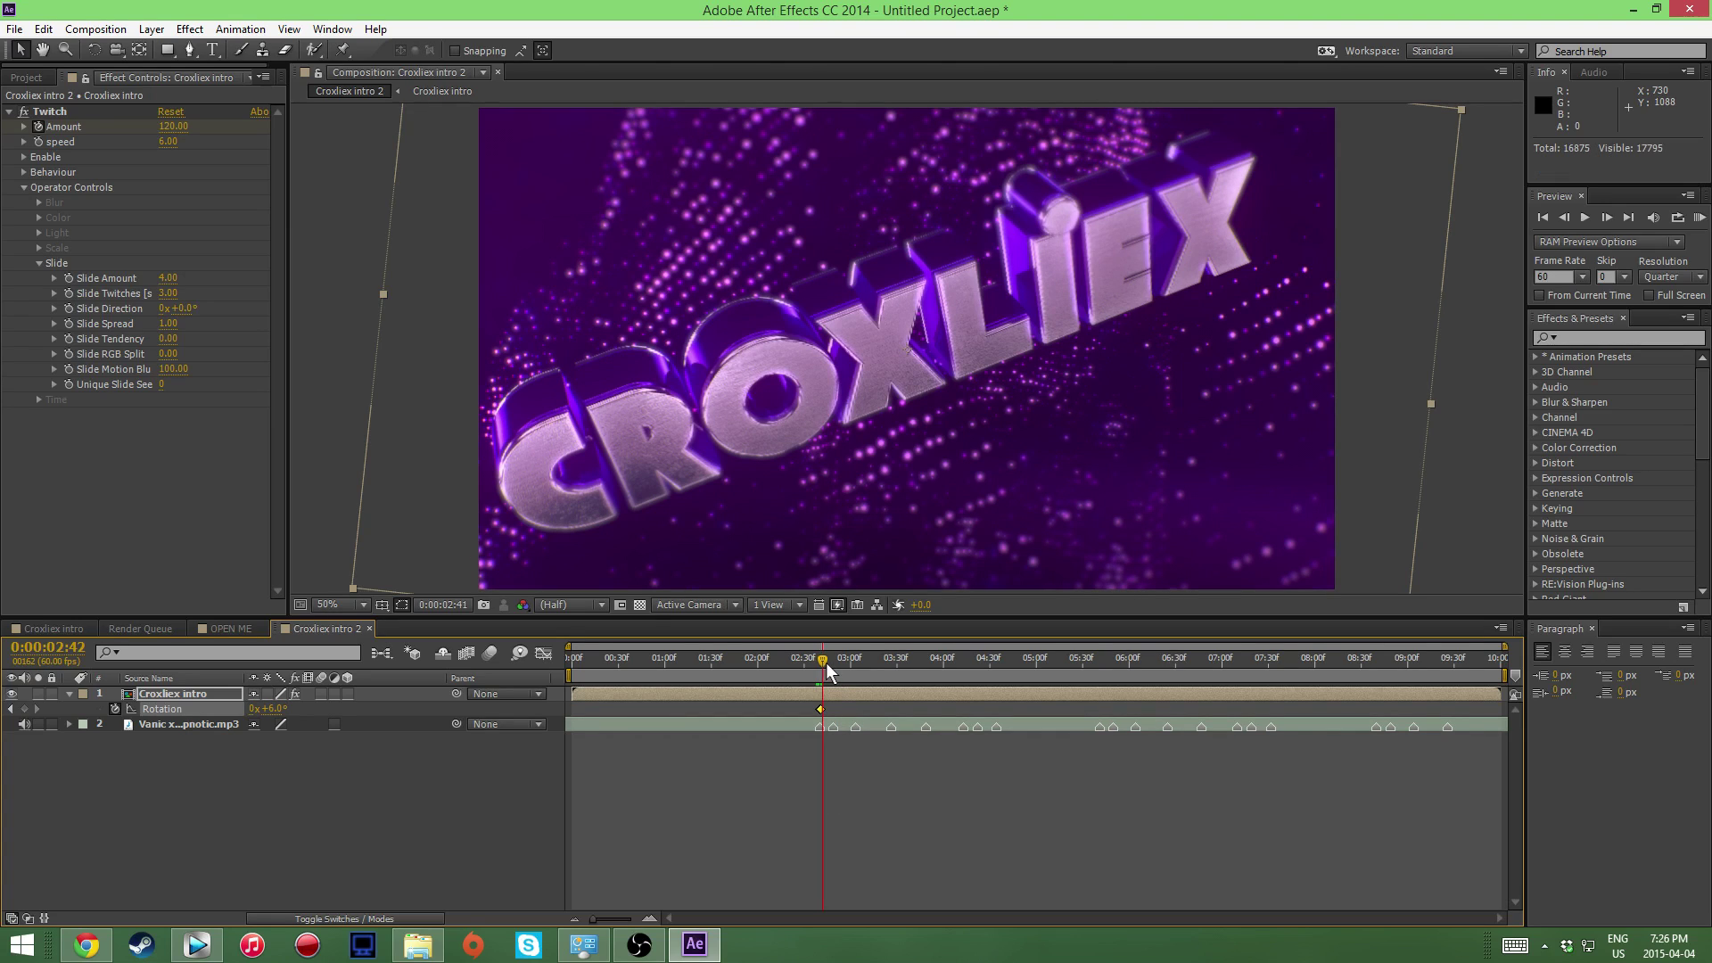
Step: Copy the two Rotation keyframes and paste them at the third beat marker, 0:00:03:03
{"action": "left_click_drag", "start_coordinate": [826, 664], "coordinate": [842, 719]}
{"action": "left_click", "coordinate": [817, 710]}
{"action": "key", "text": "ctrl+c"}
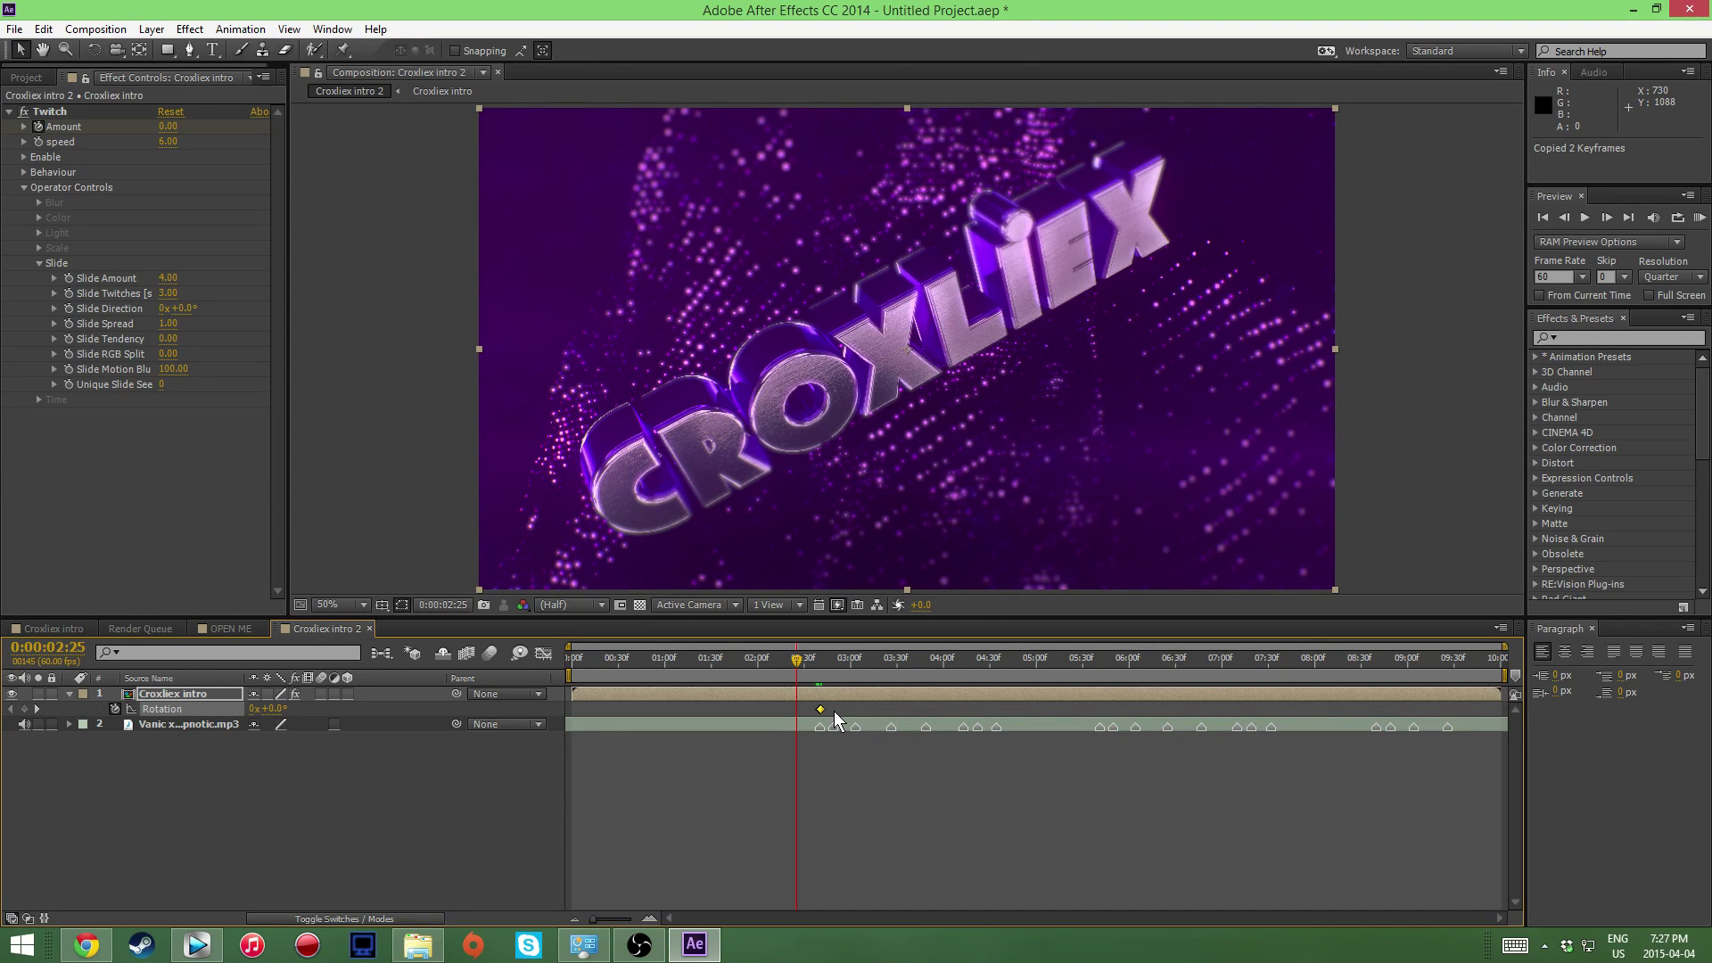
{"action": "key", "text": "k"}
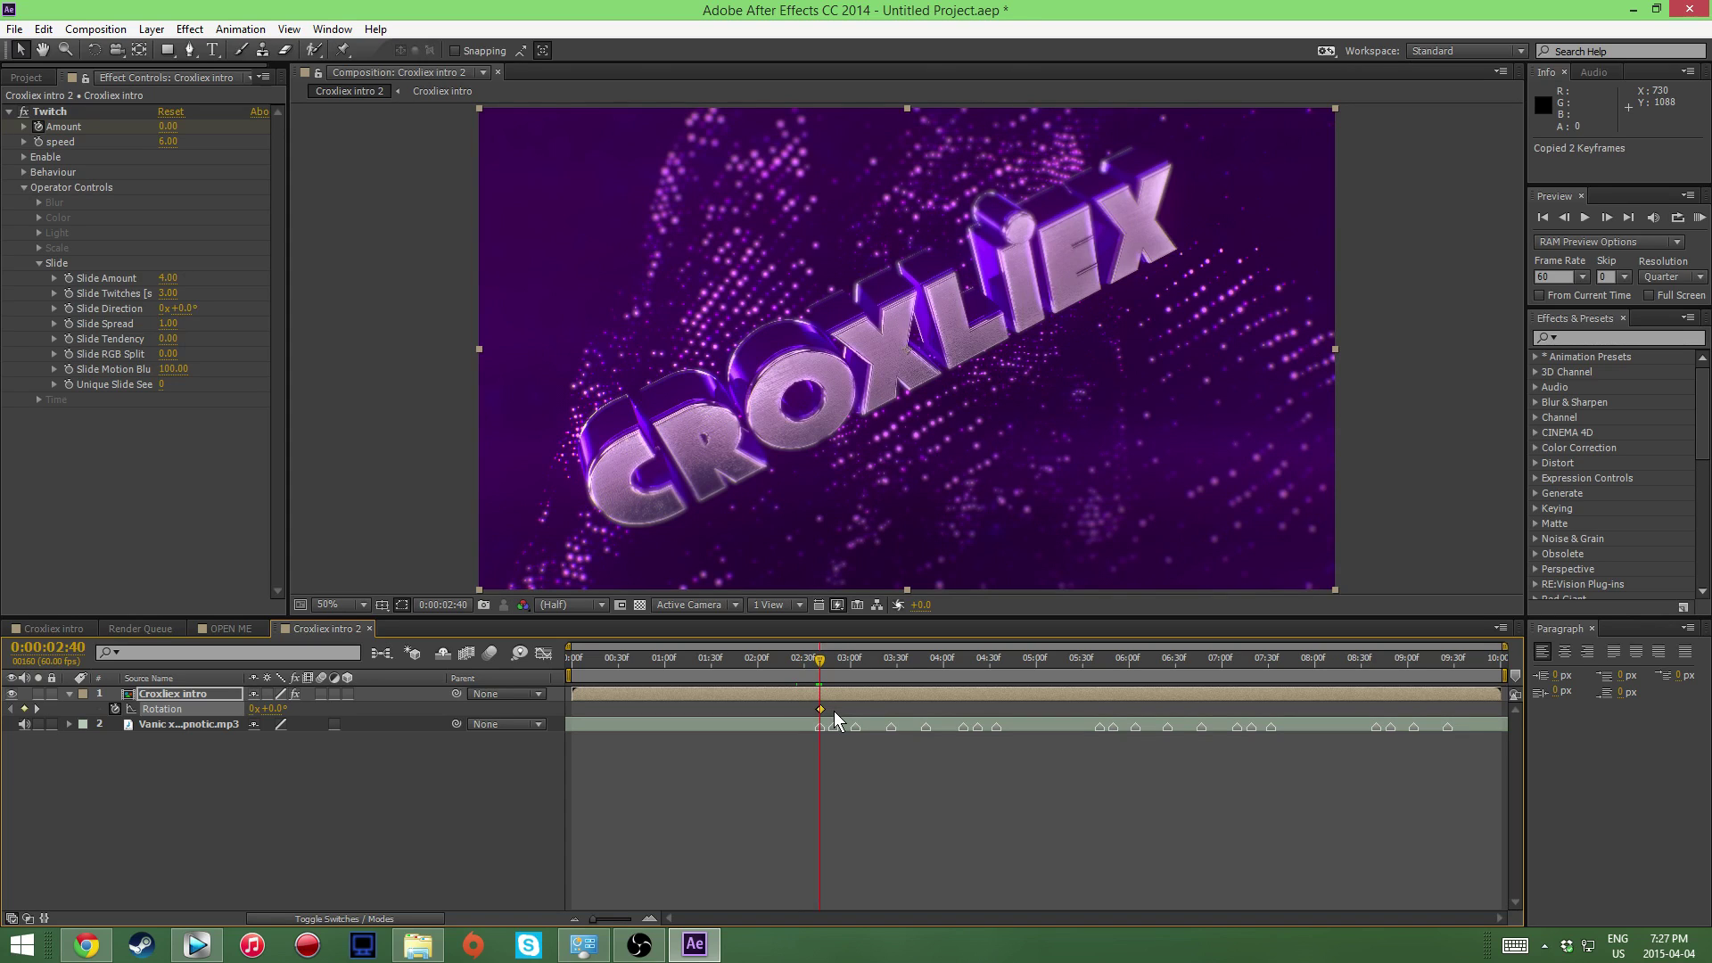
{"action": "key", "text": "space"}
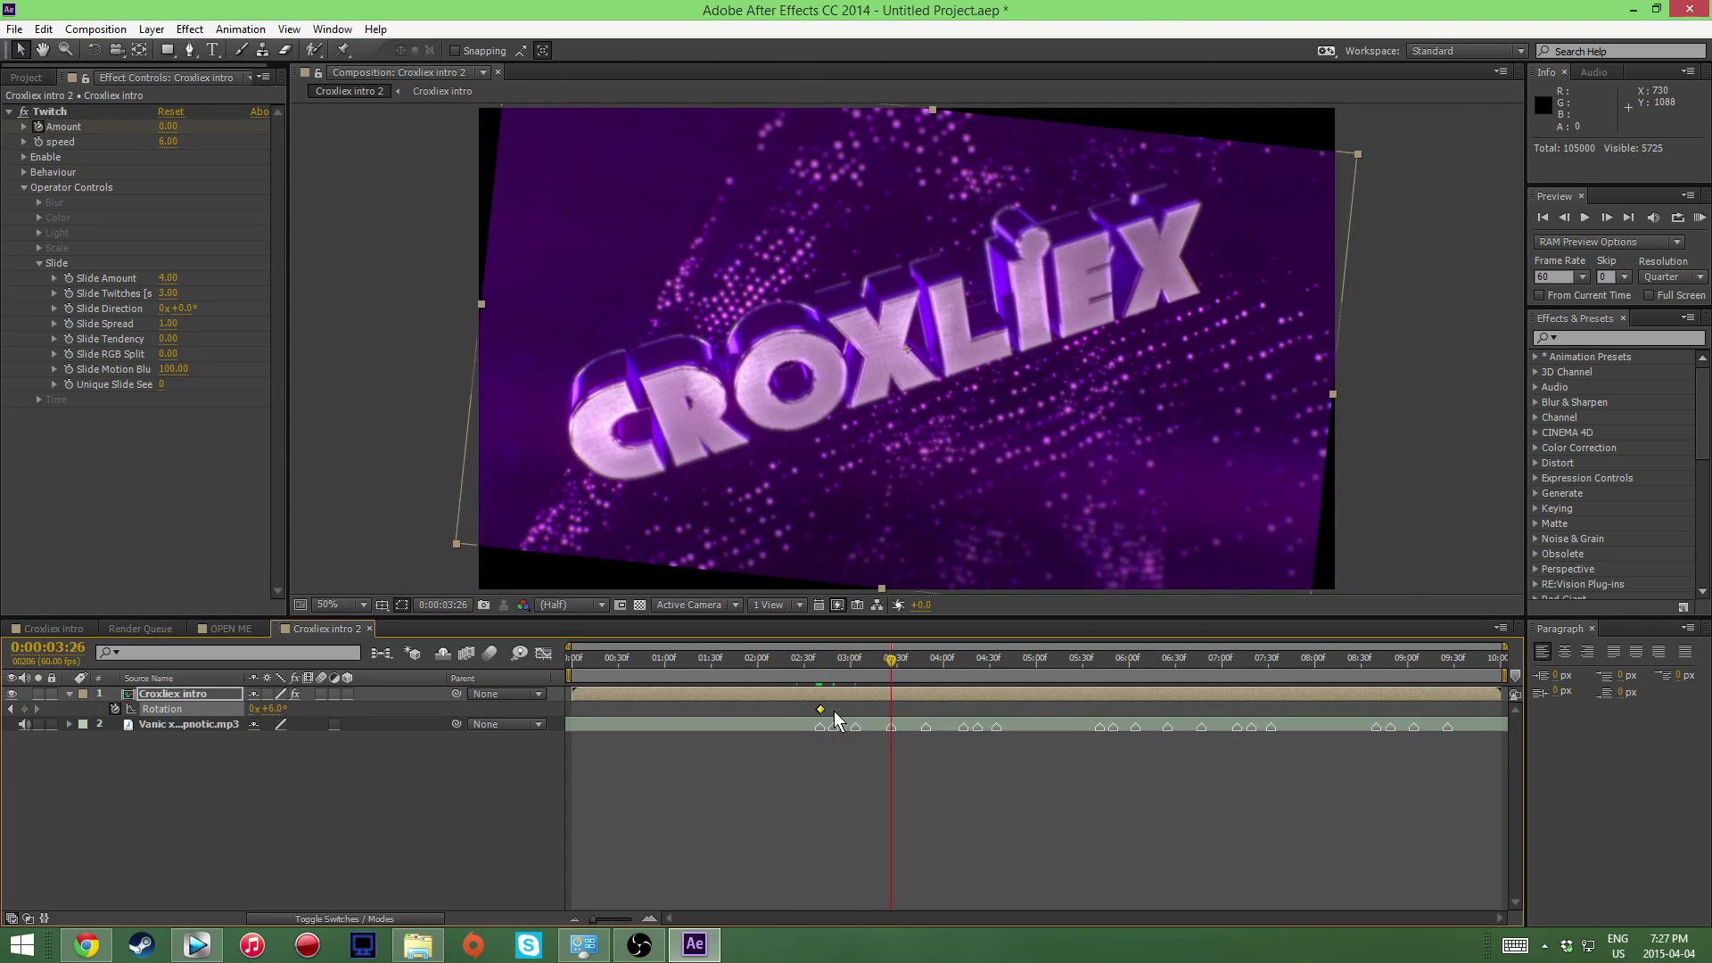
{"action": "left_click_drag", "start_coordinate": [887, 660], "coordinate": [852, 661]}
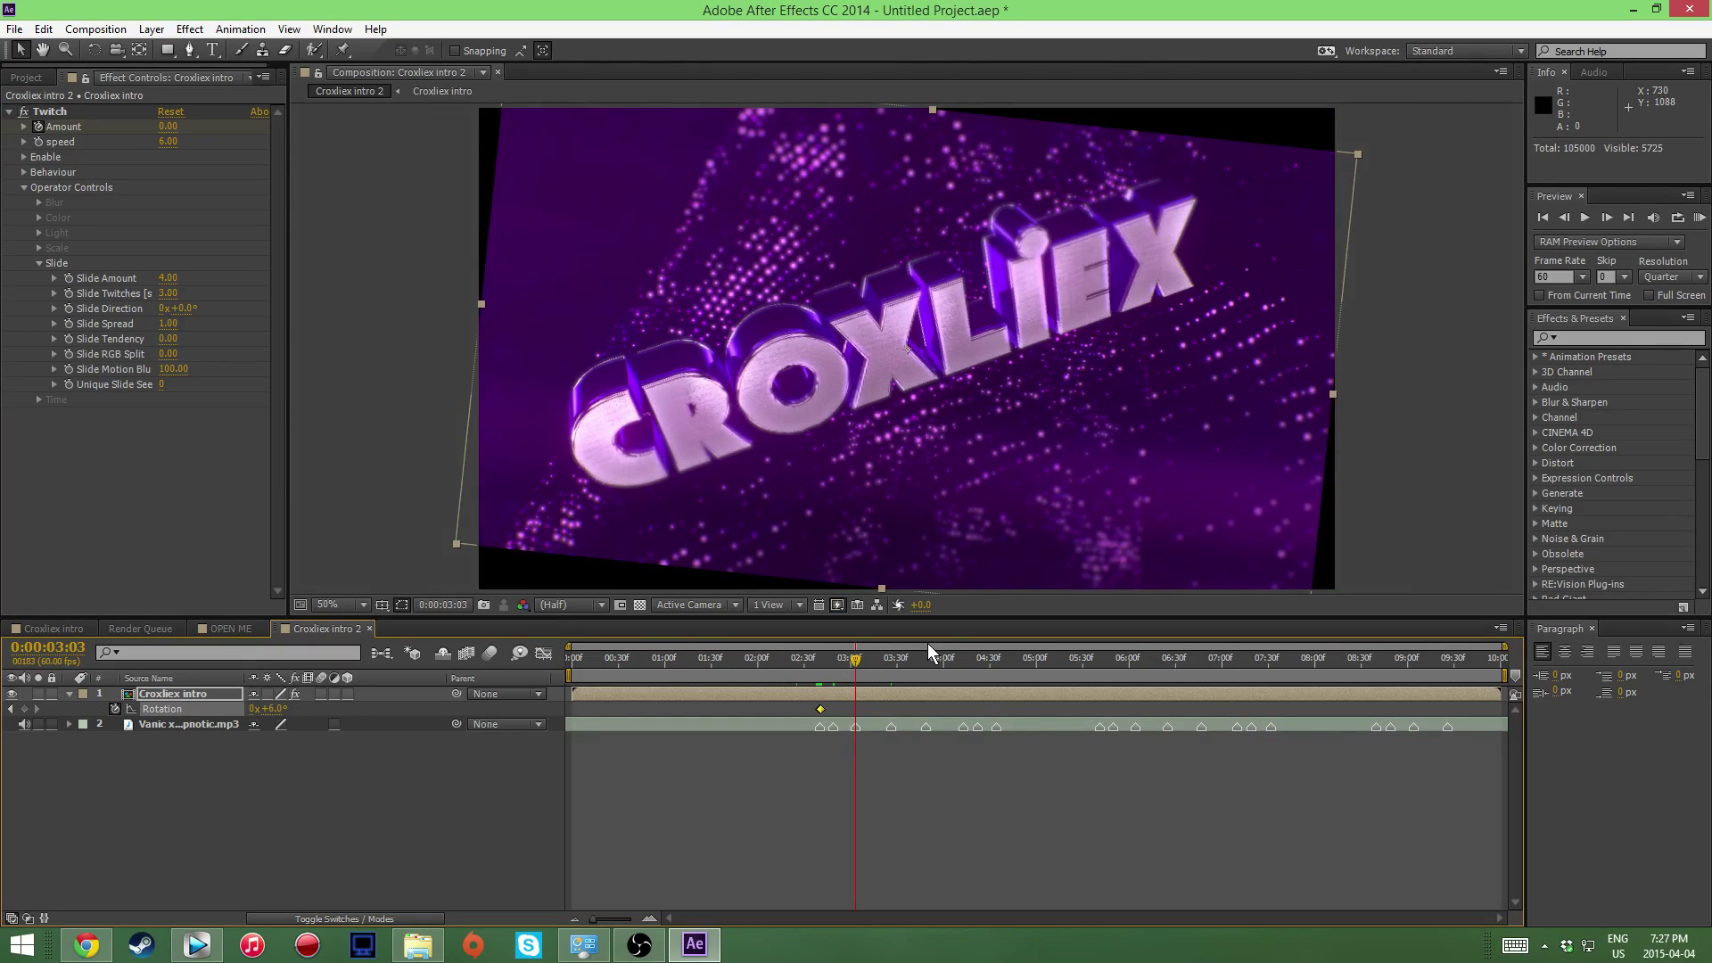
{"action": "key", "text": "ctrl+z"}
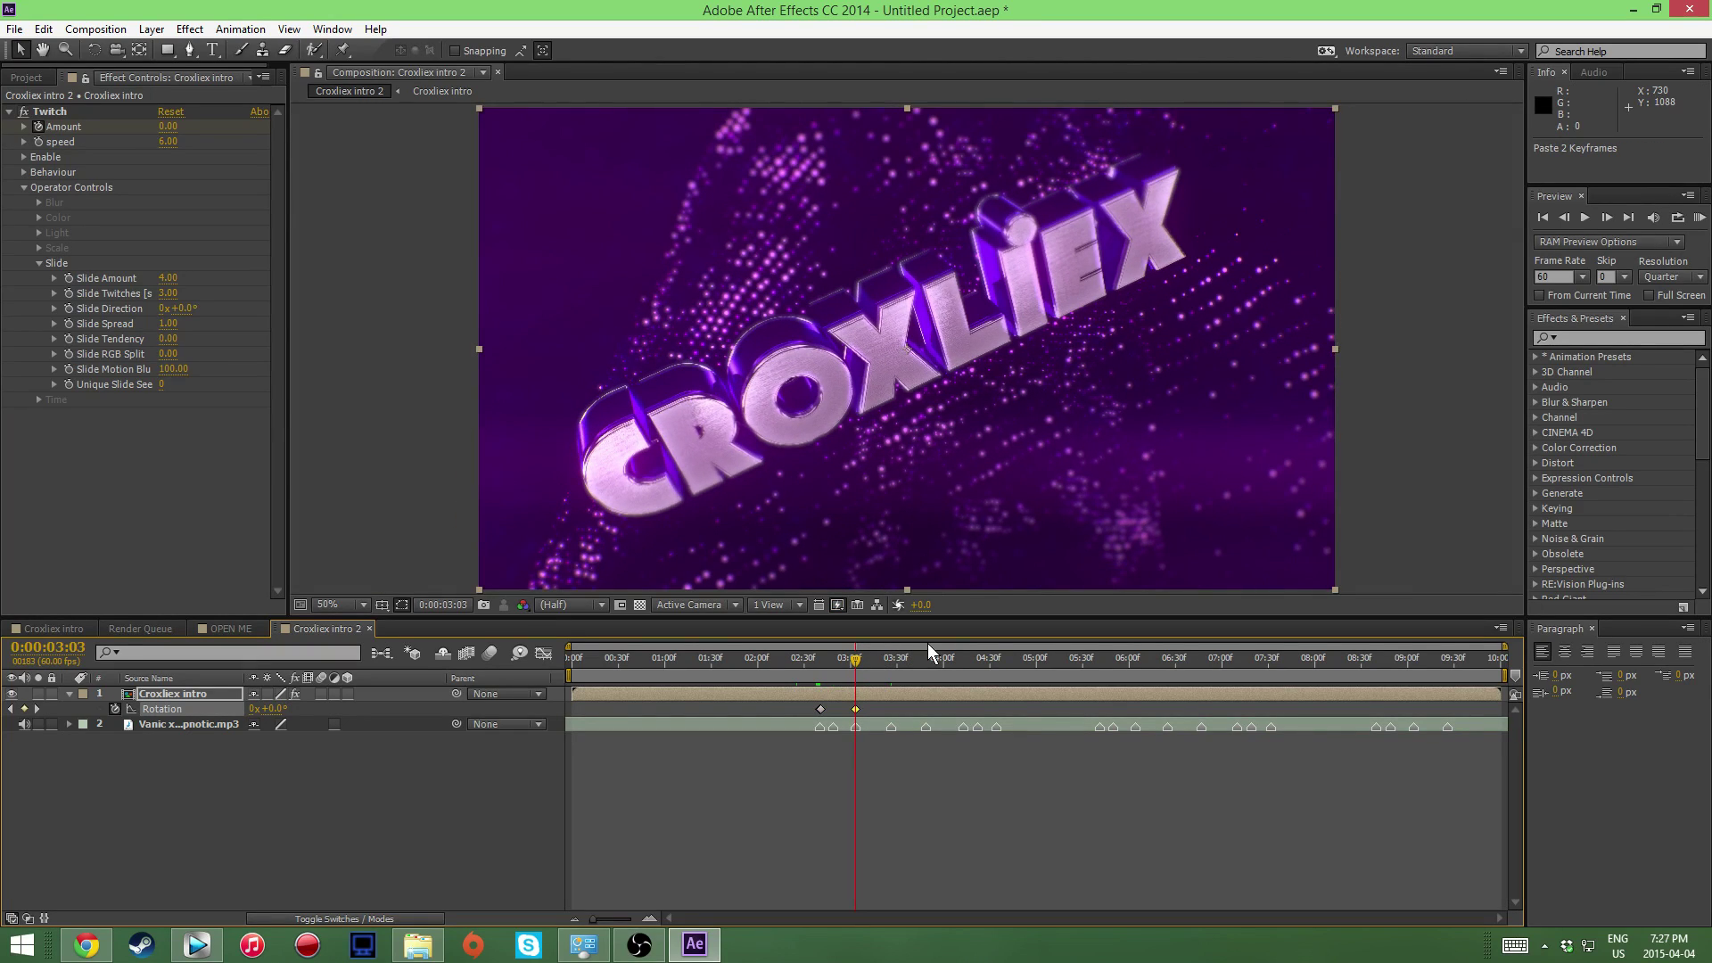
Step: Paste the 0° and 6° Rotation keyframes at every second beat marker from 0:00:03:50 through 0:00:09:04, and RAM preview the intro
{"action": "left_click", "coordinate": [927, 649]}
{"action": "key", "text": "ctrl+v"}
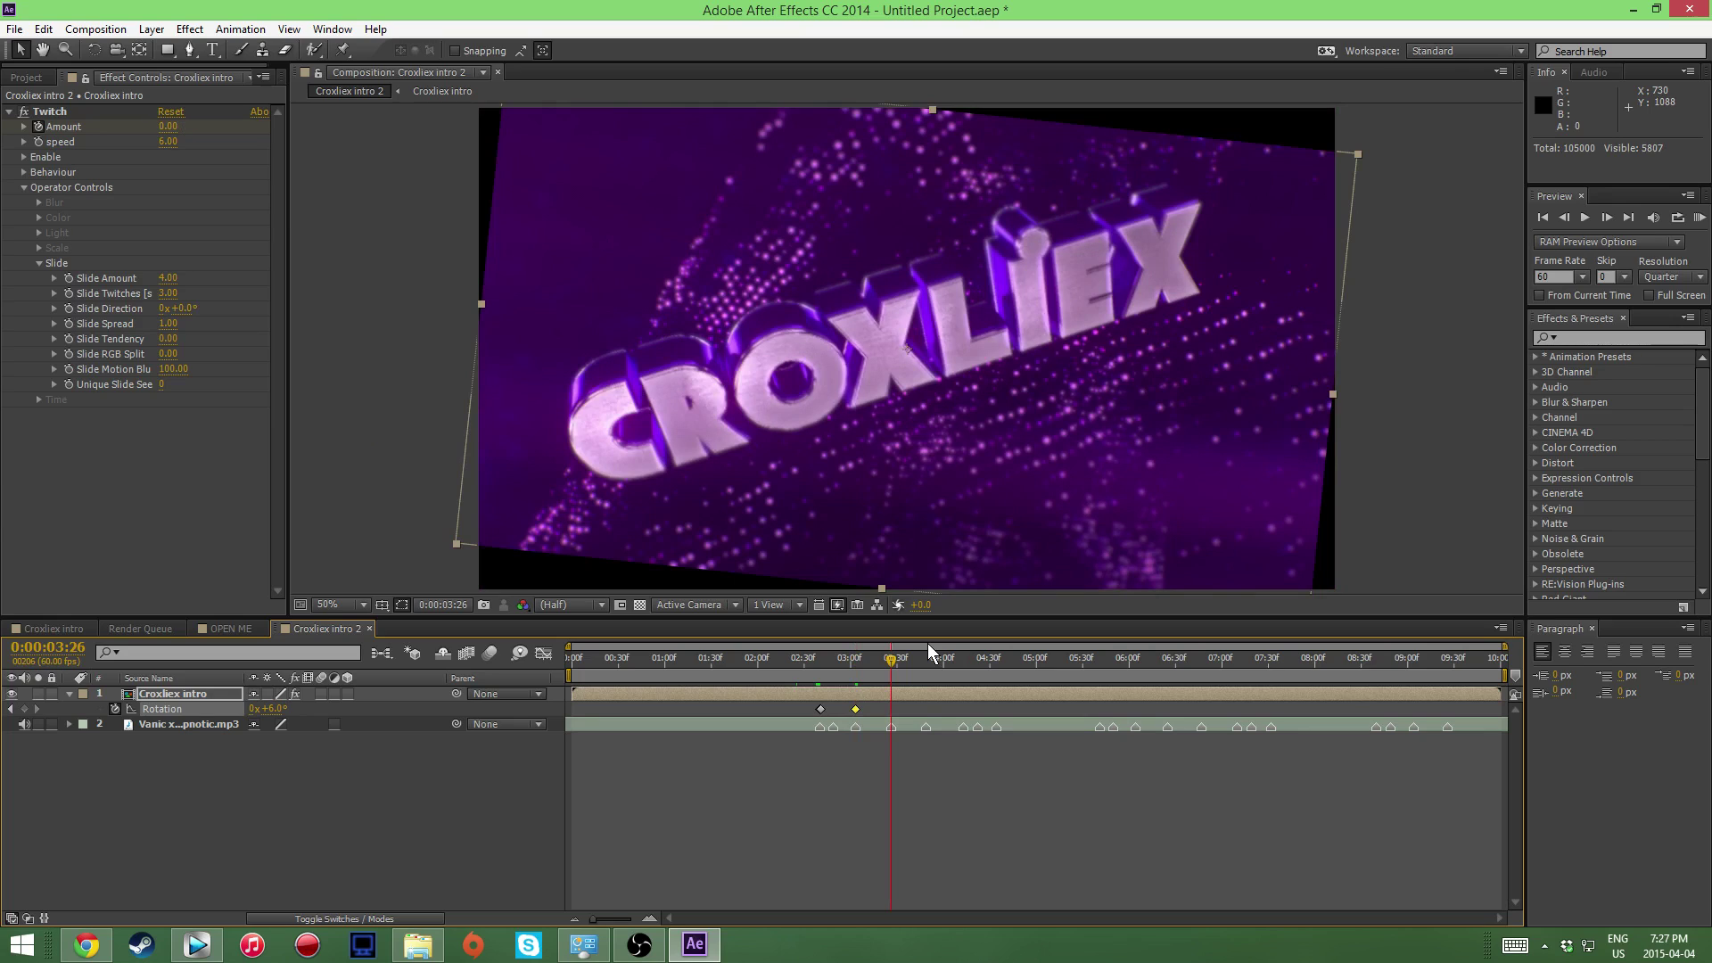
{"action": "key", "text": "space"}
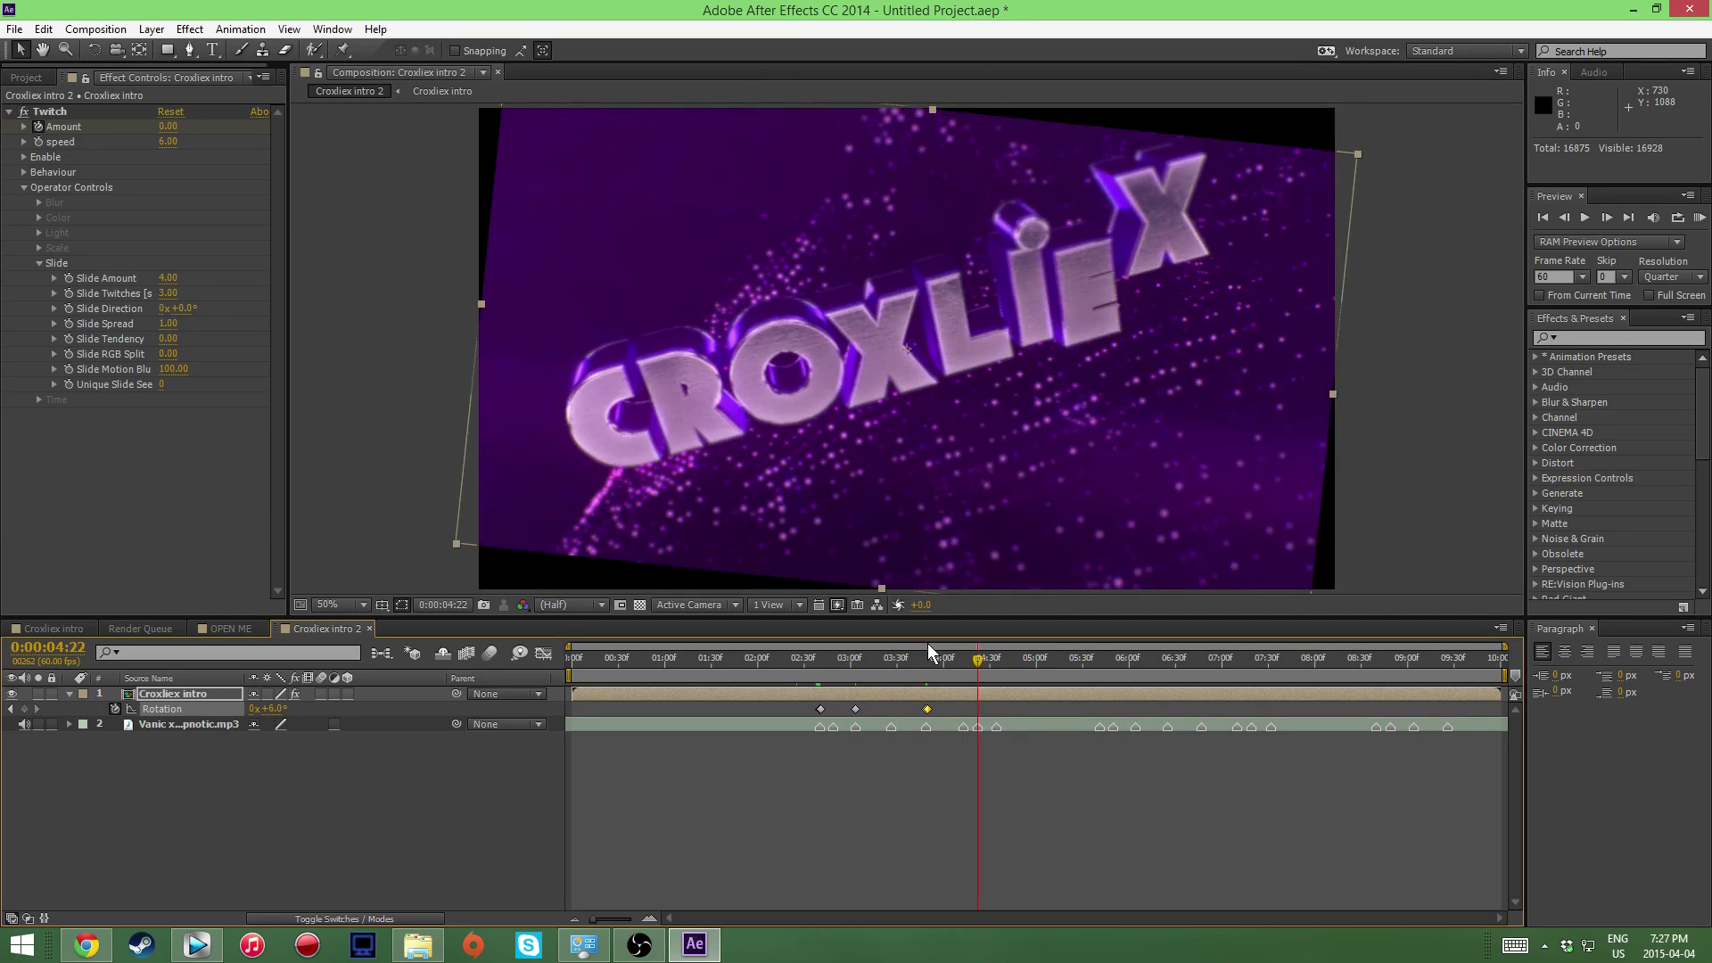
{"action": "key", "text": "ctrl+v"}
{"action": "key", "text": "space"}
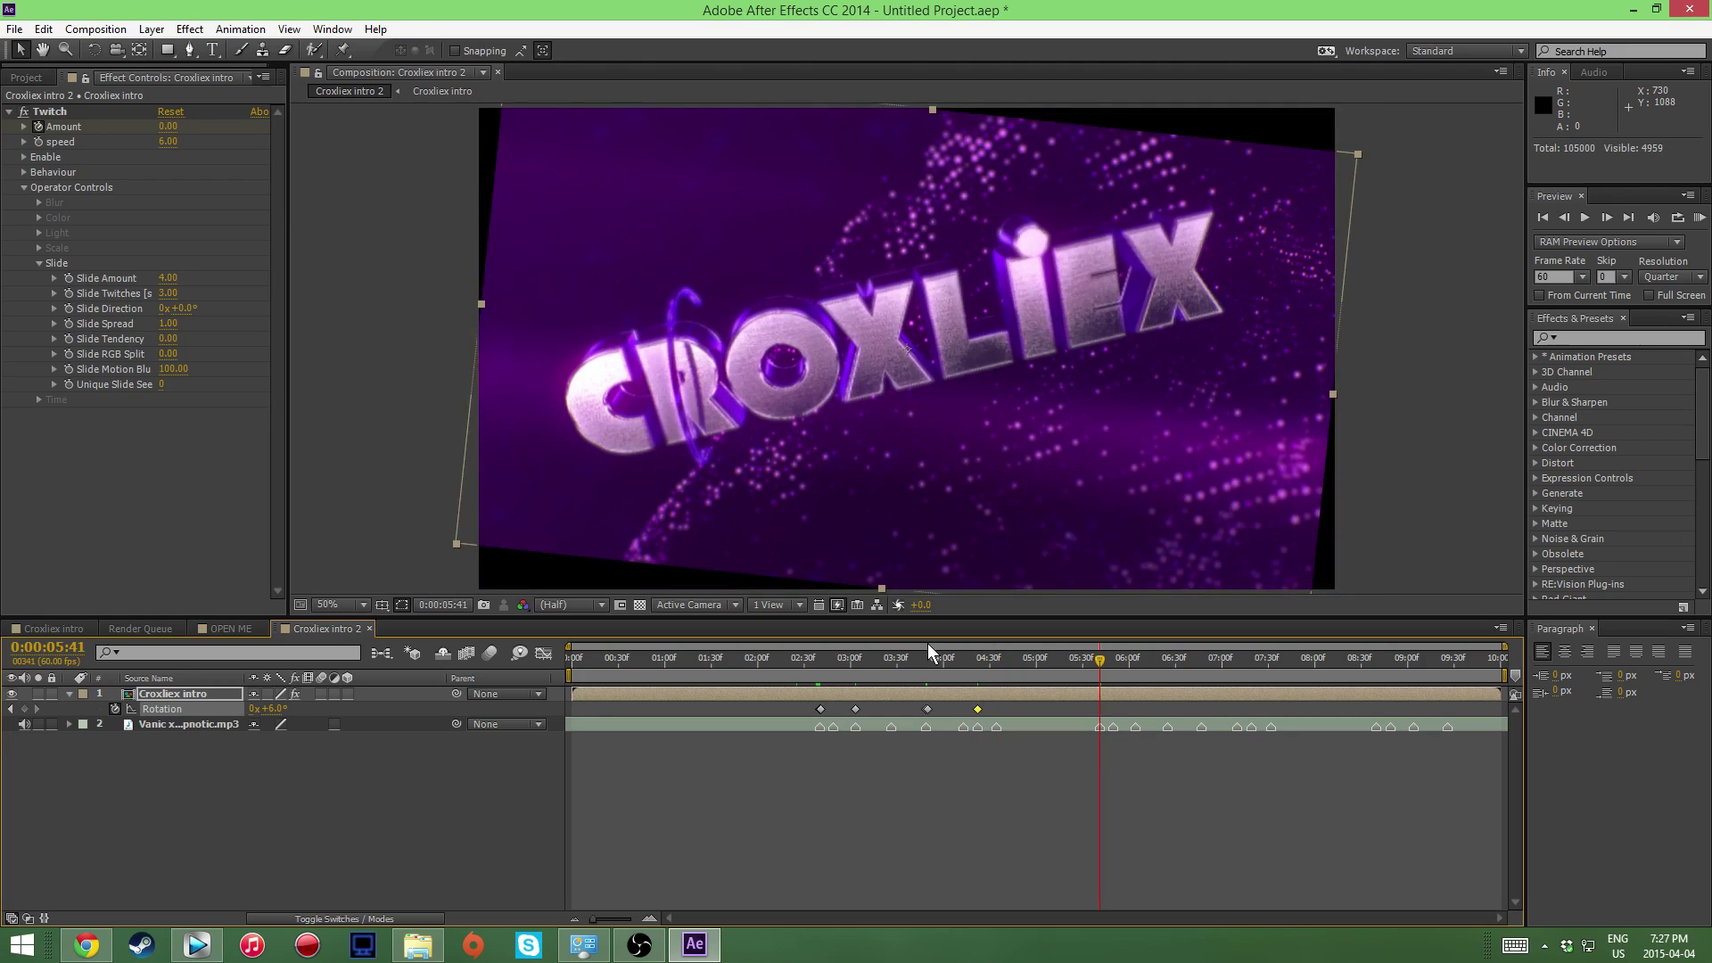
{"action": "key", "text": "ctrl+v"}
{"action": "key", "text": "space"}
{"action": "key", "text": "ctrl+v"}
{"action": "key", "text": "space"}
{"action": "key", "text": "ctrl+v"}
{"action": "key", "text": "space"}
{"action": "key", "text": "ctrl+v"}
{"action": "key", "text": "space"}
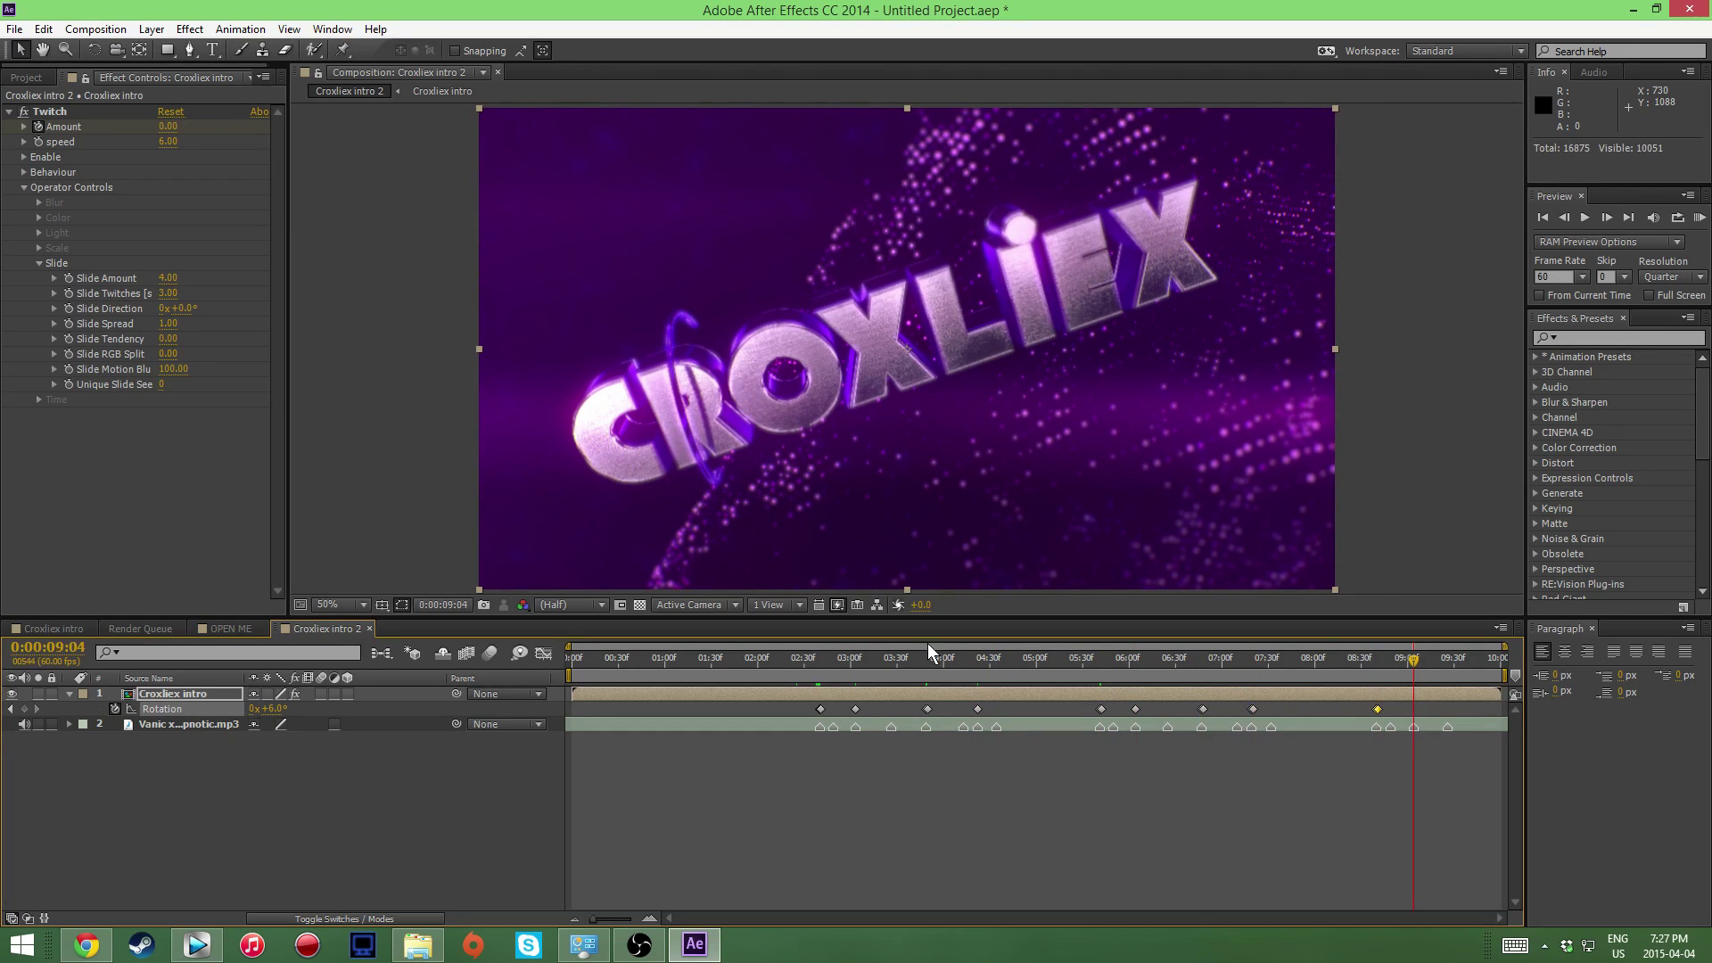
{"action": "key", "text": "ctrl+v"}
{"action": "key", "text": "space"}
{"action": "left_click", "coordinate": [1700, 217]}
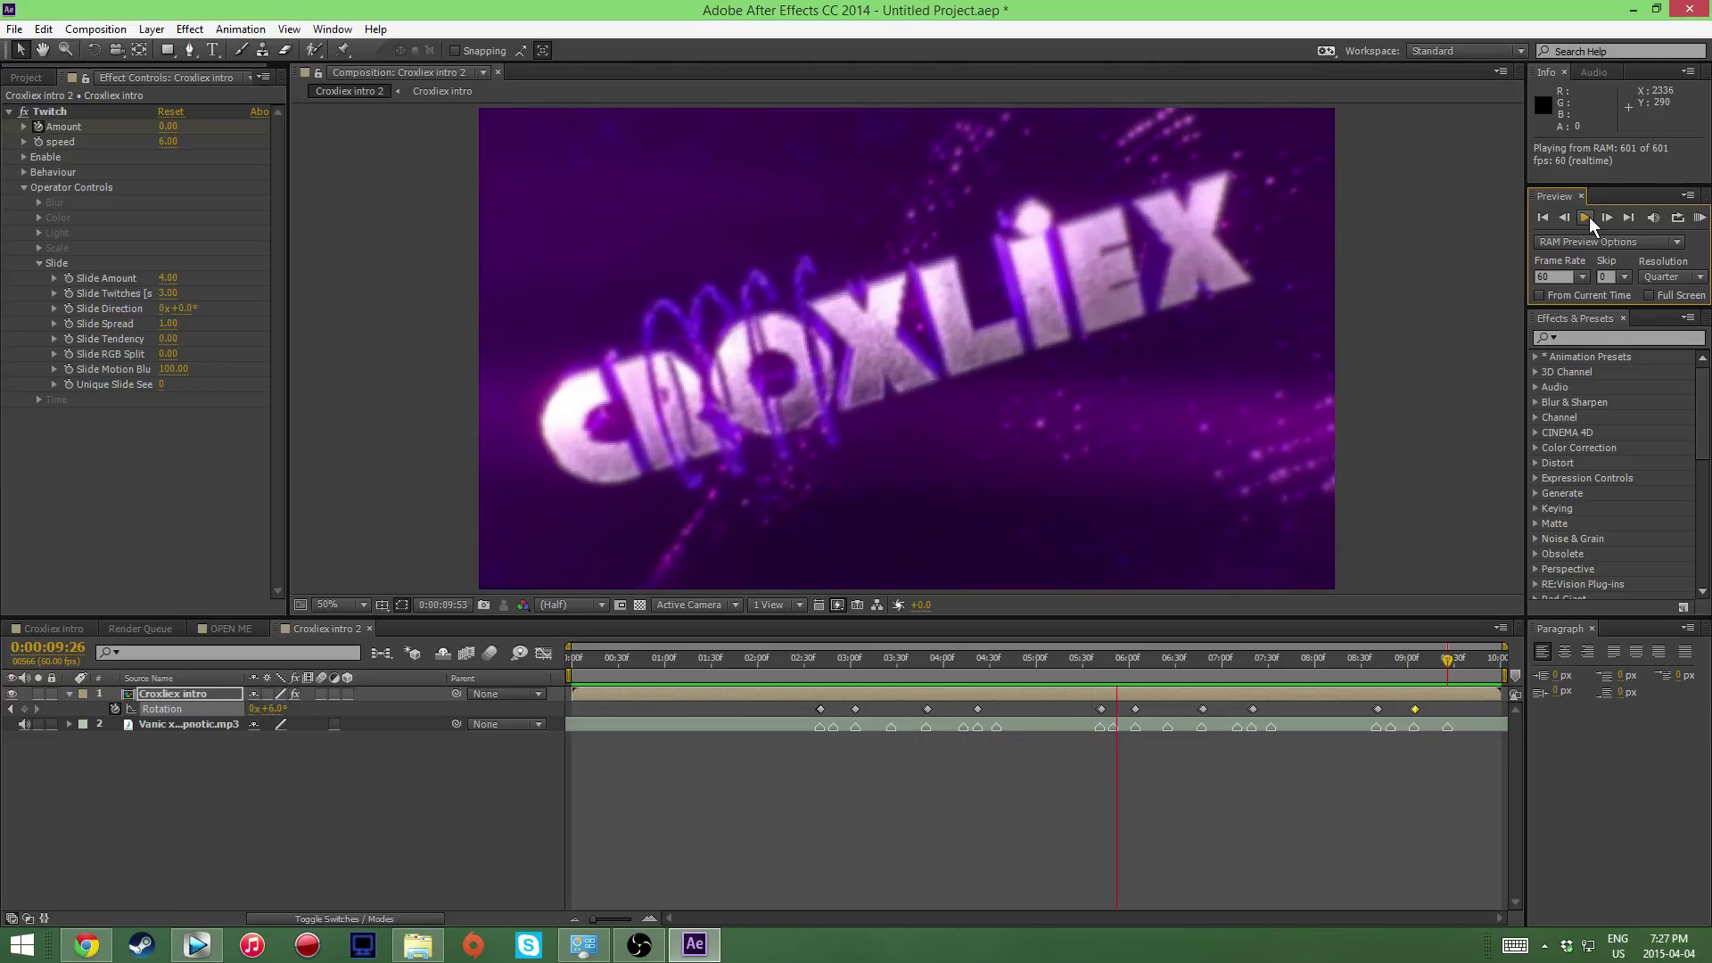
{"action": "left_click", "coordinate": [1587, 217]}
Step: Copy the first pair of Rotation keyframes and paste it at the second beat marker, 0:00:02:49
{"action": "left_click", "coordinate": [816, 709]}
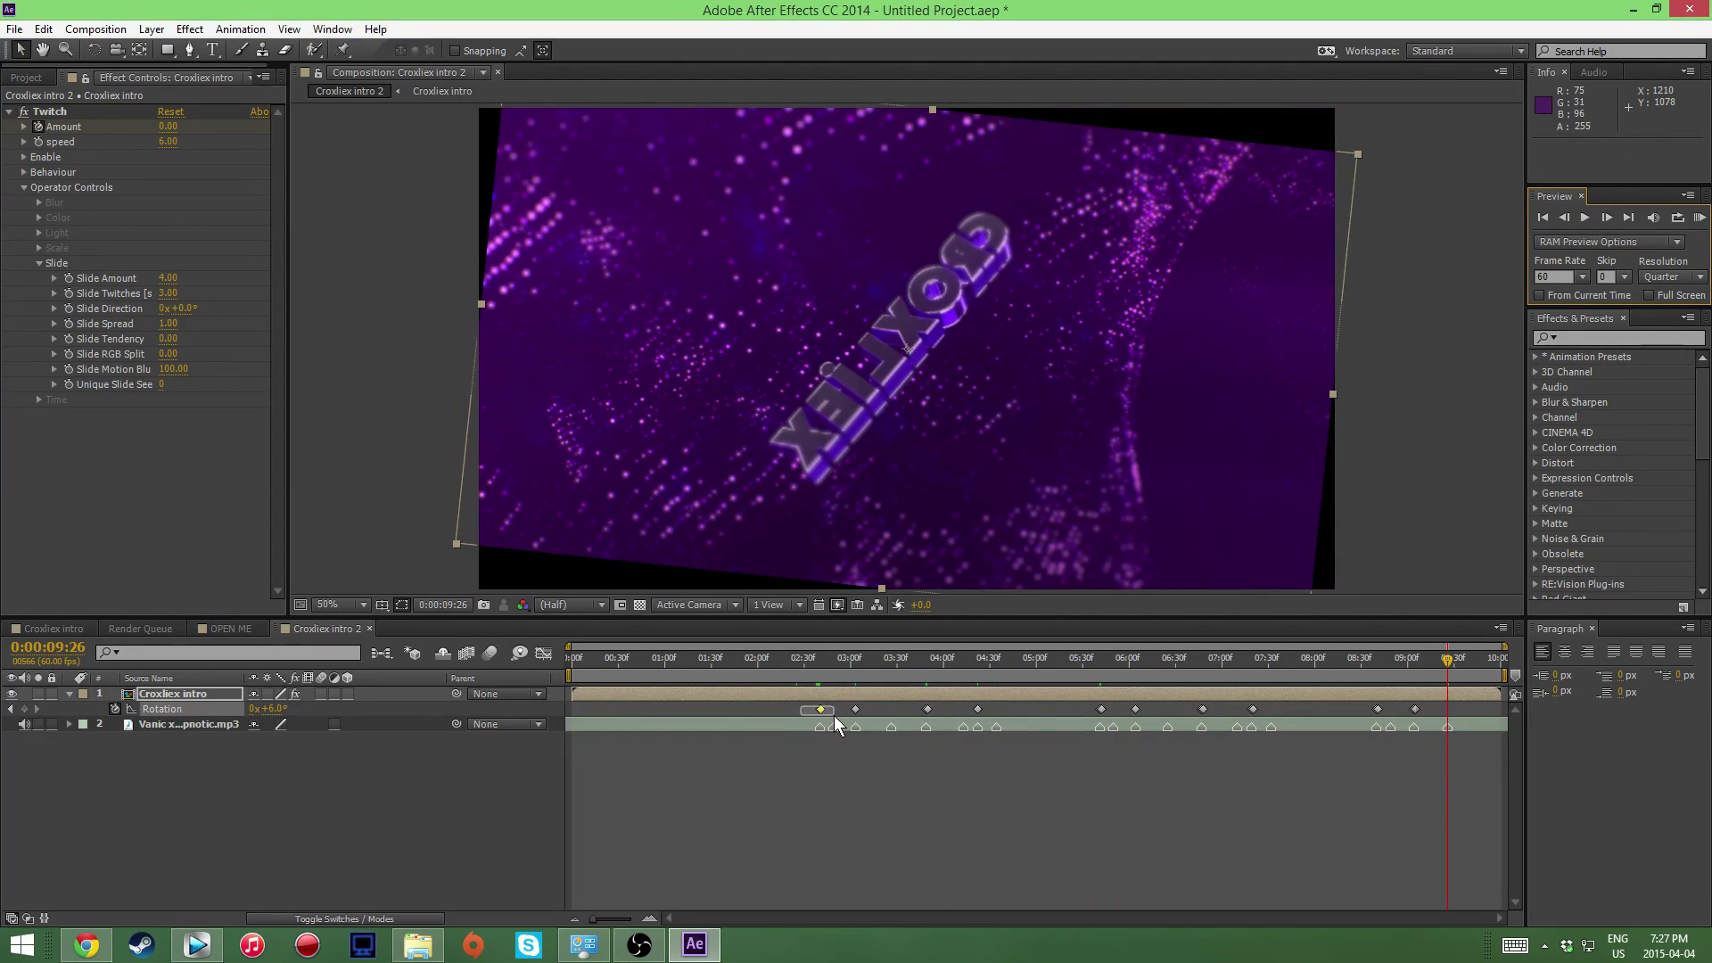
{"action": "key", "text": "ctrl+c"}
{"action": "left_click", "coordinate": [837, 658]}
{"action": "left_click_drag", "start_coordinate": [837, 659], "coordinate": [833, 659]}
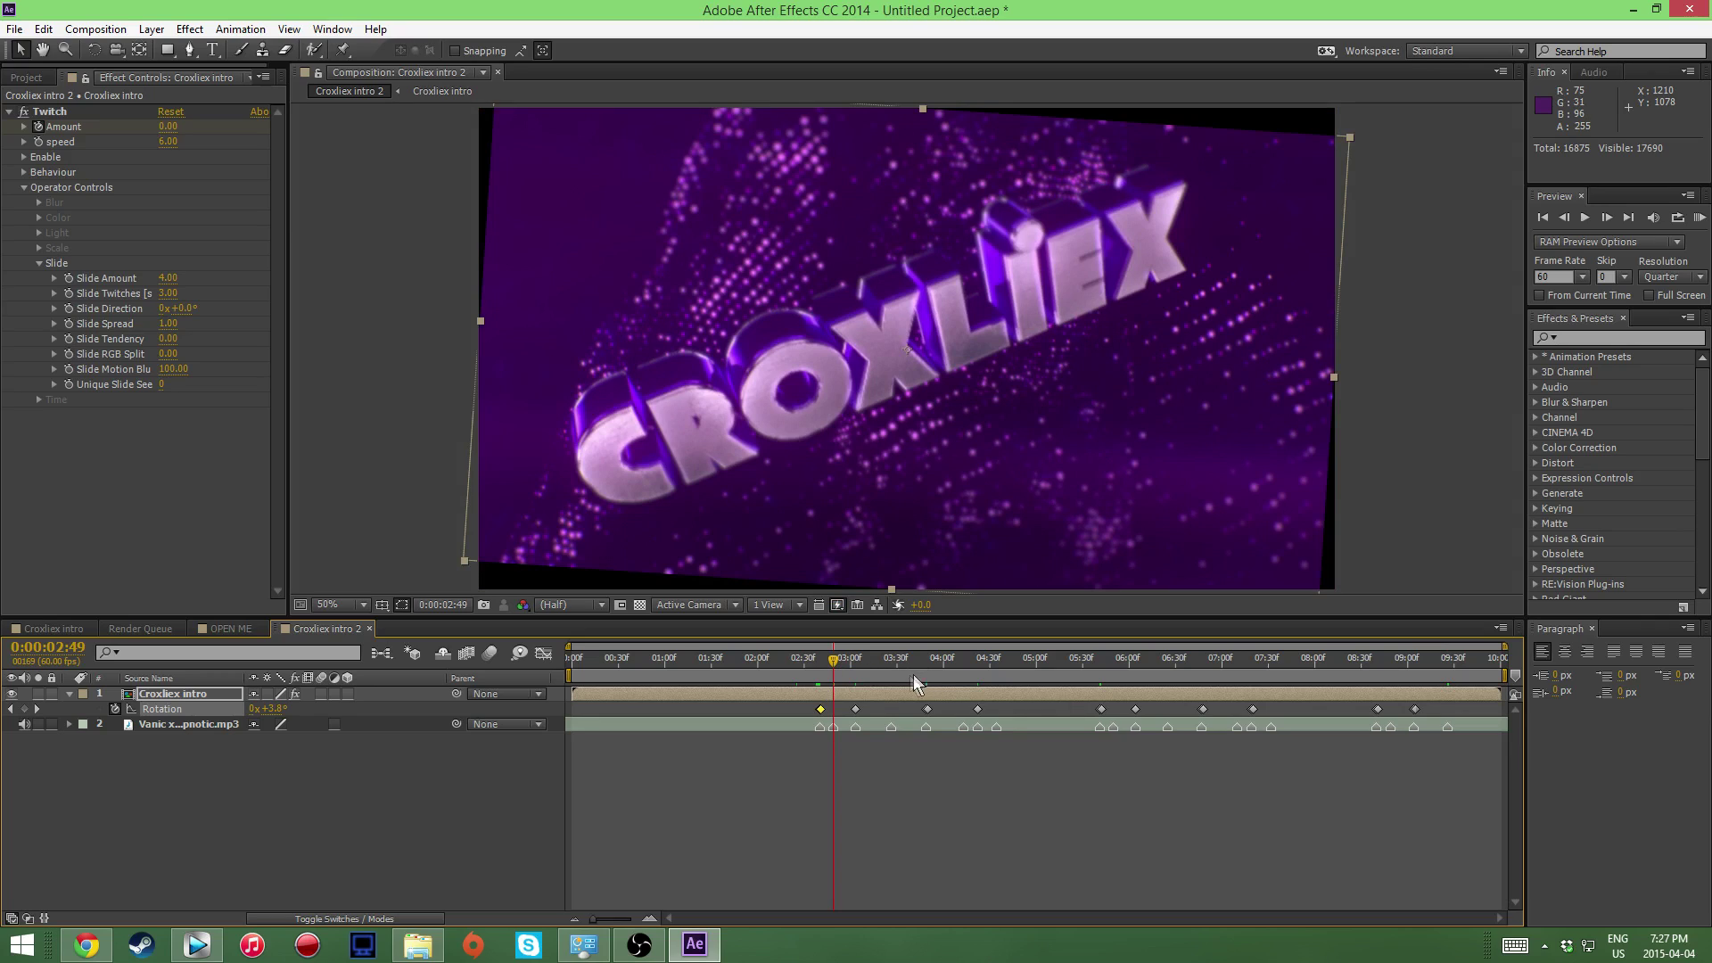
{"action": "key", "text": "ctrl+v"}
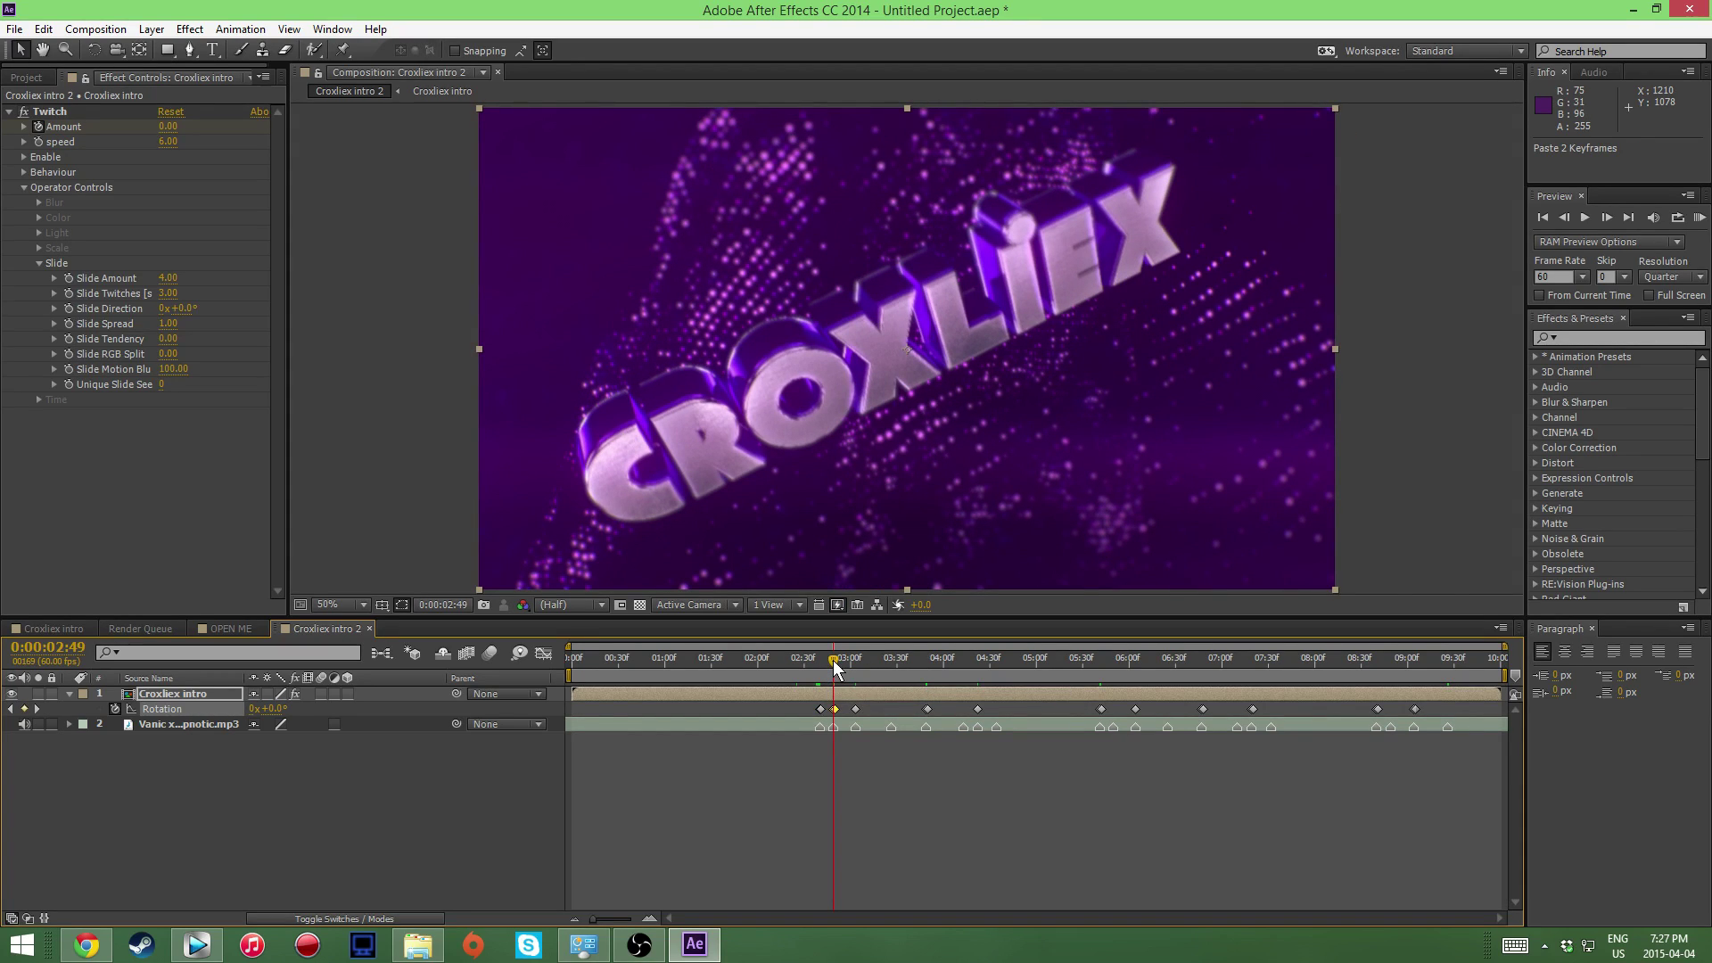
Step: Set the Rotation keyframe at 0:00:02:50 to -3° so the second beat tilts the opposite way
{"action": "key", "text": "Page_Down"}
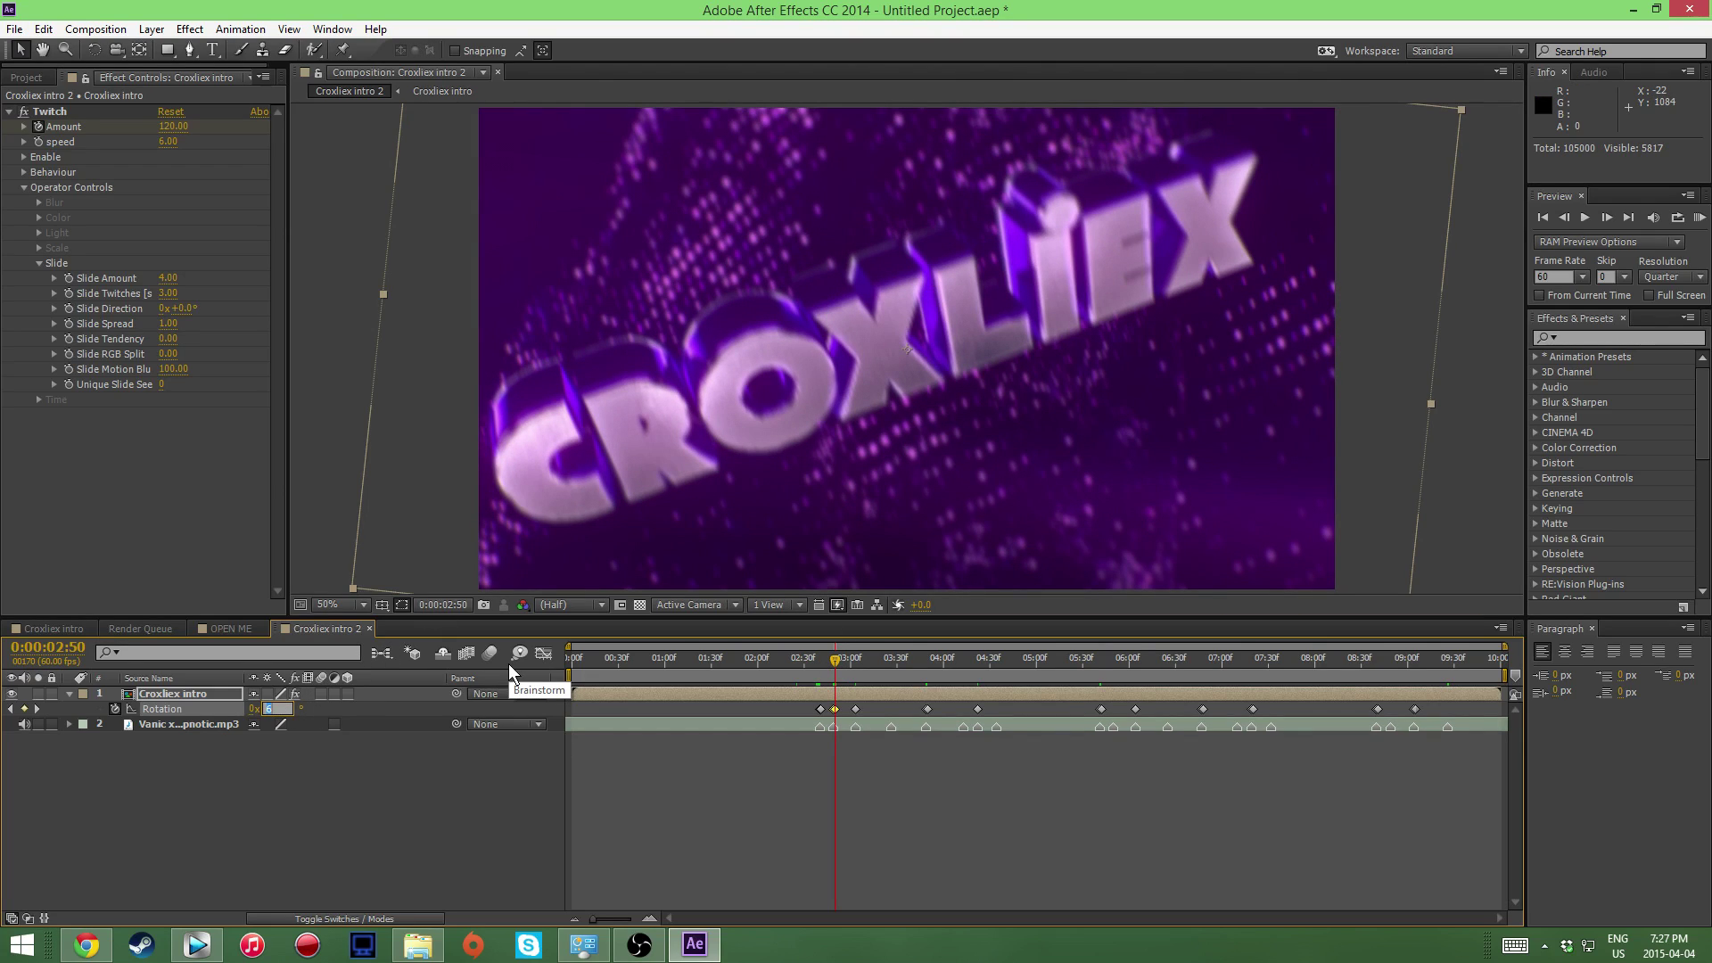
{"action": "type", "text": "-2"}
{"action": "key", "text": "Return"}
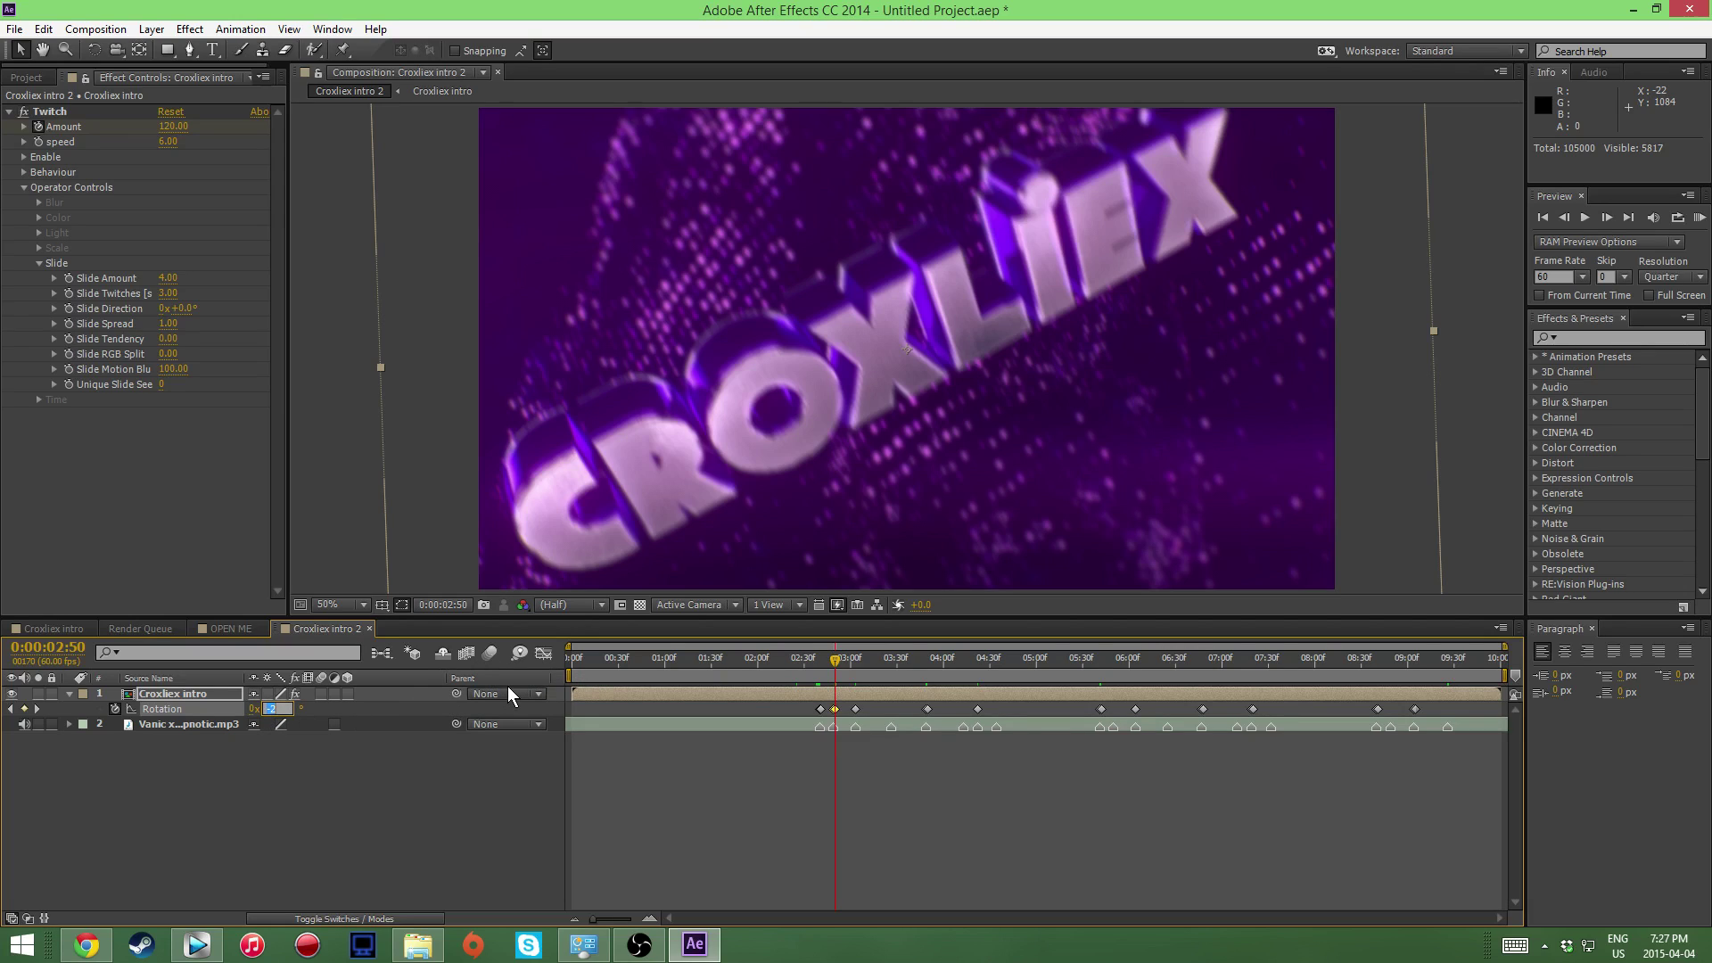
{"action": "type", "text": "-3"}
{"action": "key", "text": "Return"}
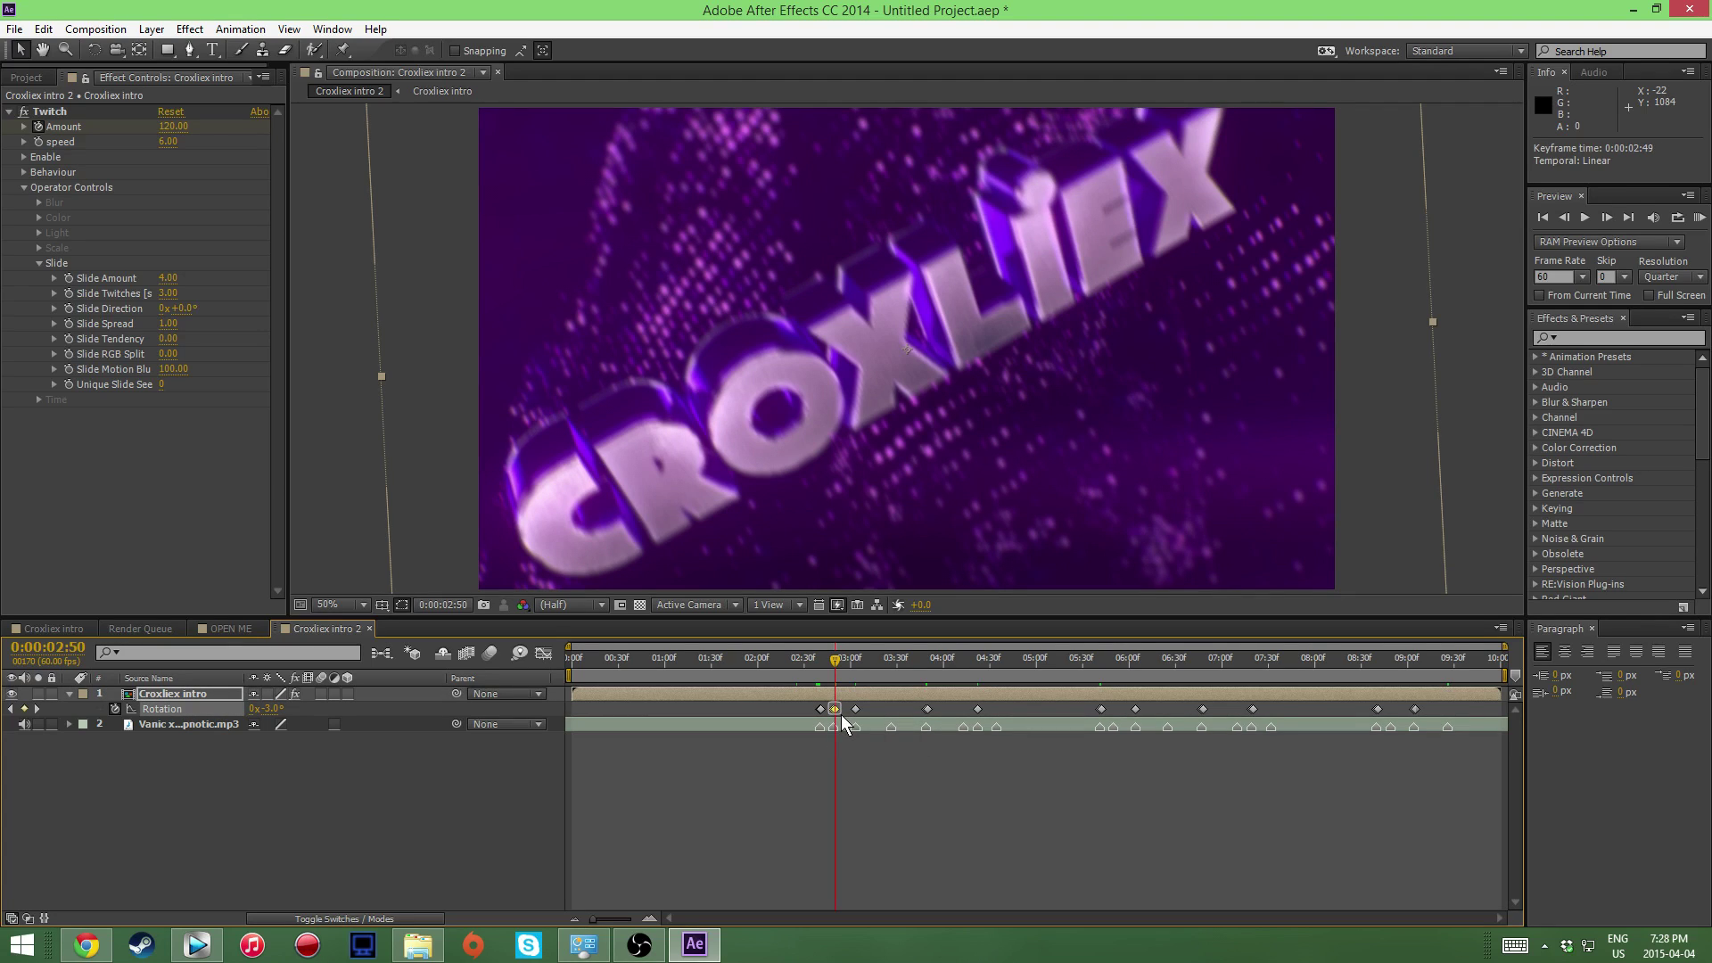
Step: Copy the 0° and -3° Rotation keyframes, paste them at each skipped beat marker from 0:00:03:26 through 0:00:09:26, and RAM preview the intro
{"action": "key", "text": "k"}
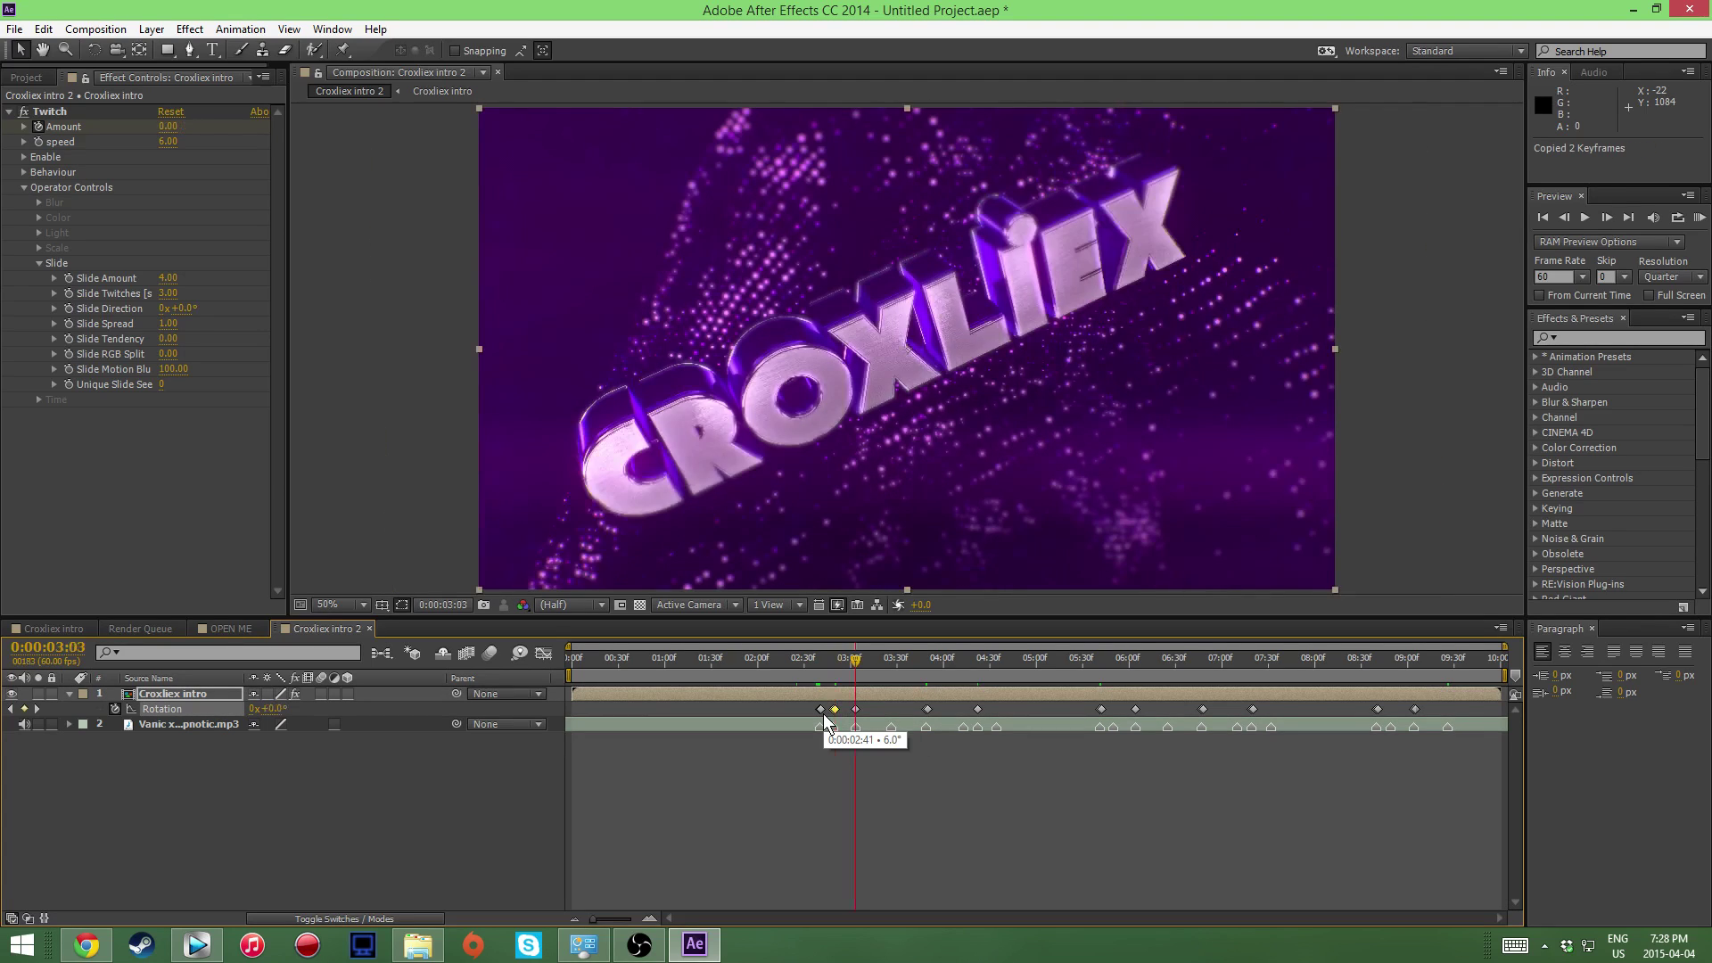
{"action": "key", "text": "k"}
{"action": "key", "text": "ctrl+v"}
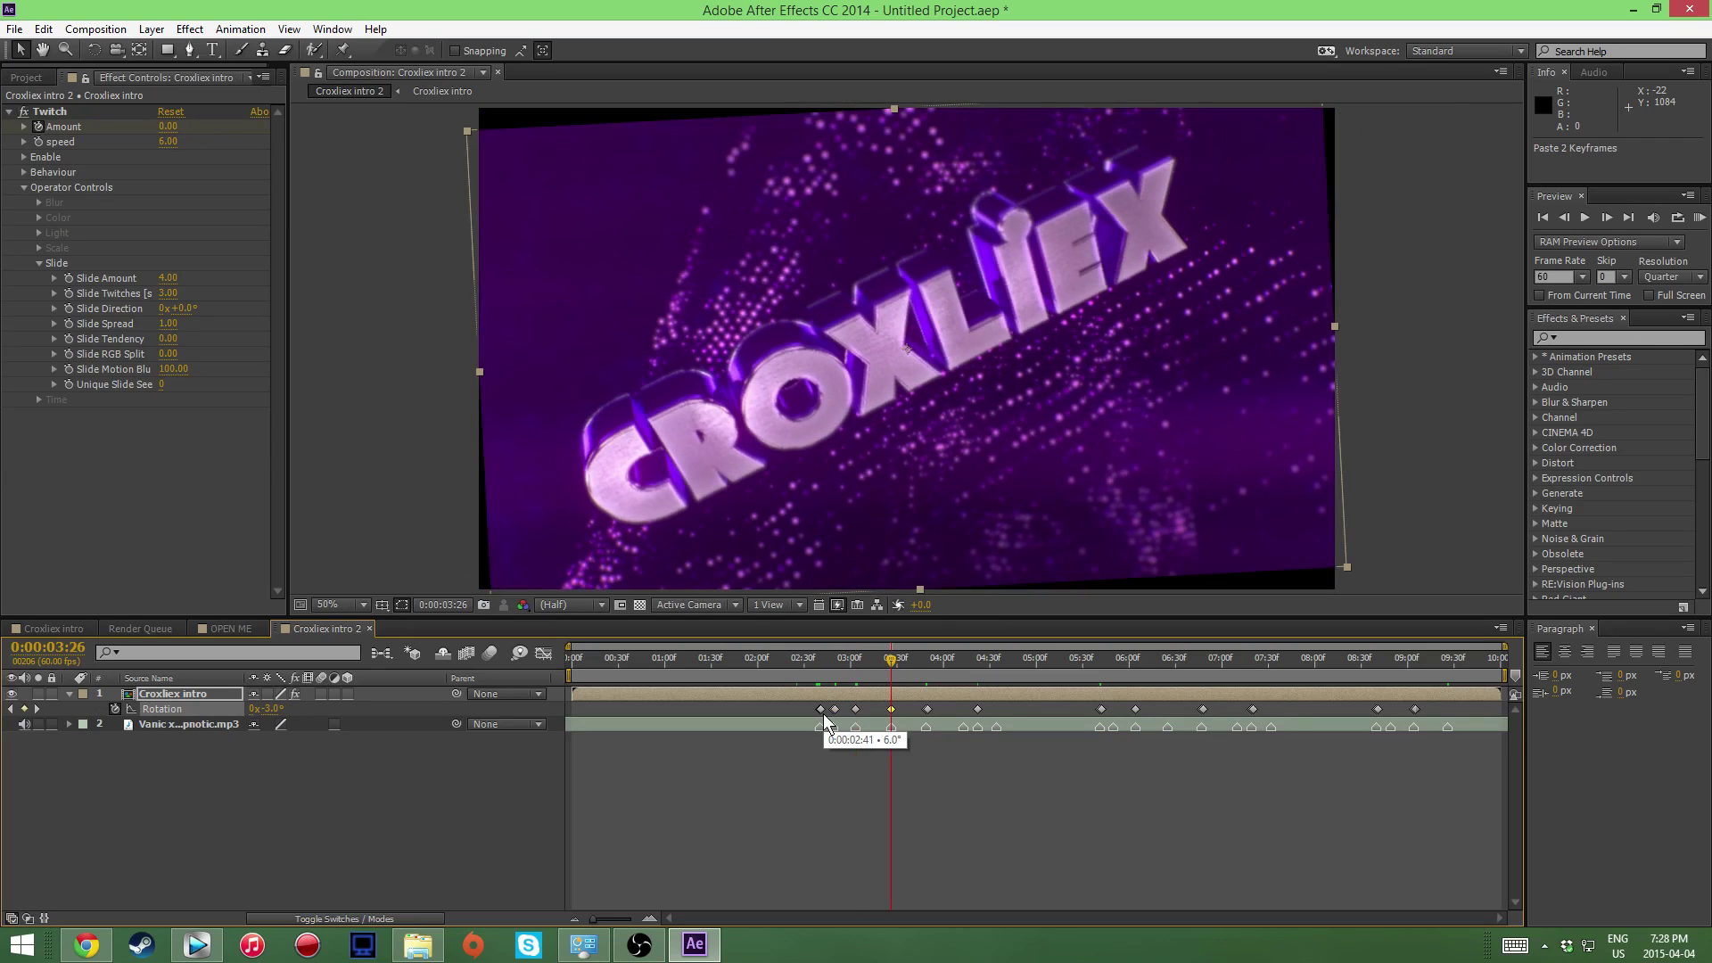
{"action": "key", "text": "k"}
{"action": "key", "text": "k"}
{"action": "key", "text": "ctrl+v"}
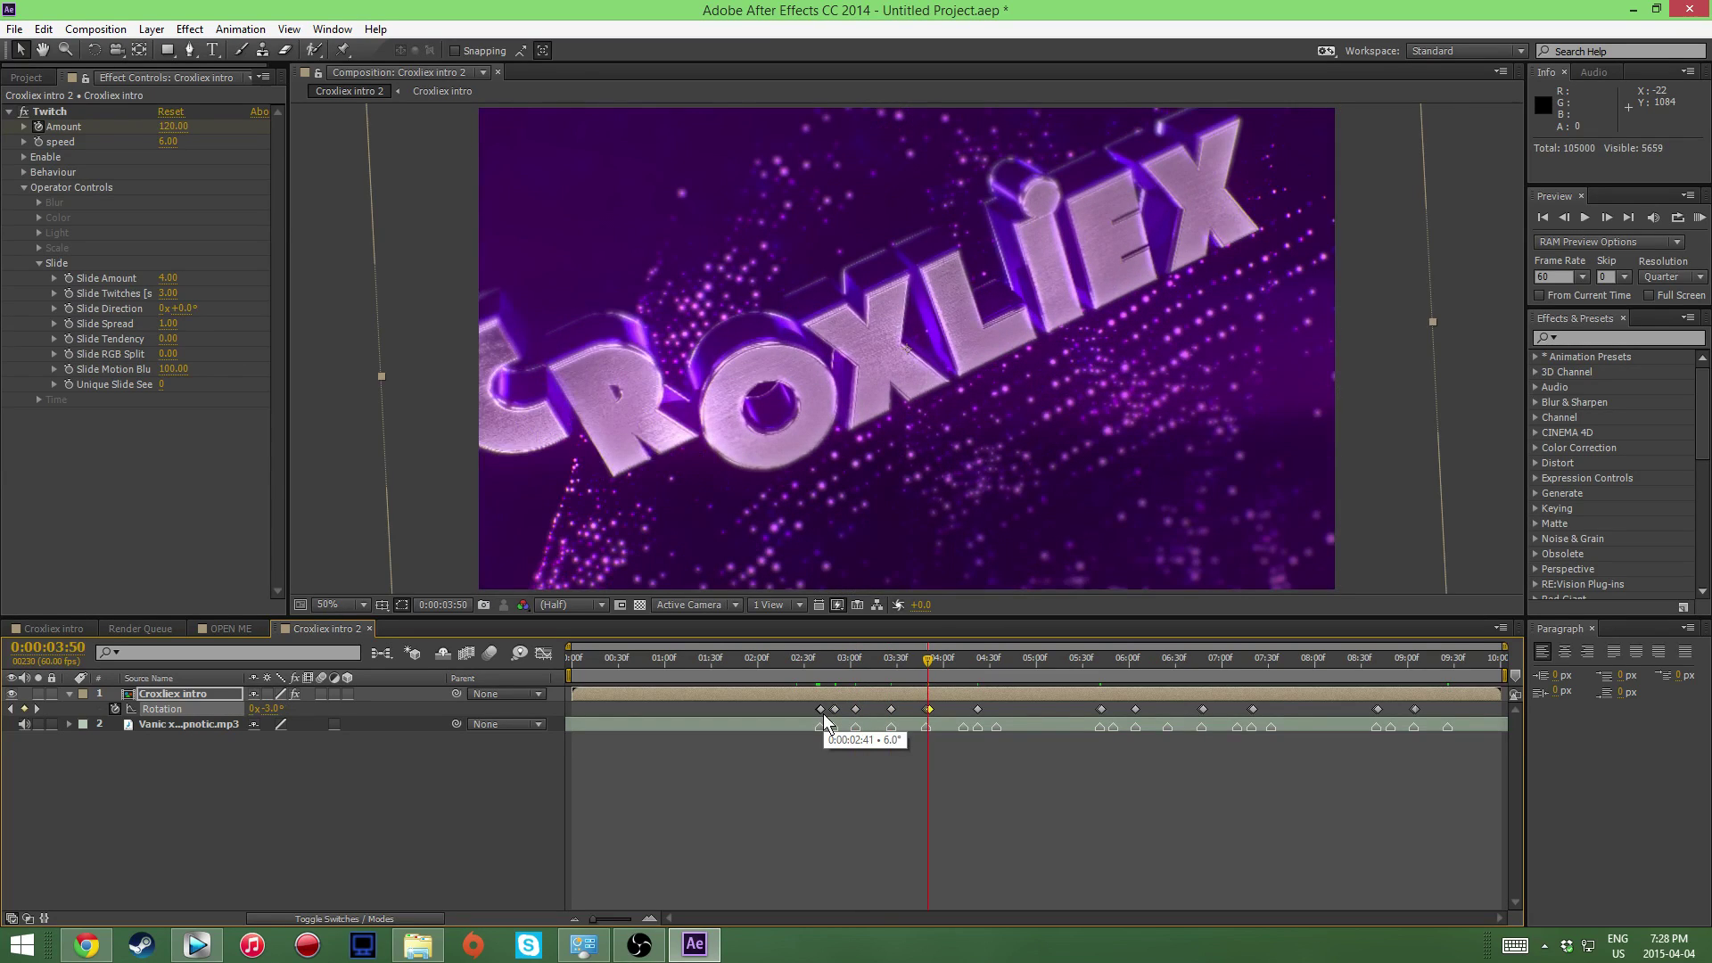
{"action": "key", "text": "k"}
{"action": "key", "text": "ctrl+v"}
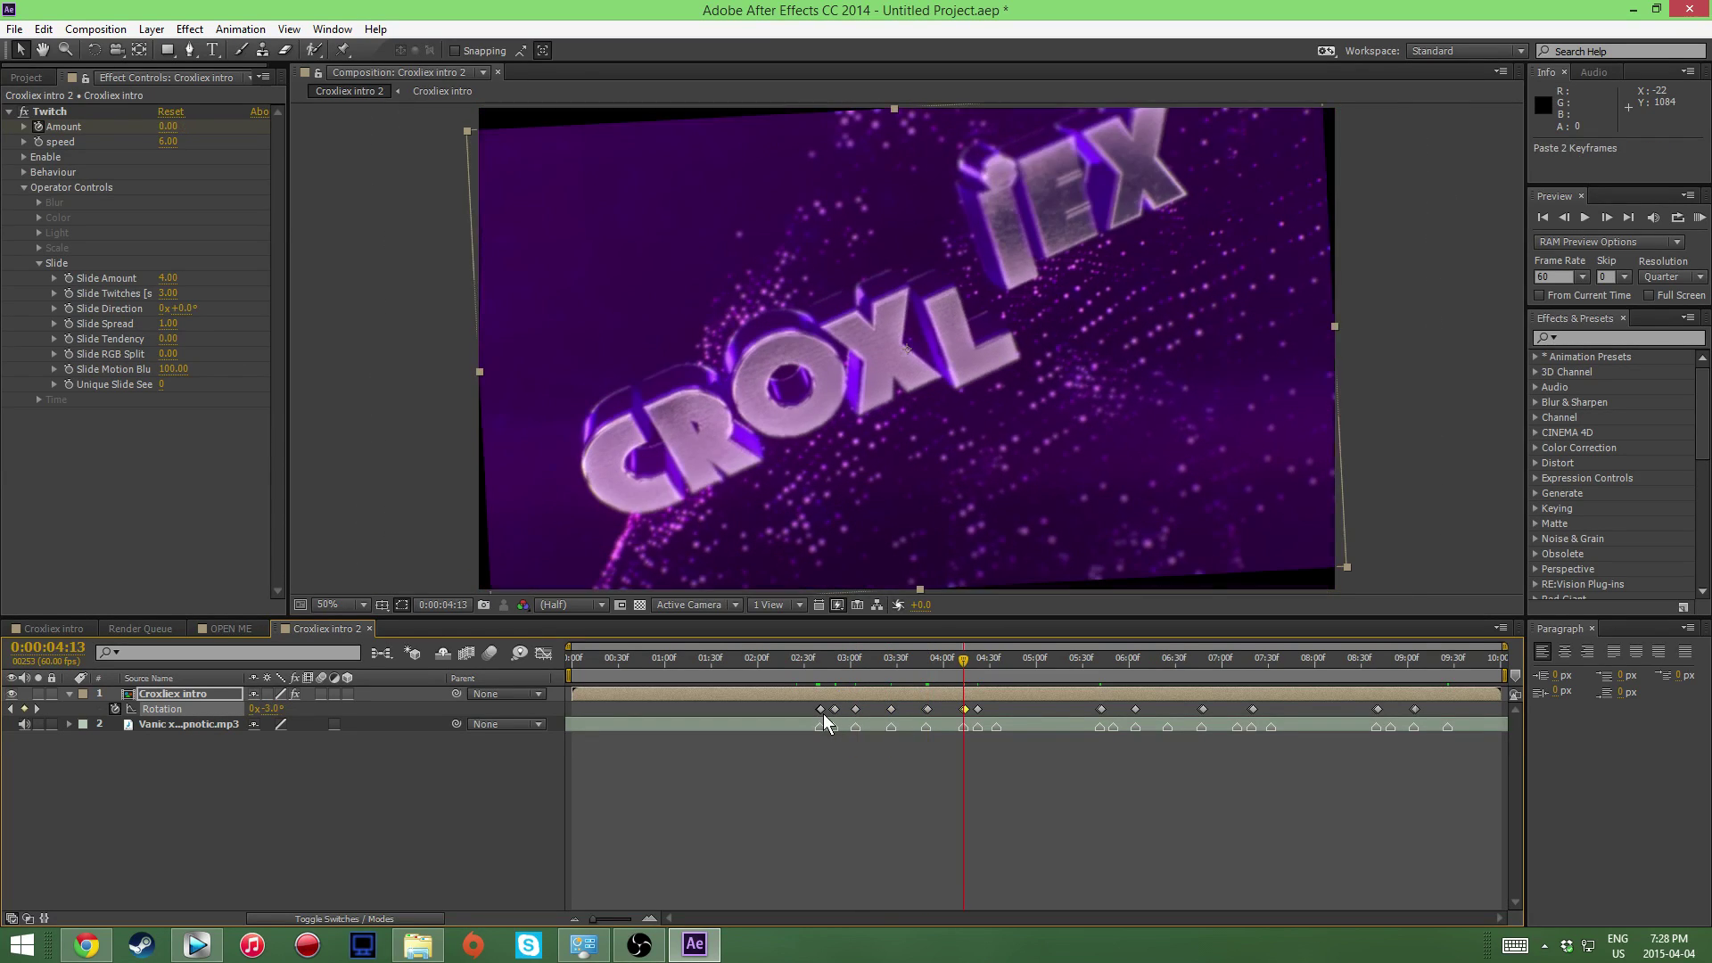
{"action": "key", "text": "k"}
{"action": "key", "text": "k"}
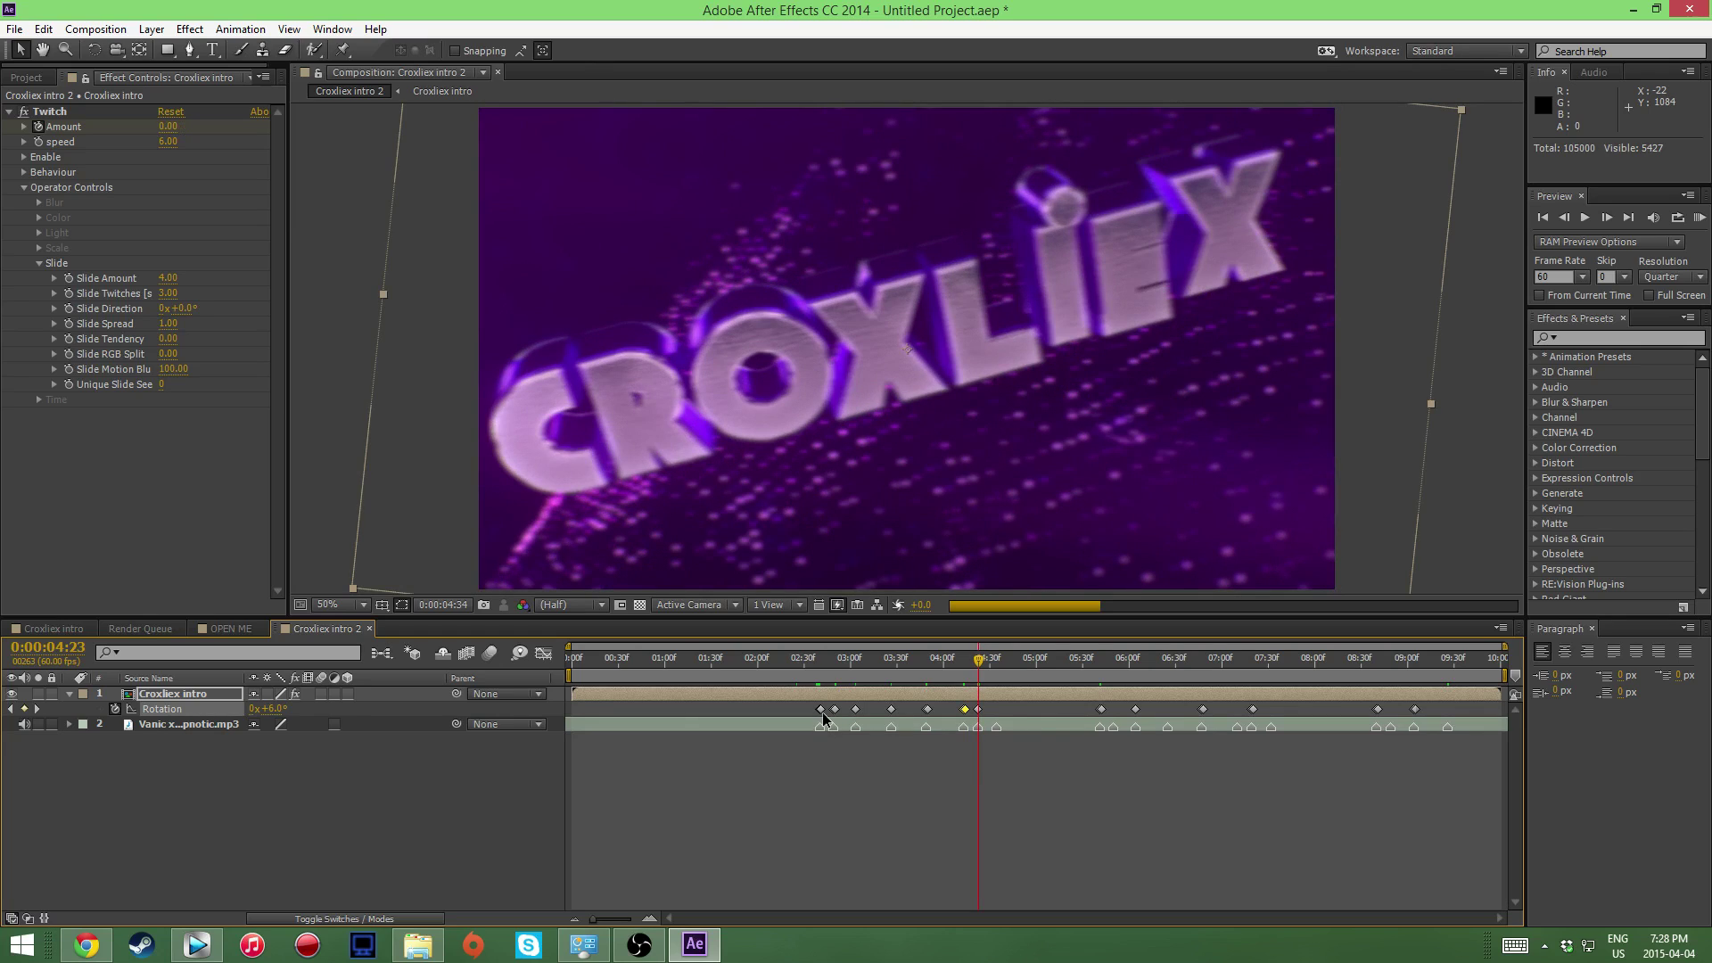
{"action": "key", "text": "ctrl+v"}
{"action": "key", "text": "k"}
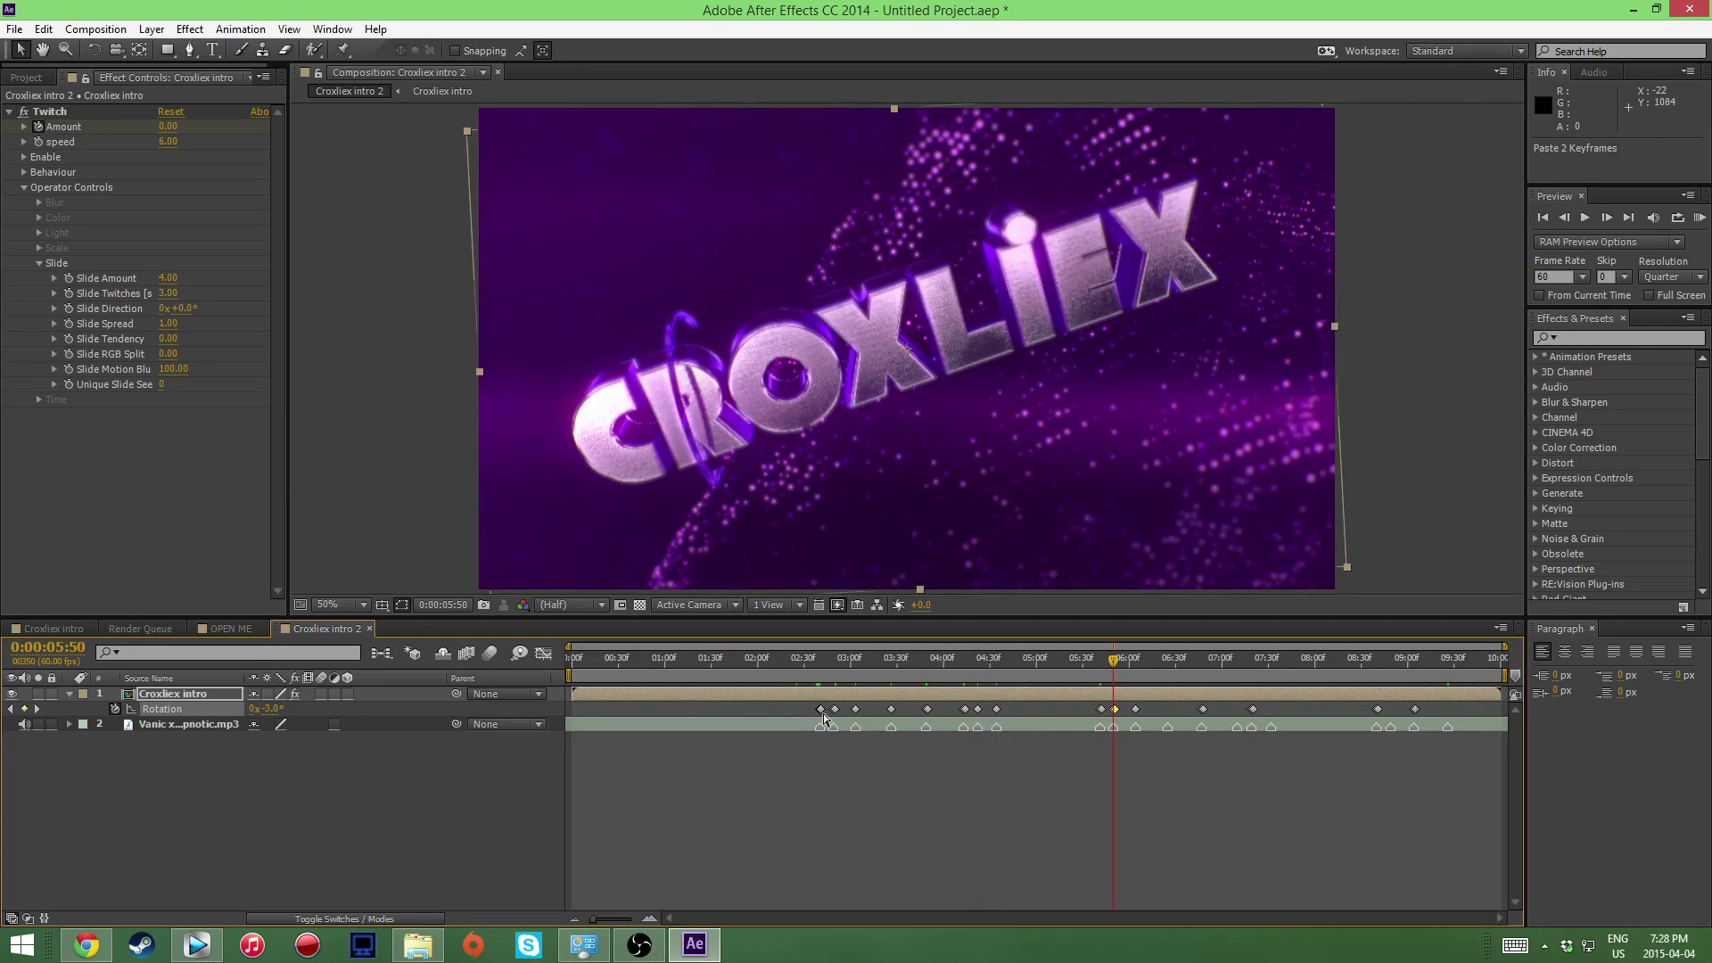
{"action": "key", "text": "k"}
{"action": "key", "text": "ctrl+v"}
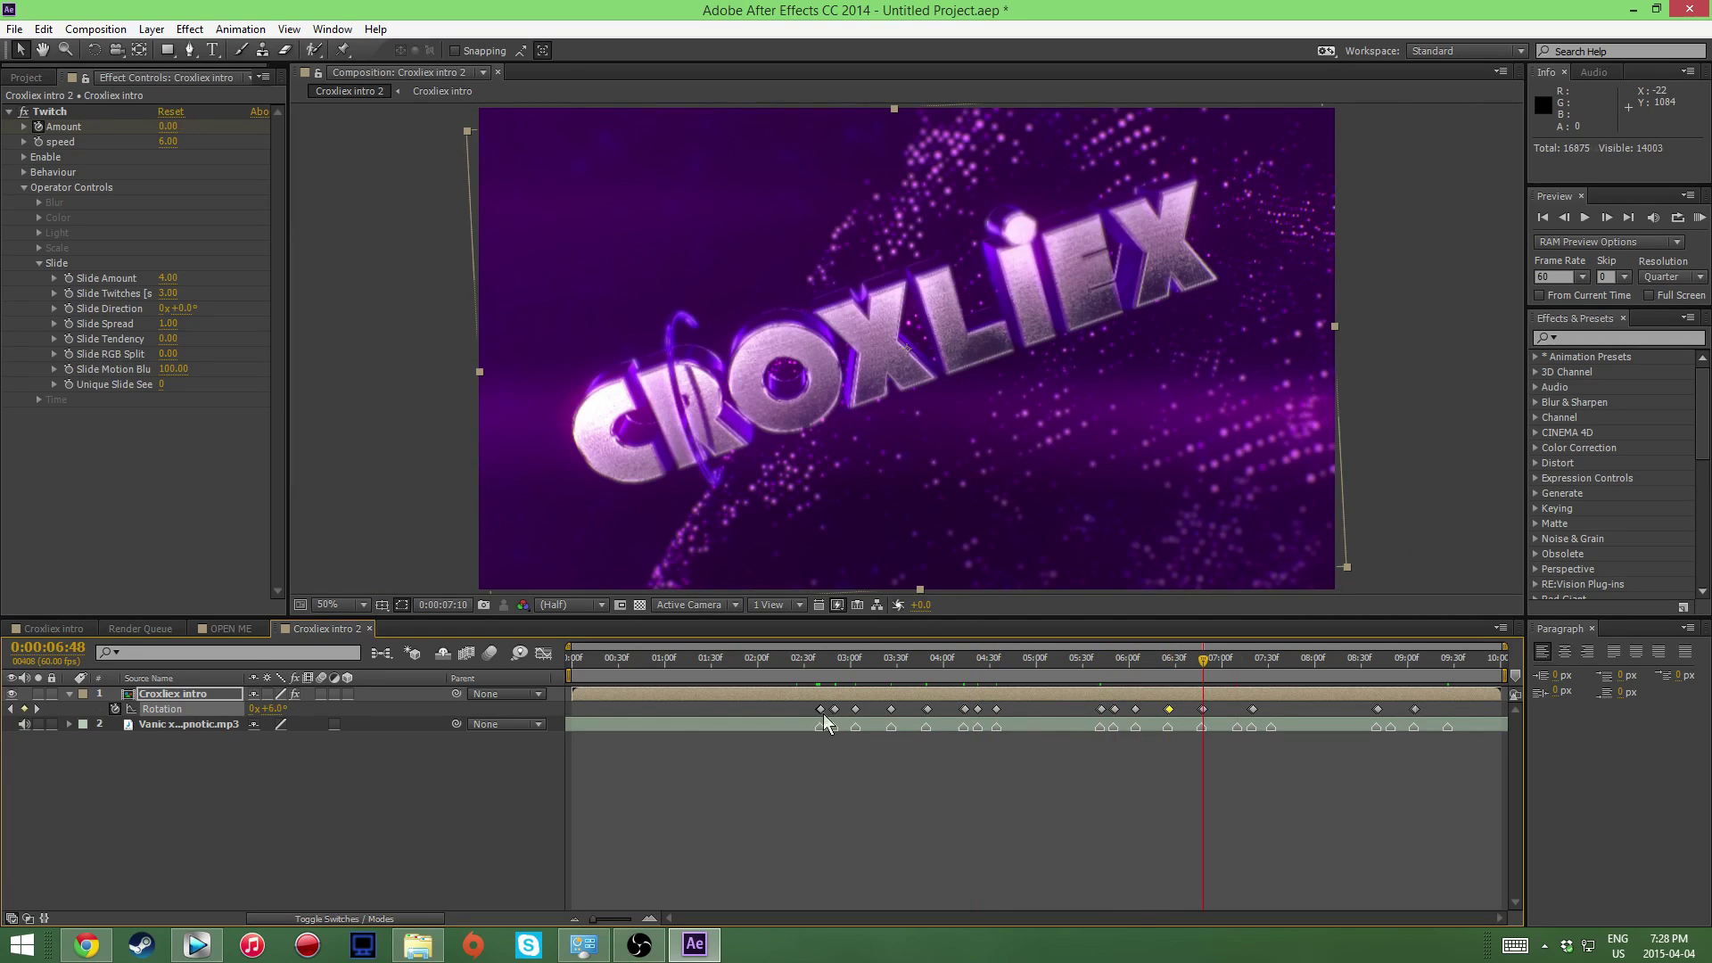
{"action": "key", "text": "k"}
{"action": "key", "text": "ctrl+v"}
{"action": "key", "text": "k"}
{"action": "key", "text": "k"}
{"action": "key", "text": "ctrl+v"}
{"action": "key", "text": "k"}
{"action": "key", "text": "k"}
{"action": "key", "text": "ctrl+v"}
{"action": "left_click", "coordinate": [1699, 218]}
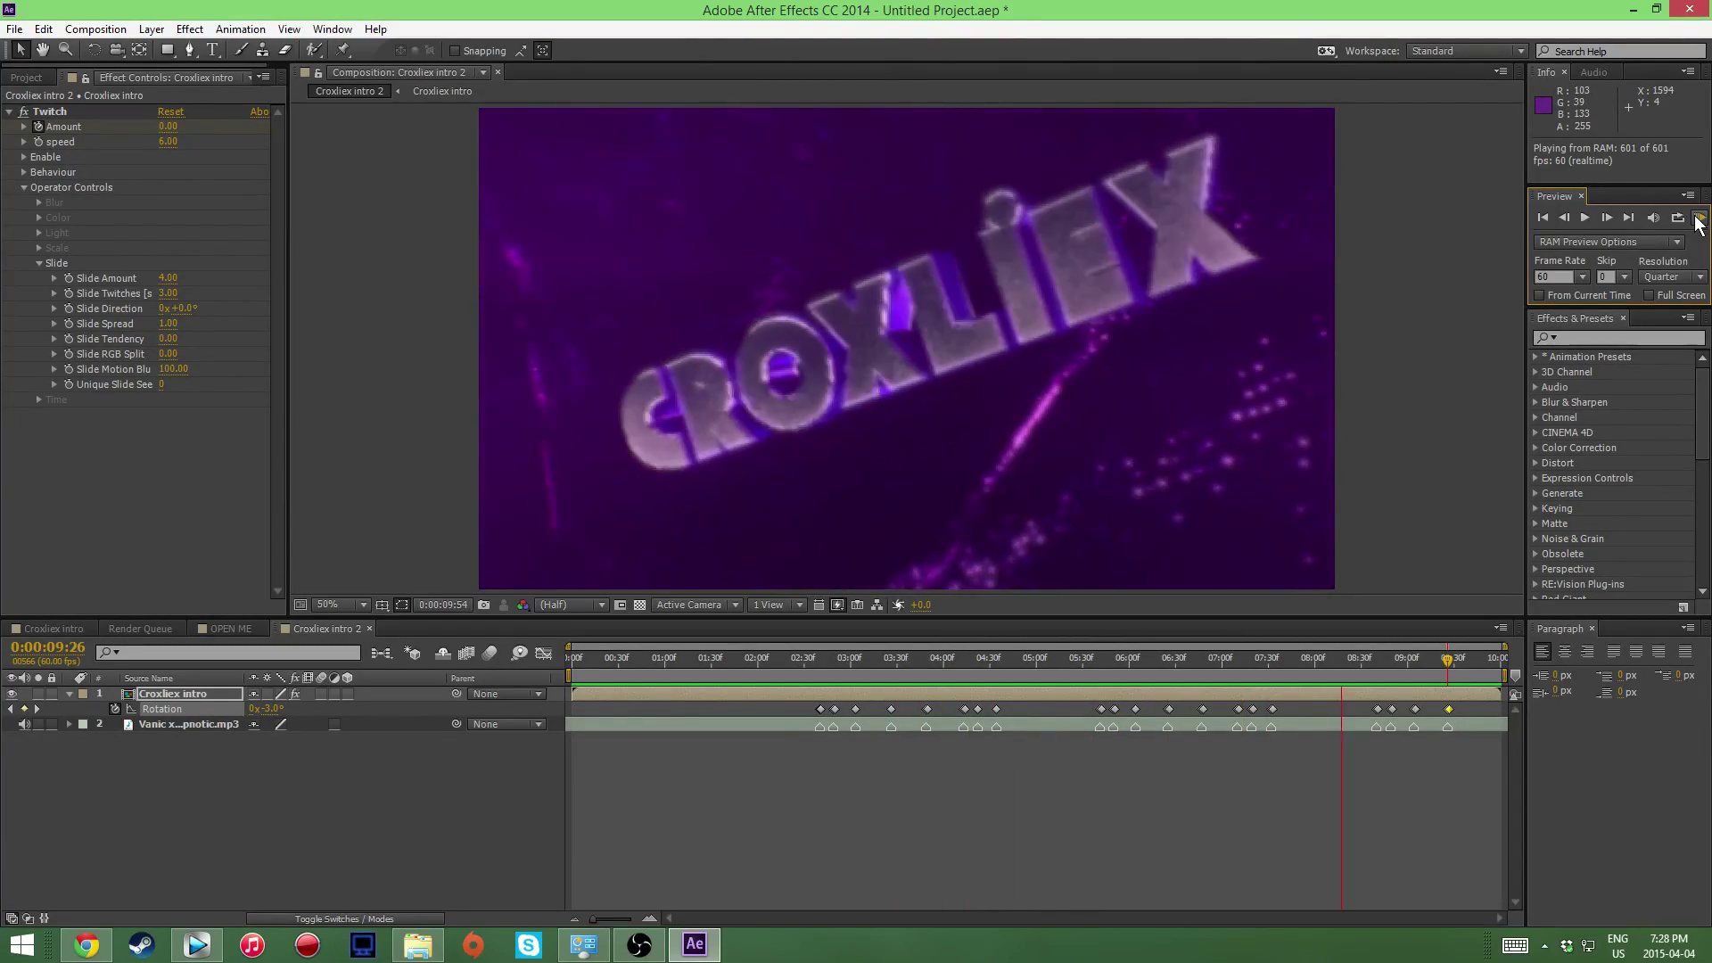
{"action": "left_click", "coordinate": [1585, 225]}
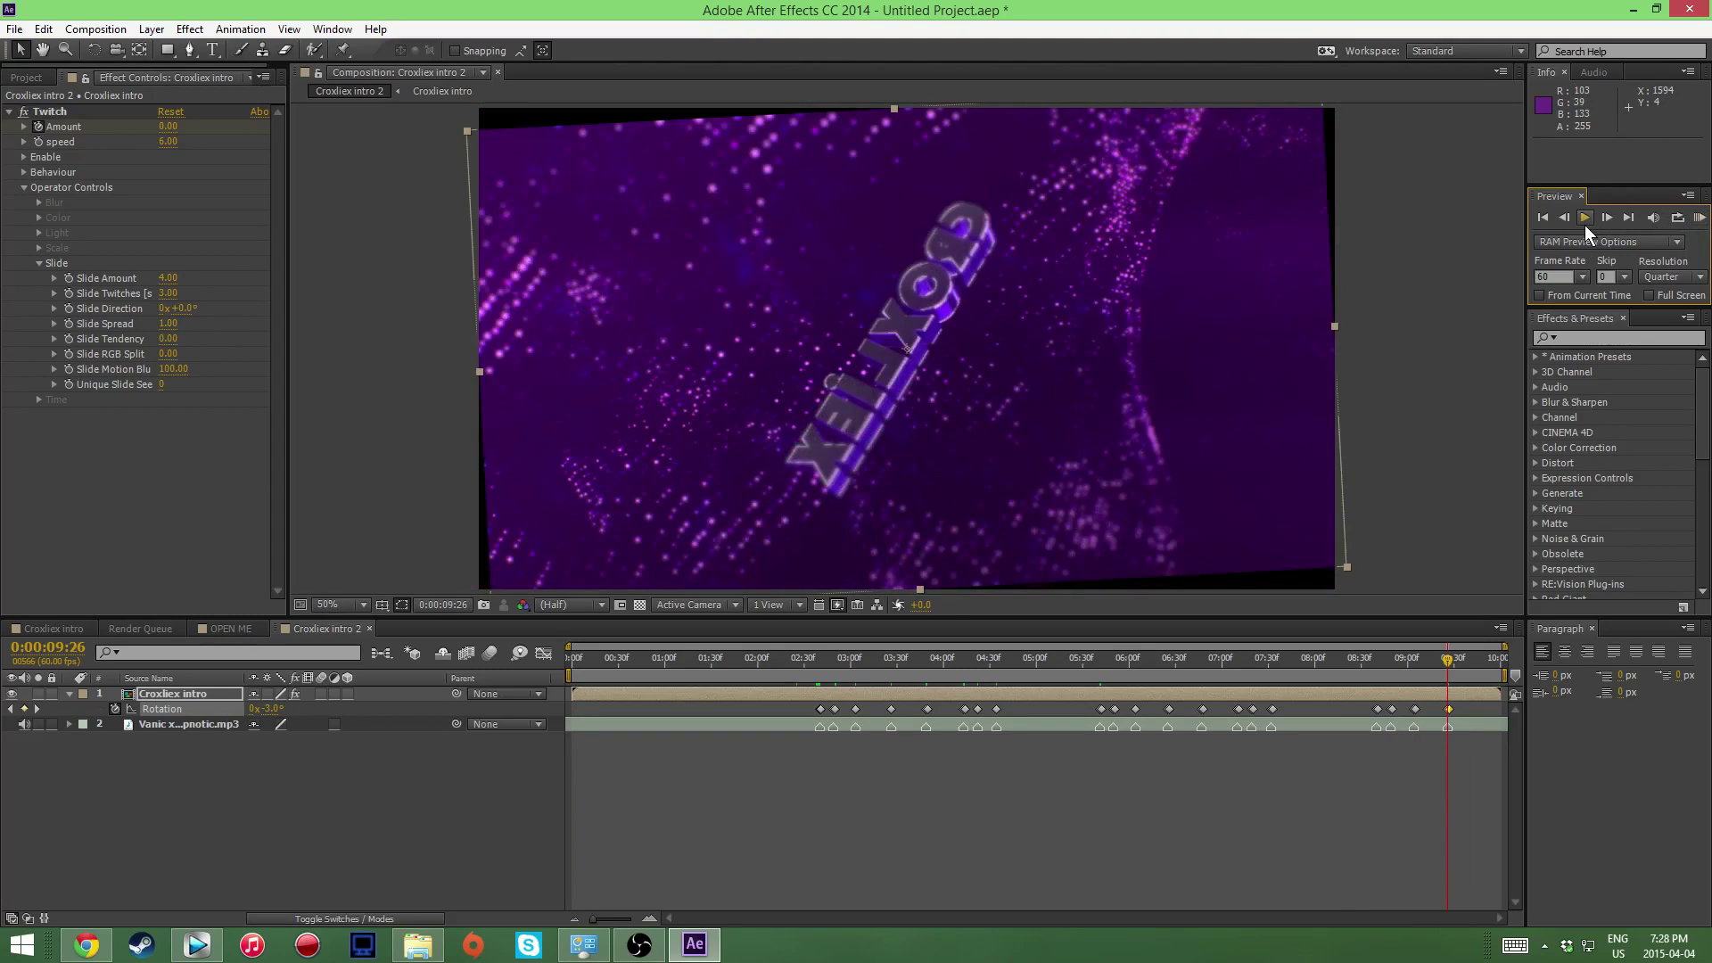
Step: Create a new composition, Croxliex intro 3, from the Croxliex intro 2 composition
{"action": "left_click", "coordinate": [820, 658]}
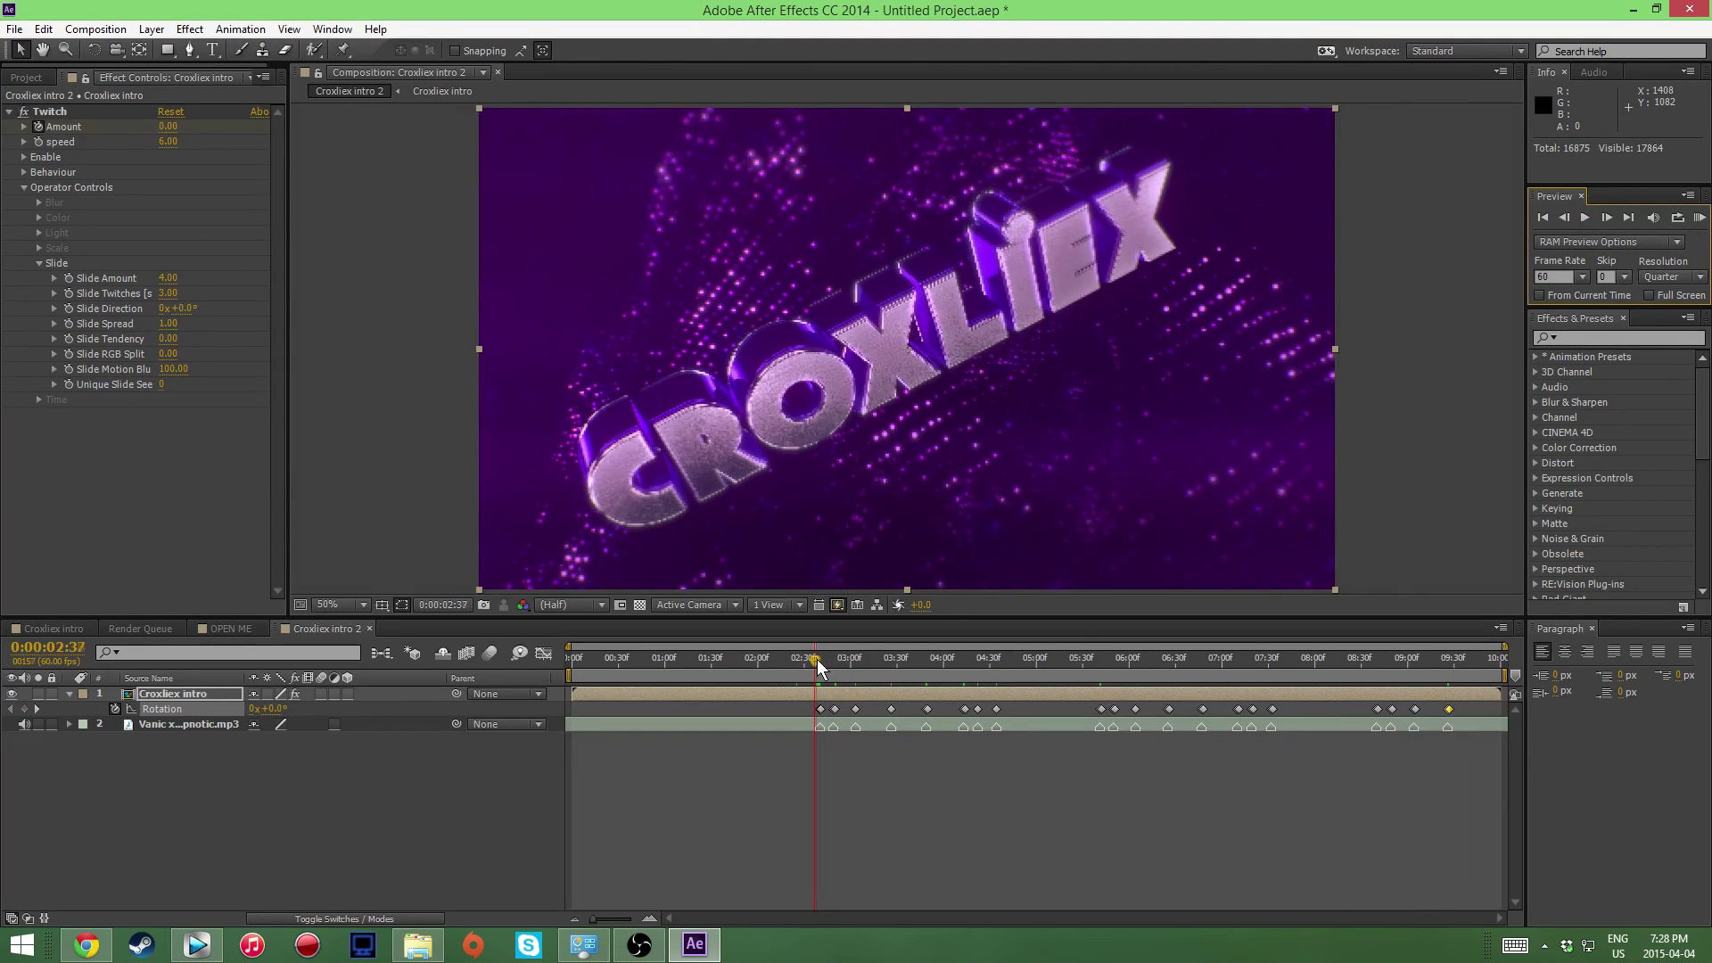
{"action": "left_click_drag", "start_coordinate": [826, 660], "coordinate": [605, 710]}
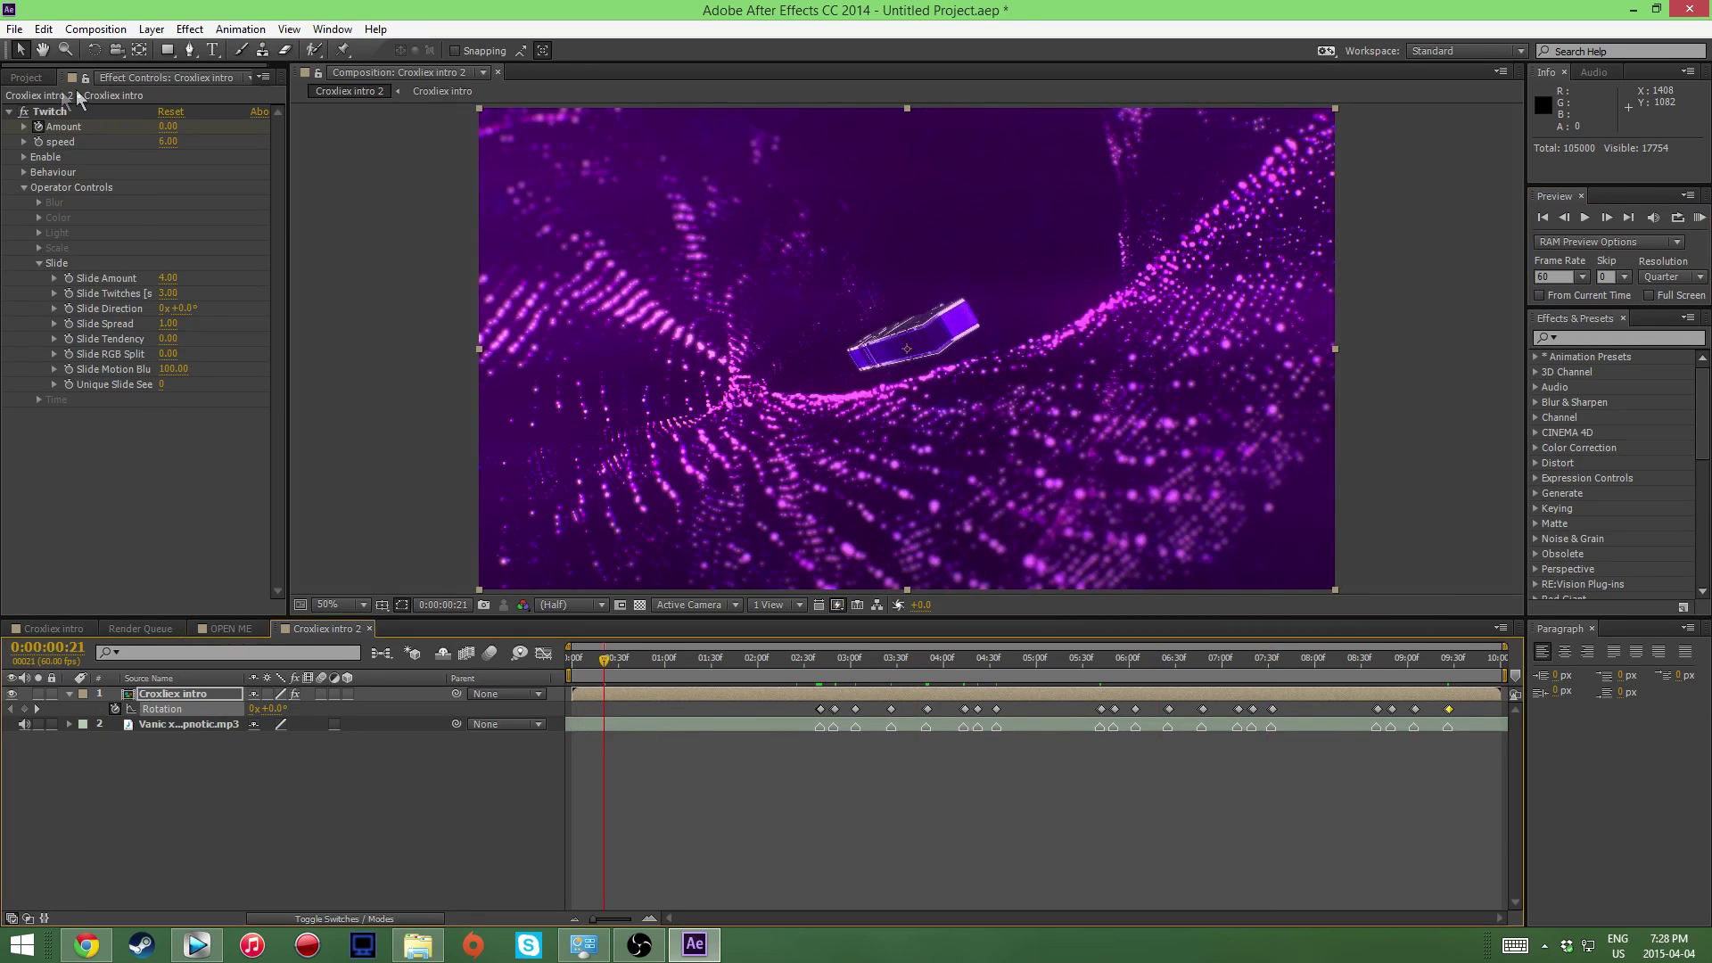
{"action": "left_click", "coordinate": [26, 78]}
{"action": "left_click", "coordinate": [104, 269]}
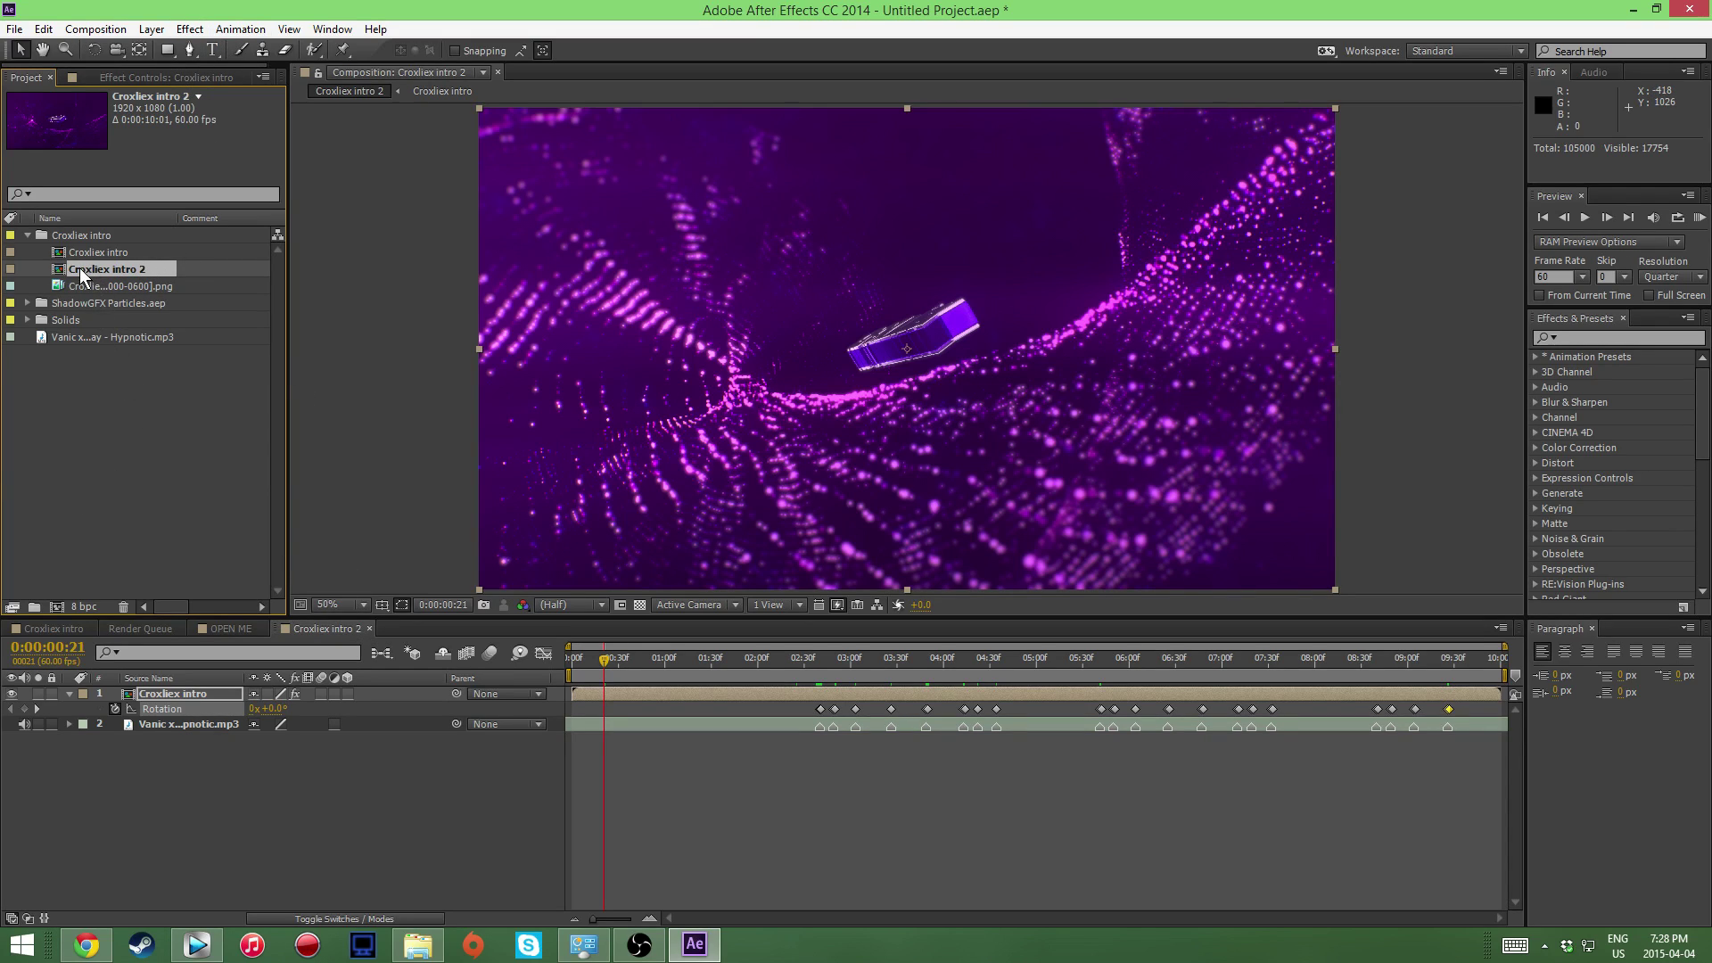
{"action": "left_click_drag", "start_coordinate": [57, 602], "coordinate": [57, 602]}
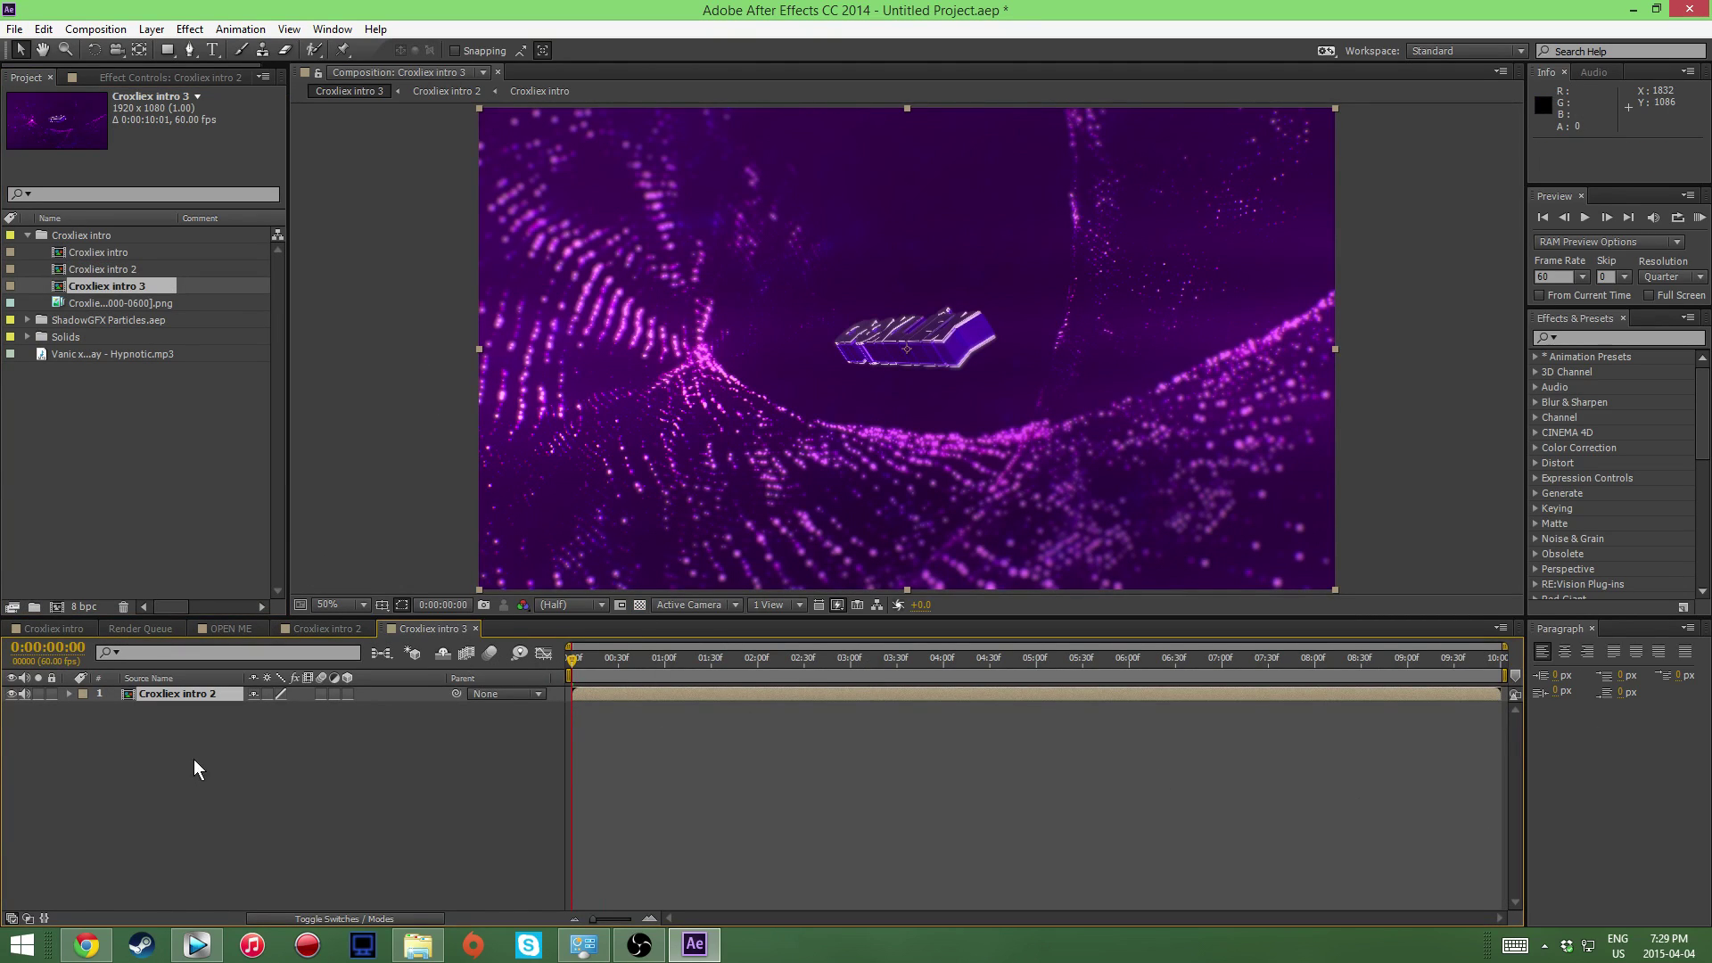
Step: Add a 1920 x 1080 black solid above Croxliex intro 2 and apply the CC Jaws effect to it
{"action": "right_click", "coordinate": [207, 788]}
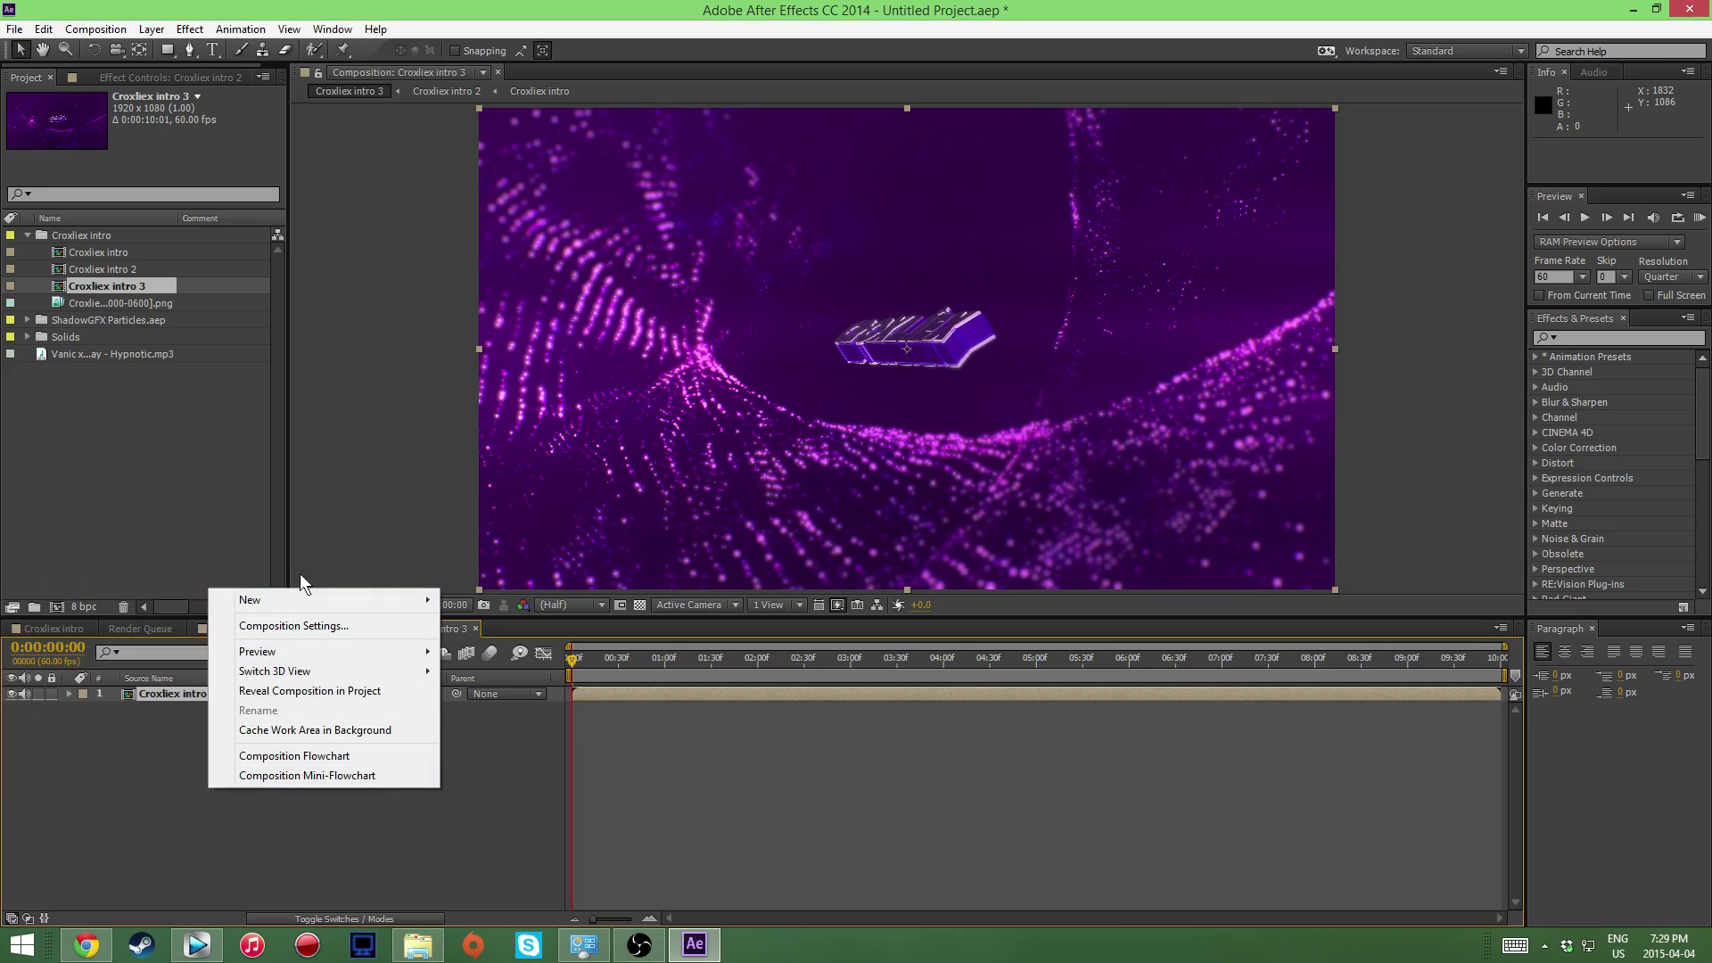
{"action": "mouse_move", "coordinate": [216, 602]}
{"action": "left_click", "coordinate": [96, 646]}
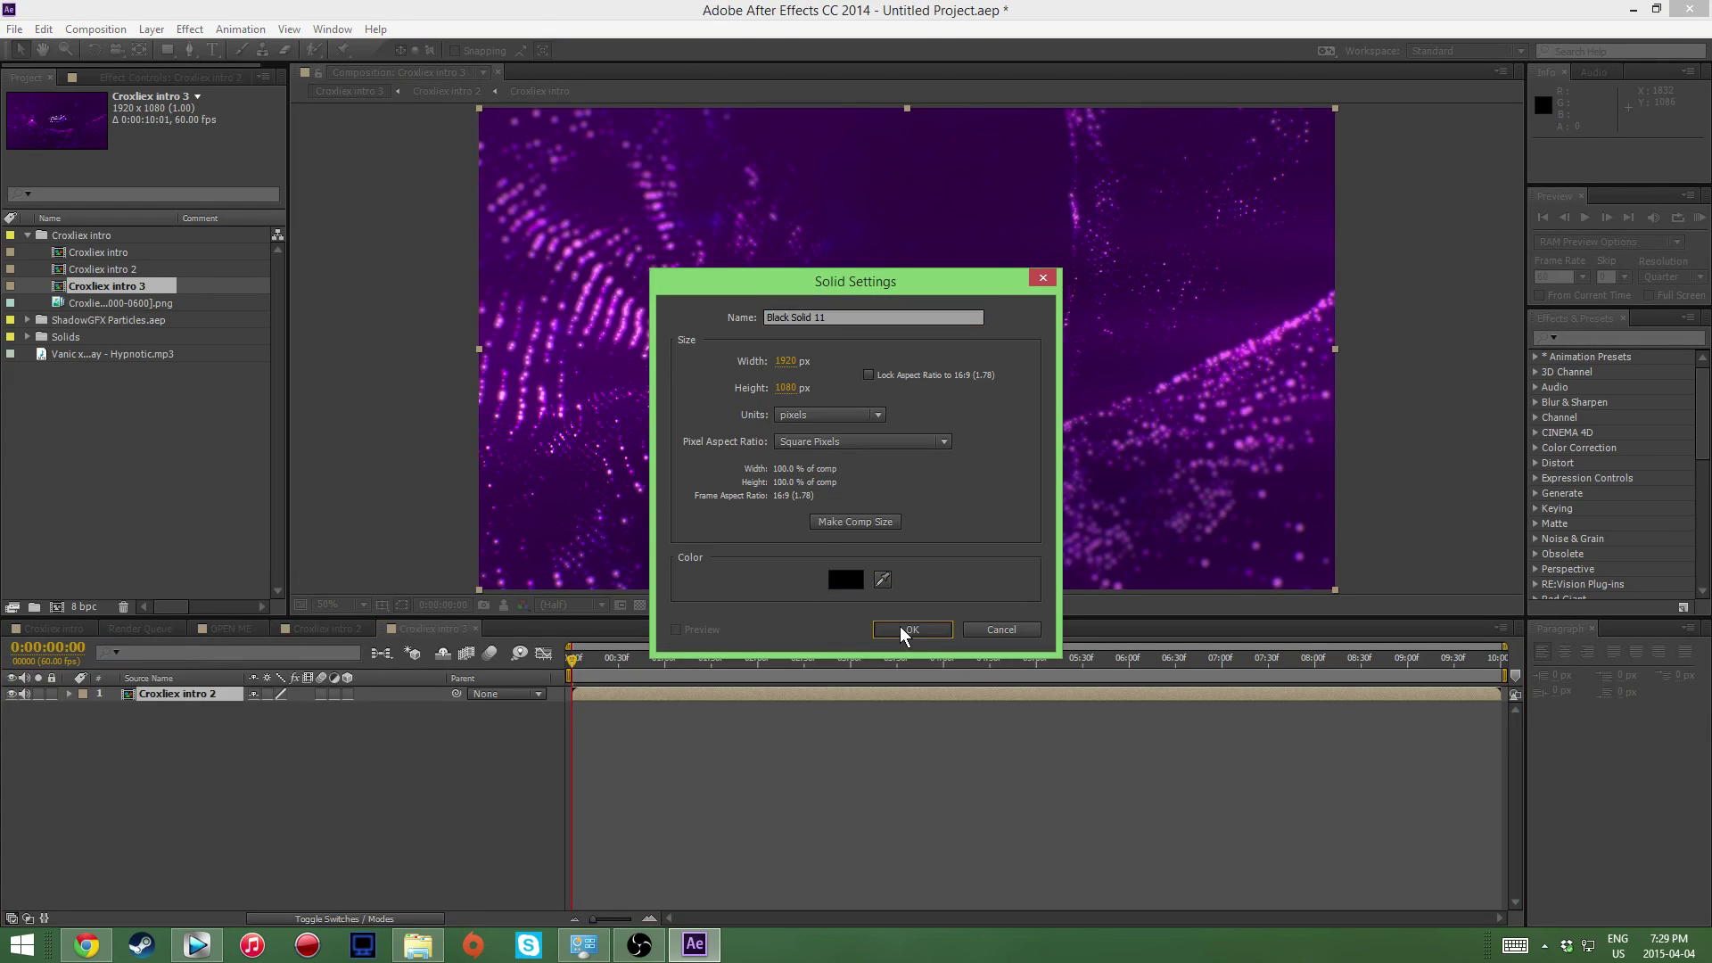
{"action": "left_click", "coordinate": [901, 628]}
{"action": "left_click", "coordinate": [1583, 339]}
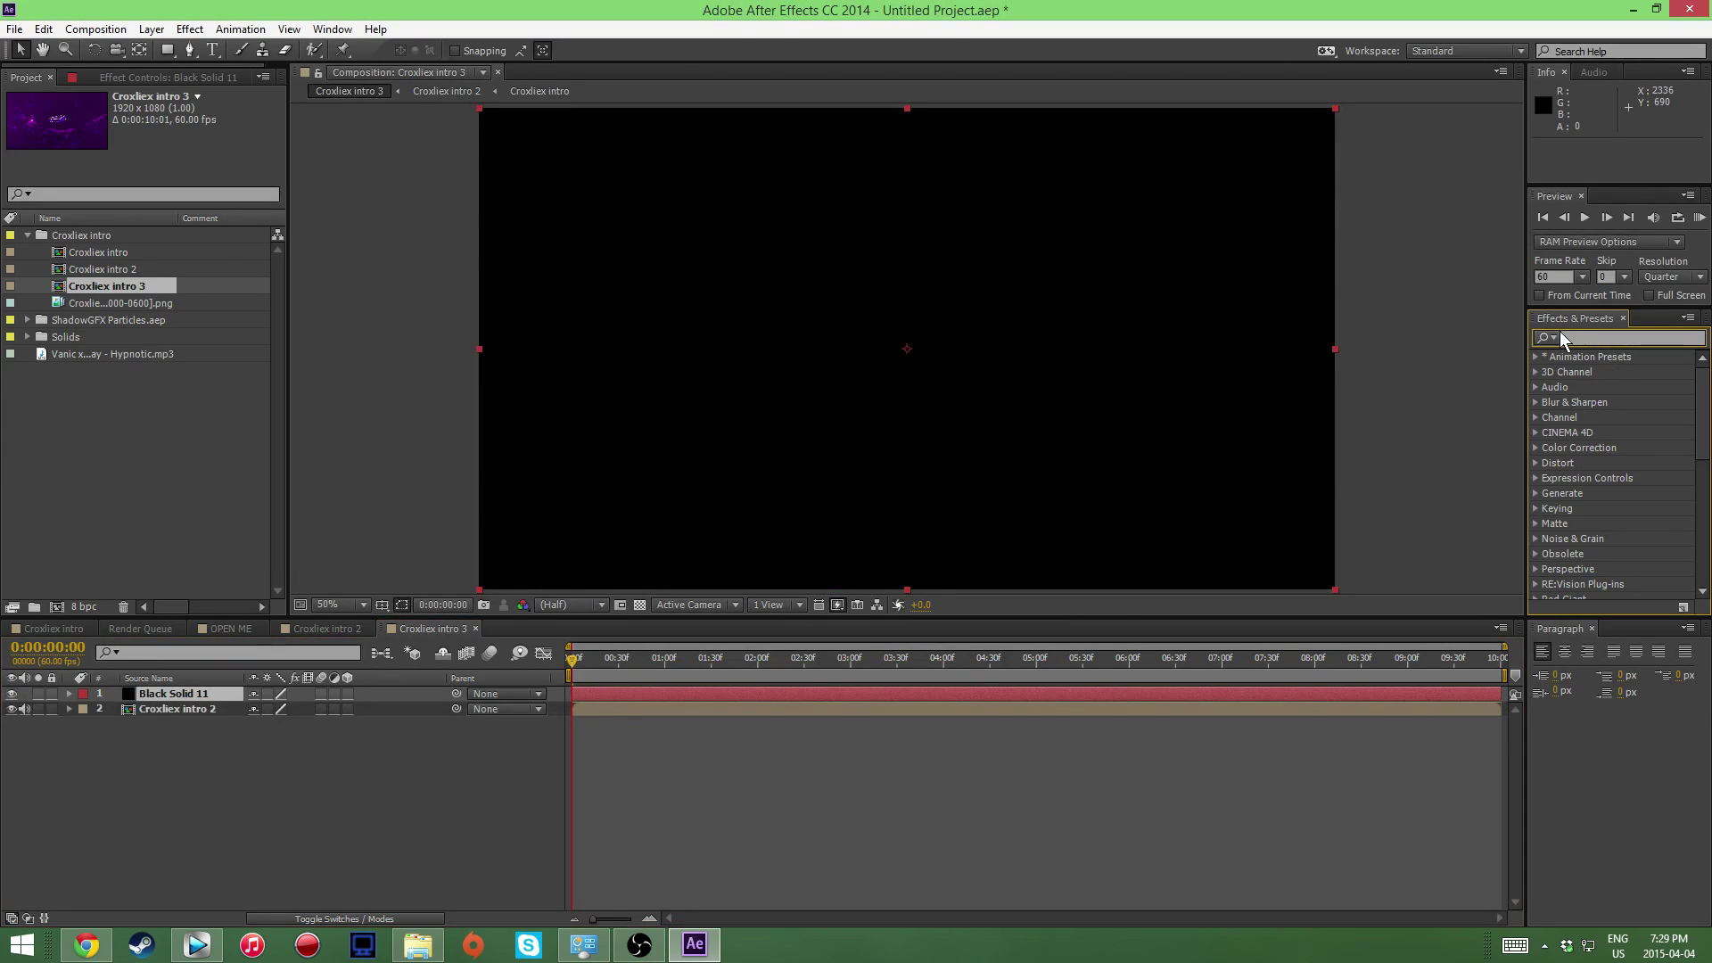
{"action": "type", "text": "jaws"}
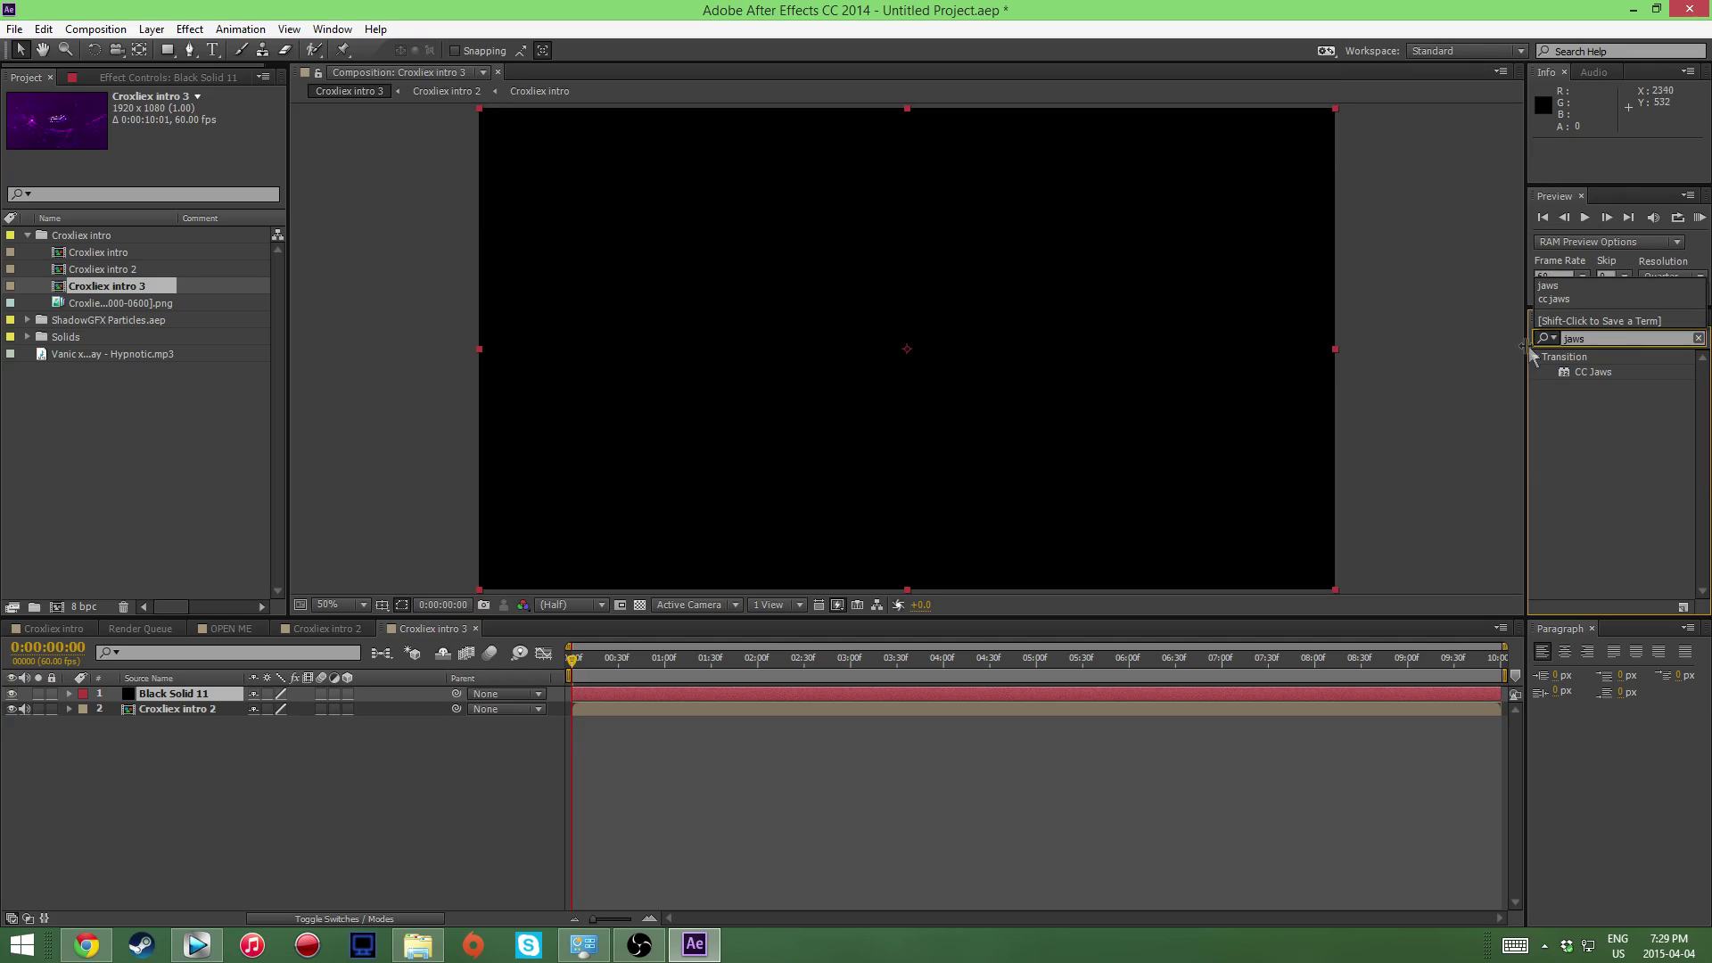
{"action": "double_click", "coordinate": [1597, 373]}
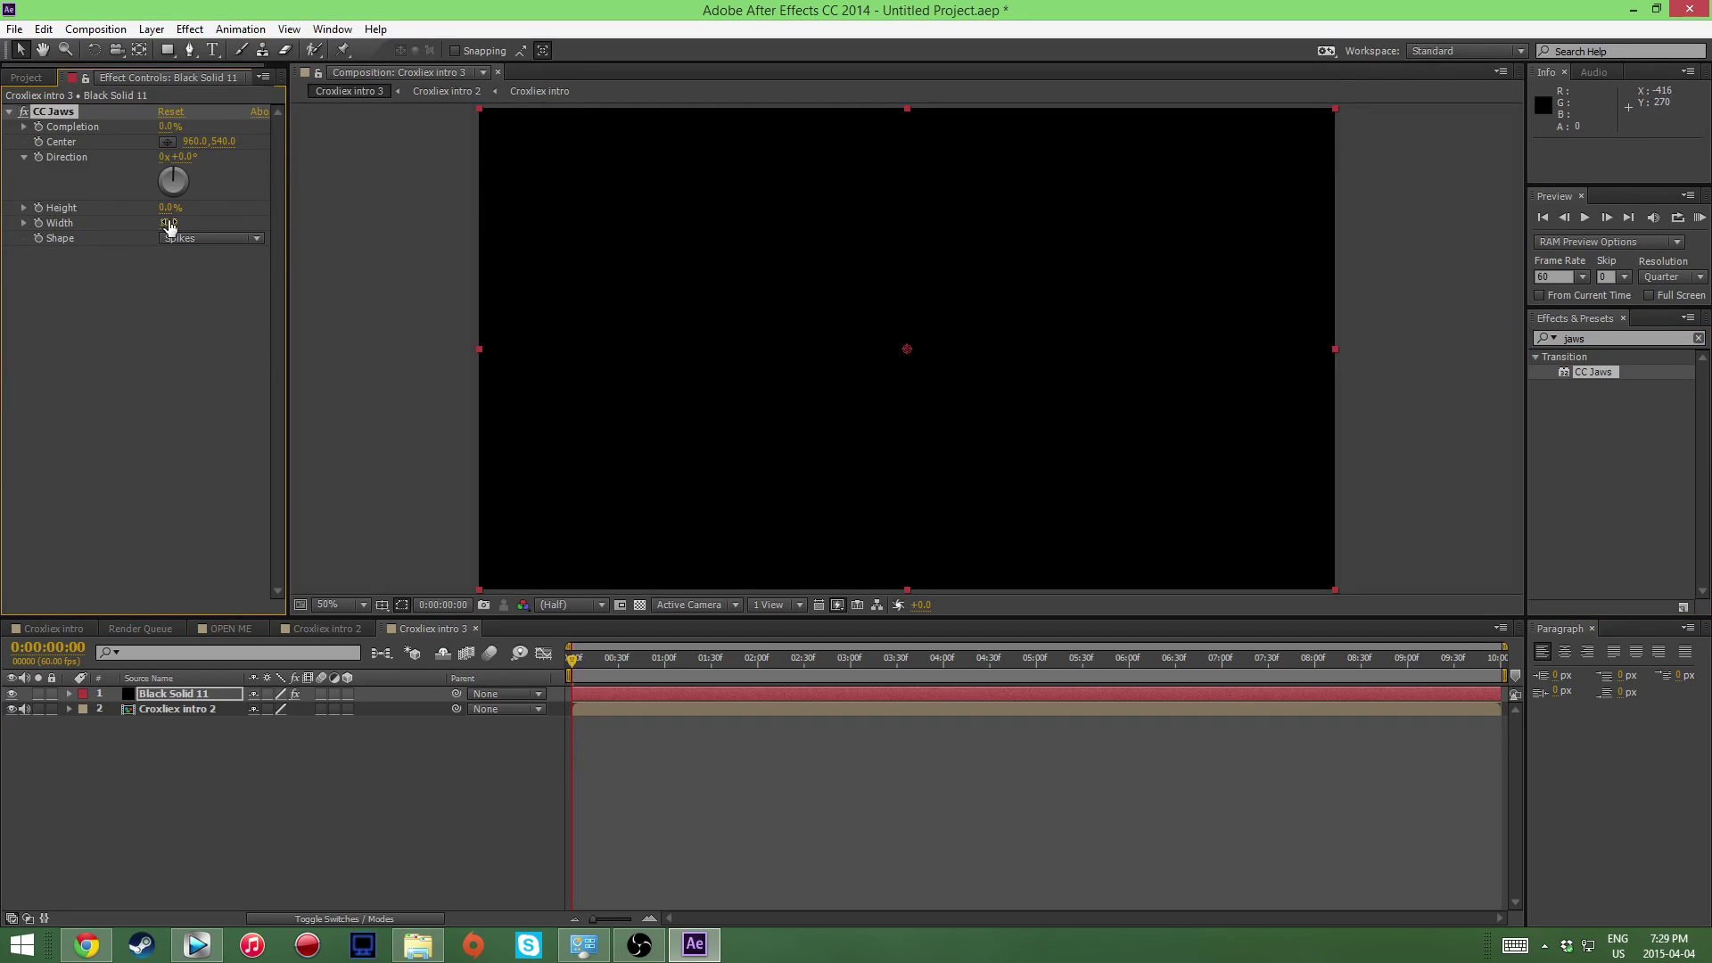
Step: Try the Block shape, 49% Completion and 99% Height in CC Jaws, returning the shape to Spikes and Height to 0%
{"action": "left_click", "coordinate": [225, 239]}
{"action": "left_click", "coordinate": [216, 296]}
{"action": "left_click_drag", "start_coordinate": [172, 126], "coordinate": [237, 145]}
{"action": "left_click", "coordinate": [219, 239]}
{"action": "left_click", "coordinate": [225, 254]}
{"action": "left_click", "coordinate": [206, 239]}
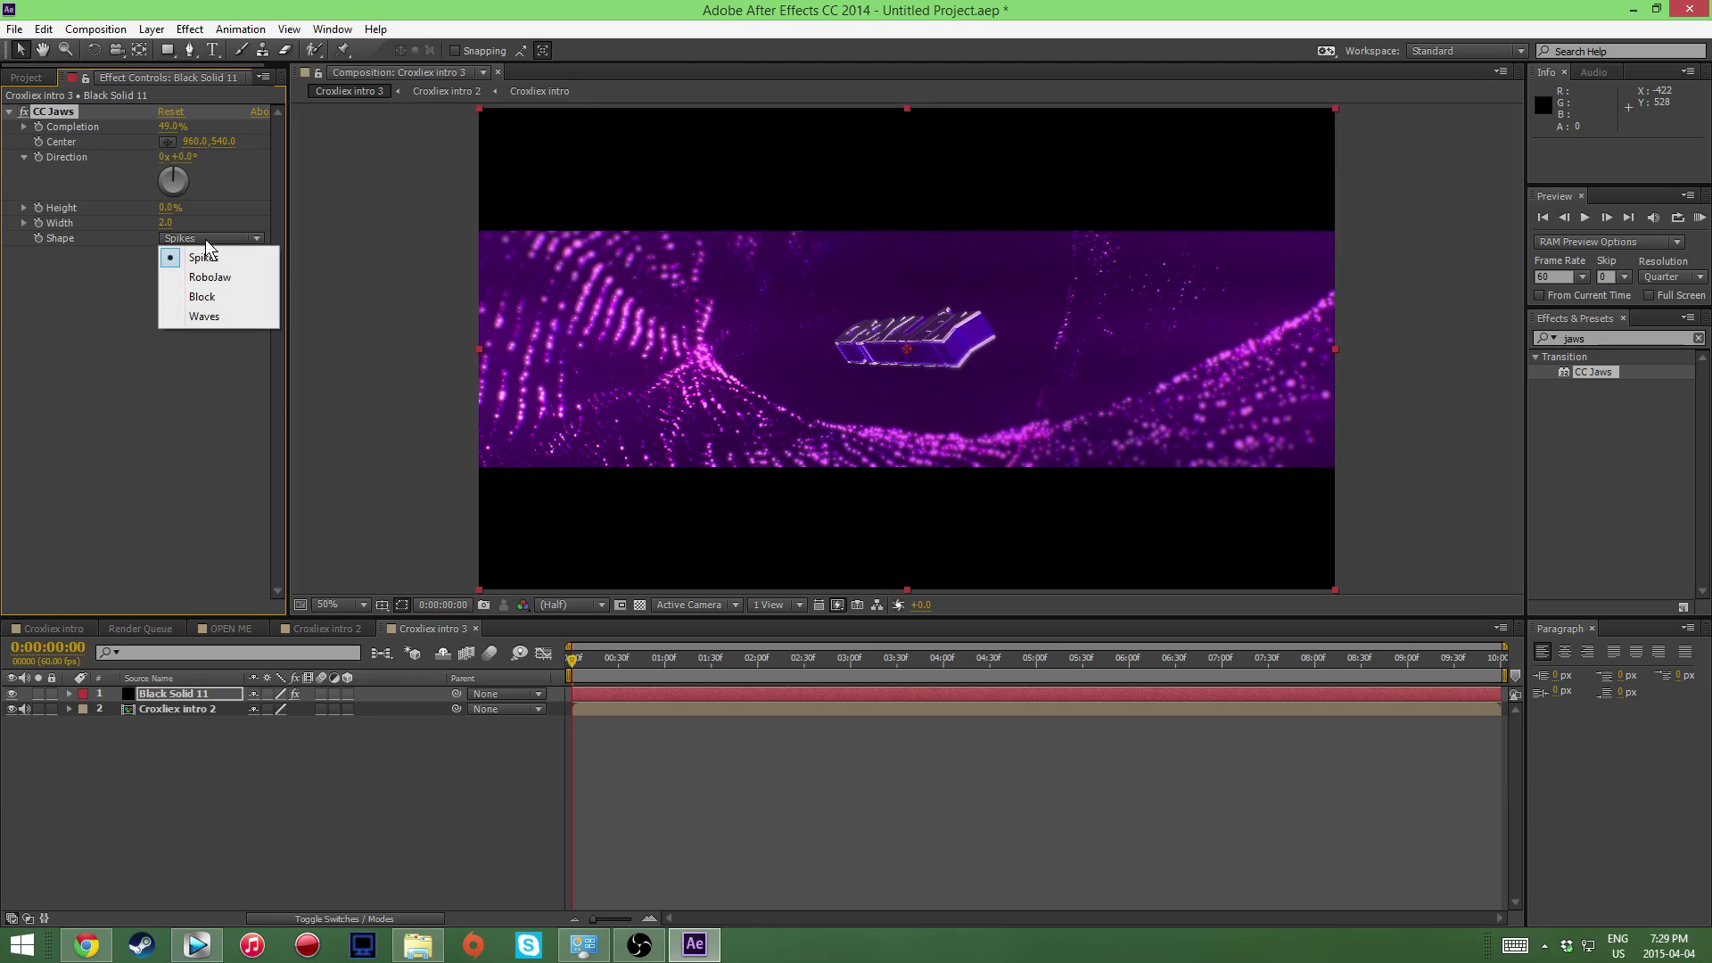
{"action": "left_click", "coordinate": [180, 367]}
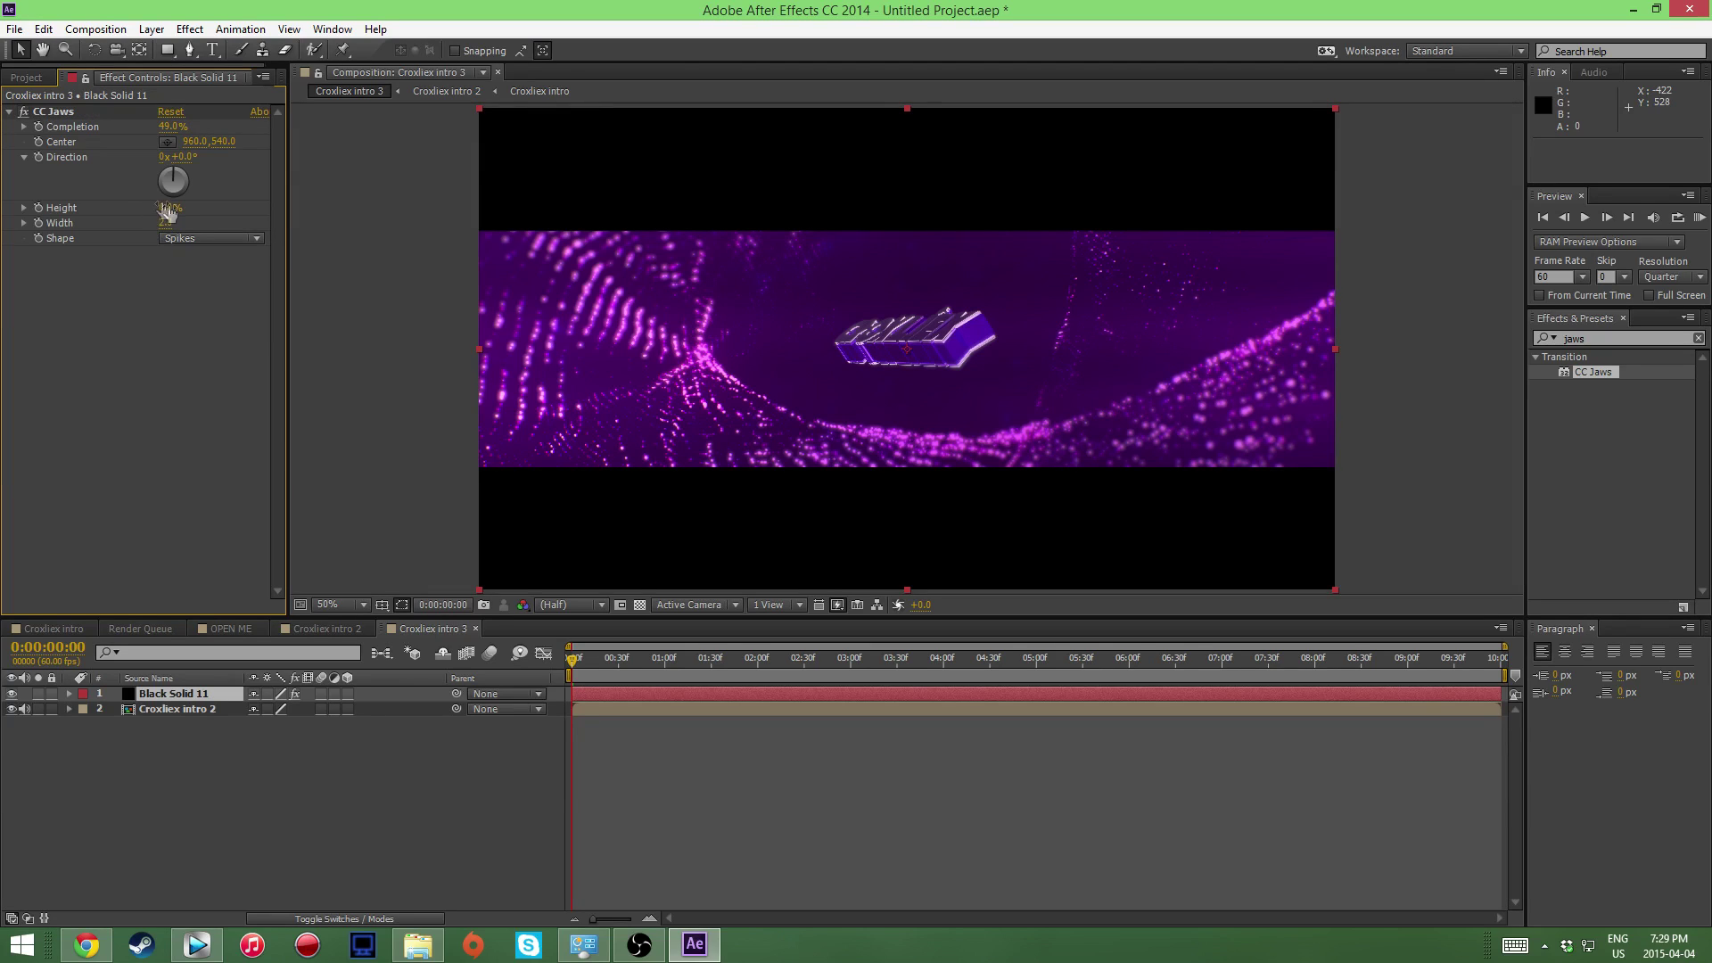
{"action": "left_click_drag", "start_coordinate": [169, 207], "coordinate": [337, 251]}
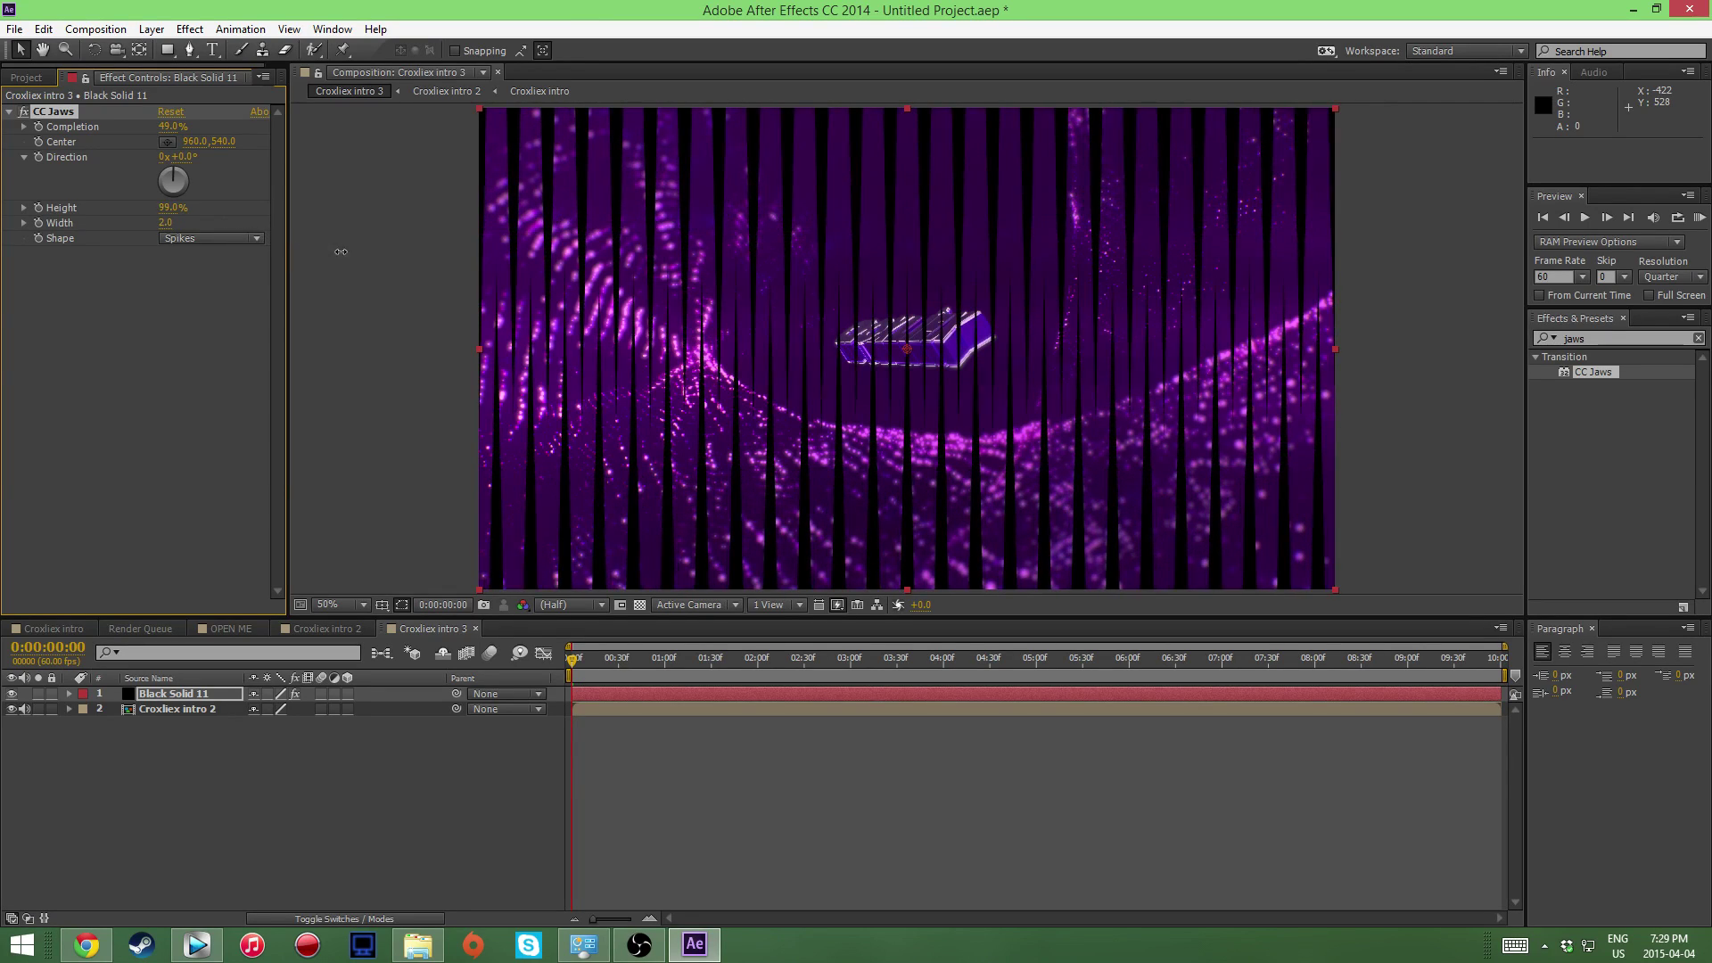
{"action": "left_click_drag", "start_coordinate": [495, 263], "coordinate": [127, 312]}
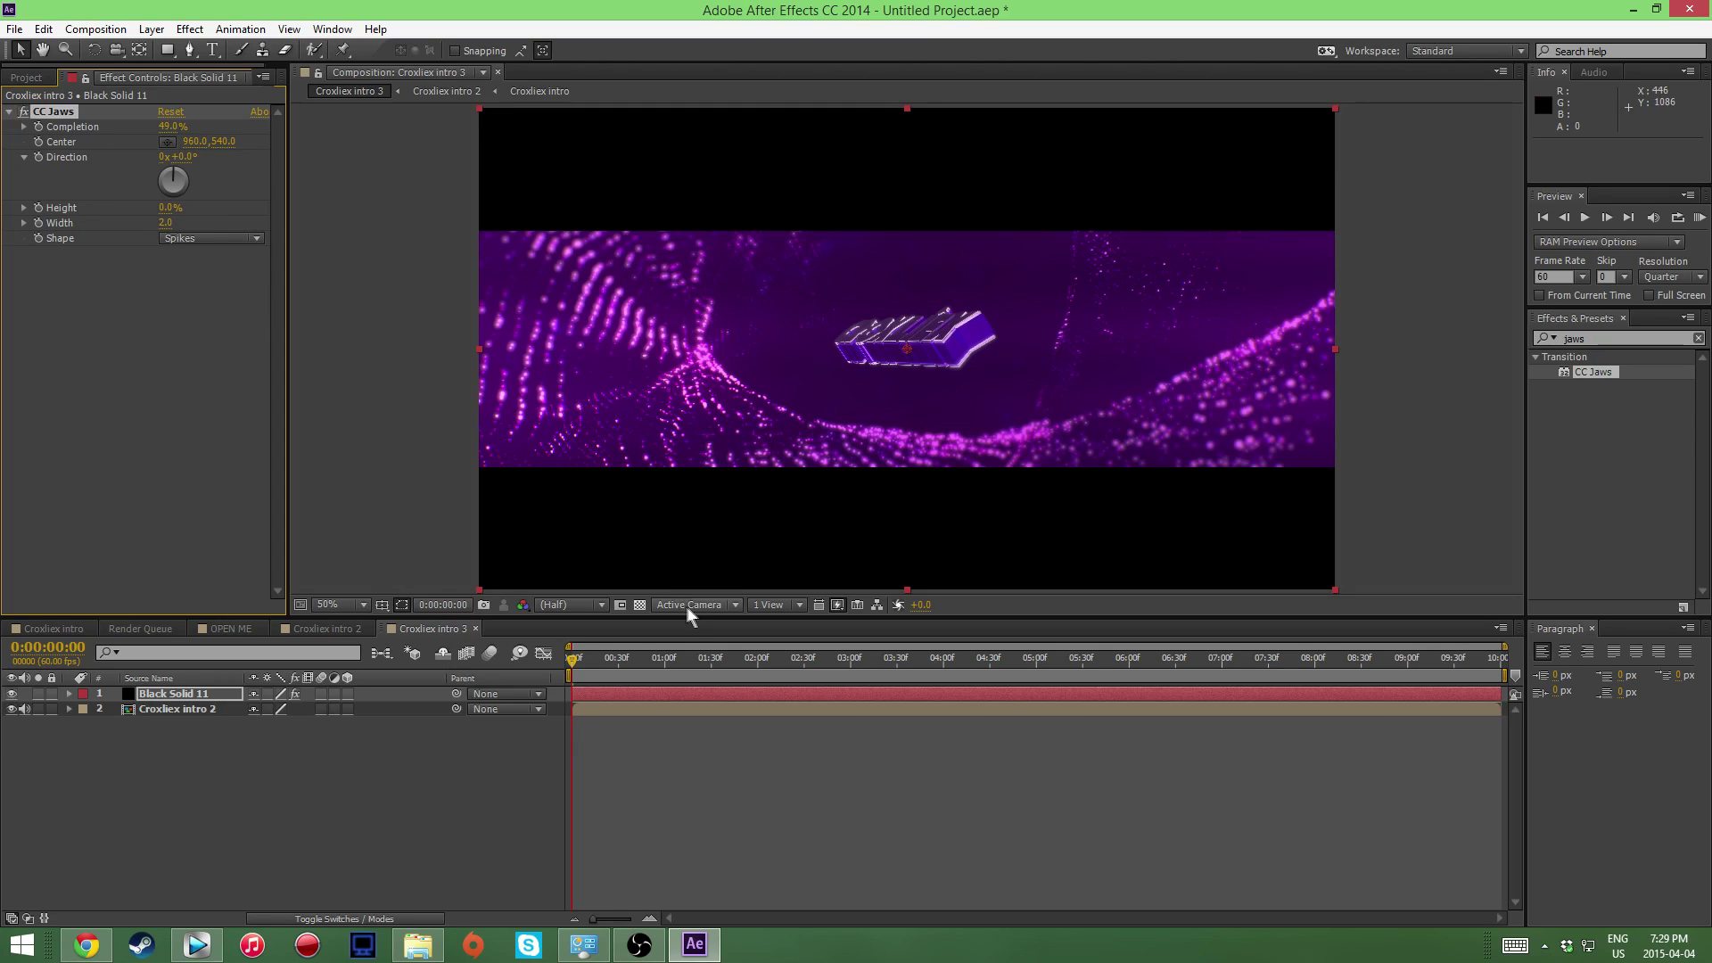
Step: Keyframe the CC Jaws Completion from 0% at 0:00:00:00 to 81% at 0:00:01:33 so the black bars open
{"action": "left_click_drag", "start_coordinate": [586, 661], "coordinate": [716, 665]}
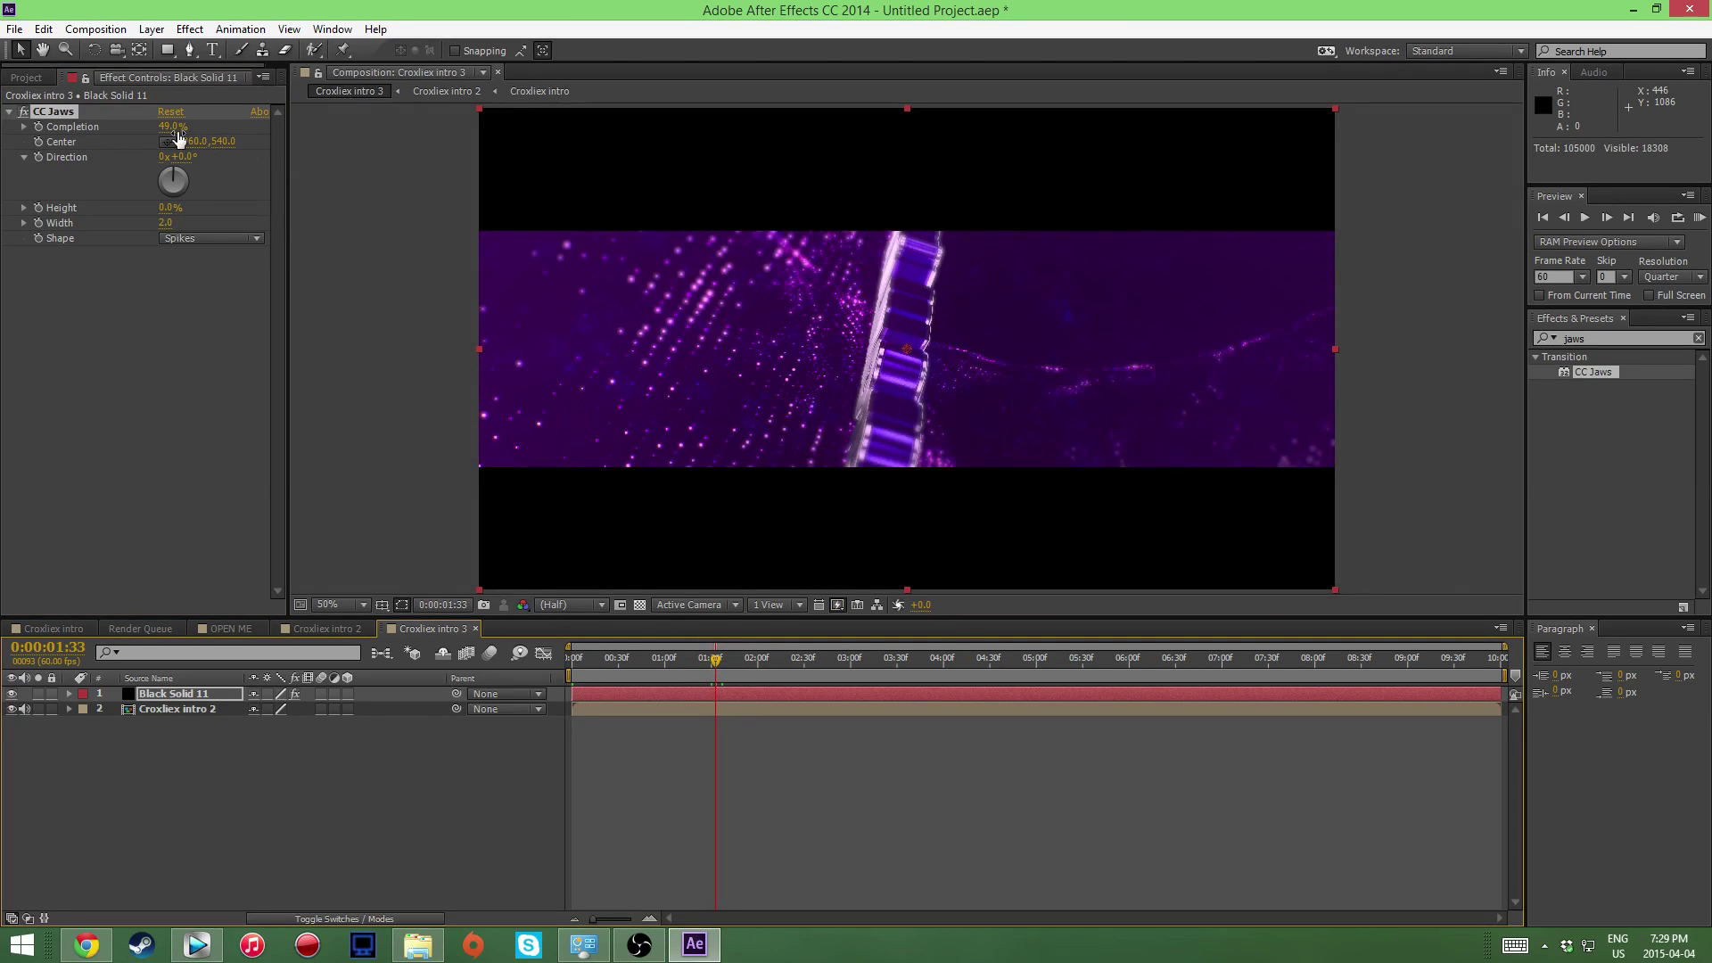
{"action": "left_click_drag", "start_coordinate": [172, 133], "coordinate": [200, 129]}
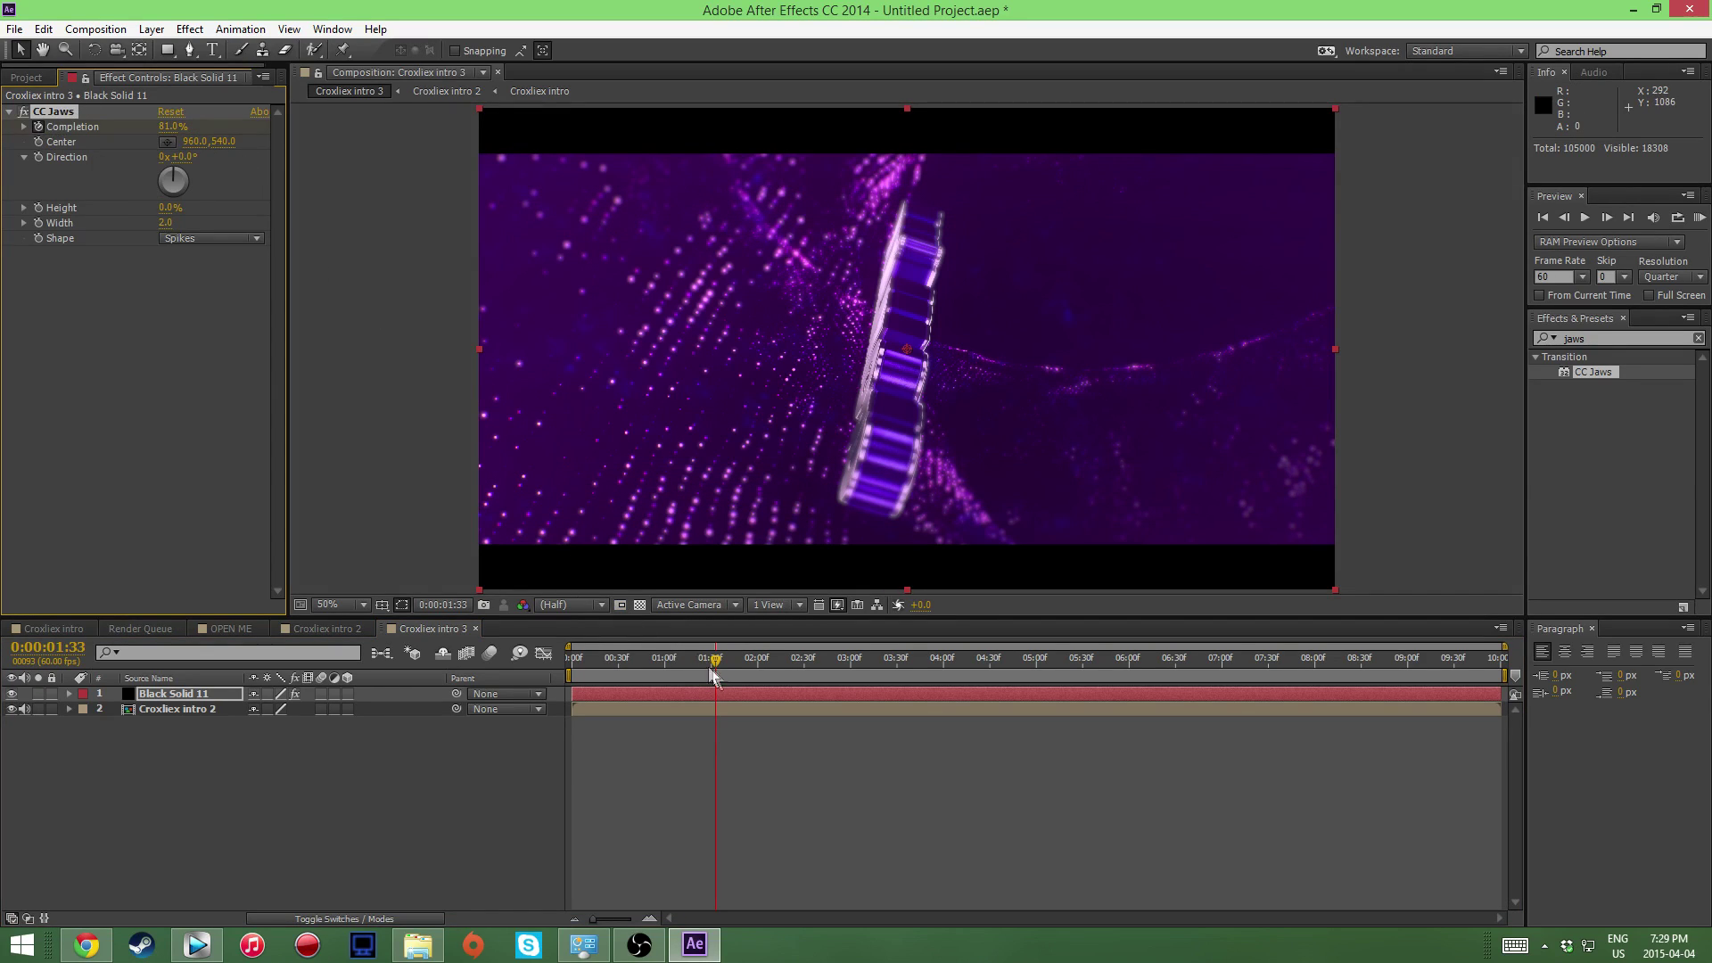
{"action": "left_click_drag", "start_coordinate": [665, 665], "coordinate": [572, 664]}
{"action": "left_click", "coordinate": [39, 126]}
{"action": "left_click", "coordinate": [171, 127]}
{"action": "type", "text": "0"}
{"action": "key", "text": "Return"}
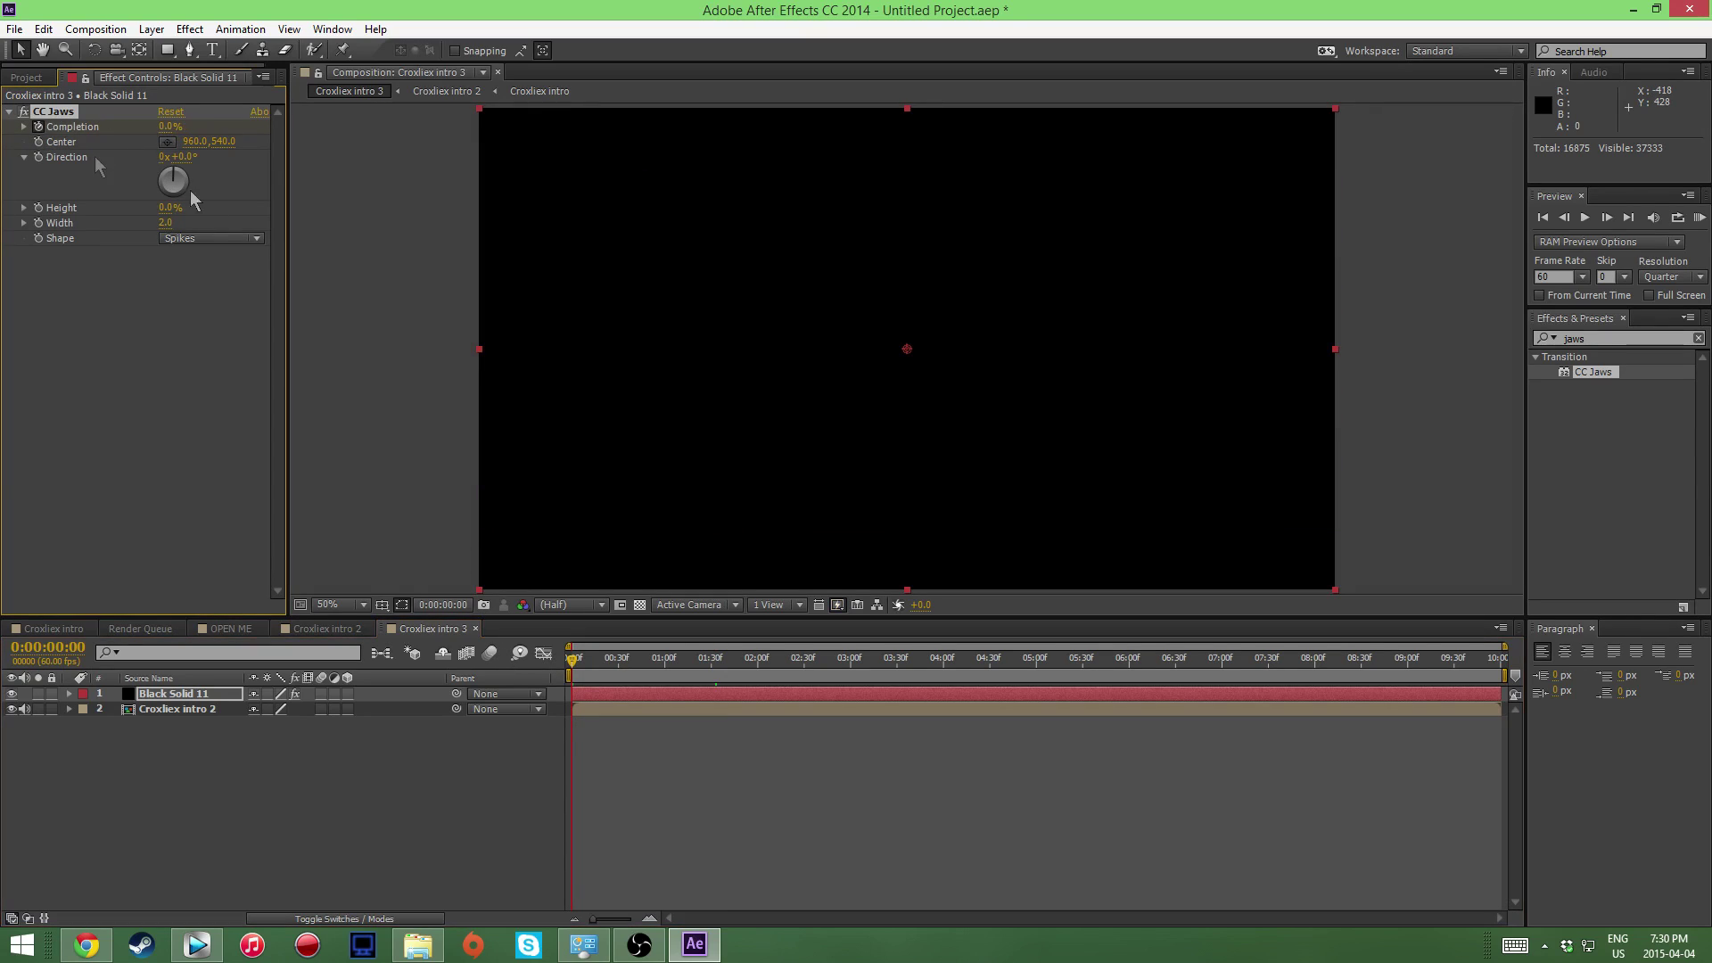
Step: Reveal the keyframes of the CC Jaws solid and add an 81% Completion hold keyframe at 0:00:08:58
{"action": "left_click_drag", "start_coordinate": [572, 662], "coordinate": [1423, 670]}
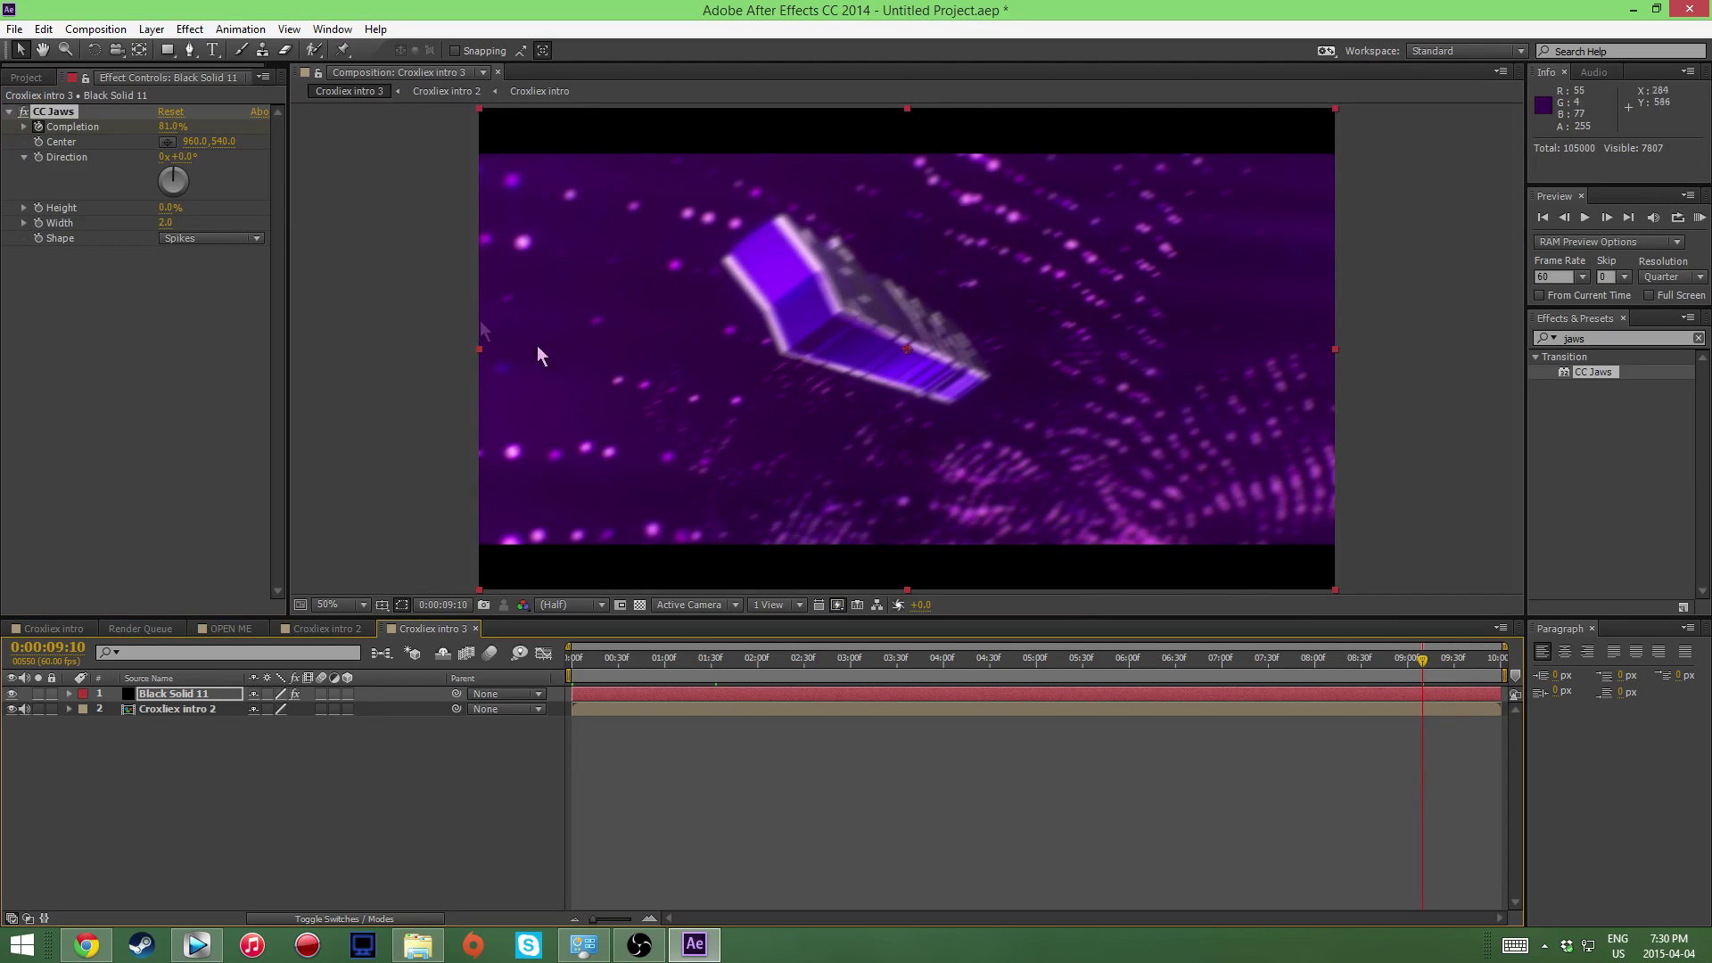
{"action": "left_click_drag", "start_coordinate": [1414, 659], "coordinate": [1404, 666]}
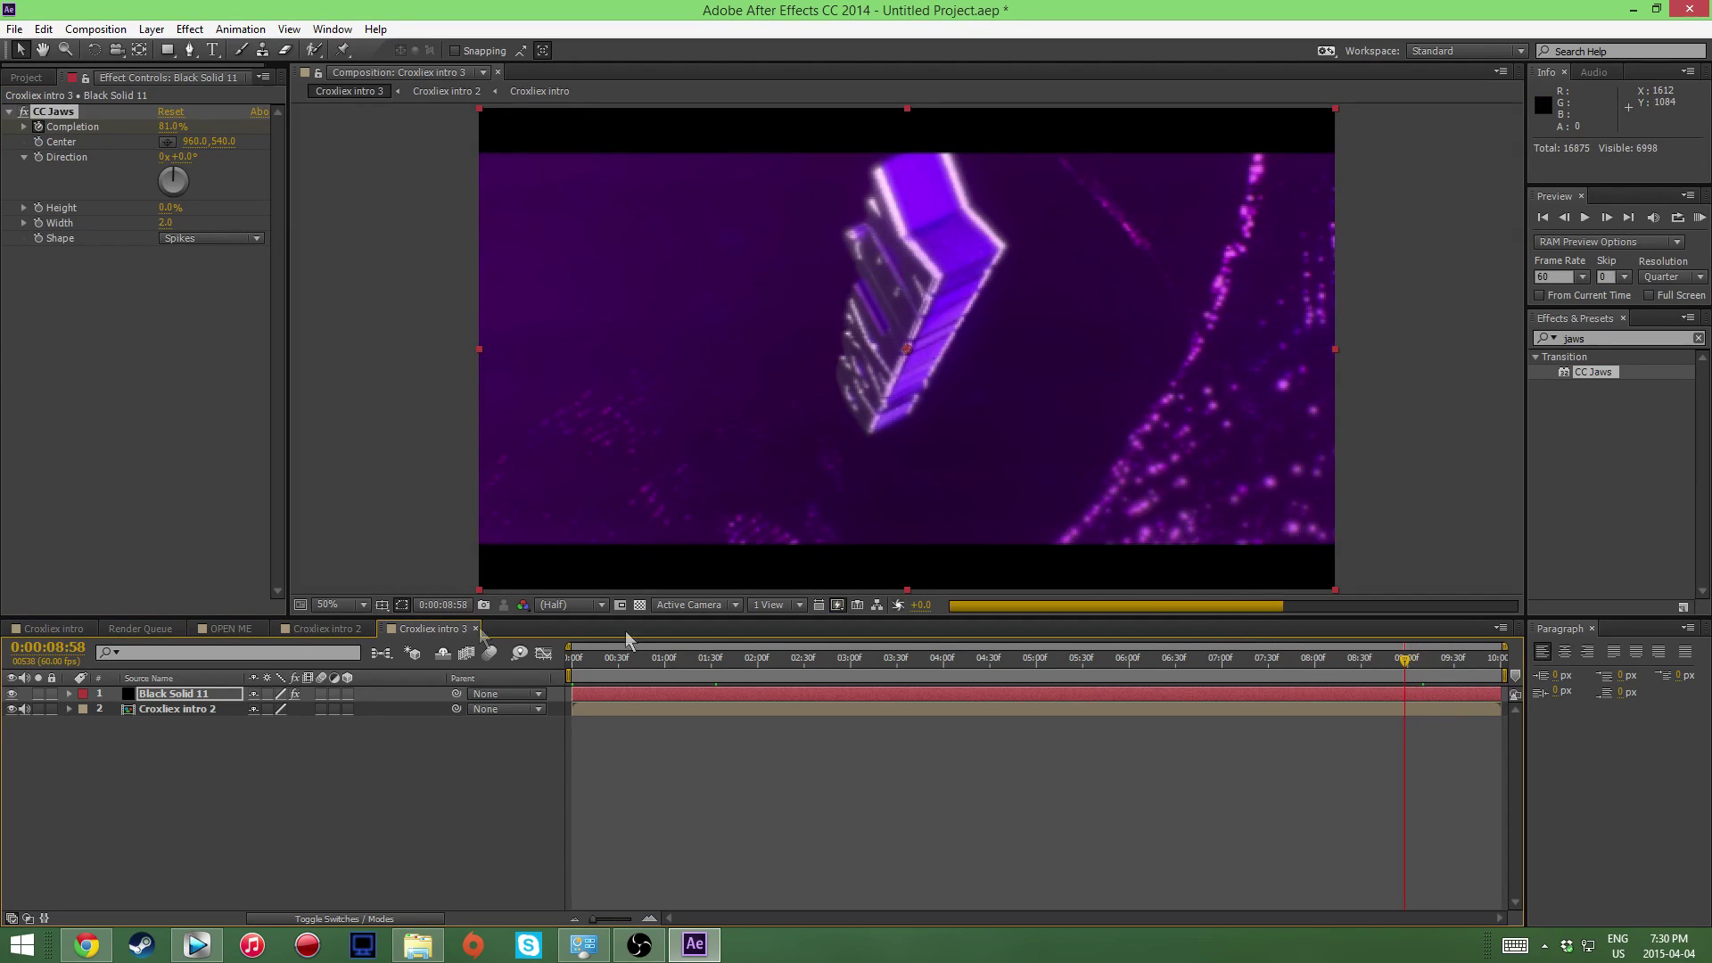
{"action": "left_click", "coordinate": [159, 710]}
{"action": "left_click", "coordinate": [162, 696]}
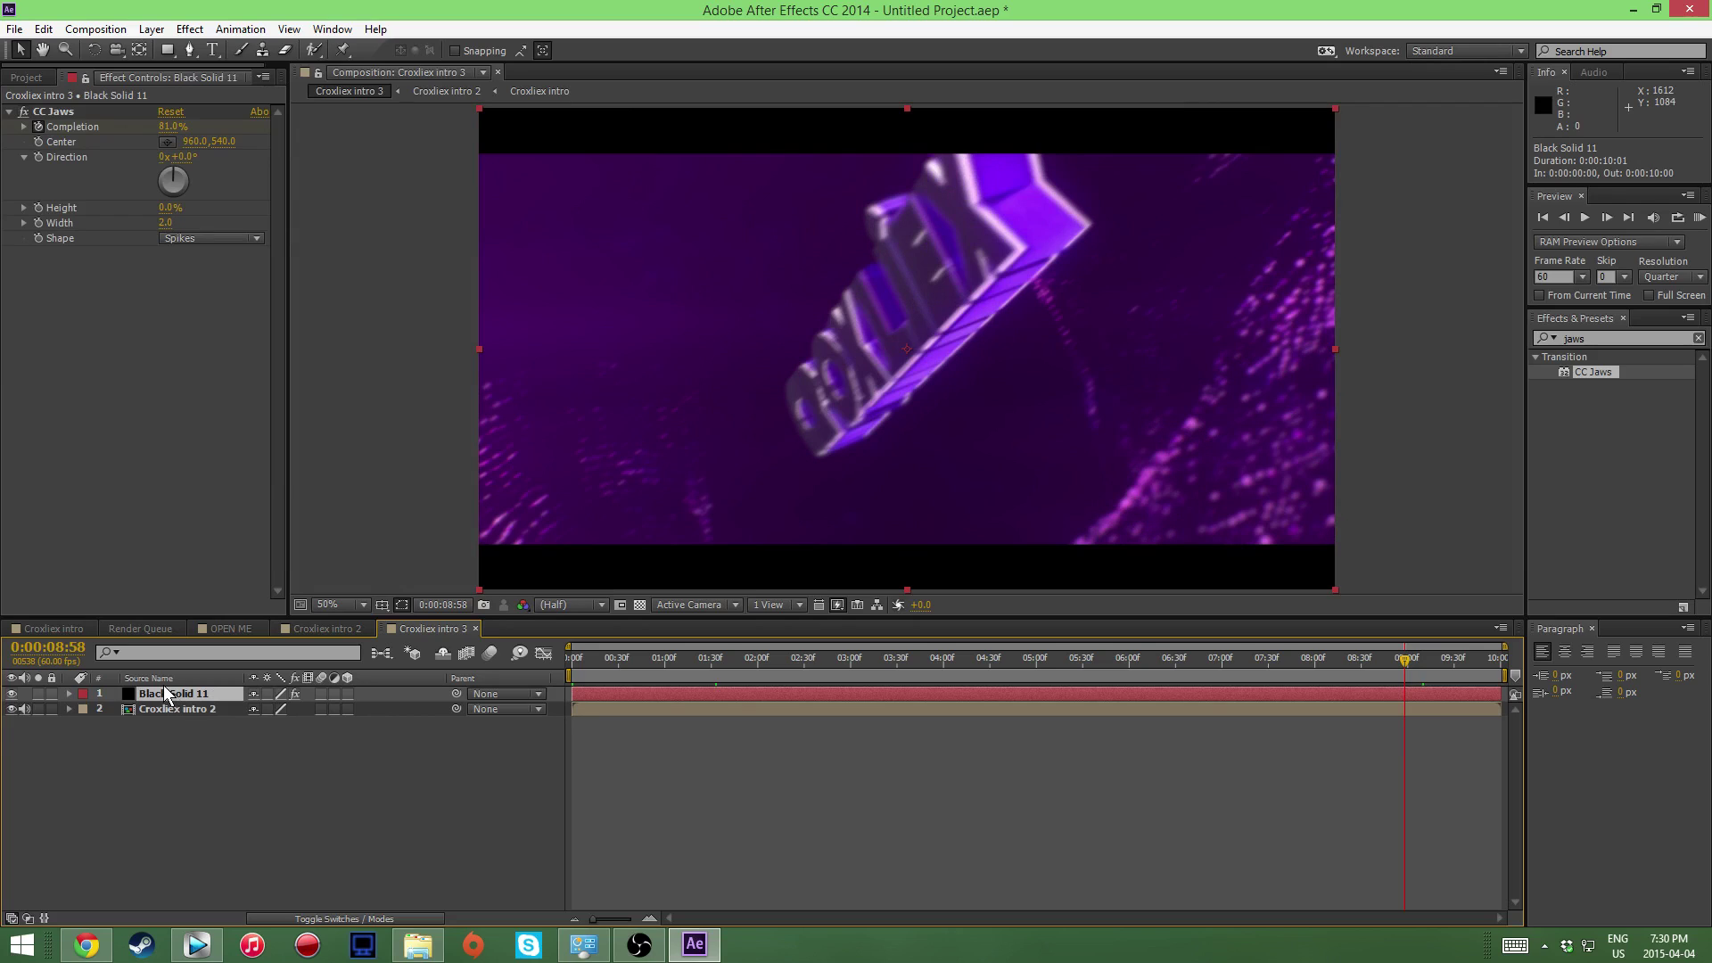
{"action": "key", "text": "u"}
{"action": "left_click", "coordinate": [25, 724]}
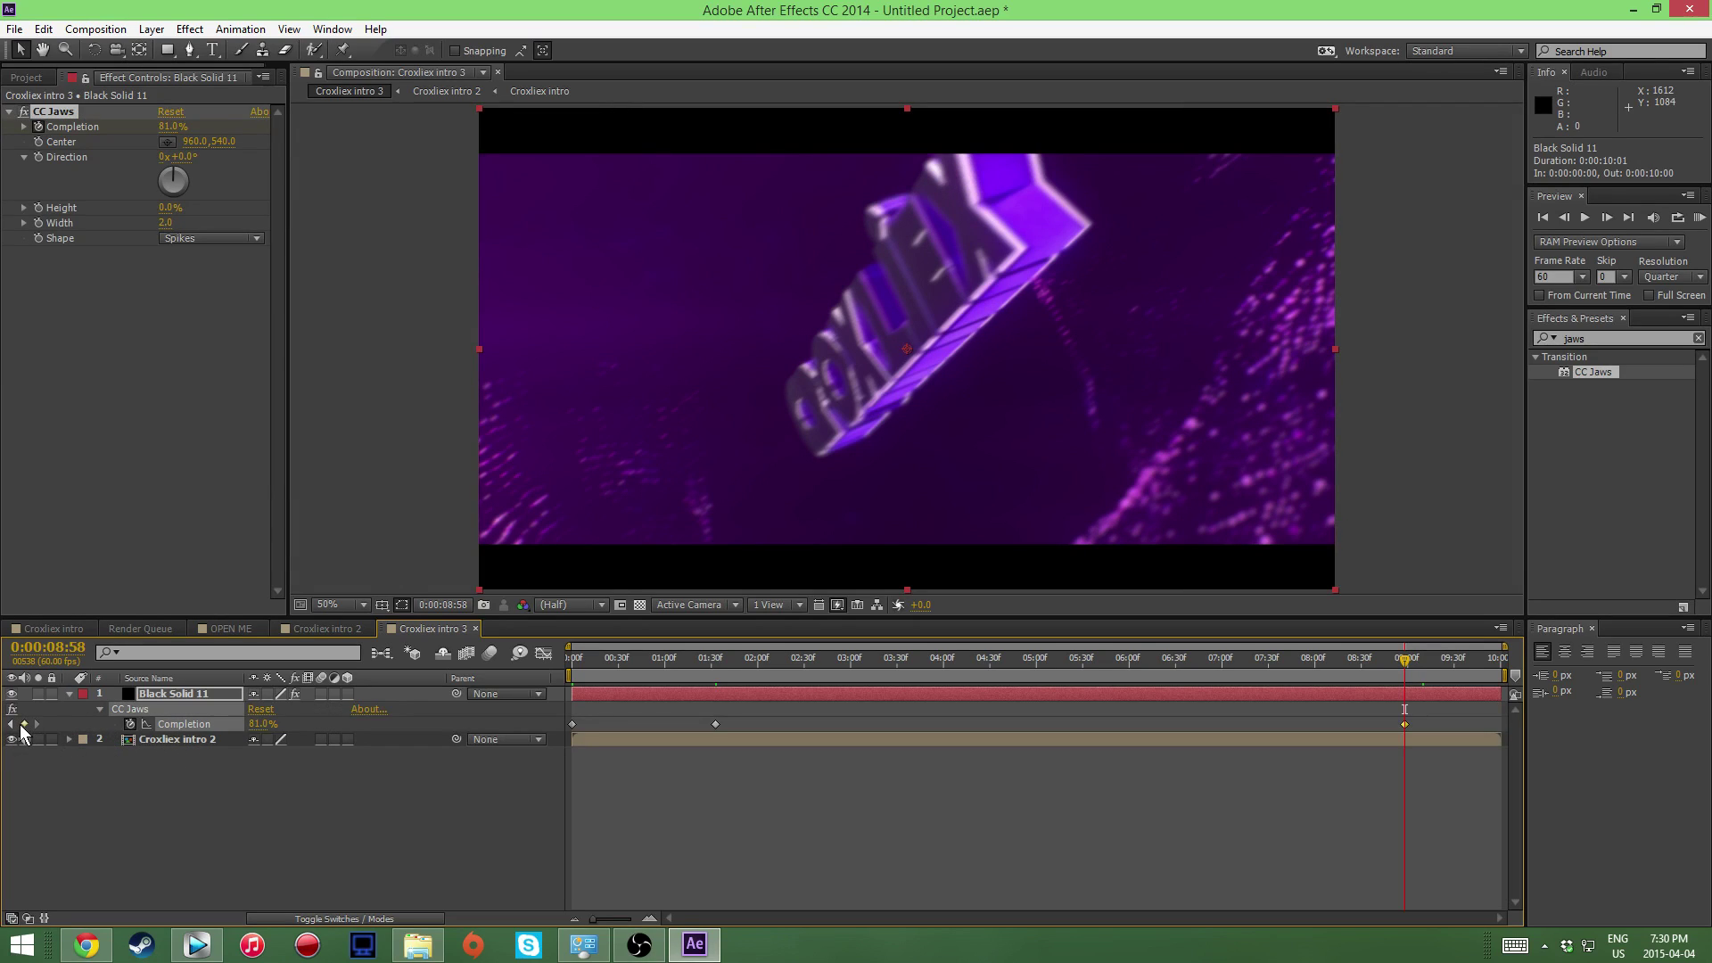
Step: Set the CC Jaws Completion to 0% at 0:00:10:00 so the black bars close at the end
{"action": "key", "text": "space"}
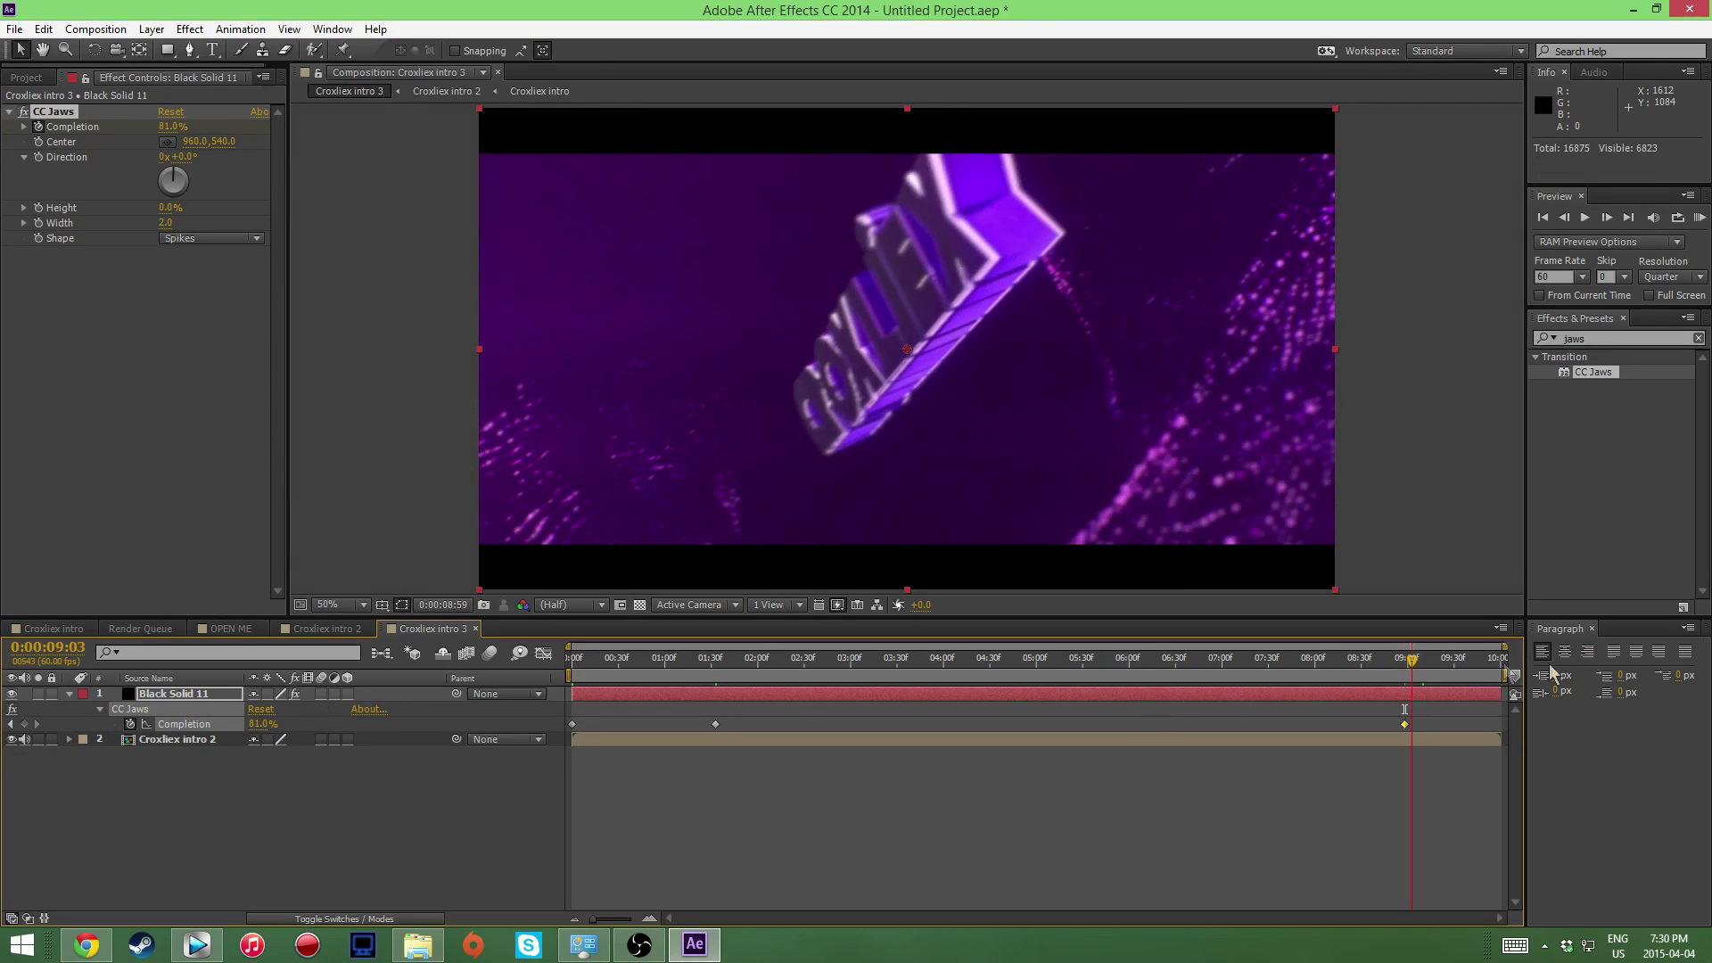
{"action": "left_click_drag", "start_coordinate": [258, 724], "coordinate": [187, 725]}
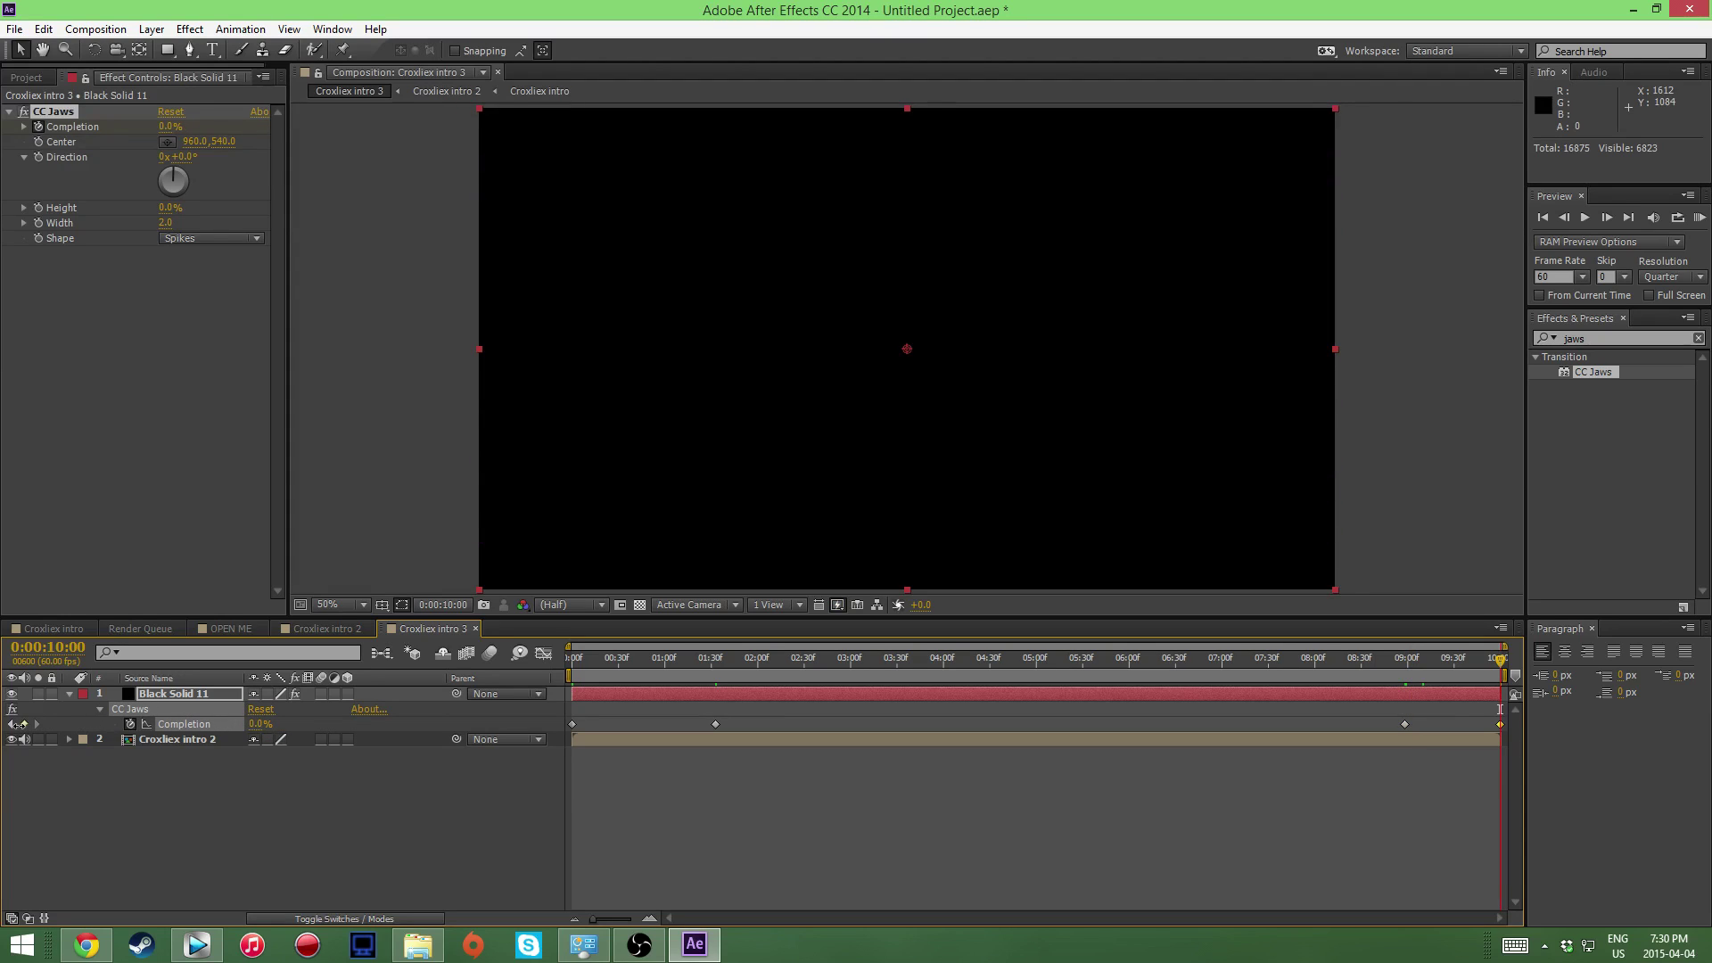
{"action": "left_click_drag", "start_coordinate": [254, 724], "coordinate": [217, 758]}
Step: Add a second black solid on top of the layers in Croxliex intro 3
{"action": "left_click", "coordinate": [139, 792]}
{"action": "right_click", "coordinate": [139, 792]}
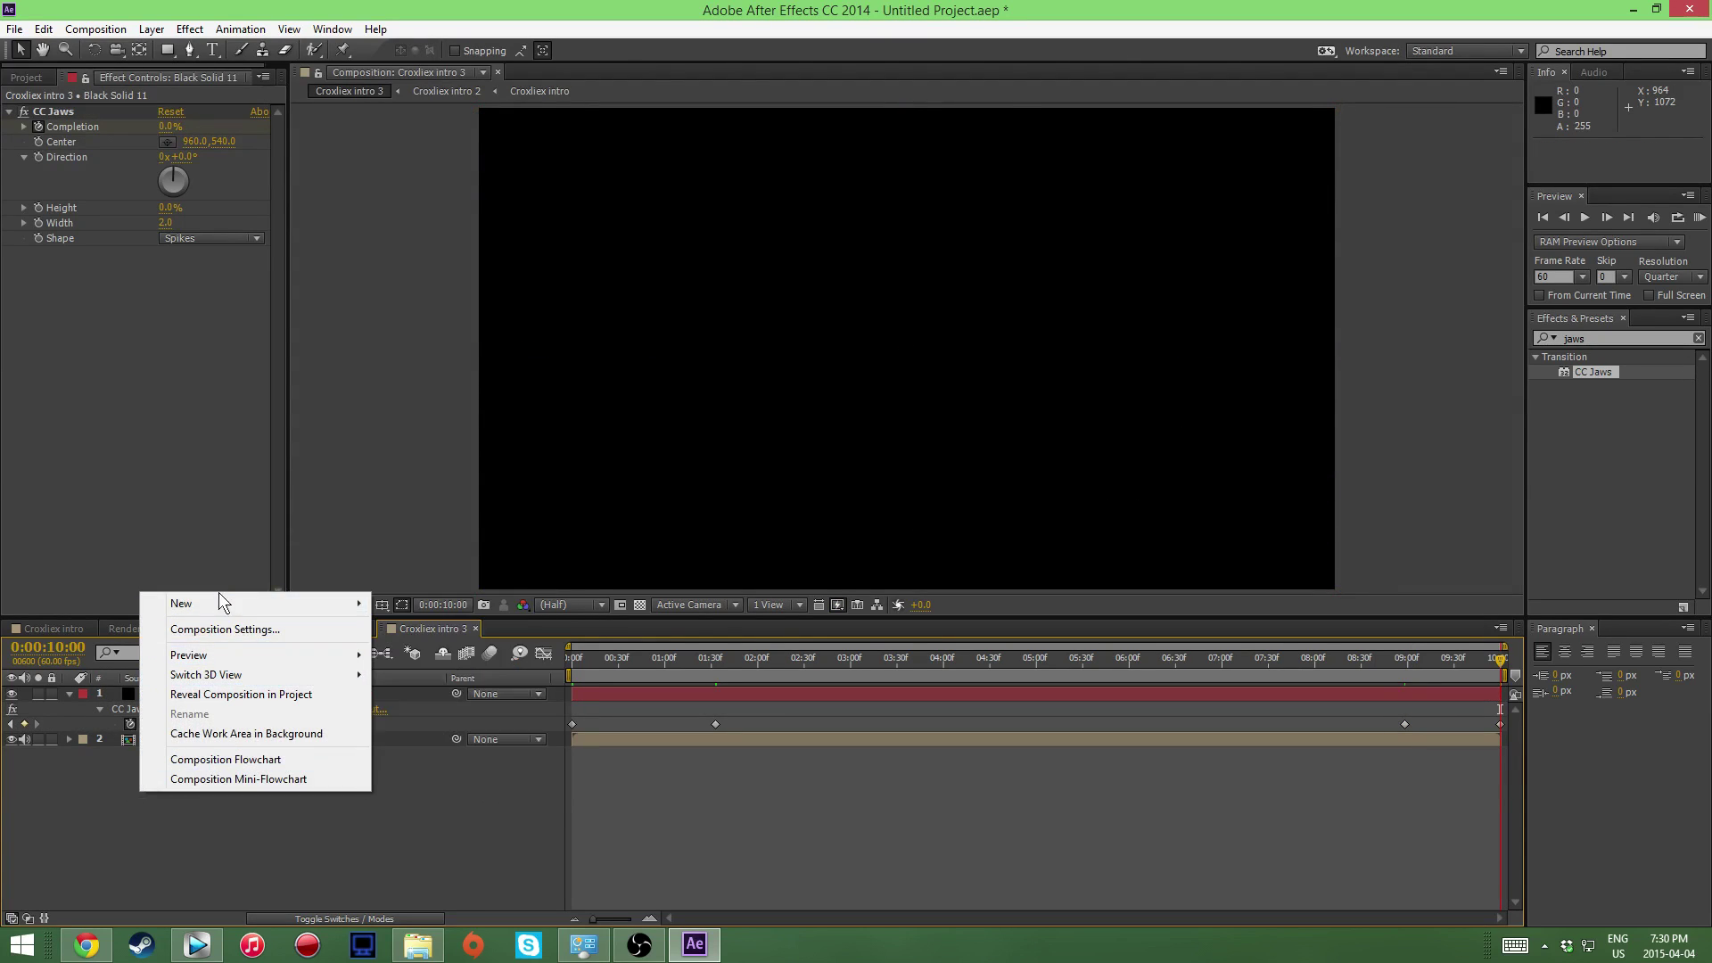
{"action": "mouse_move", "coordinate": [353, 604]}
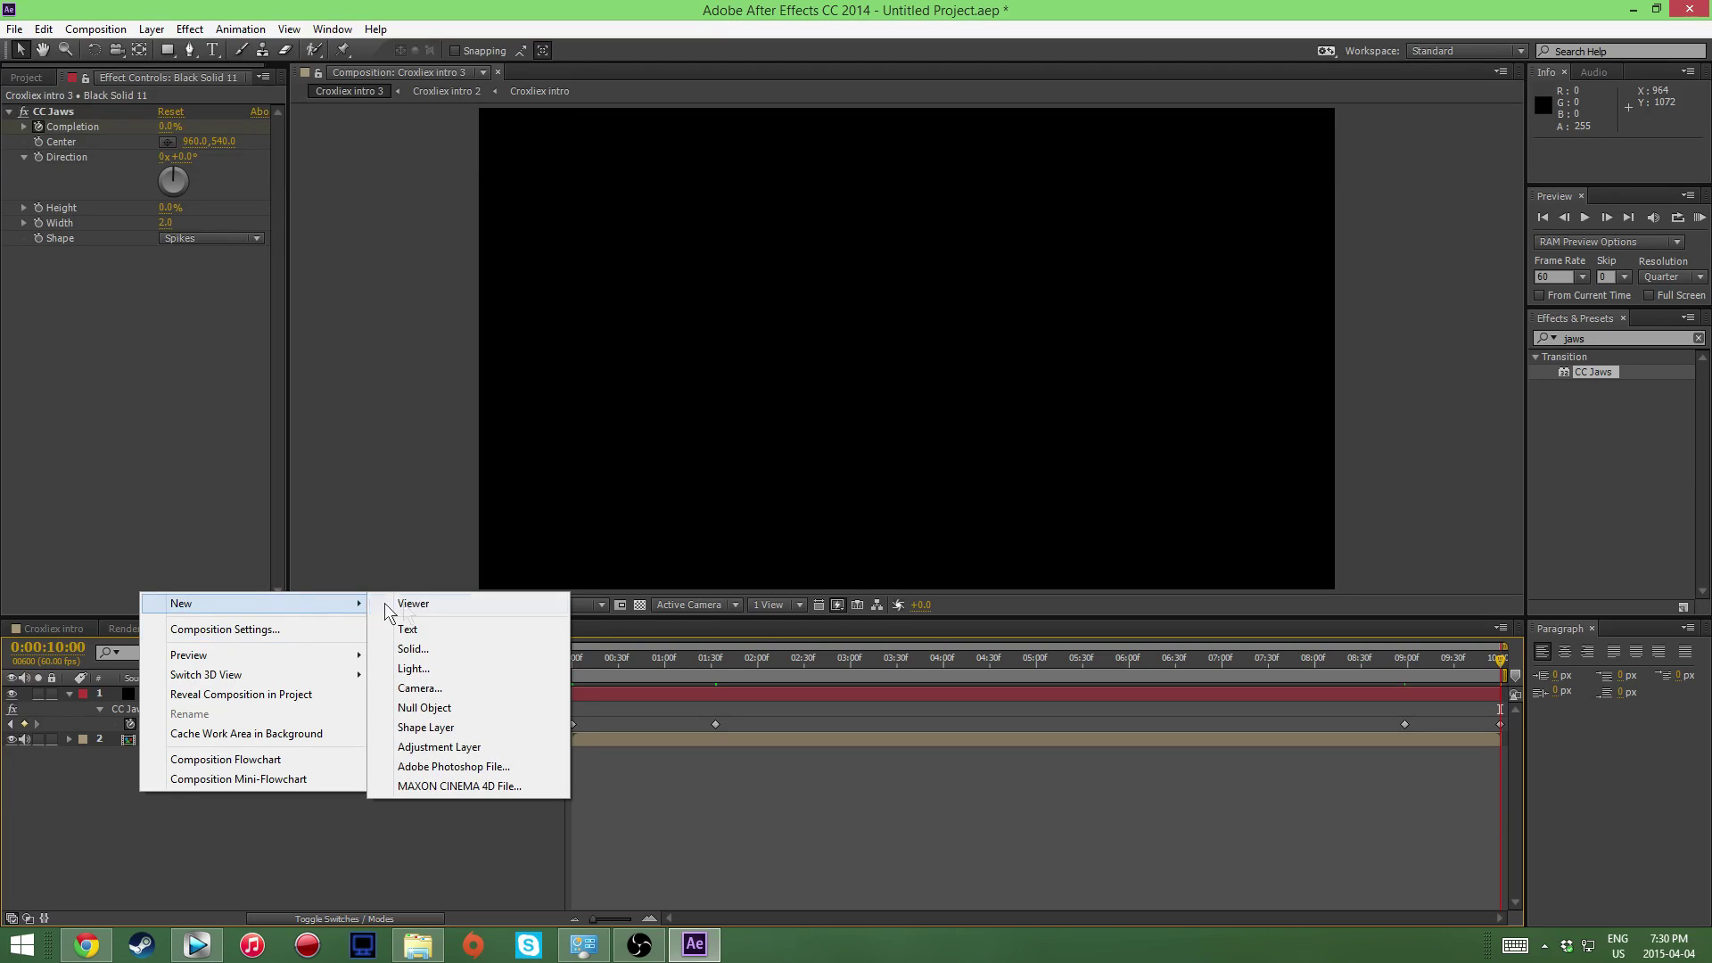
{"action": "left_click", "coordinate": [446, 649]}
{"action": "left_click", "coordinate": [917, 627]}
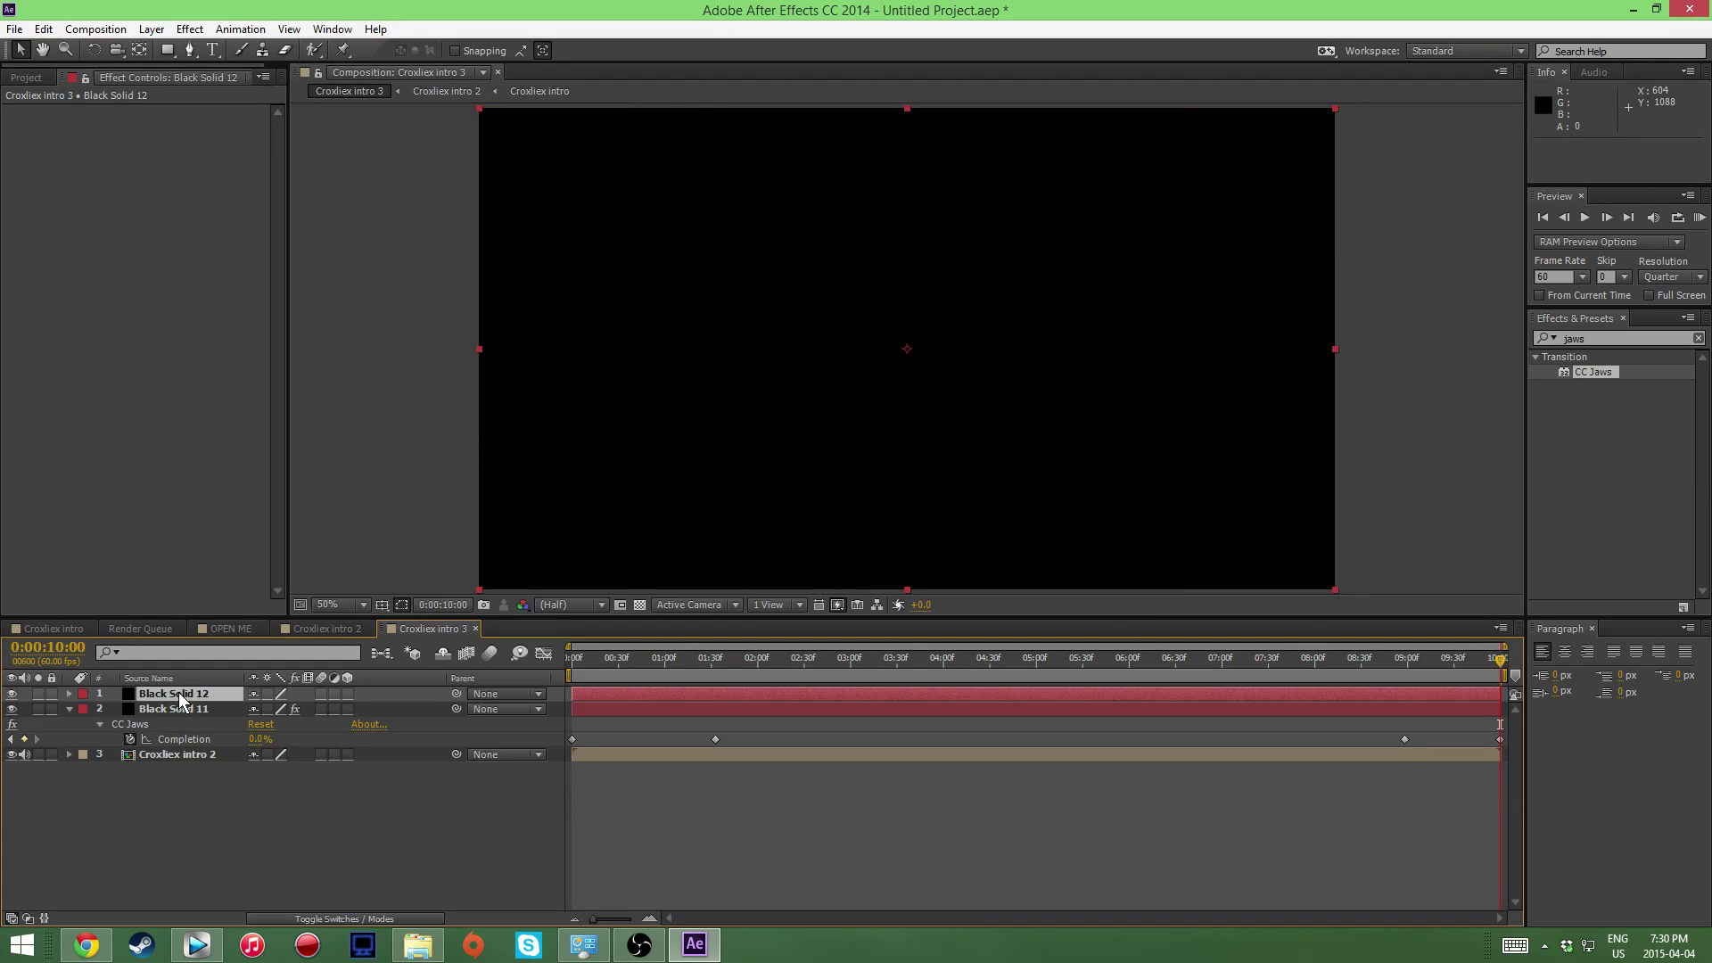
Step: Keyframe the new solid's Opacity at 100% at 0:00:00:00, 0% at 0:00:01:11 and 0:00:09:13, and 100% at 0:00:10:00
{"action": "key", "text": "t"}
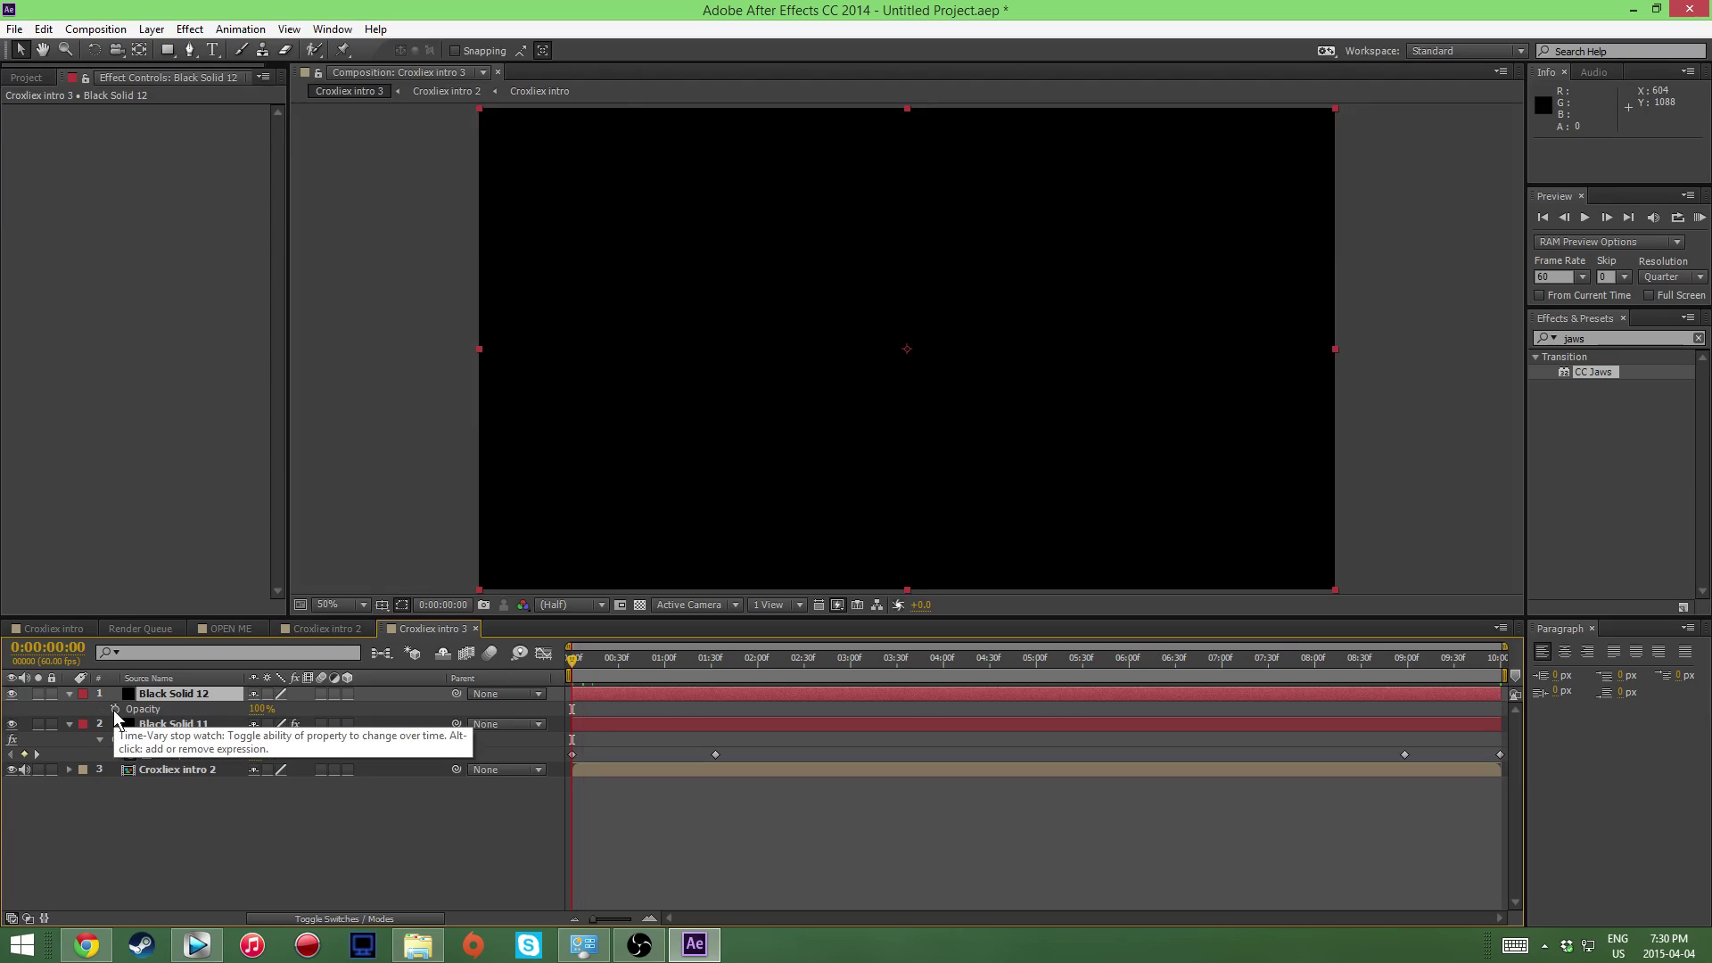
{"action": "left_click", "coordinate": [114, 709]}
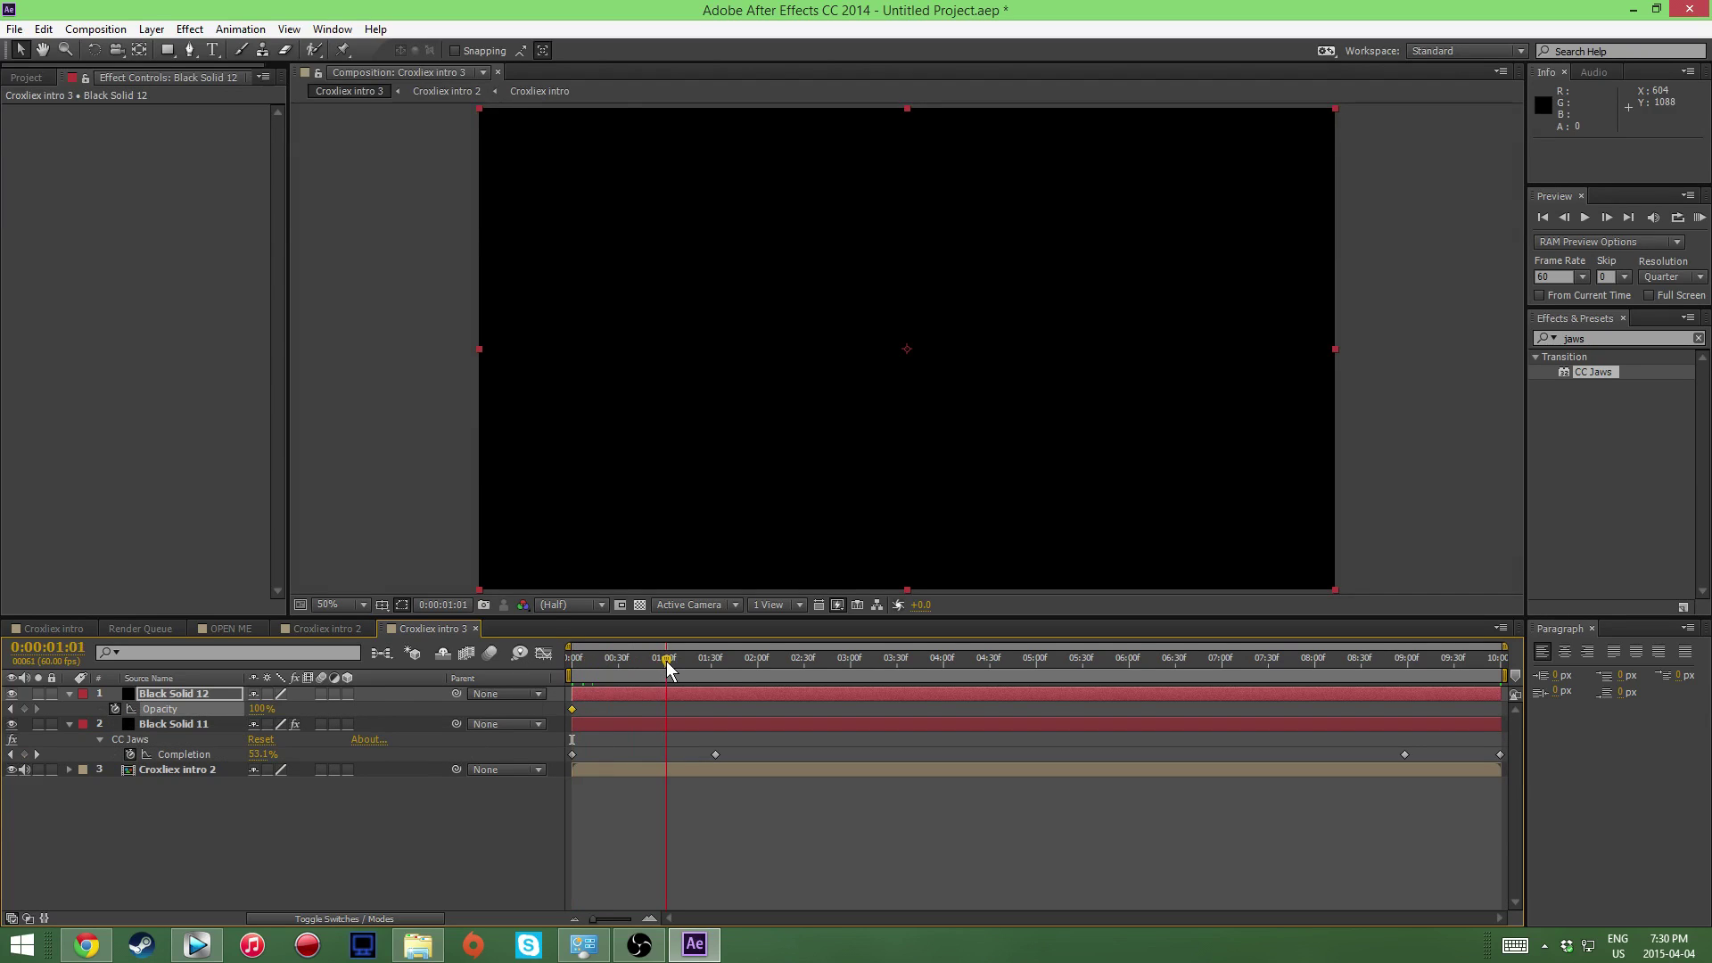
{"action": "mouse_move", "coordinate": [674, 667]}
{"action": "left_mouse_down"}
{"action": "mouse_move", "coordinate": [658, 667]}
{"action": "mouse_move", "coordinate": [684, 666]}
{"action": "left_mouse_up"}
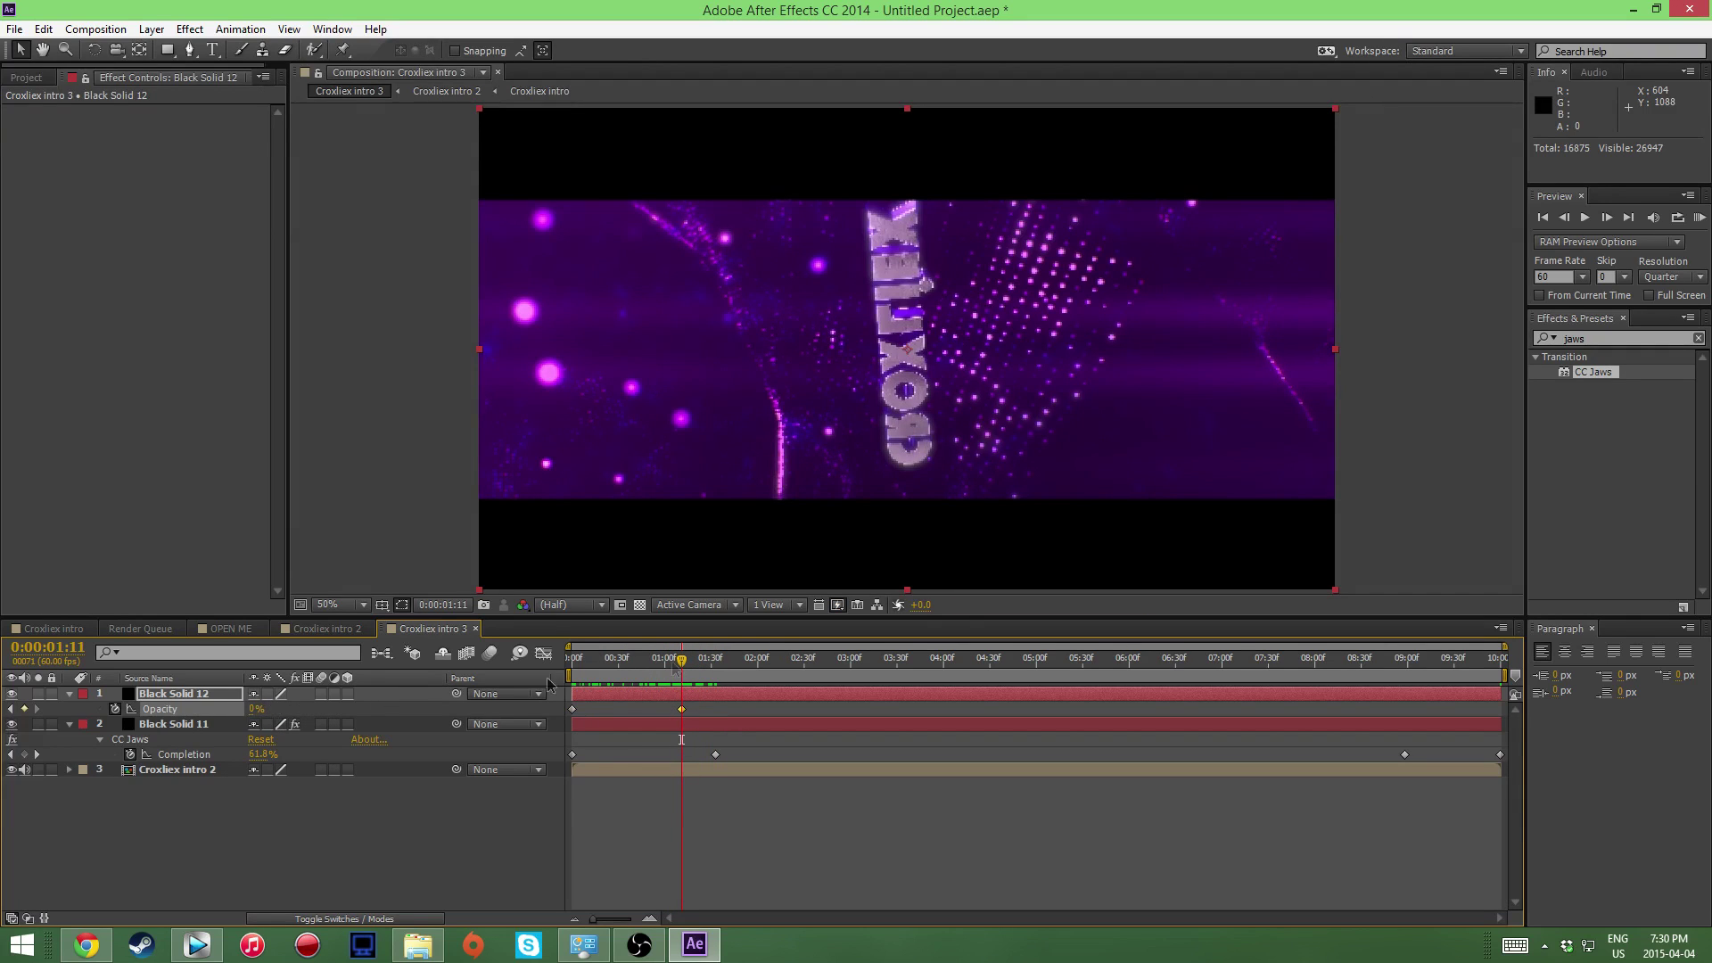
{"action": "left_click_drag", "start_coordinate": [681, 662], "coordinate": [1427, 667]}
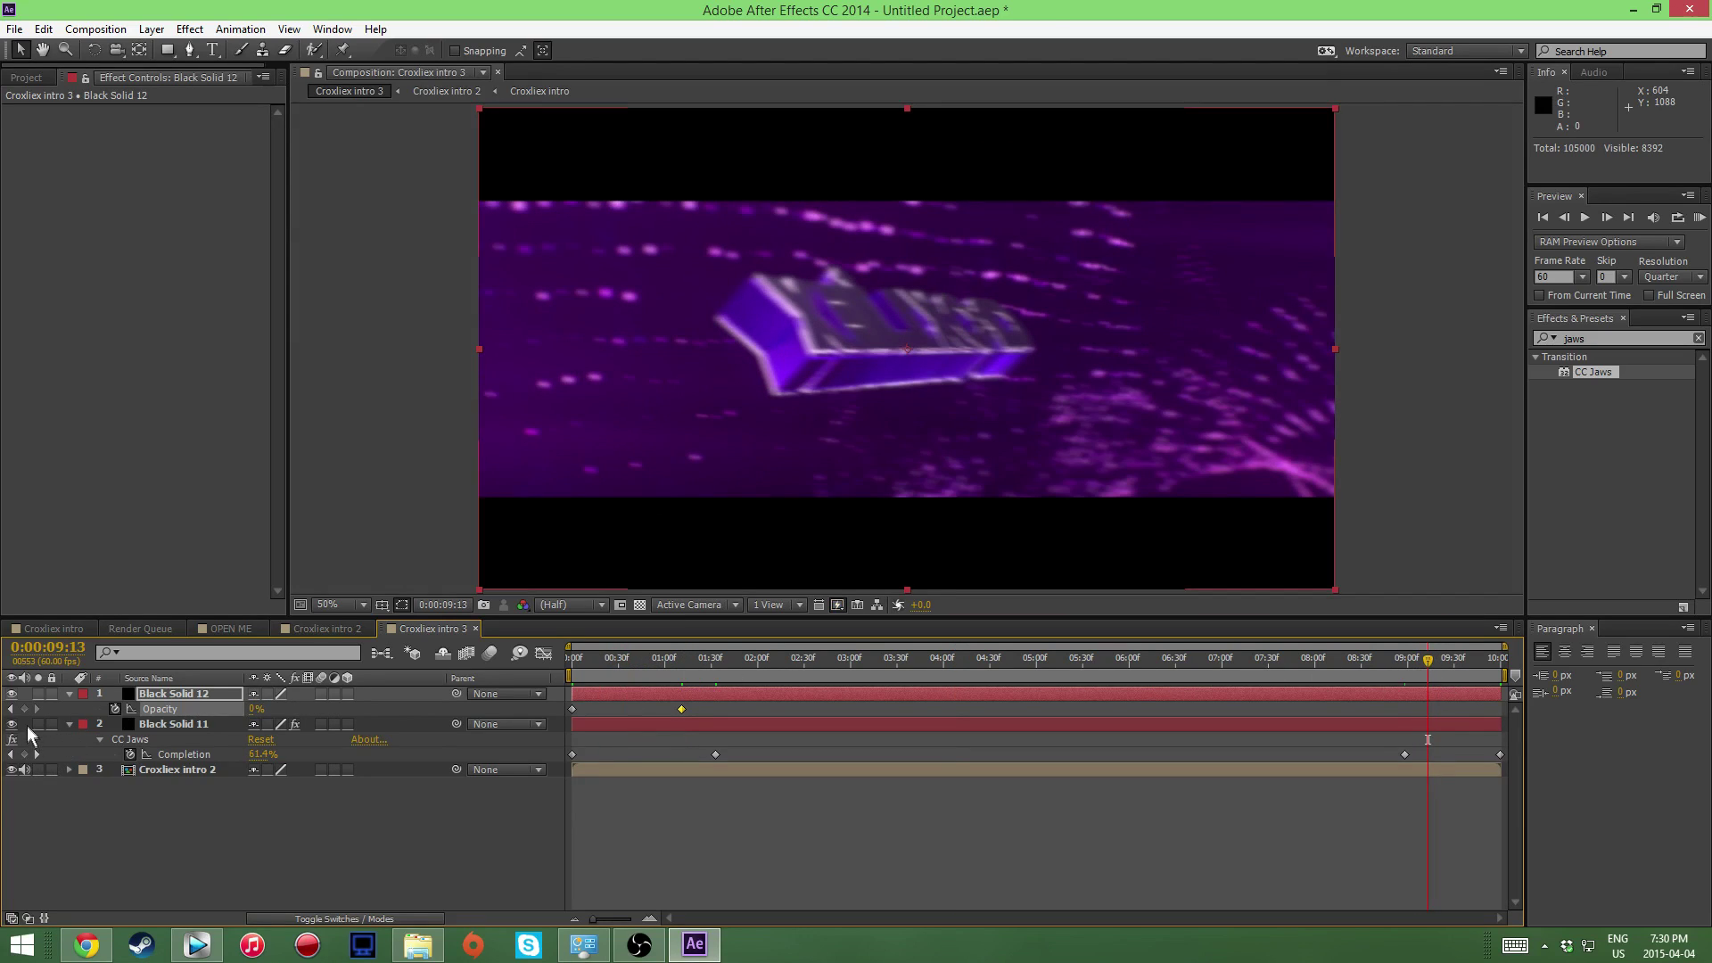
{"action": "left_click", "coordinate": [1499, 678]}
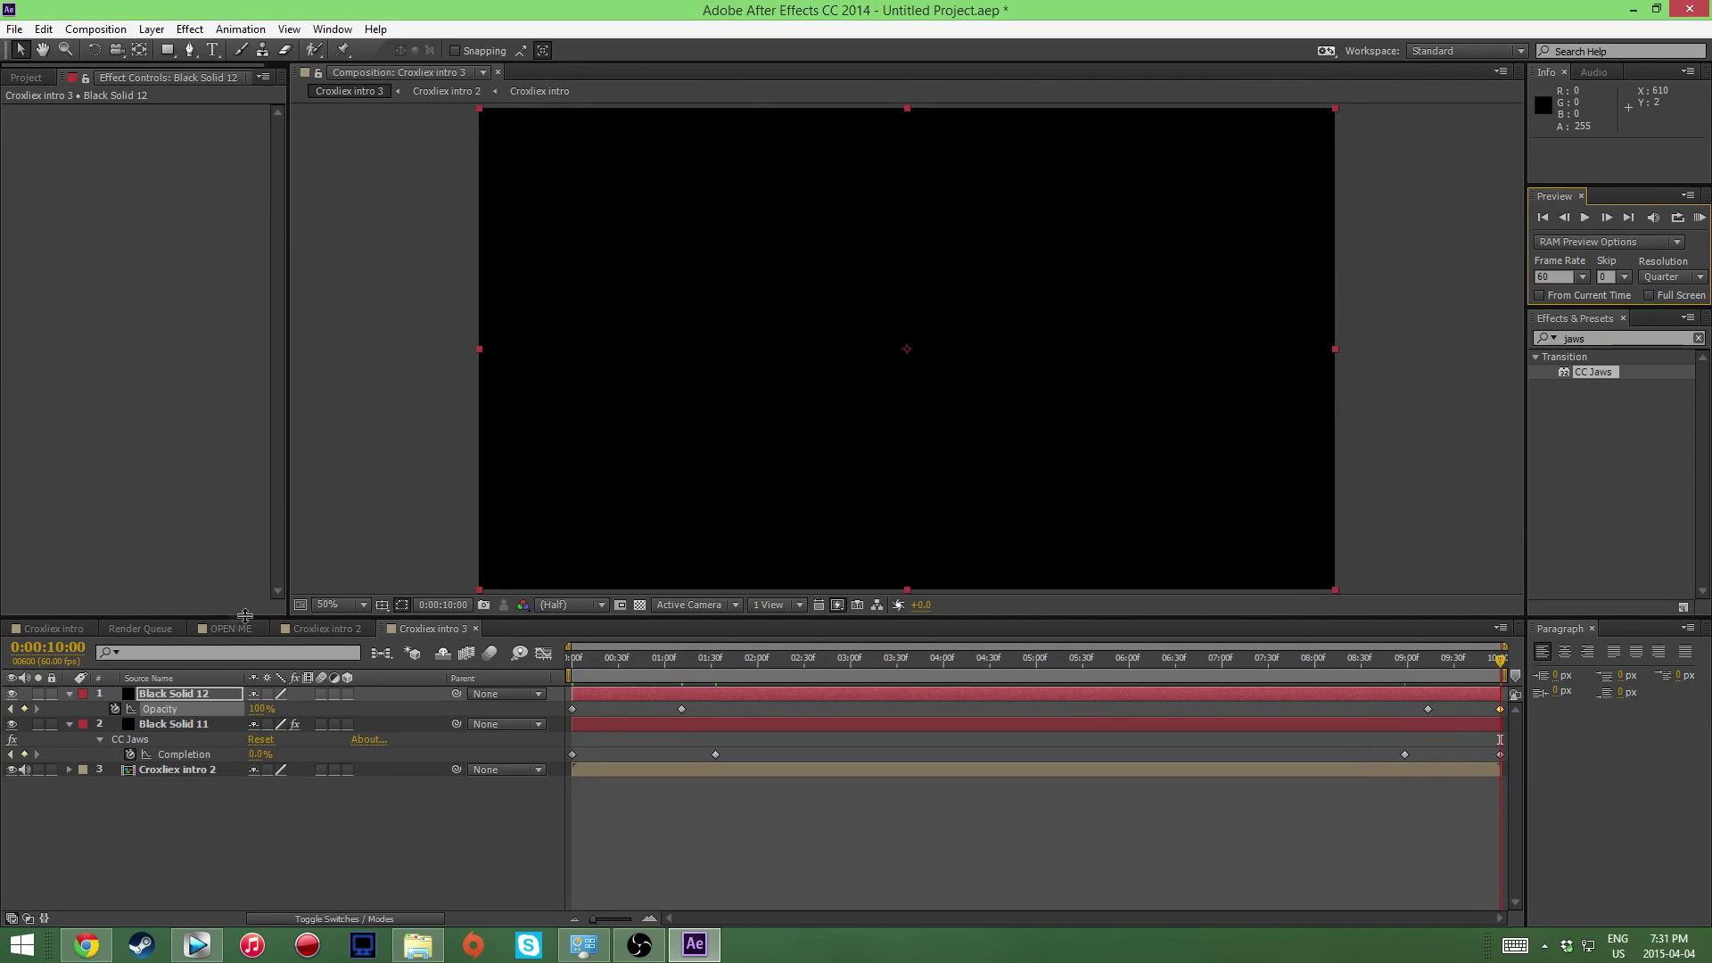
Step: Add the Croxliex intro 3 composition to the render queue
{"action": "left_click", "coordinate": [334, 629]}
{"action": "left_click", "coordinate": [433, 628]}
{"action": "left_click", "coordinate": [26, 77]}
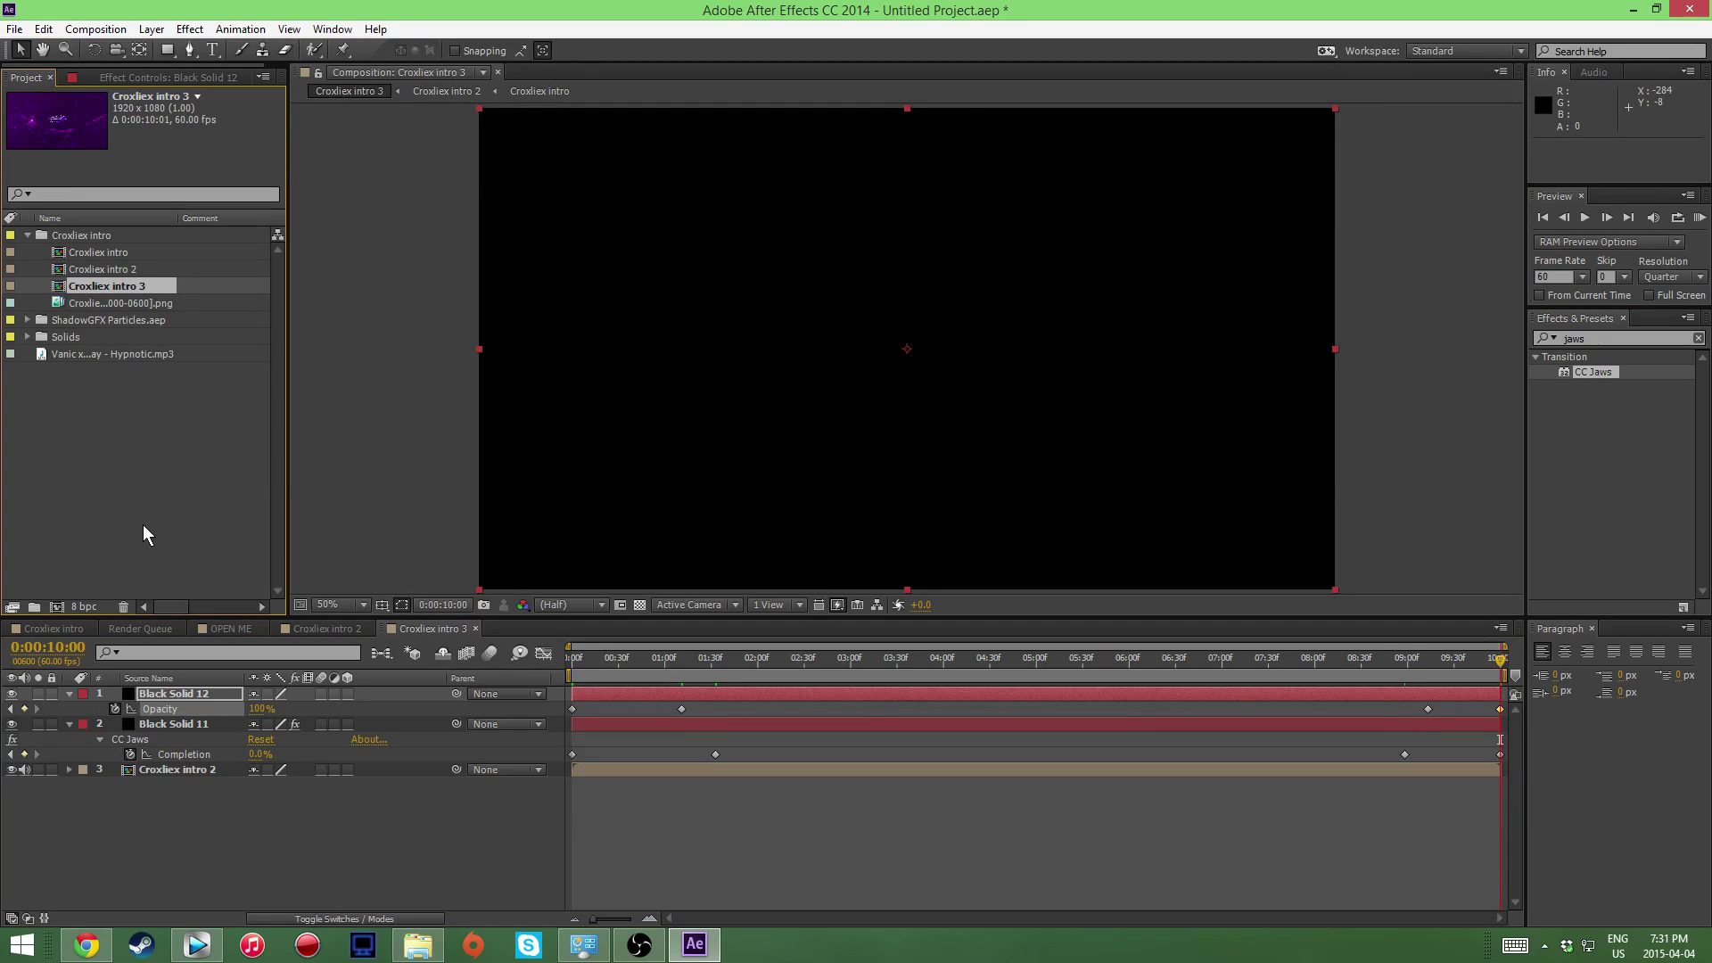
{"action": "left_click", "coordinate": [14, 30]}
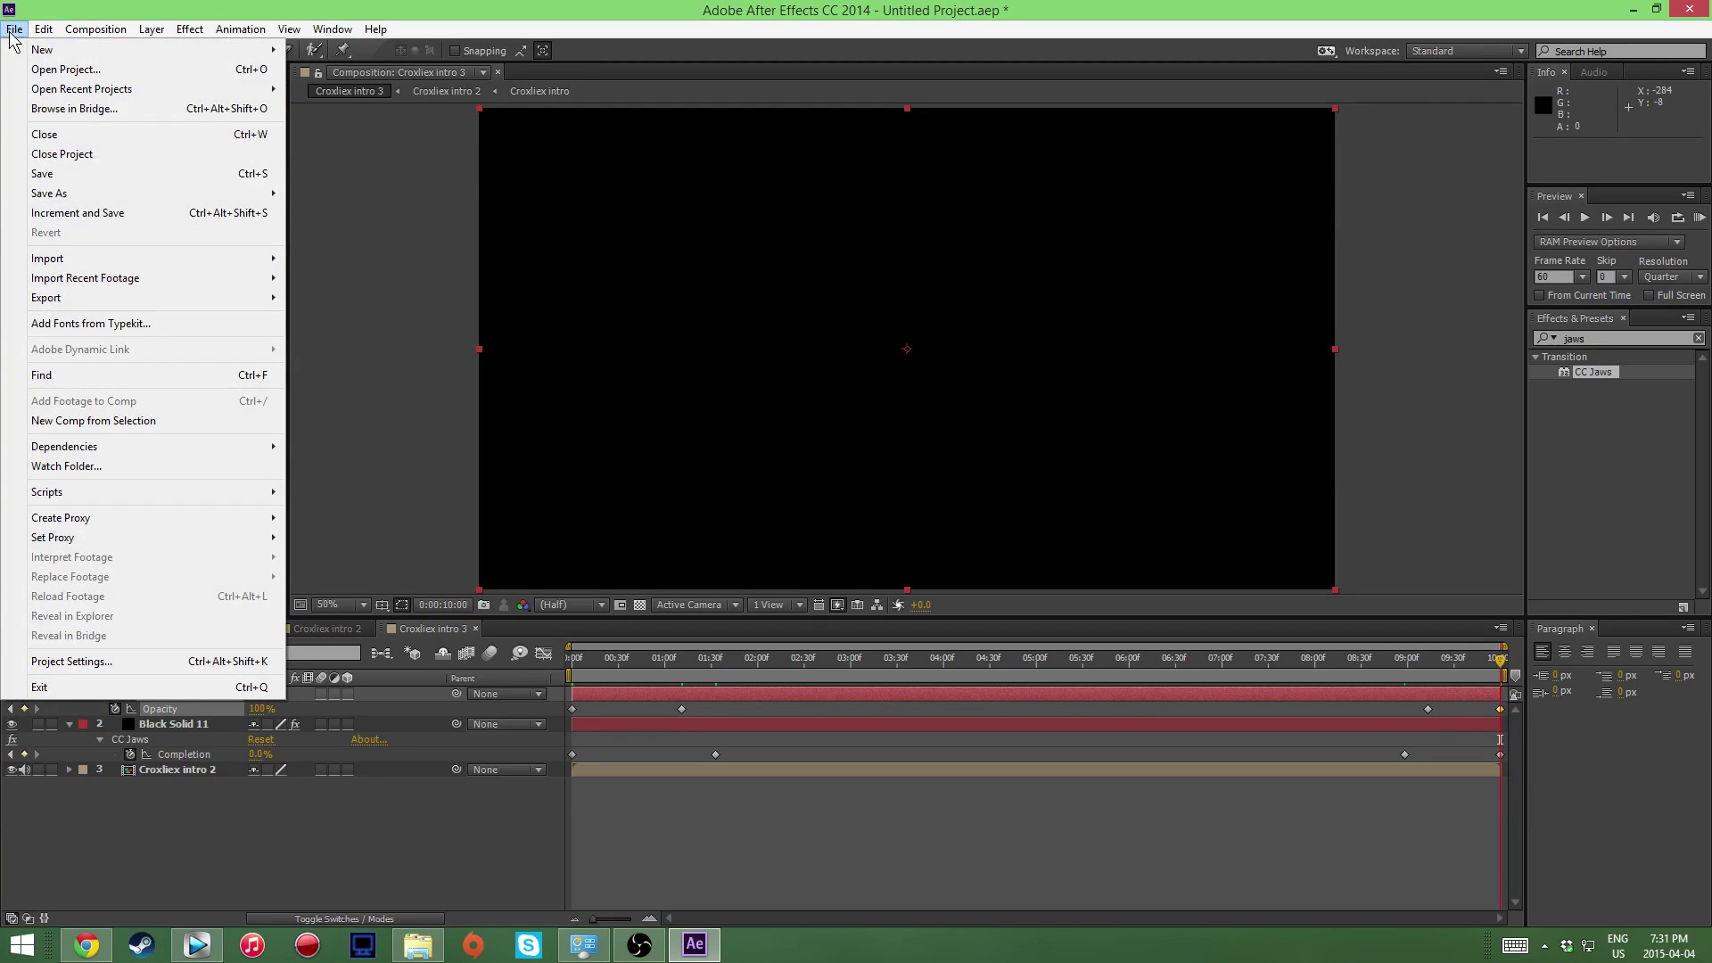
{"action": "mouse_move", "coordinate": [85, 299]}
{"action": "left_click", "coordinate": [398, 318]}
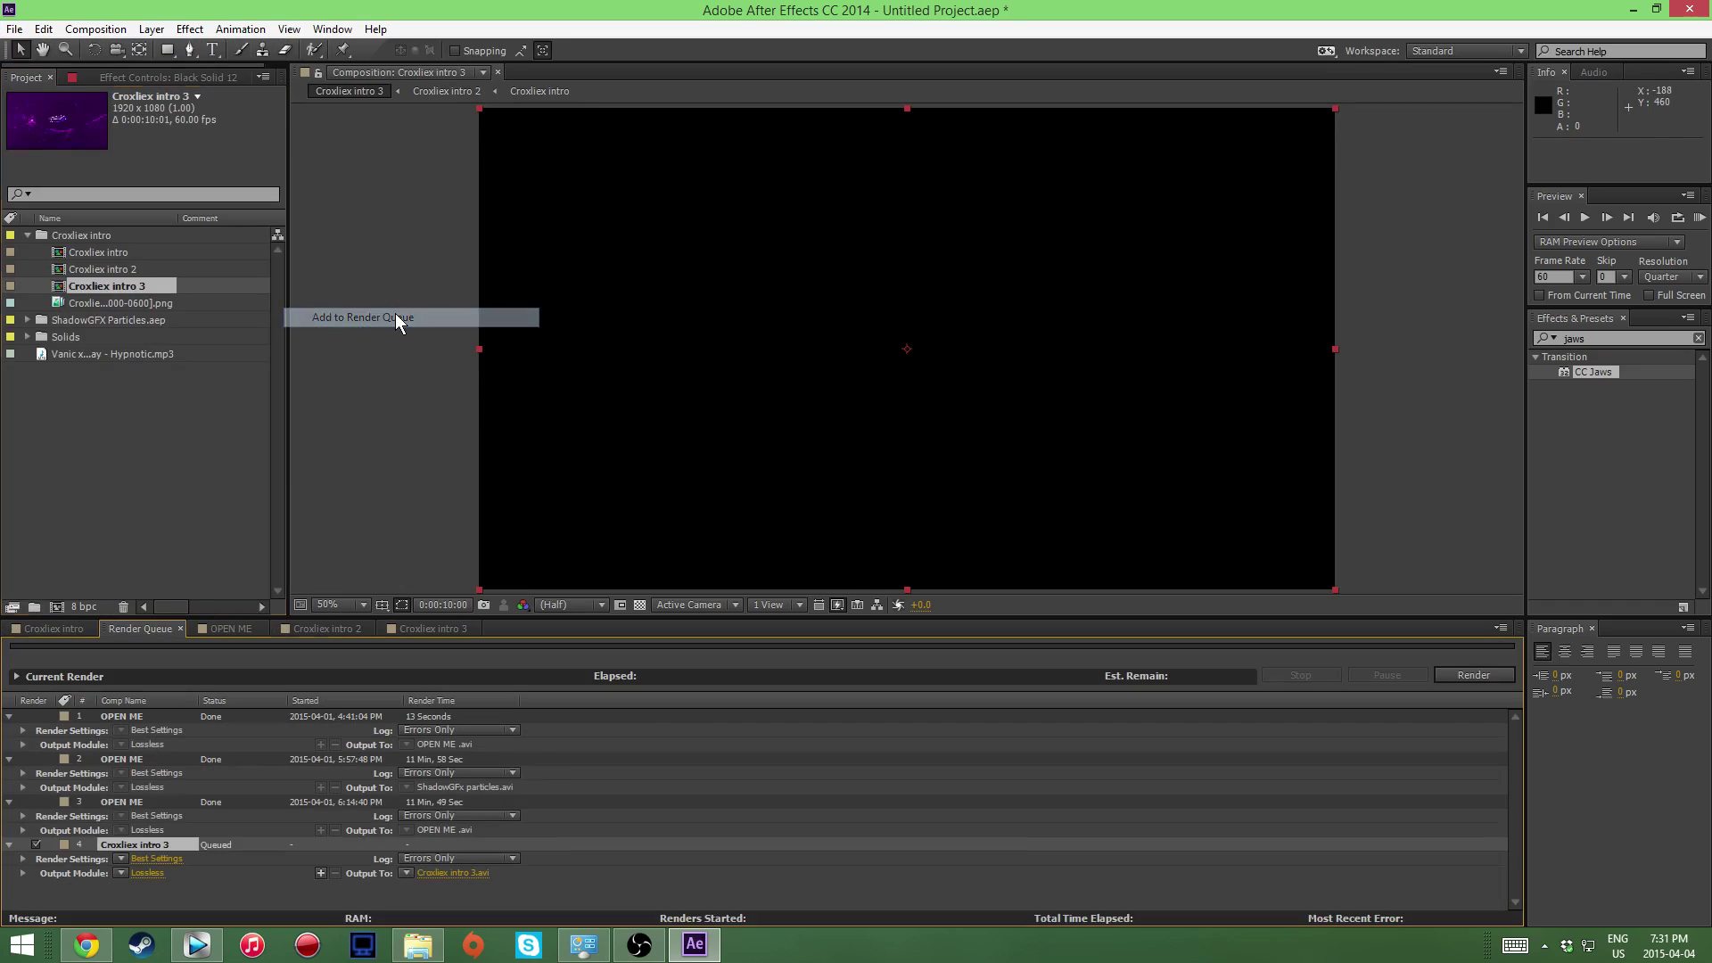
Step: Collapse the details of the three finished OPEN ME items in the render queue
{"action": "left_click", "coordinate": [9, 802]}
{"action": "left_click", "coordinate": [9, 759]}
{"action": "left_click", "coordinate": [10, 716]}
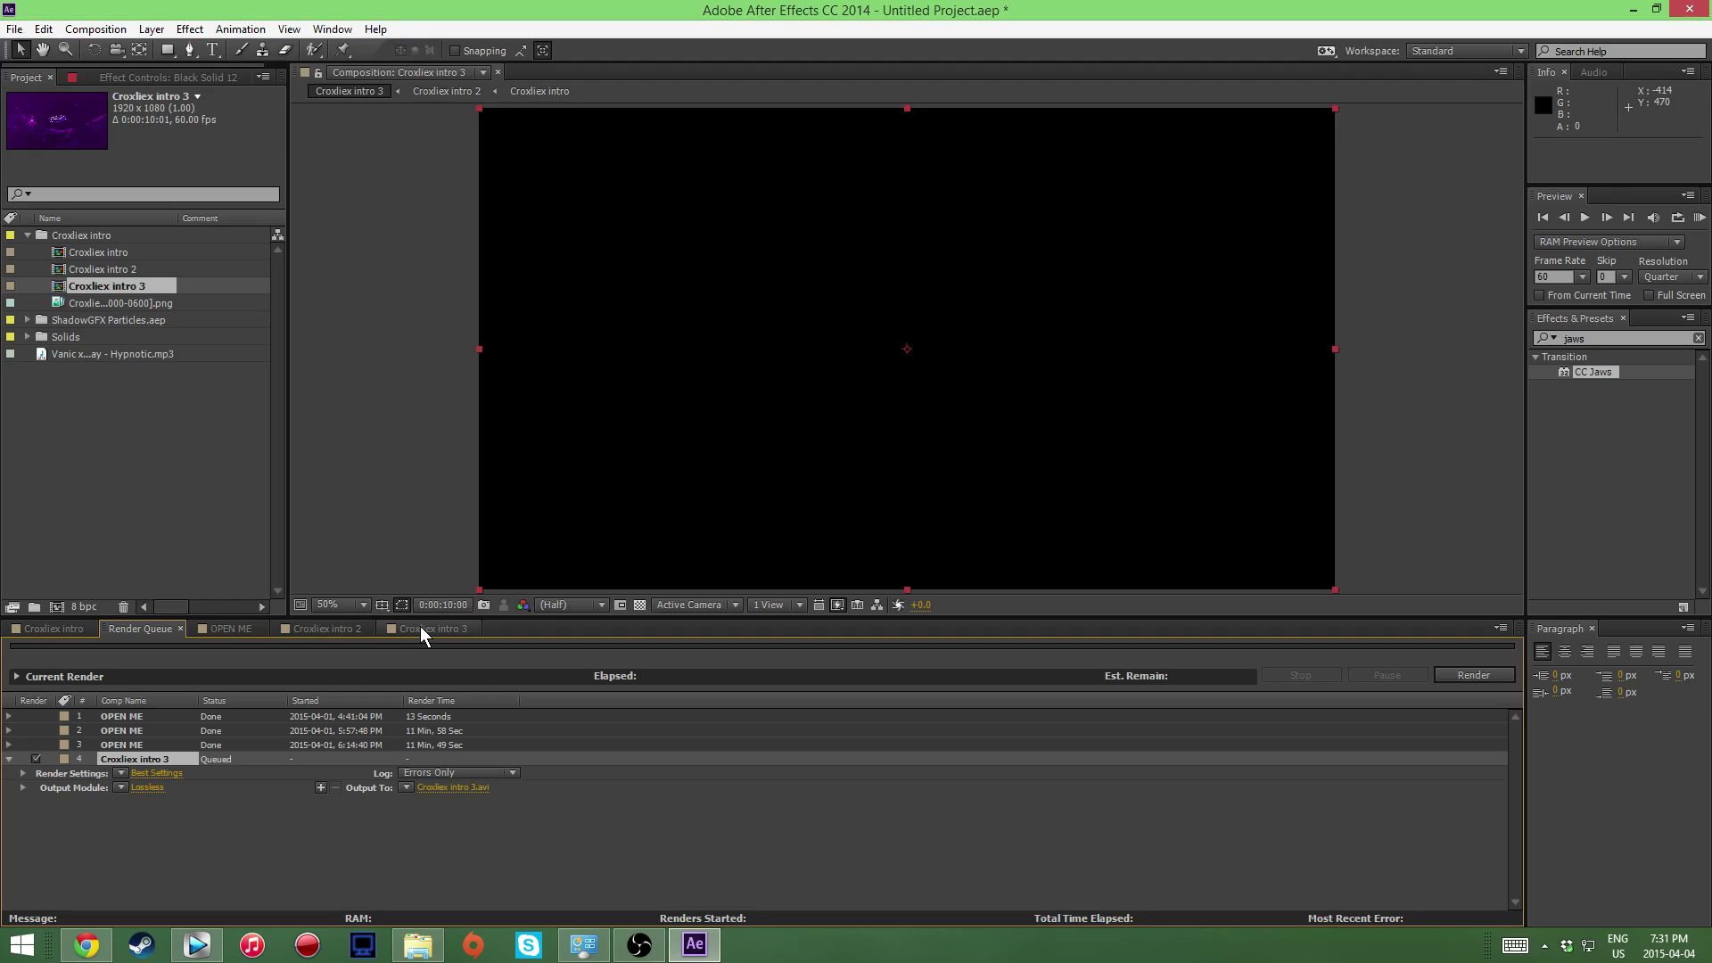
Step: Examine the Finished intros folder and the available file types for the Croxliex intro 3 render output, leaving the output settings unsaved
{"action": "left_click", "coordinate": [457, 788]}
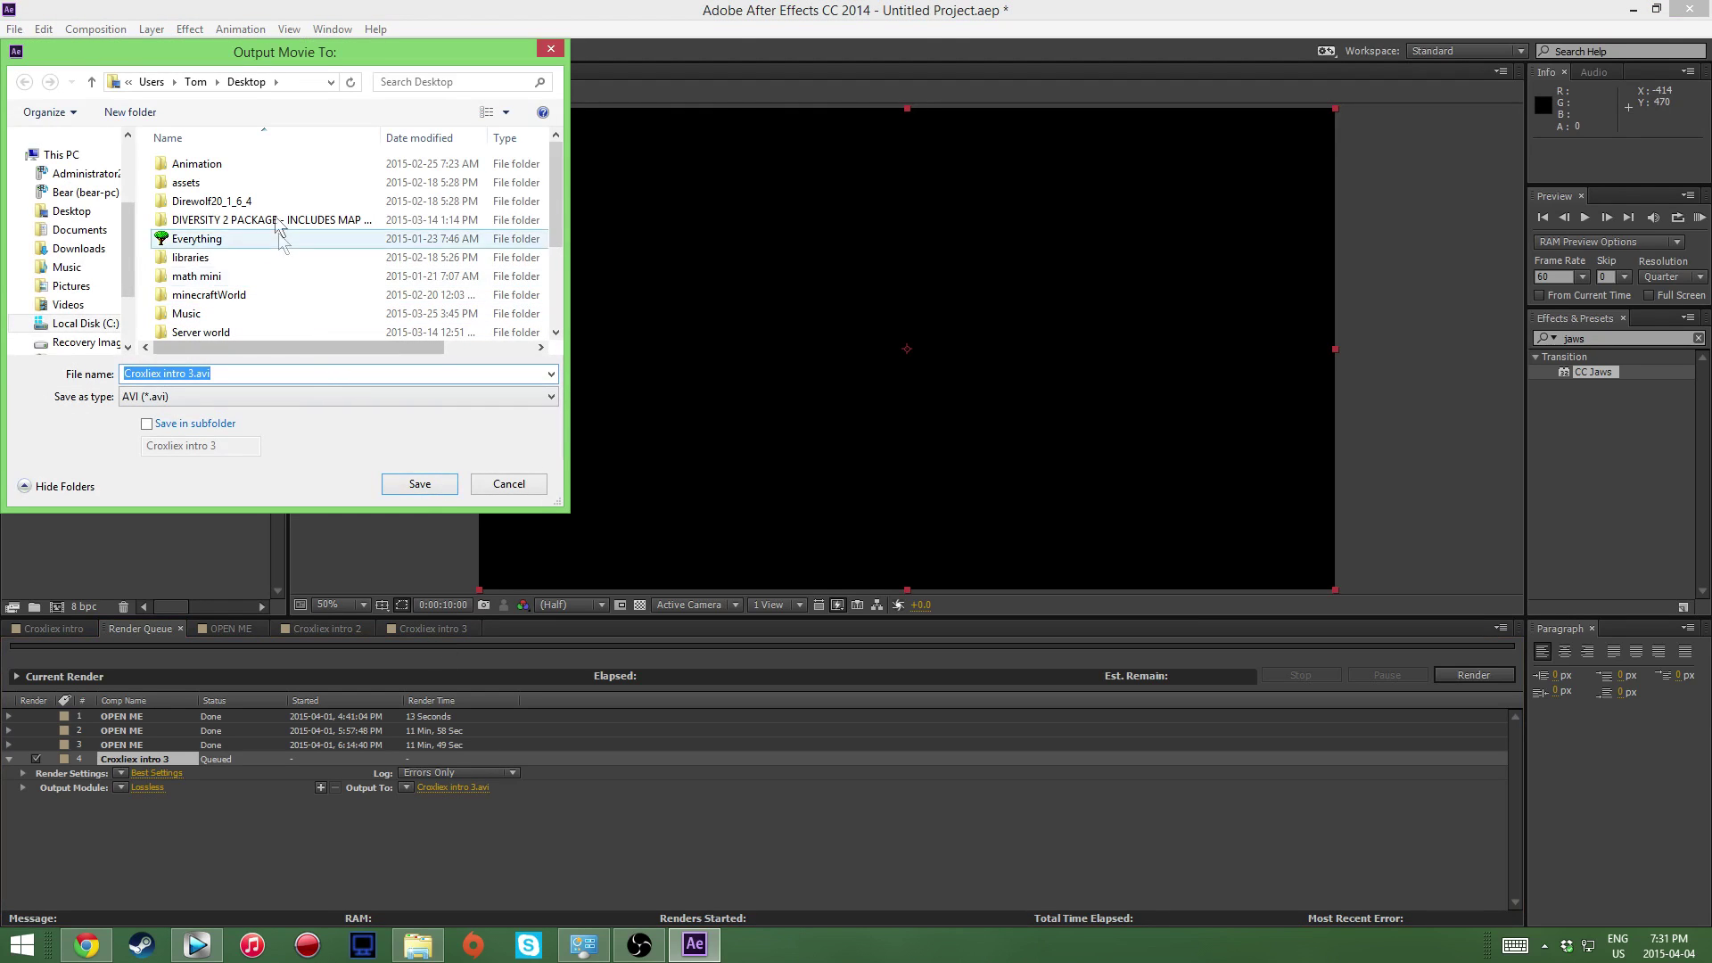
{"action": "scroll", "coordinate": [548, 223], "scroll_direction": "down", "scroll_amount": 2}
{"action": "scroll", "coordinate": [537, 260], "scroll_direction": "down", "scroll_amount": 2}
{"action": "double_click", "coordinate": [216, 319]}
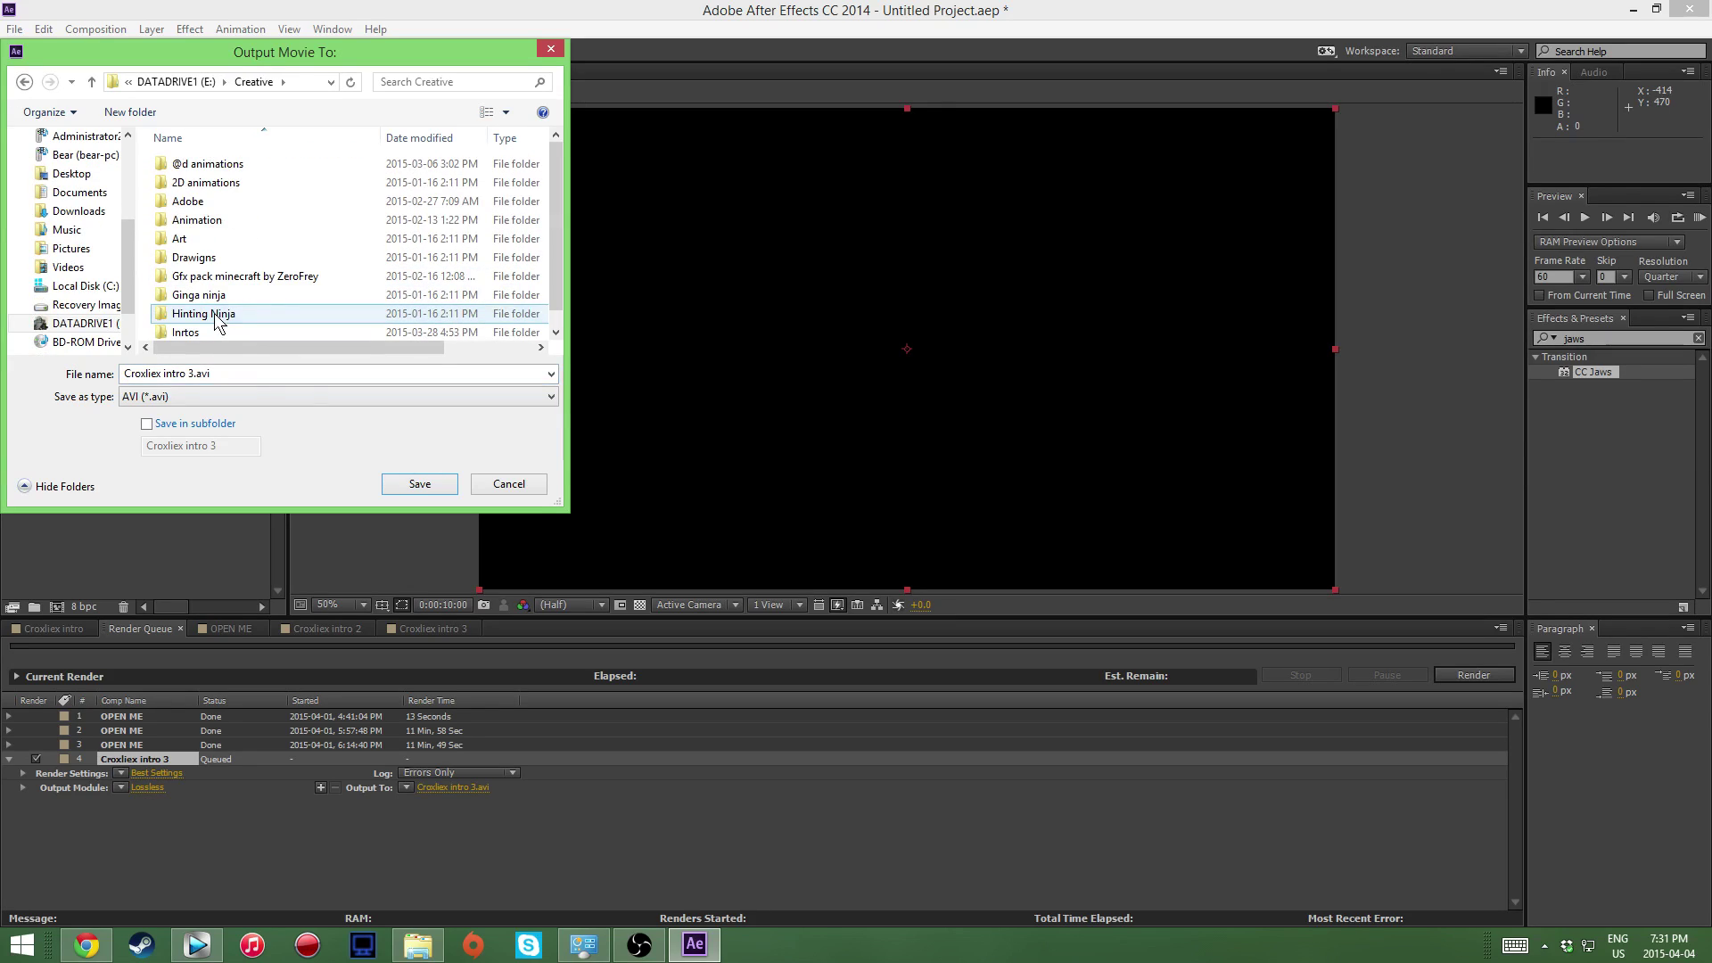
{"action": "double_click", "coordinate": [211, 332]}
{"action": "double_click", "coordinate": [214, 295]}
{"action": "scroll", "coordinate": [285, 249], "scroll_direction": "down", "scroll_amount": 1}
{"action": "left_click", "coordinate": [151, 81]}
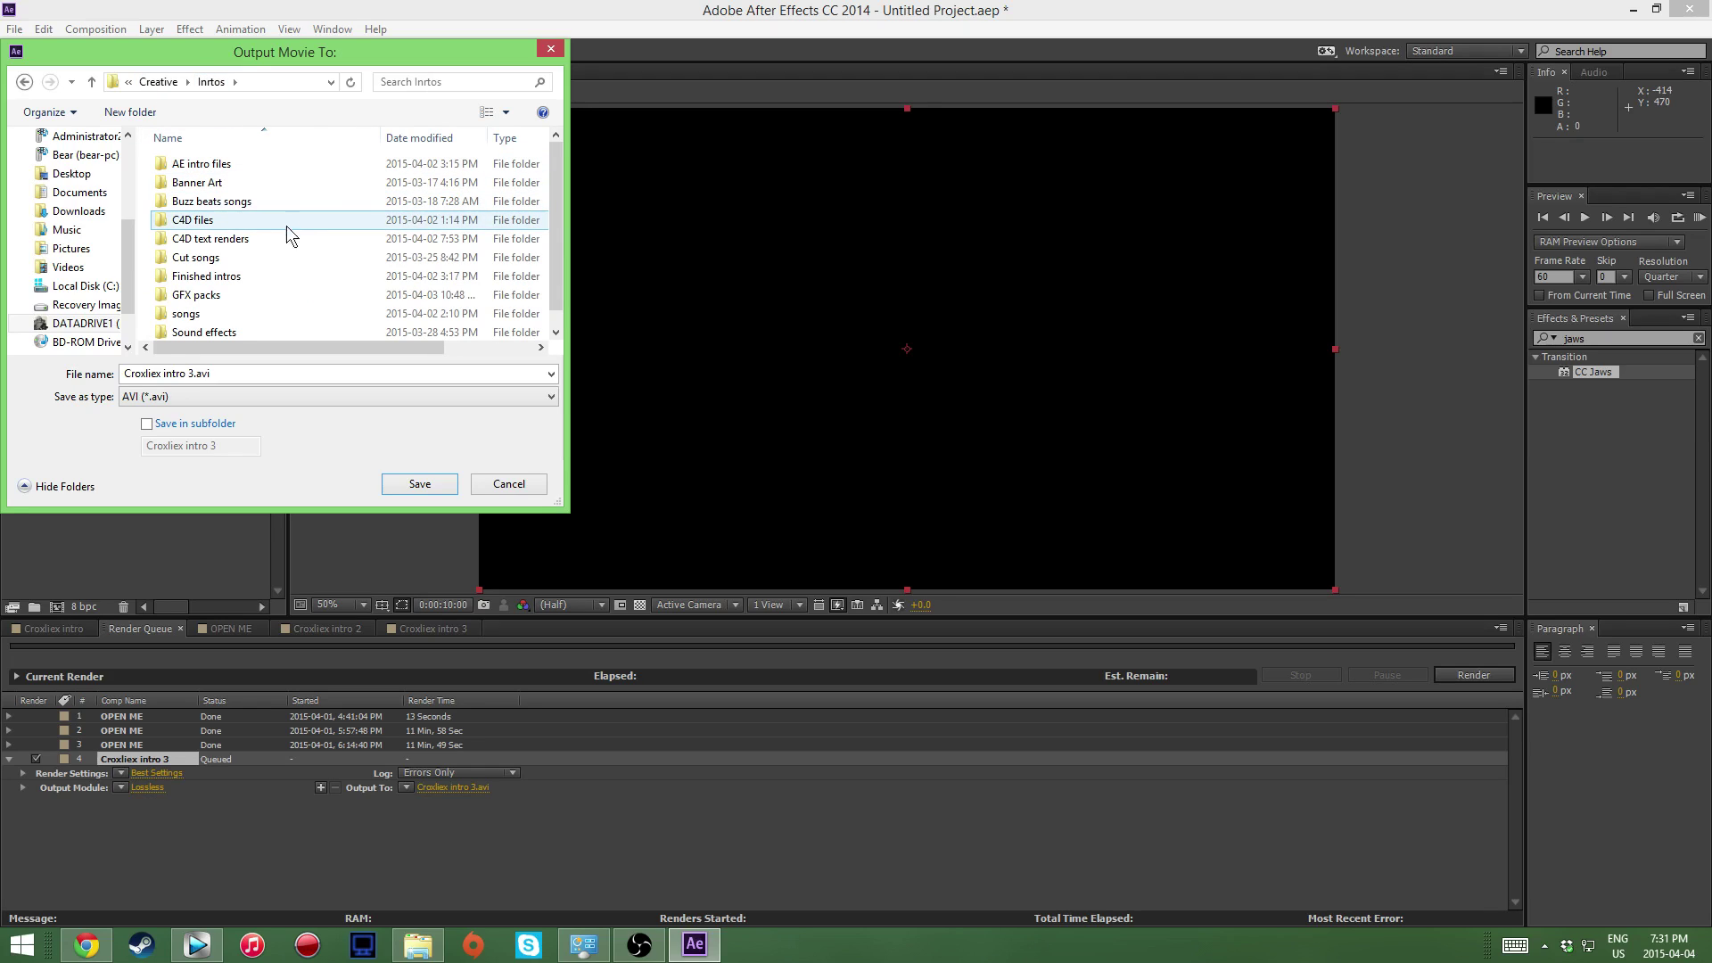
{"action": "double_click", "coordinate": [277, 274]}
{"action": "scroll", "coordinate": [419, 312], "scroll_direction": "down", "scroll_amount": 3}
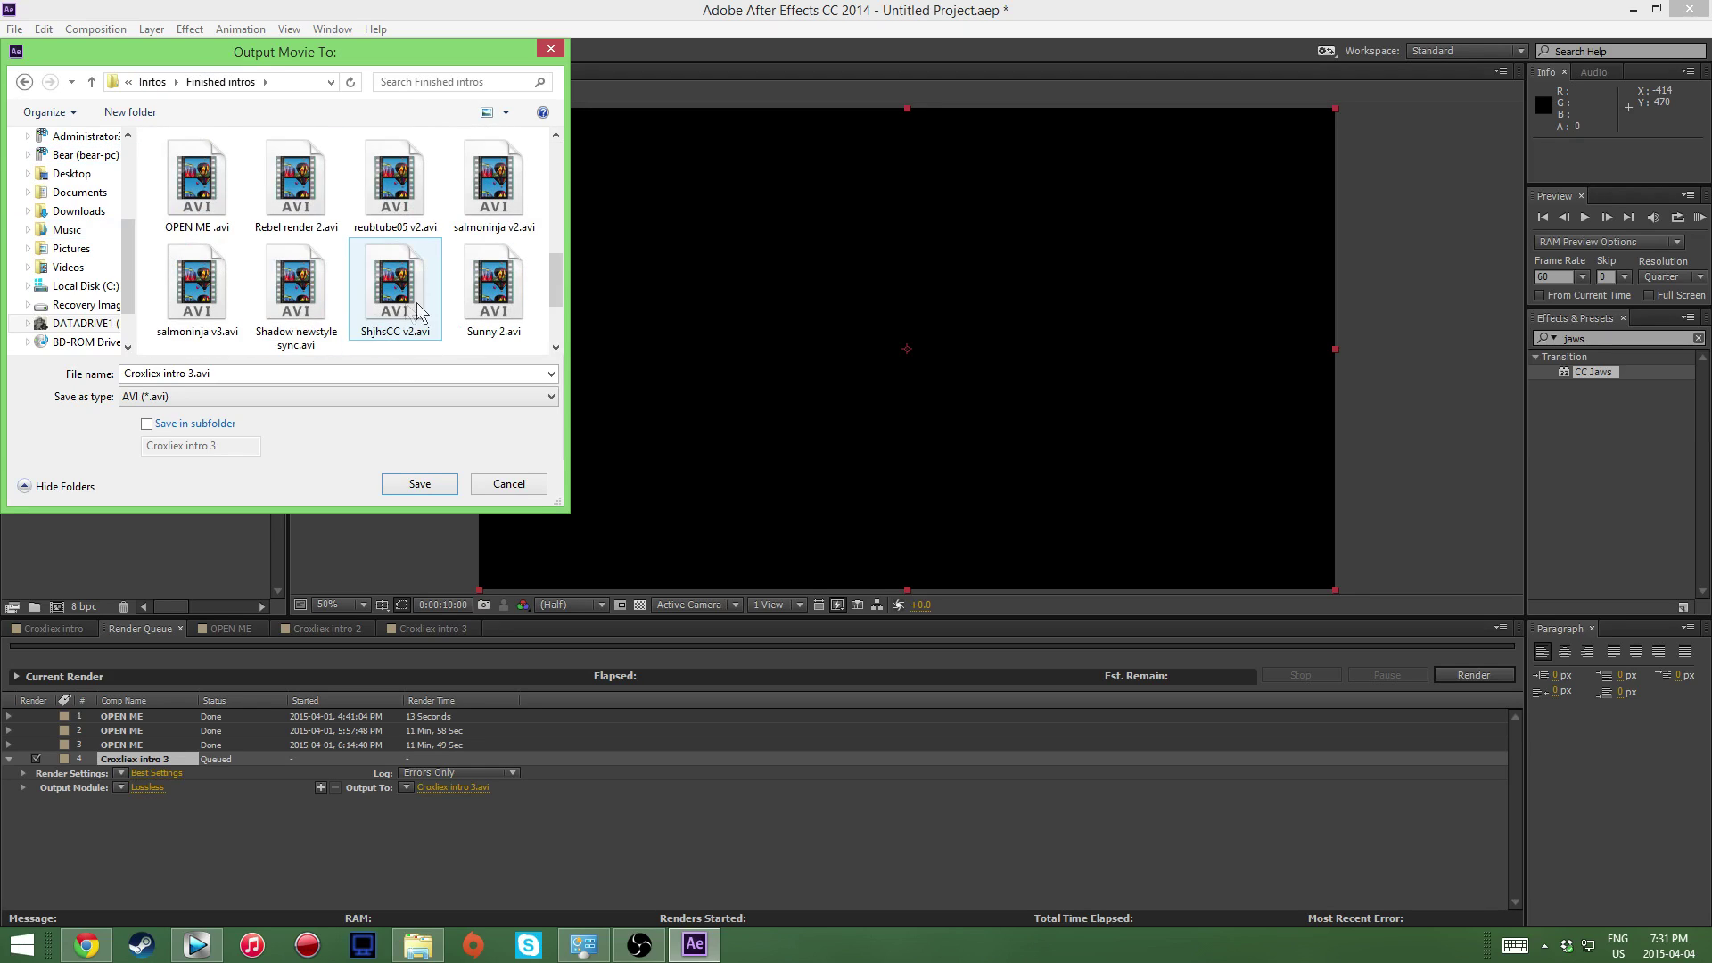
{"action": "scroll", "coordinate": [418, 304], "scroll_direction": "down", "scroll_amount": 1}
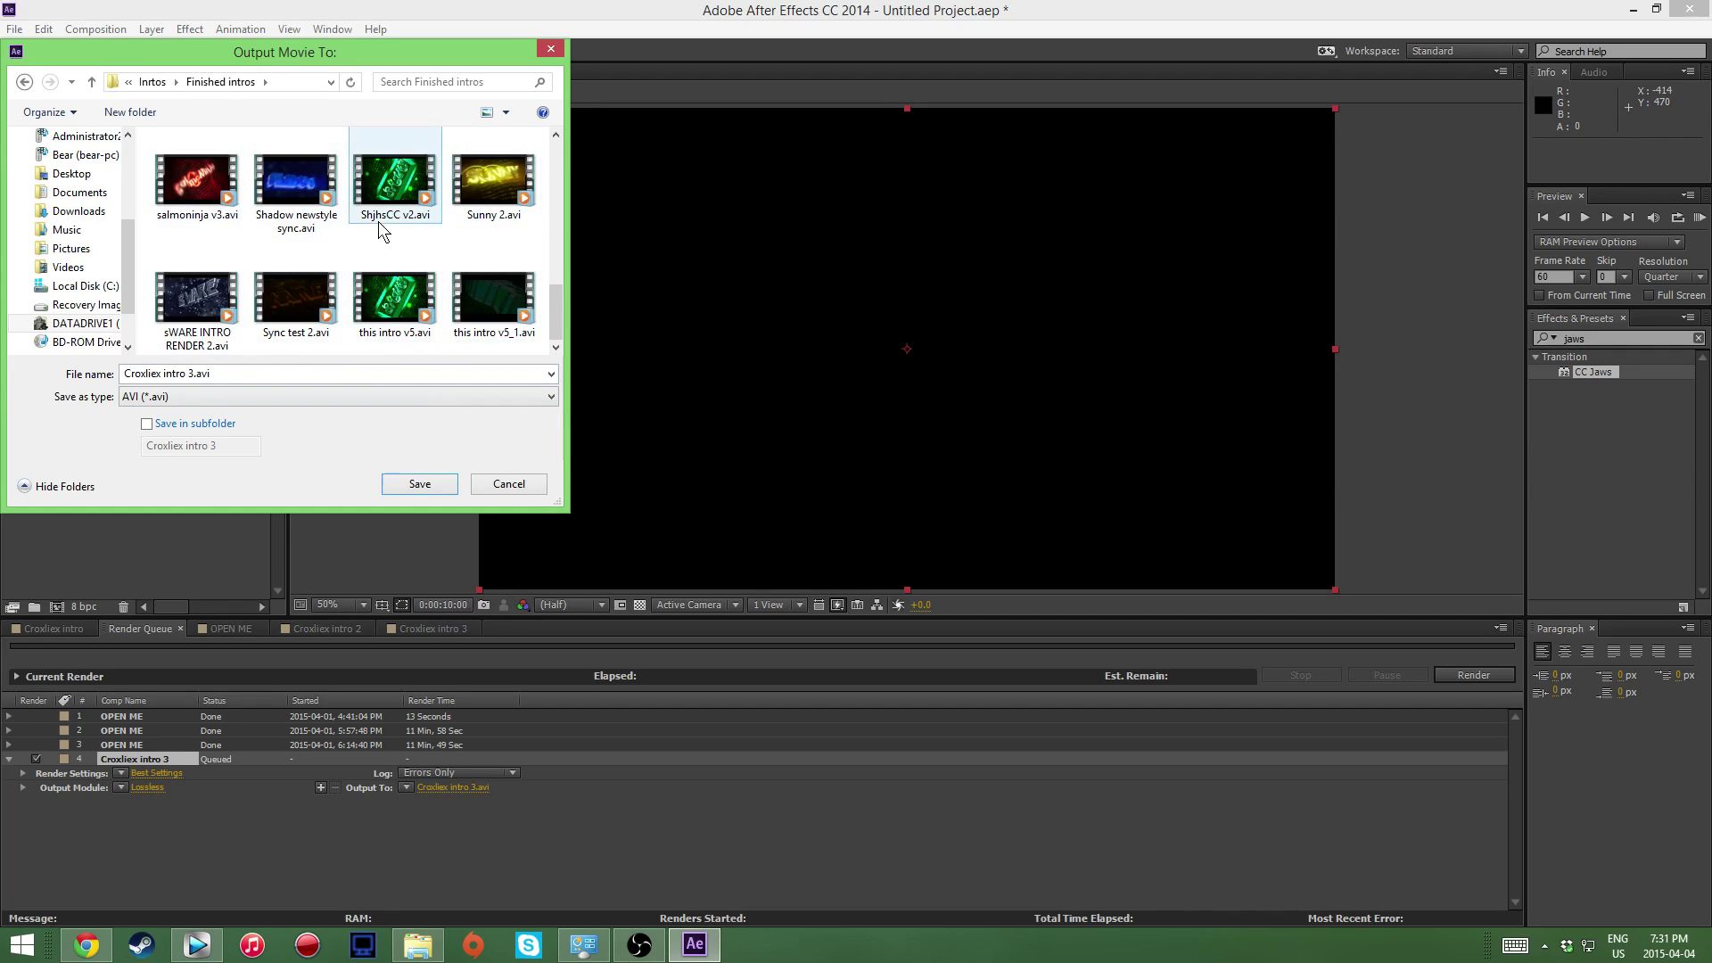
{"action": "left_click", "coordinate": [181, 399]}
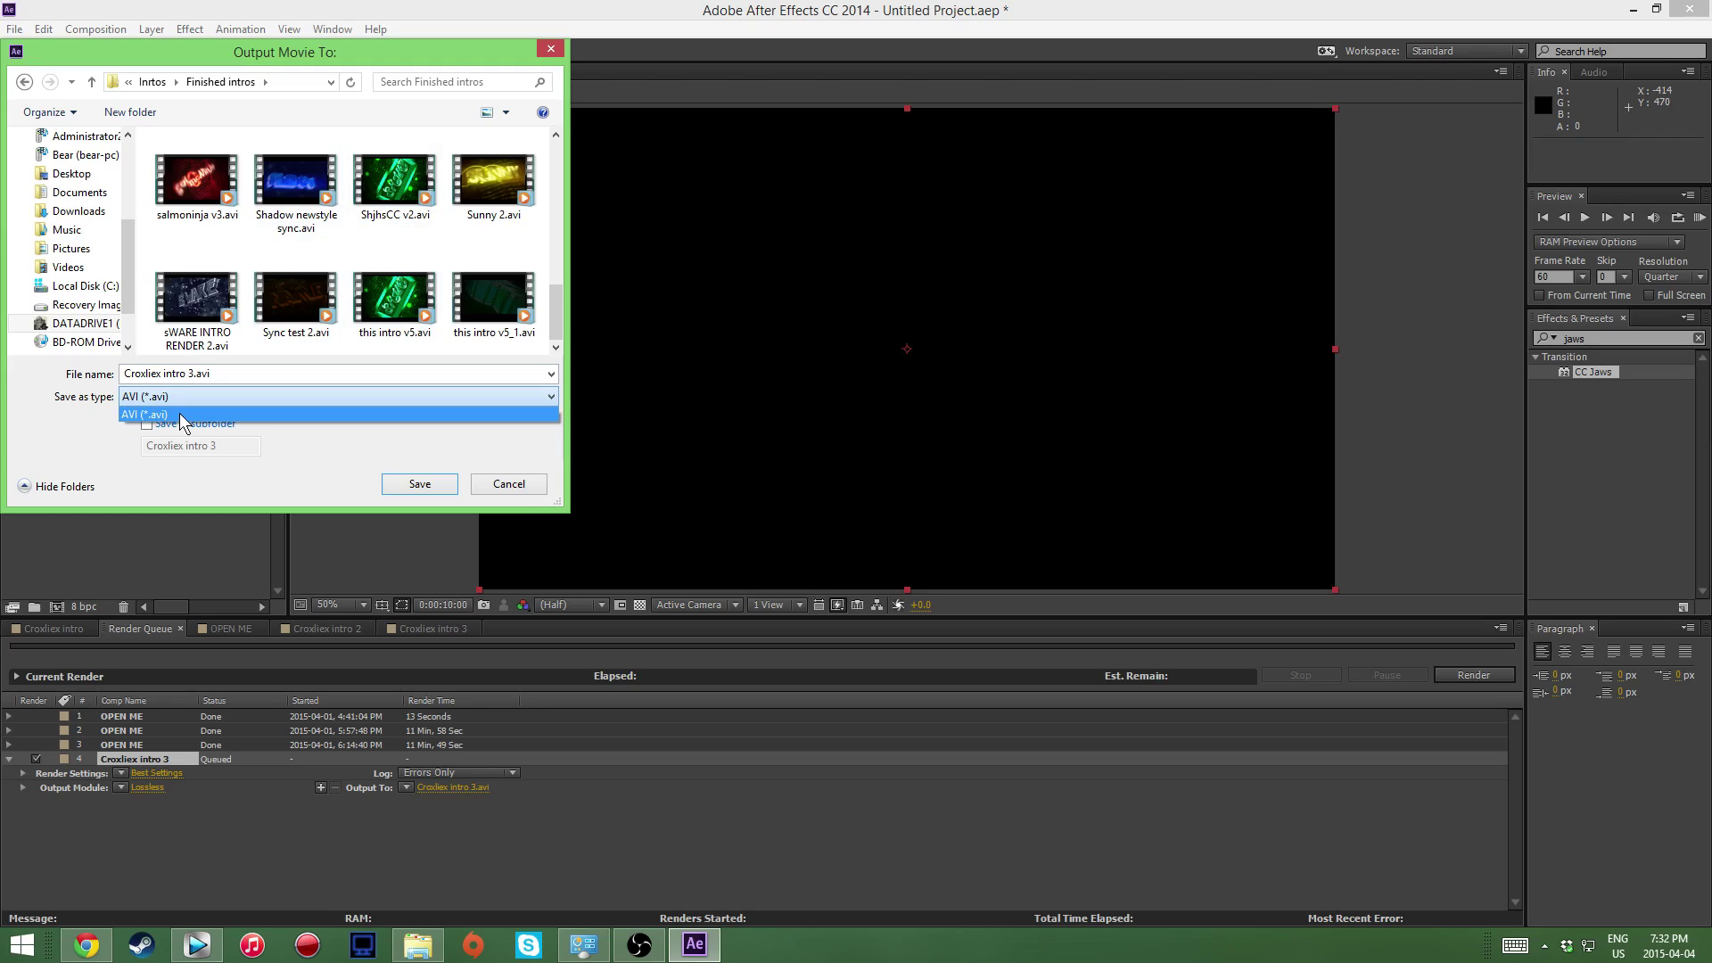
{"action": "left_click", "coordinate": [179, 399]}
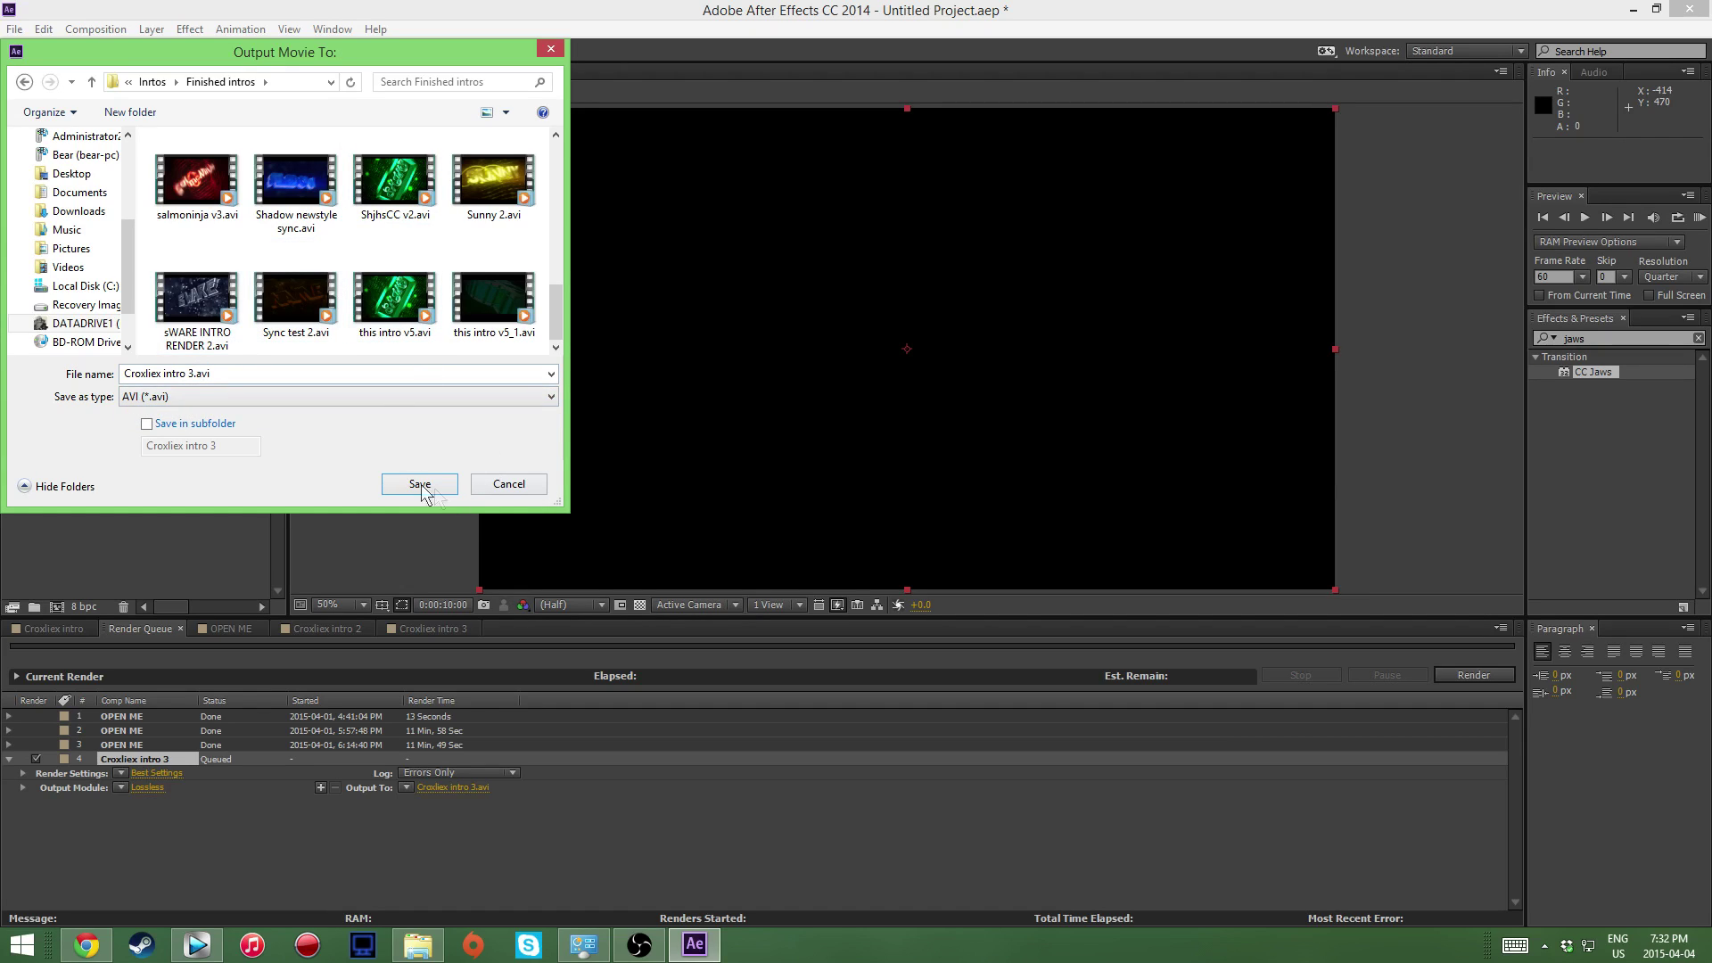
{"action": "left_click", "coordinate": [490, 485]}
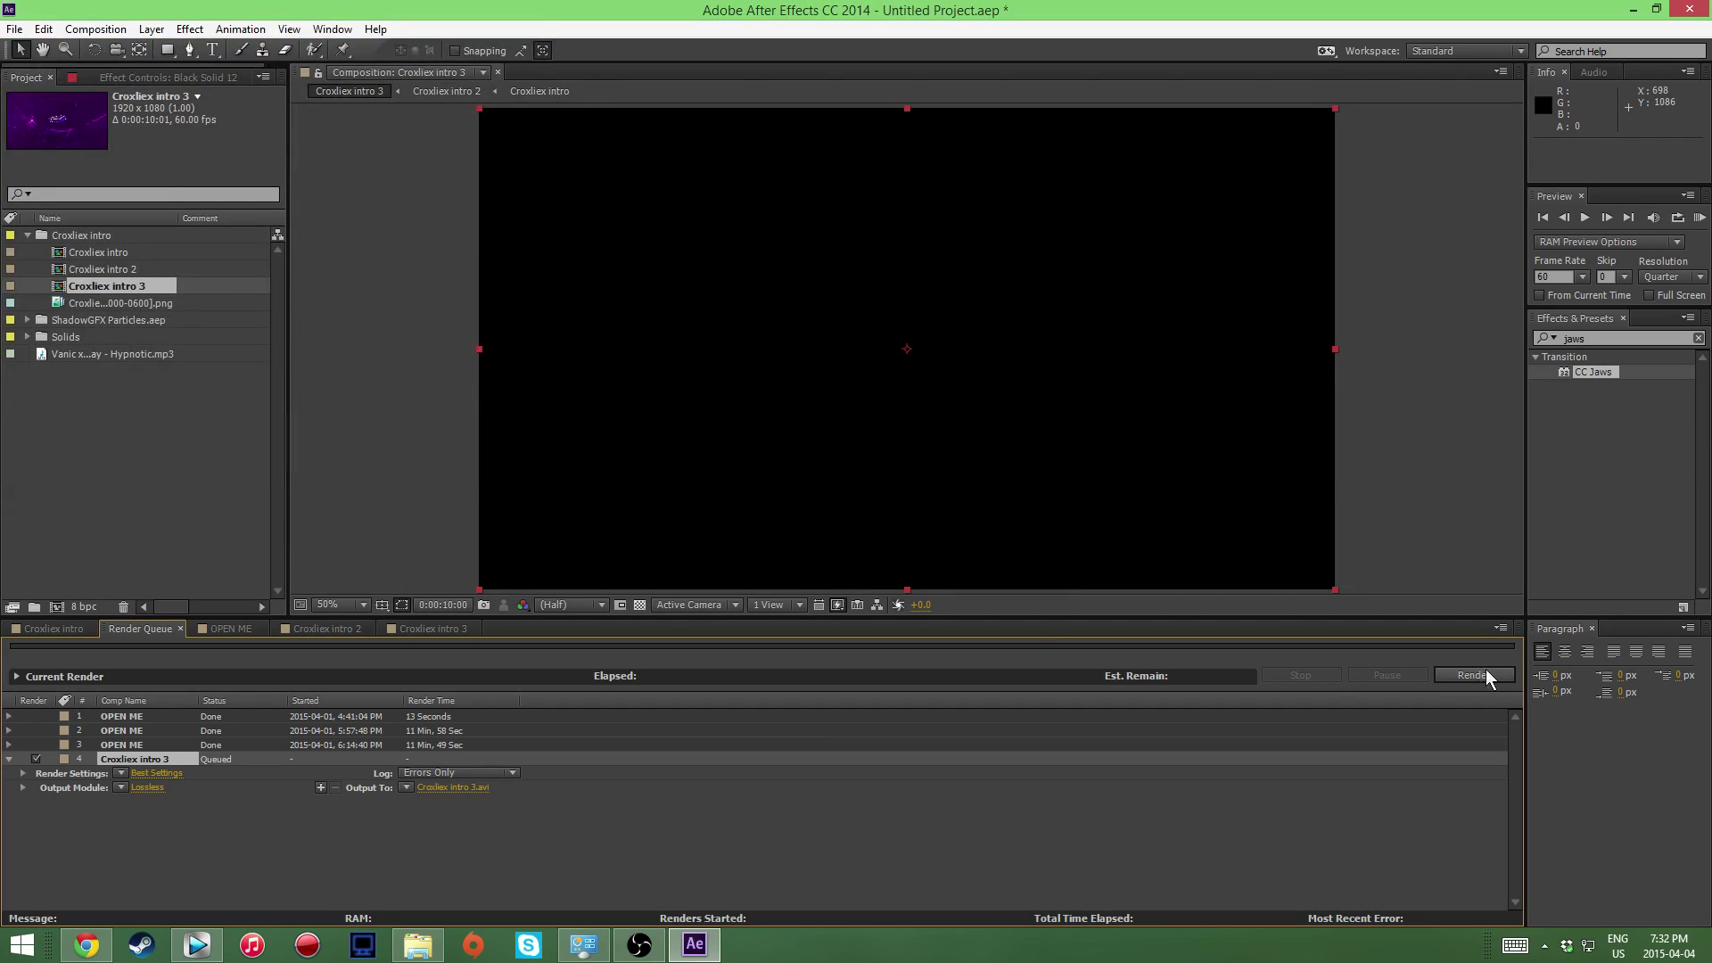